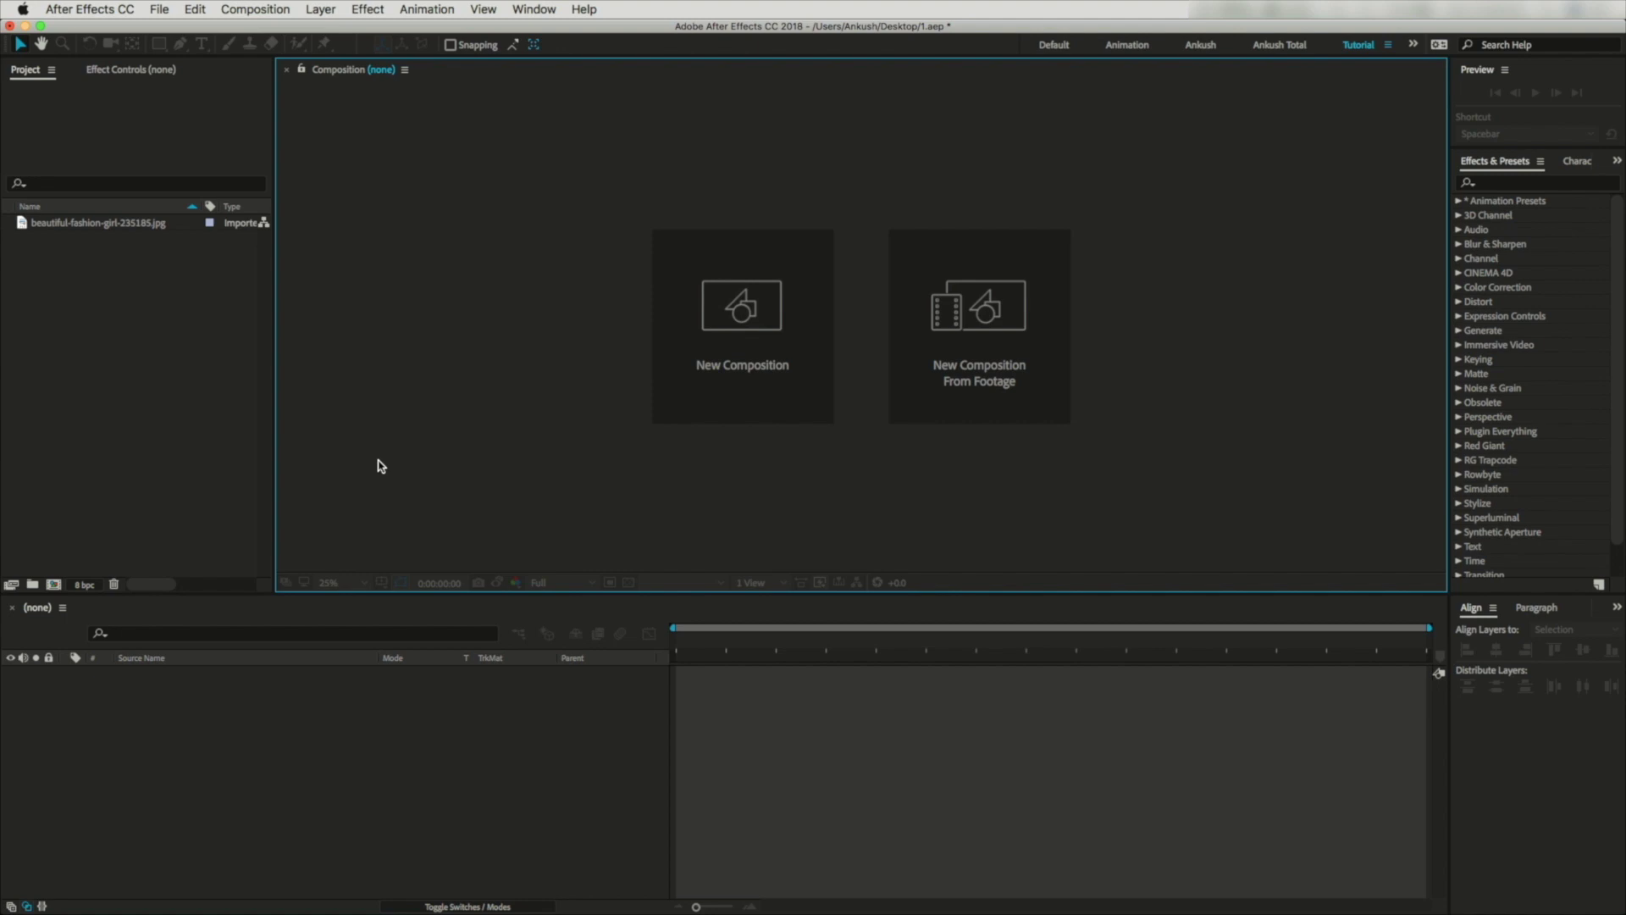
Create a composition from the UHD 4K 29.97 preset with the frame rate changed to 30 fps and a 5-second duration.
{"action": "left_click", "coordinate": [51, 586]}
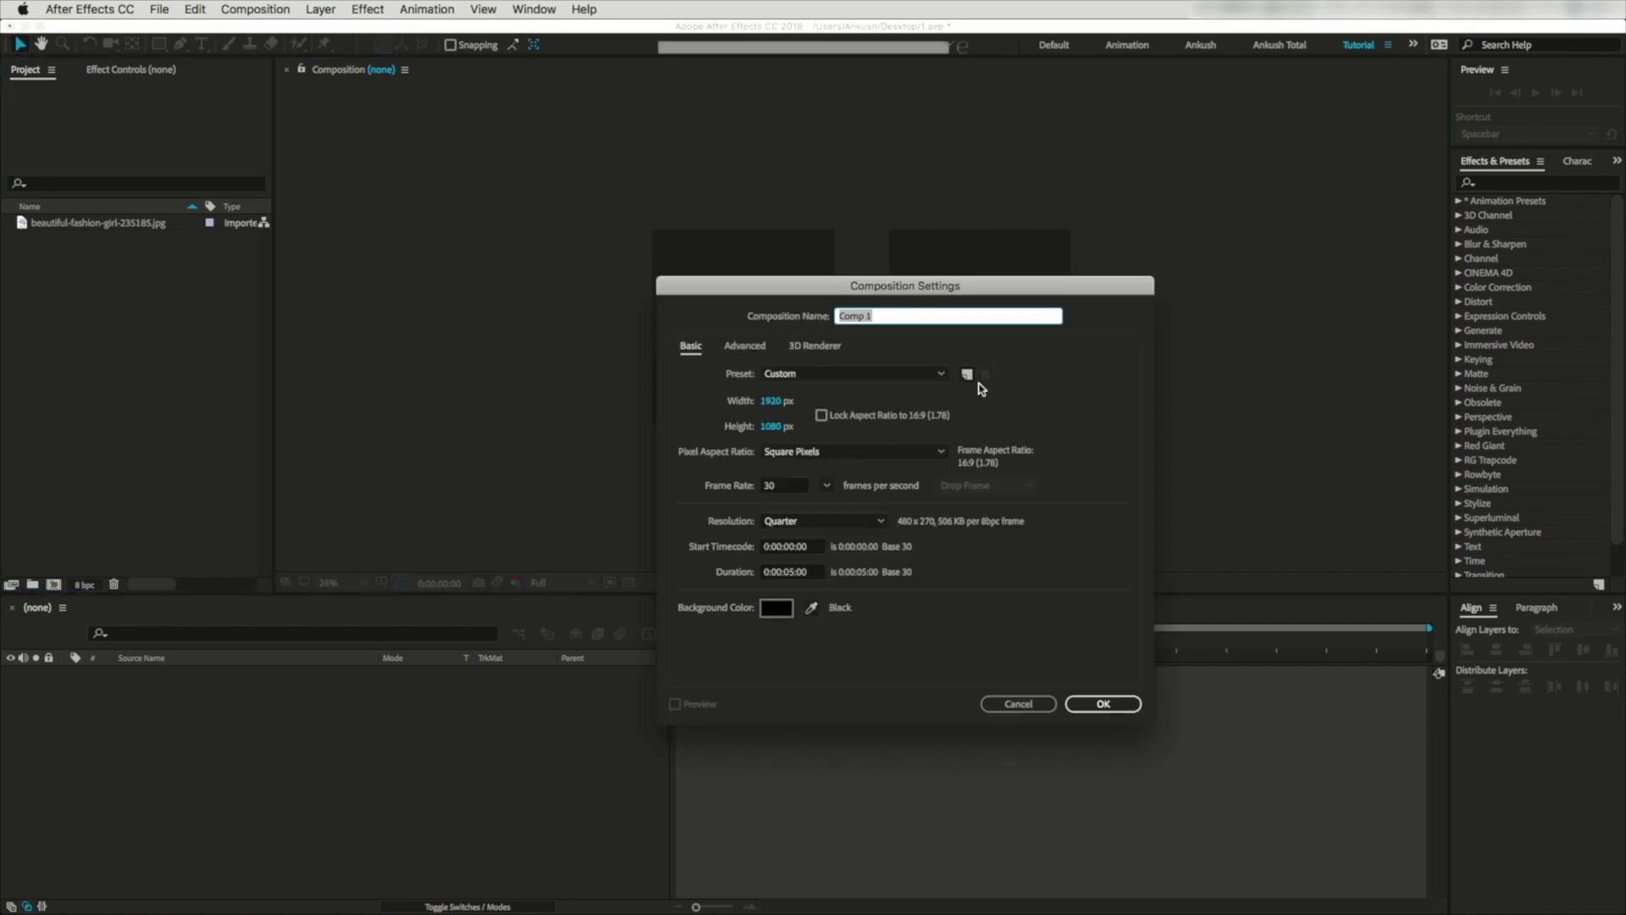
{"action": "left_click", "coordinate": [860, 374]}
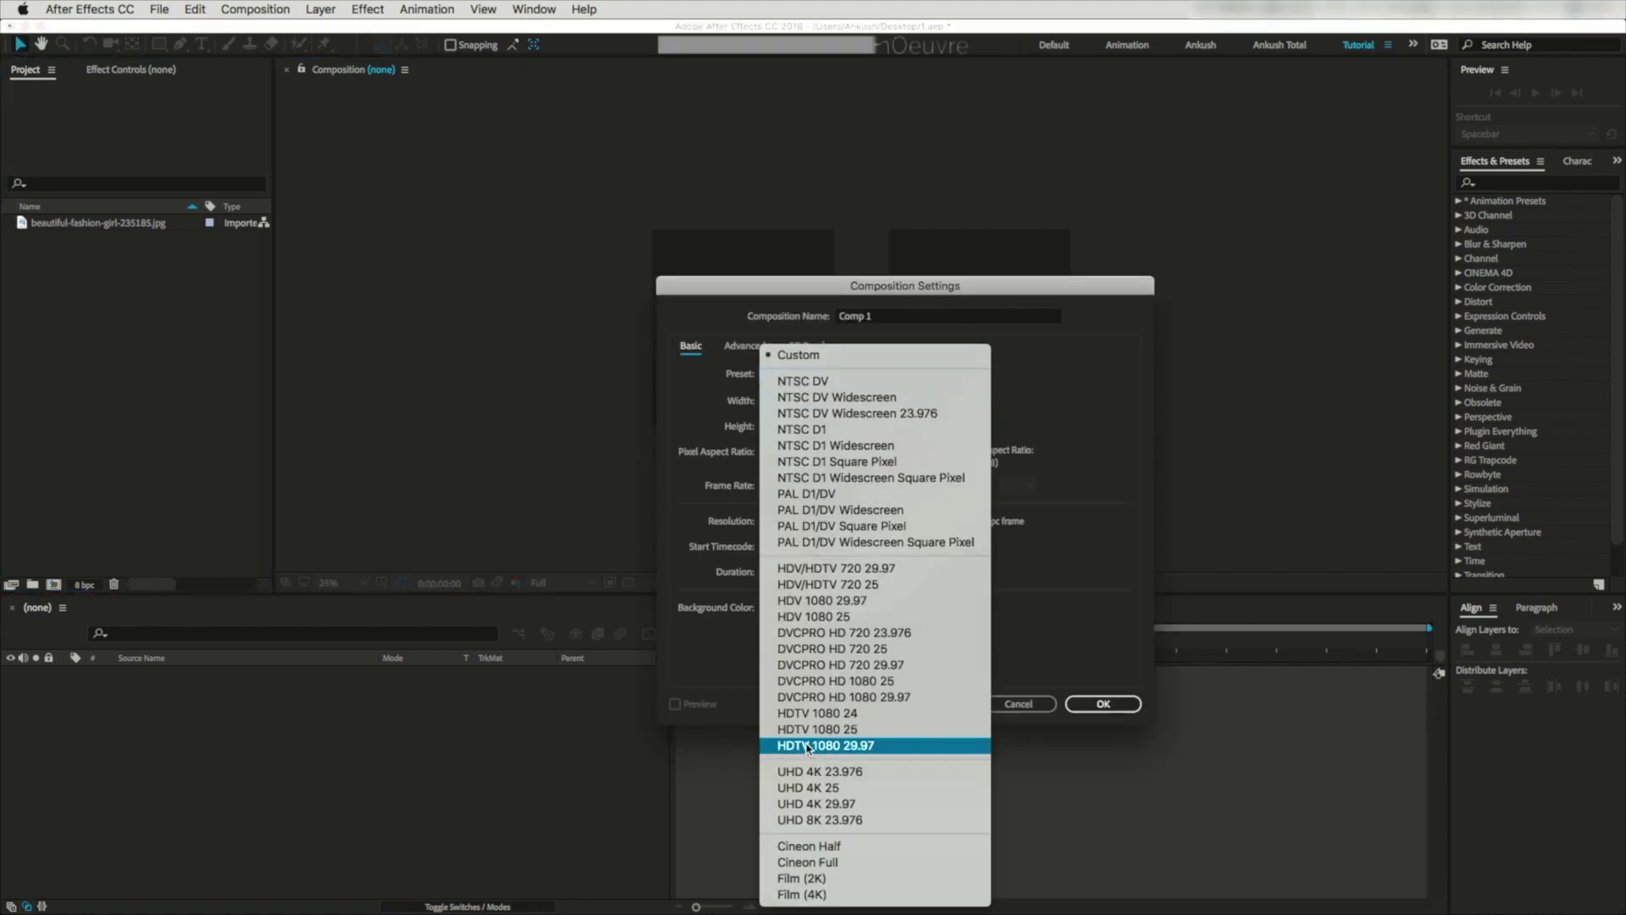
{"action": "left_click", "coordinate": [826, 804]}
{"action": "left_click", "coordinate": [825, 485]}
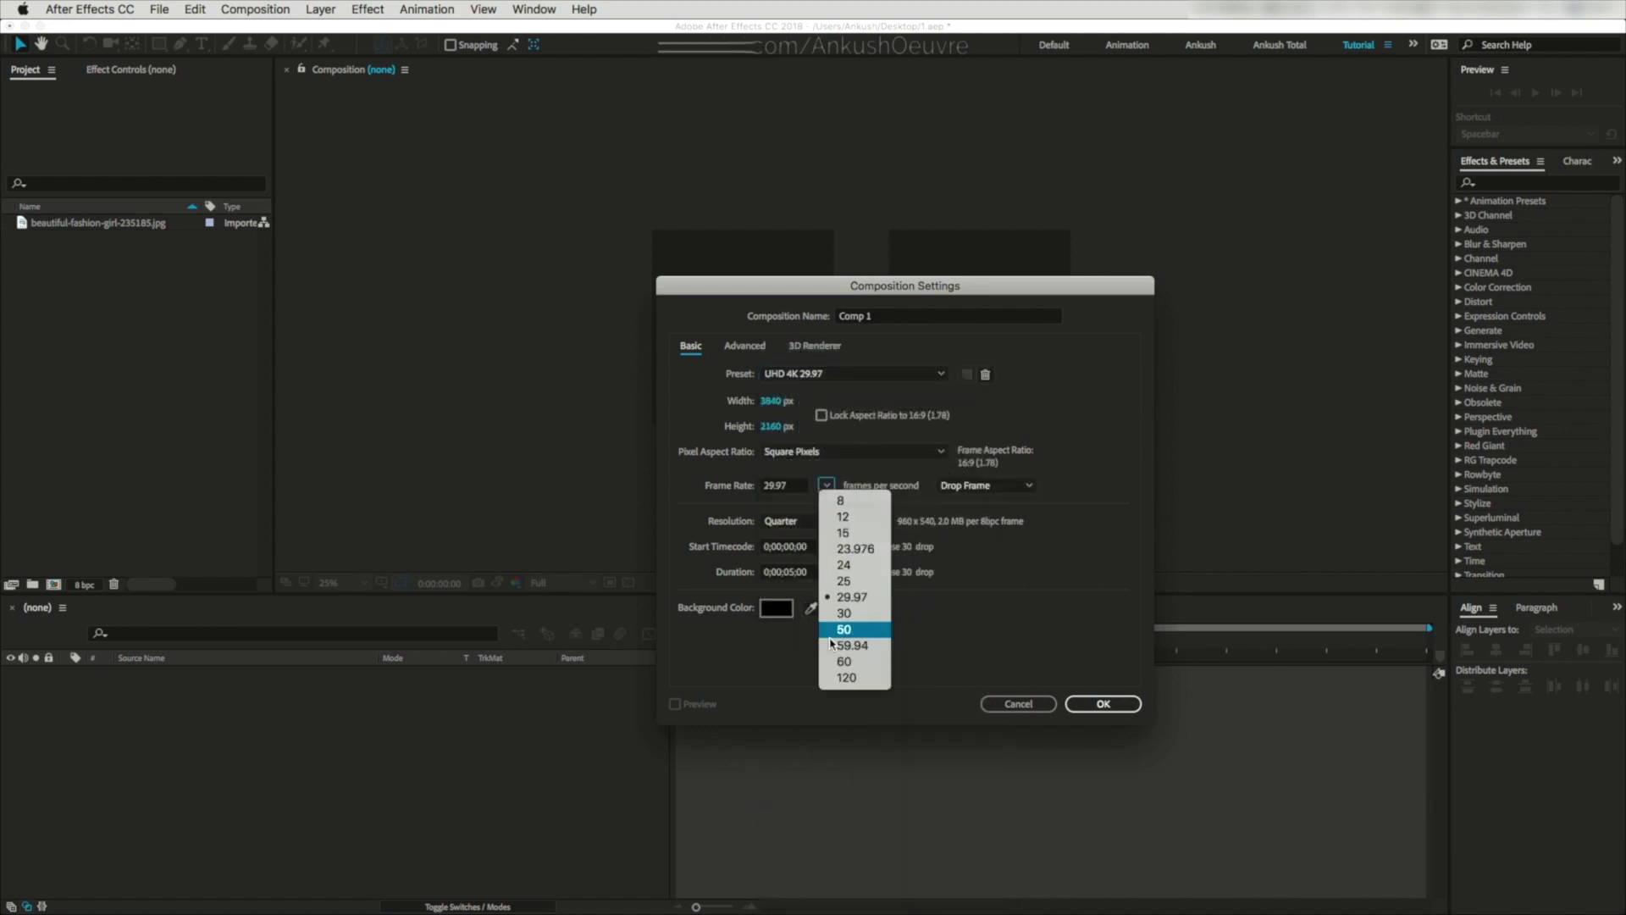
{"action": "left_click", "coordinate": [834, 621]}
{"action": "left_click", "coordinate": [794, 574]}
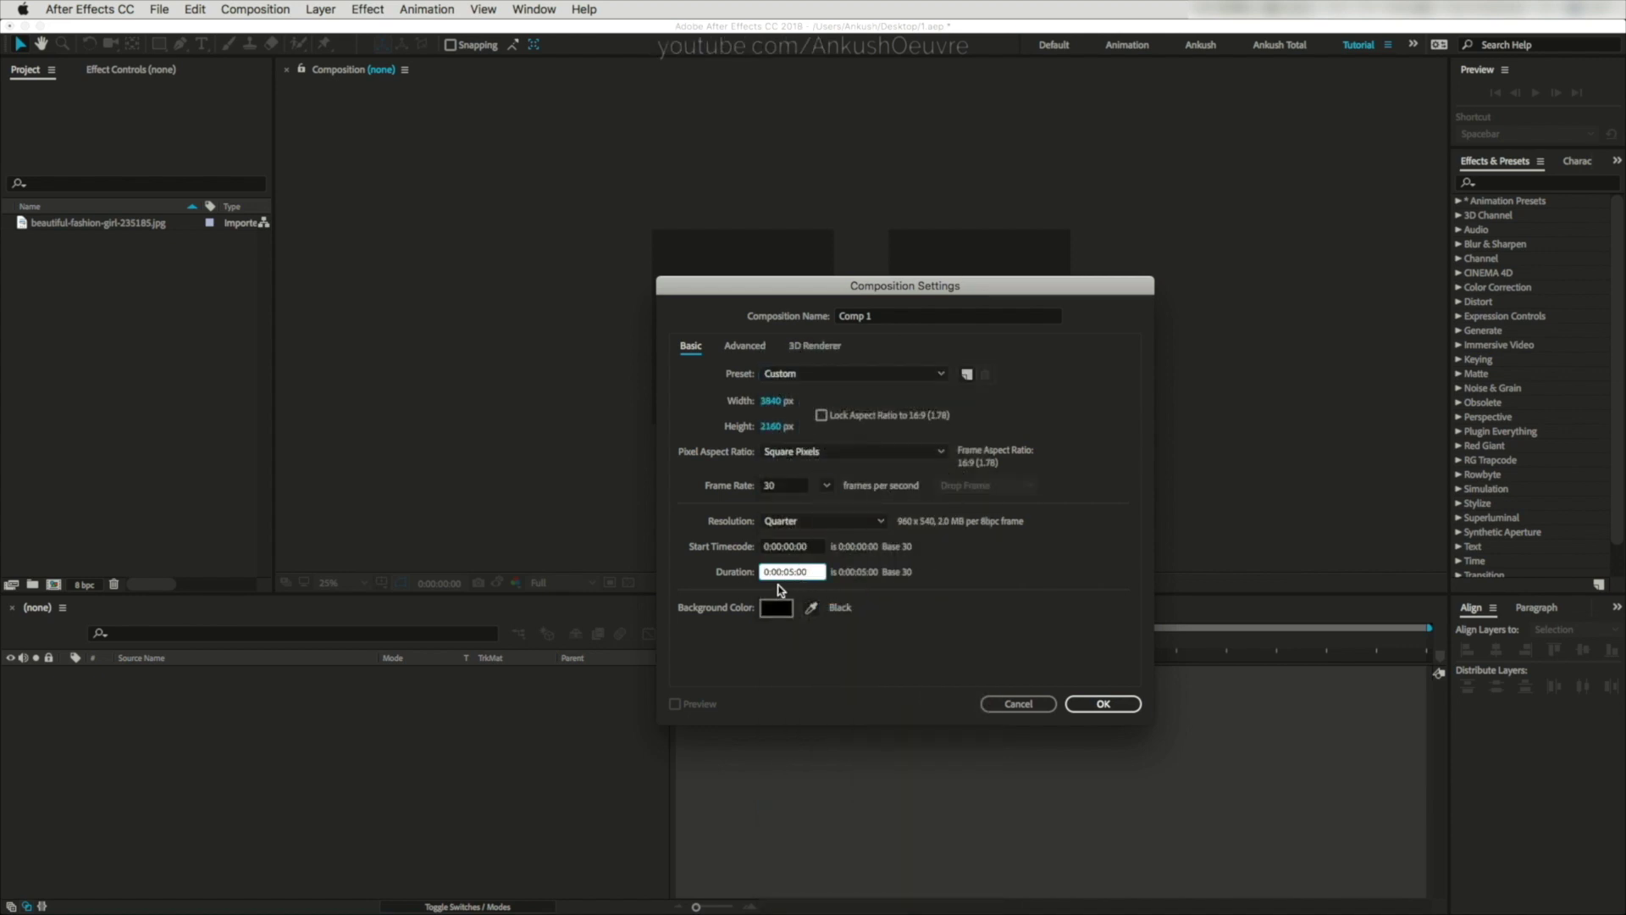
{"action": "left_click", "coordinate": [1103, 704]}
Add a blue solid at full composition size and squash it vertically into a centred horizontal band.
{"action": "right_click", "coordinate": [105, 716]}
{"action": "mouse_move", "coordinate": [153, 730]}
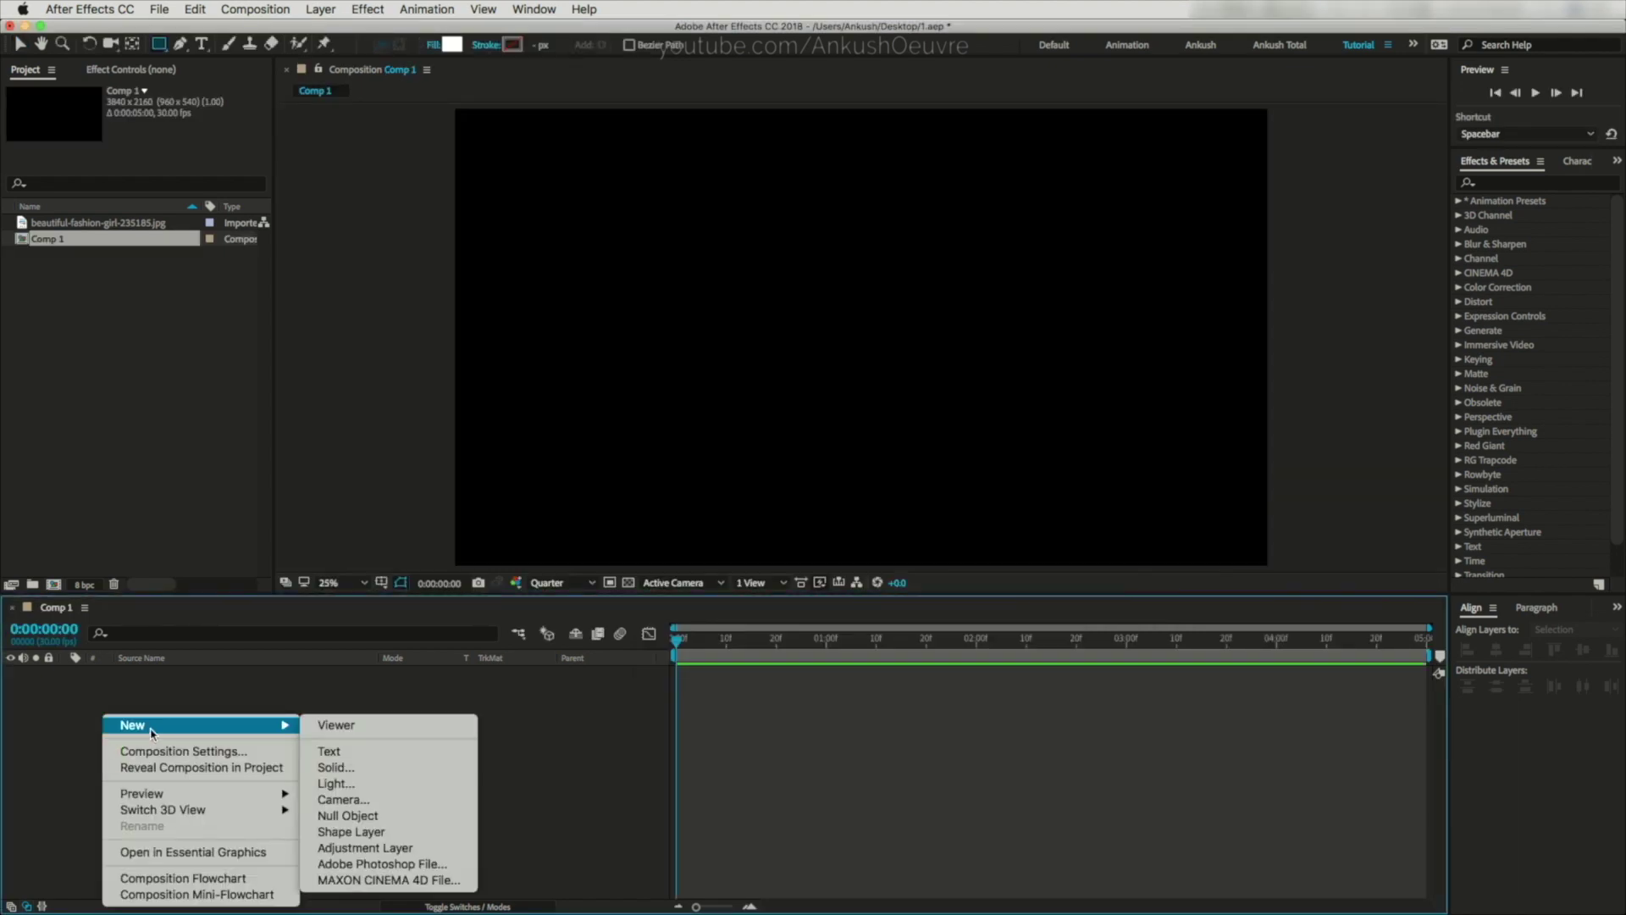
{"action": "left_click", "coordinate": [332, 767]}
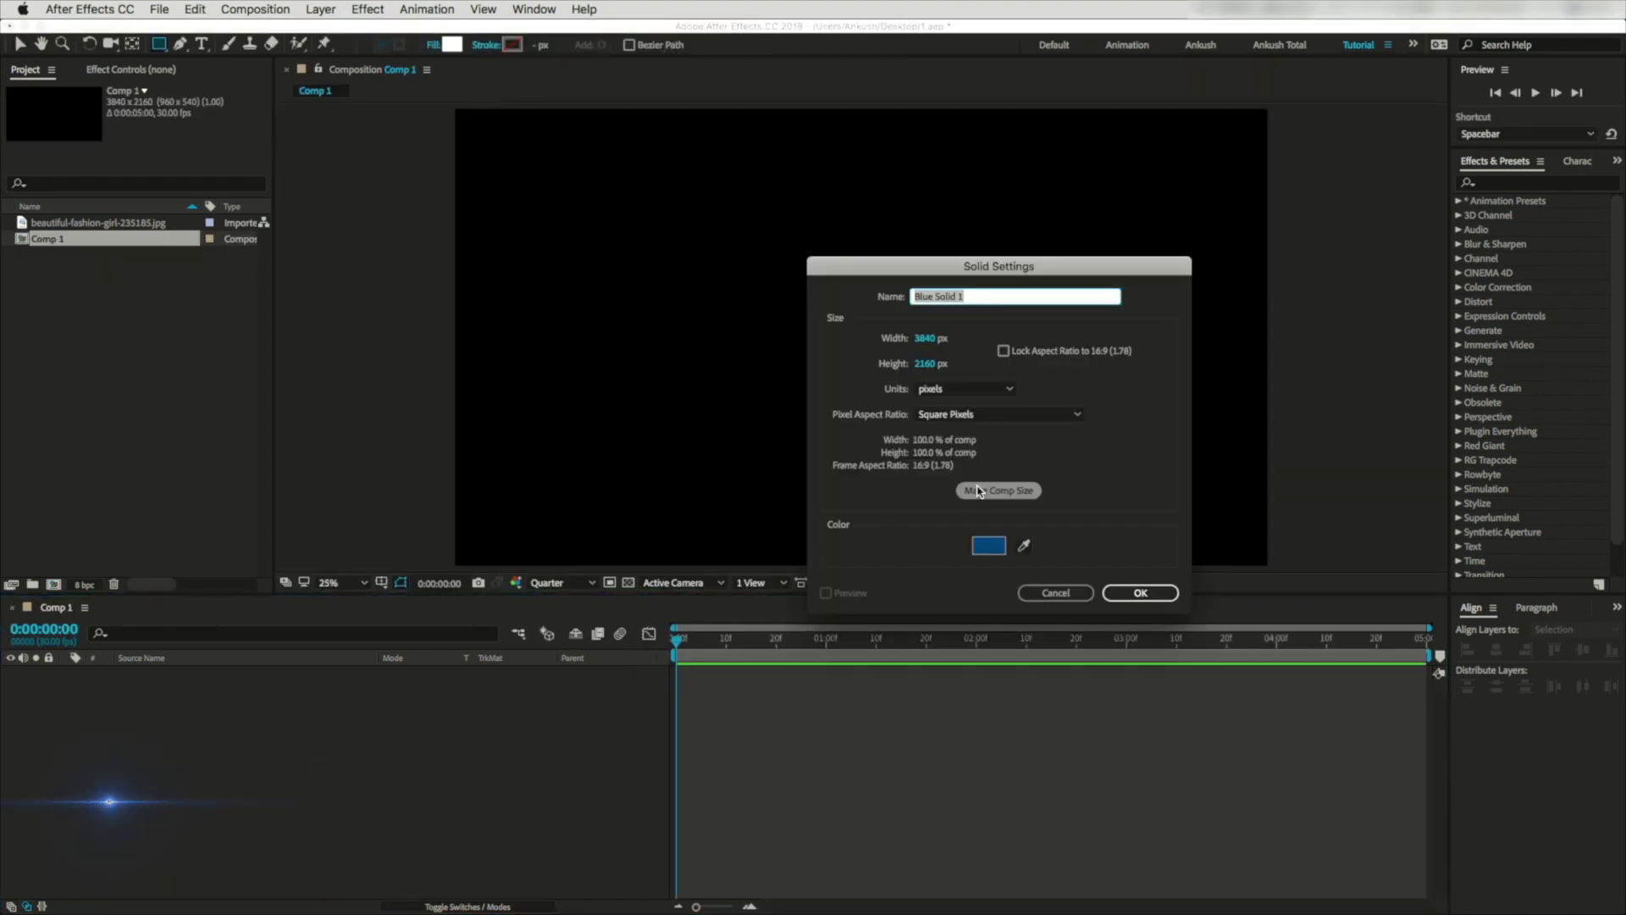
{"action": "left_click", "coordinate": [1140, 592]}
{"action": "left_click_drag", "start_coordinate": [861, 566], "coordinate": [860, 390]}
Show the Title/Action Safe guides and narrow the blue band symmetrically to the outer vertical guide lines.
{"action": "left_click", "coordinate": [382, 583]}
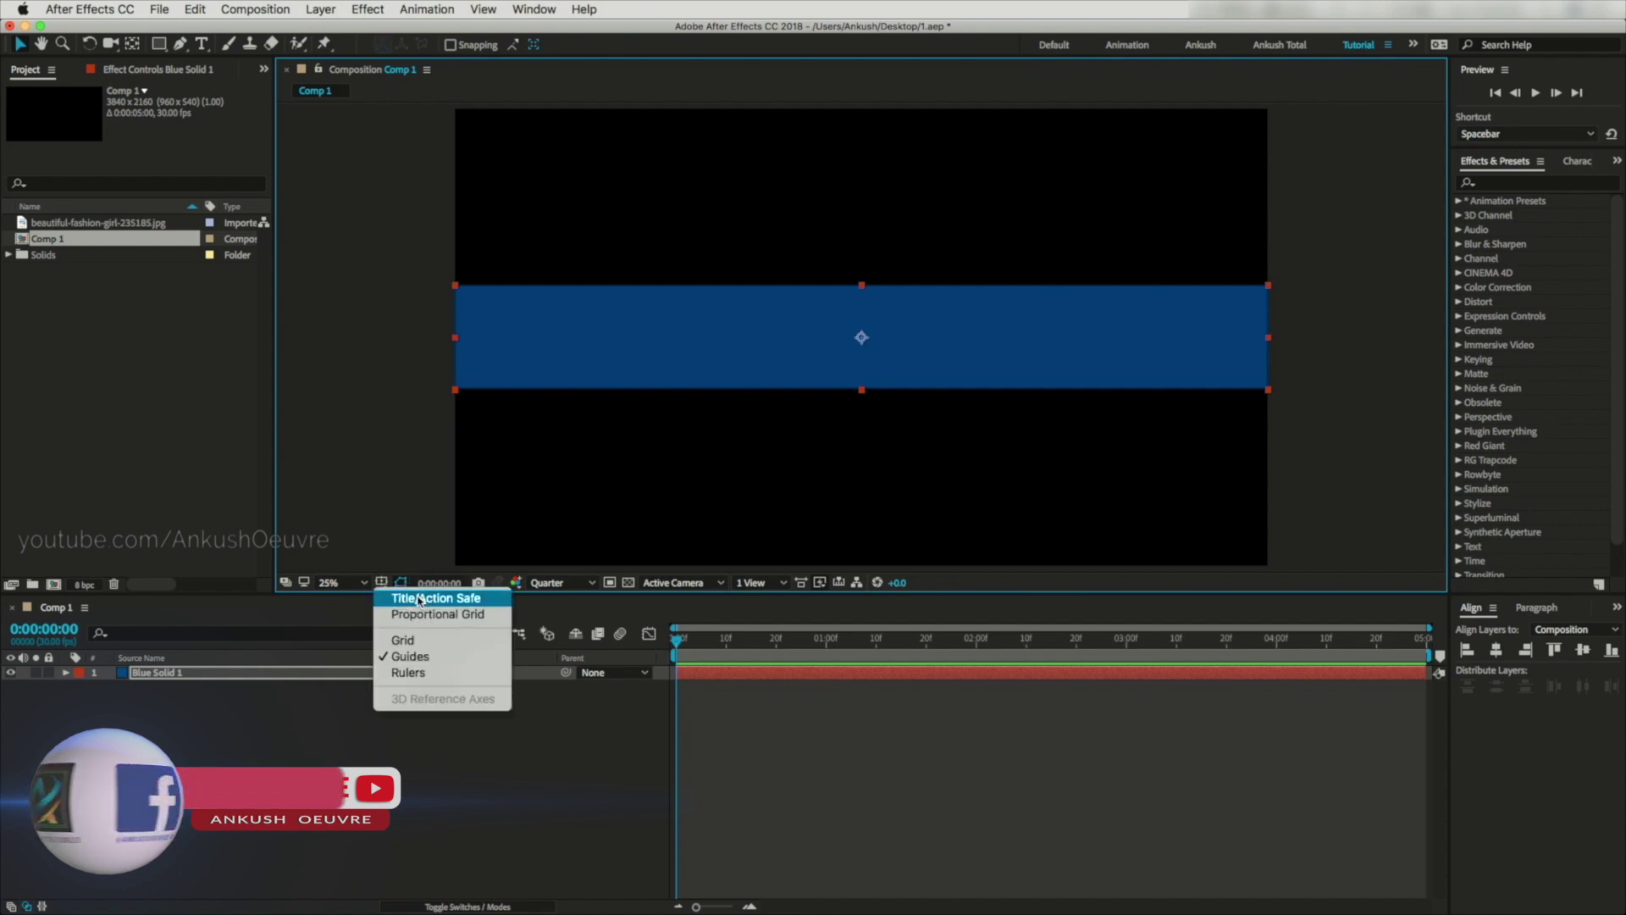
{"action": "left_click", "coordinate": [420, 599]}
{"action": "left_click_drag", "start_coordinate": [454, 345], "coordinate": [584, 353]}
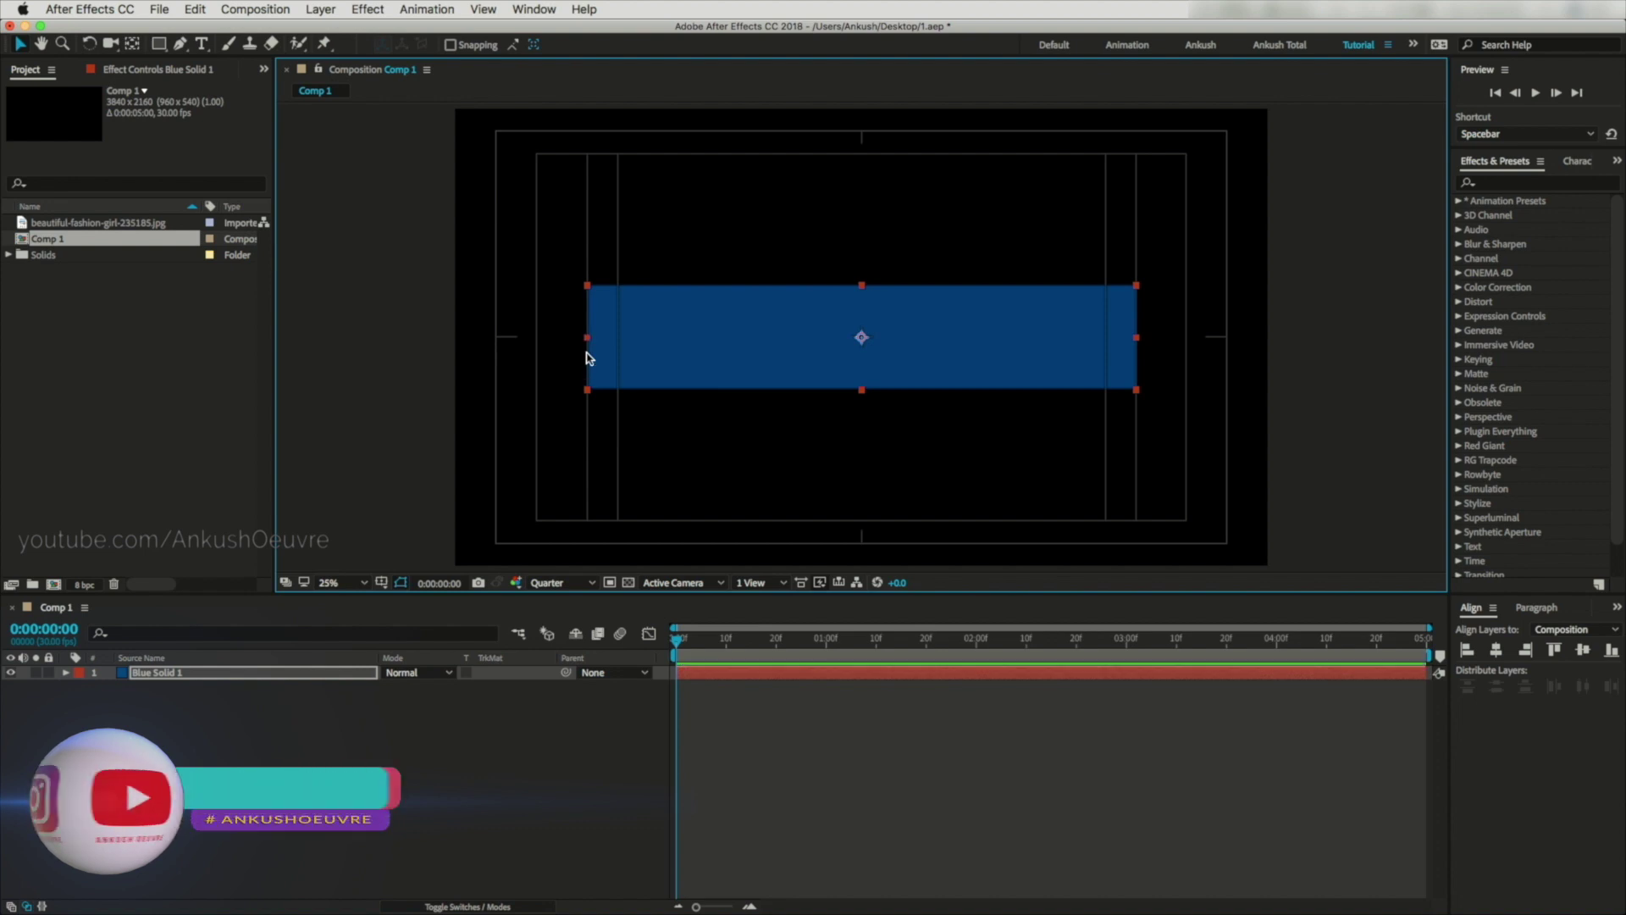
On a new shape layer, draw a long thin white line along the band's upper-left edge and a short vertical line near its lower right.
{"action": "left_click", "coordinate": [126, 853]}
{"action": "left_click", "coordinate": [157, 44]}
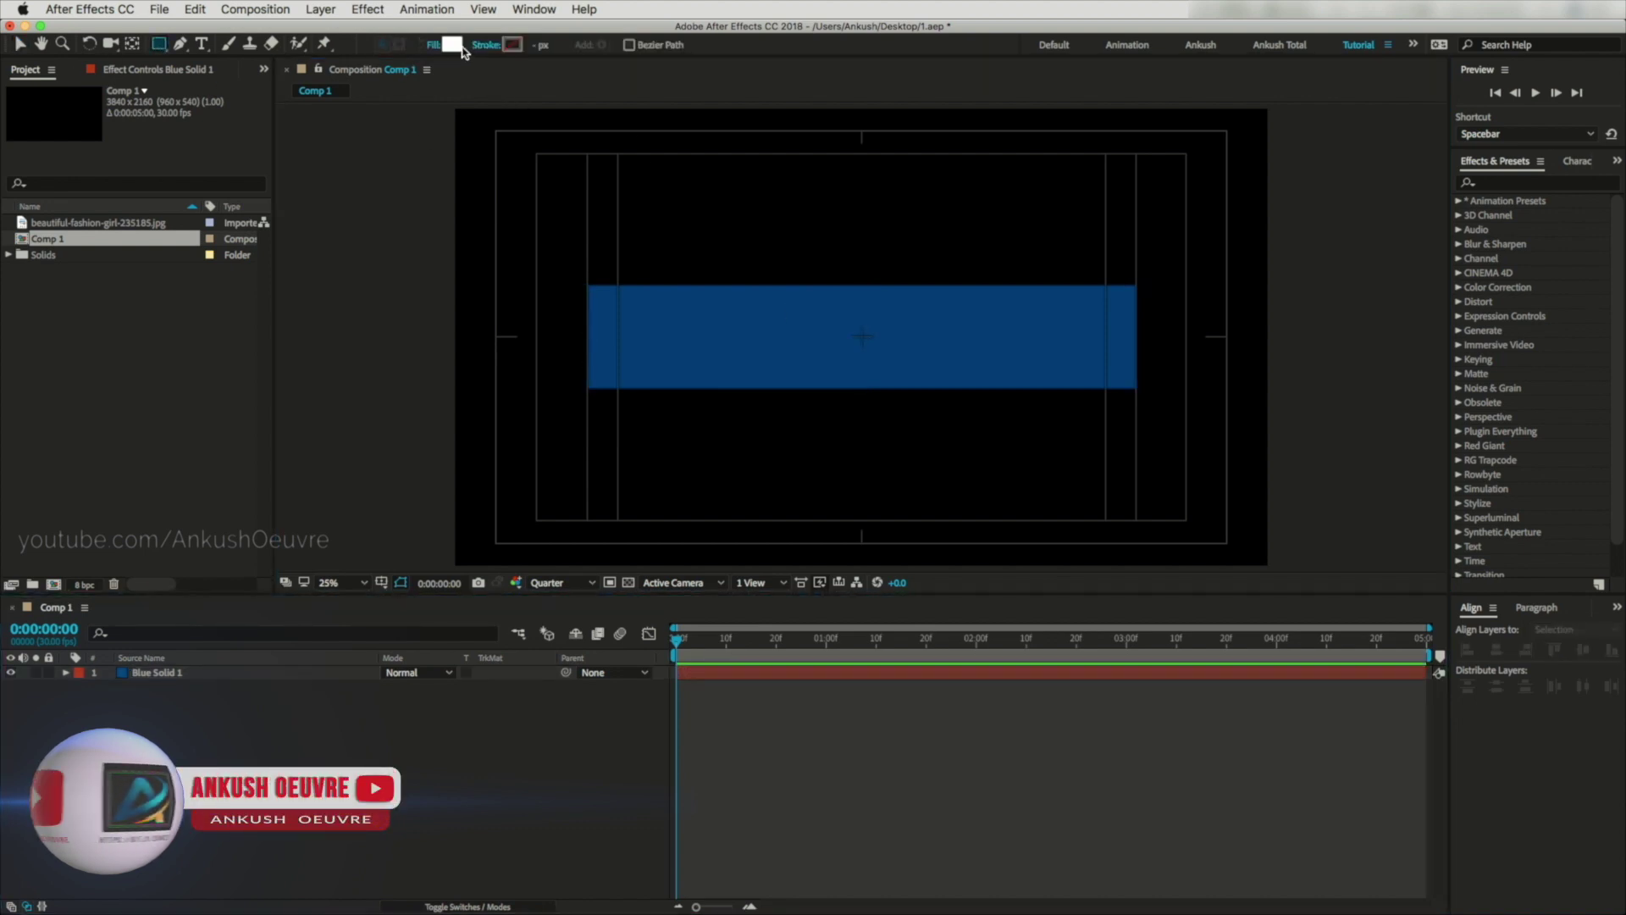
{"action": "key", "text": "period"}
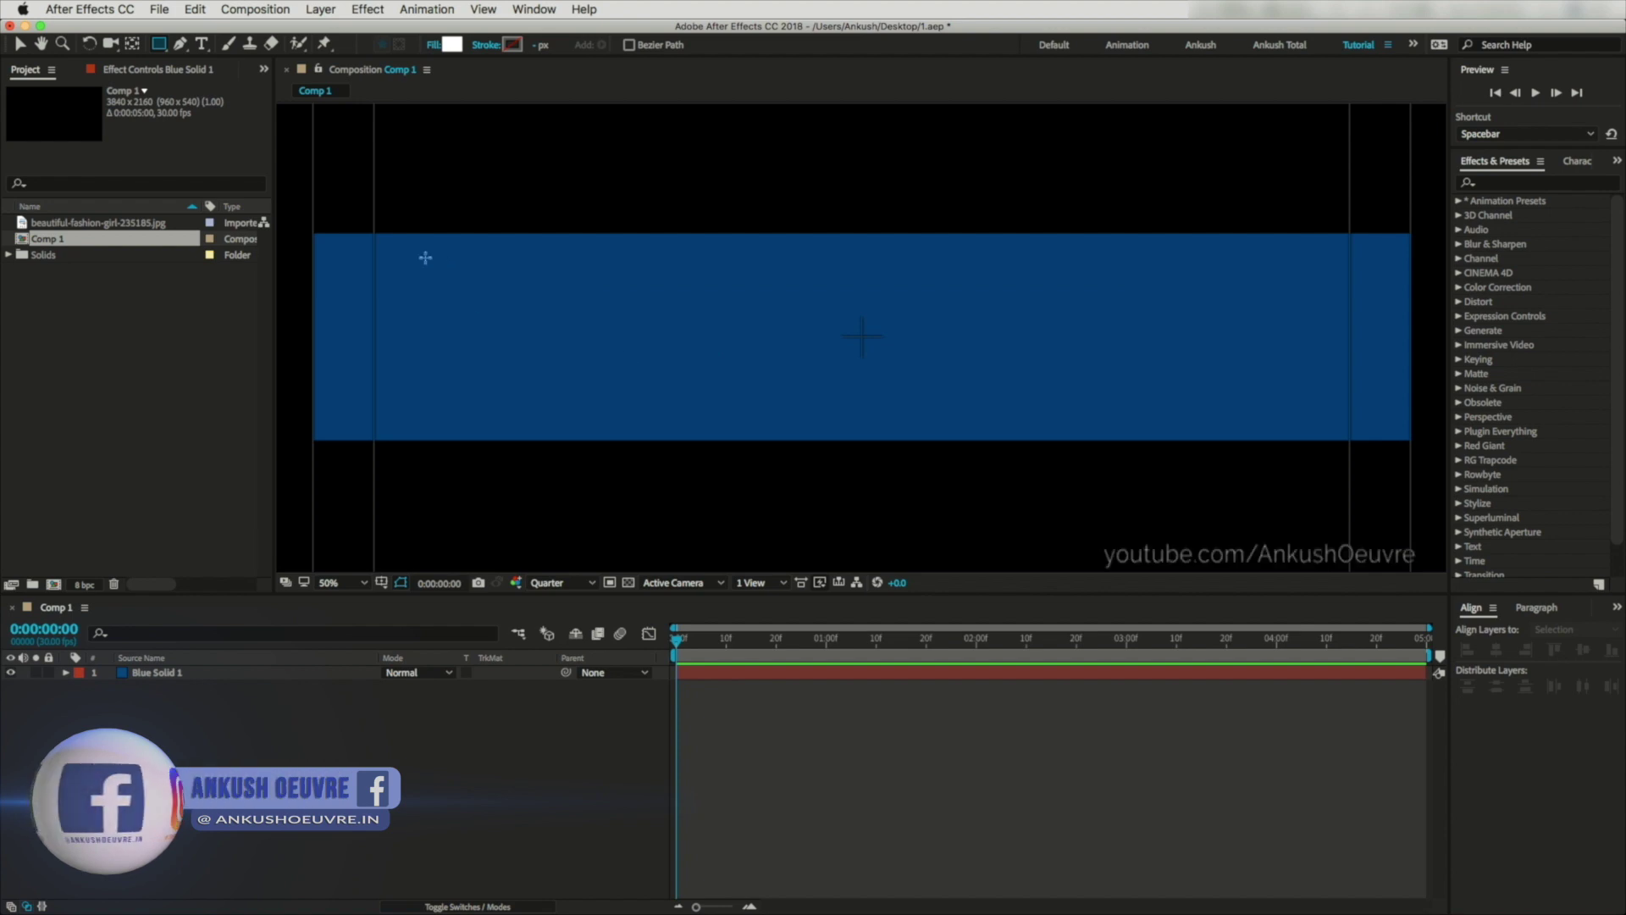
{"action": "left_click_drag", "start_coordinate": [322, 237], "coordinate": [698, 238]}
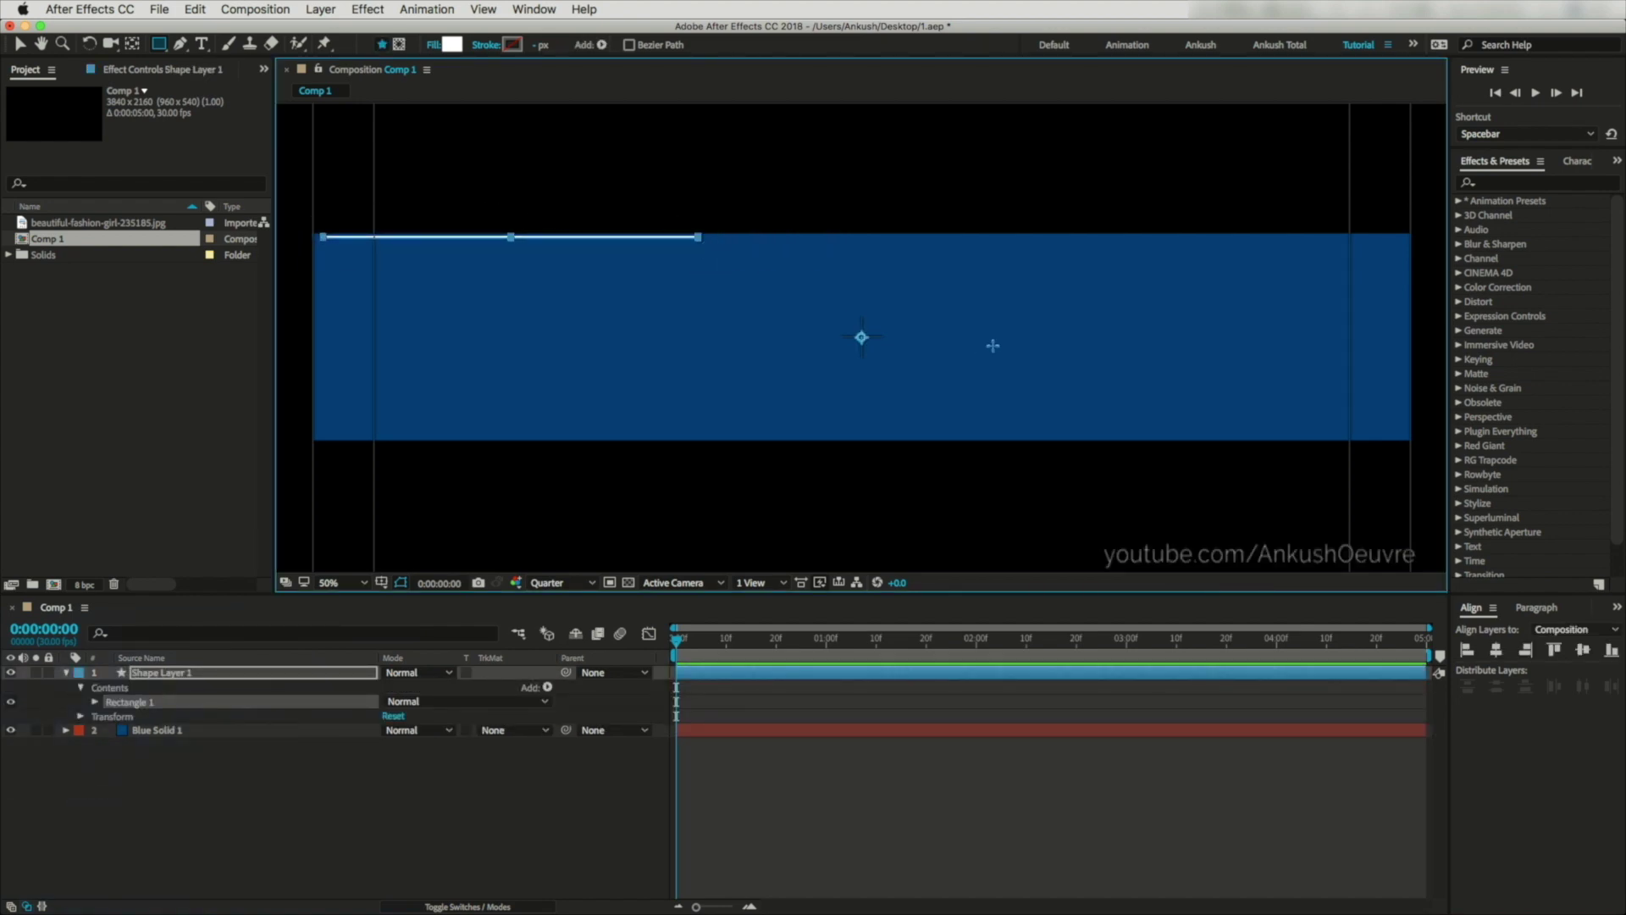
{"action": "left_click_drag", "start_coordinate": [1238, 394], "coordinate": [1239, 435]}
{"action": "left_click", "coordinate": [157, 823]}
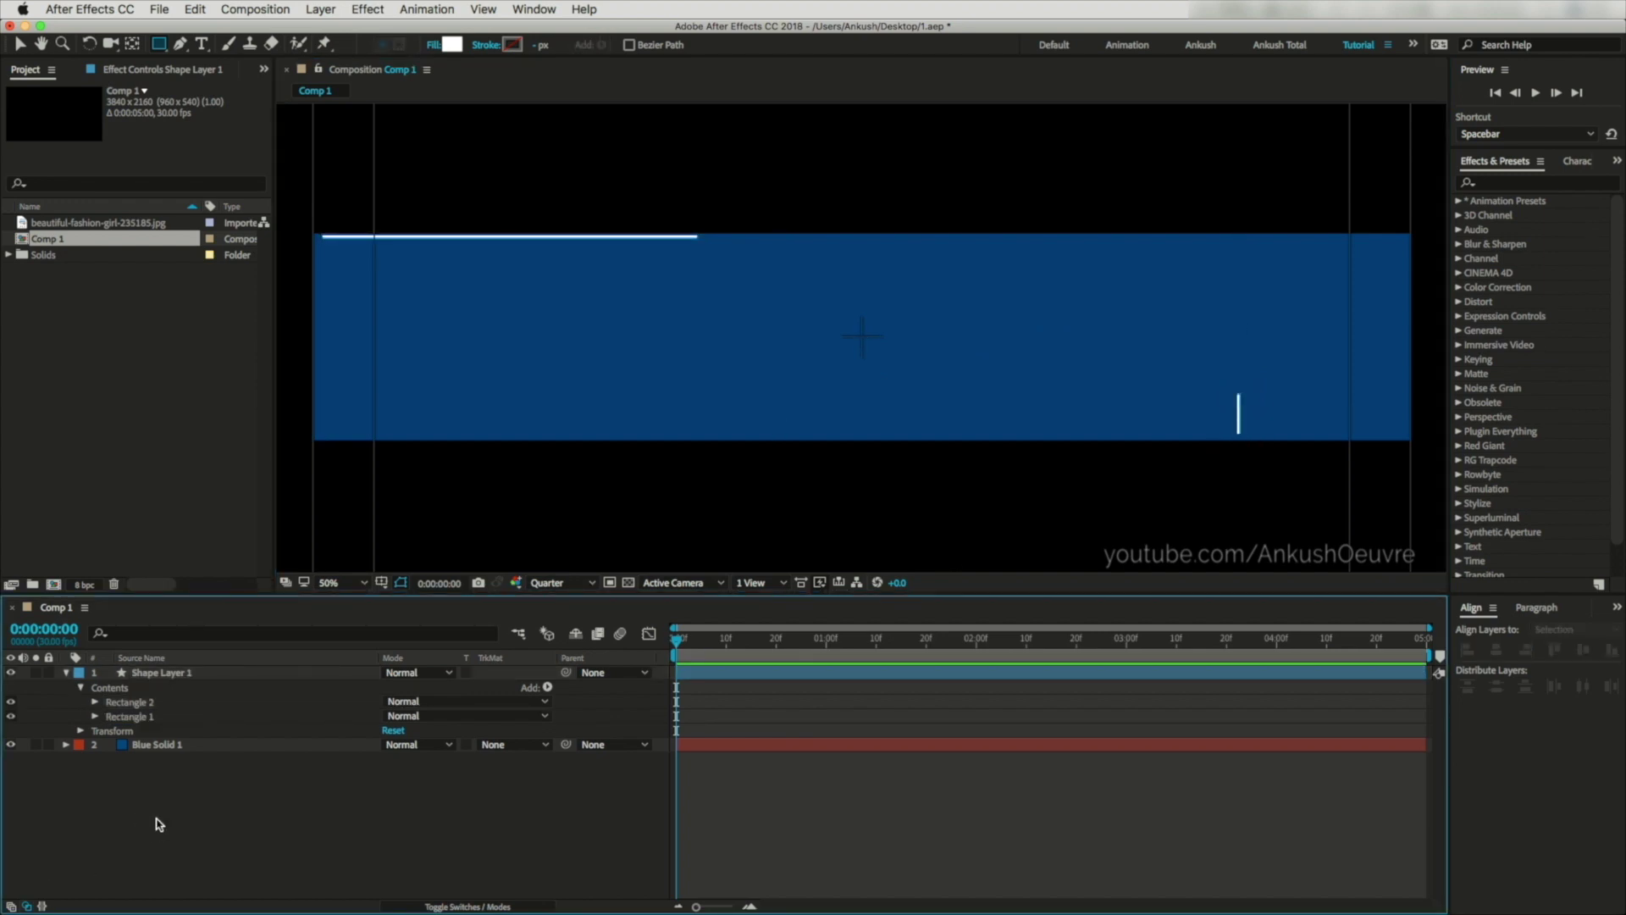
Draw a thin line in the band's upper left on a second shape layer, and an upper-right bar plus small lower-left block on a third.
{"action": "left_click_drag", "start_coordinate": [559, 279], "coordinate": [747, 278]}
{"action": "left_click", "coordinate": [974, 838]}
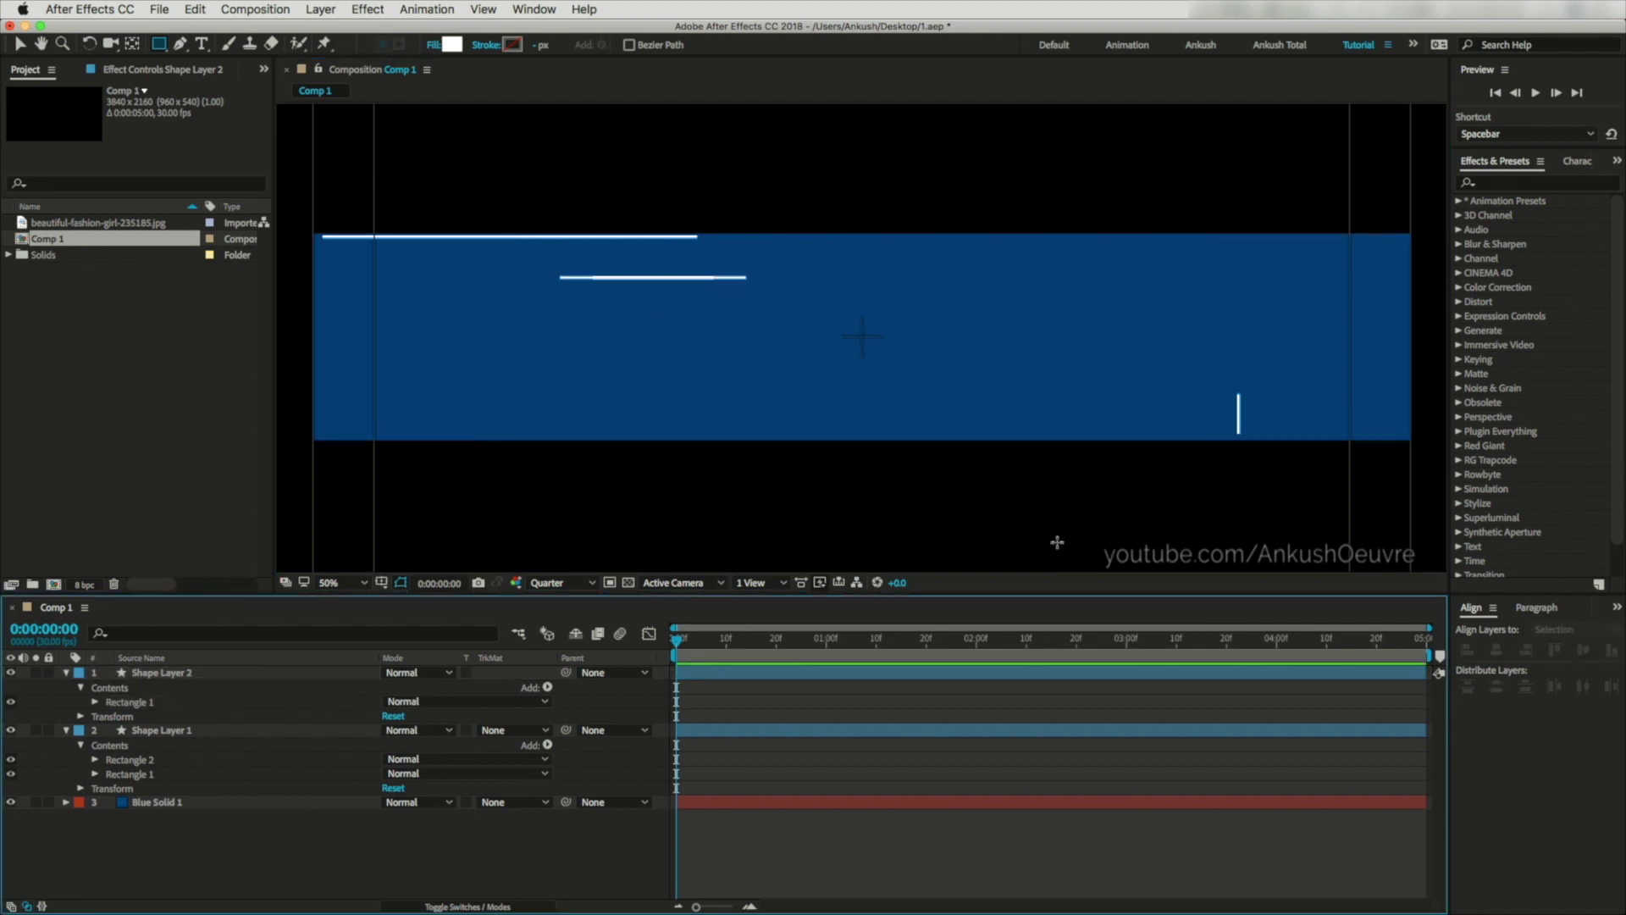
{"action": "left_click_drag", "start_coordinate": [965, 256], "coordinate": [1066, 263]}
{"action": "left_click_drag", "start_coordinate": [340, 408], "coordinate": [346, 415]}
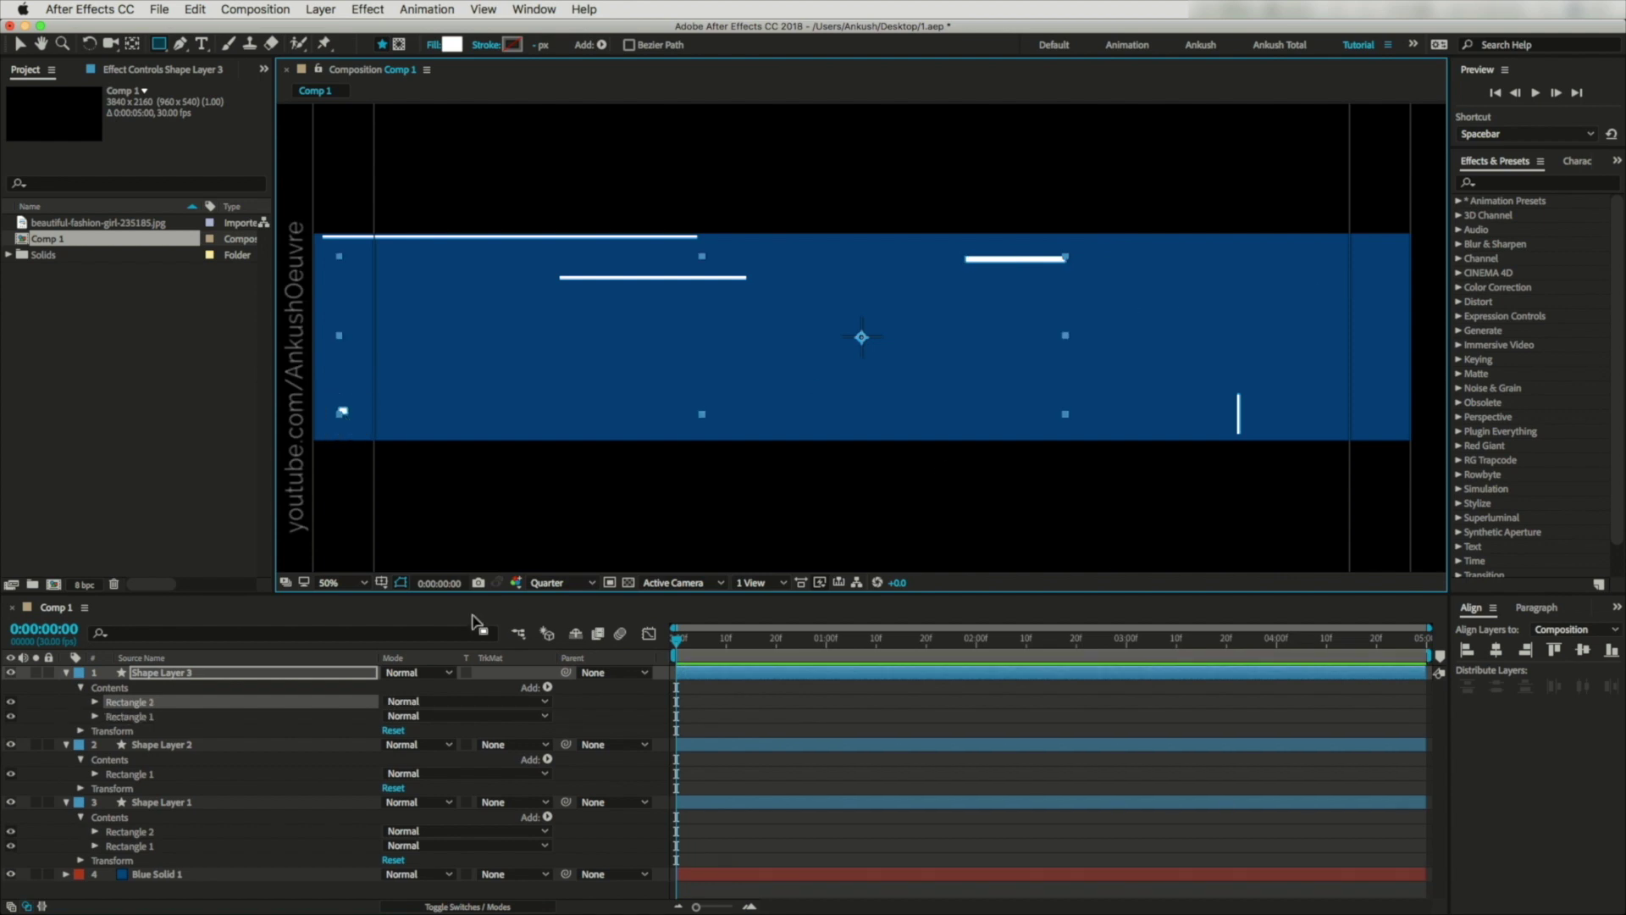
Collapse the three shape layers in the timeline and leave no layer selected.
{"action": "left_click", "coordinate": [66, 671]}
{"action": "left_click", "coordinate": [67, 687]}
{"action": "left_click", "coordinate": [66, 701]}
{"action": "left_click", "coordinate": [373, 783]}
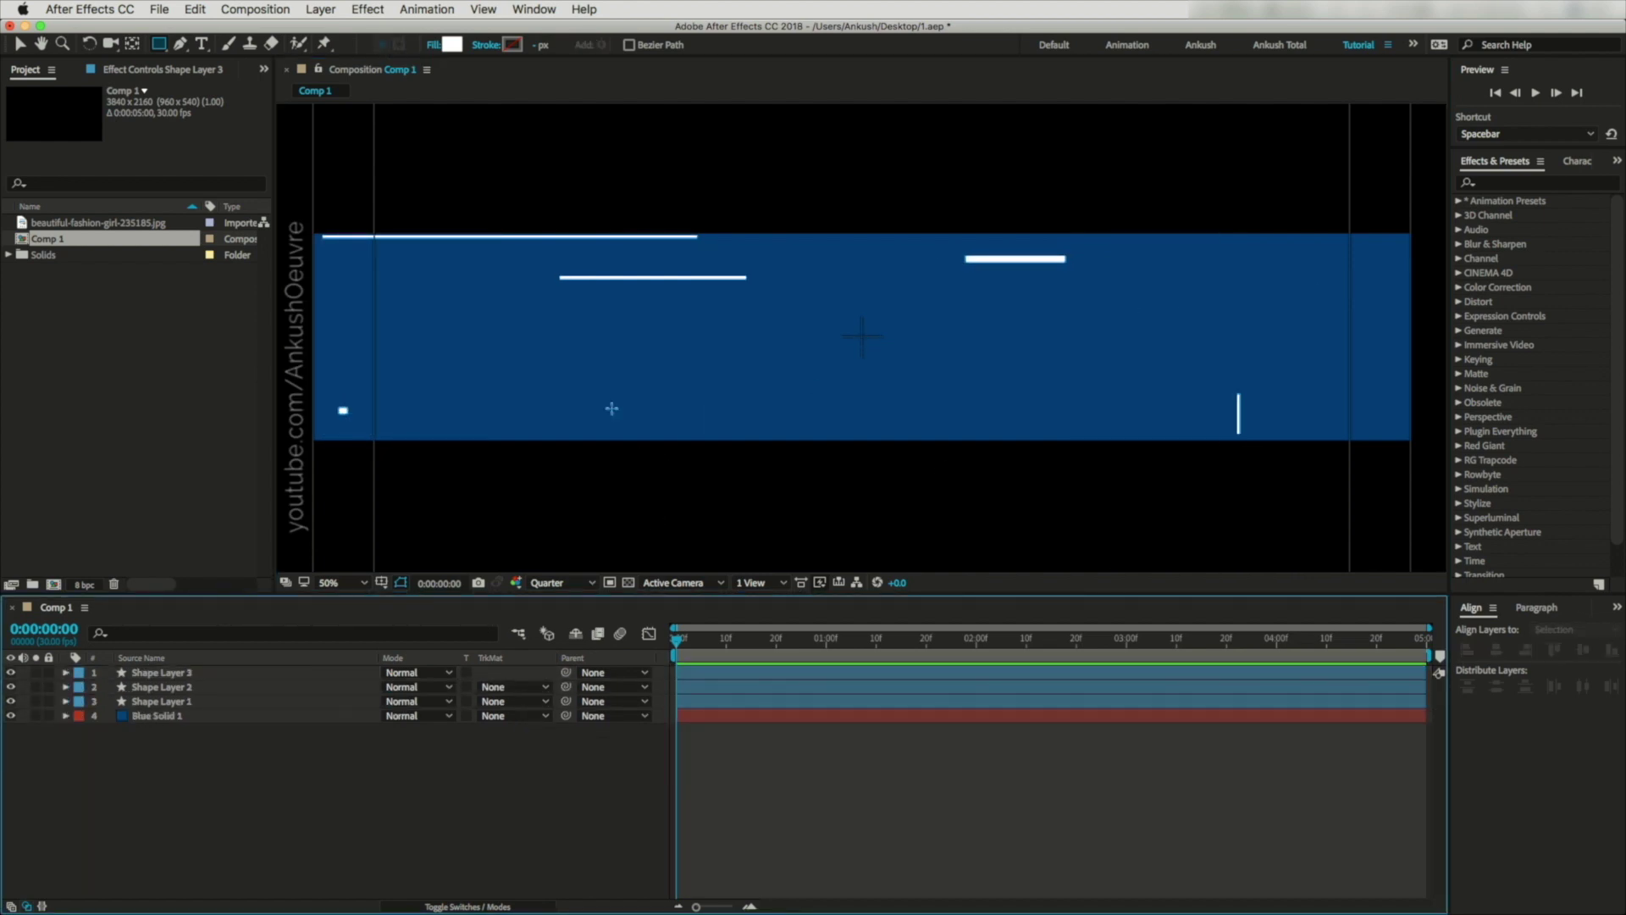
Draw a lower-centre line and upper-right corner block on a fourth shape layer, and a bottom-left line and short top-edge dash on a fifth.
{"action": "left_click_drag", "start_coordinate": [816, 408], "coordinate": [972, 408]}
{"action": "left_click_drag", "start_coordinate": [1392, 238], "coordinate": [1408, 244]}
{"action": "left_click", "coordinate": [222, 823]}
{"action": "left_click_drag", "start_coordinate": [386, 432], "coordinate": [633, 432]}
{"action": "left_click_drag", "start_coordinate": [1202, 243], "coordinate": [1213, 242]}
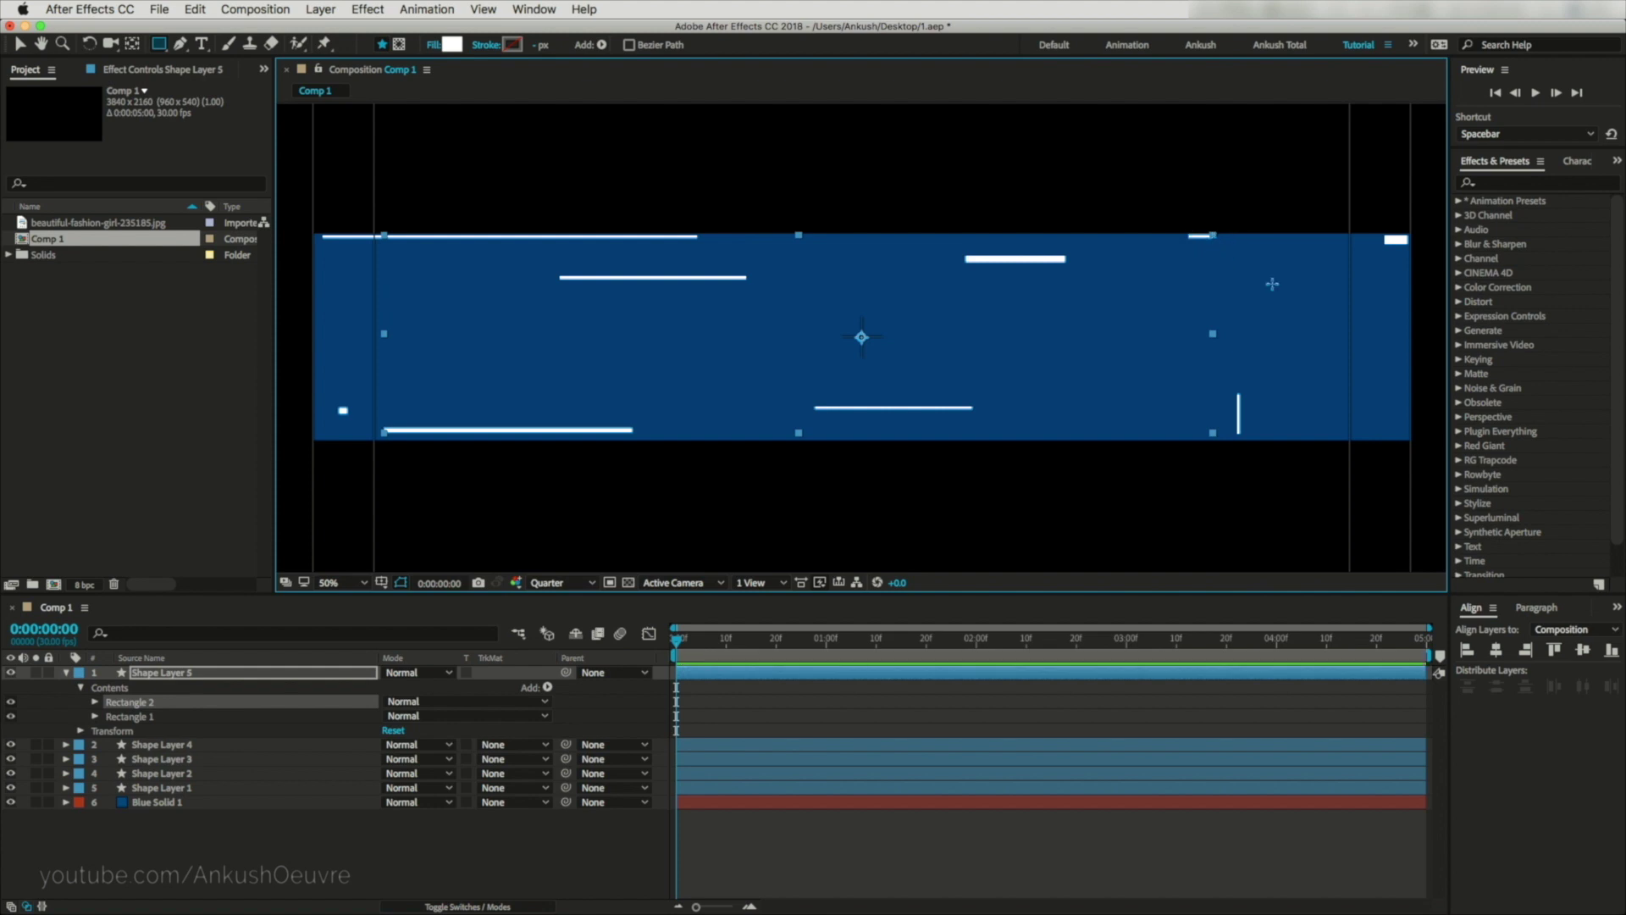
Collapse the newest shape layer and hide all five shape layers, leaving only the blue solid visible.
{"action": "left_click", "coordinate": [59, 676]}
{"action": "left_click", "coordinate": [65, 676]}
{"action": "left_click_drag", "start_coordinate": [10, 672], "coordinate": [11, 730]}
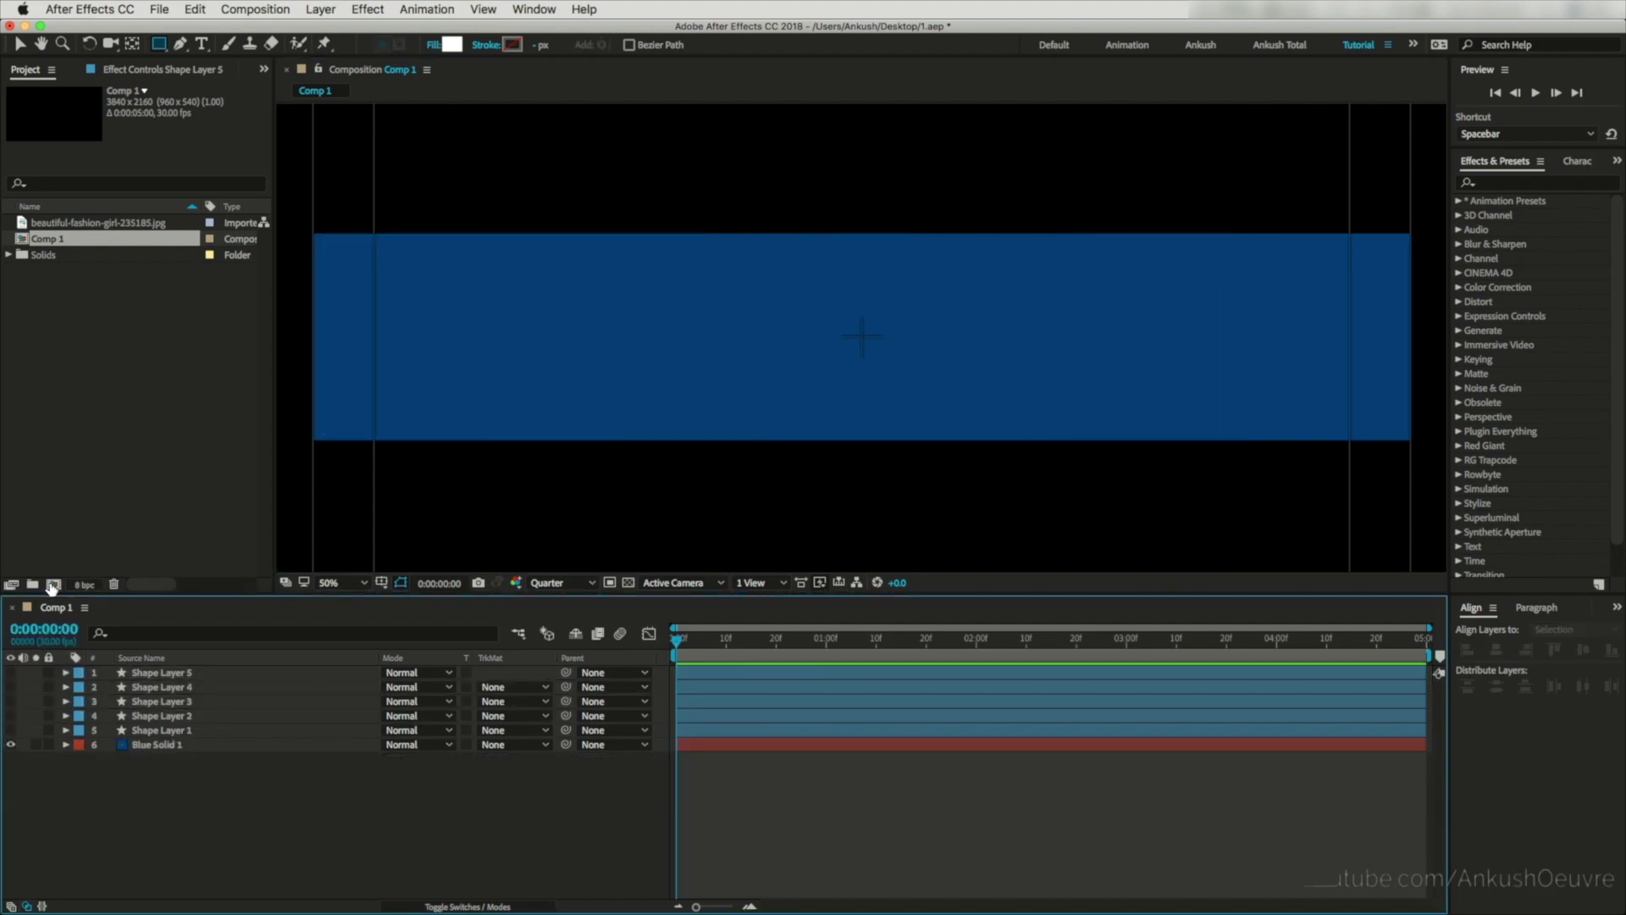
Create a new composition named Box with a width and height of 40 px.
{"action": "key", "text": "super+n"}
{"action": "left_click", "coordinate": [771, 401]}
{"action": "type", "text": "40"}
{"action": "key", "text": "Tab"}
{"action": "type", "text": "40"}
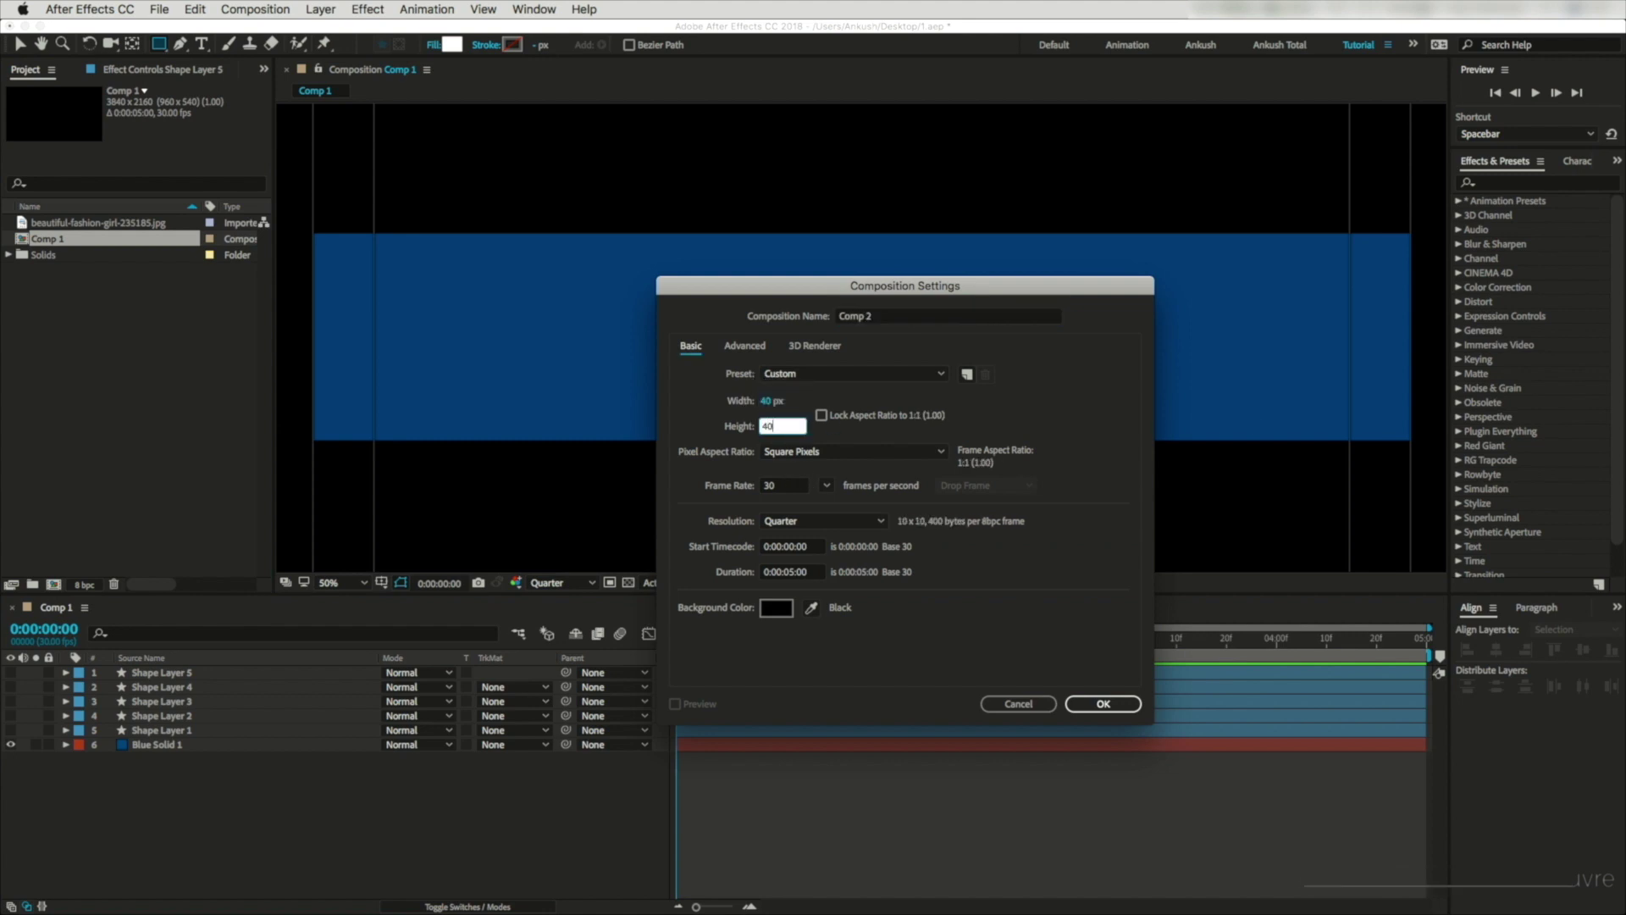
{"action": "left_click", "coordinate": [856, 316]}
{"action": "type", "text": "Box"}
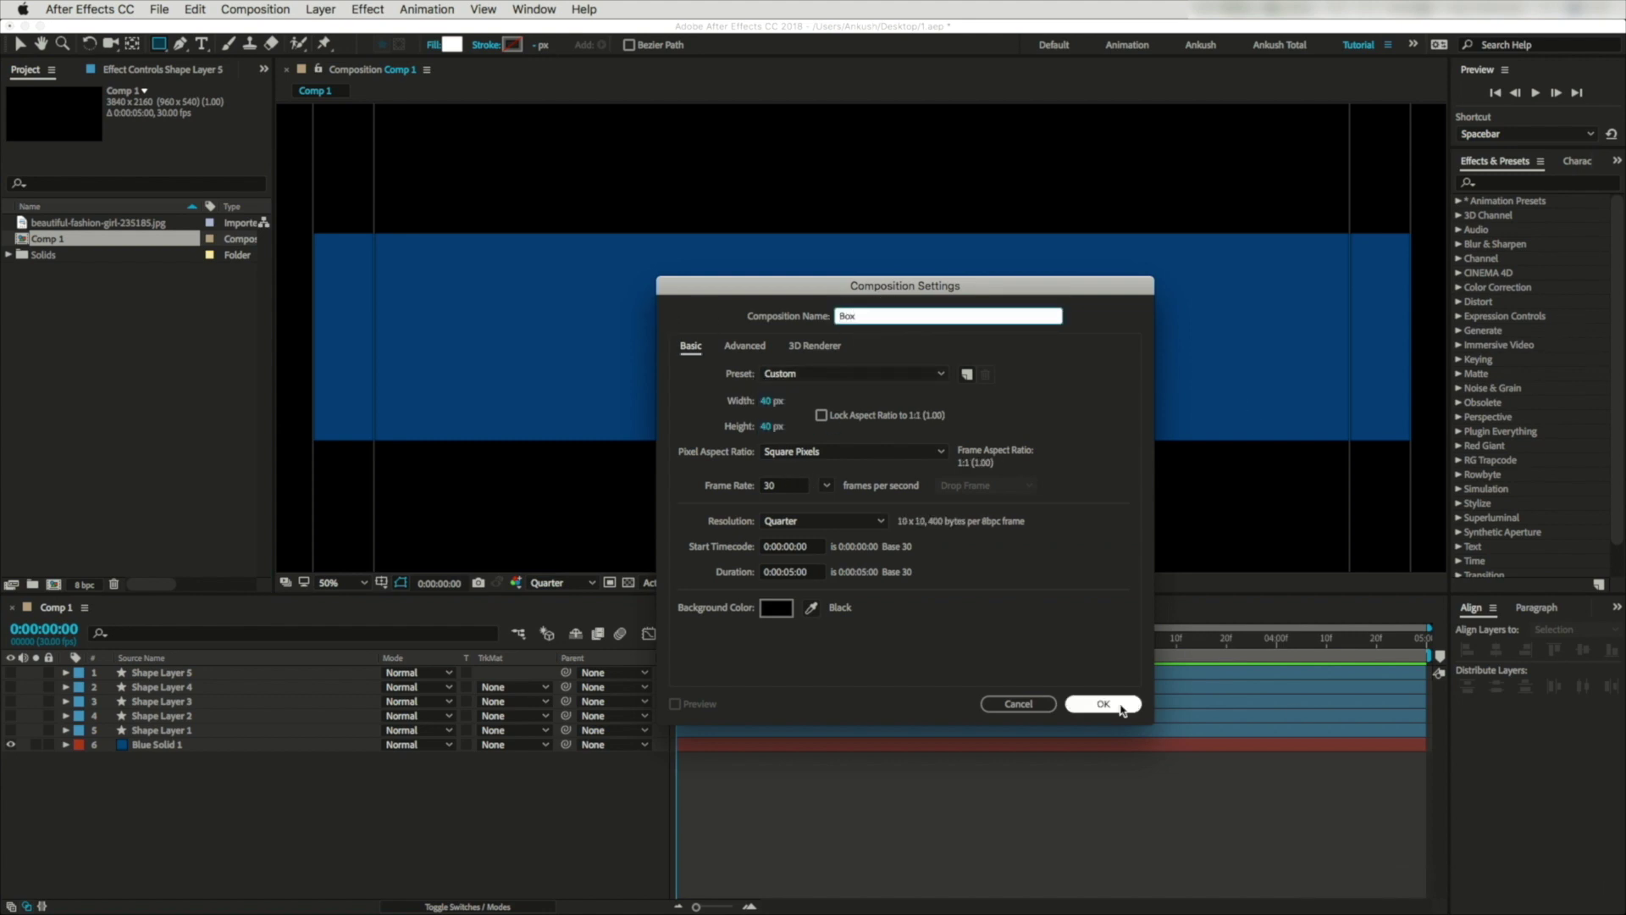
{"action": "left_click", "coordinate": [1103, 704]}
Add a white-filled ellipse shape that fills the whole Box composition.
{"action": "key", "text": "period"}
{"action": "key", "text": "period"}
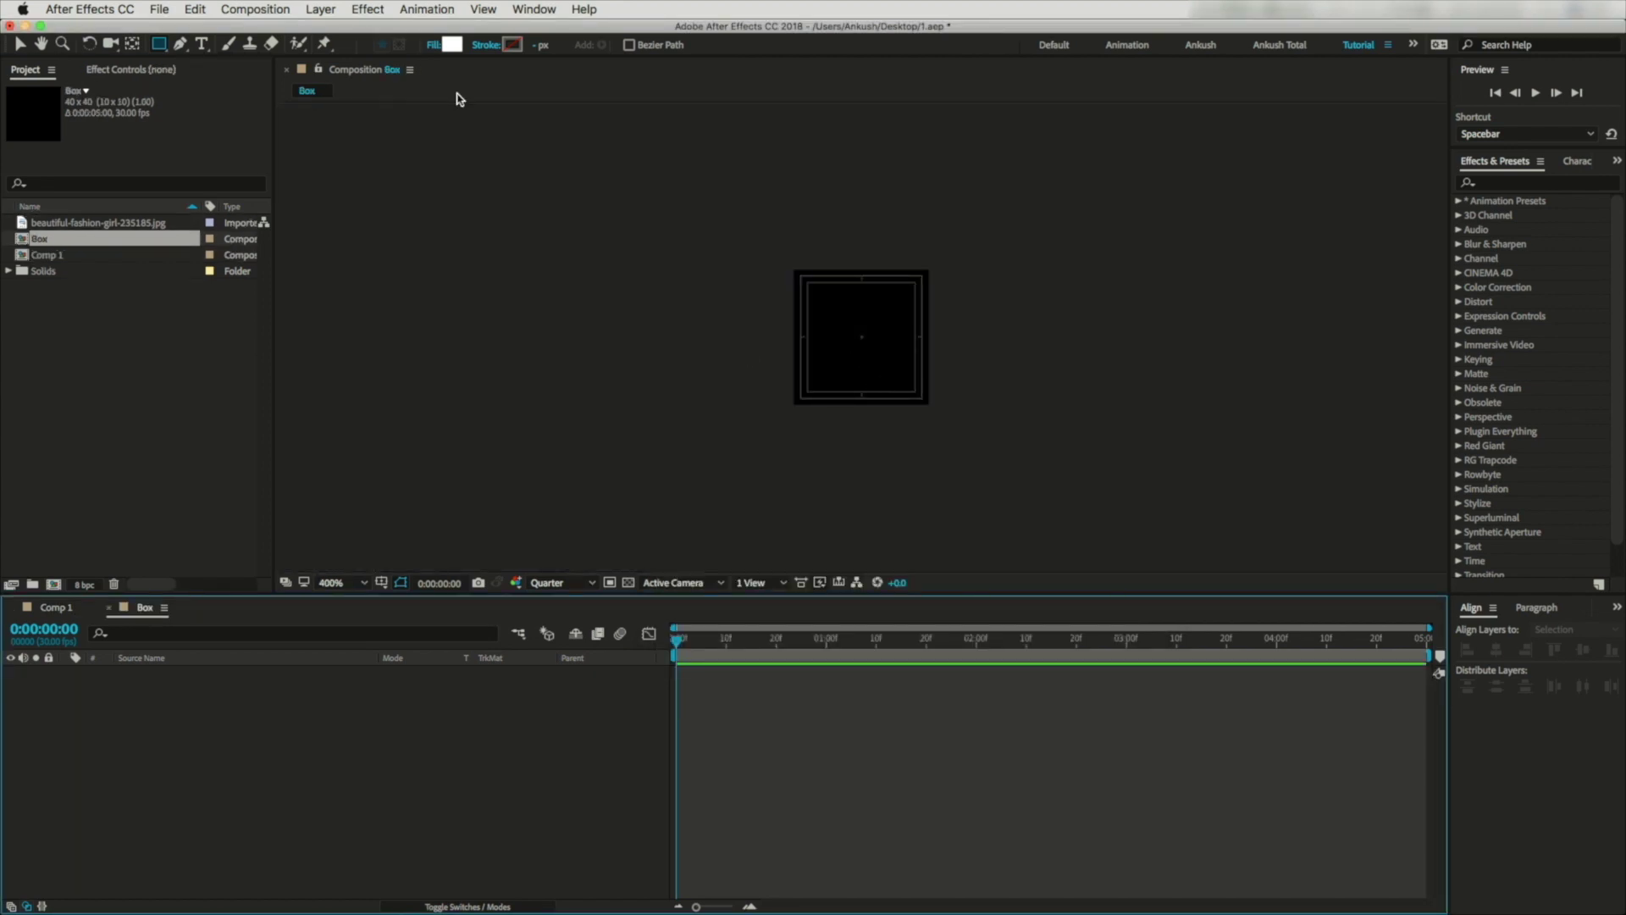
{"action": "left_click", "coordinate": [520, 45]}
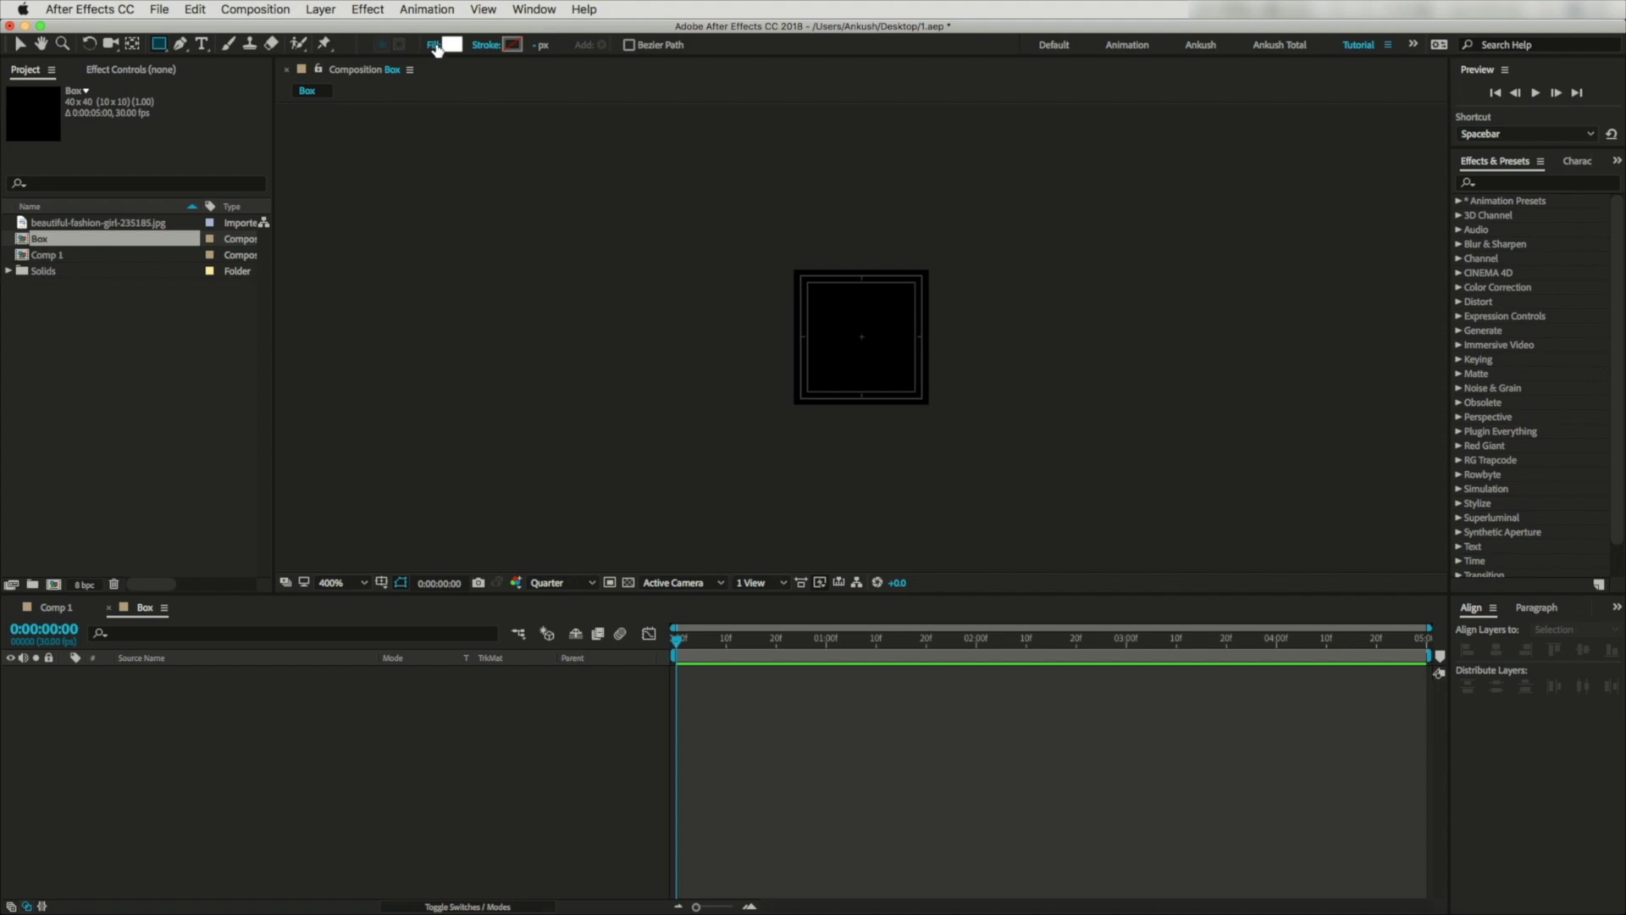
{"action": "left_click", "coordinate": [160, 50], "text": "alt"}
{"action": "left_click", "coordinate": [164, 45]}
{"action": "double_click", "coordinate": [163, 45]}
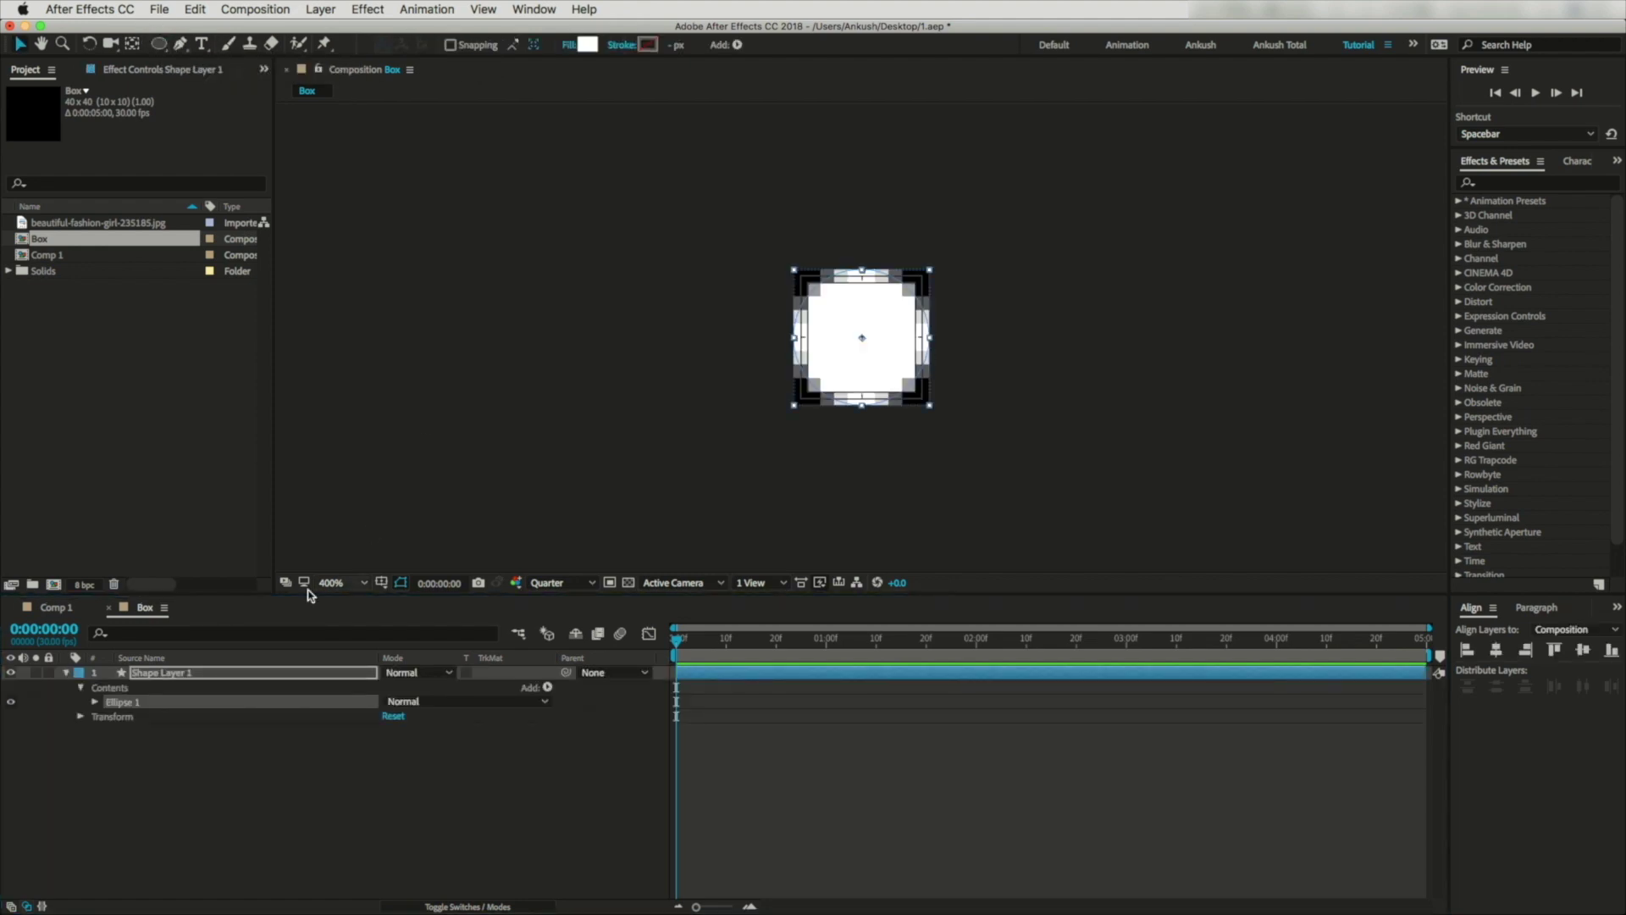
Reveal the ellipse layer's Scale property and reduce it to 47%.
{"action": "left_click", "coordinate": [157, 674]}
{"action": "key", "text": "s"}
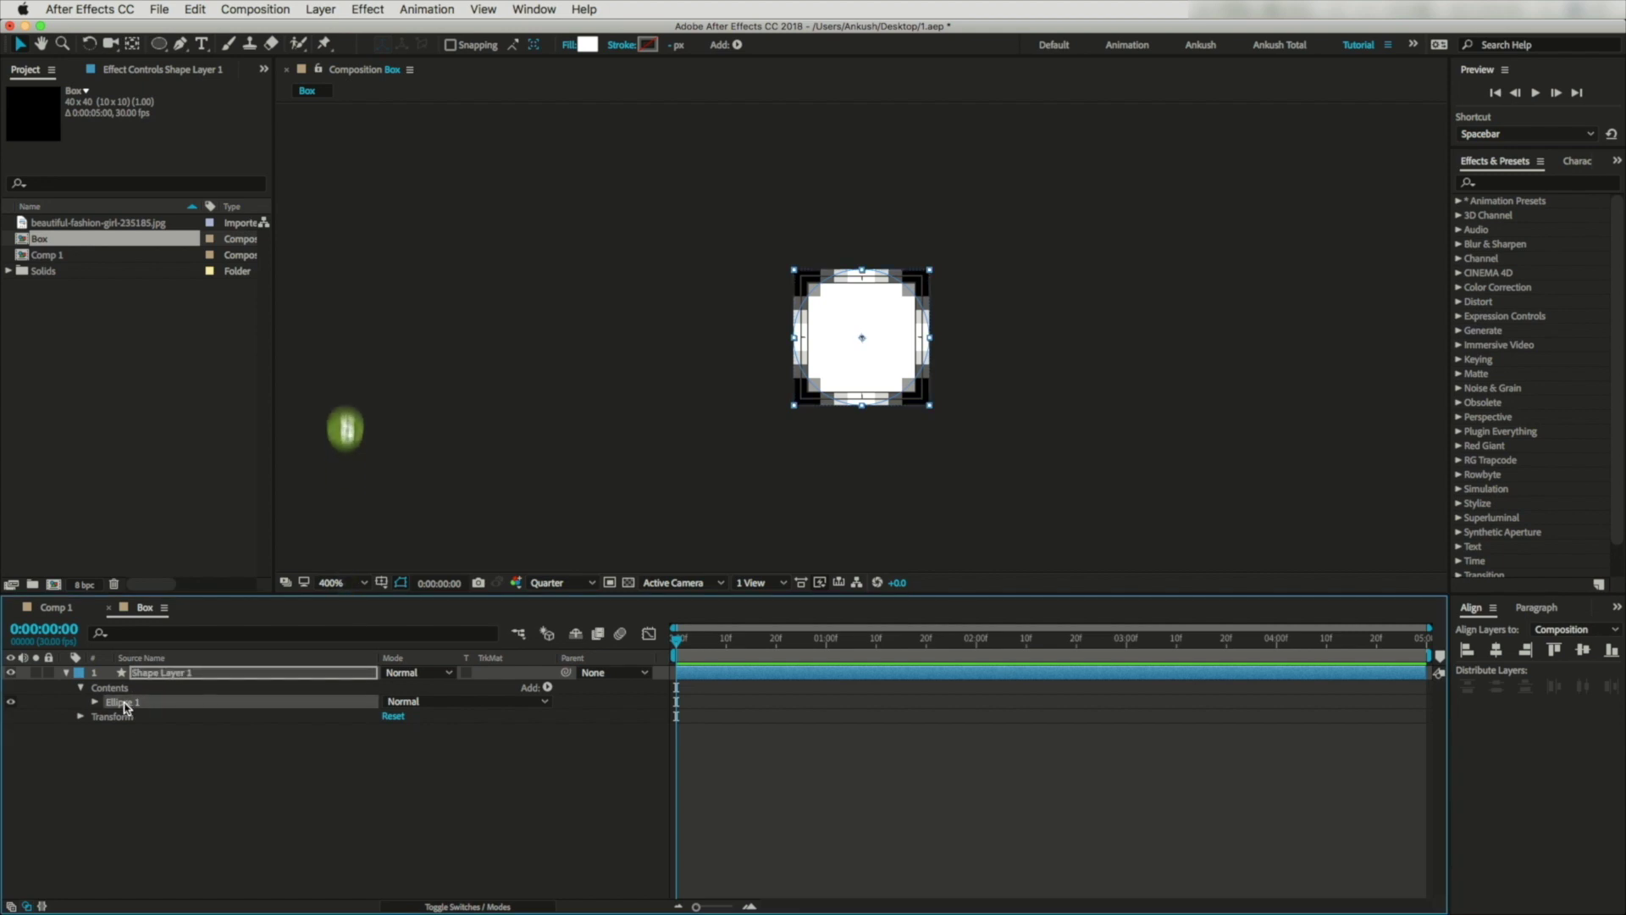
{"action": "left_click", "coordinate": [412, 691]}
{"action": "left_click_drag", "start_coordinate": [413, 691], "coordinate": [363, 683]}
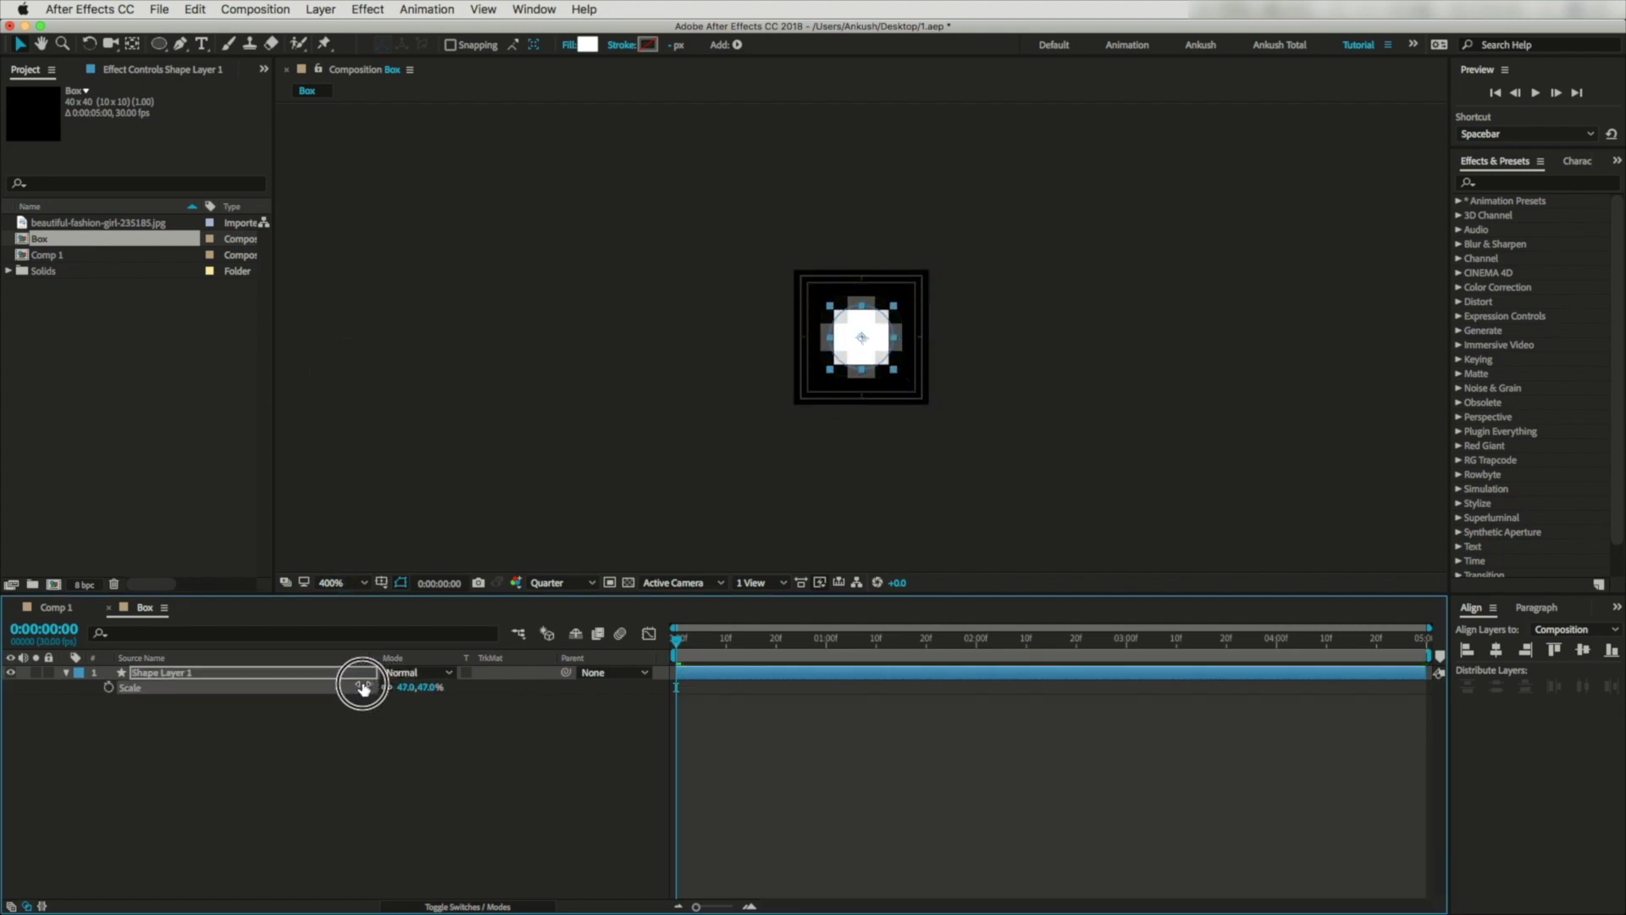
{"action": "left_click", "coordinate": [357, 839]}
Change the Box composition's width and height to 60 px.
{"action": "left_click", "coordinate": [254, 9]}
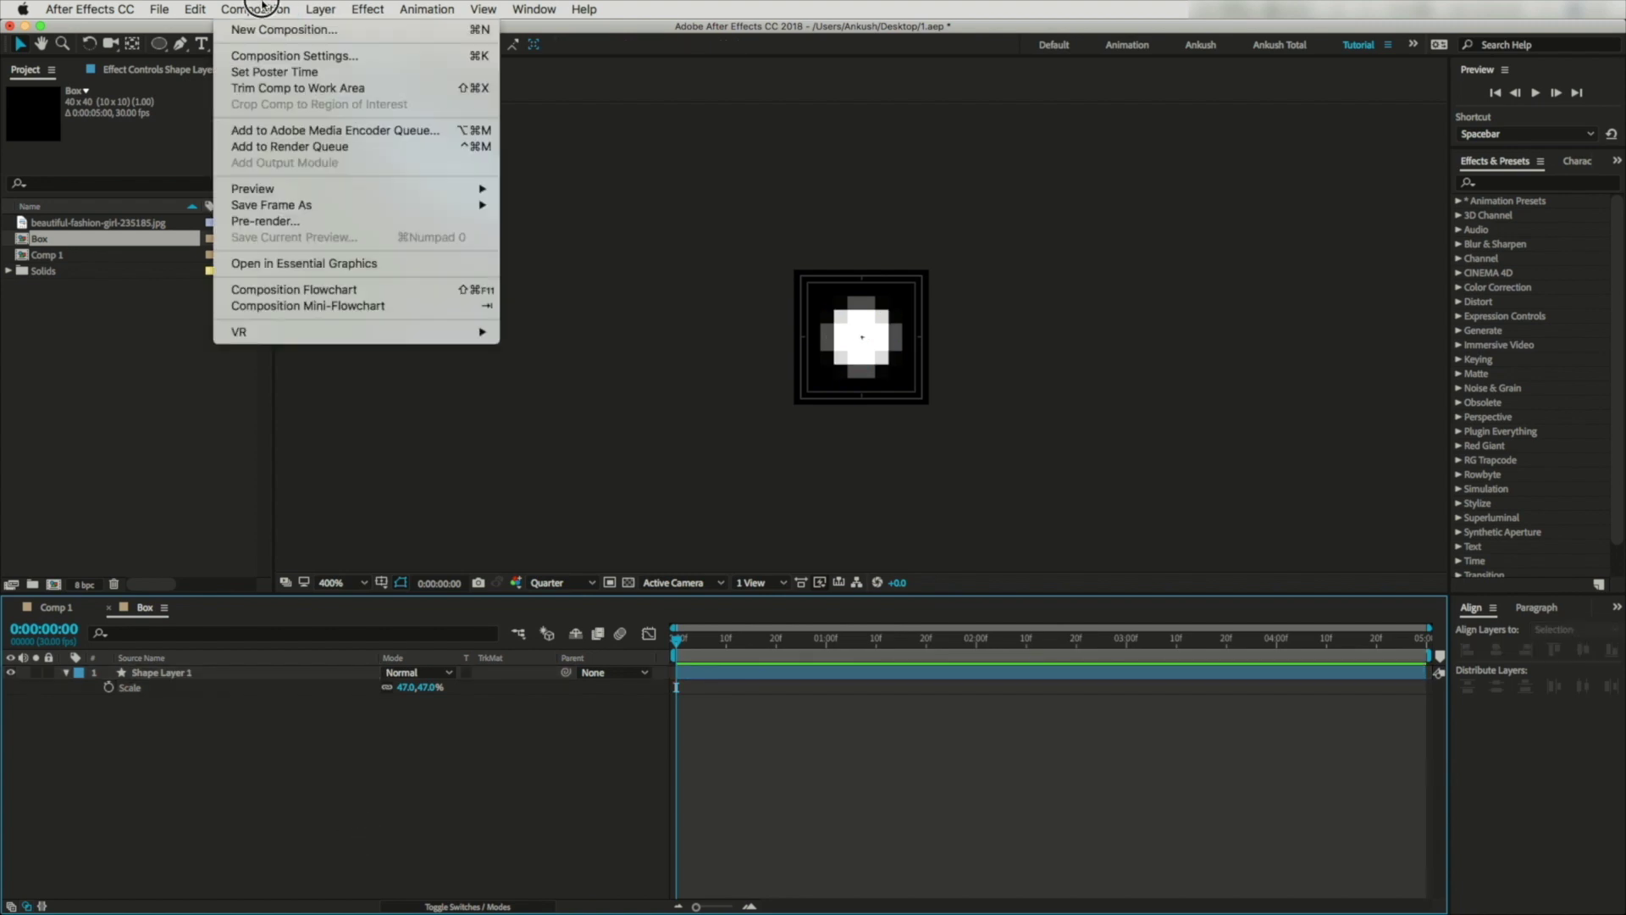
{"action": "left_click", "coordinate": [279, 52]}
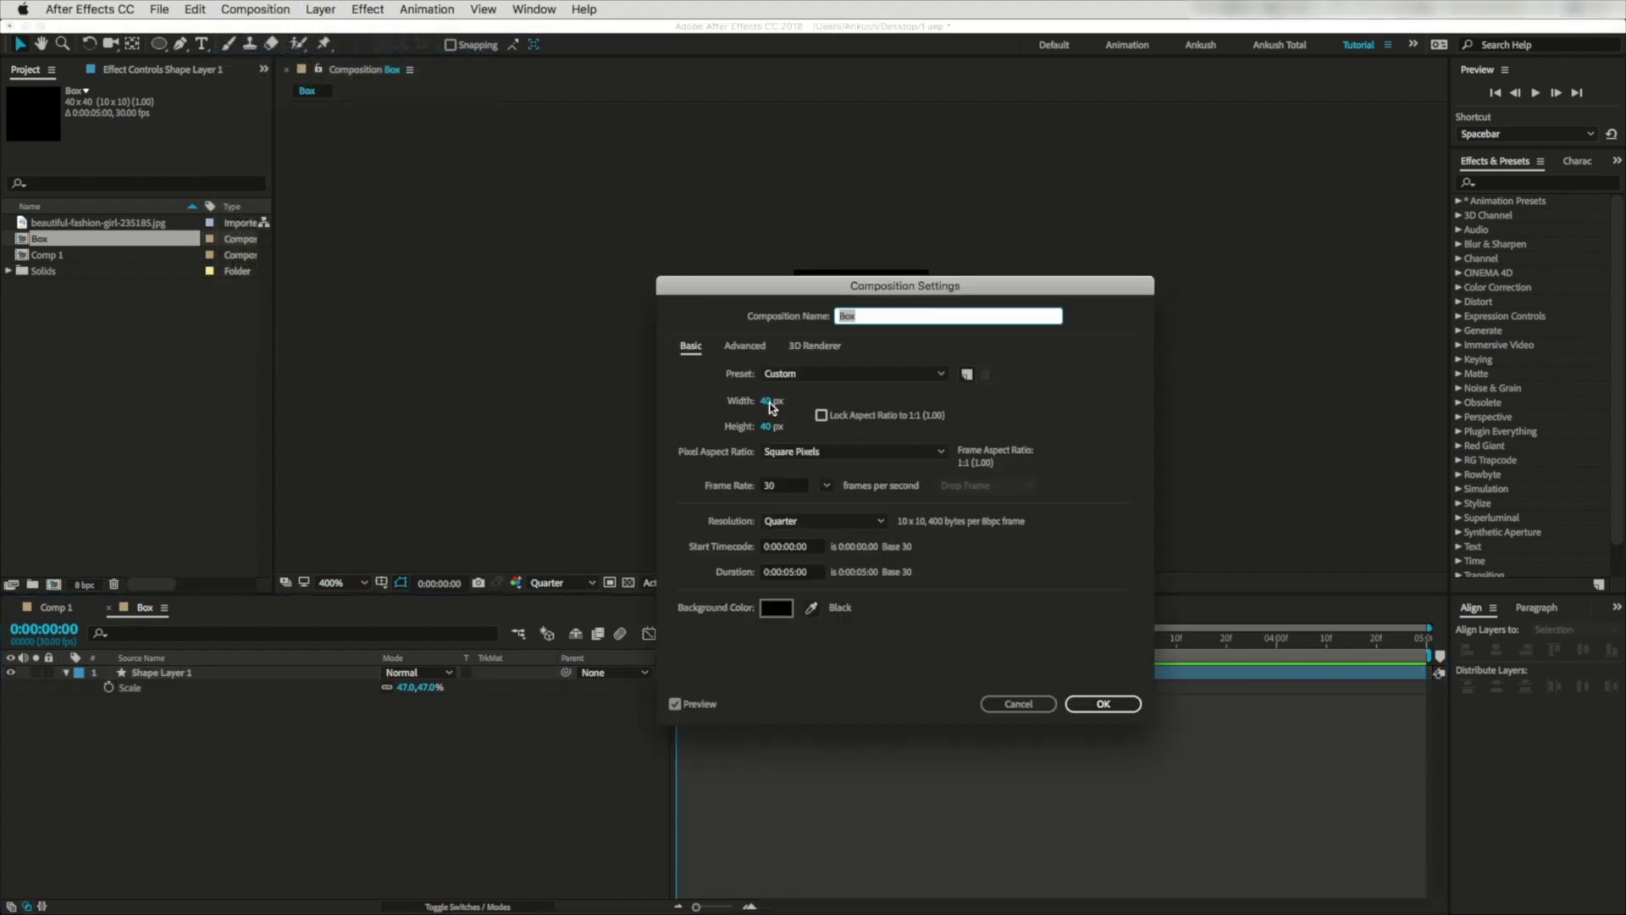
{"action": "left_click", "coordinate": [769, 402]}
{"action": "type", "text": "60"}
{"action": "key", "text": "Tab"}
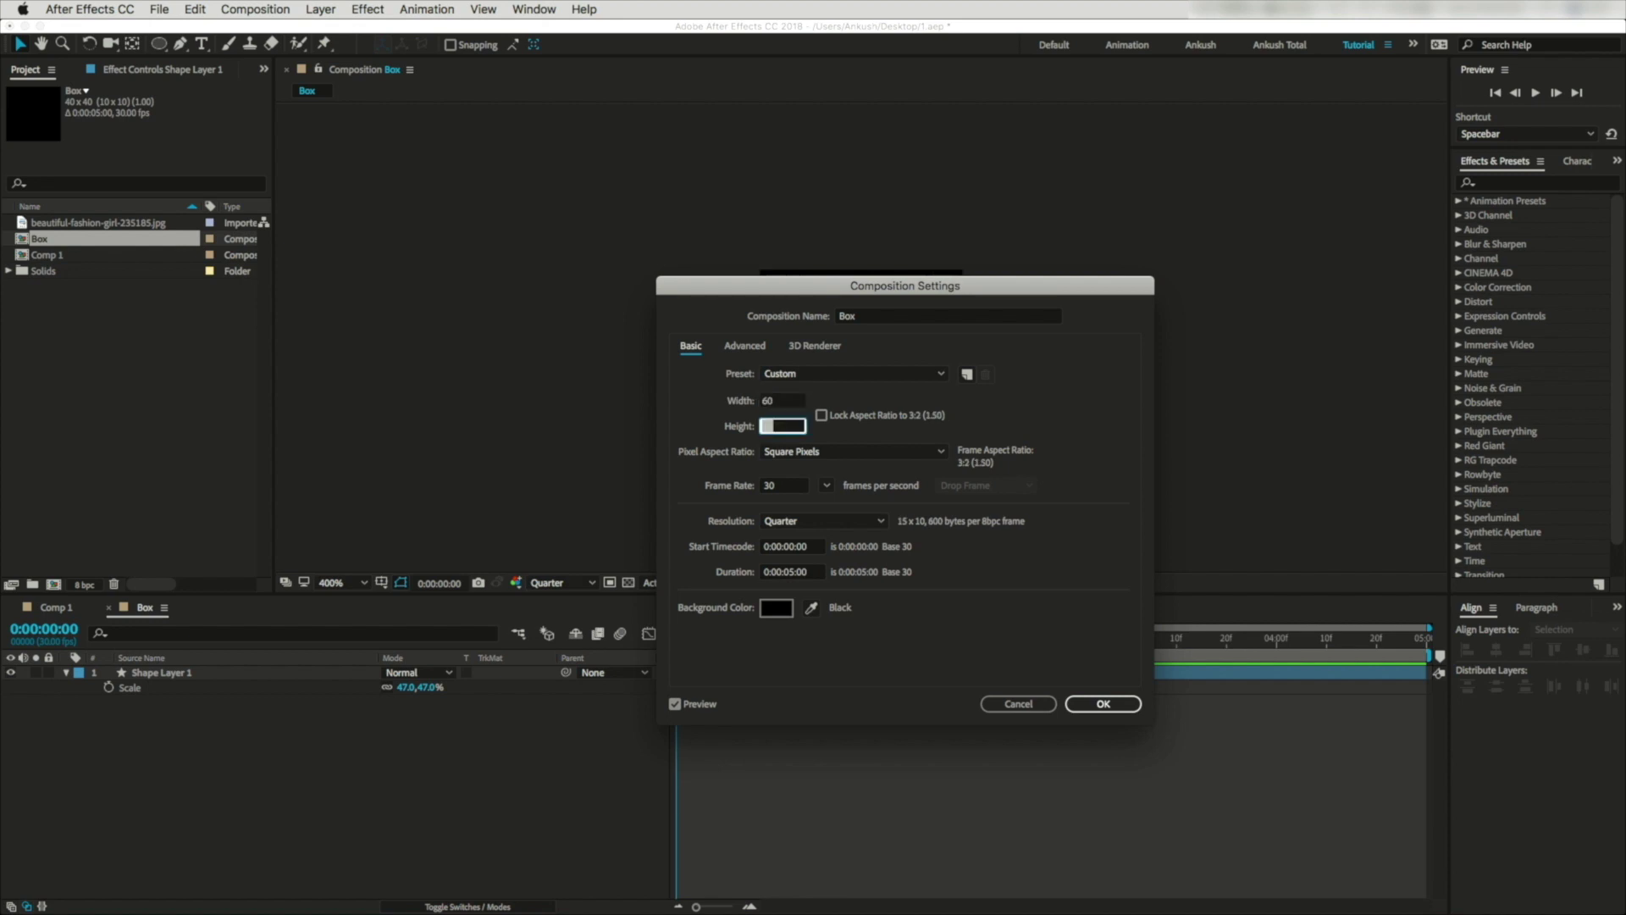
{"action": "type", "text": "60"}
{"action": "key", "text": "Return"}
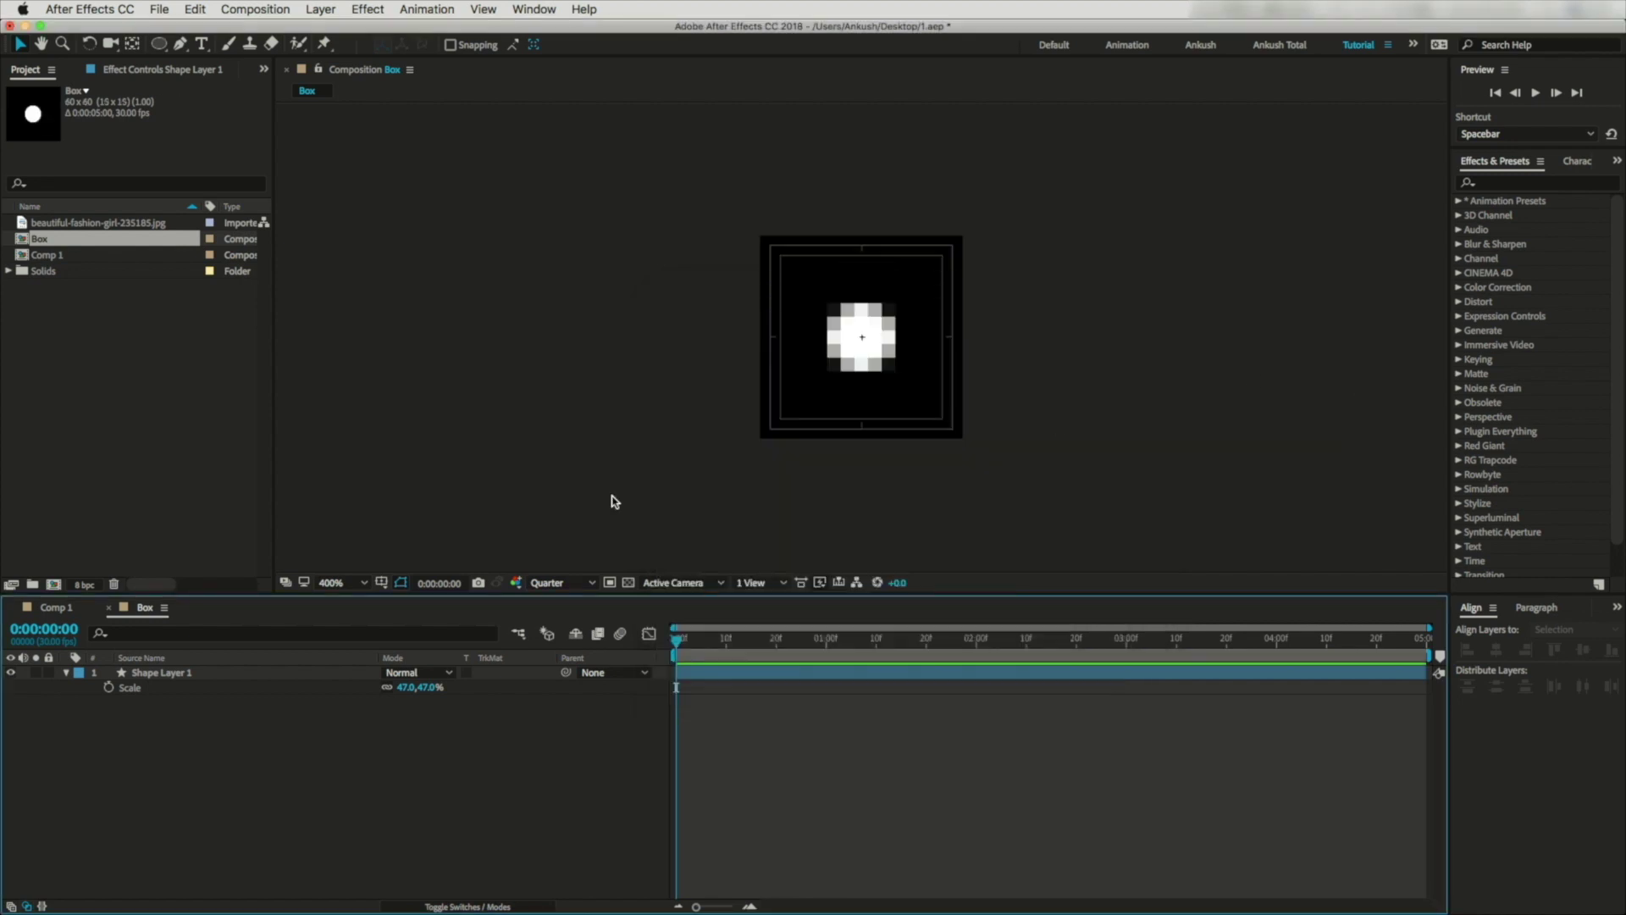
Set the ellipse layer's scale to 50% and deselect the layer.
{"action": "left_click", "coordinate": [156, 672]}
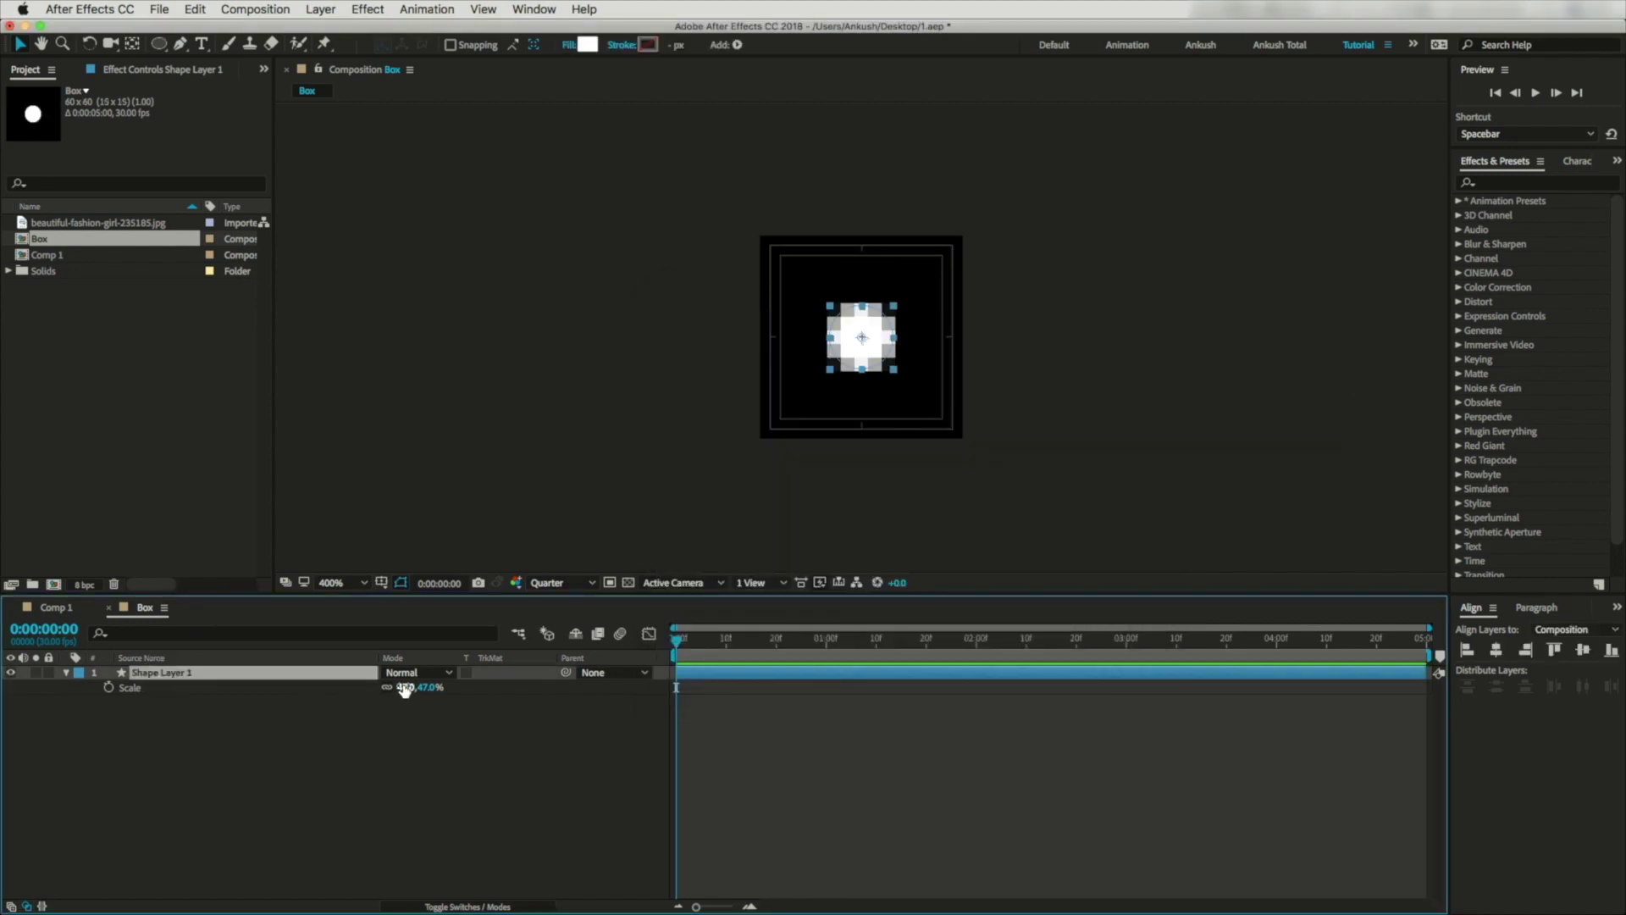
{"action": "type", "text": "50"}
{"action": "key", "text": "Return"}
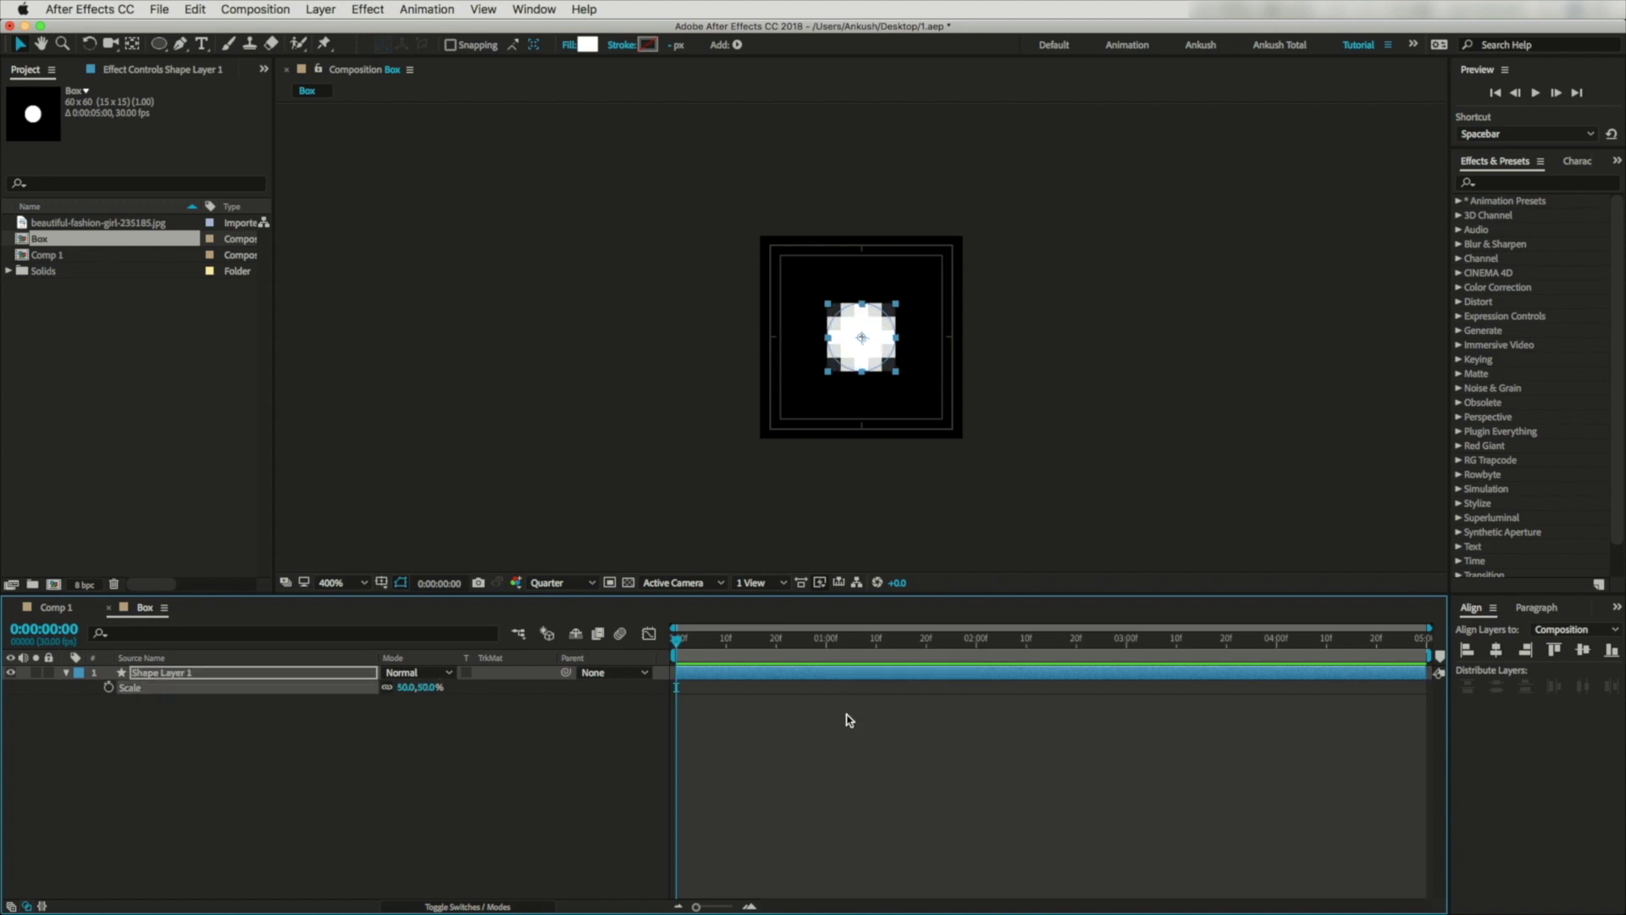
{"action": "left_click", "coordinate": [370, 730]}
Set up the Rectangle tool with the fill set to None and a solid white stroke.
{"action": "left_click", "coordinate": [159, 44]}
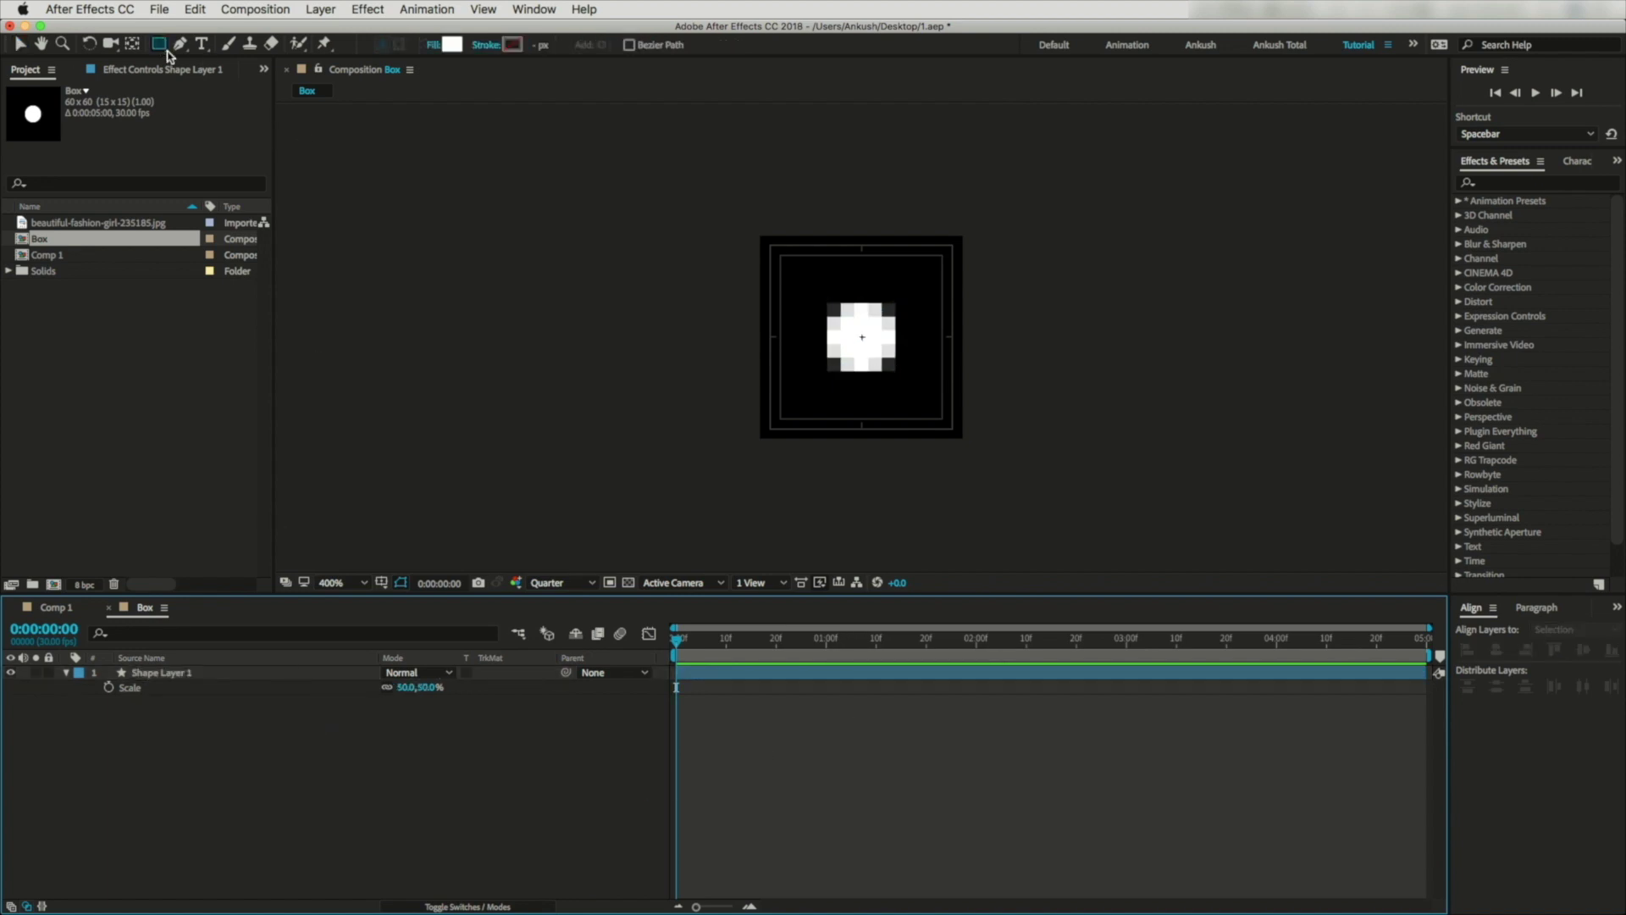
{"action": "left_click", "coordinate": [434, 45]}
{"action": "left_click", "coordinate": [729, 429]}
{"action": "left_click", "coordinate": [864, 520]}
{"action": "left_click", "coordinate": [487, 45]}
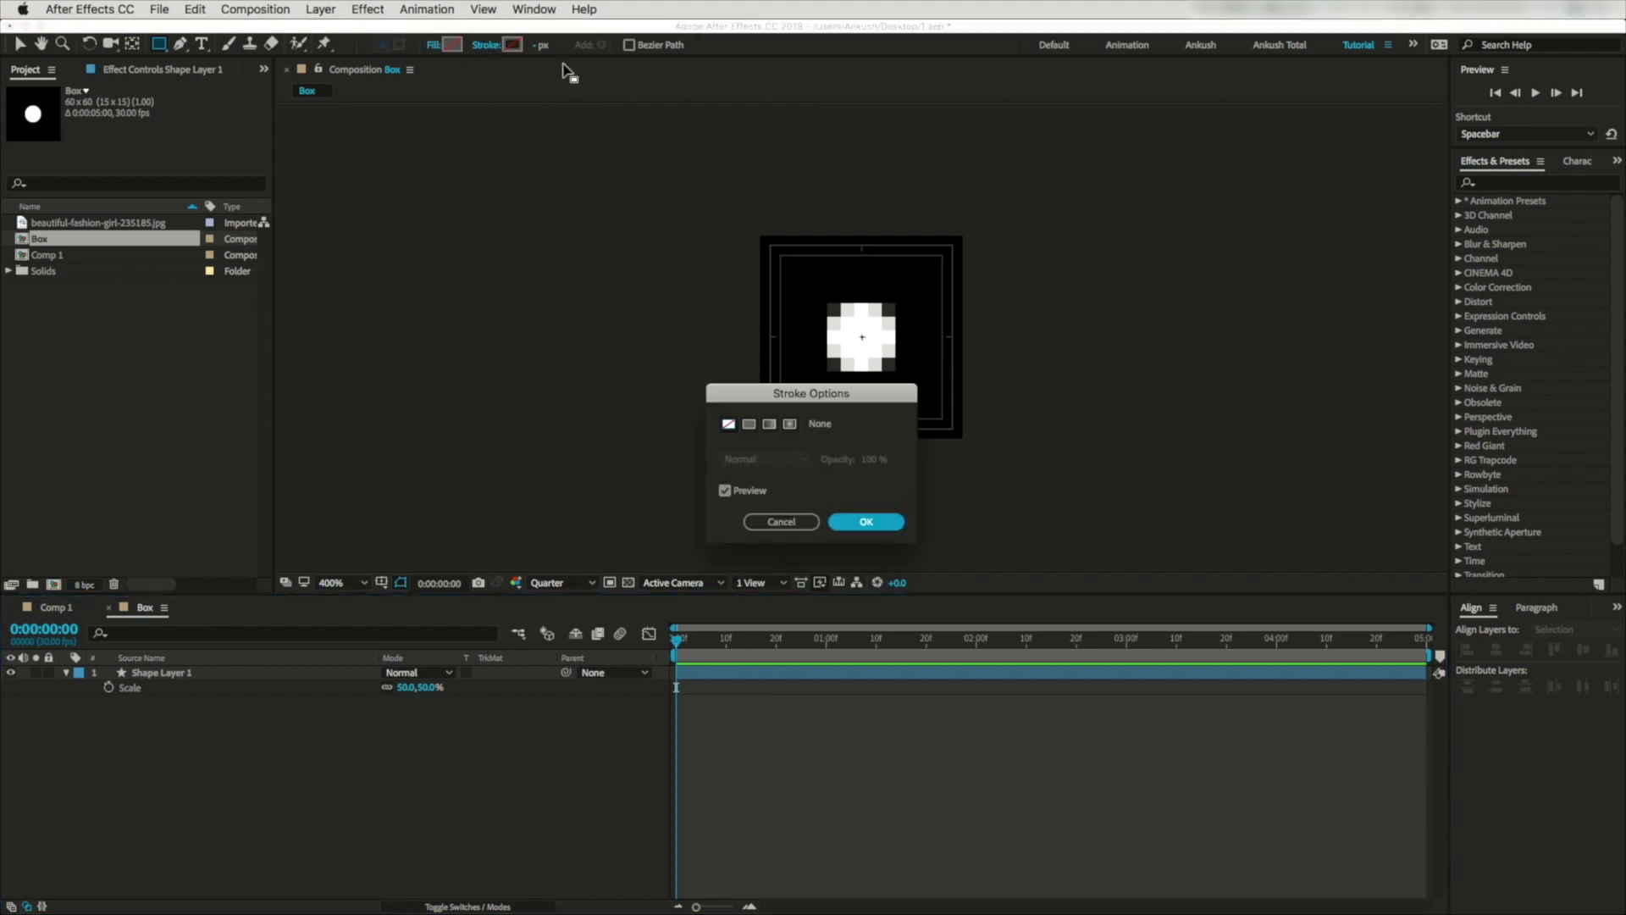
{"action": "left_click", "coordinate": [748, 424]}
{"action": "left_click", "coordinate": [865, 521]}
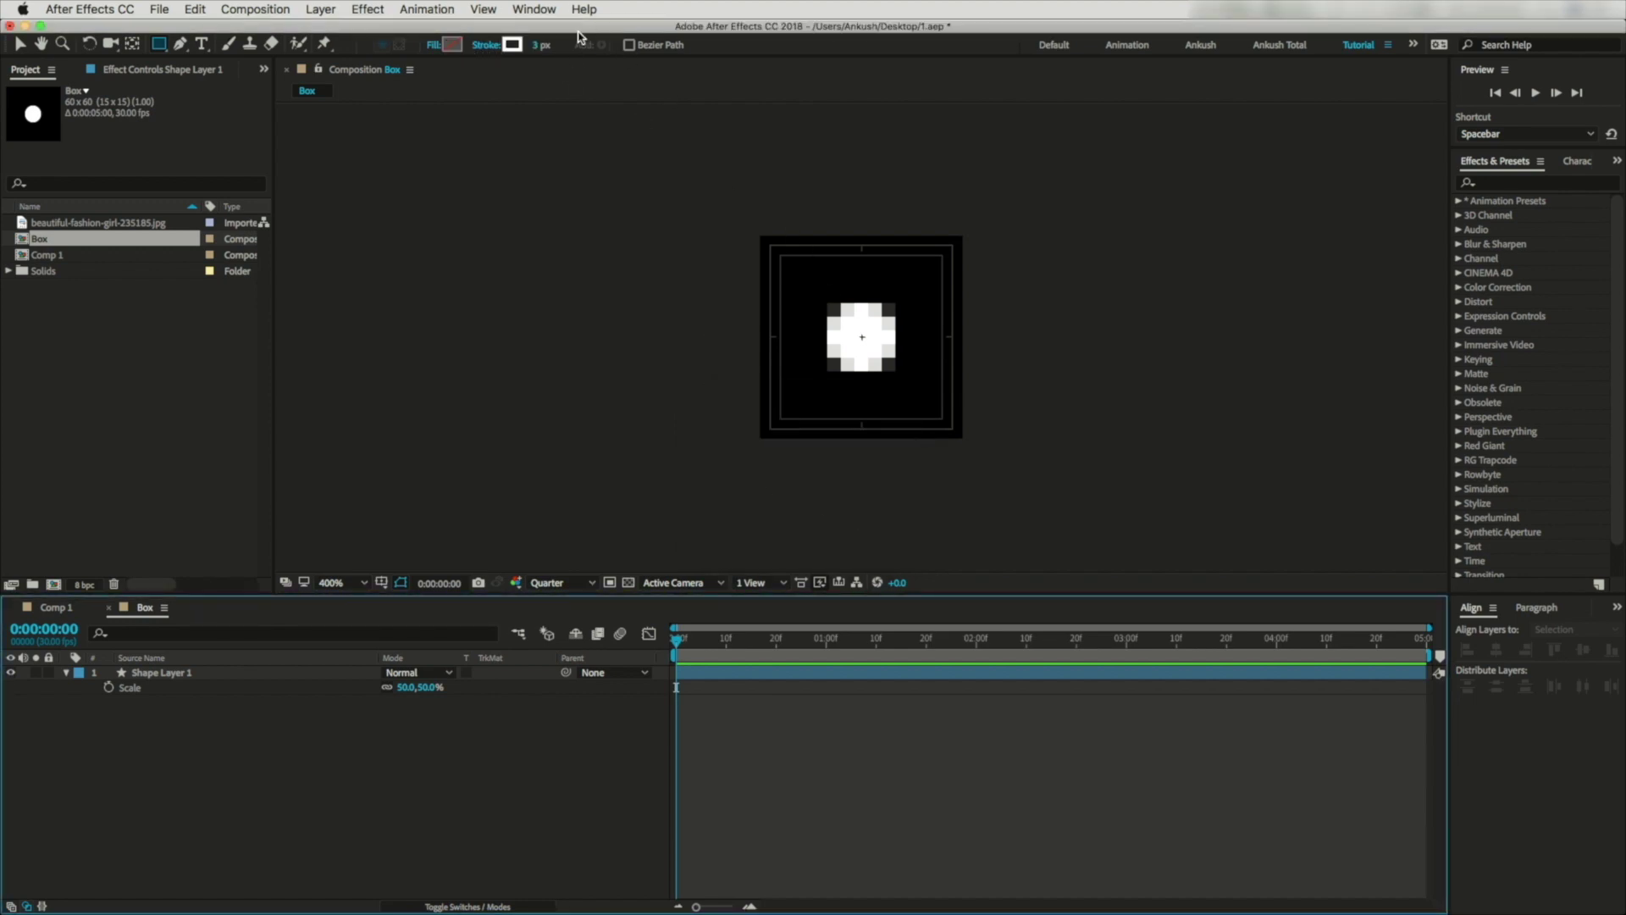
Add a rectangle outline the size of the Box composition and set its stroke width to 8 px.
{"action": "double_click", "coordinate": [160, 44]}
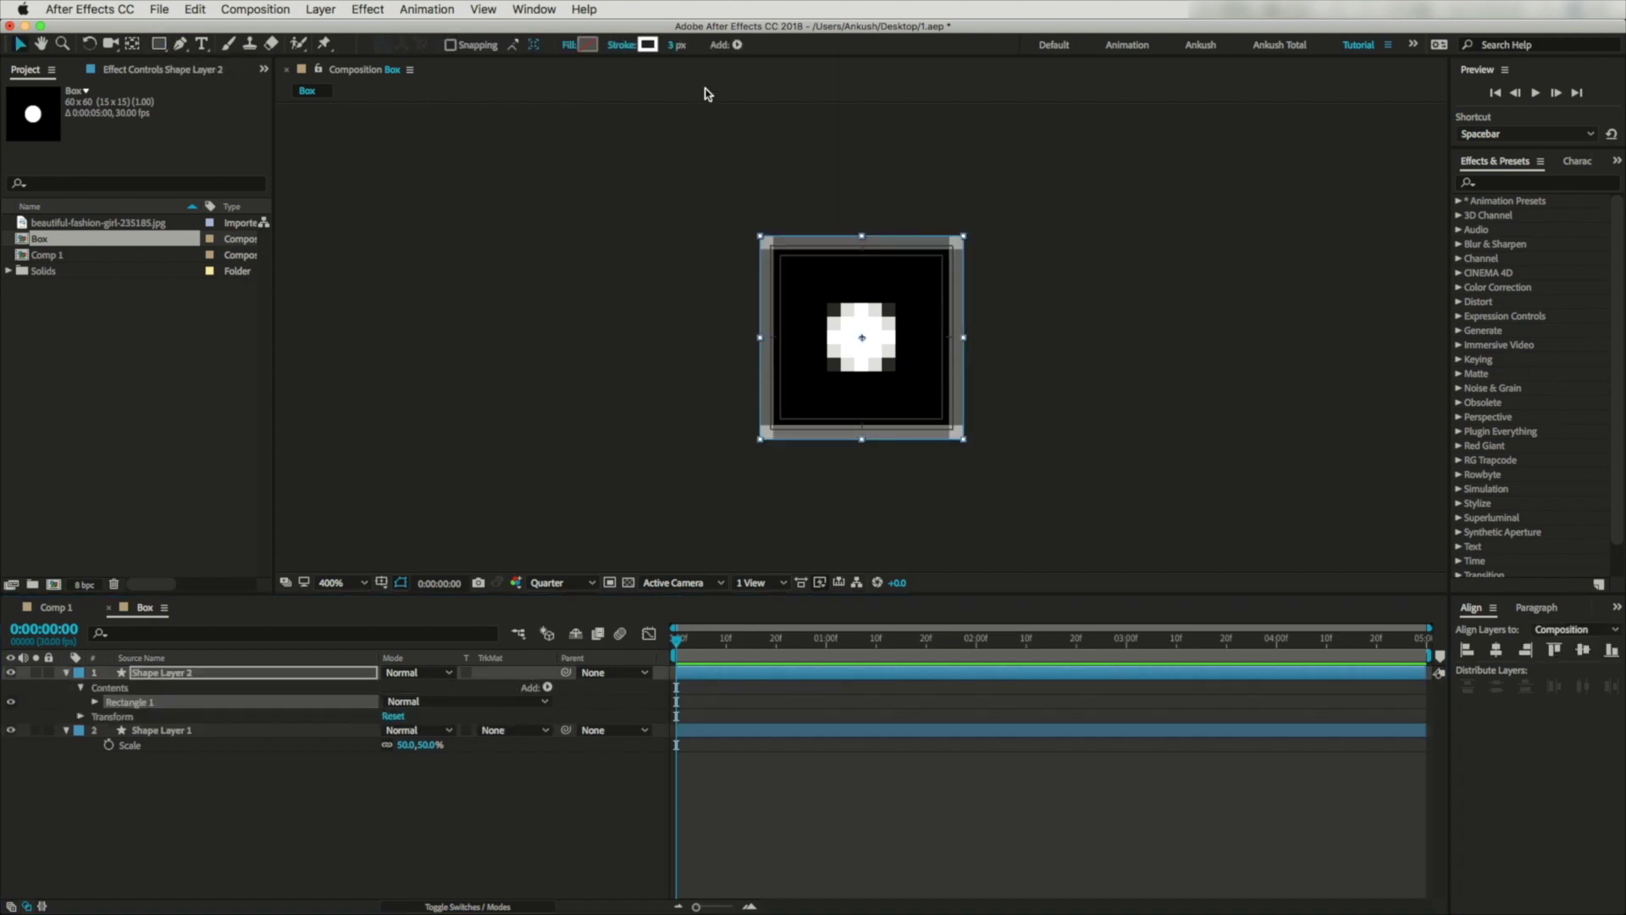
{"action": "left_click_drag", "start_coordinate": [672, 49], "coordinate": [678, 47]}
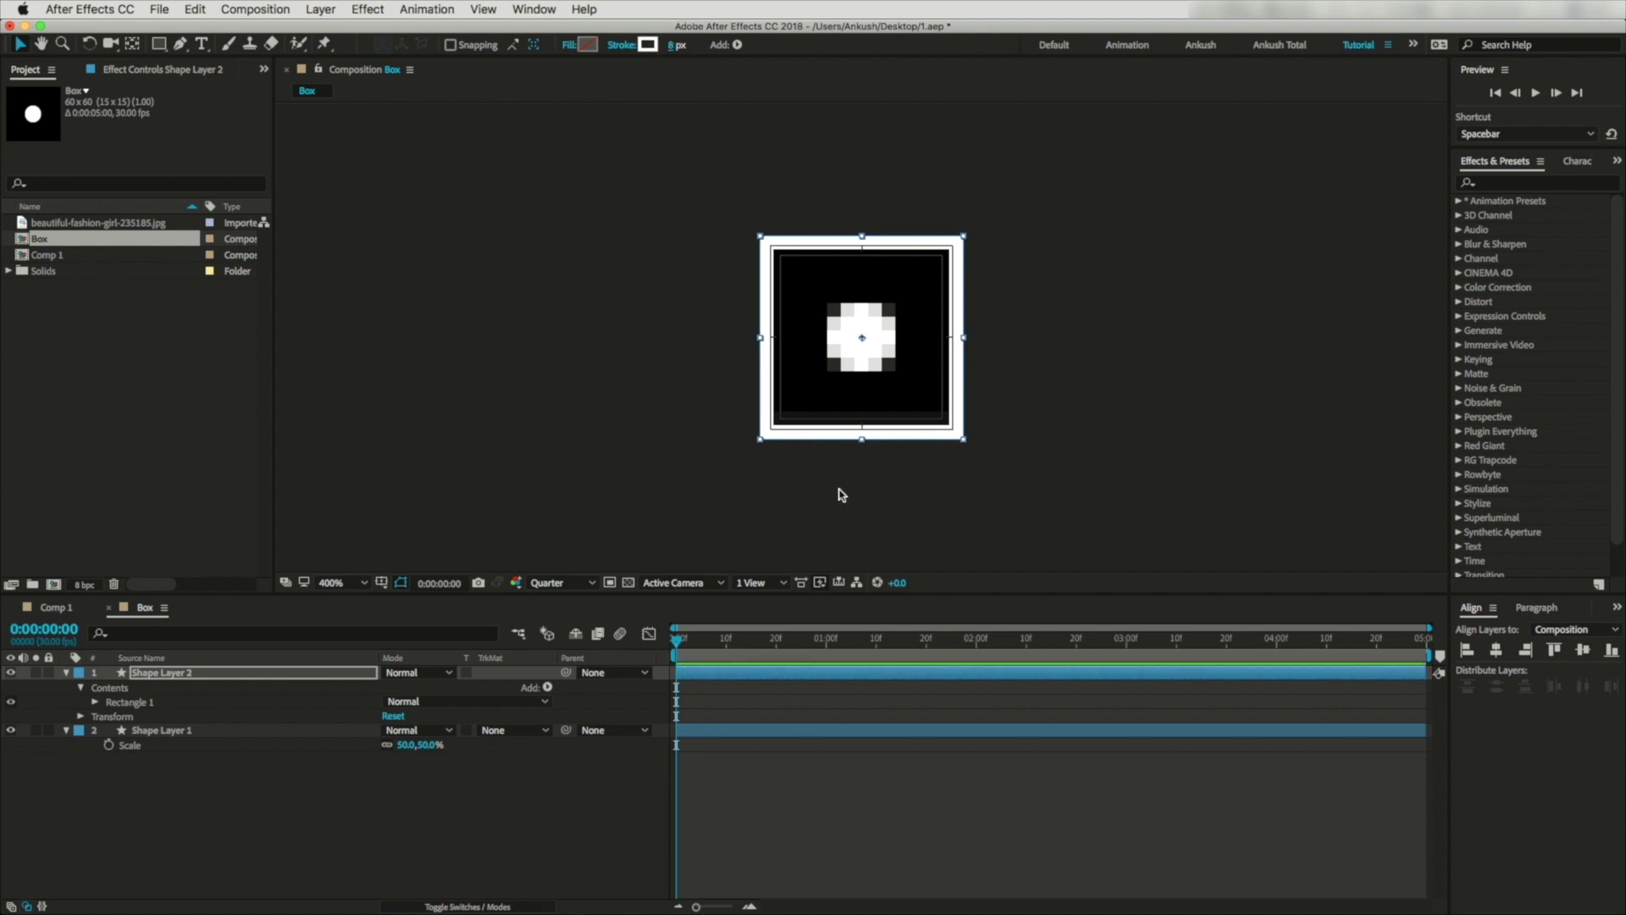
Collapse the Box composition's layers, return to Comp 1 and add the Box composition as its top layer.
{"action": "left_click", "coordinate": [343, 802]}
{"action": "left_click", "coordinate": [66, 673]}
{"action": "left_click", "coordinate": [66, 687]}
{"action": "left_click", "coordinate": [56, 608]}
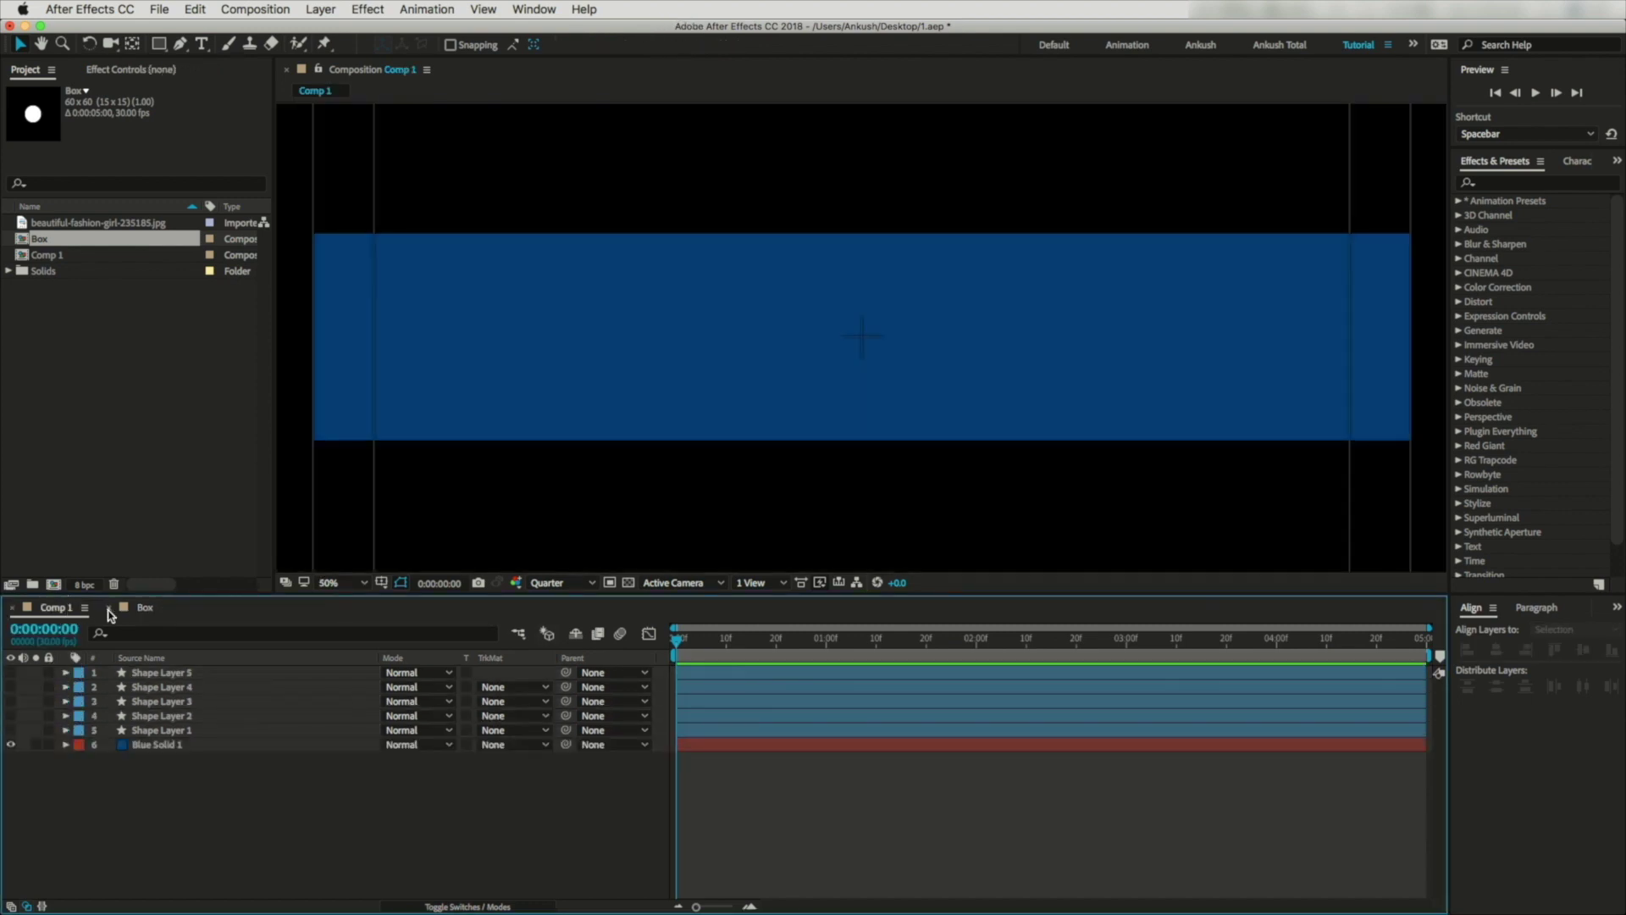
{"action": "left_click_drag", "start_coordinate": [40, 241], "coordinate": [165, 669]}
{"action": "left_click", "coordinate": [430, 819]}
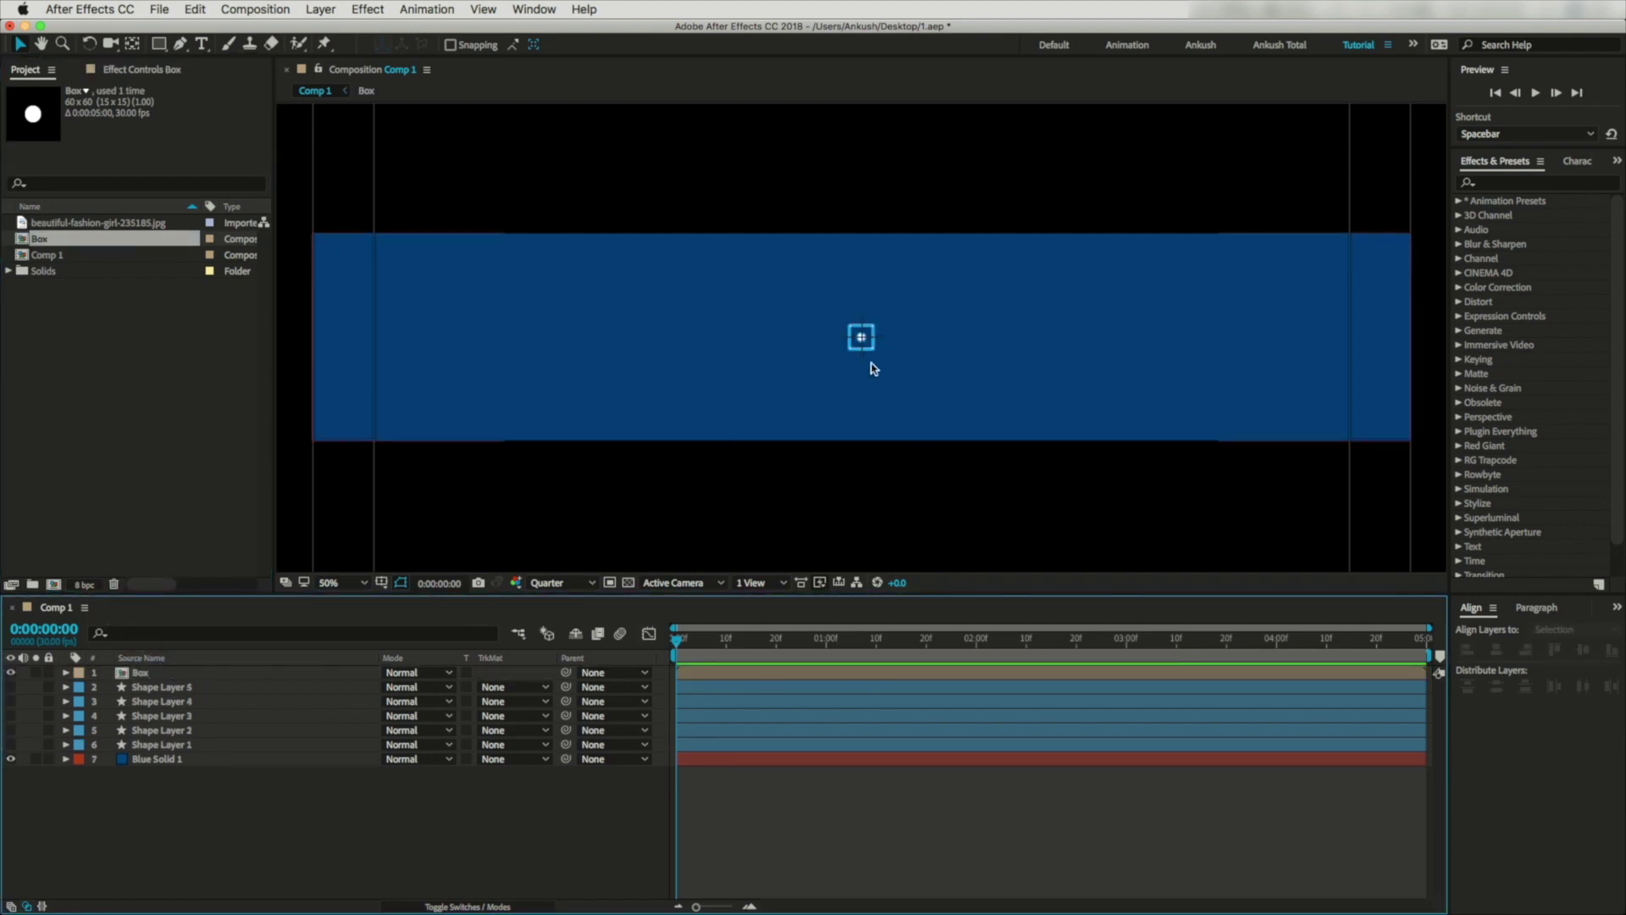
Duplicate the Box layer in Comp 1 four times.
{"action": "left_click", "coordinate": [157, 674]}
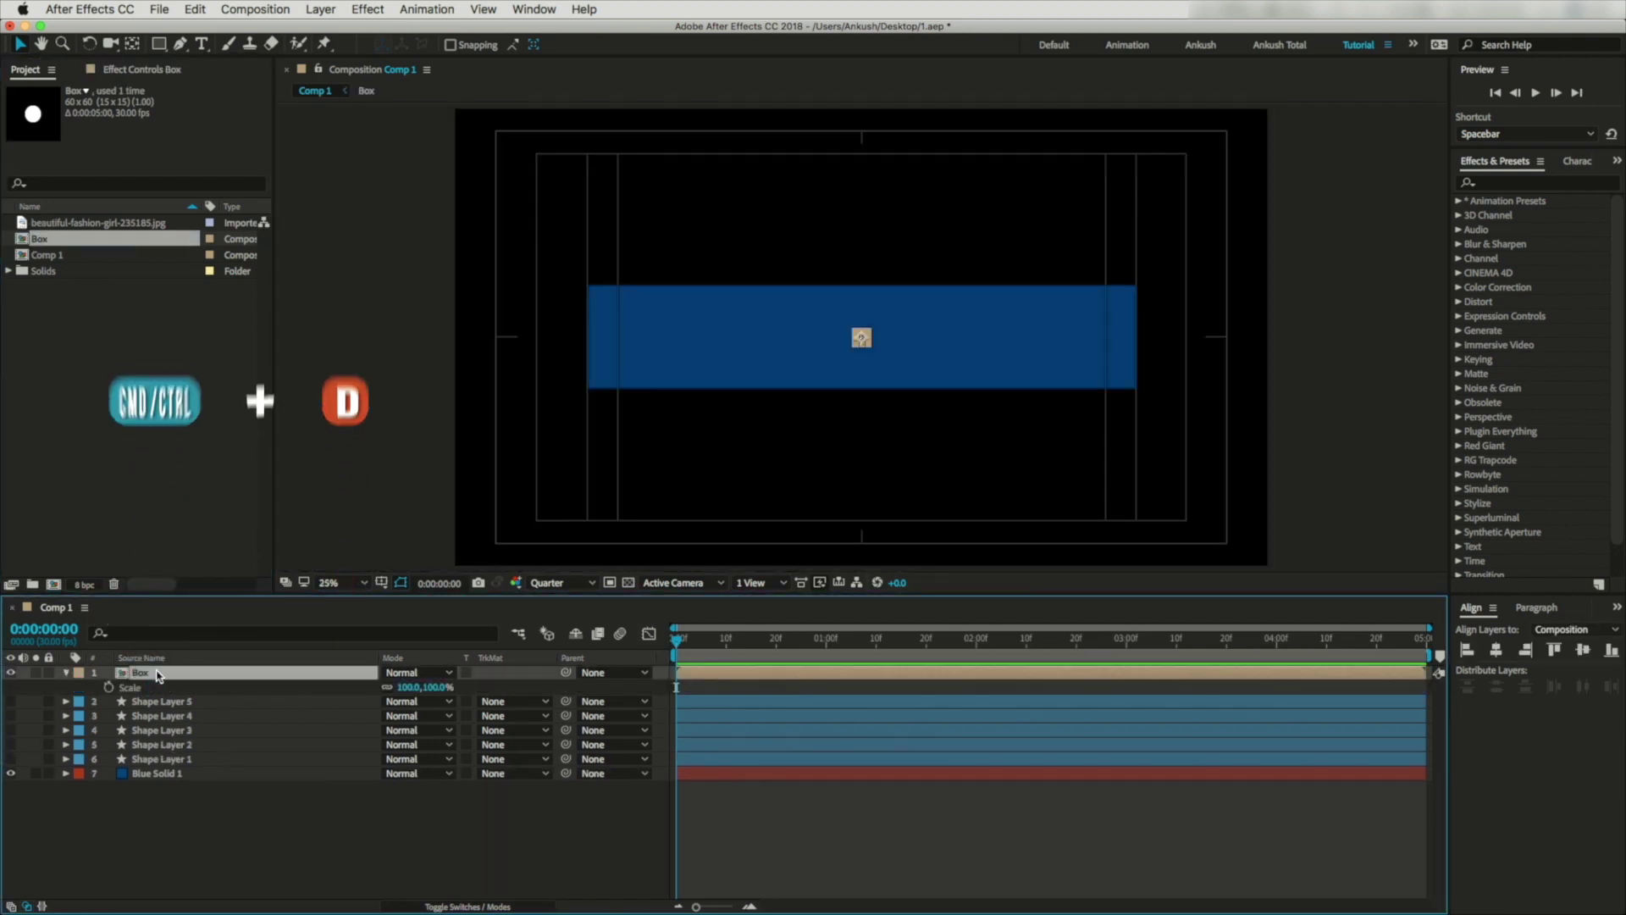
{"action": "key", "text": "super+d"}
{"action": "key", "text": "super+d"}
{"action": "key", "text": "super+d"}
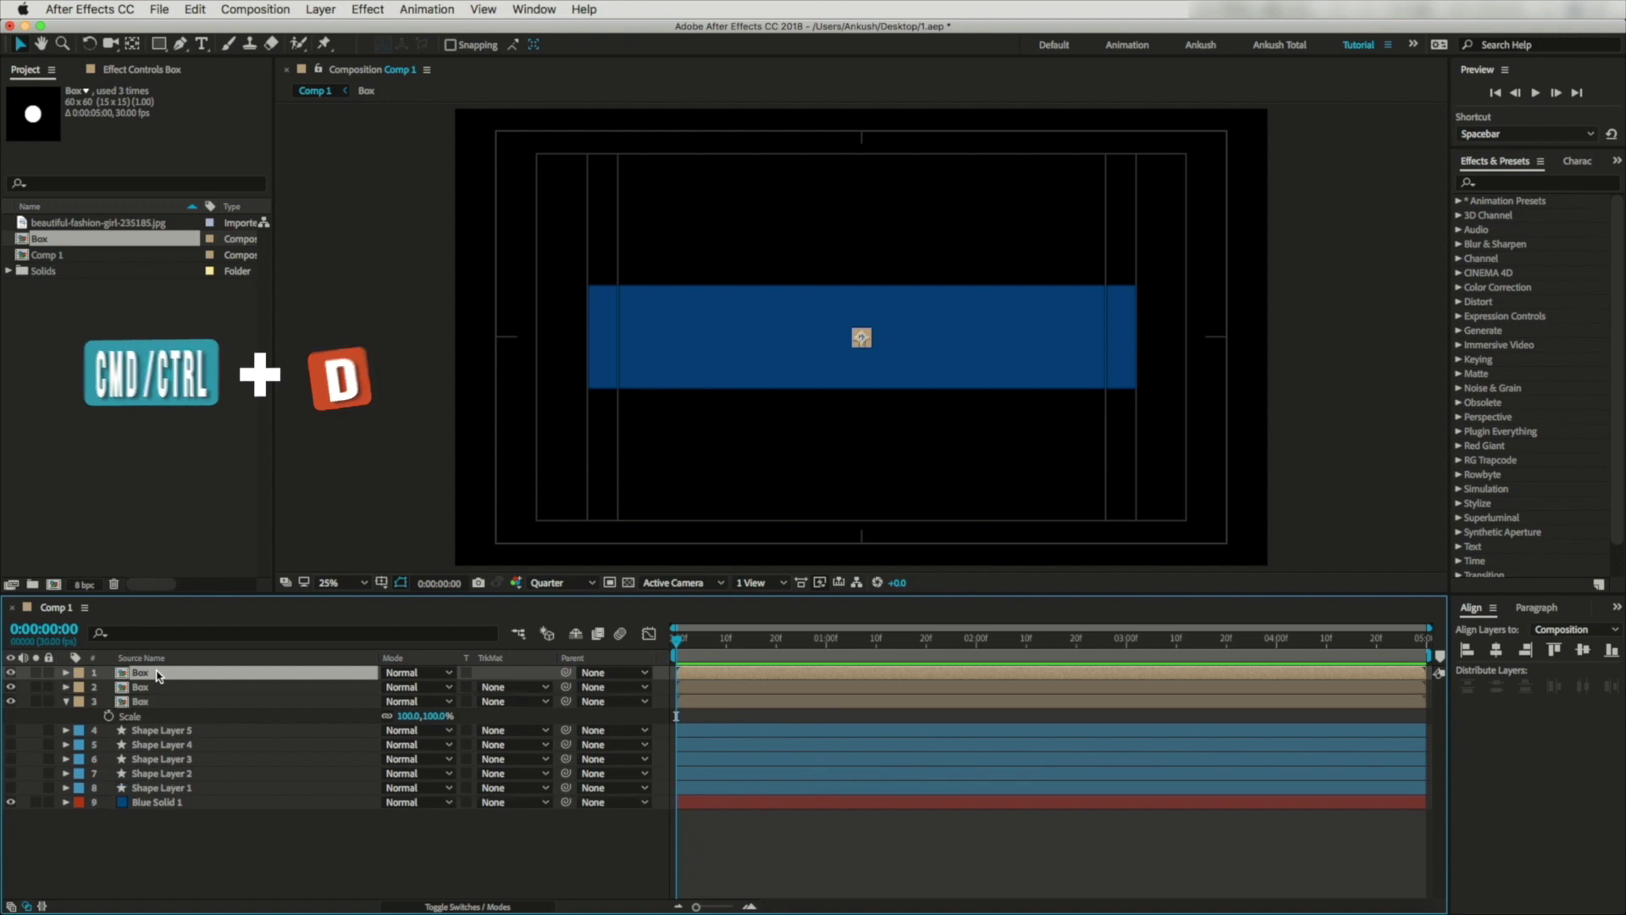
{"action": "key", "text": "super+d"}
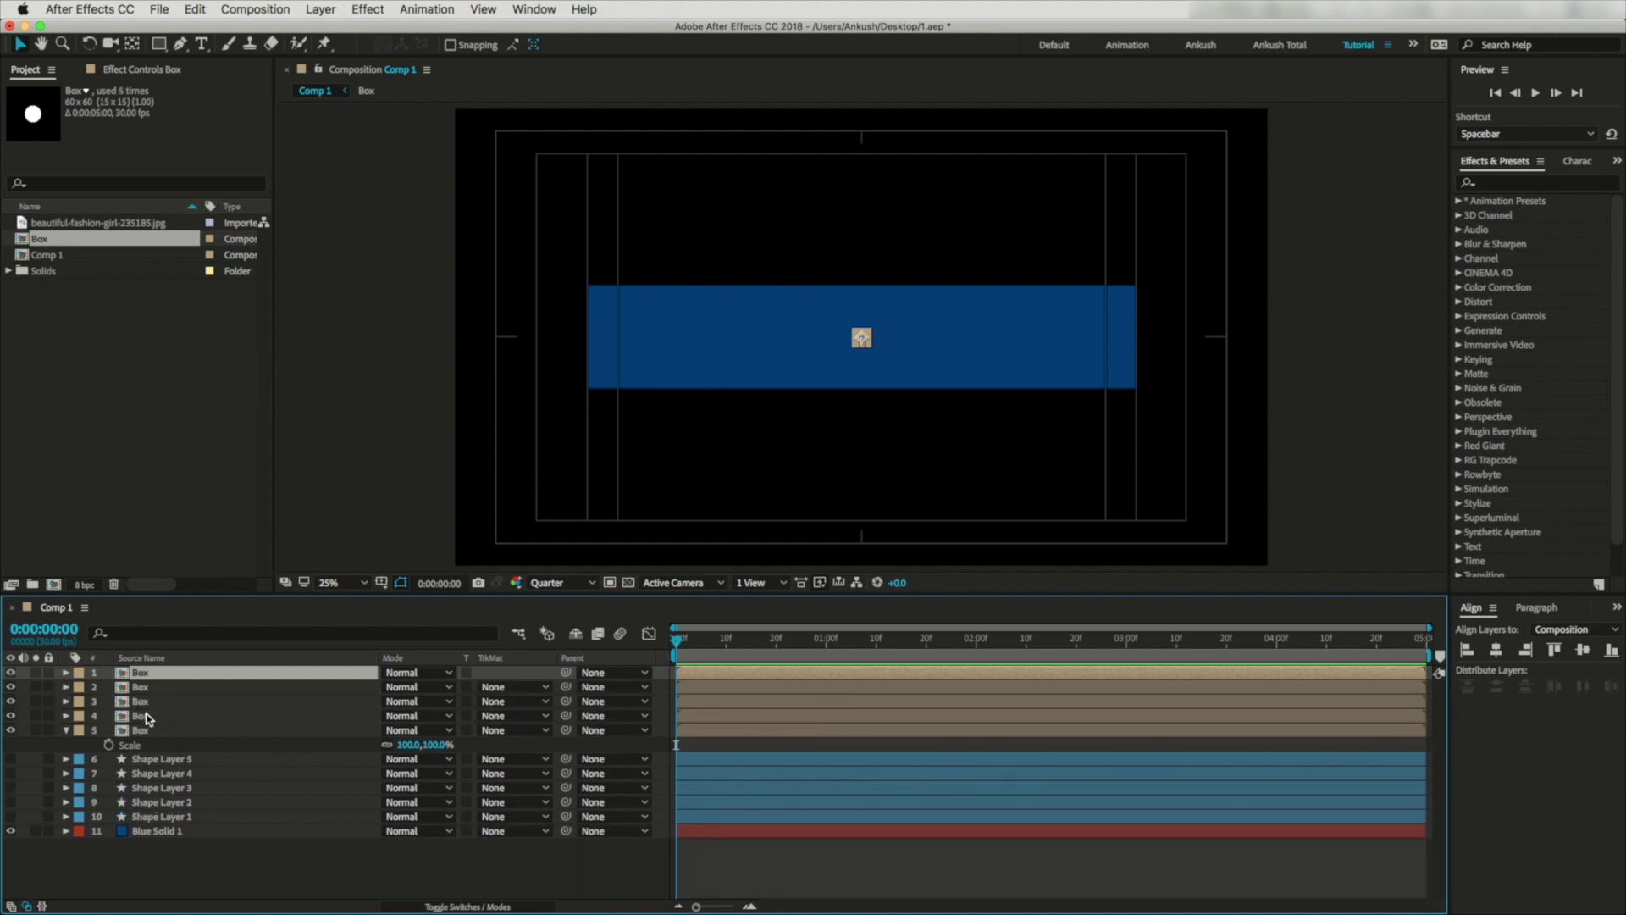
Show the Position of the four upper Box layers and move the fourth to about 726, 940 near the band's upper-left corner.
{"action": "left_click", "coordinate": [148, 718], "text": "shift"}
{"action": "key", "text": "p"}
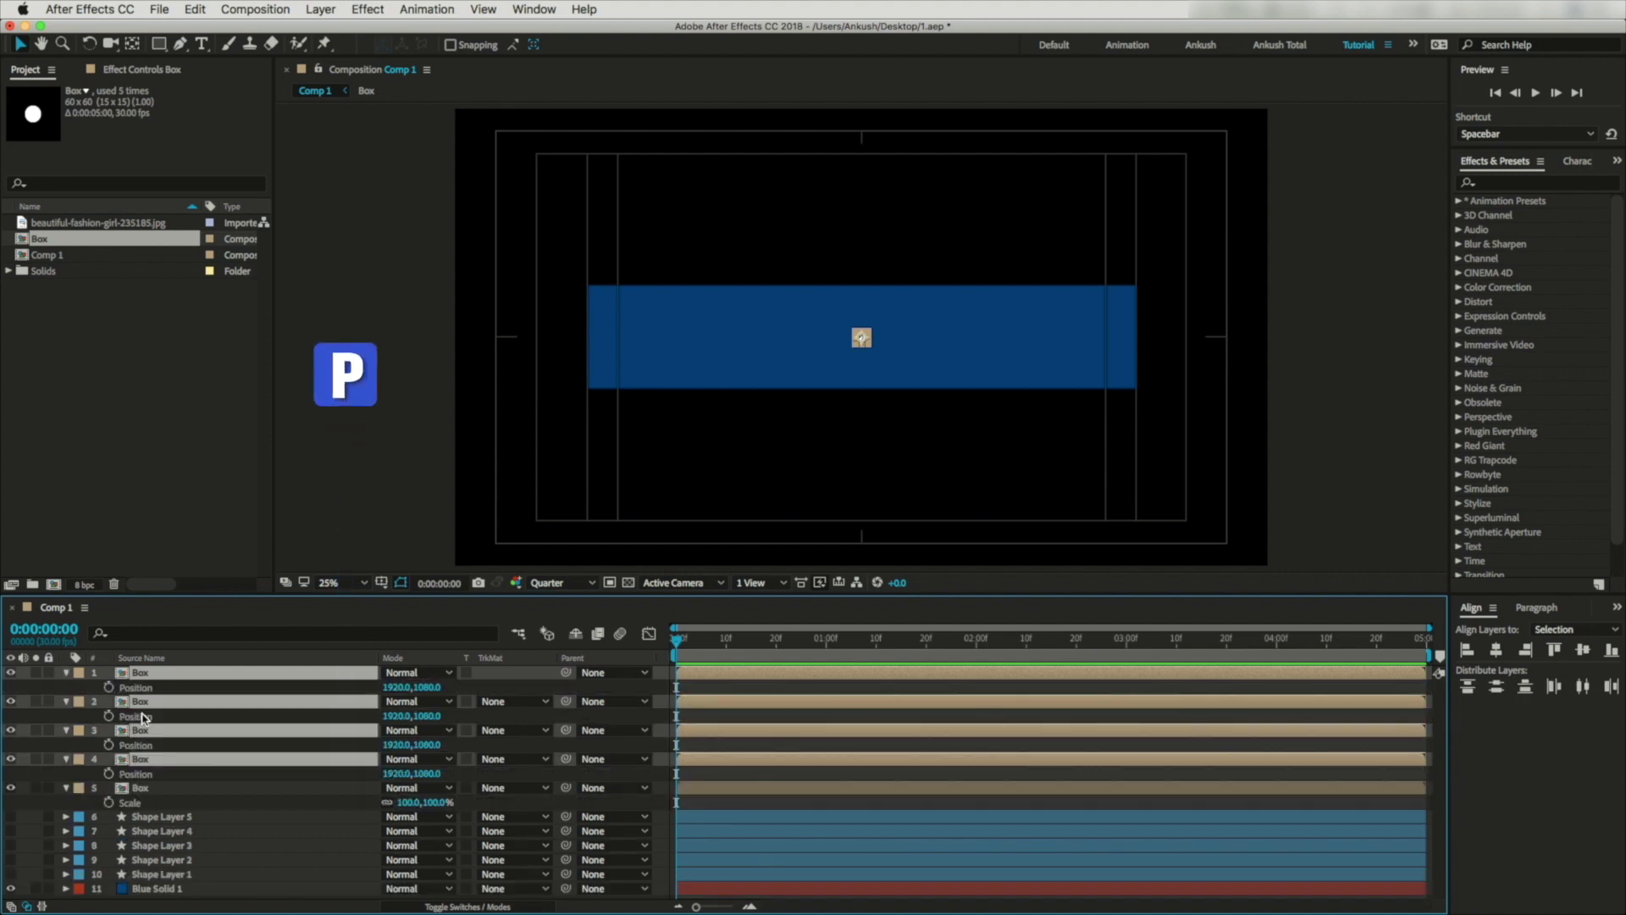
{"action": "left_click", "coordinate": [494, 805]}
{"action": "mouse_move", "coordinate": [392, 773]}
{"action": "left_mouse_down"}
{"action": "mouse_move", "coordinate": [326, 780]}
{"action": "mouse_move", "coordinate": [414, 774]}
{"action": "left_mouse_up"}
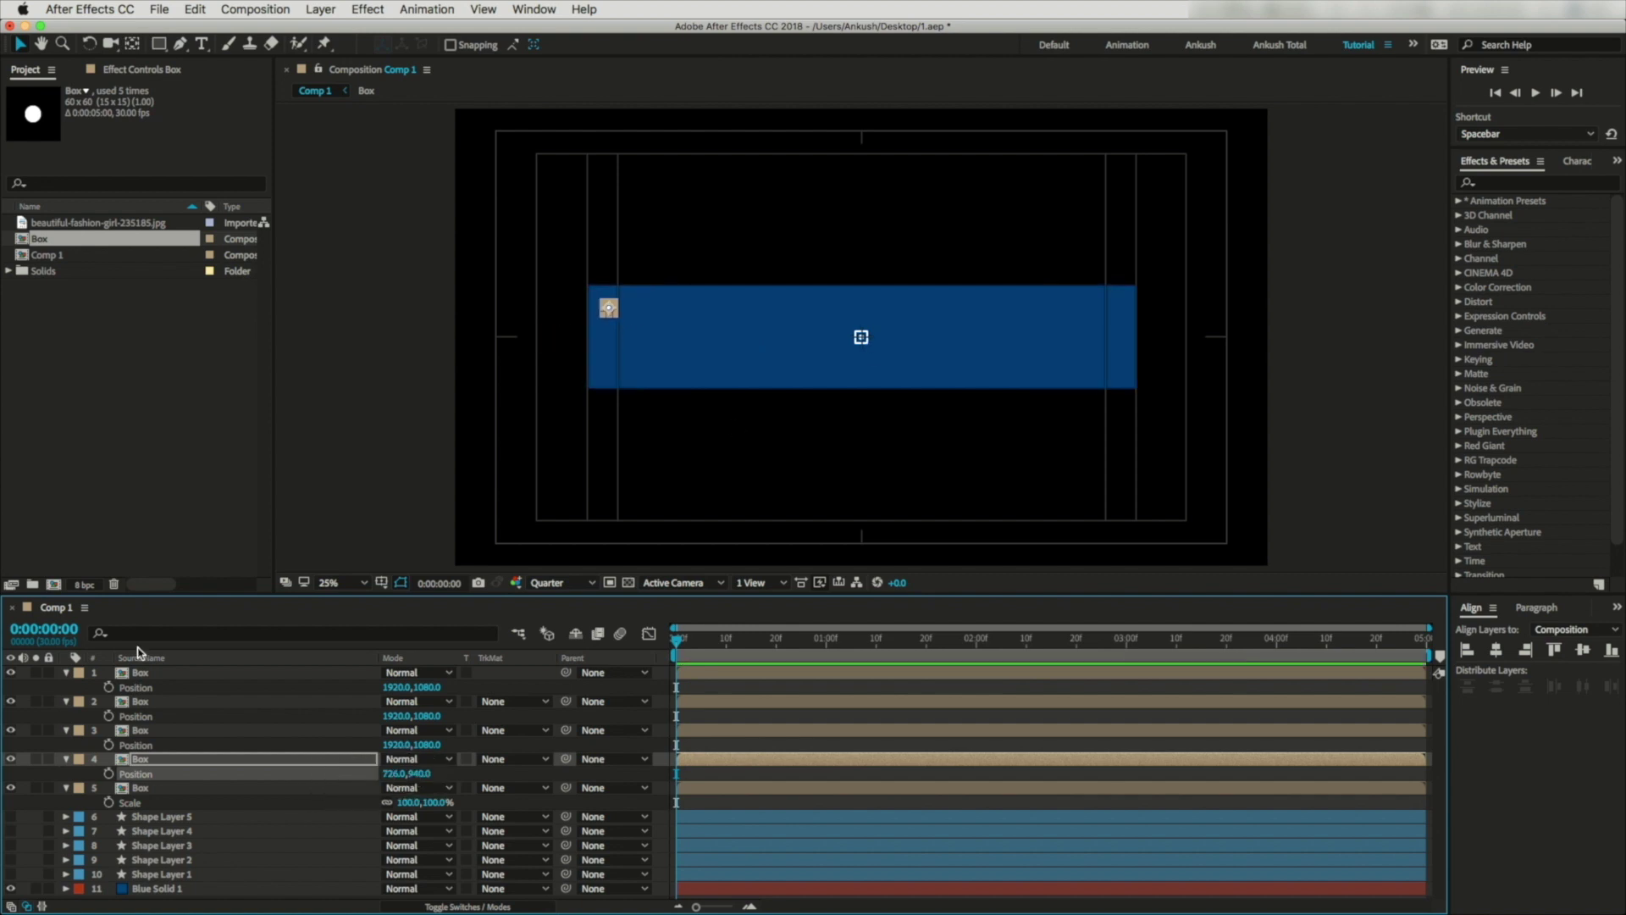
Spread the upper three Box layers over the blue band at about (2932, 1272), (2476, 864) and (1252, 1280).
{"action": "left_click", "coordinate": [140, 730]}
{"action": "left_click_drag", "start_coordinate": [861, 337], "coordinate": [1076, 377]}
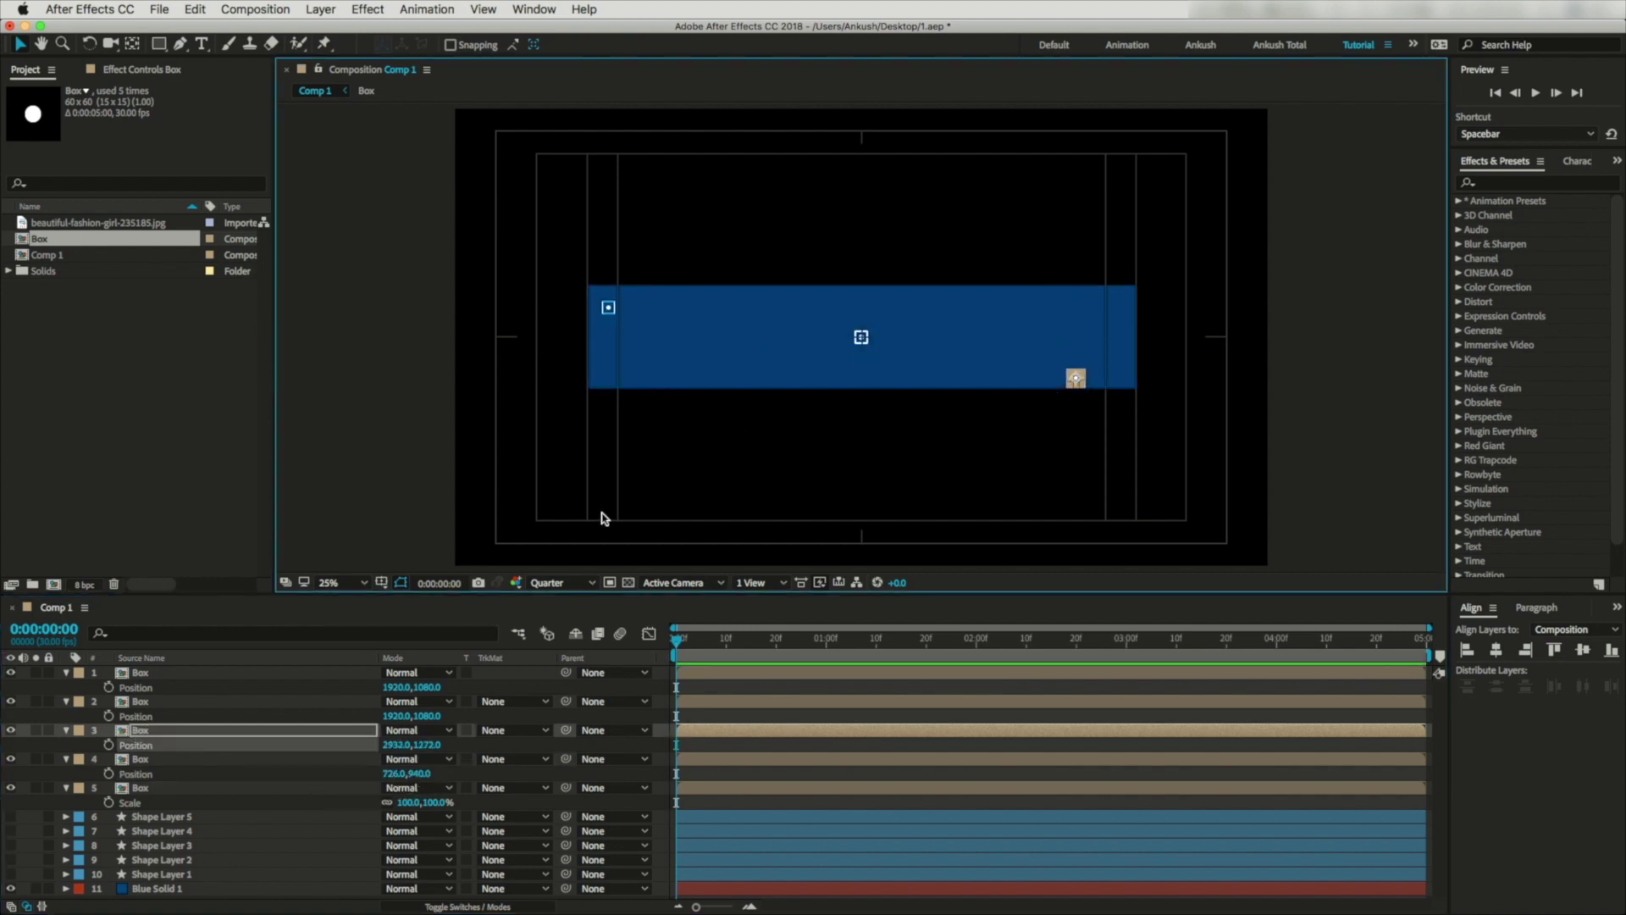
{"action": "left_click", "coordinate": [173, 701]}
{"action": "left_click_drag", "start_coordinate": [861, 337], "coordinate": [718, 382]}
{"action": "left_click", "coordinate": [1324, 389]}
Collapse the properties of the five Box layers and hide all of them.
{"action": "left_click", "coordinate": [70, 673]}
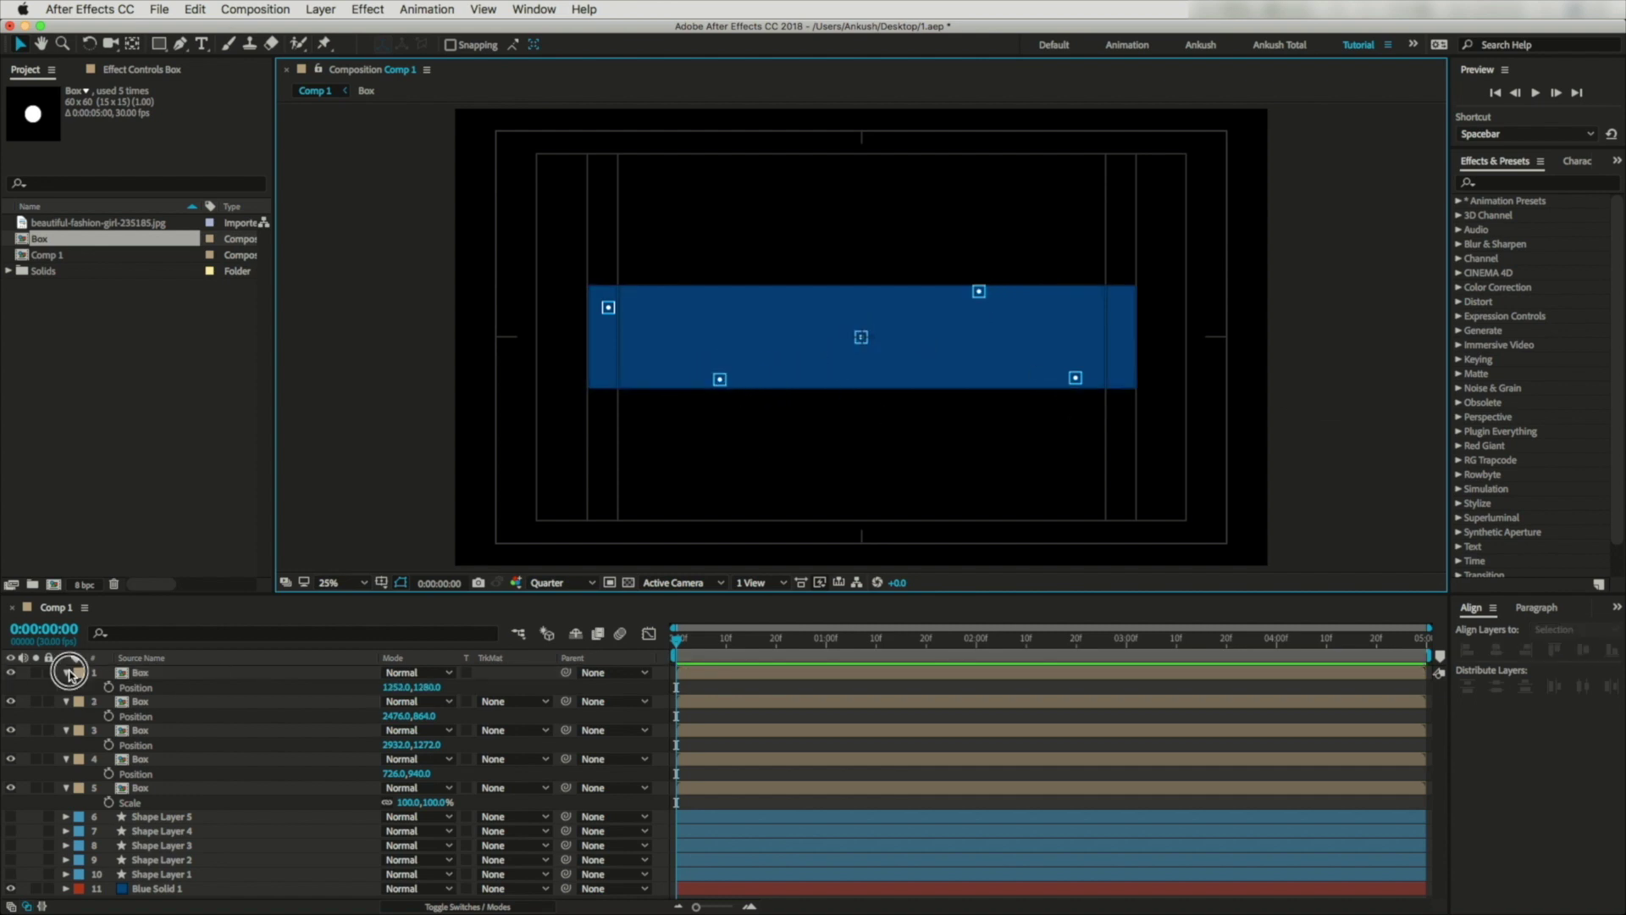
{"action": "left_click", "coordinate": [67, 687]}
{"action": "left_click", "coordinate": [67, 701]}
{"action": "left_click", "coordinate": [67, 716]}
{"action": "left_click", "coordinate": [67, 730]}
{"action": "left_click_drag", "start_coordinate": [10, 730], "coordinate": [10, 672]}
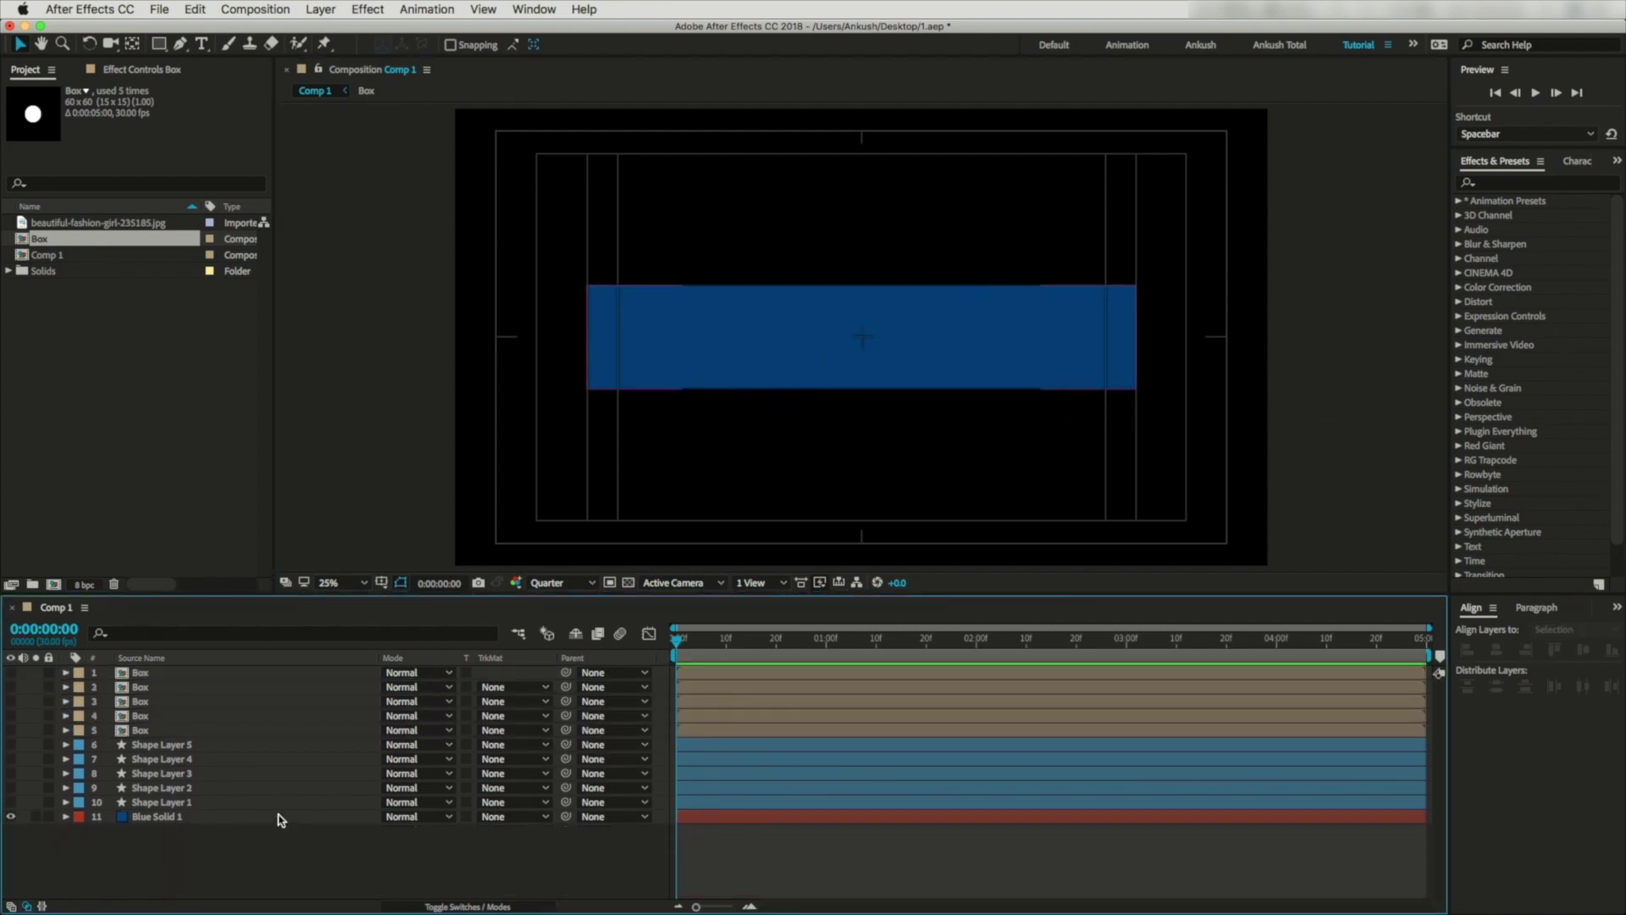
Create a new 100 × 100 px composition named x.
{"action": "left_click", "coordinate": [53, 585]}
{"action": "left_click", "coordinate": [769, 402]}
{"action": "type", "text": "100"}
{"action": "key", "text": "Tab"}
{"action": "type", "text": "100"}
{"action": "left_click_drag", "start_coordinate": [883, 317], "coordinate": [652, 314]}
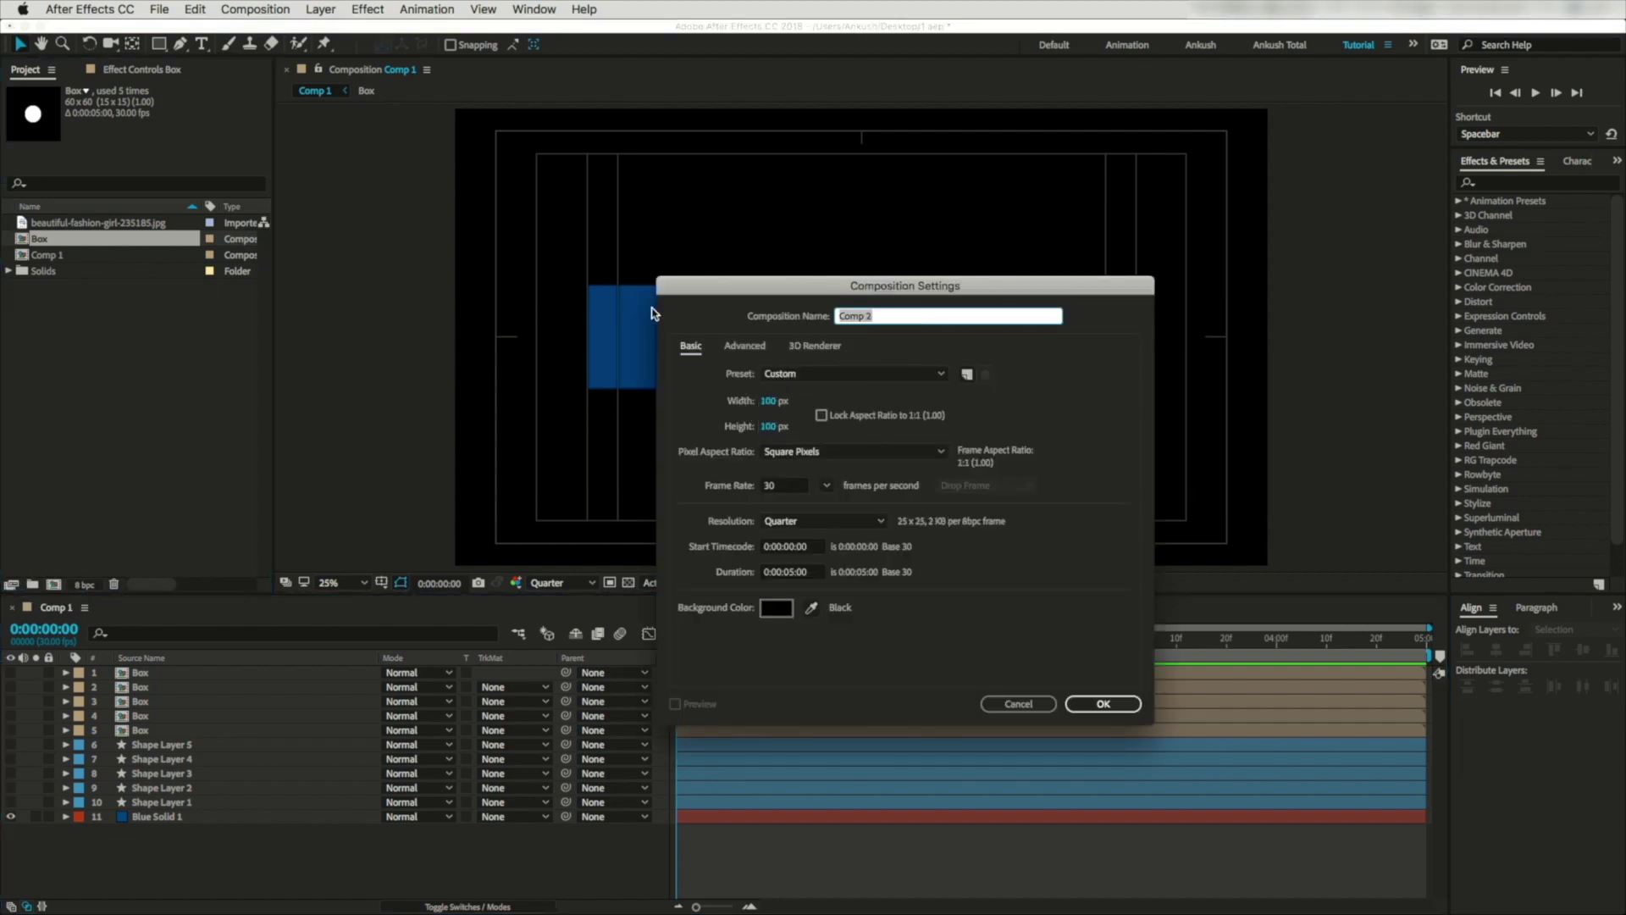
{"action": "left_click", "coordinate": [1115, 706]}
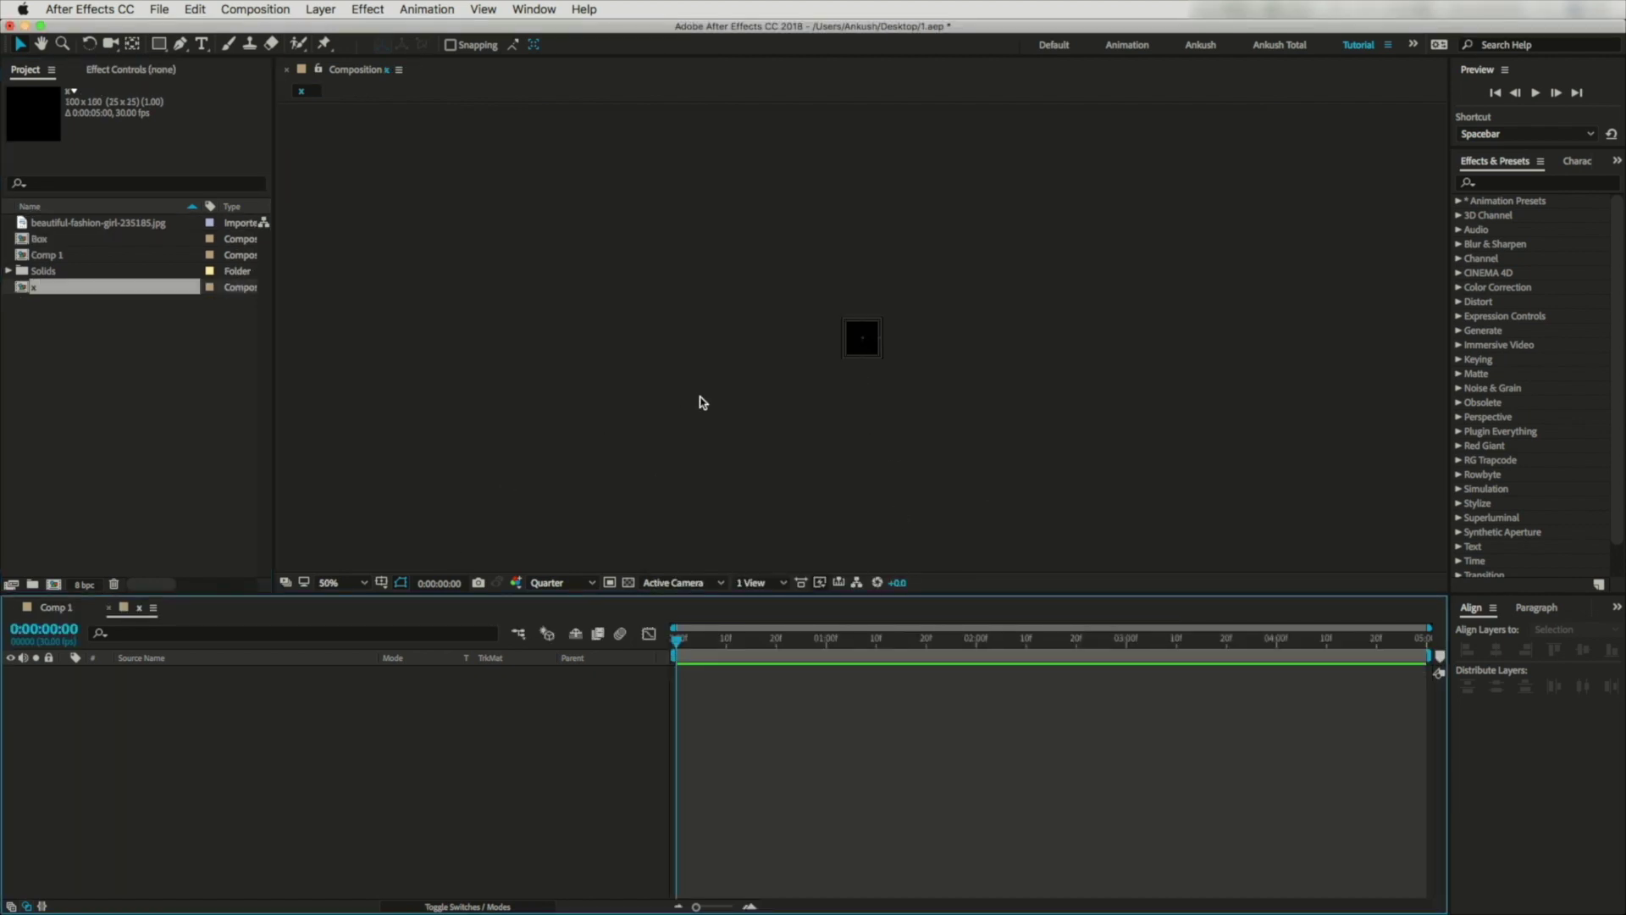
Add a white solid layer of 100 × 100 px to the x composition.
{"action": "key", "text": "period"}
{"action": "key", "text": "period"}
{"action": "right_click", "coordinate": [163, 730]}
{"action": "mouse_move", "coordinate": [229, 726]}
{"action": "left_click", "coordinate": [398, 769]}
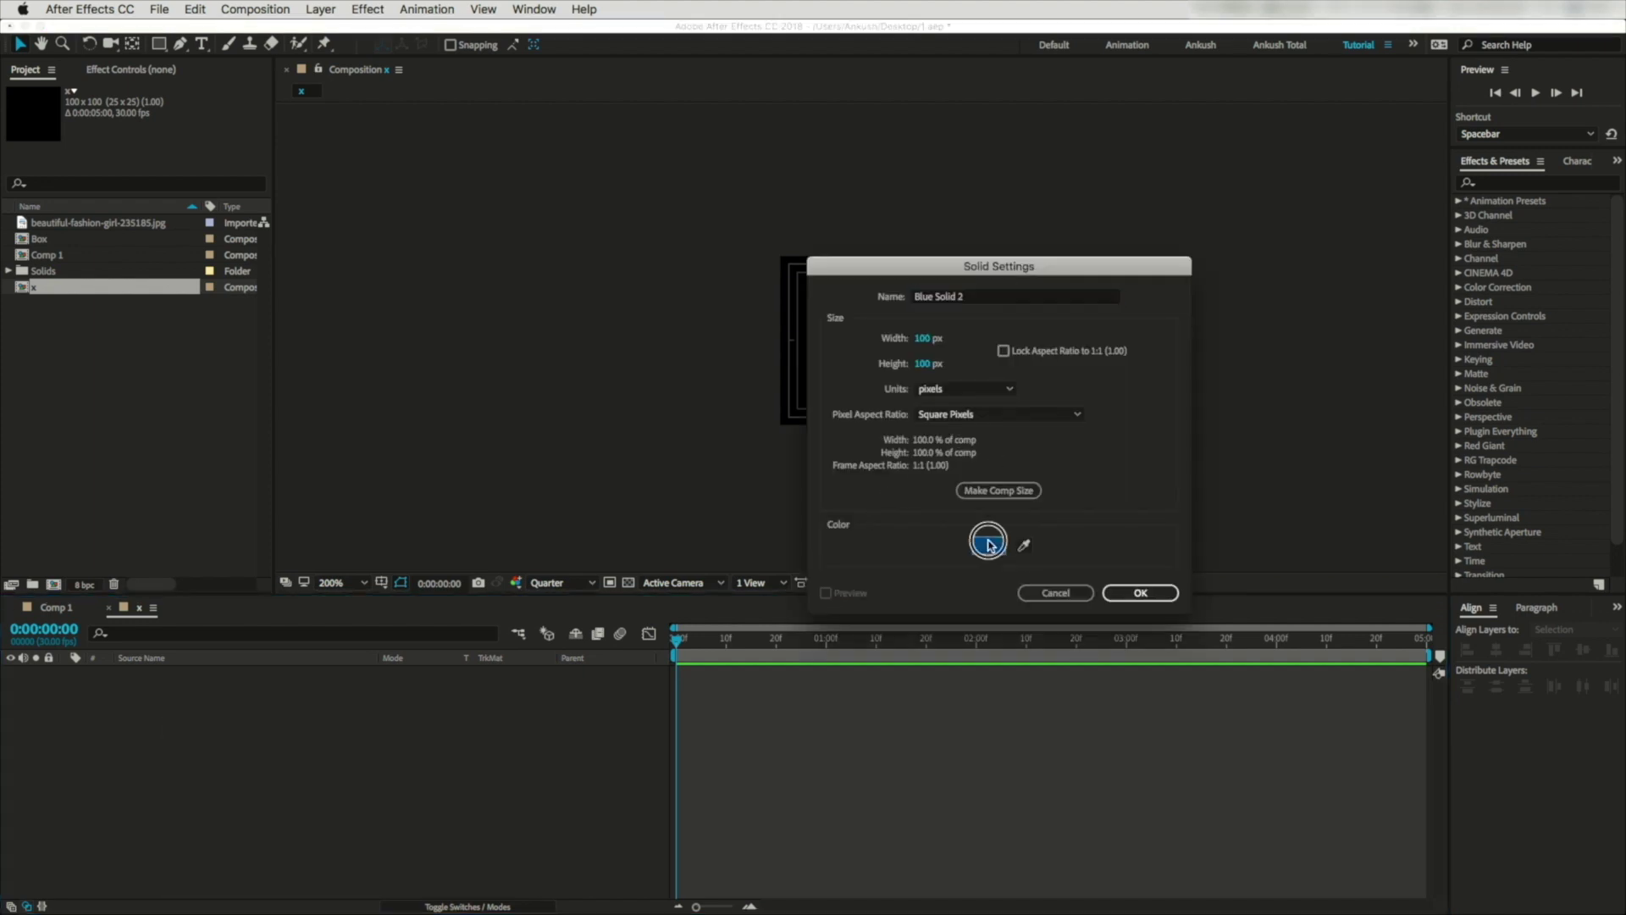
{"action": "left_click", "coordinate": [988, 544]}
{"action": "left_click", "coordinate": [1451, 582]}
{"action": "left_click", "coordinate": [1136, 592]}
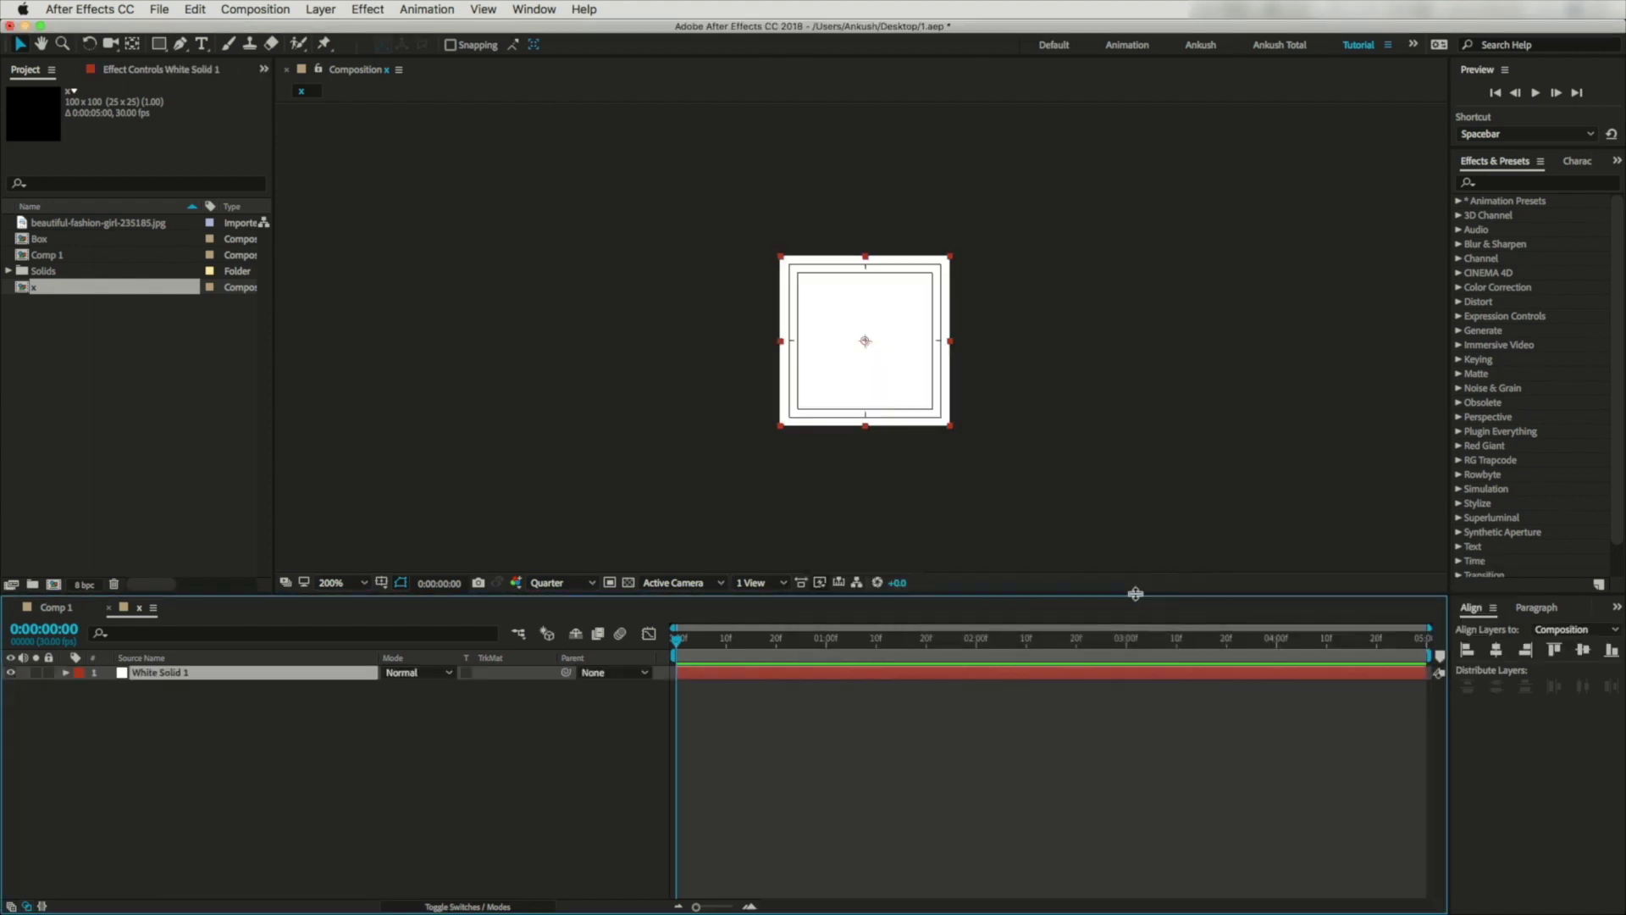
Narrow the white solid to a thin vertical bar about 9% wide and set its rotation to 45°.
{"action": "left_click_drag", "start_coordinate": [781, 341], "coordinate": [857, 347]}
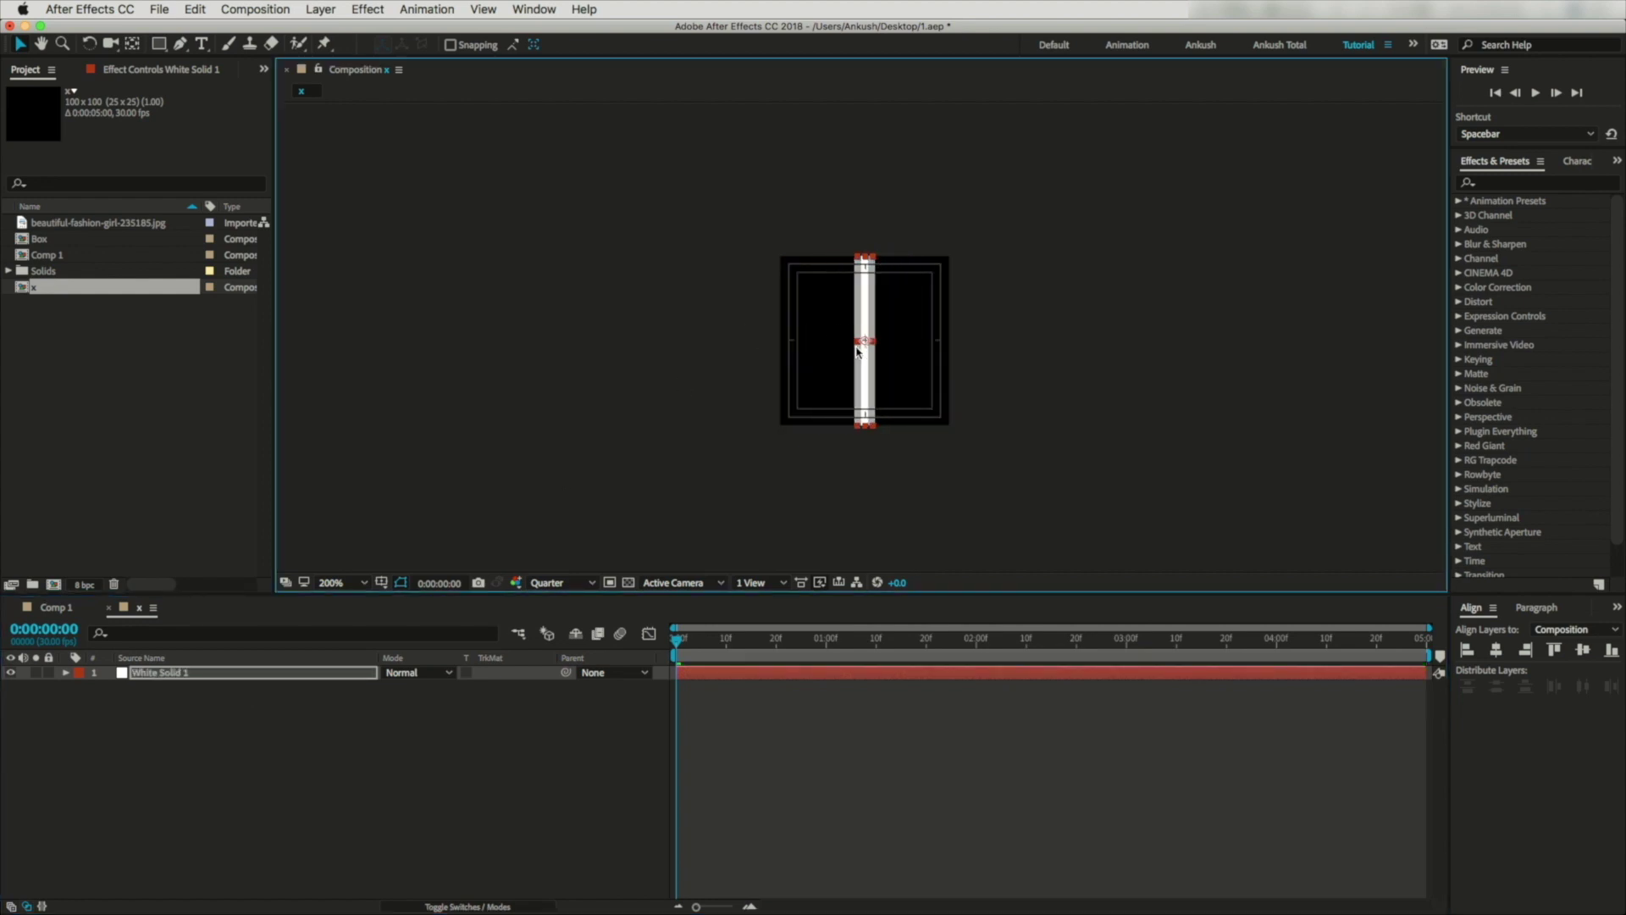
{"action": "left_click", "coordinate": [234, 737]}
{"action": "left_click", "coordinate": [167, 675]}
{"action": "key", "text": "r"}
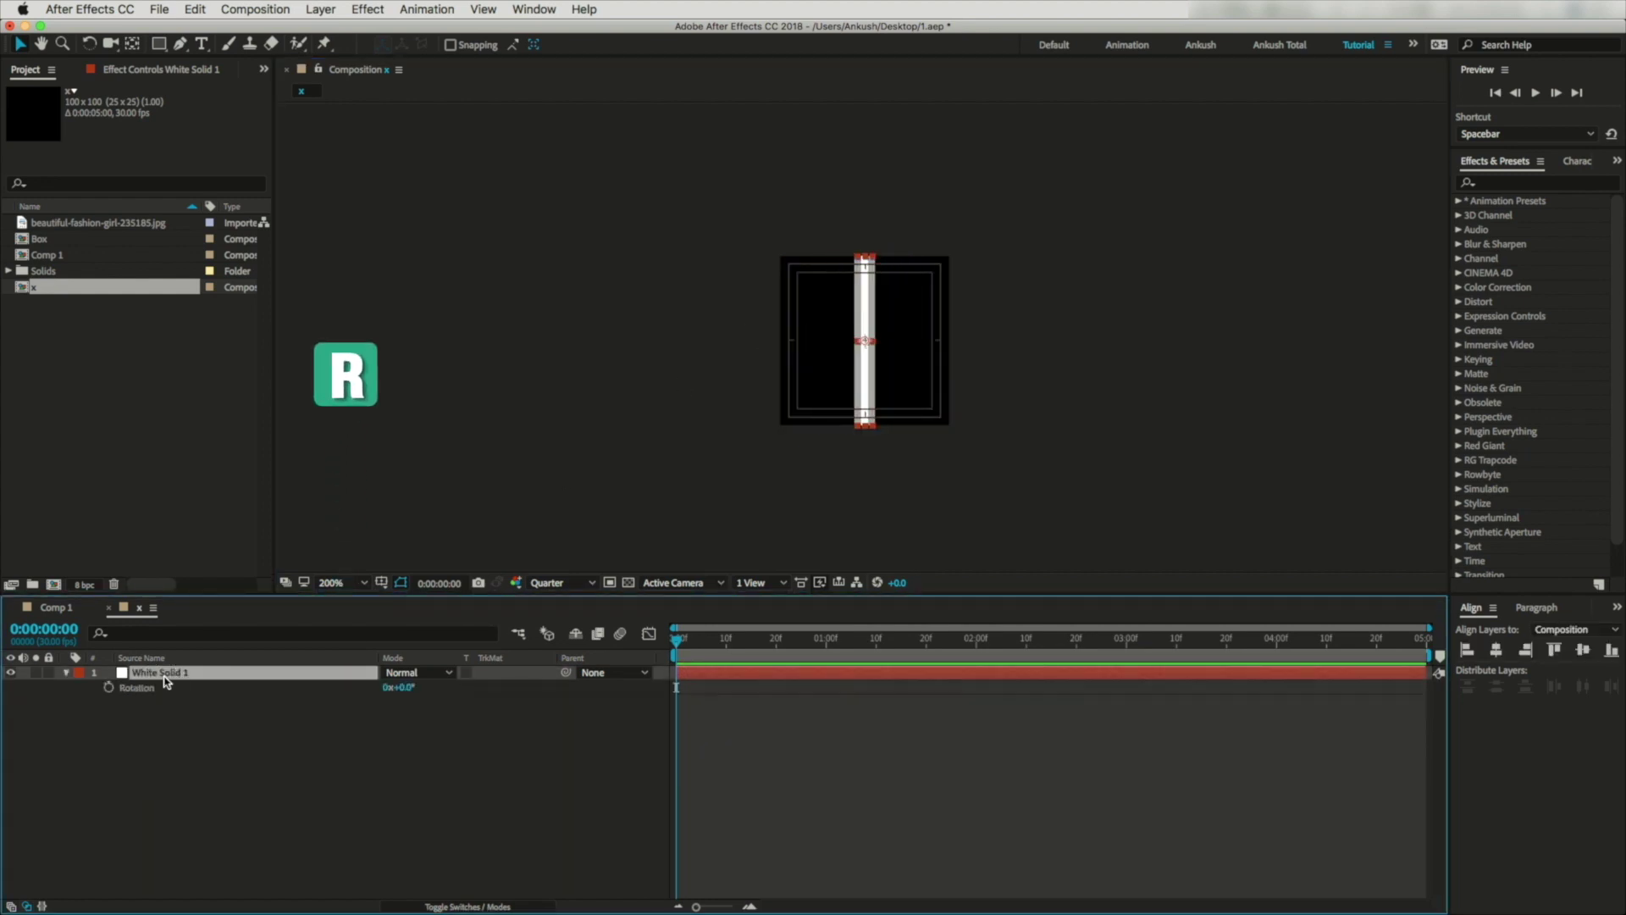
{"action": "mouse_move", "coordinate": [400, 687]}
{"action": "left_mouse_down"}
{"action": "mouse_move", "coordinate": [440, 698]}
{"action": "mouse_move", "coordinate": [428, 682]}
{"action": "left_mouse_up"}
{"action": "left_click", "coordinate": [408, 687]}
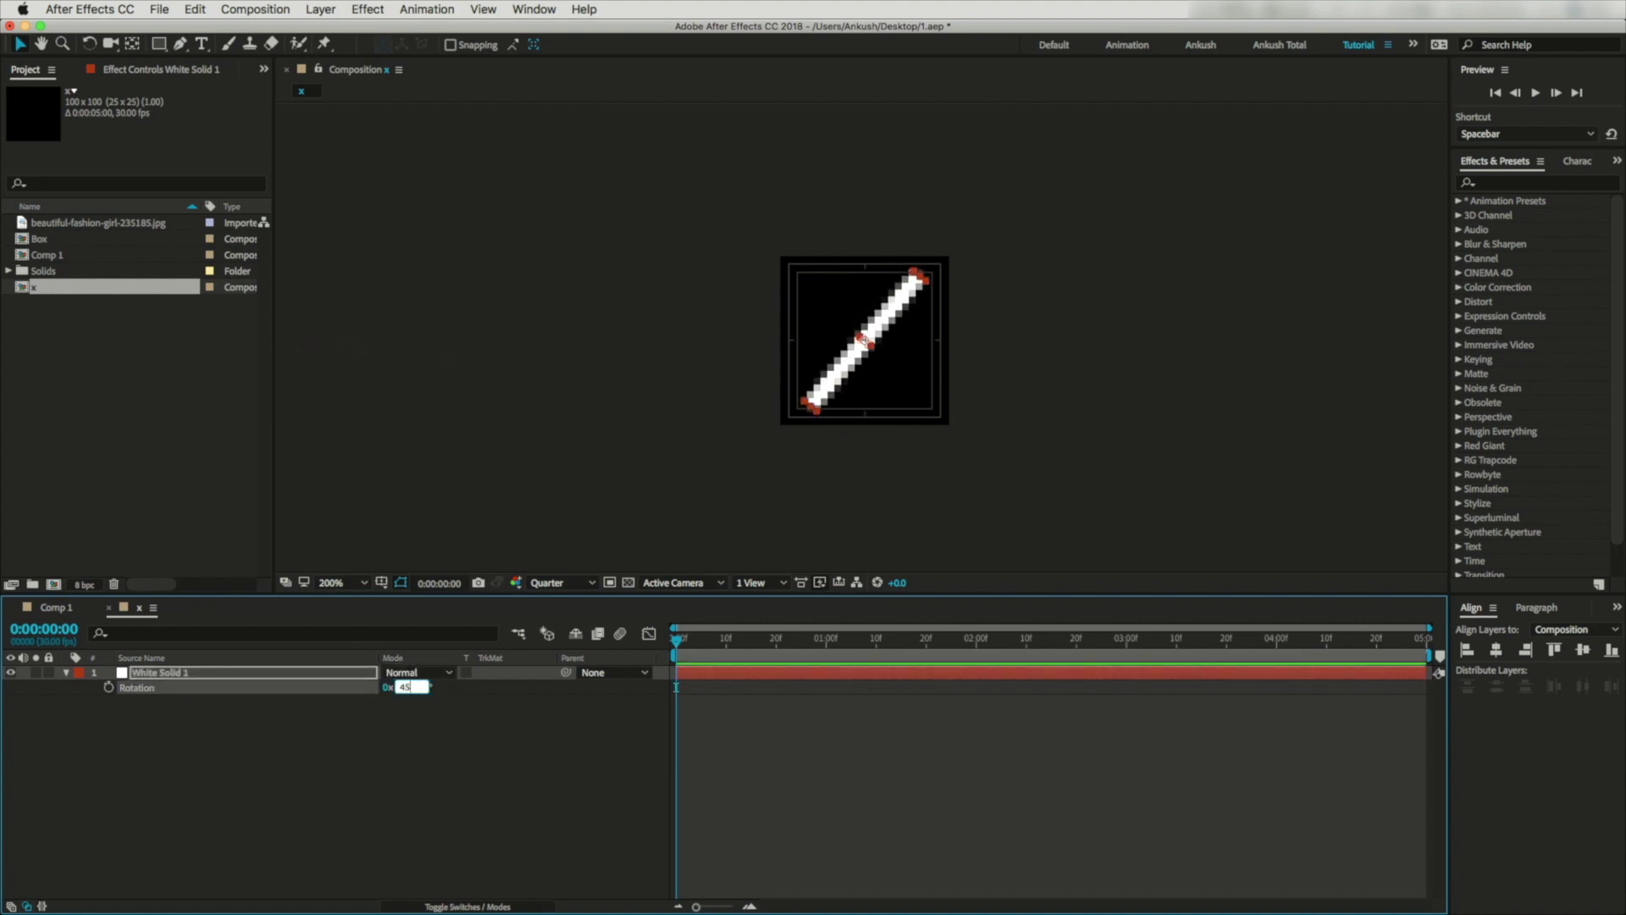
{"action": "key", "text": "Return"}
{"action": "left_click", "coordinate": [280, 737]}
Lengthen the diagonal bar by raising its vertical scale to 148%, independently of its width.
{"action": "left_click", "coordinate": [167, 676]}
{"action": "key", "text": "s"}
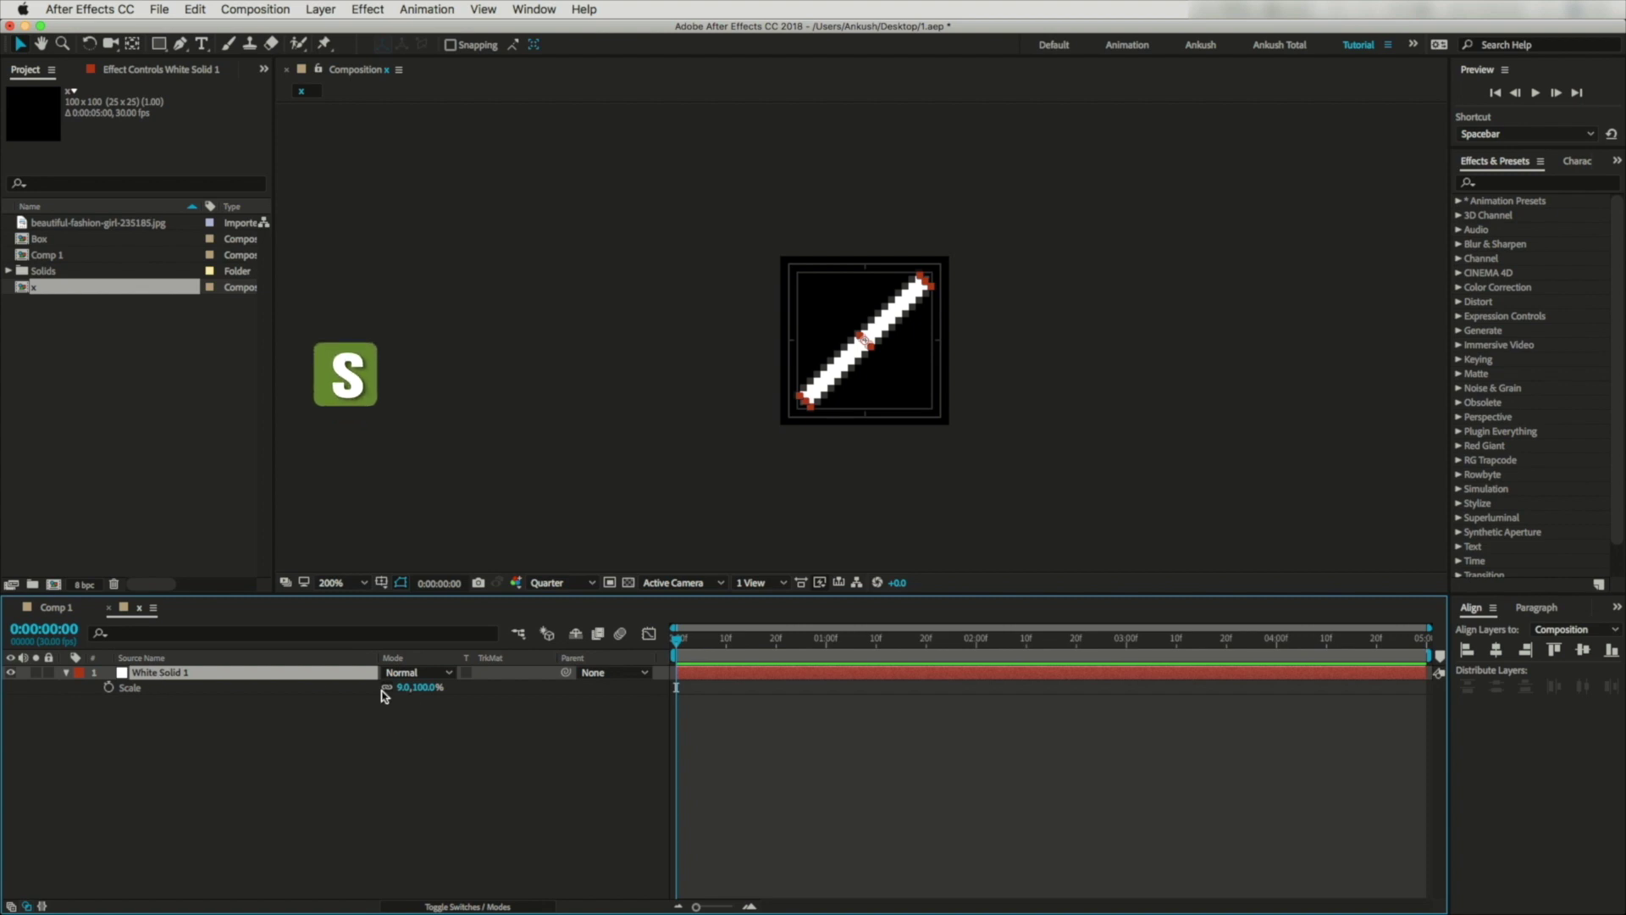
{"action": "left_click_drag", "start_coordinate": [422, 686], "coordinate": [461, 682]}
{"action": "left_click", "coordinate": [425, 753]}
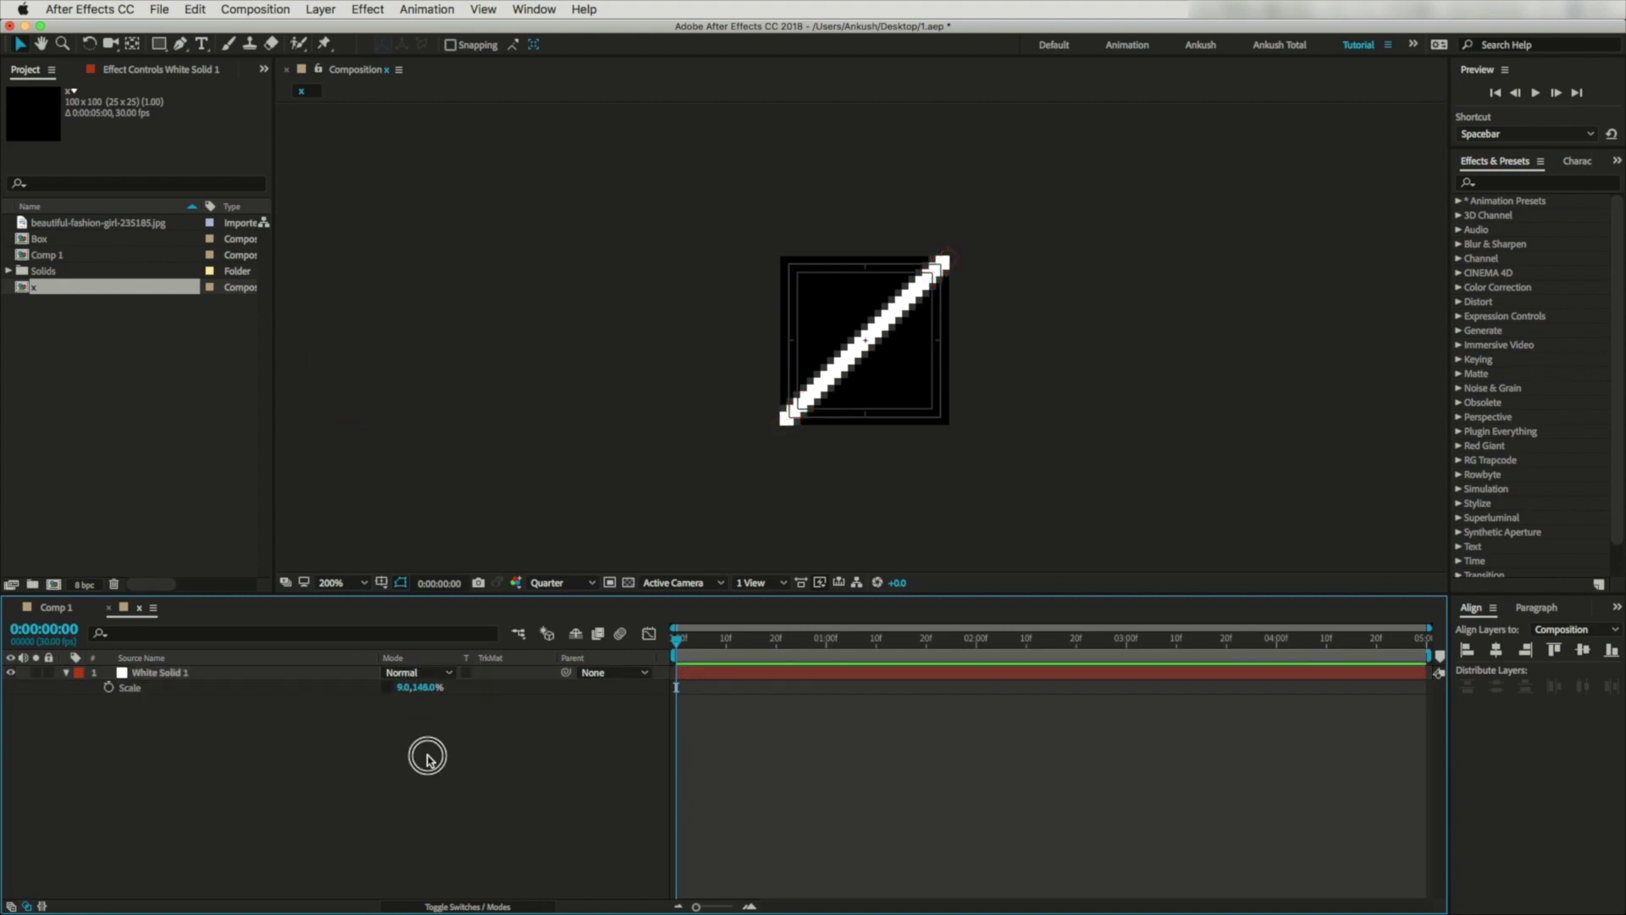
Duplicate the diagonal bar and set the copy's rotation to -45° to form a cross.
{"action": "left_click", "coordinate": [166, 675]}
{"action": "key", "text": "super+d"}
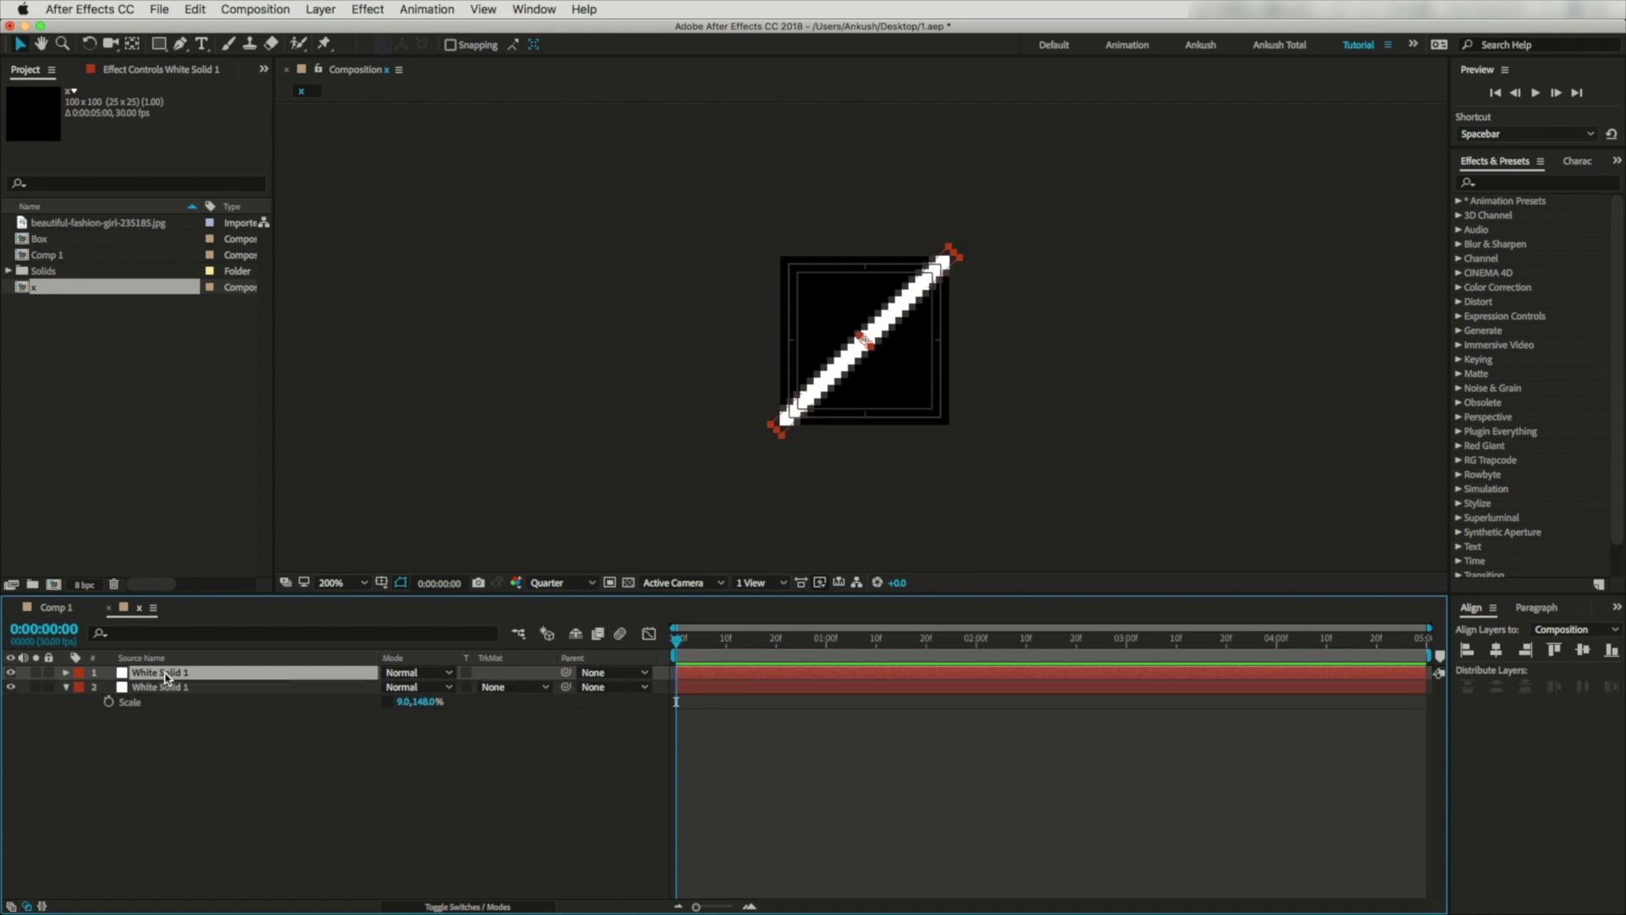
{"action": "key", "text": "r"}
{"action": "left_click", "coordinate": [412, 686]}
{"action": "type", "text": "-45"}
{"action": "key", "text": "Return"}
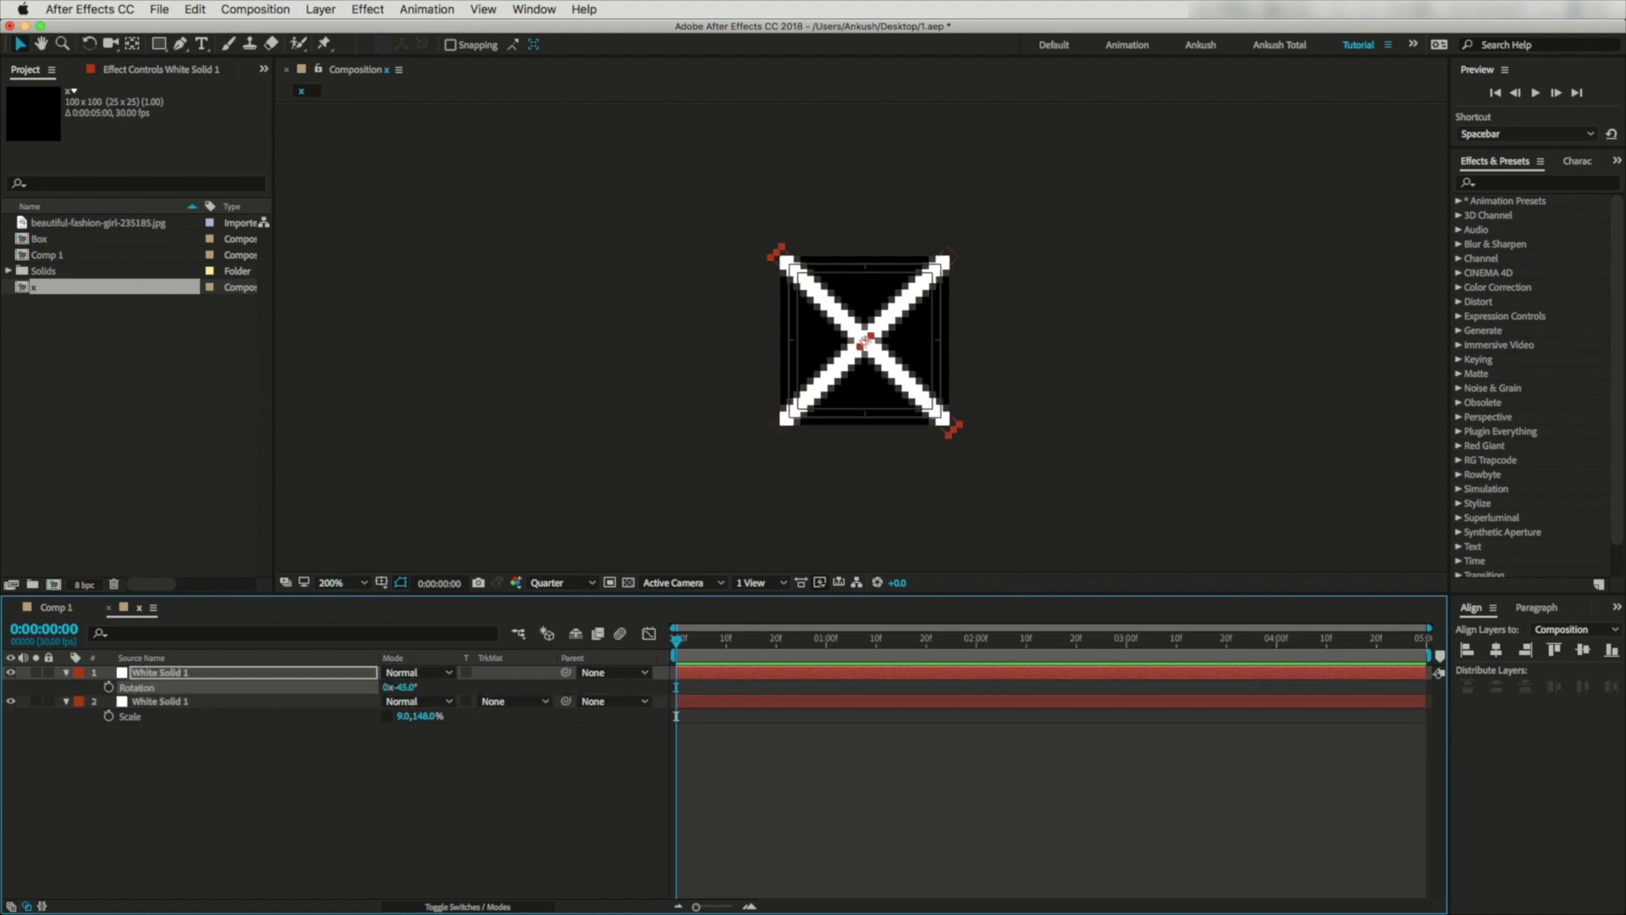
{"action": "left_click", "coordinate": [469, 789]}
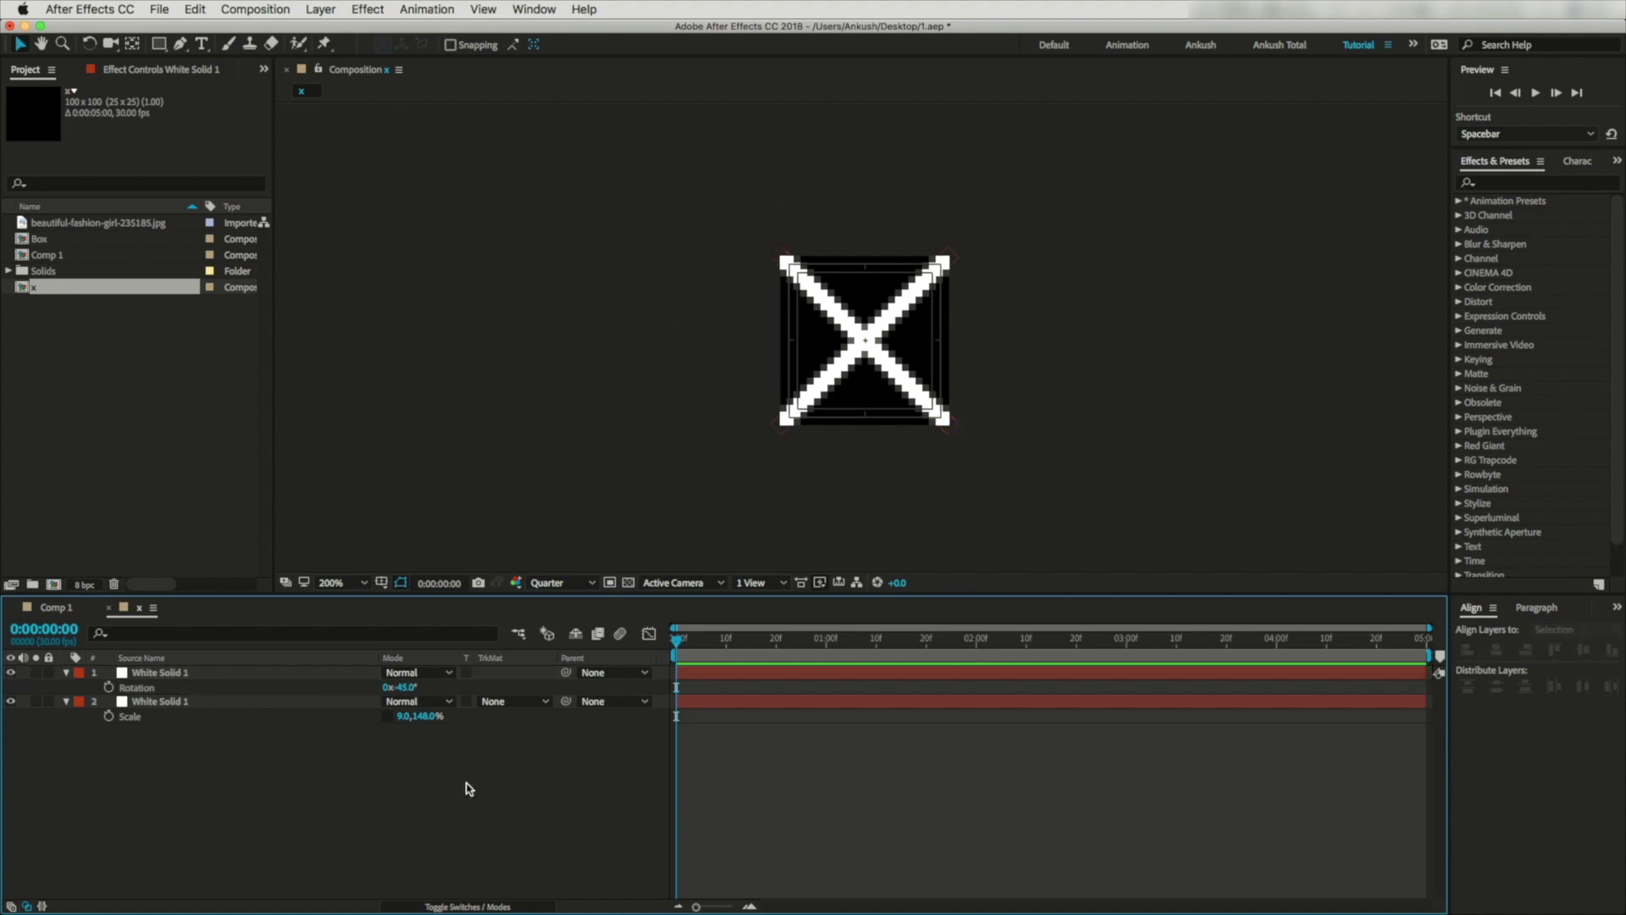
Close the x composition and add it to Comp 1 as the top layer.
{"action": "left_click", "coordinate": [109, 608]}
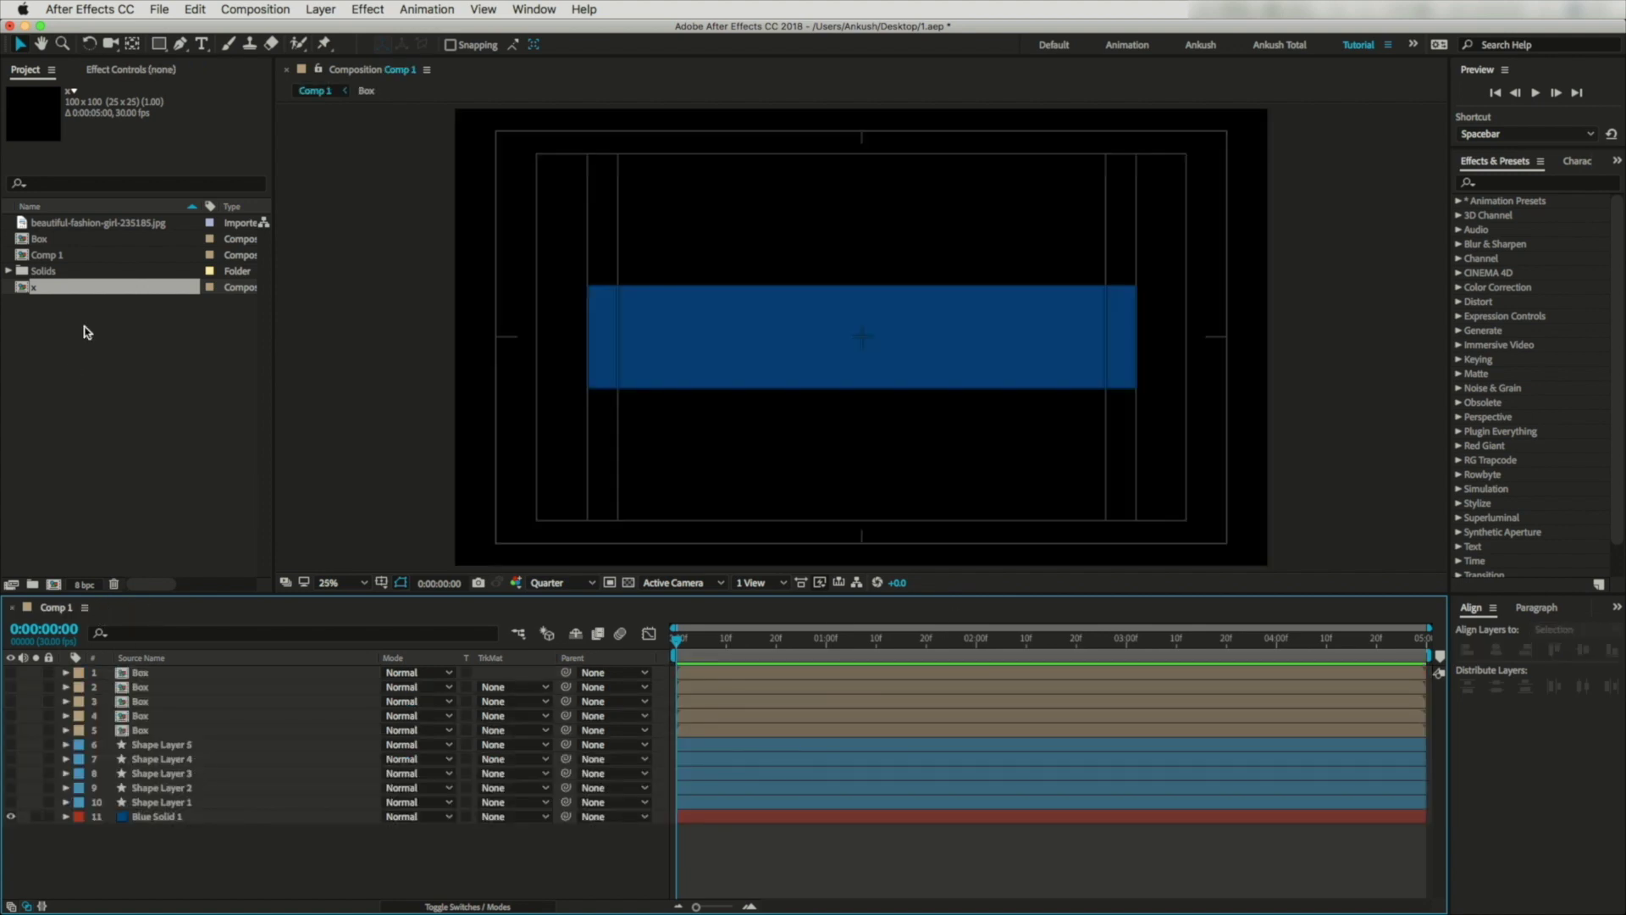
{"action": "left_click_drag", "start_coordinate": [32, 288], "coordinate": [145, 672]}
{"action": "left_click", "coordinate": [411, 514]}
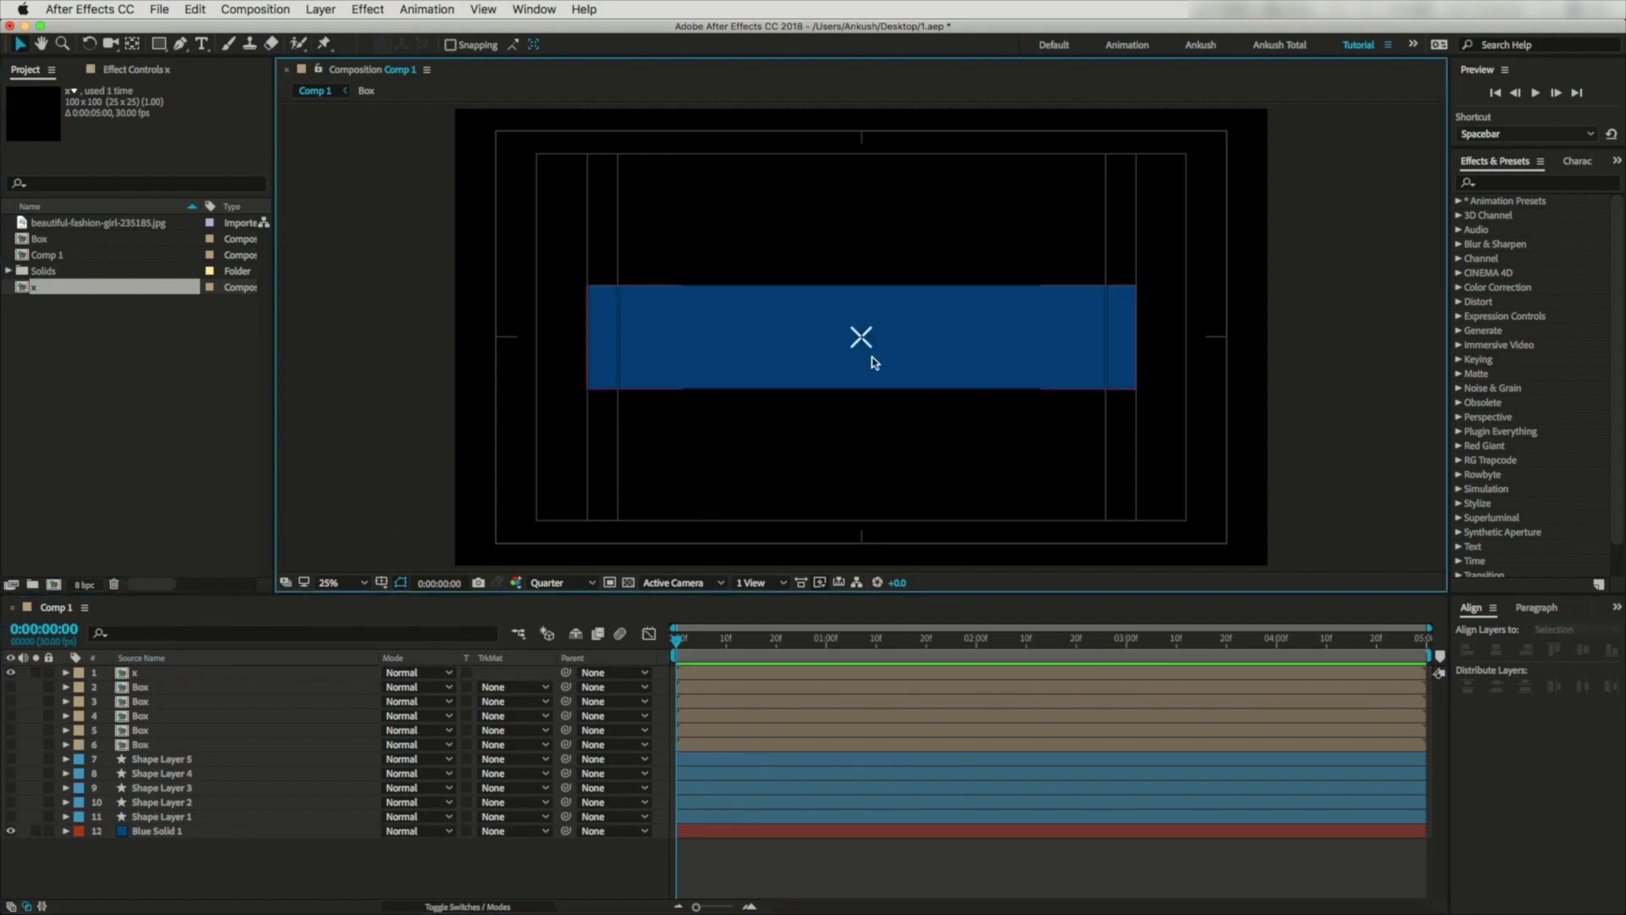
Duplicate the x layer in Comp 1 four times.
{"action": "left_click", "coordinate": [133, 675]}
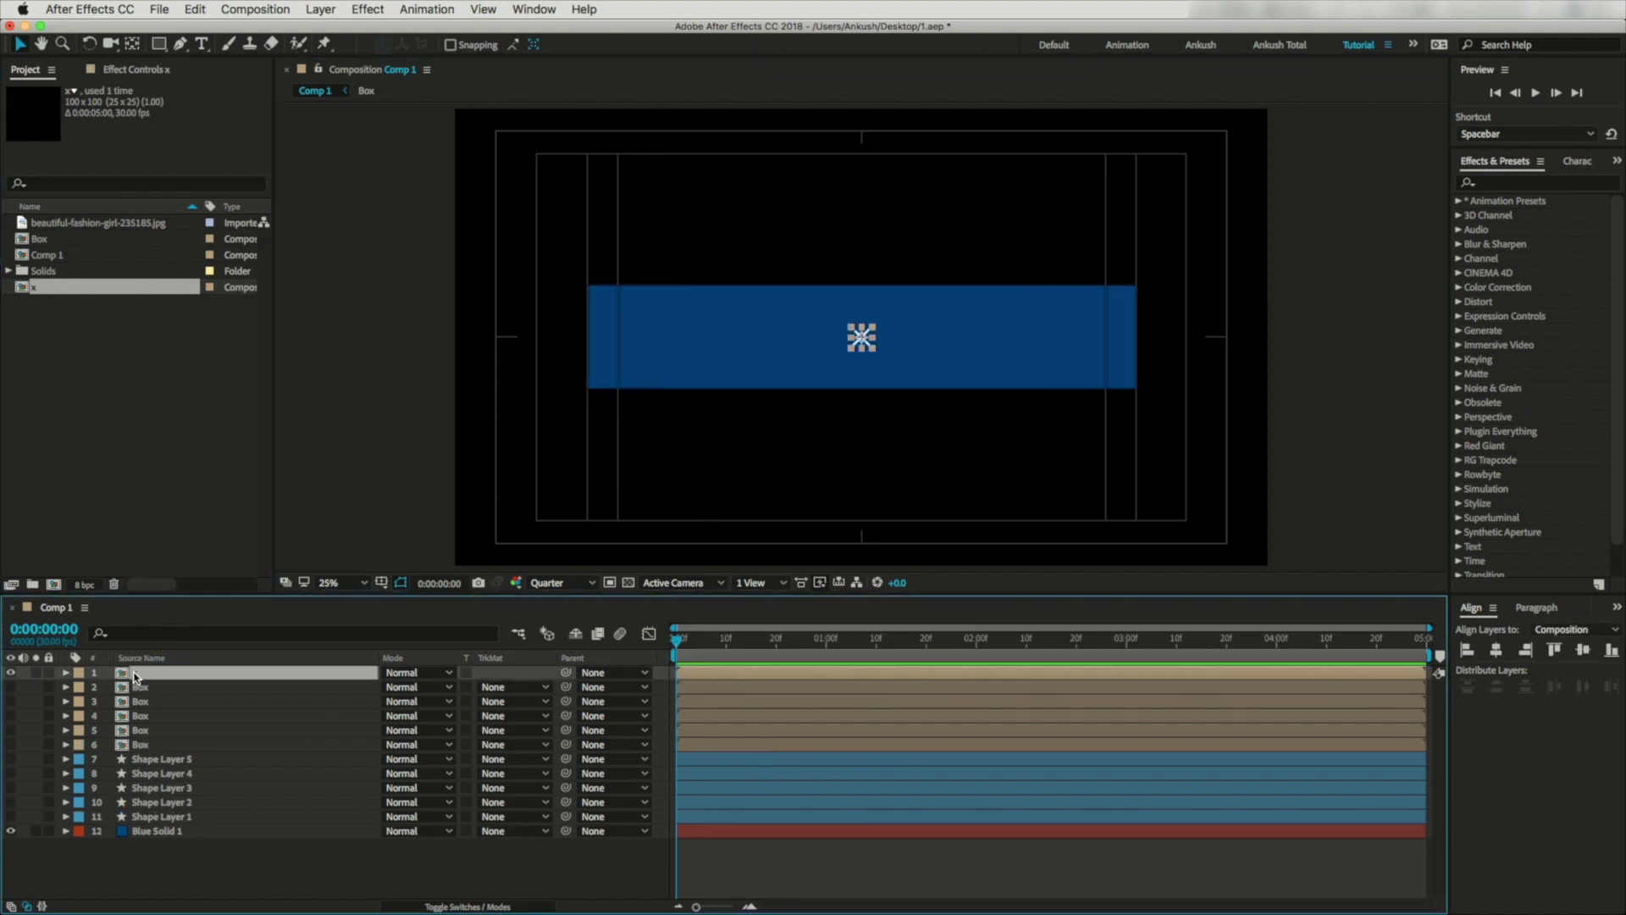
{"action": "key", "text": "super+d"}
{"action": "key", "text": "super+d"}
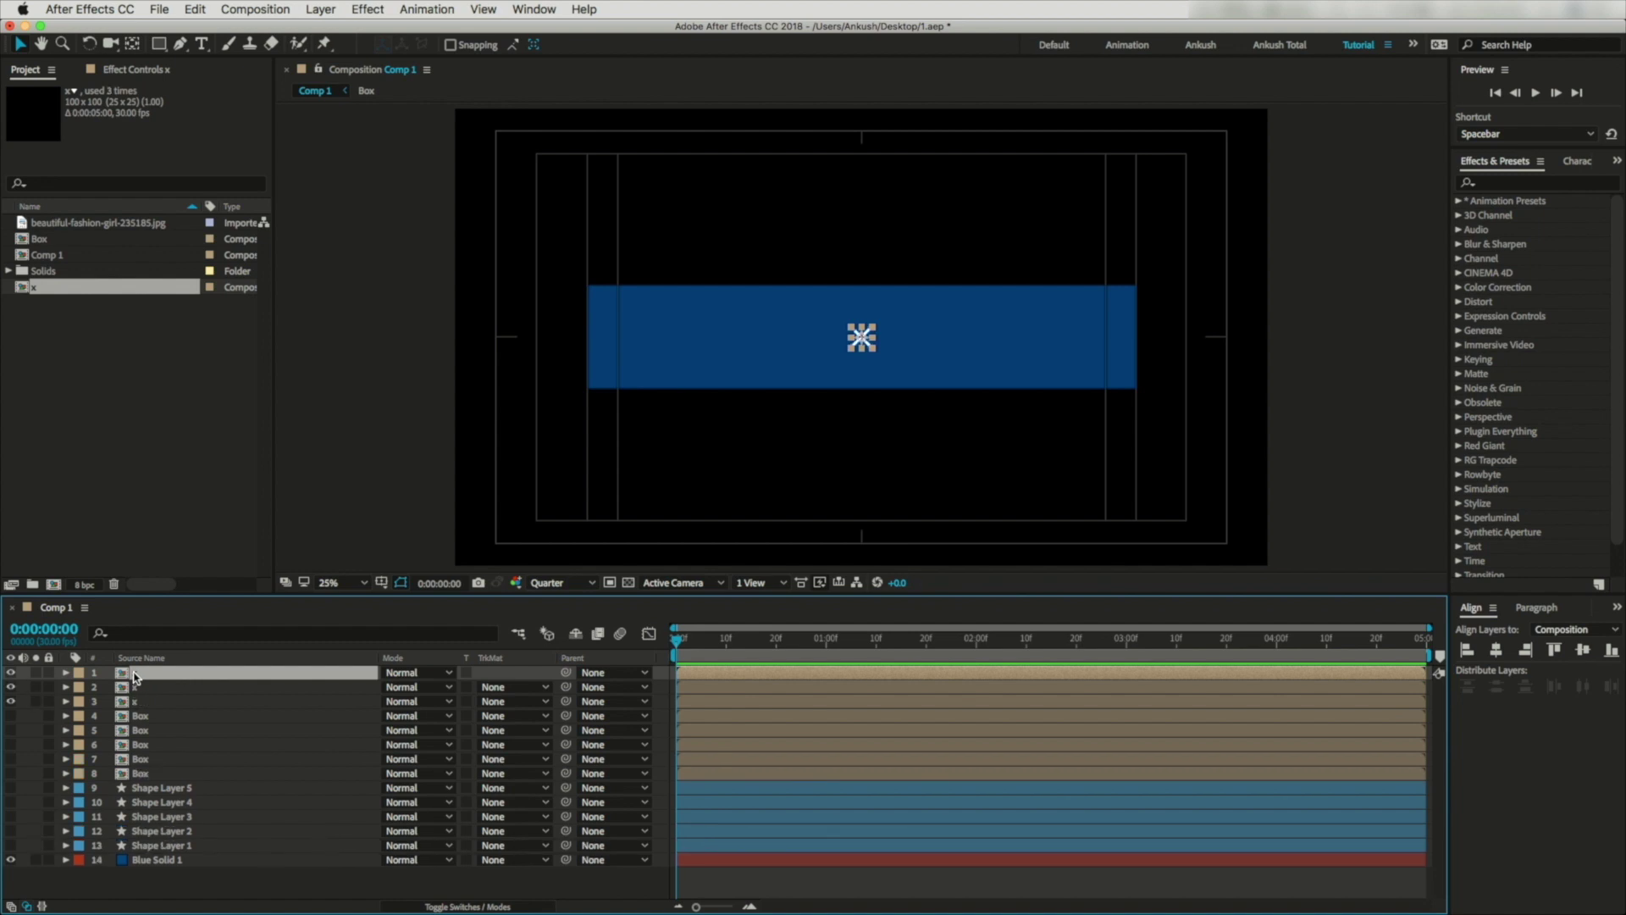
{"action": "key", "text": "super+d"}
{"action": "key", "text": "super+d"}
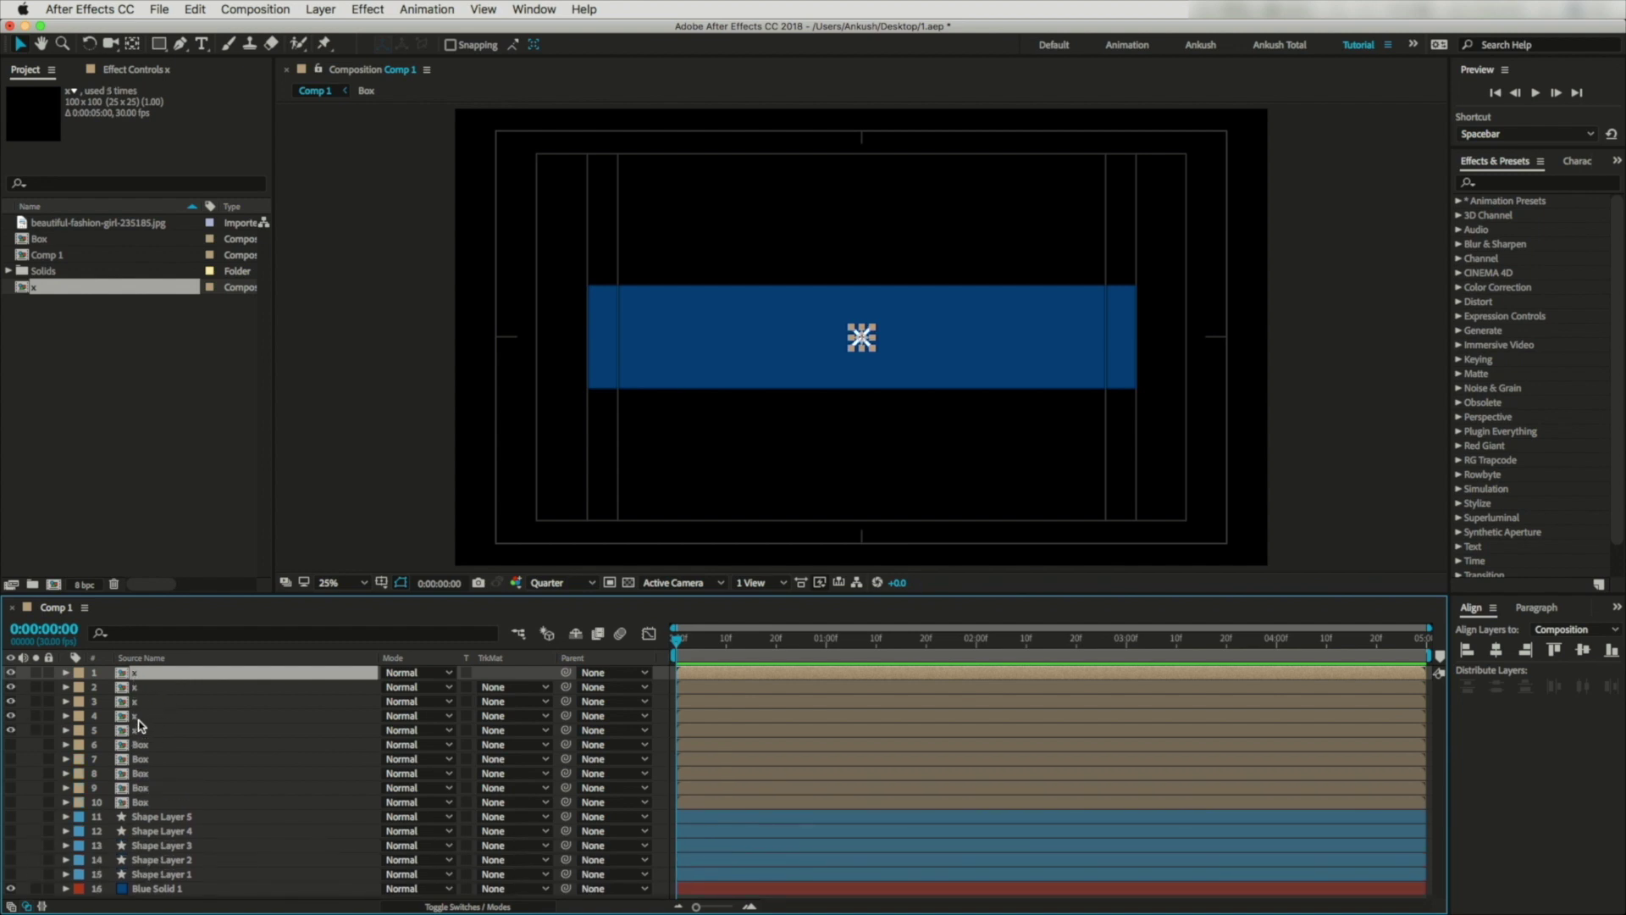
Show the Position and Scale properties of all five x layers.
{"action": "left_click", "coordinate": [139, 719], "text": "shift"}
{"action": "left_click", "coordinate": [129, 730], "text": "shift"}
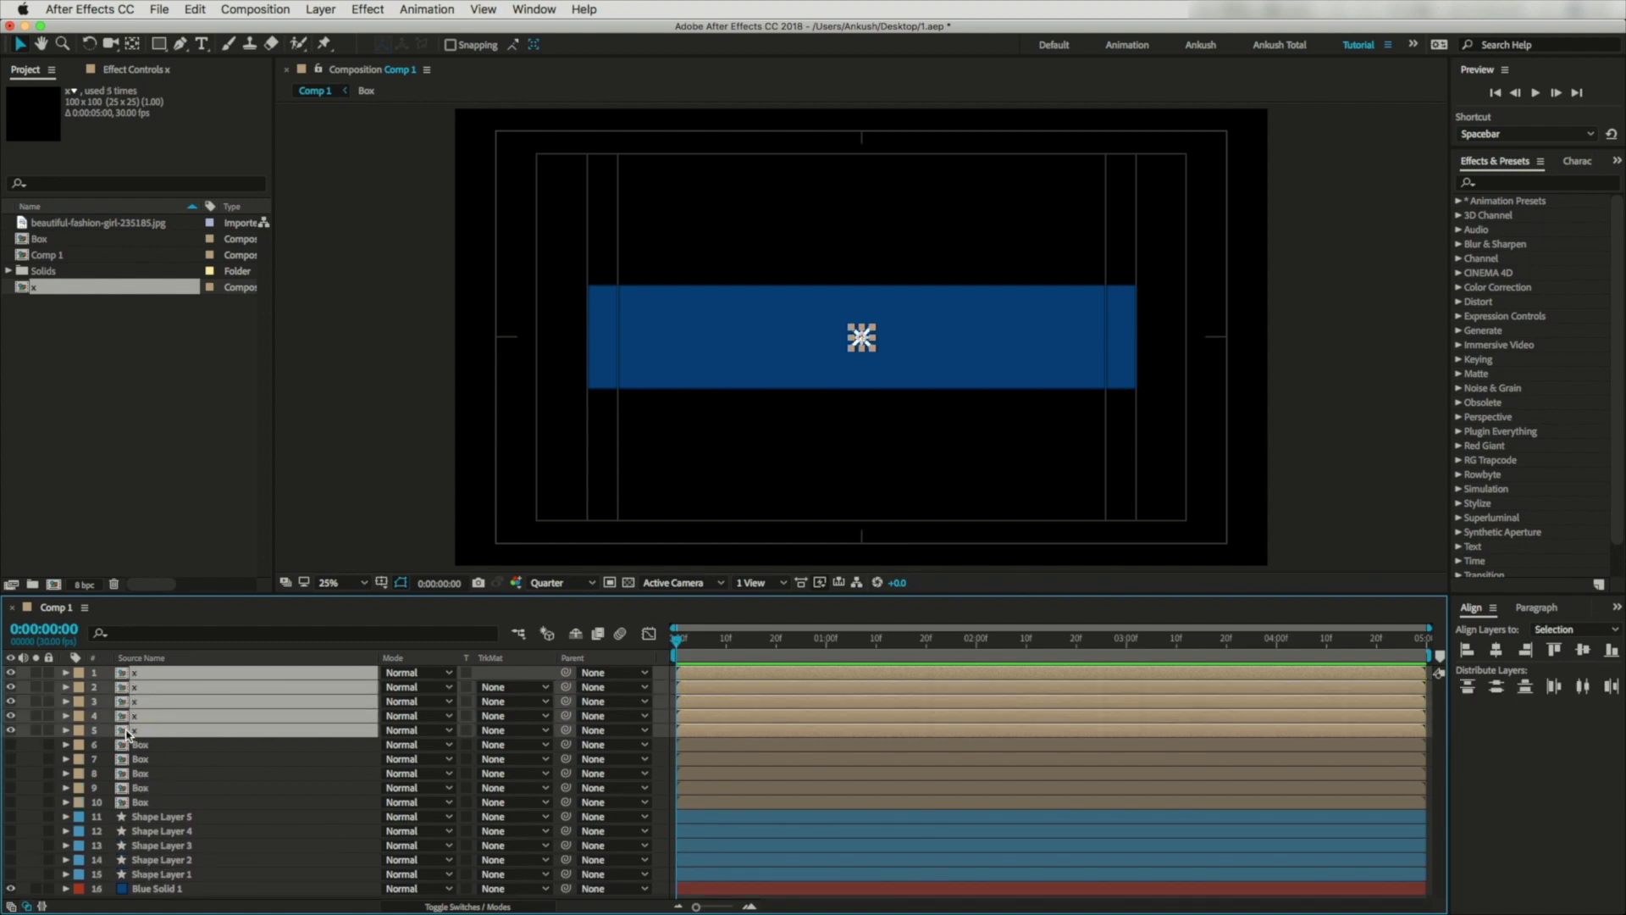
{"action": "key", "text": "p"}
{"action": "key", "text": "shift+s"}
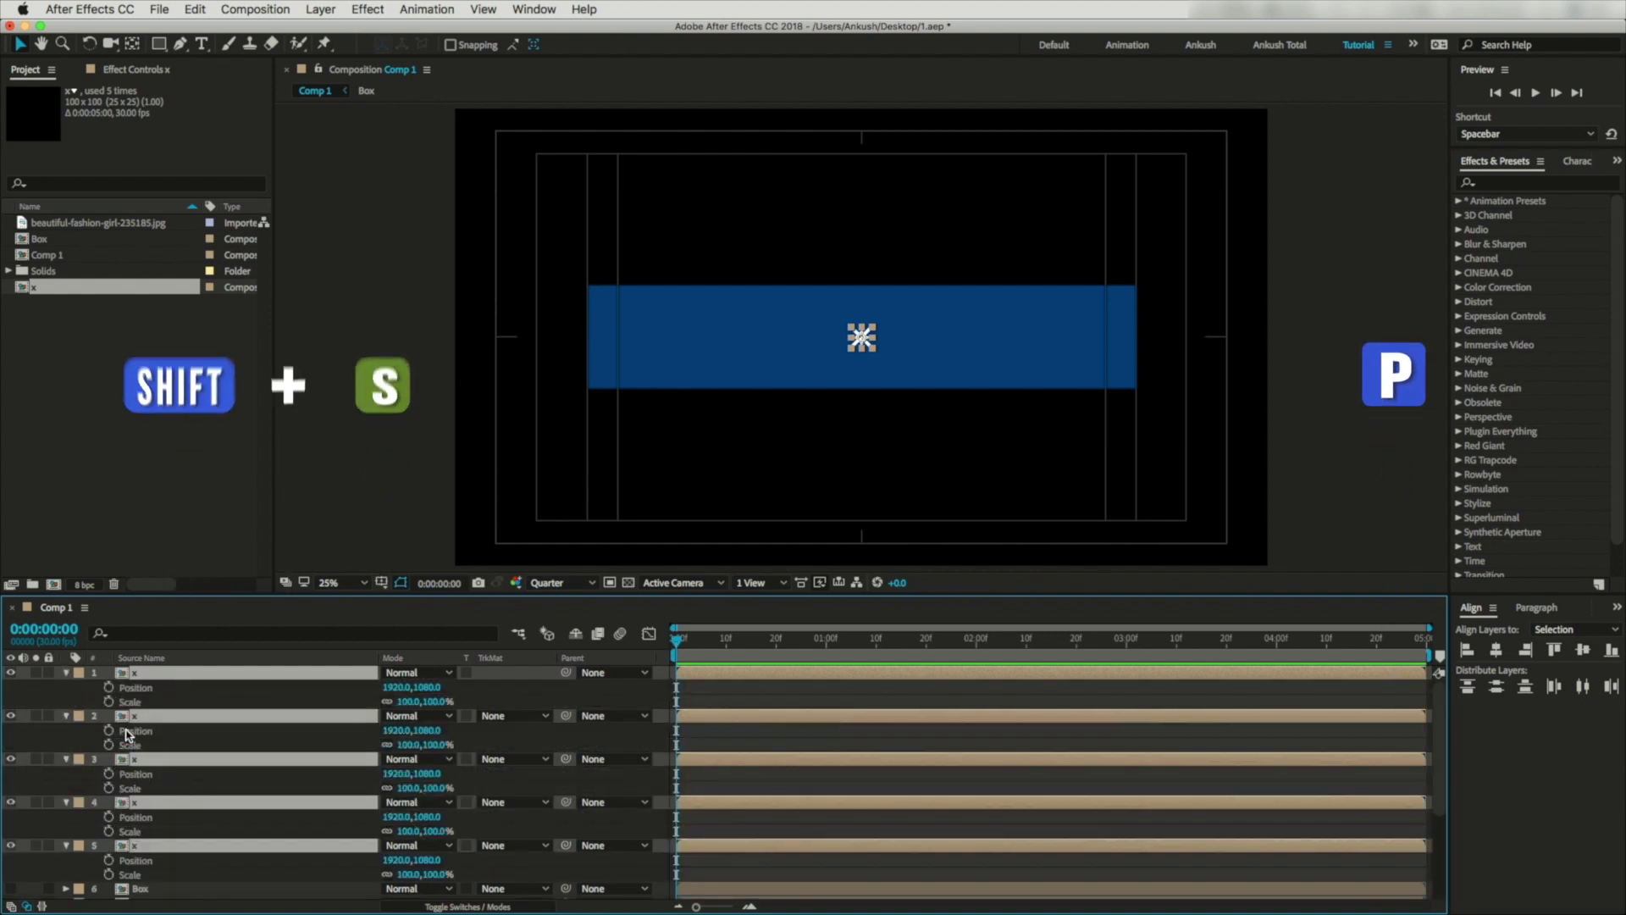
{"action": "left_click", "coordinate": [500, 871]}
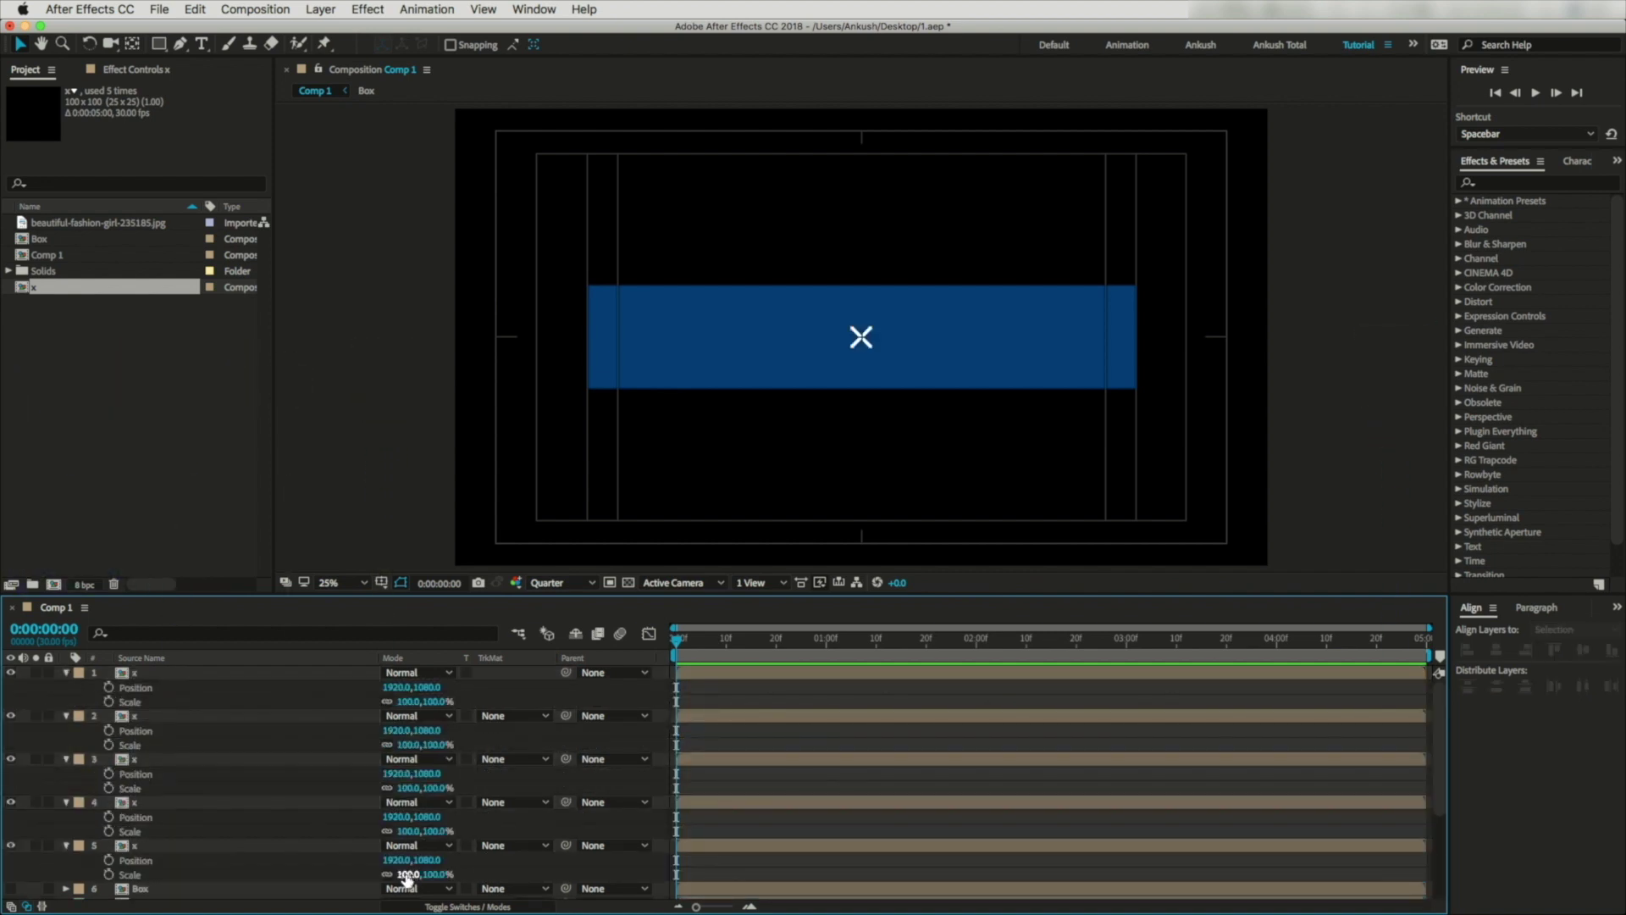
Scatter the x layers around the band at about (776, 892), (2444, 1260), (1128, 1316), (3016, 1020) and (1676, 836).
{"action": "left_click", "coordinate": [144, 857]}
{"action": "left_click_drag", "start_coordinate": [861, 338], "coordinate": [619, 297]}
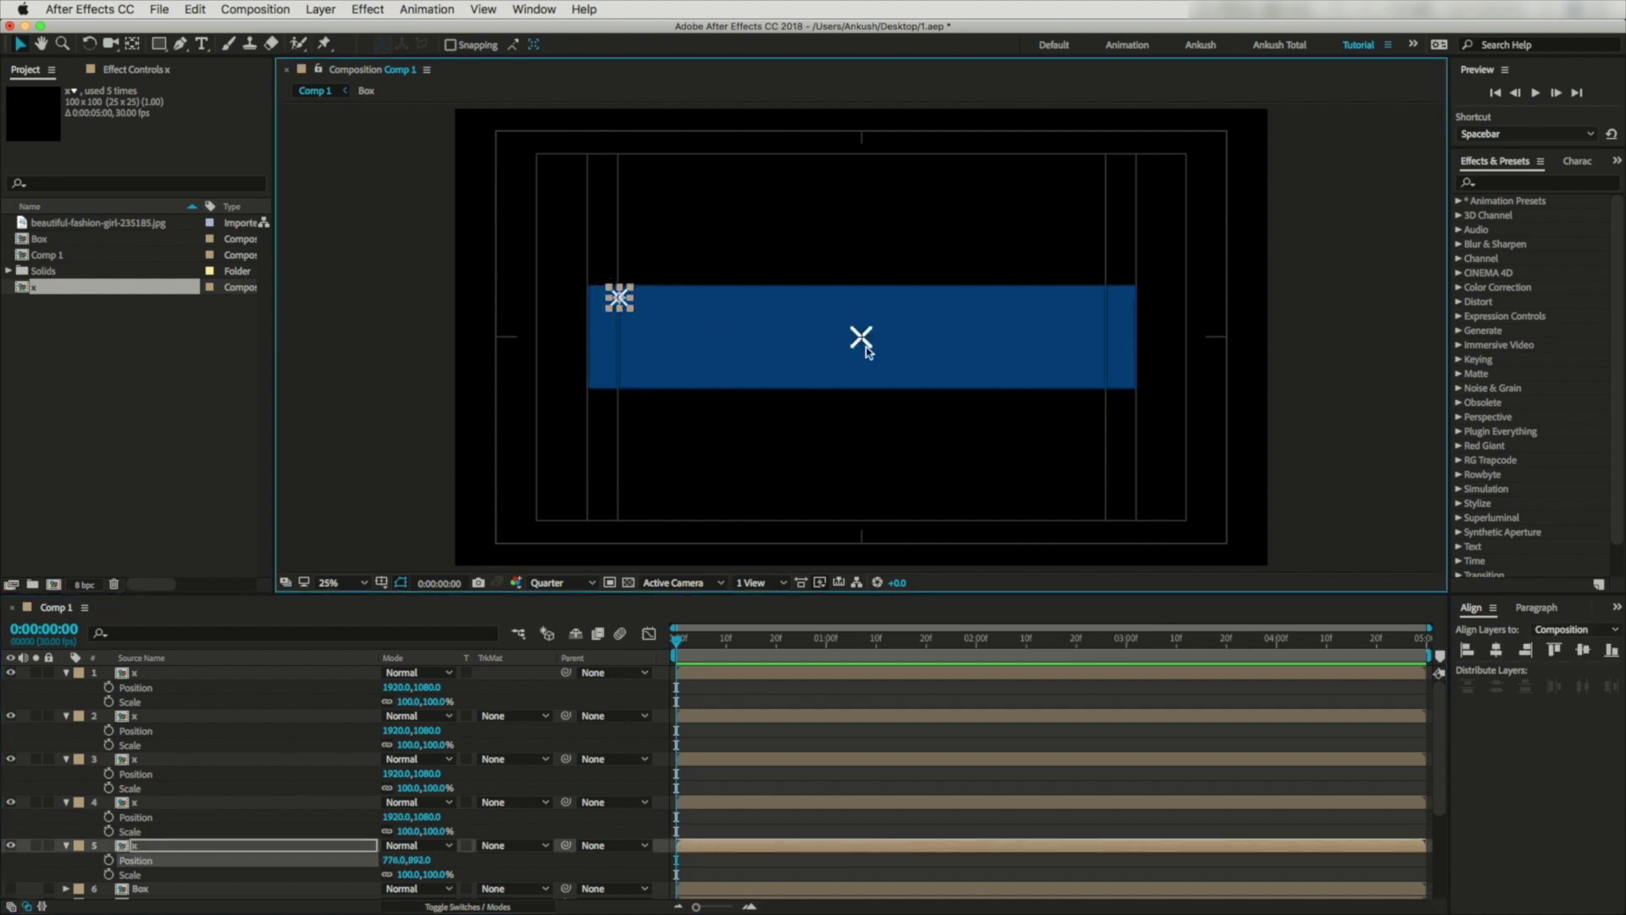
{"action": "left_click_drag", "start_coordinate": [861, 338], "coordinate": [972, 375]}
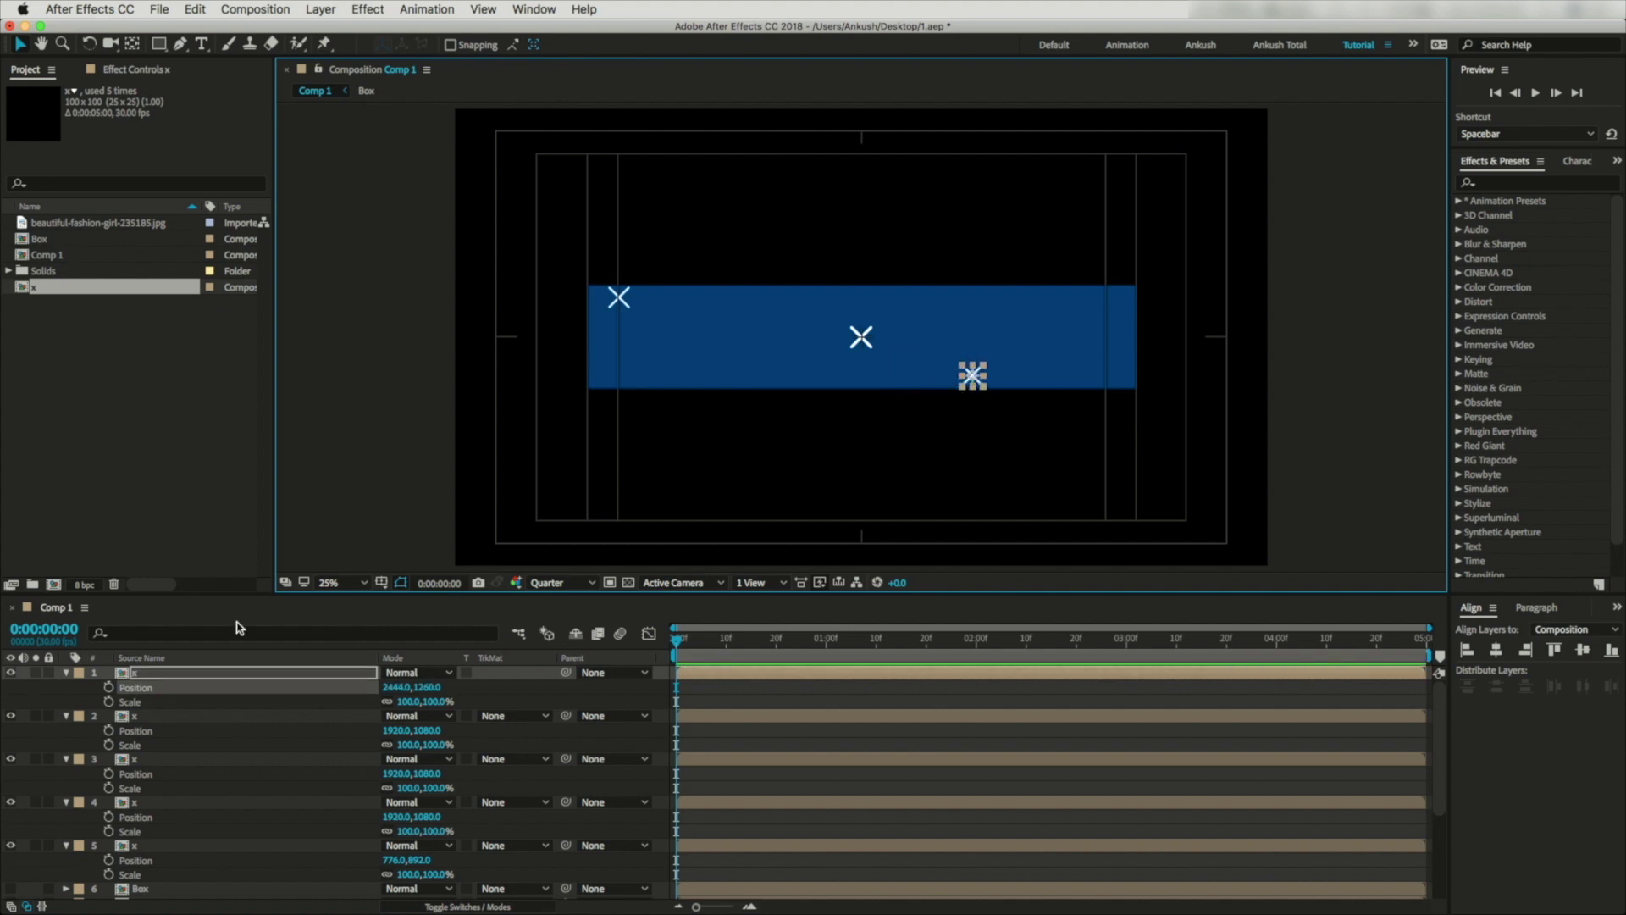
{"action": "left_click", "coordinate": [176, 722]}
{"action": "left_click_drag", "start_coordinate": [861, 337], "coordinate": [692, 387]}
{"action": "left_click", "coordinate": [907, 349]}
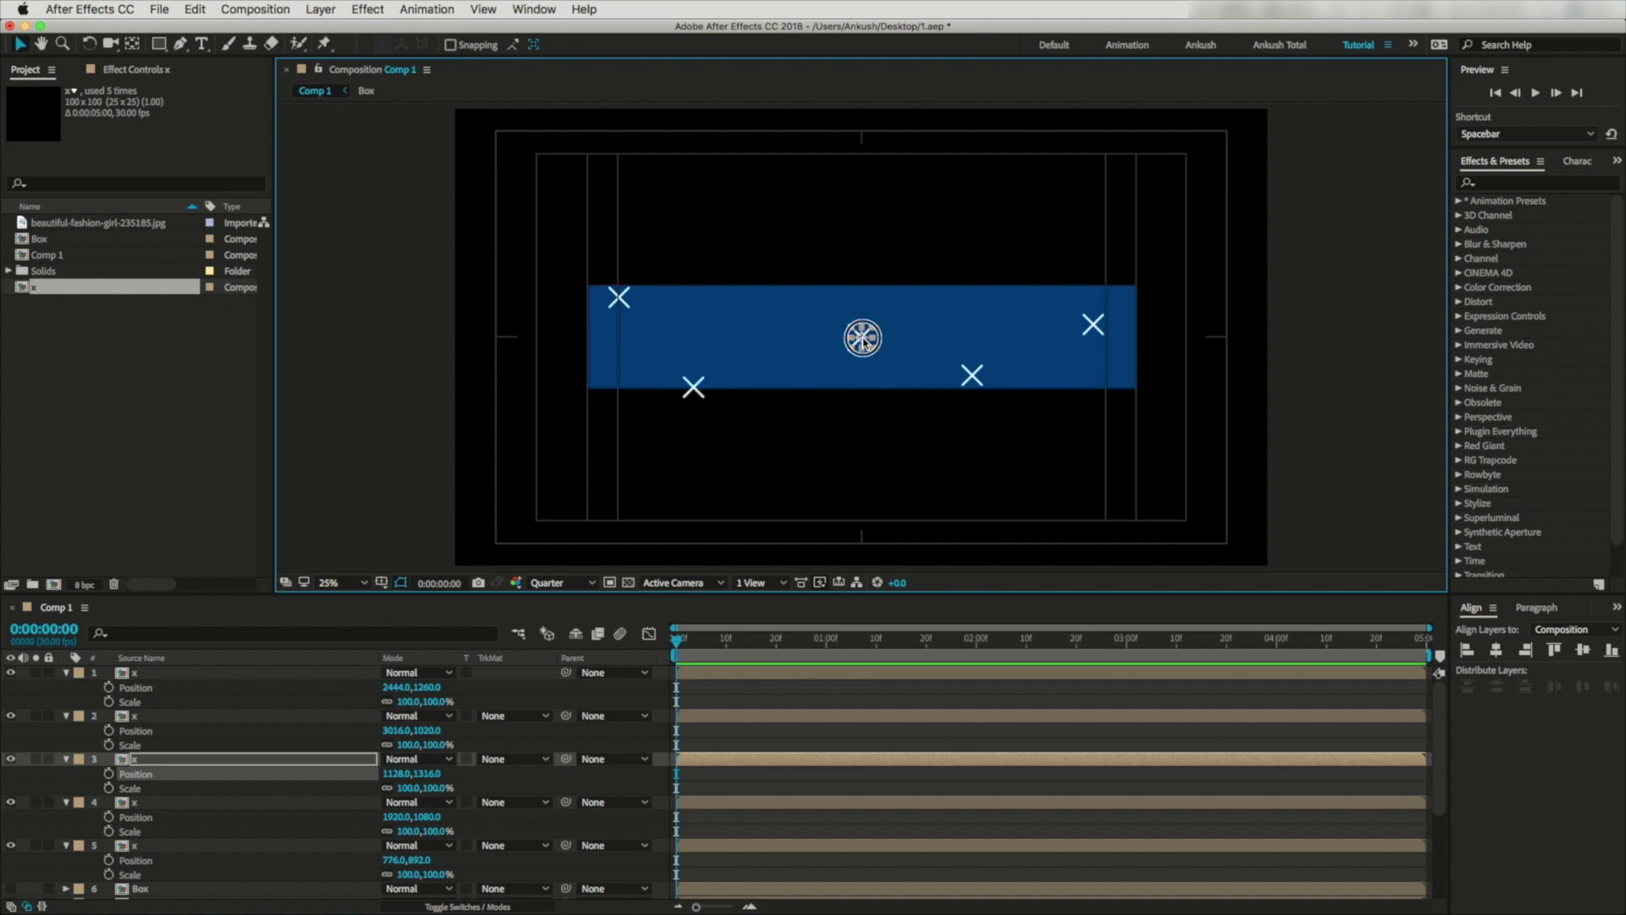
{"action": "left_click_drag", "start_coordinate": [863, 335], "coordinate": [812, 286]}
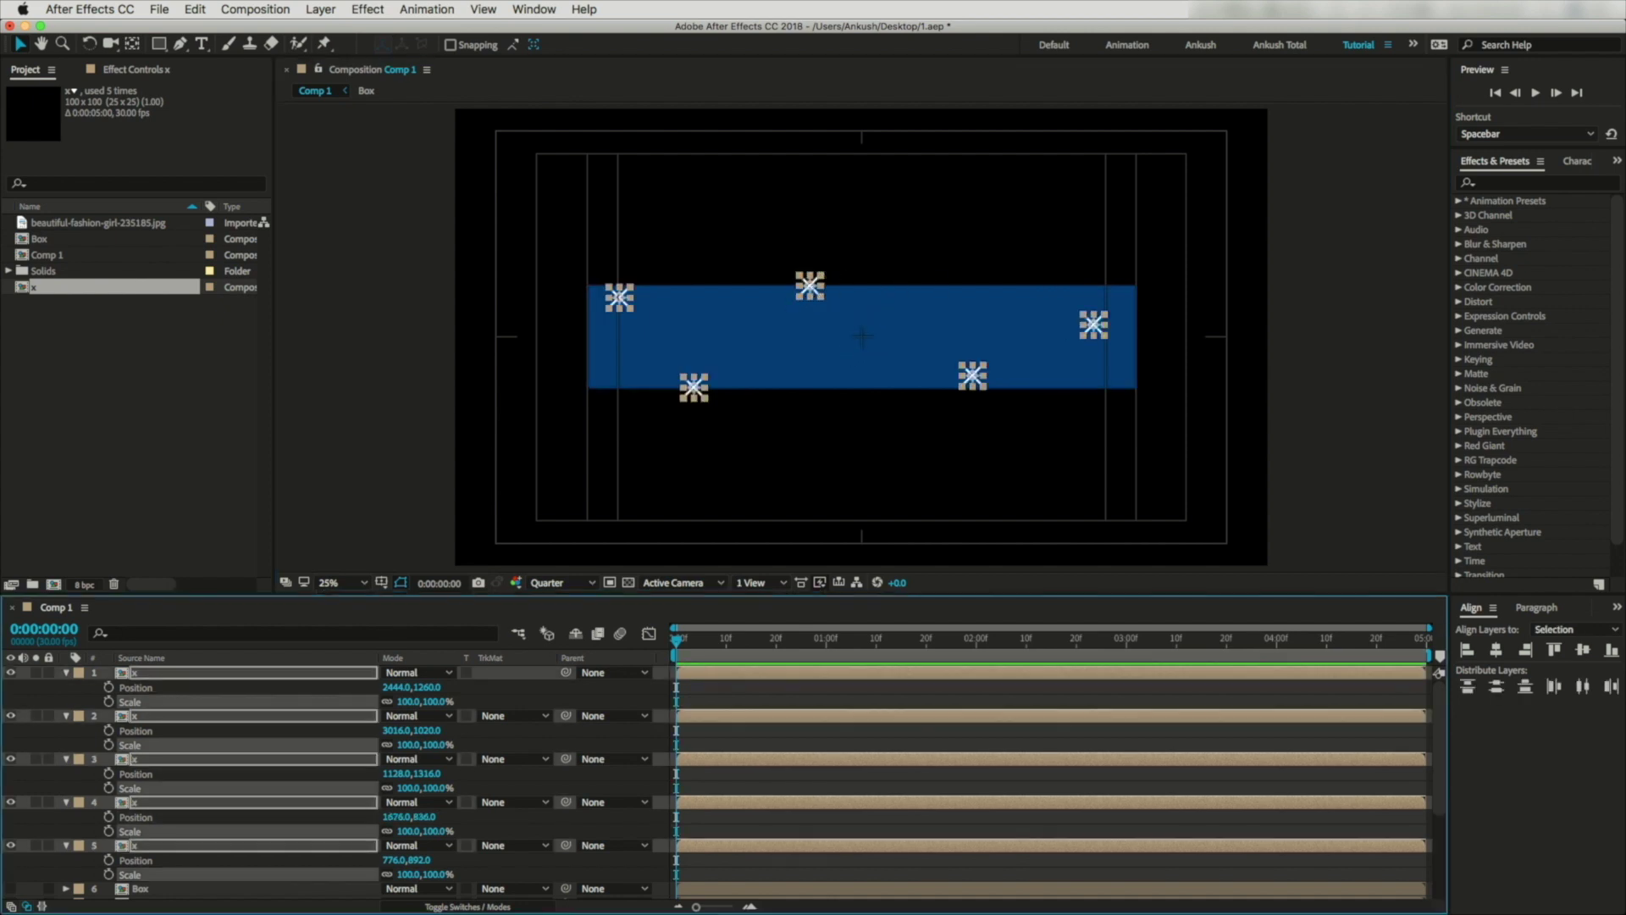
Scale three x layers: the upper one to 145%, the lower-left one to 125% and the lower-right one to 150%.
{"action": "left_click", "coordinate": [532, 877]}
{"action": "left_click", "coordinate": [409, 831]}
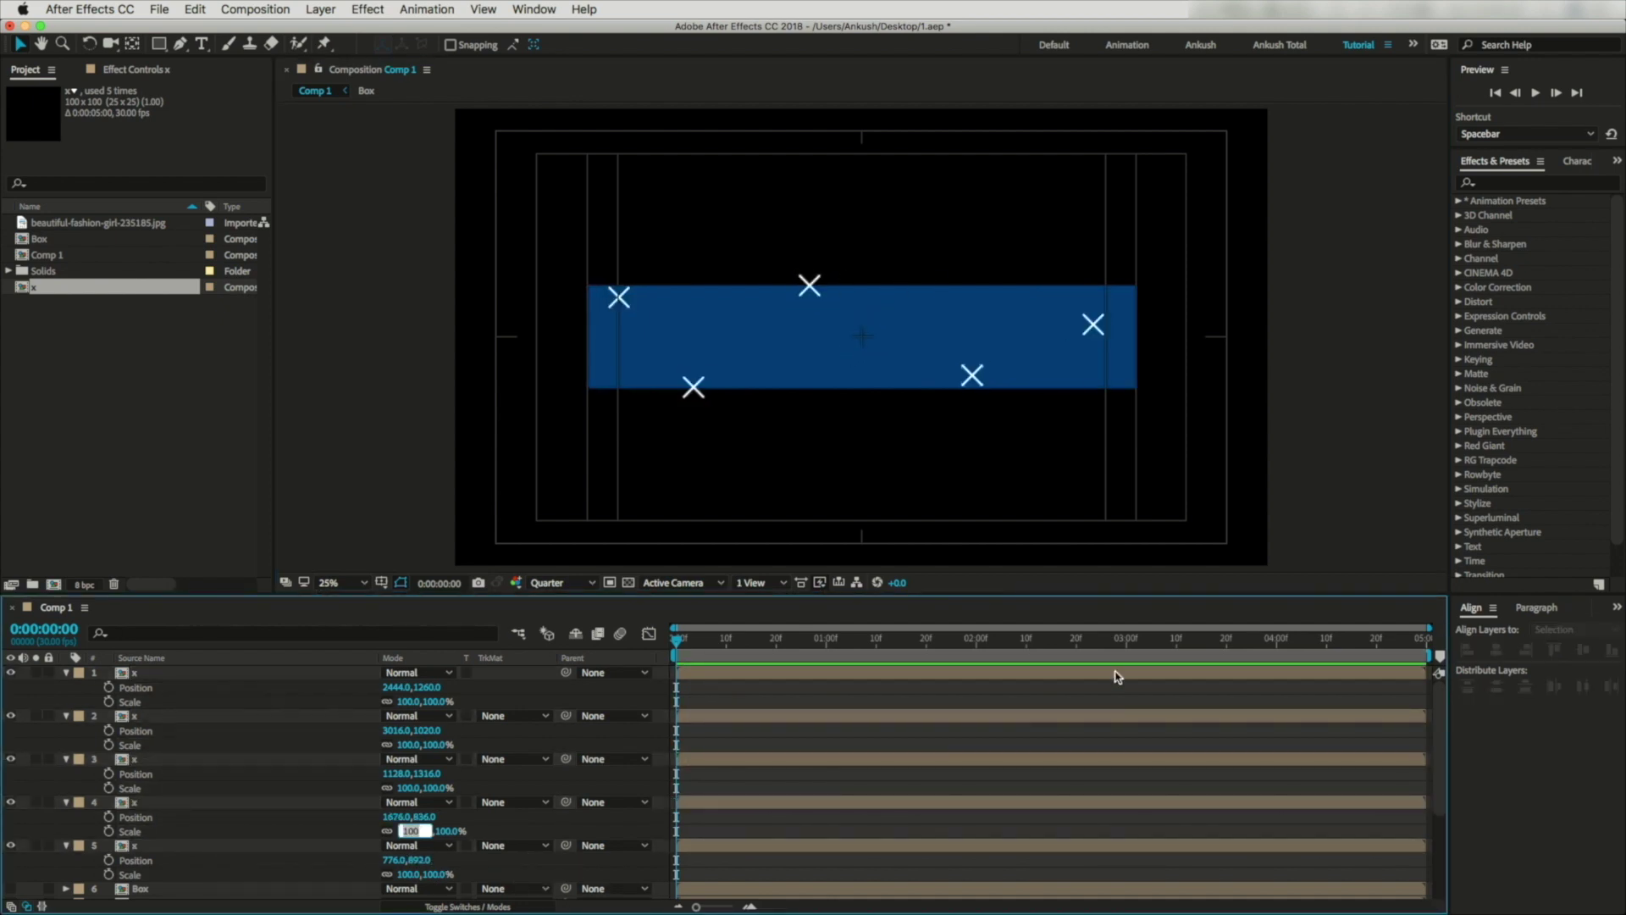
{"action": "key", "text": "Return"}
{"action": "left_click", "coordinate": [410, 788]}
{"action": "type", "text": "1"}
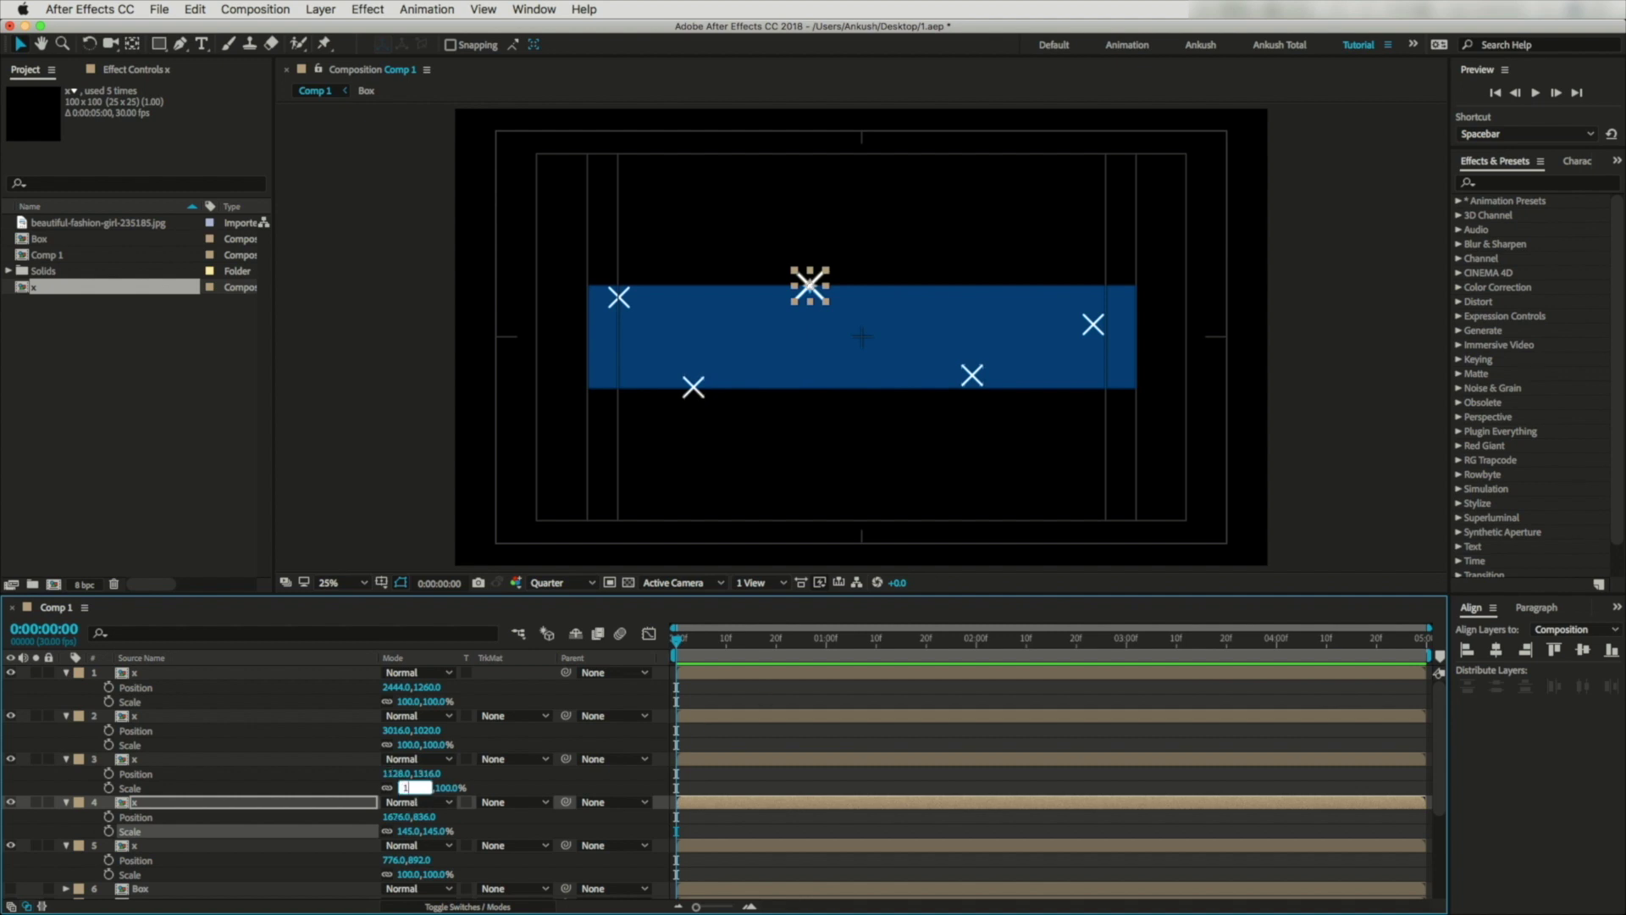
{"action": "type", "text": "25"}
{"action": "key", "text": "Return"}
{"action": "left_click", "coordinate": [404, 703]}
{"action": "type", "text": "150"}
{"action": "key", "text": "Return"}
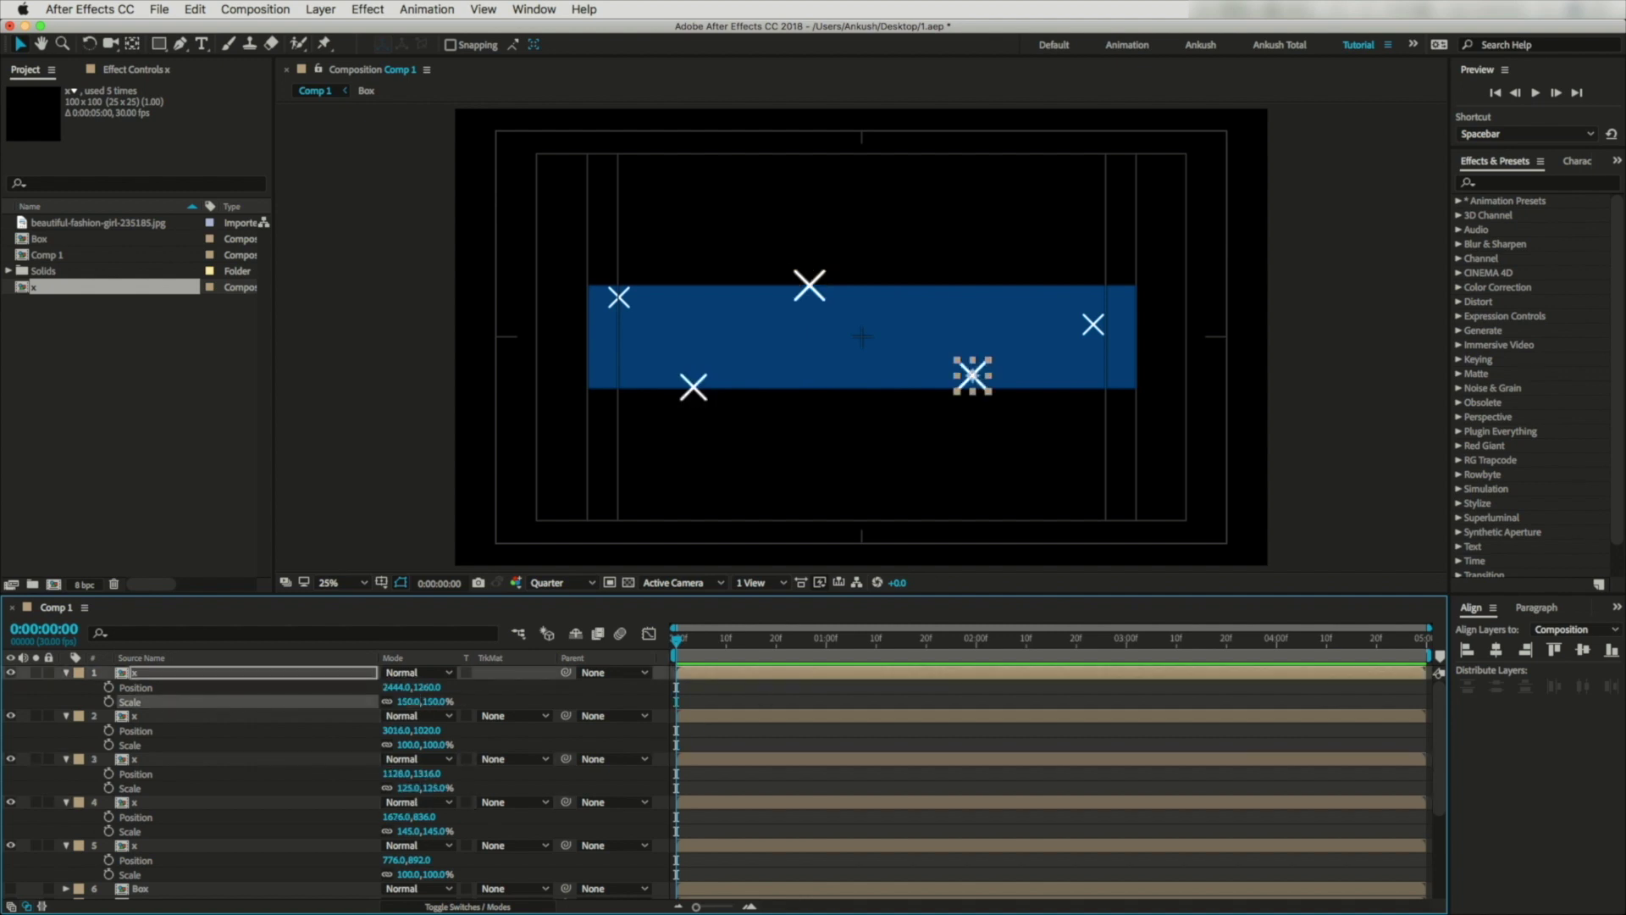
{"action": "left_click", "coordinate": [1359, 430]}
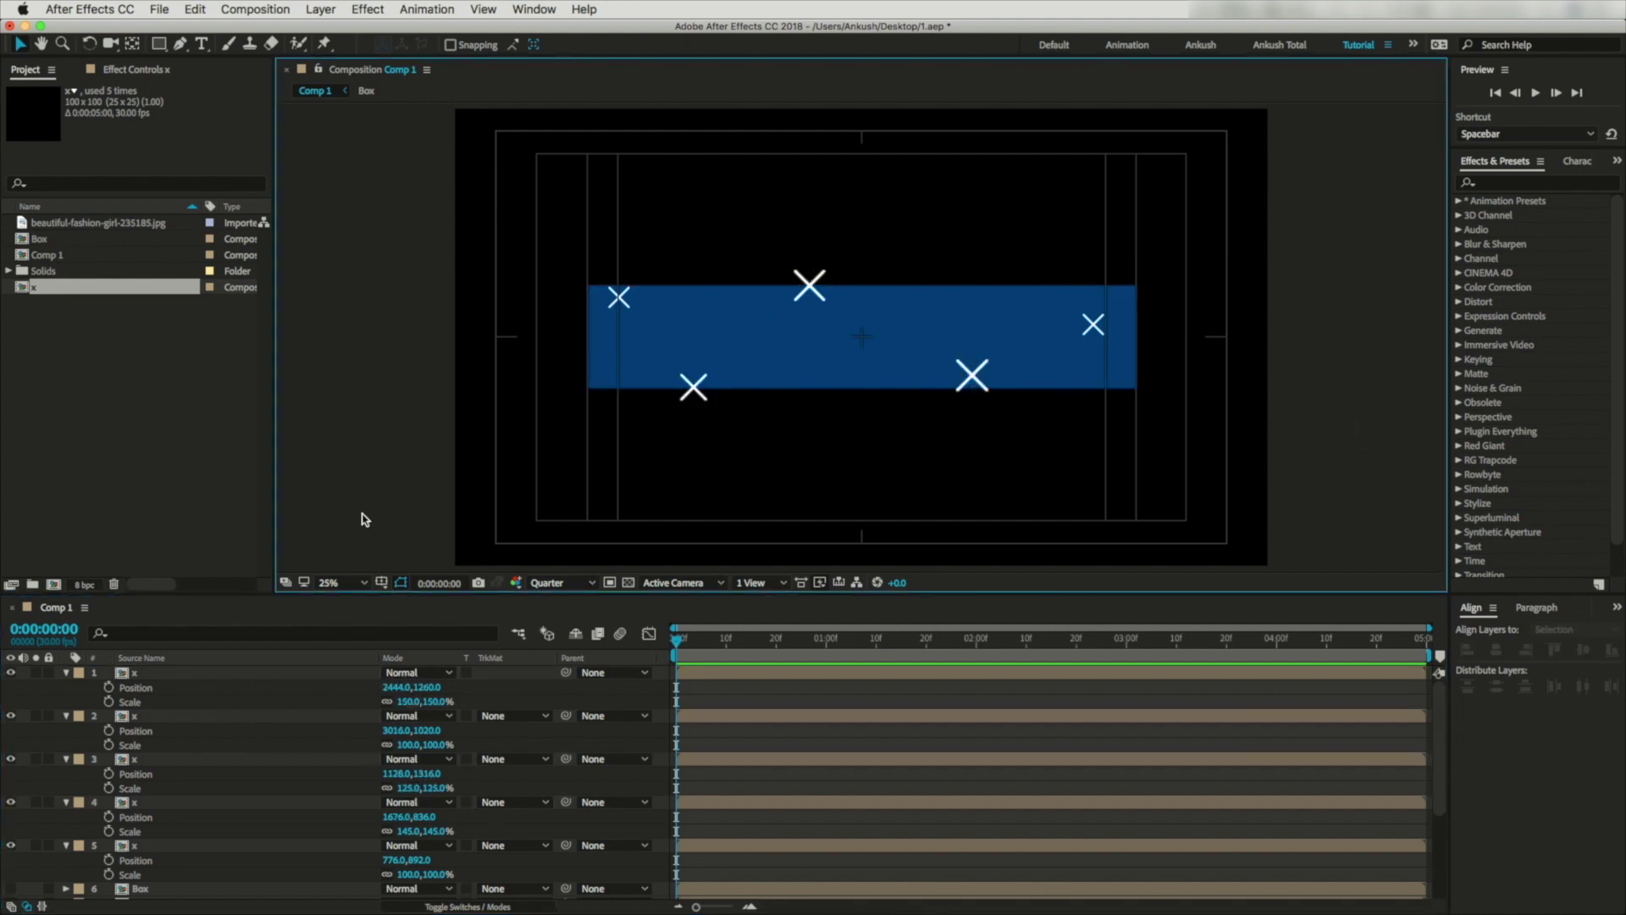
Collapse and hide the five x layers, and enlarge the timeline area to show the whole layer stack.
{"action": "left_click", "coordinate": [135, 676]}
{"action": "scroll", "coordinate": [138, 763], "scroll_direction": "down", "scroll_amount": 2}
{"action": "left_click", "coordinate": [138, 818], "text": "shift"}
{"action": "left_click", "coordinate": [67, 816]}
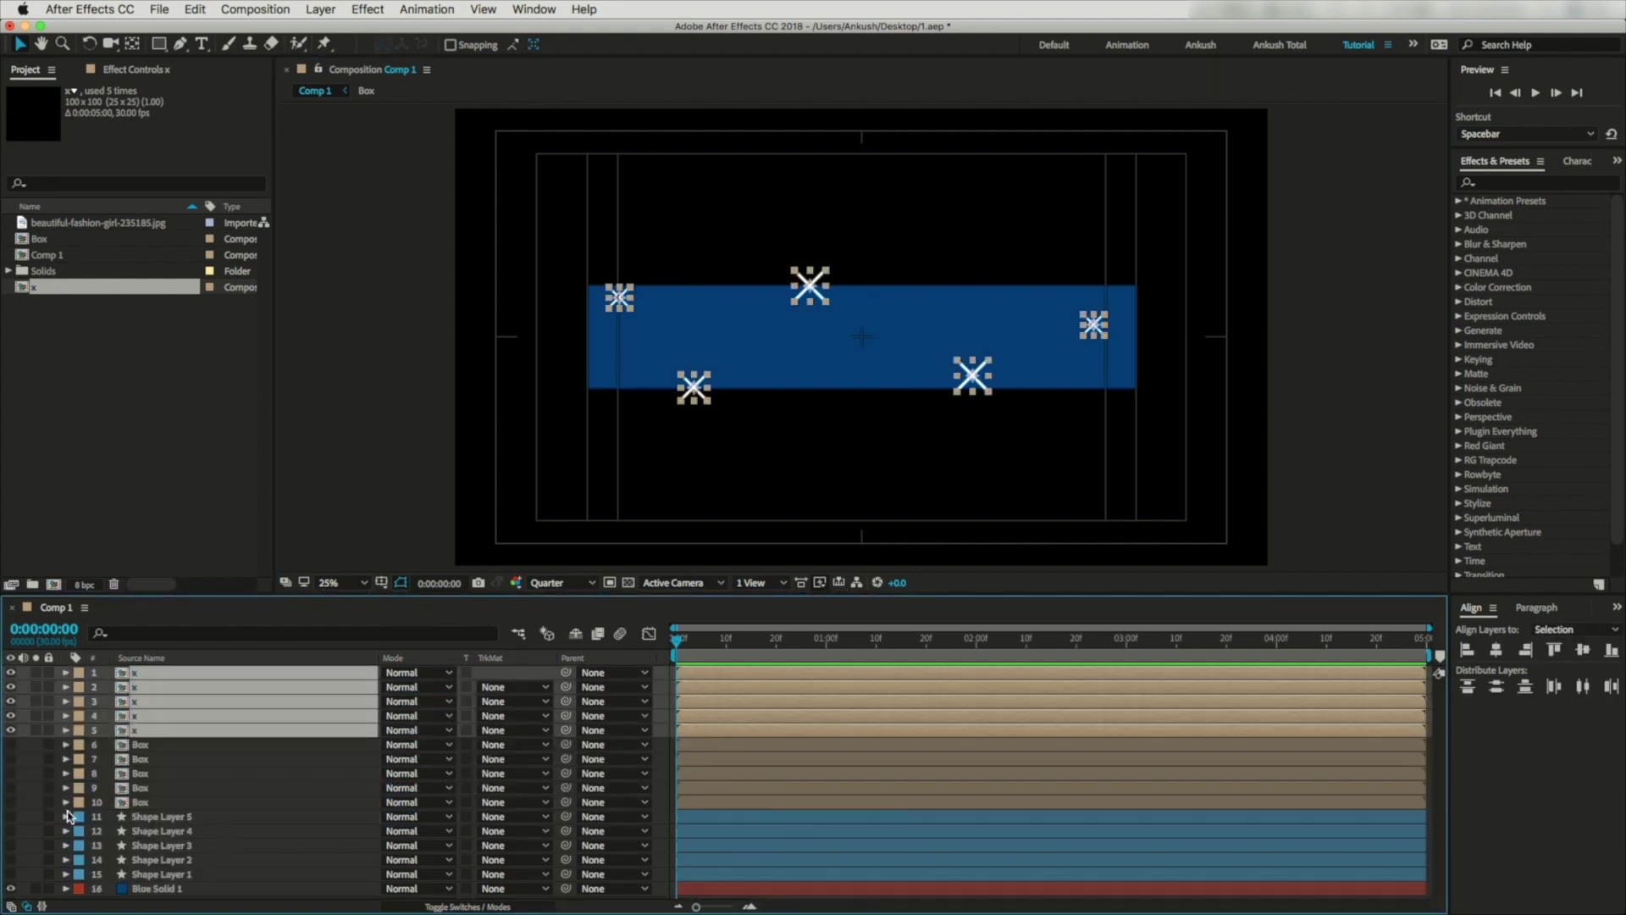
{"action": "left_click", "coordinate": [11, 673]}
{"action": "left_click", "coordinate": [250, 815]}
{"action": "mouse_move", "coordinate": [226, 595]}
{"action": "left_mouse_down"}
{"action": "mouse_move", "coordinate": [225, 472]}
{"action": "mouse_move", "coordinate": [223, 496]}
{"action": "left_mouse_up"}
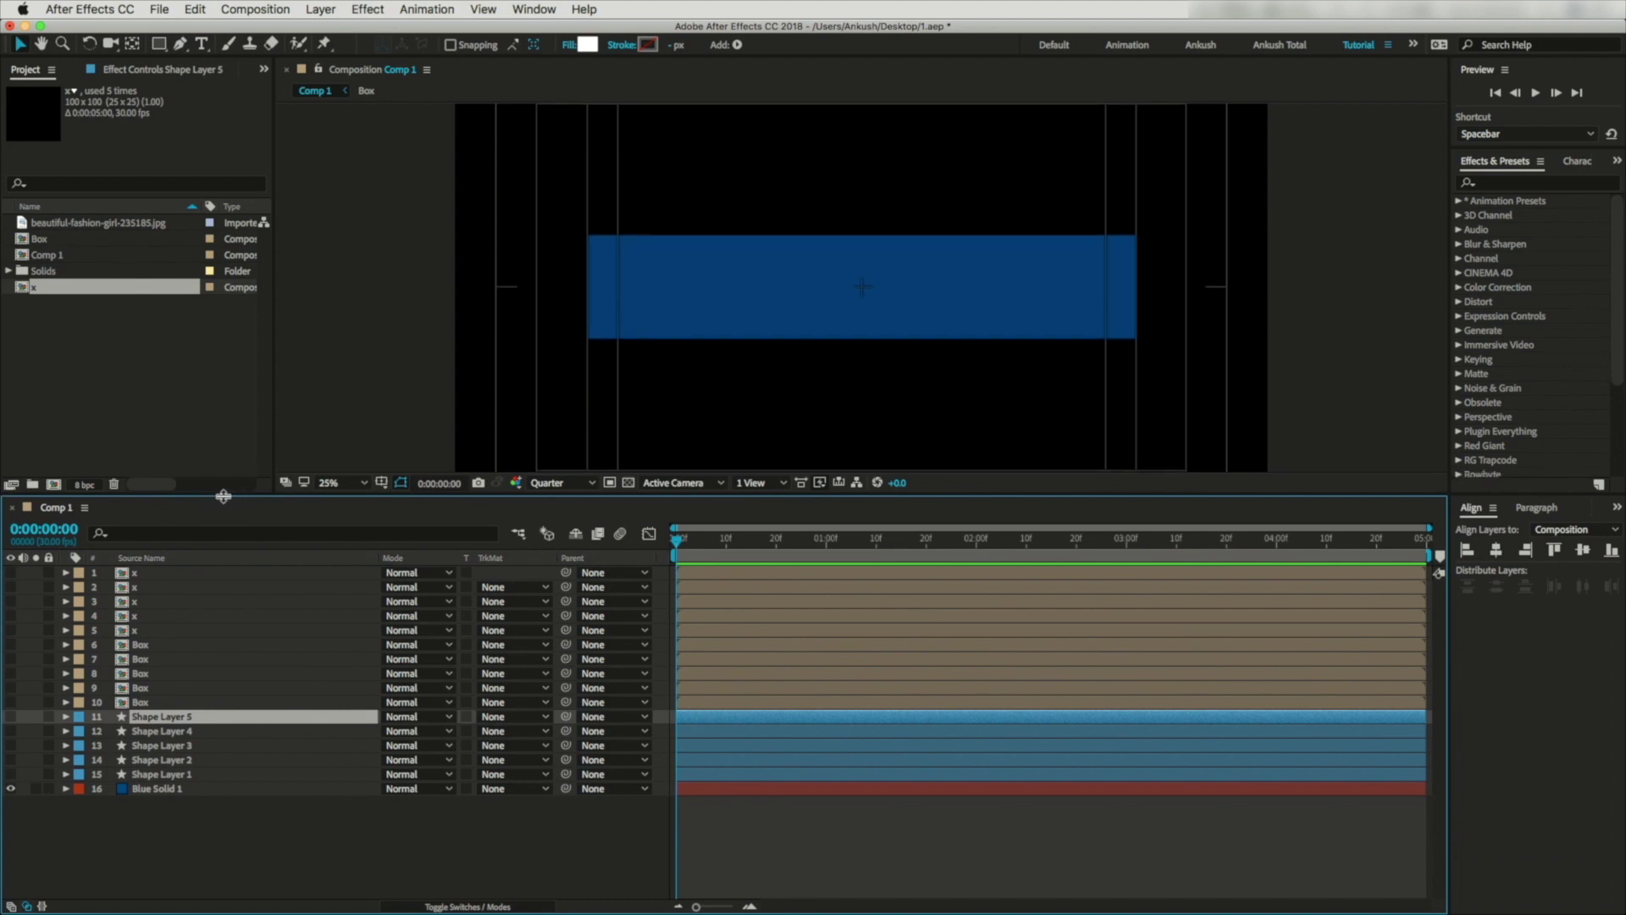
Set up the Rectangle tool with no stroke and a solid white fill, with no layer selected.
{"action": "left_click", "coordinate": [852, 413]}
{"action": "left_click", "coordinate": [160, 44]}
{"action": "left_click", "coordinate": [486, 45]}
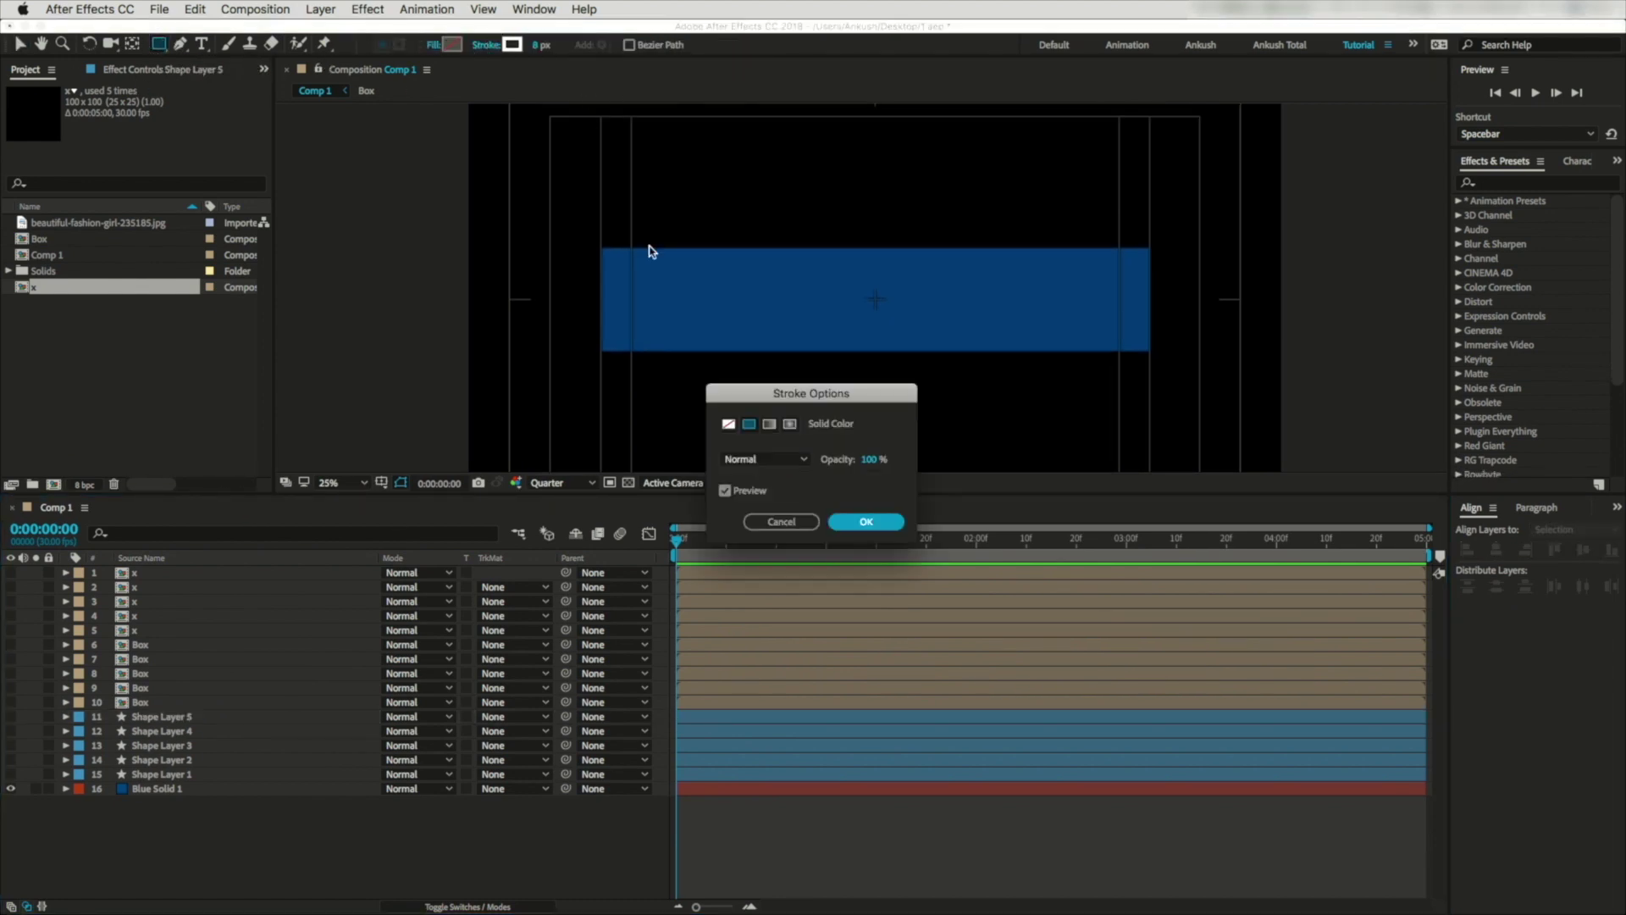
{"action": "left_click", "coordinate": [728, 423]}
{"action": "left_click", "coordinate": [865, 521]}
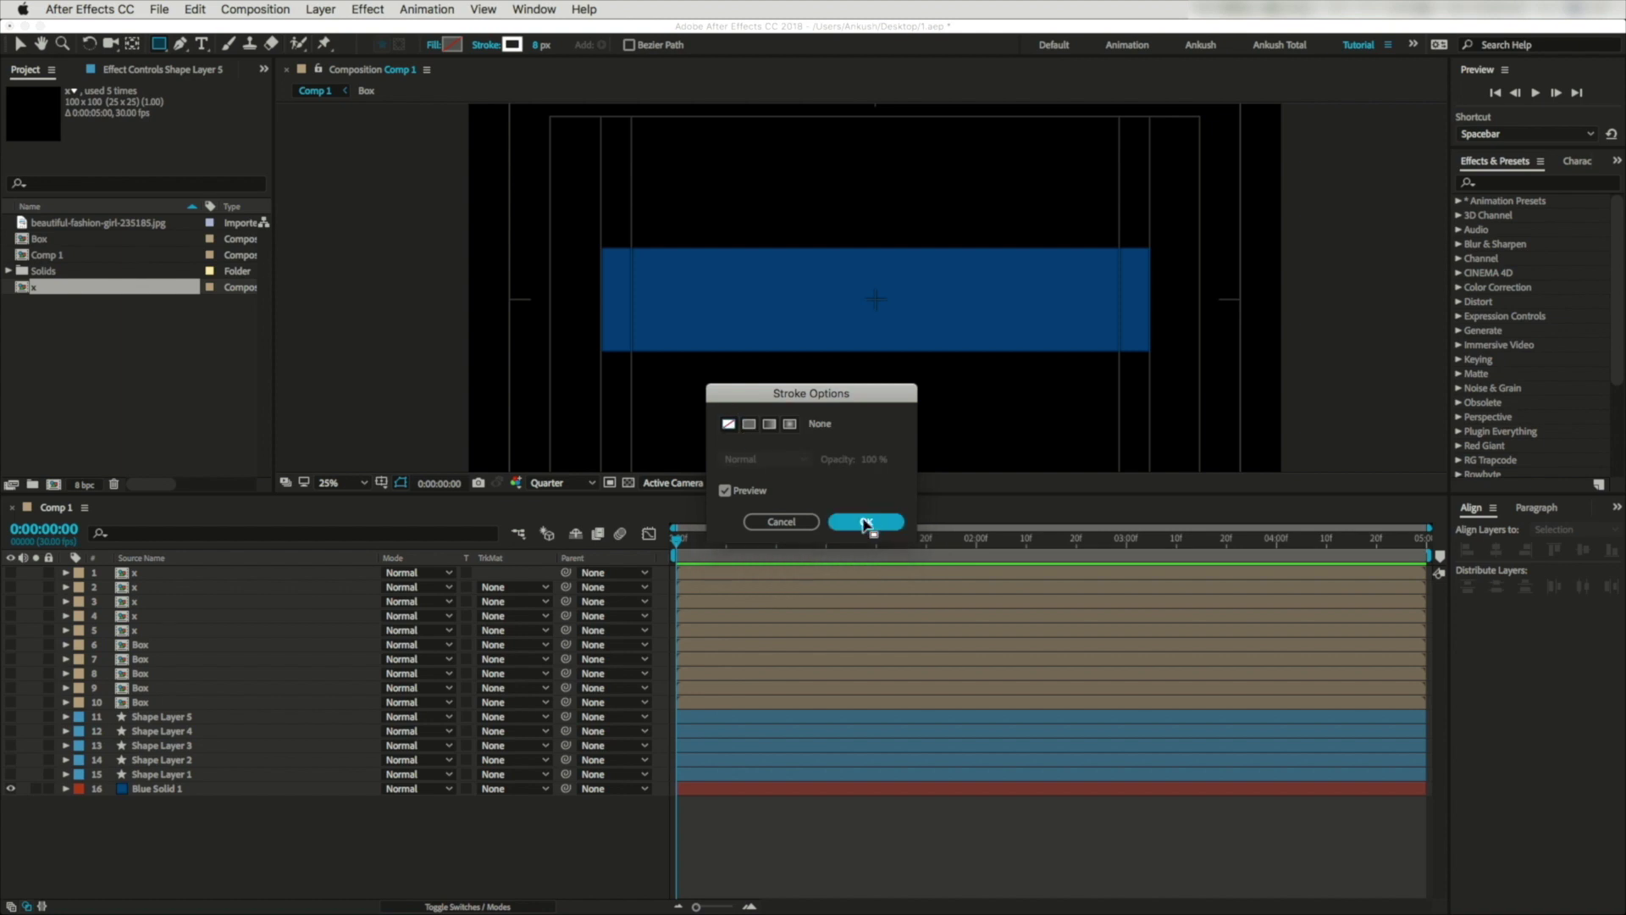
{"action": "left_click", "coordinate": [452, 45]}
{"action": "left_click", "coordinate": [1425, 599]}
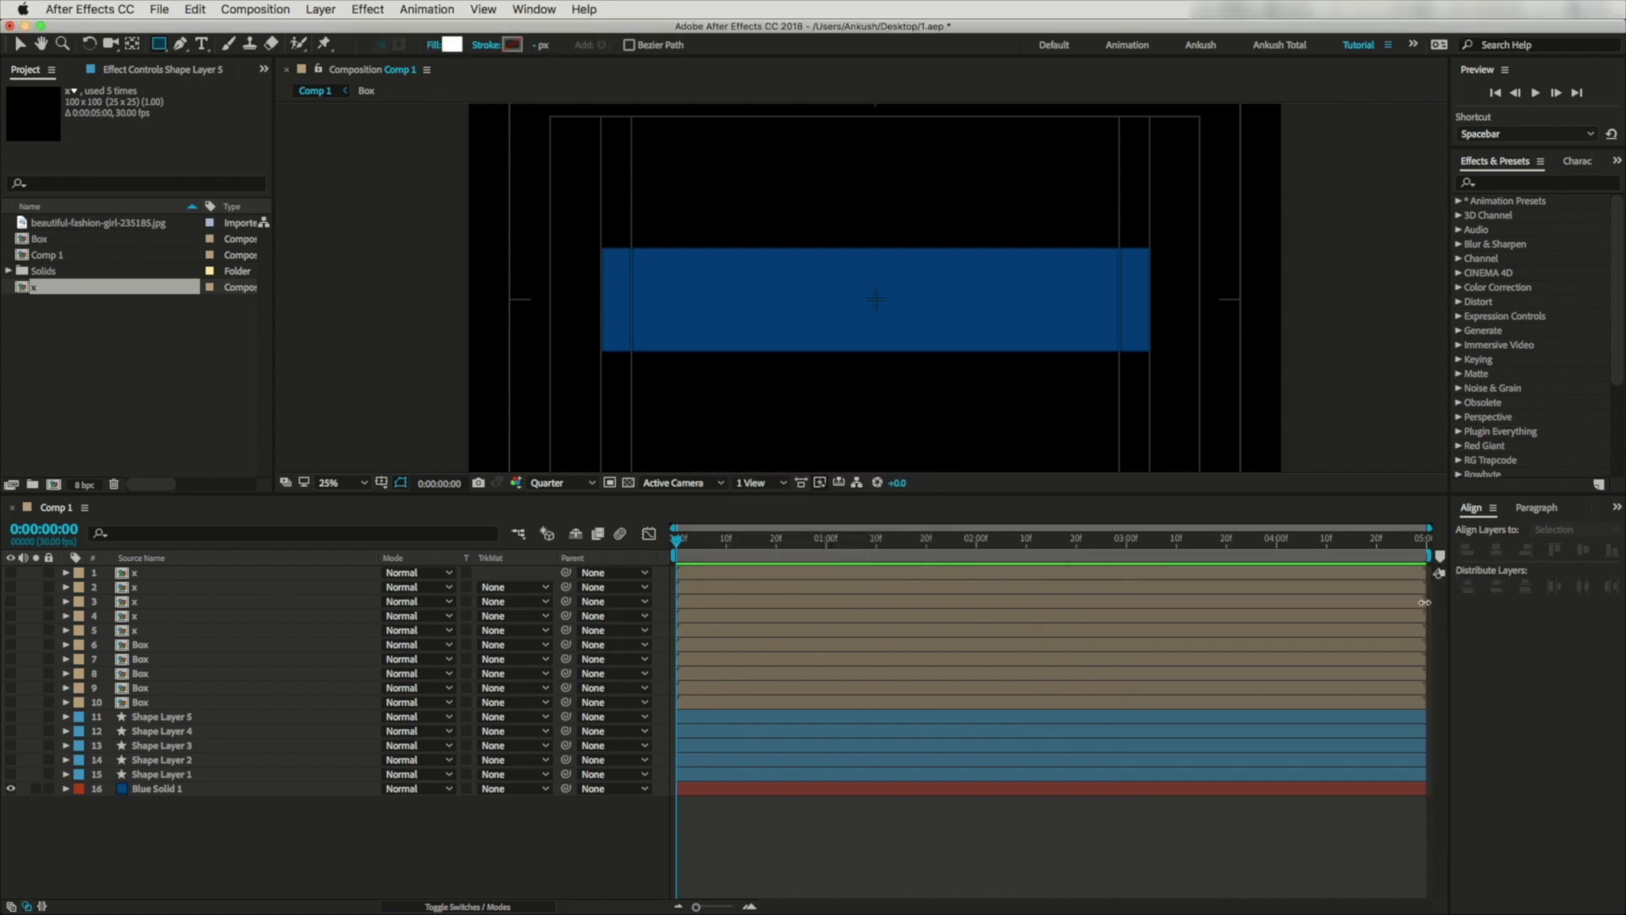
Draw a small white rectangle at the band's upper left and a thin bar at its right on one new shape layer.
{"action": "scroll", "coordinate": [667, 288], "scroll_direction": "up", "scroll_amount": 2}
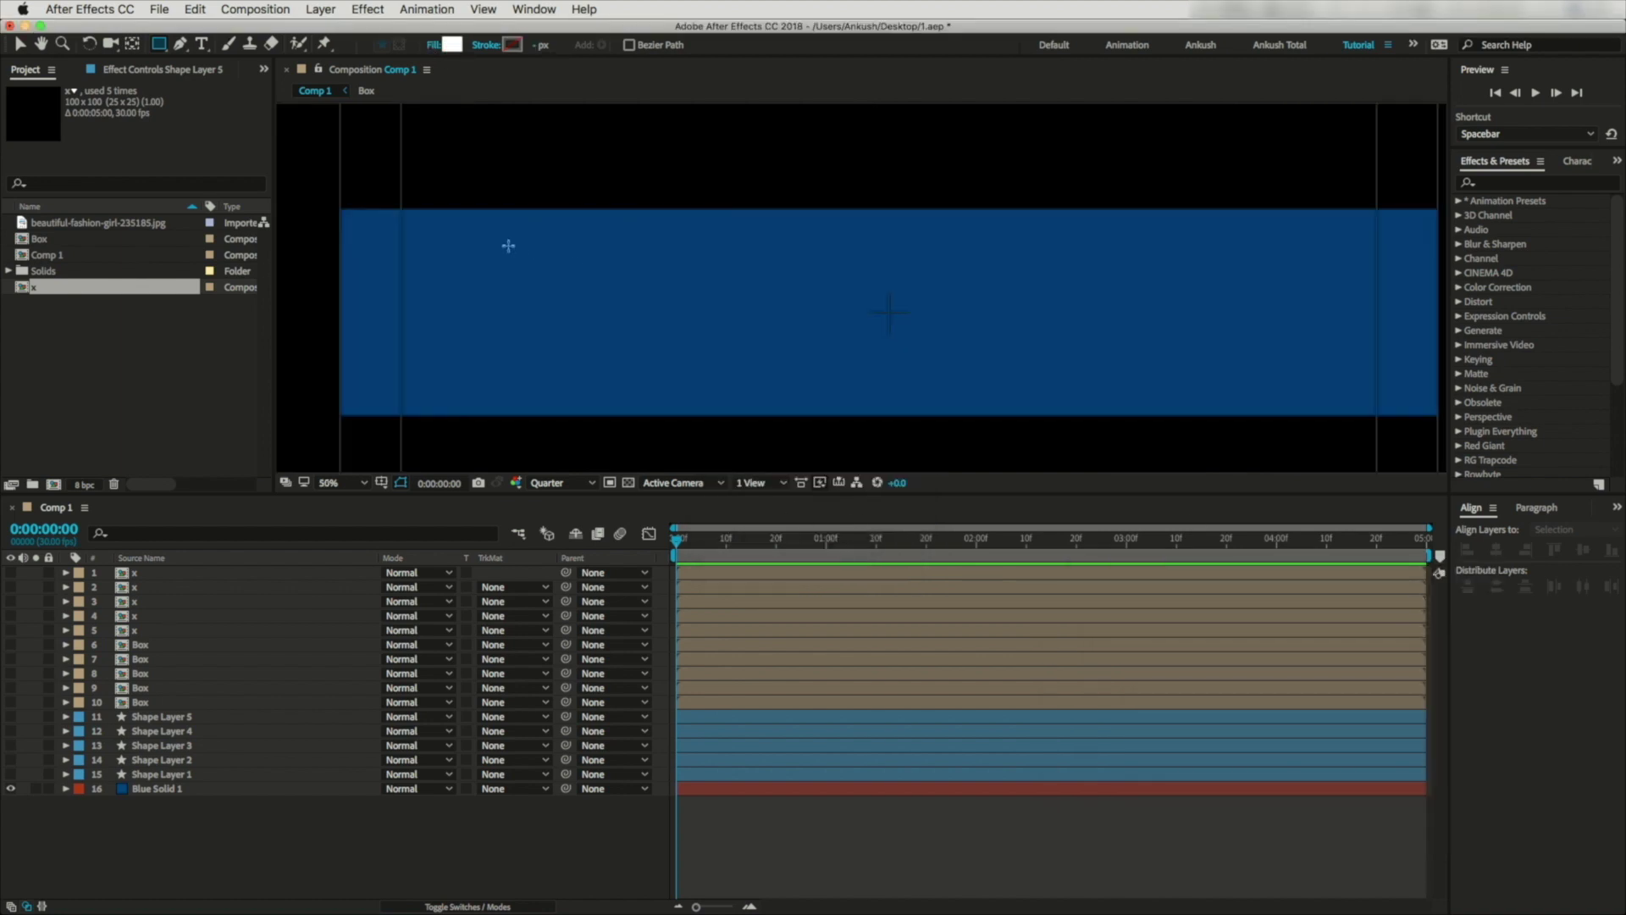
{"action": "left_click_drag", "start_coordinate": [472, 243], "coordinate": [522, 261]}
{"action": "left_click_drag", "start_coordinate": [1215, 333], "coordinate": [1414, 348]}
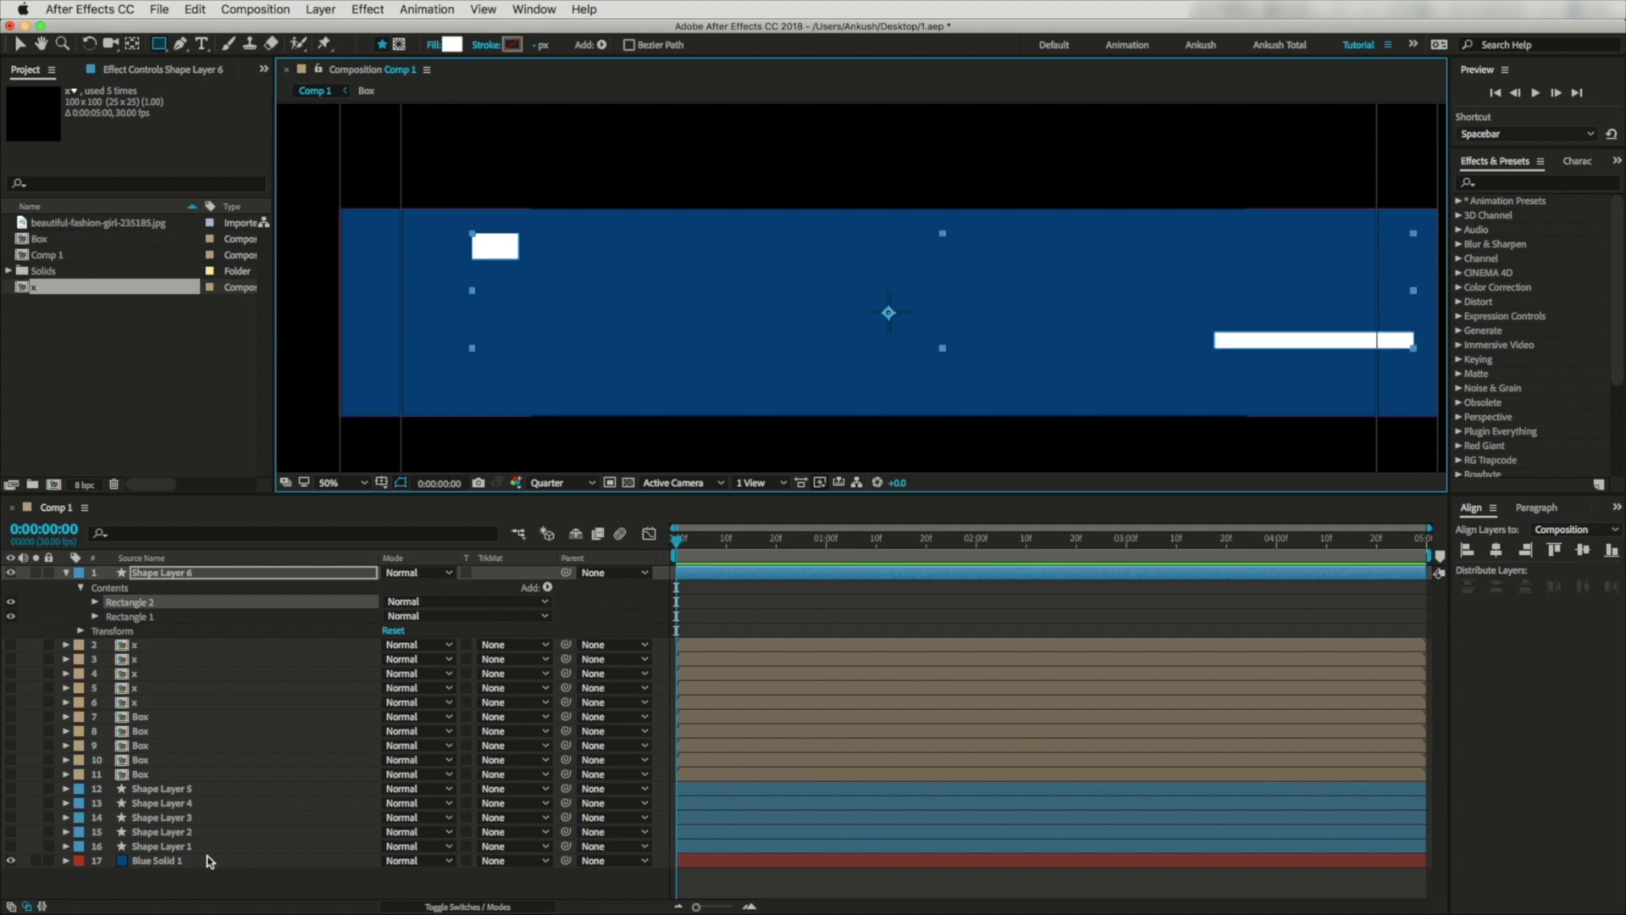
Draw a long bar on the band's bottom edge on a new shape layer, and a top-edge bar plus small lower-left rectangle on another.
{"action": "left_click", "coordinate": [208, 882]}
{"action": "left_click_drag", "start_coordinate": [667, 389], "coordinate": [985, 415]}
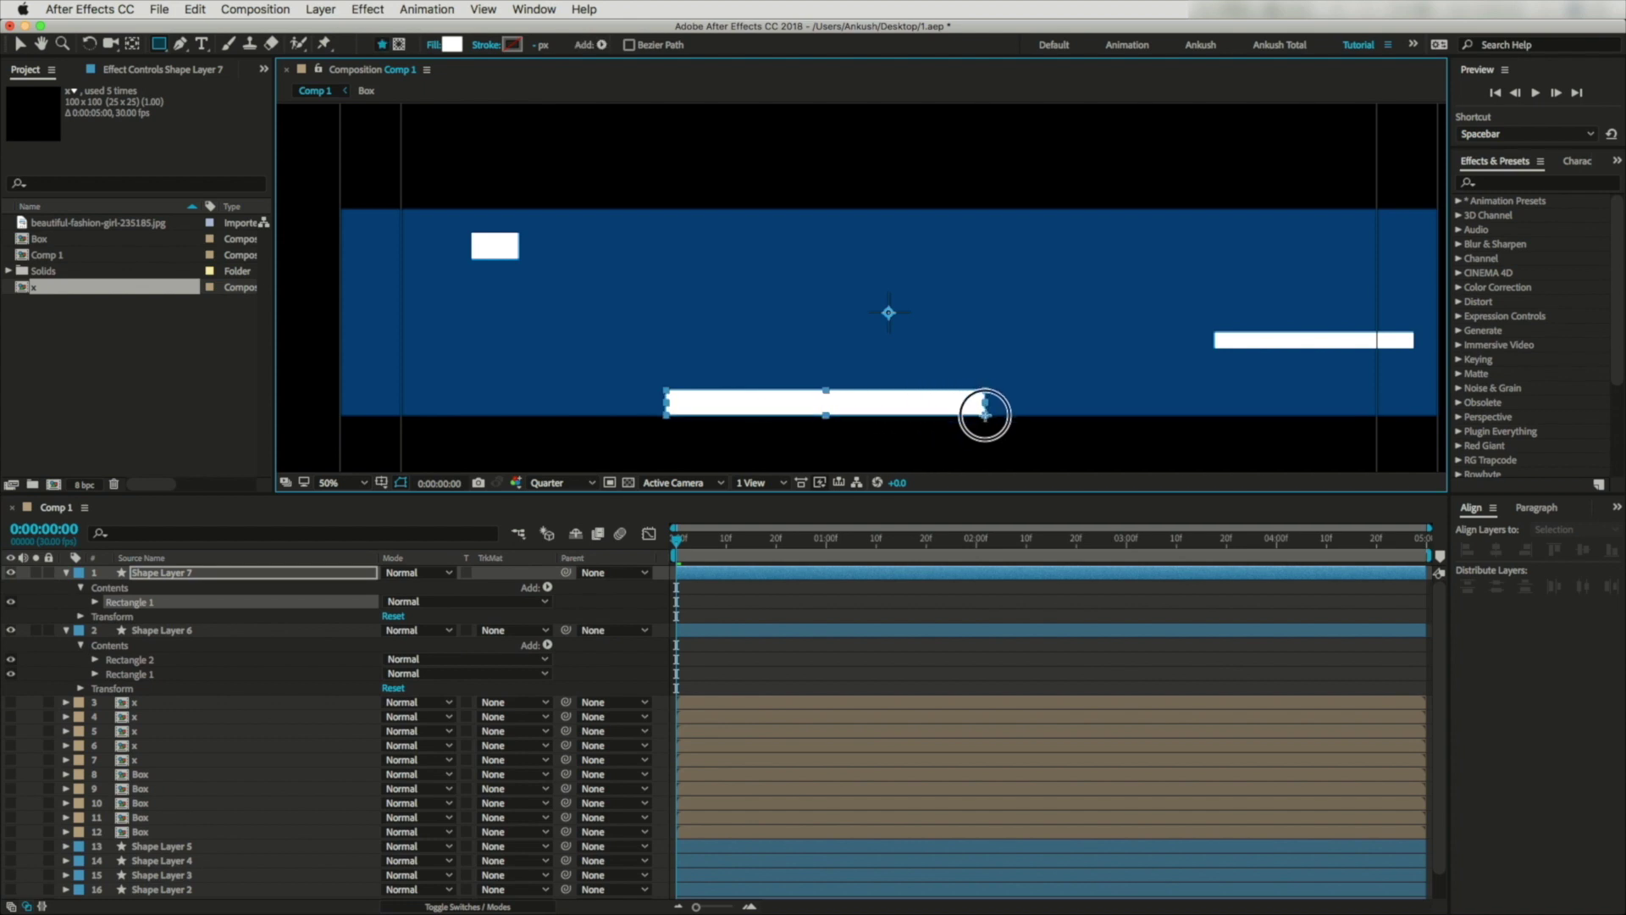
{"action": "key", "text": "u"}
{"action": "left_click", "coordinate": [233, 853]}
{"action": "left_click_drag", "start_coordinate": [951, 211], "coordinate": [1234, 226]}
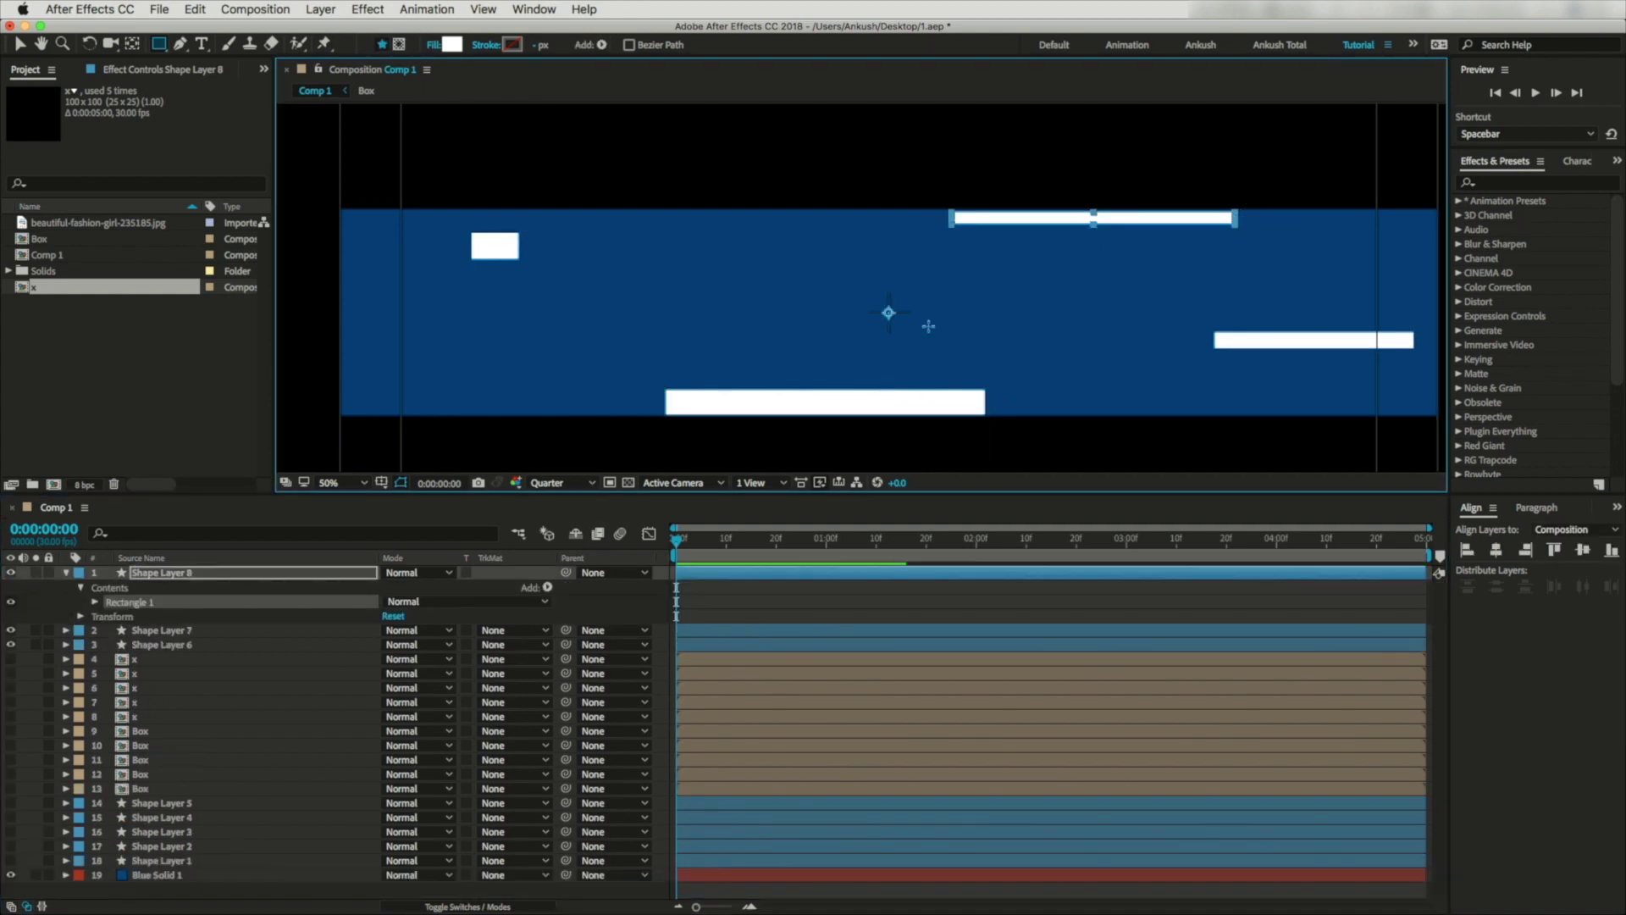
{"action": "key", "text": "F2"}
{"action": "left_click_drag", "start_coordinate": [366, 399], "coordinate": [397, 414]}
Add a shape layer with a block left of centre and a thin right-edge bar, and another with upper-left and lower-right corner bars.
{"action": "left_click_drag", "start_coordinate": [678, 253], "coordinate": [739, 327]}
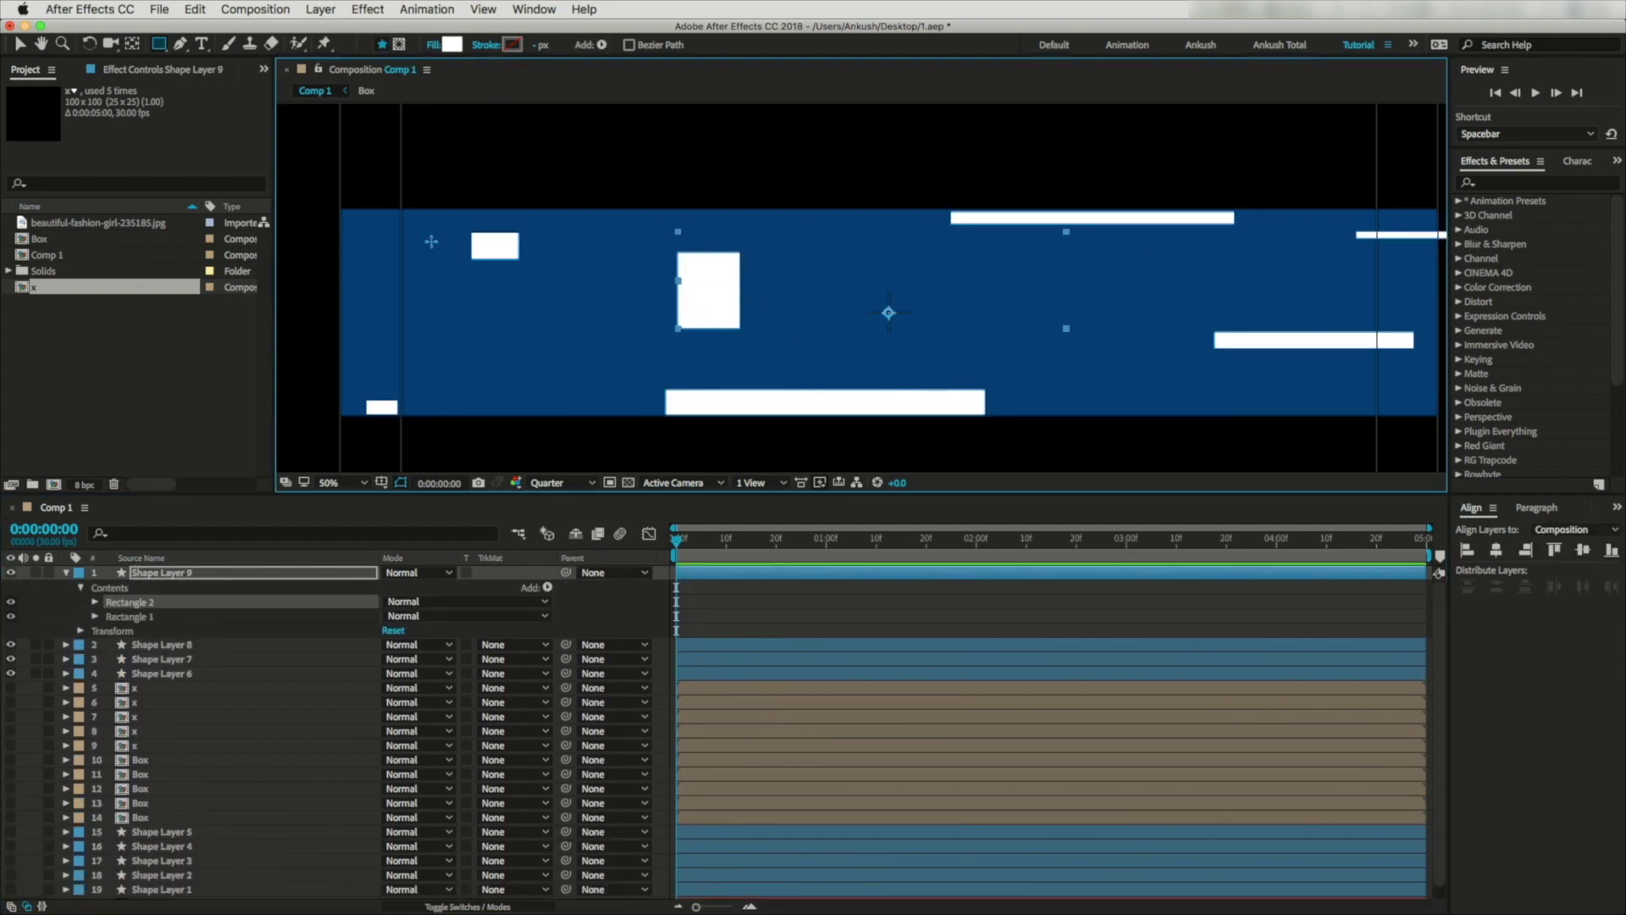
{"action": "key", "text": "F2"}
{"action": "left_click_drag", "start_coordinate": [330, 196], "coordinate": [421, 213]}
{"action": "left_click_drag", "start_coordinate": [1260, 394], "coordinate": [1445, 409]}
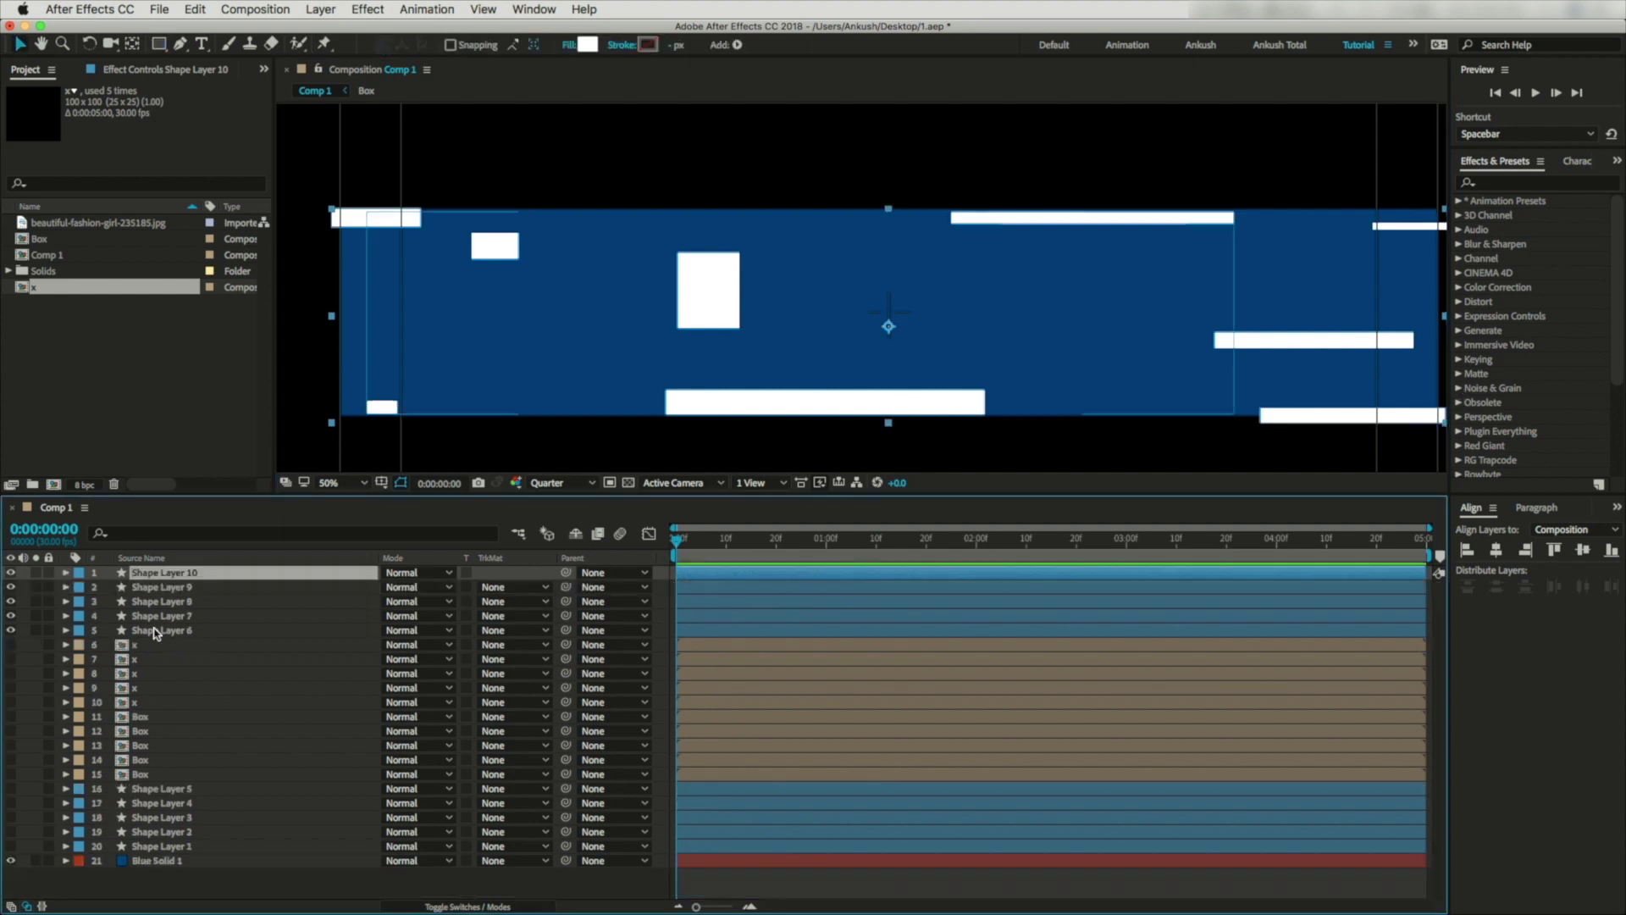
Apply the Venetian Blinds effect to Shape Layers 6 to 10 with Transition Completion at 50%.
{"action": "left_click", "coordinate": [154, 630], "text": "shift"}
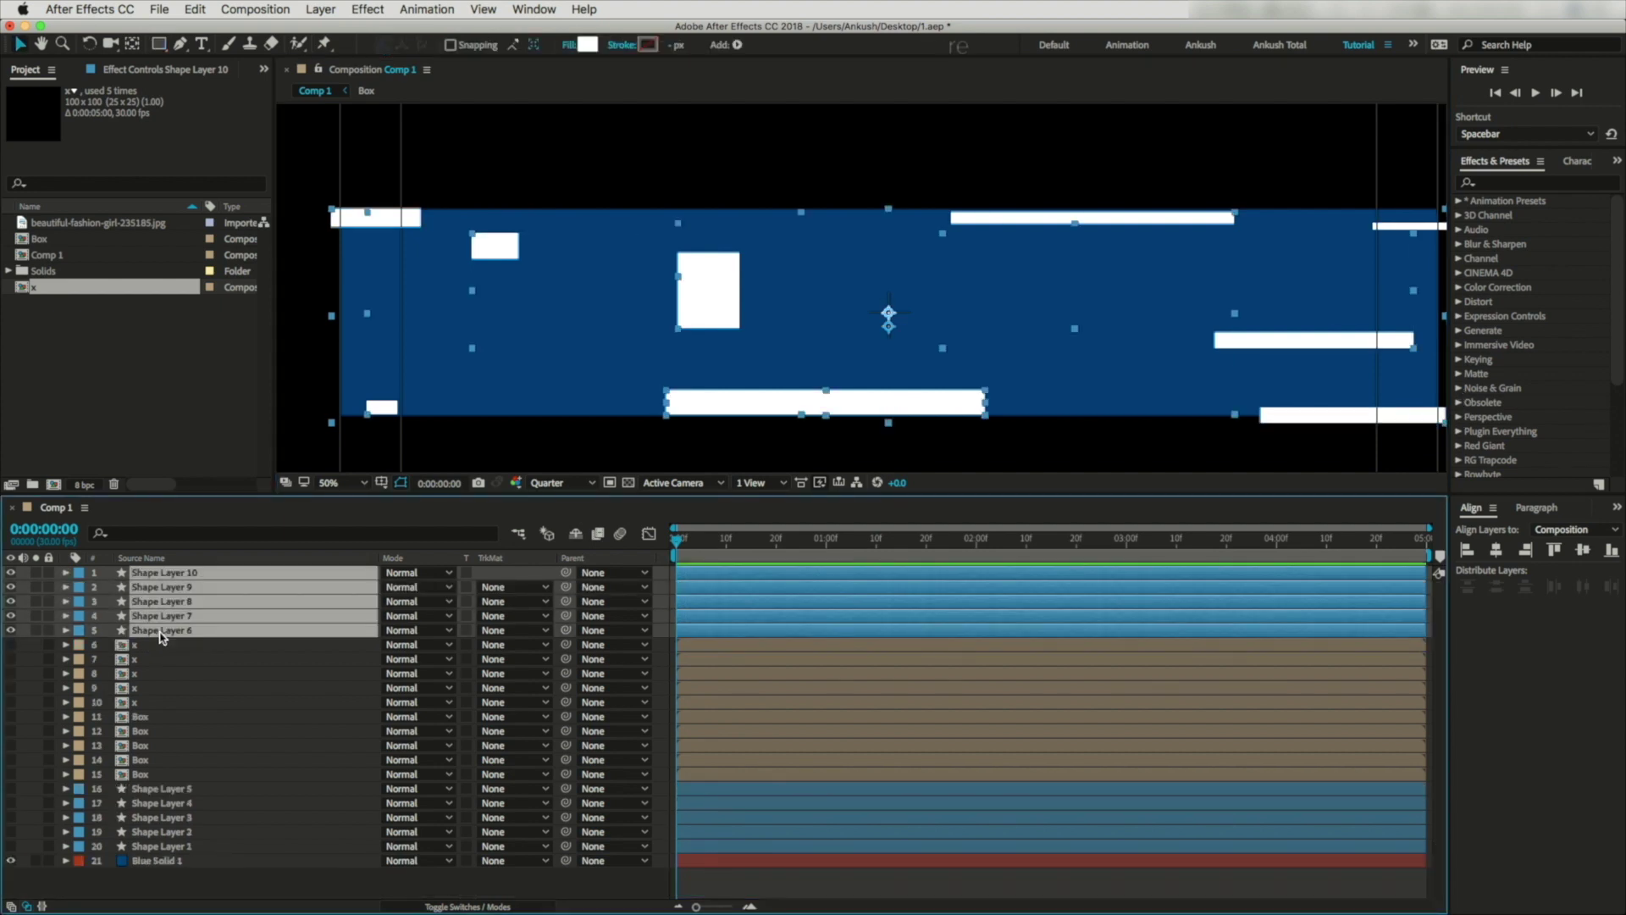
{"action": "left_click", "coordinate": [1510, 182]}
{"action": "type", "text": "venet"}
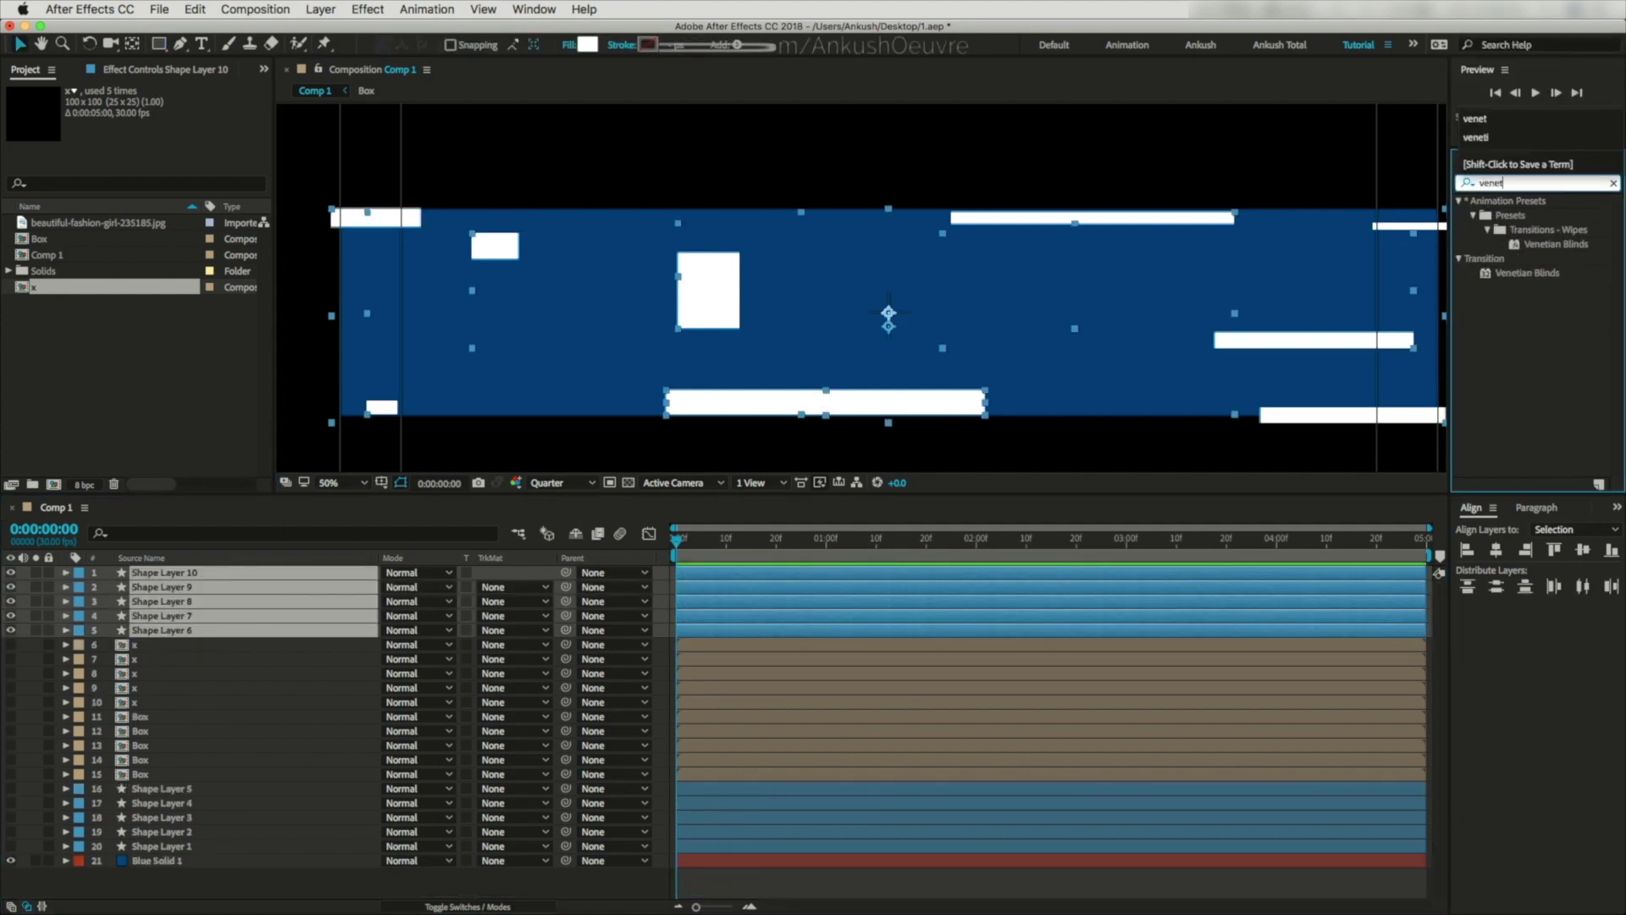
{"action": "double_click", "coordinate": [1522, 280]}
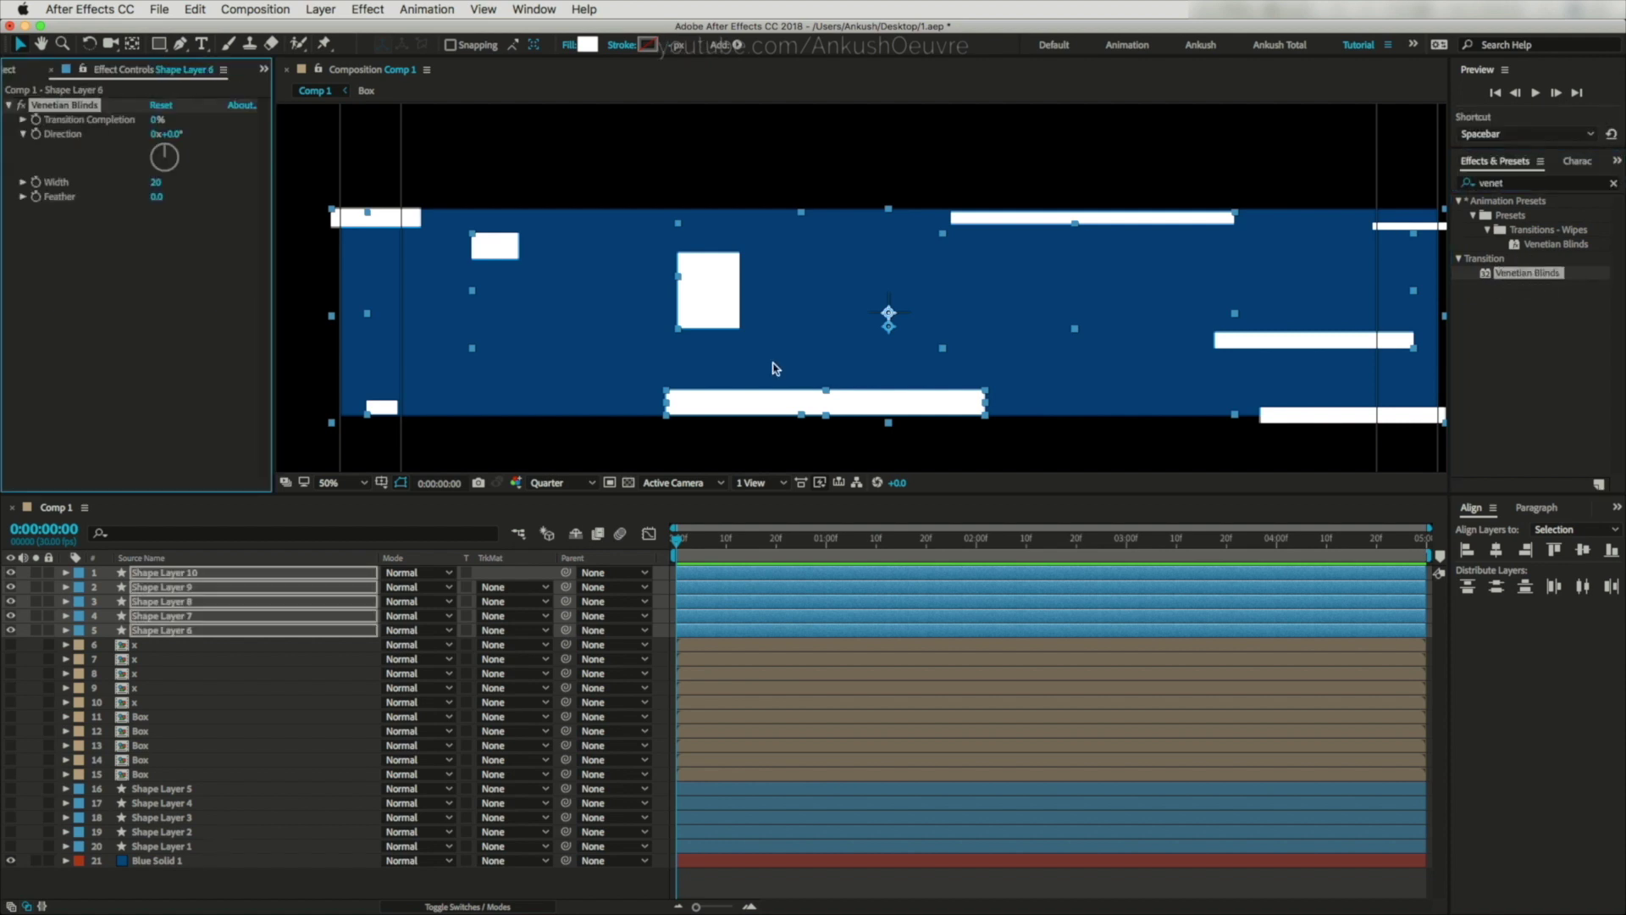
{"action": "left_click", "coordinate": [157, 119]}
{"action": "key", "text": "Return"}
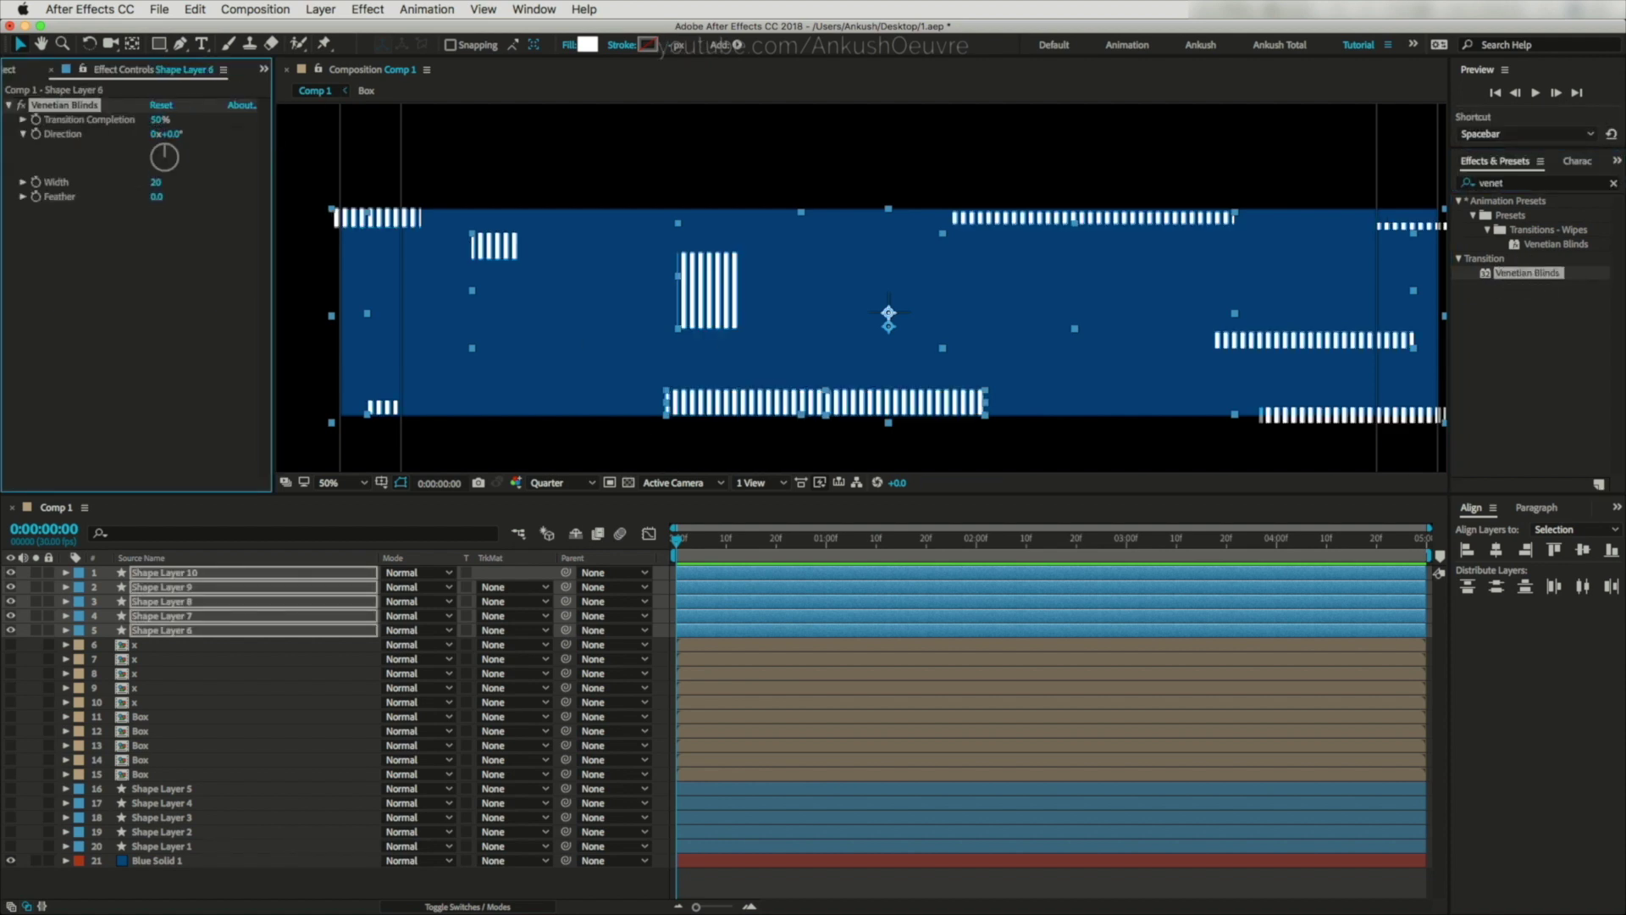
Try a Venetian Blinds Width of 3 on the five shape layers, and change it to 5.
{"action": "left_click", "coordinate": [156, 182]}
{"action": "type", "text": "3"}
{"action": "key", "text": "Return"}
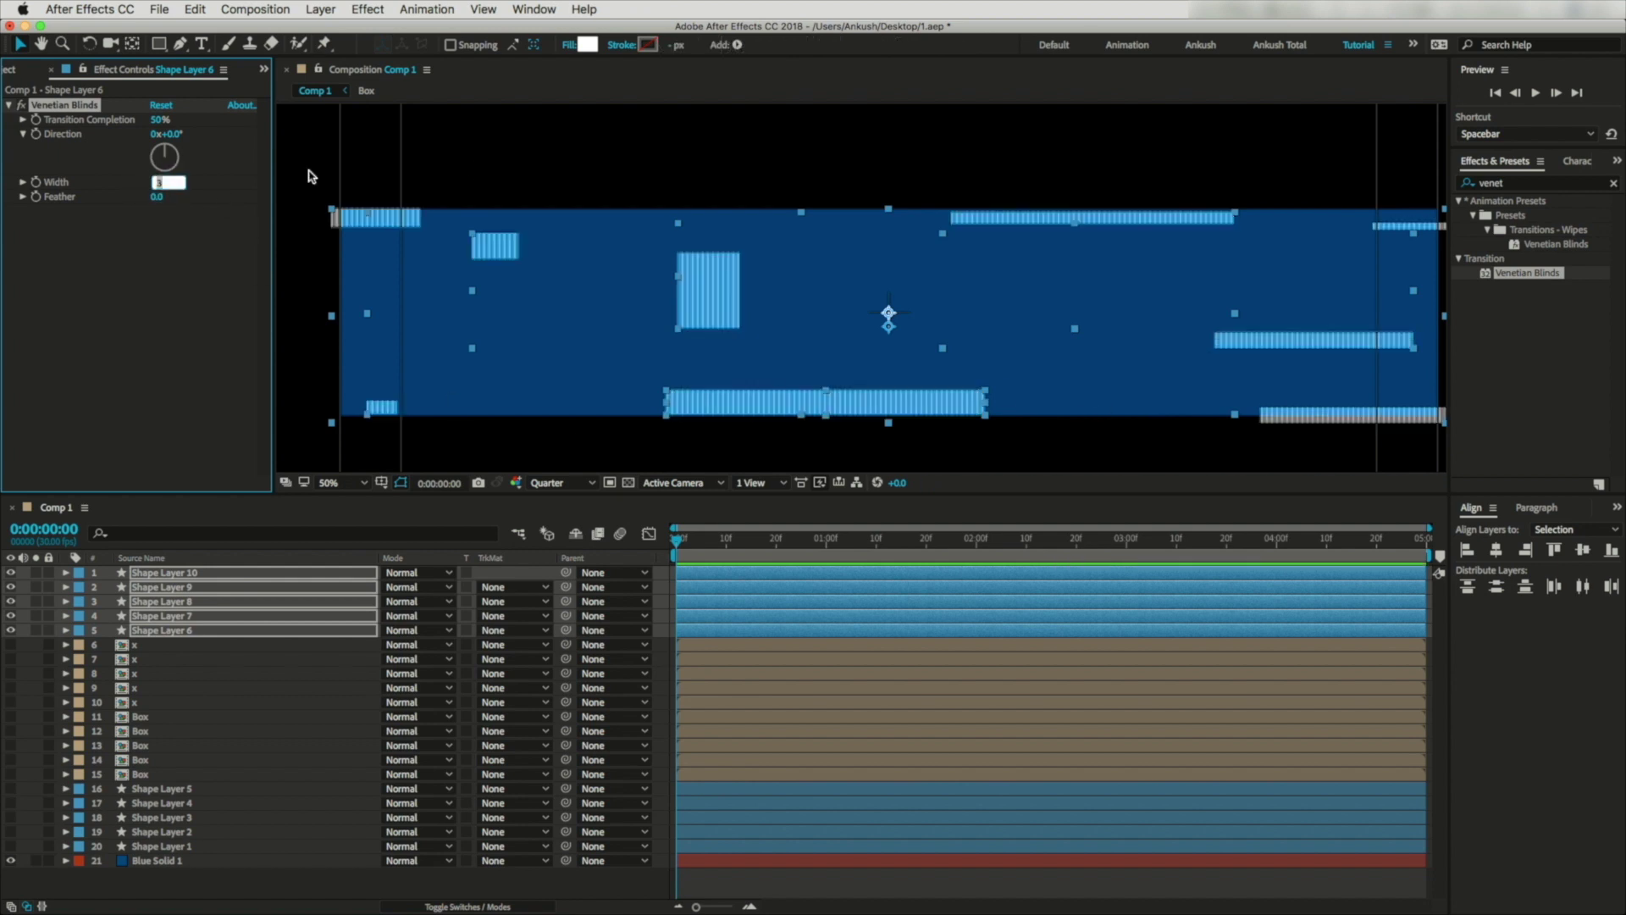
{"action": "type", "text": "5"}
{"action": "key", "text": "Return"}
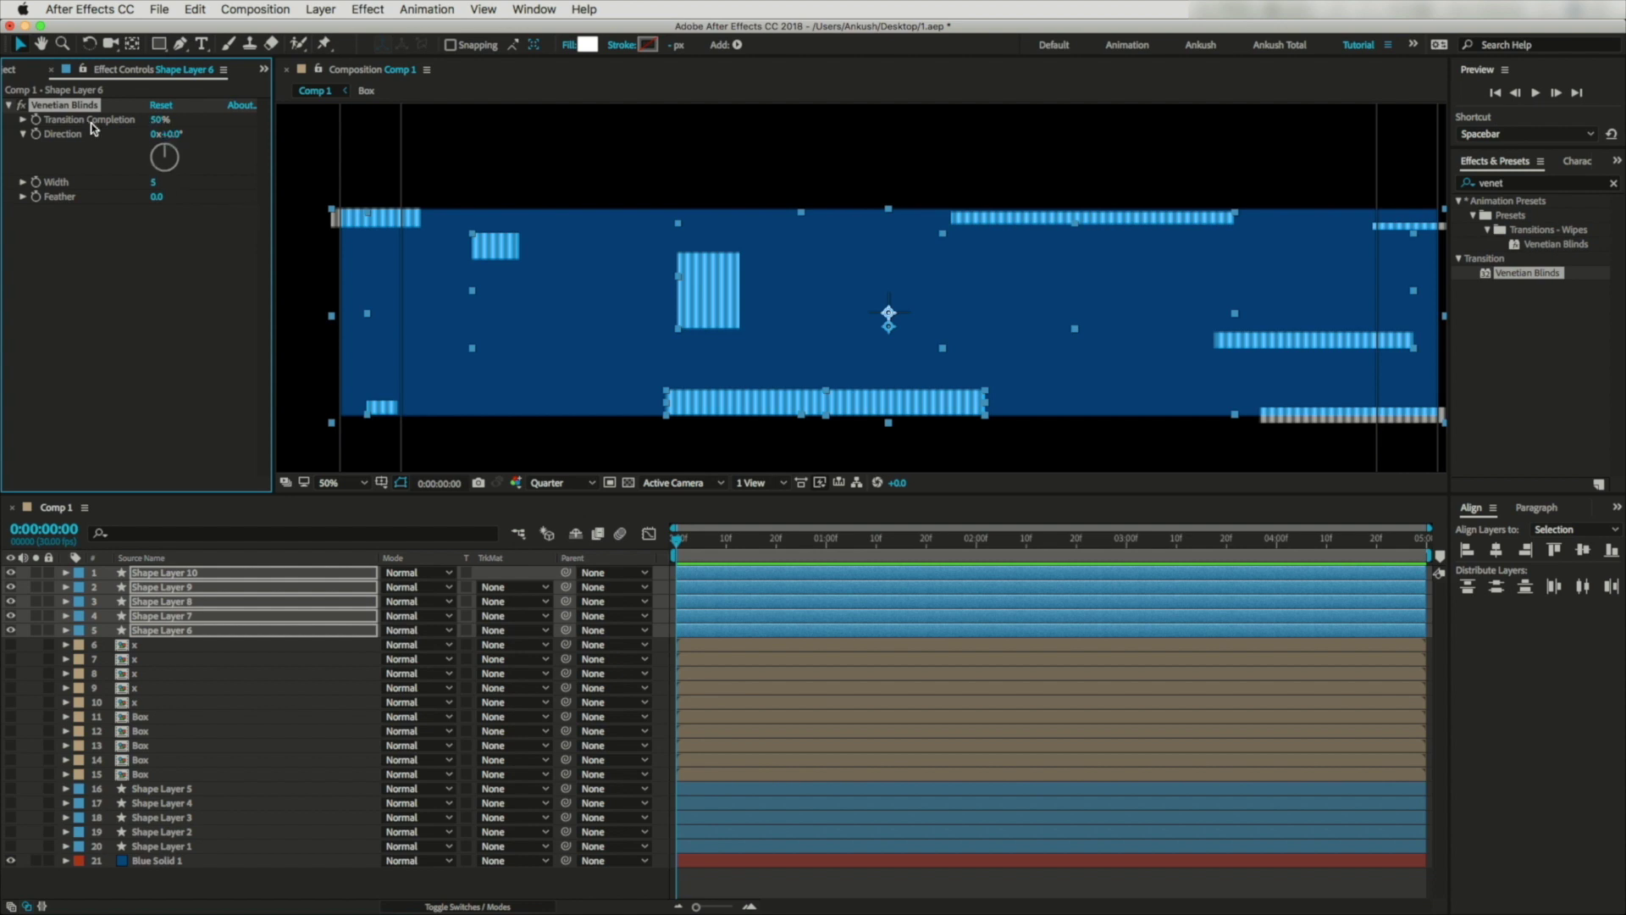
Duplicate Venetian Blinds on Shape Layer 6 and set the copy's Direction to 90°.
{"action": "left_click", "coordinate": [78, 109]}
{"action": "key", "text": "super+d"}
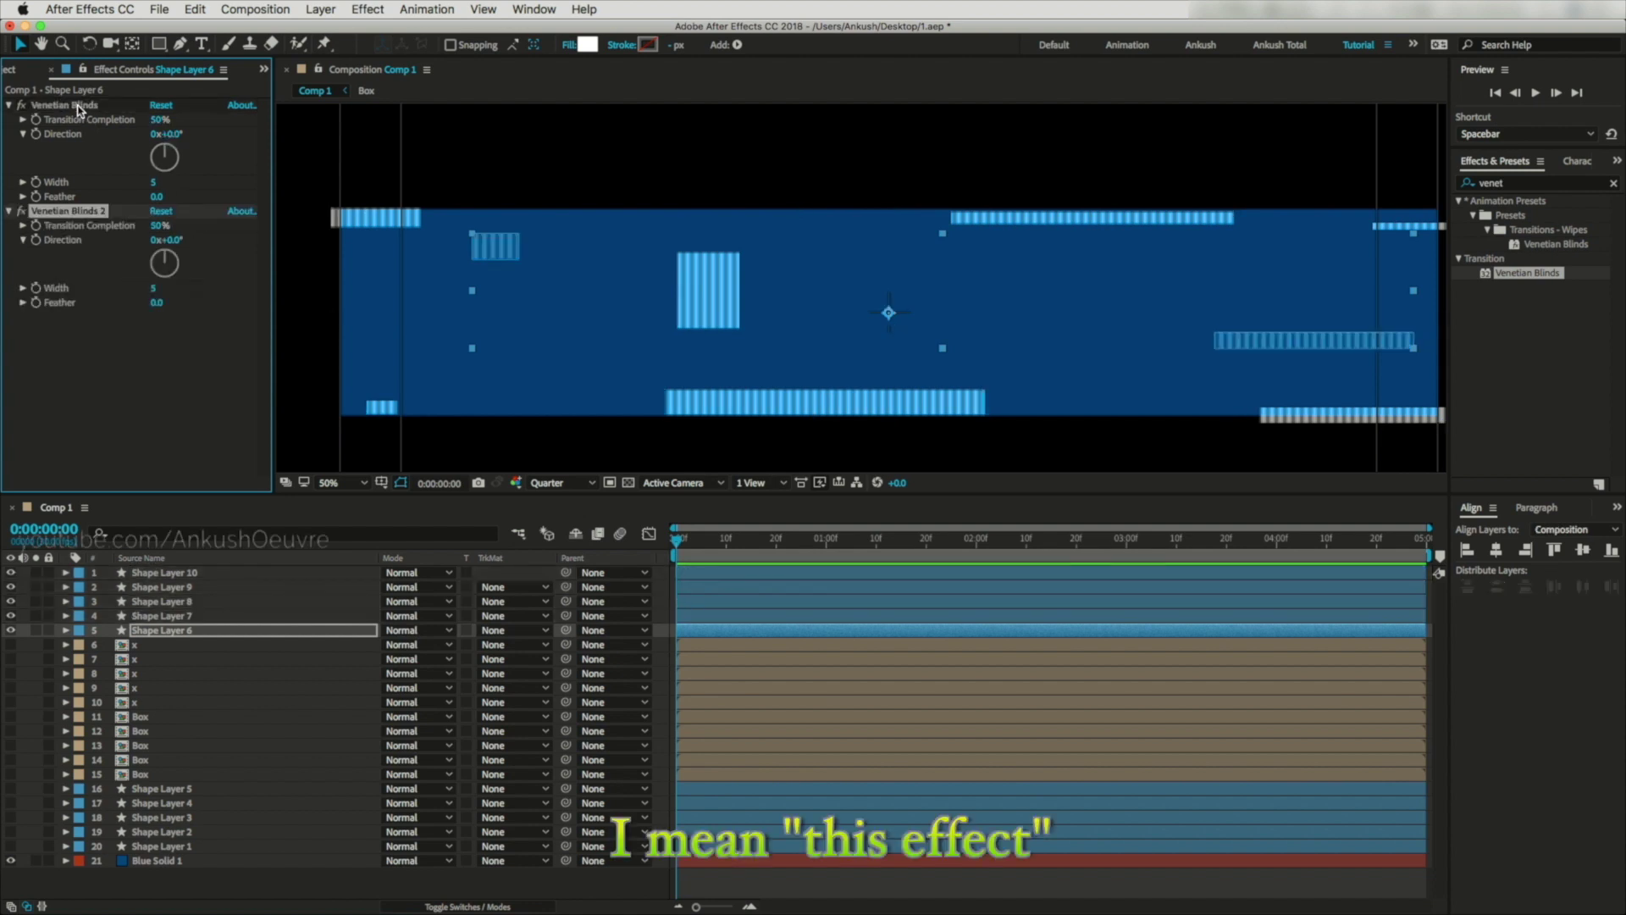
{"action": "left_click", "coordinate": [174, 242]}
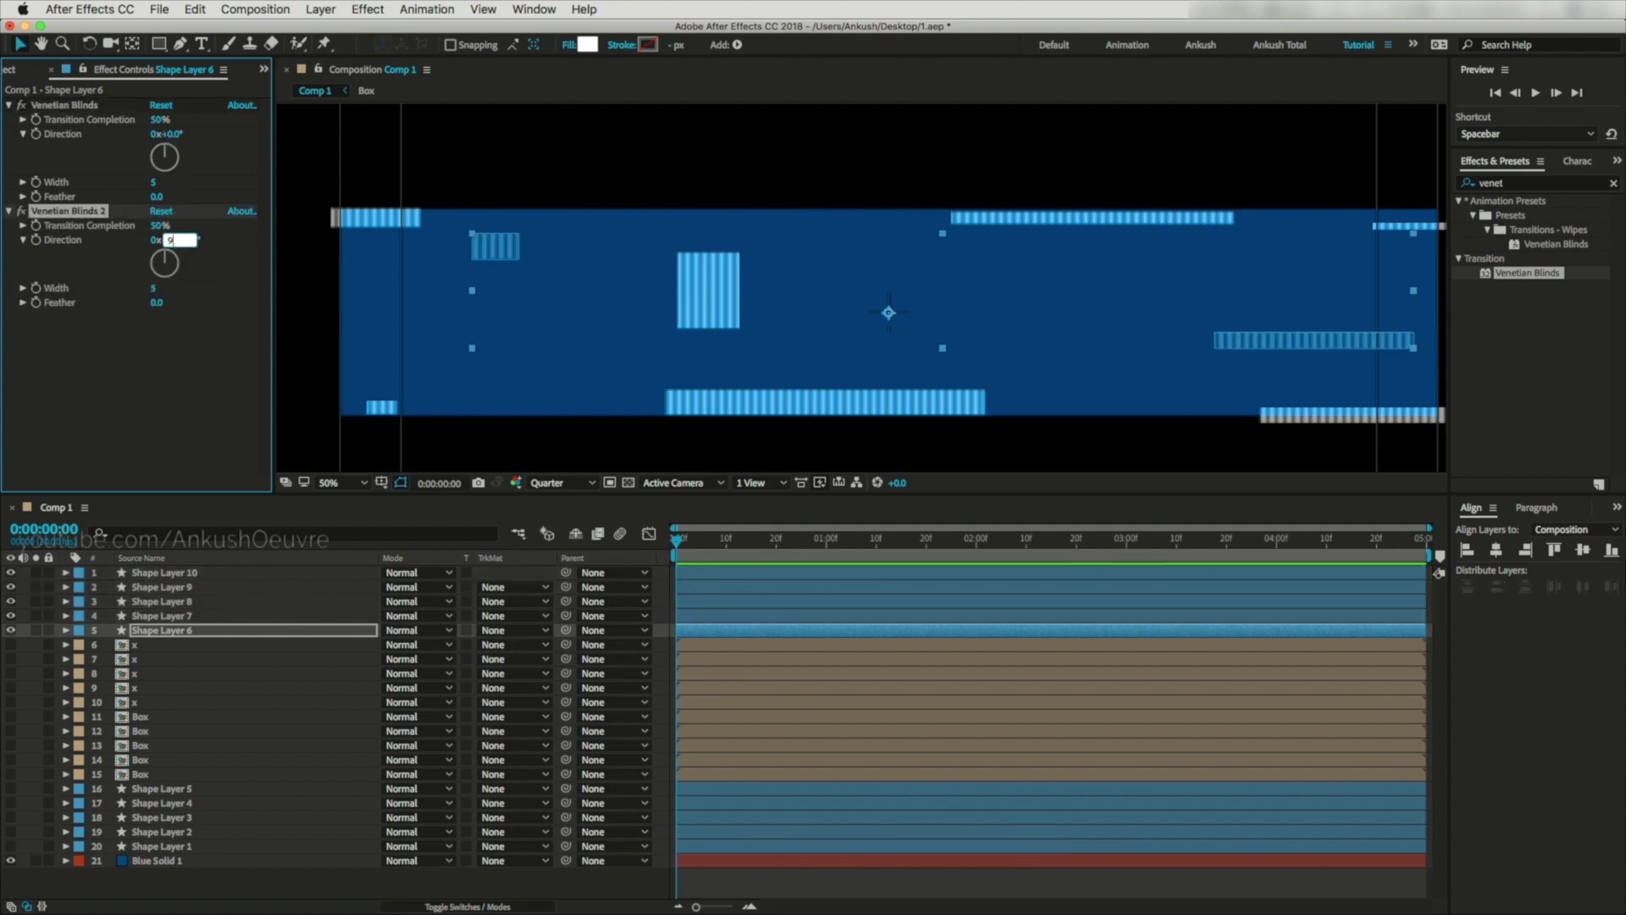
{"action": "left_click", "coordinate": [41, 290]}
Copy both Venetian Blinds effects from Shape Layer 6 to Shape Layers 7, 8, 9 and 10.
{"action": "left_click", "coordinate": [70, 213]}
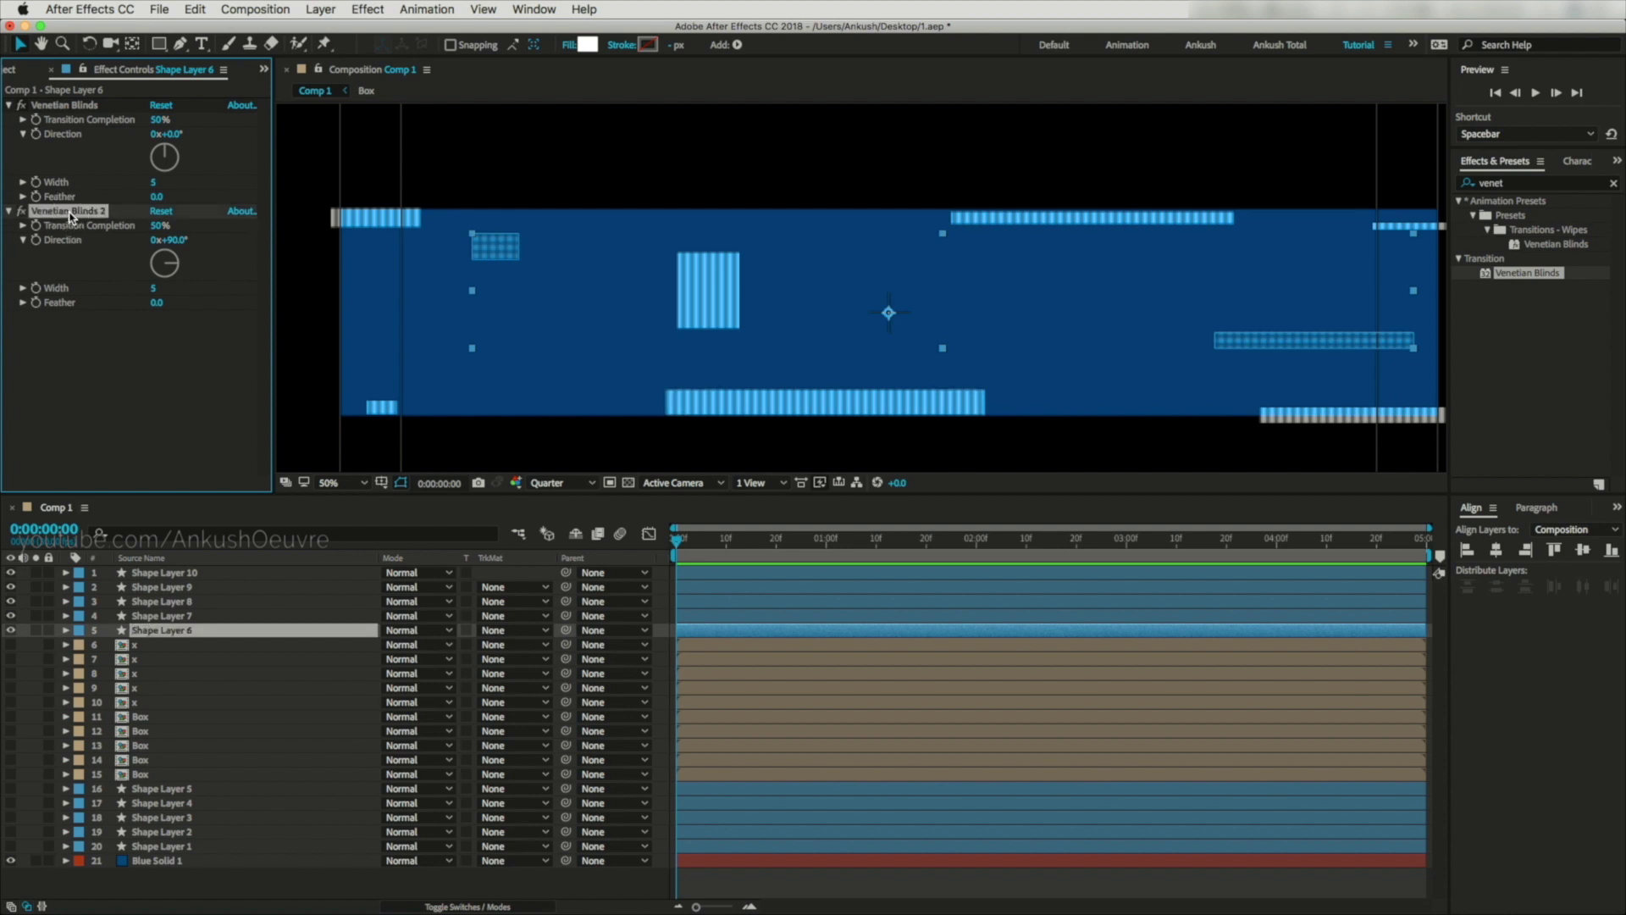
{"action": "left_click", "coordinate": [49, 108], "text": "shift"}
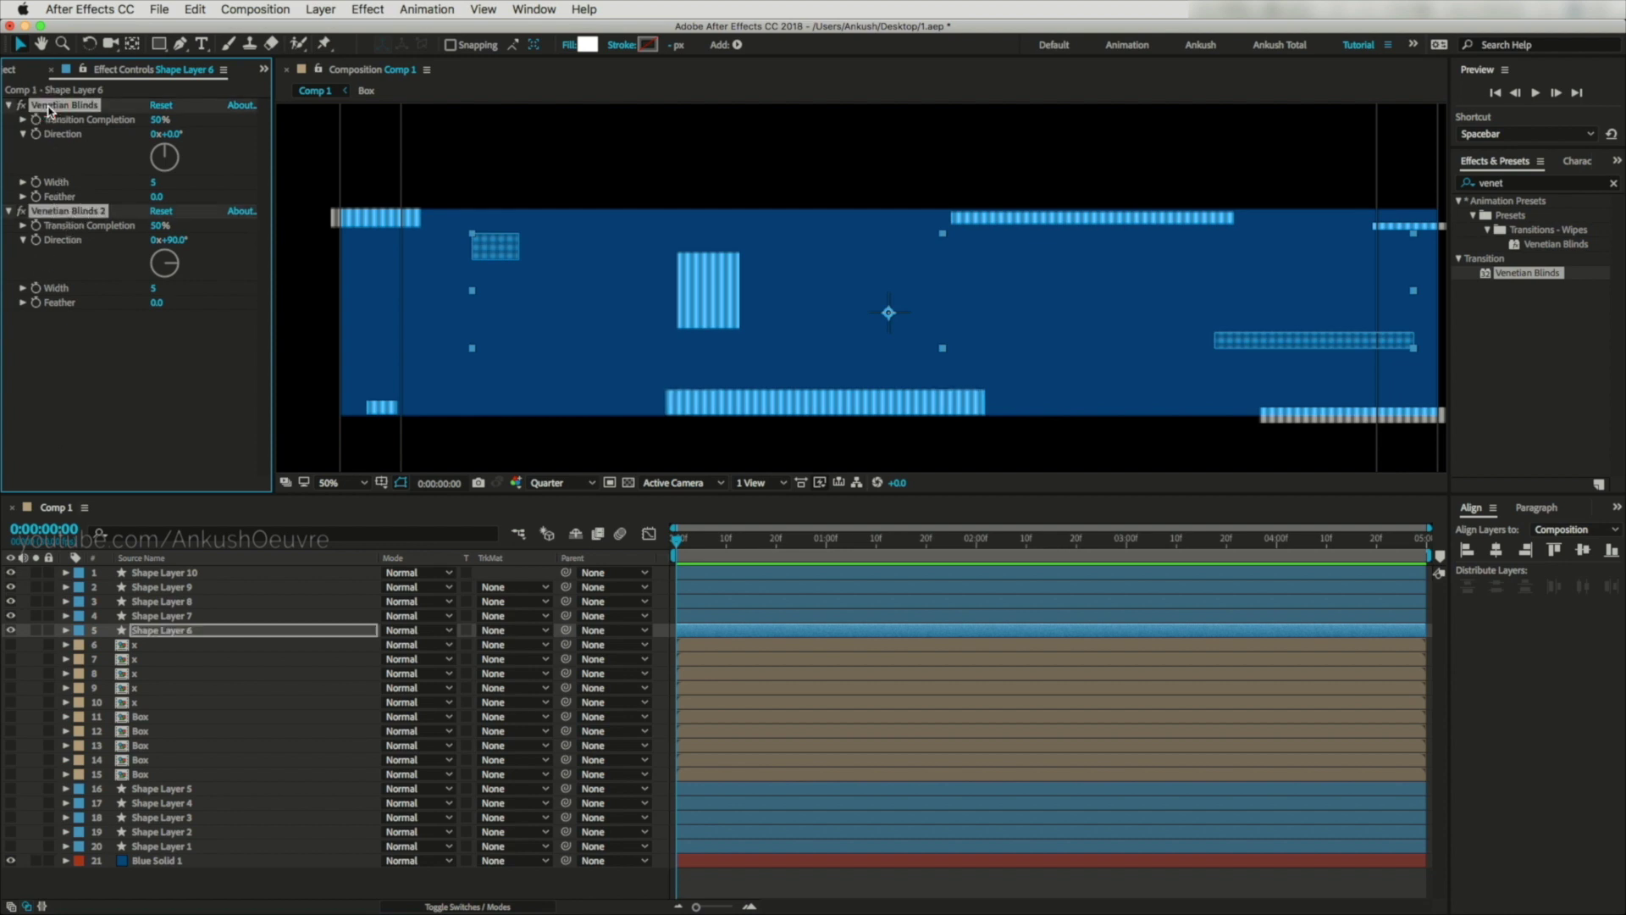
{"action": "key", "text": "ctrl+c"}
{"action": "left_click", "coordinate": [161, 615]}
{"action": "key", "text": "ctrl+v"}
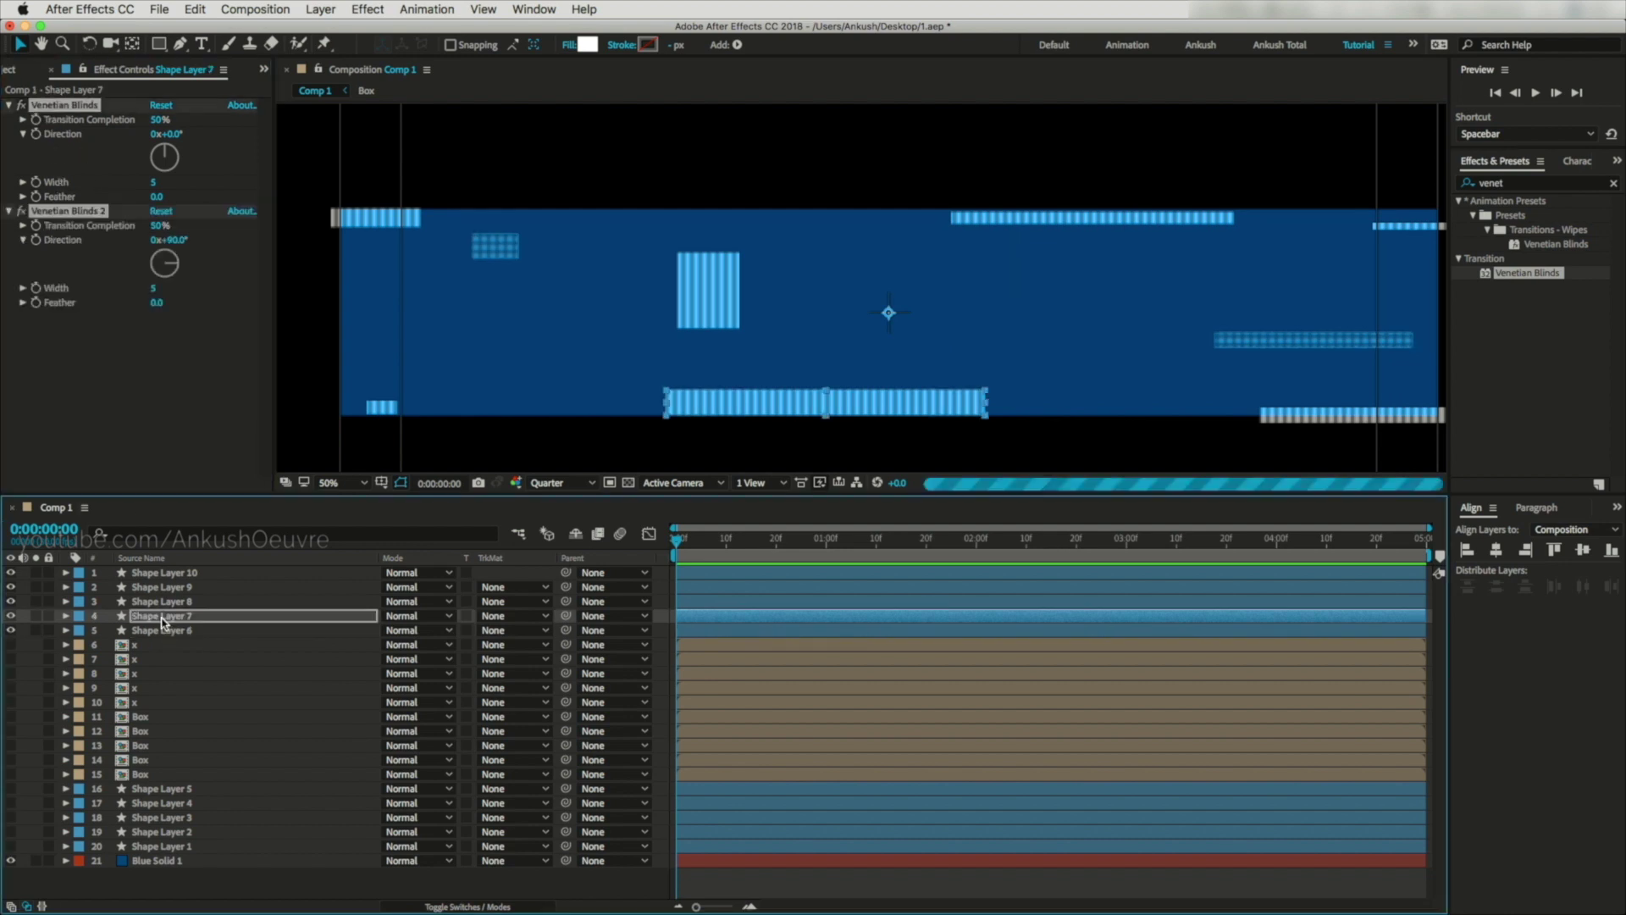
{"action": "left_click", "coordinate": [161, 601]}
{"action": "key", "text": "ctrl+v"}
{"action": "left_click", "coordinate": [168, 589]}
{"action": "key", "text": "ctrl+v"}
{"action": "left_click", "coordinate": [1343, 418]}
{"action": "key", "text": "ctrl+v"}
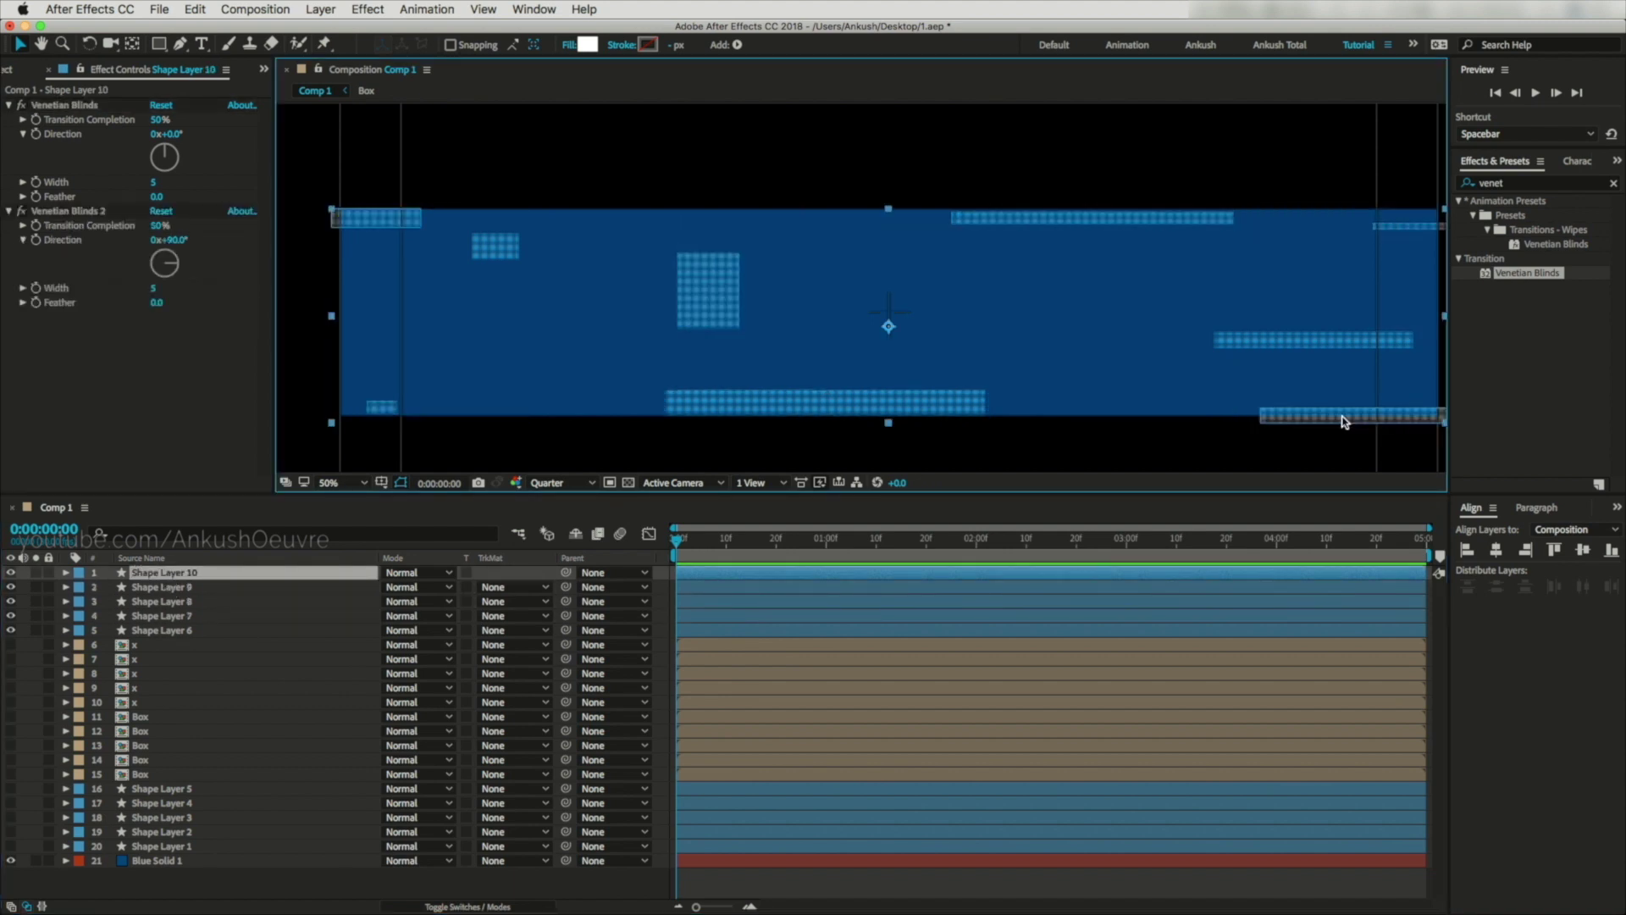
Nudge Shape Layer 10 up and left to fit its lower bar inside the band, and set both its Venetian Blinds Widths to 11.
{"action": "key", "text": "Up"}
{"action": "key", "text": "Up"}
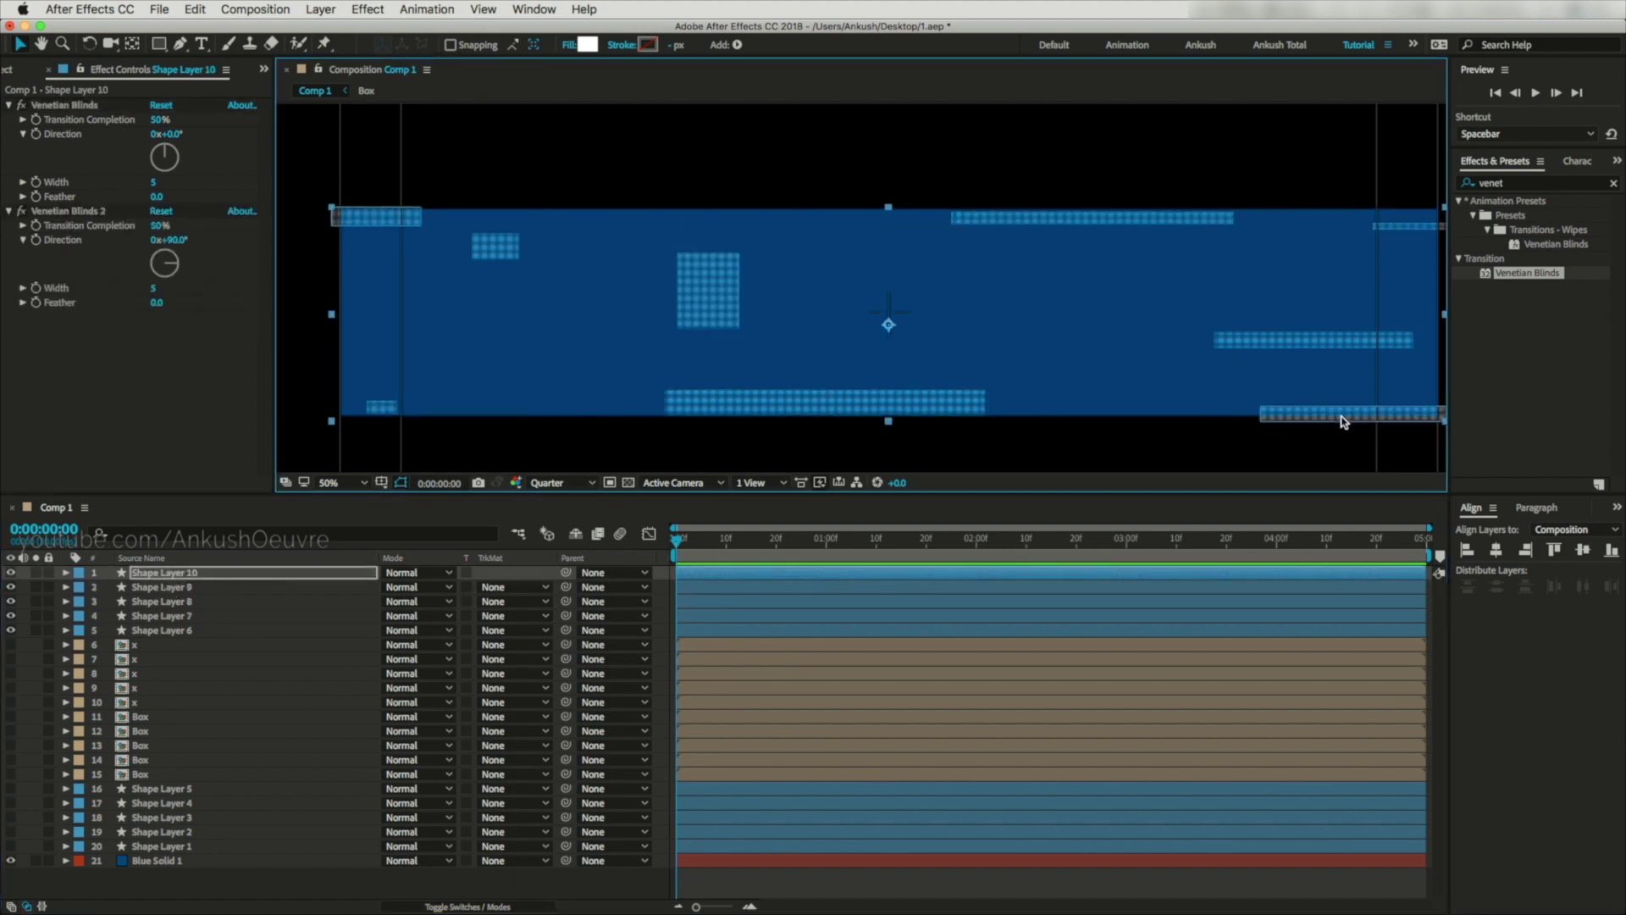
{"action": "left_click_drag", "start_coordinate": [155, 288], "coordinate": [160, 293]}
{"action": "type", "text": "1"}
{"action": "key", "text": "Return"}
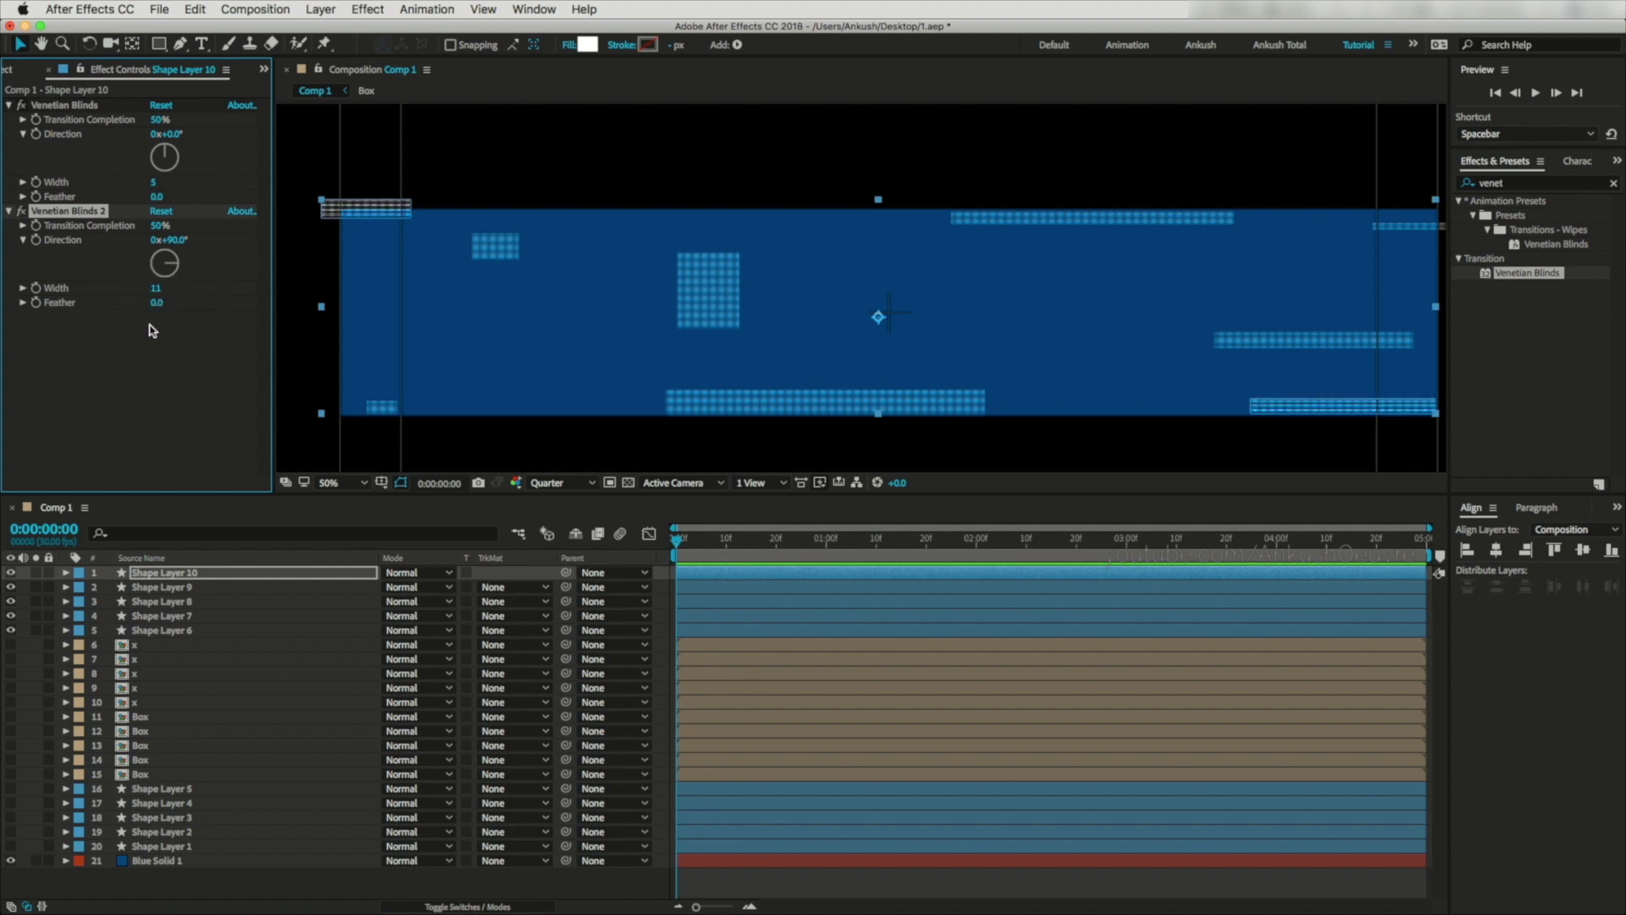
{"action": "left_click", "coordinate": [156, 184]}
{"action": "type", "text": "11"}
{"action": "key", "text": "Return"}
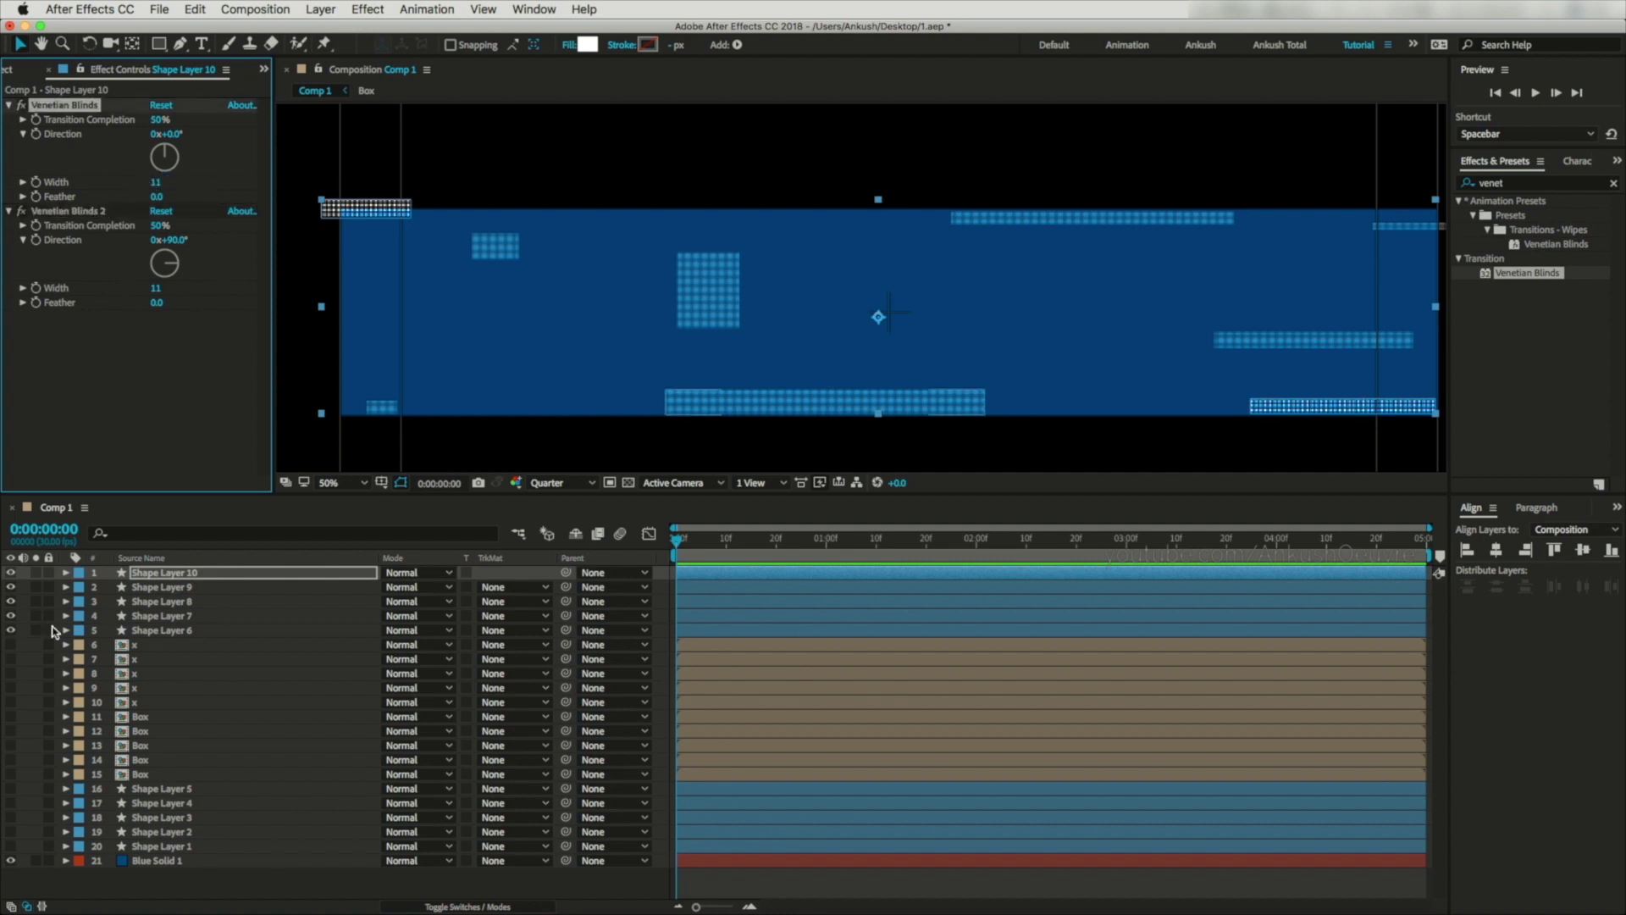
Set the Width of both Venetian Blinds effects on Shape Layer 9 to 11.
{"action": "left_click", "coordinate": [165, 587]}
{"action": "left_click", "coordinate": [156, 183]}
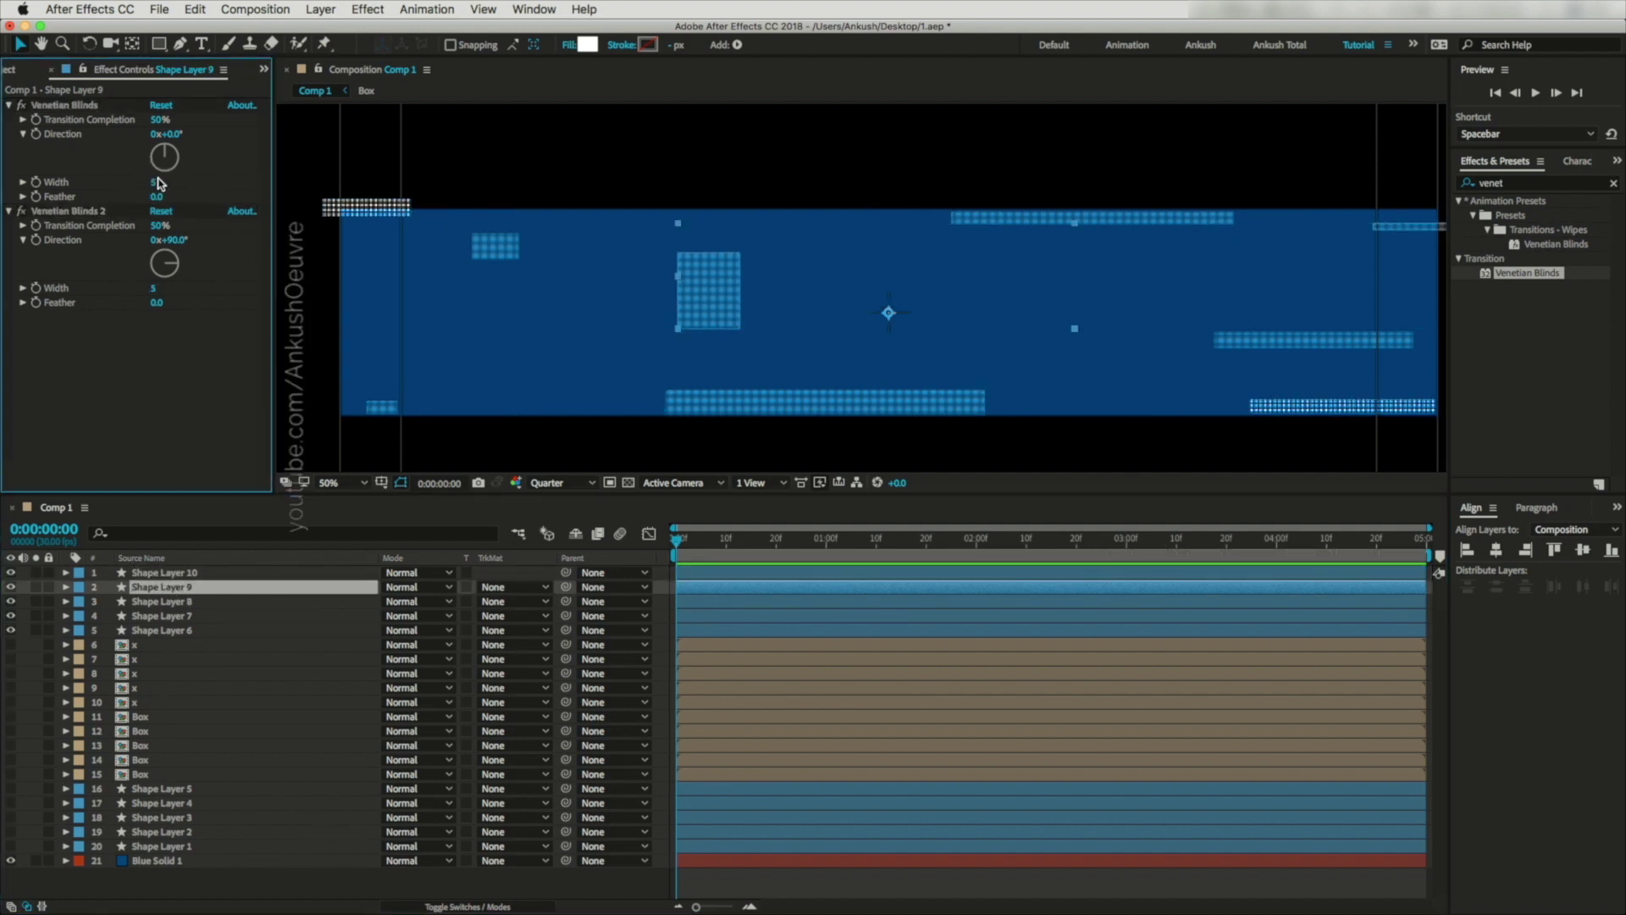
{"action": "type", "text": "11"}
{"action": "key", "text": "Tab"}
{"action": "key", "text": "Tab"}
{"action": "key", "text": "Tab"}
{"action": "key", "text": "Tab"}
{"action": "key", "text": "Tab"}
{"action": "key", "text": "Tab"}
{"action": "key", "text": "shift+Tab"}
{"action": "type", "text": "11"}
{"action": "key", "text": "Return"}
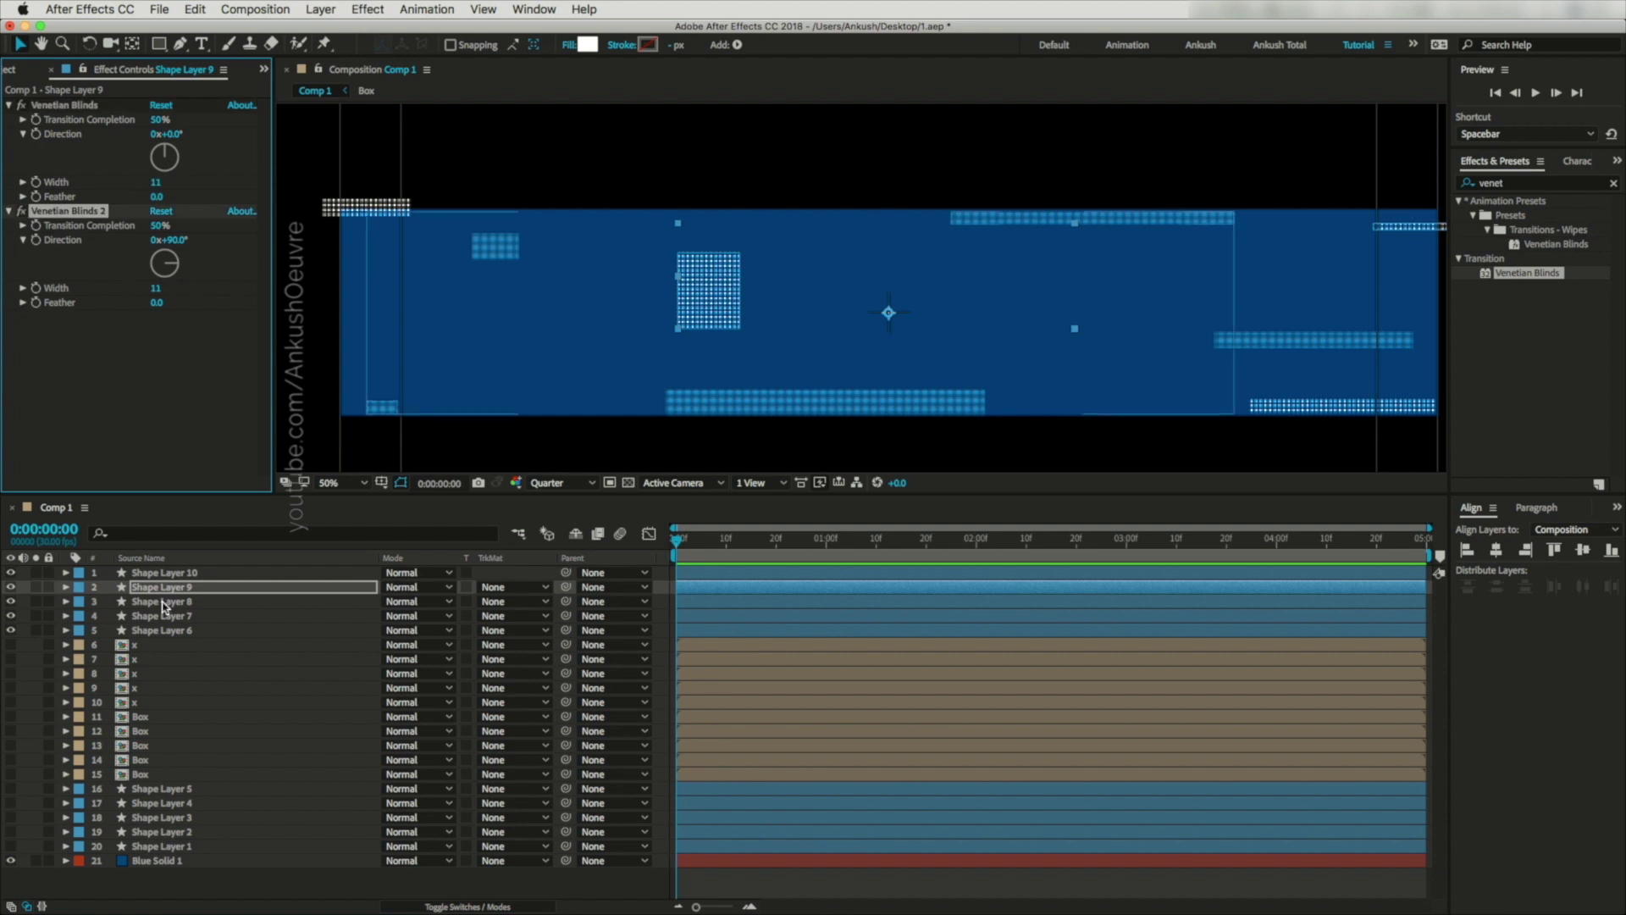
Copy both Venetian Blinds effects from Shape Layer 9 to Shape Layers 8, 7 and 6.
{"action": "left_click", "coordinate": [163, 601]}
{"action": "left_click", "coordinate": [147, 586]}
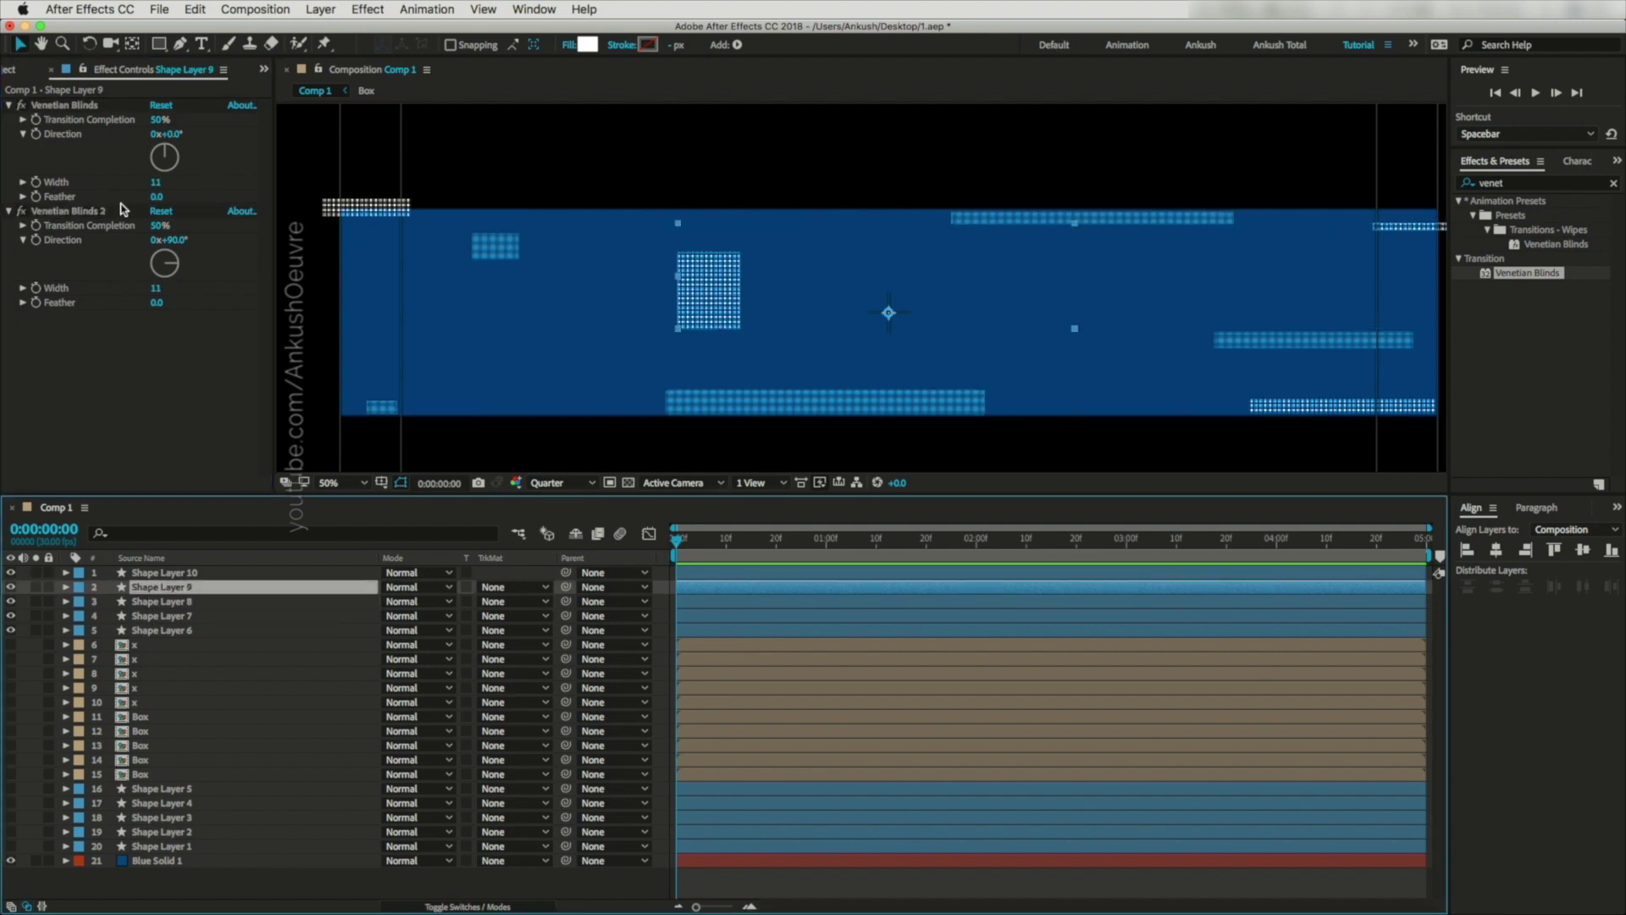
{"action": "left_click", "coordinate": [78, 106]}
{"action": "left_click", "coordinate": [69, 214], "text": "shift"}
{"action": "key", "text": "super+c"}
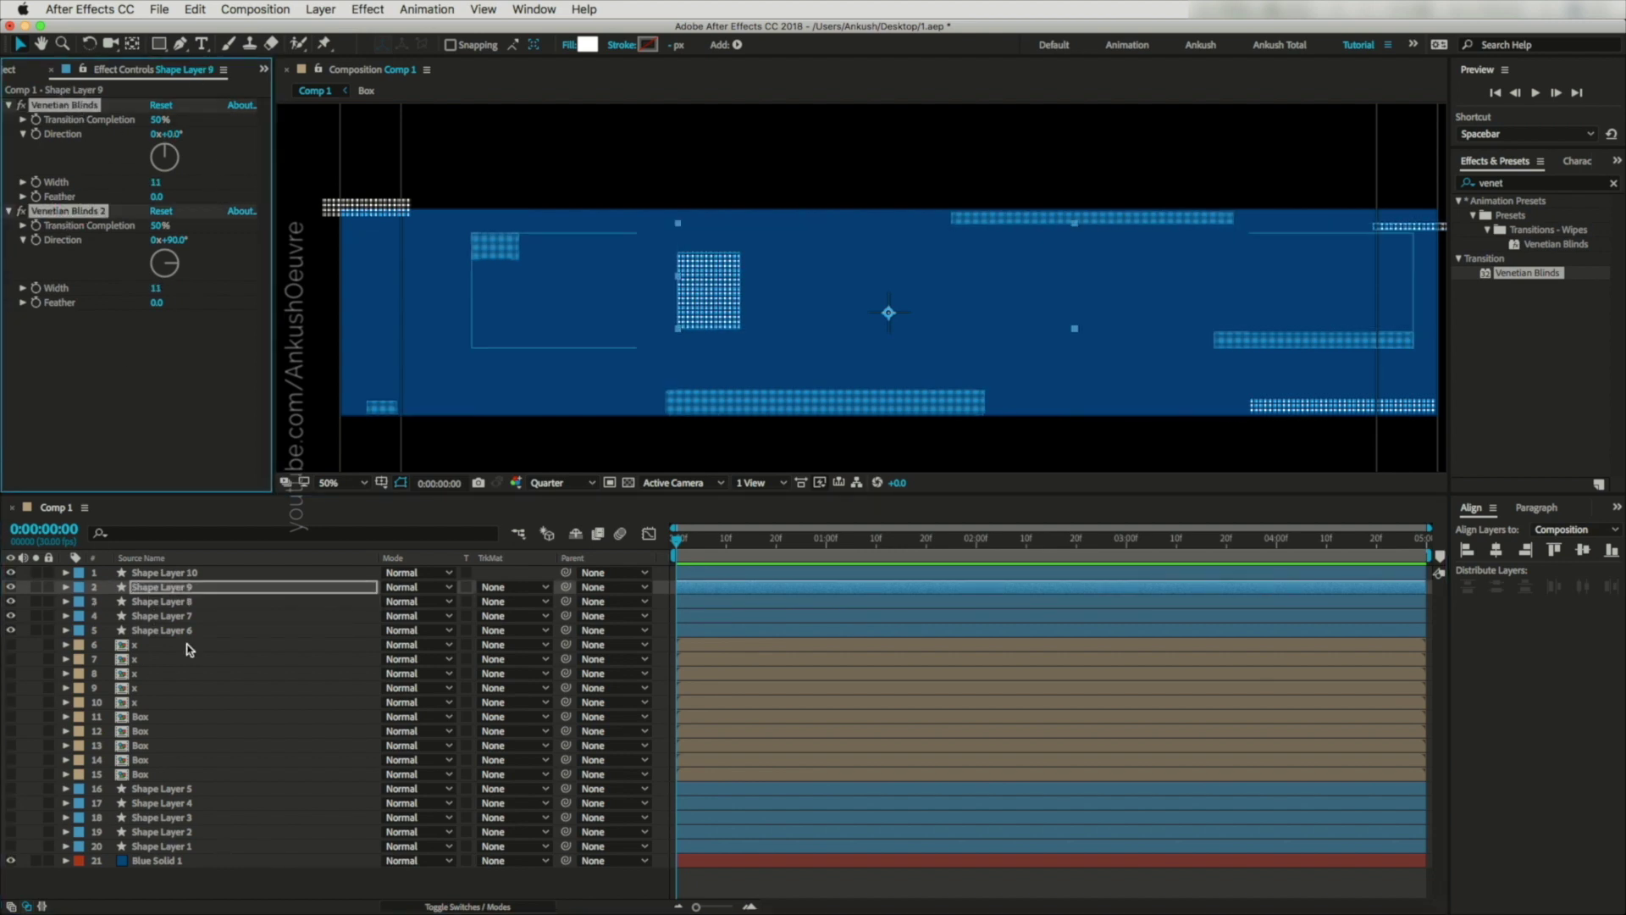
{"action": "left_click", "coordinate": [161, 601]}
{"action": "key", "text": "super+v"}
{"action": "left_click", "coordinate": [175, 617]}
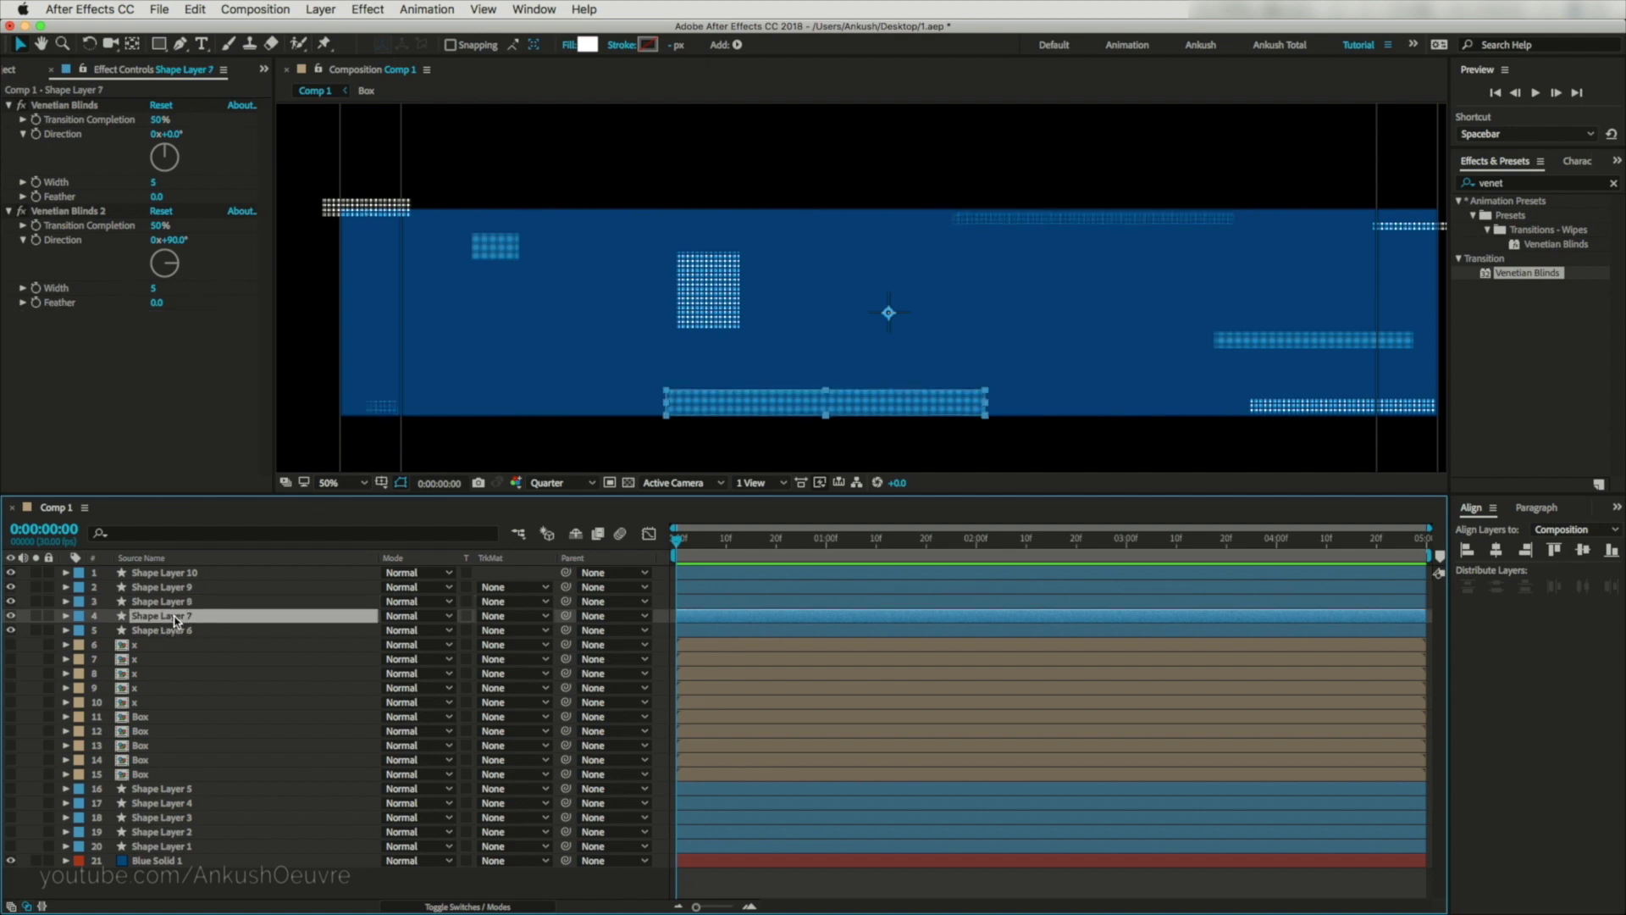
{"action": "key", "text": "super+v"}
{"action": "left_click", "coordinate": [172, 631]}
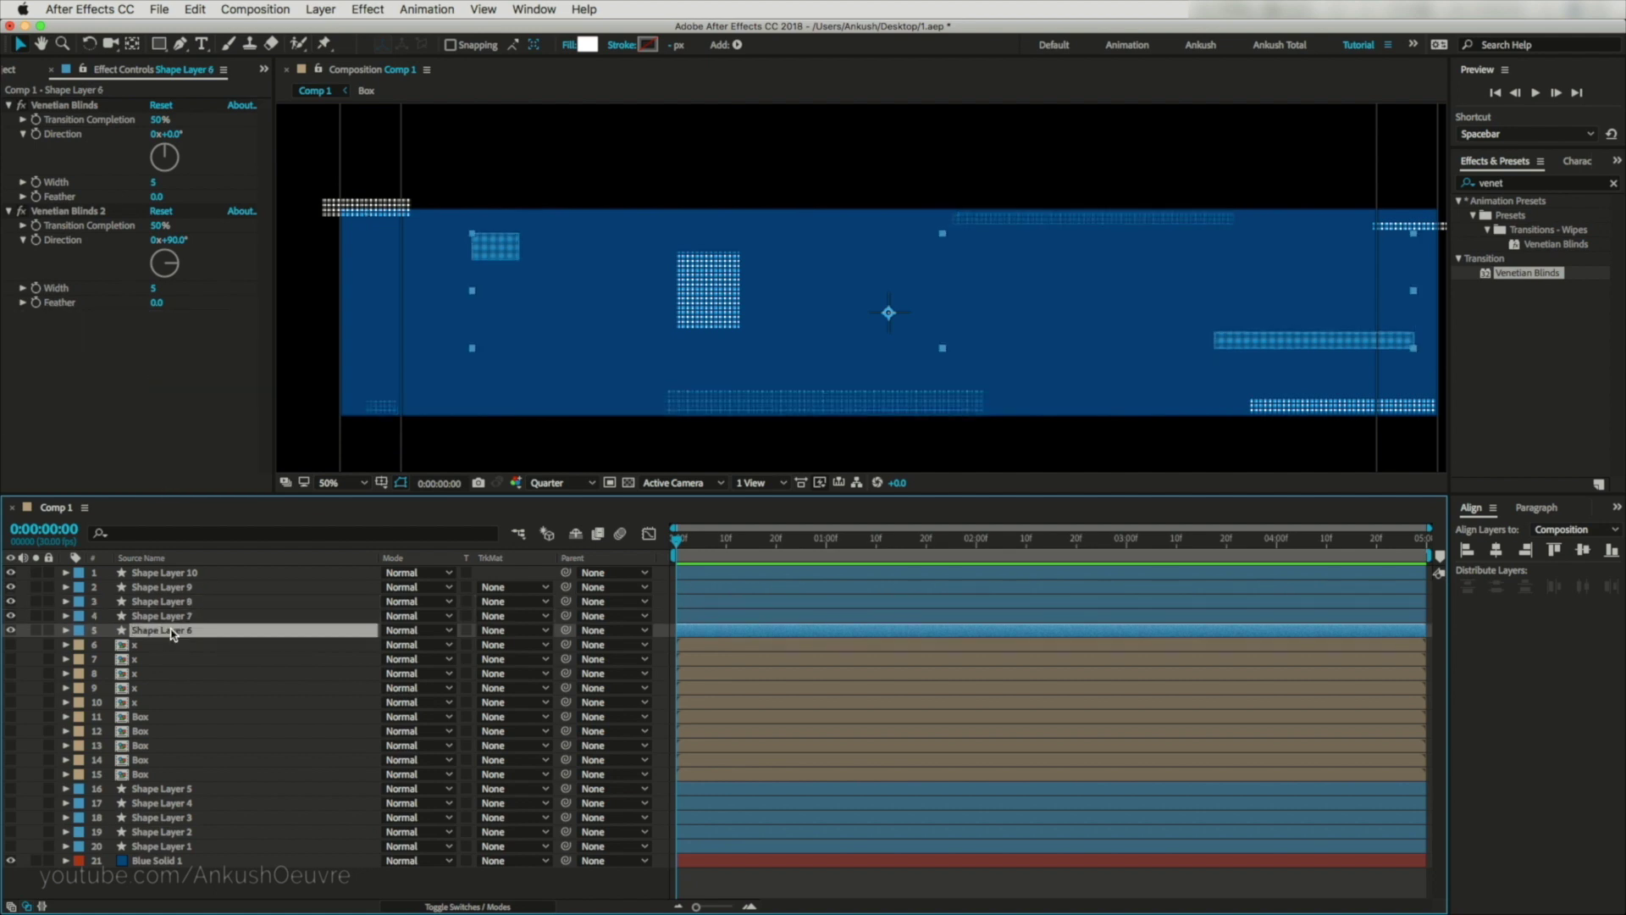
{"action": "key", "text": "super+v"}
Delete the two older Width 5 Venetian Blinds effects from Shape Layers 6, 7 and 8.
{"action": "left_click", "coordinate": [74, 212]}
{"action": "left_click", "coordinate": [82, 107], "text": "shift"}
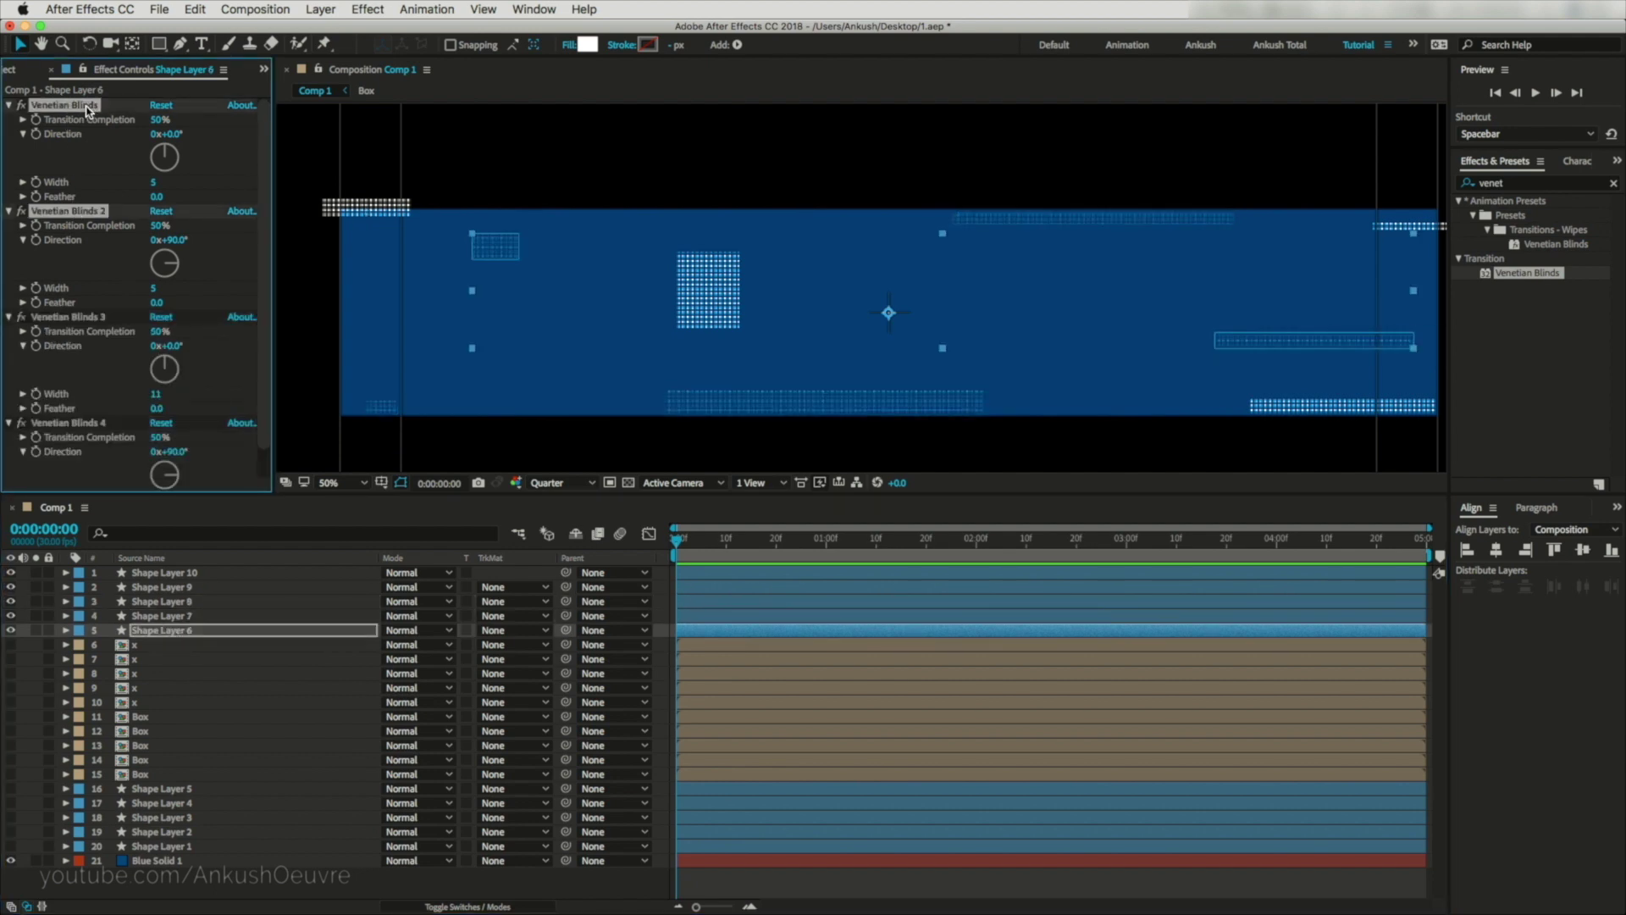
{"action": "key", "text": "Delete"}
{"action": "left_click", "coordinate": [154, 615]}
{"action": "left_click", "coordinate": [66, 105]}
{"action": "left_click", "coordinate": [70, 213], "text": "shift"}
{"action": "key", "text": "Delete"}
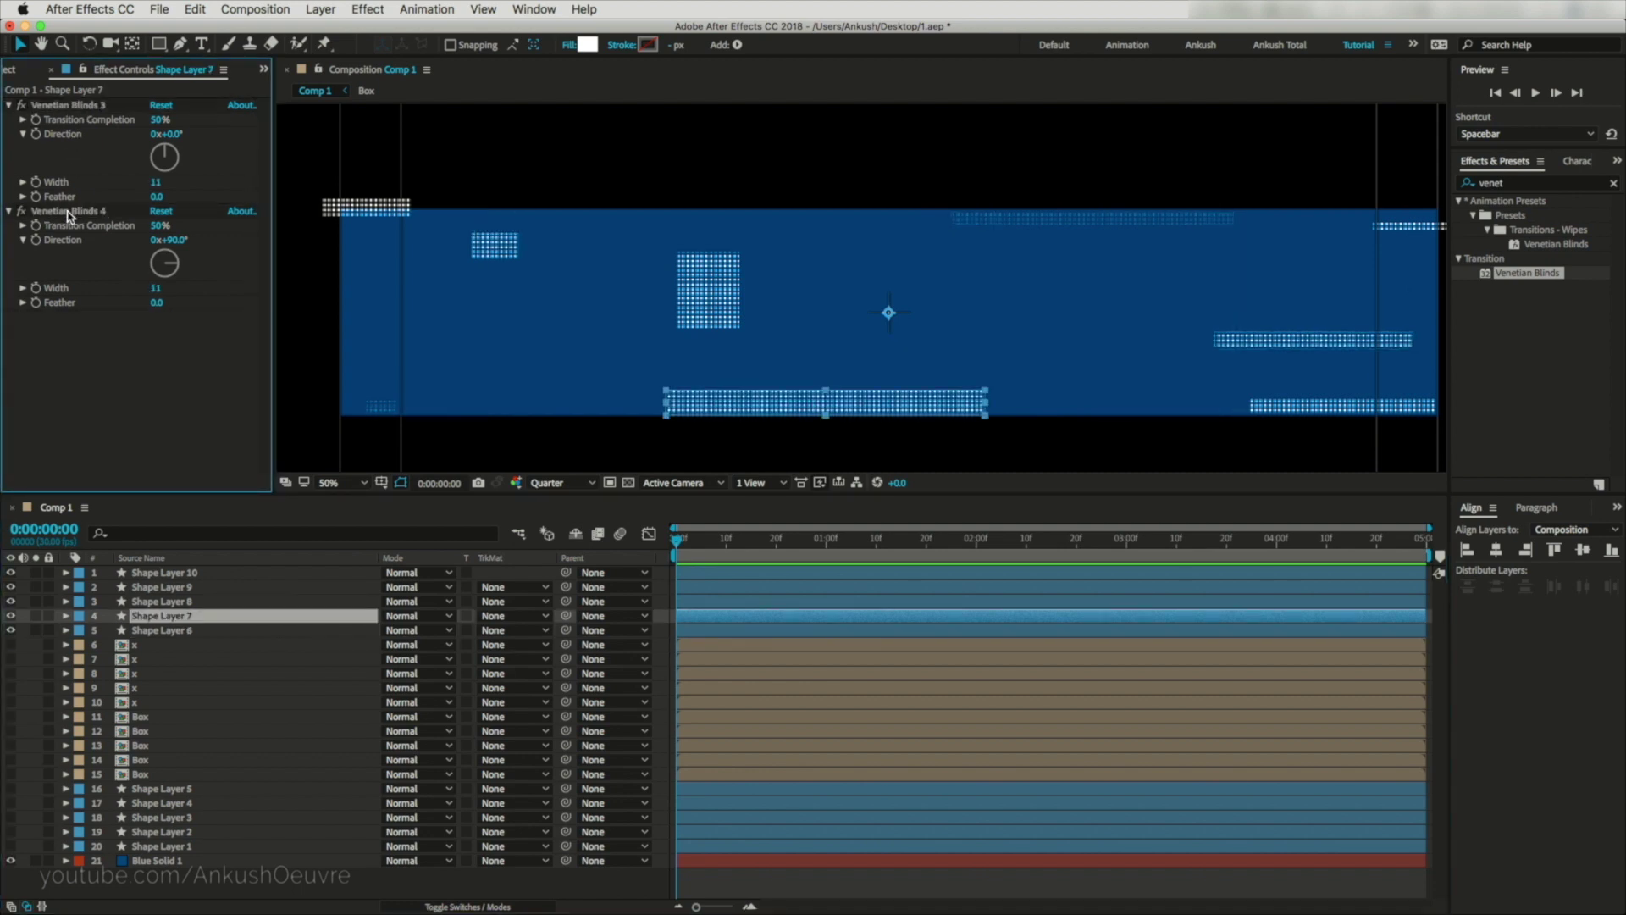
{"action": "key", "text": "super+Up"}
{"action": "left_click", "coordinate": [67, 213], "text": "shift"}
{"action": "key", "text": "Delete"}
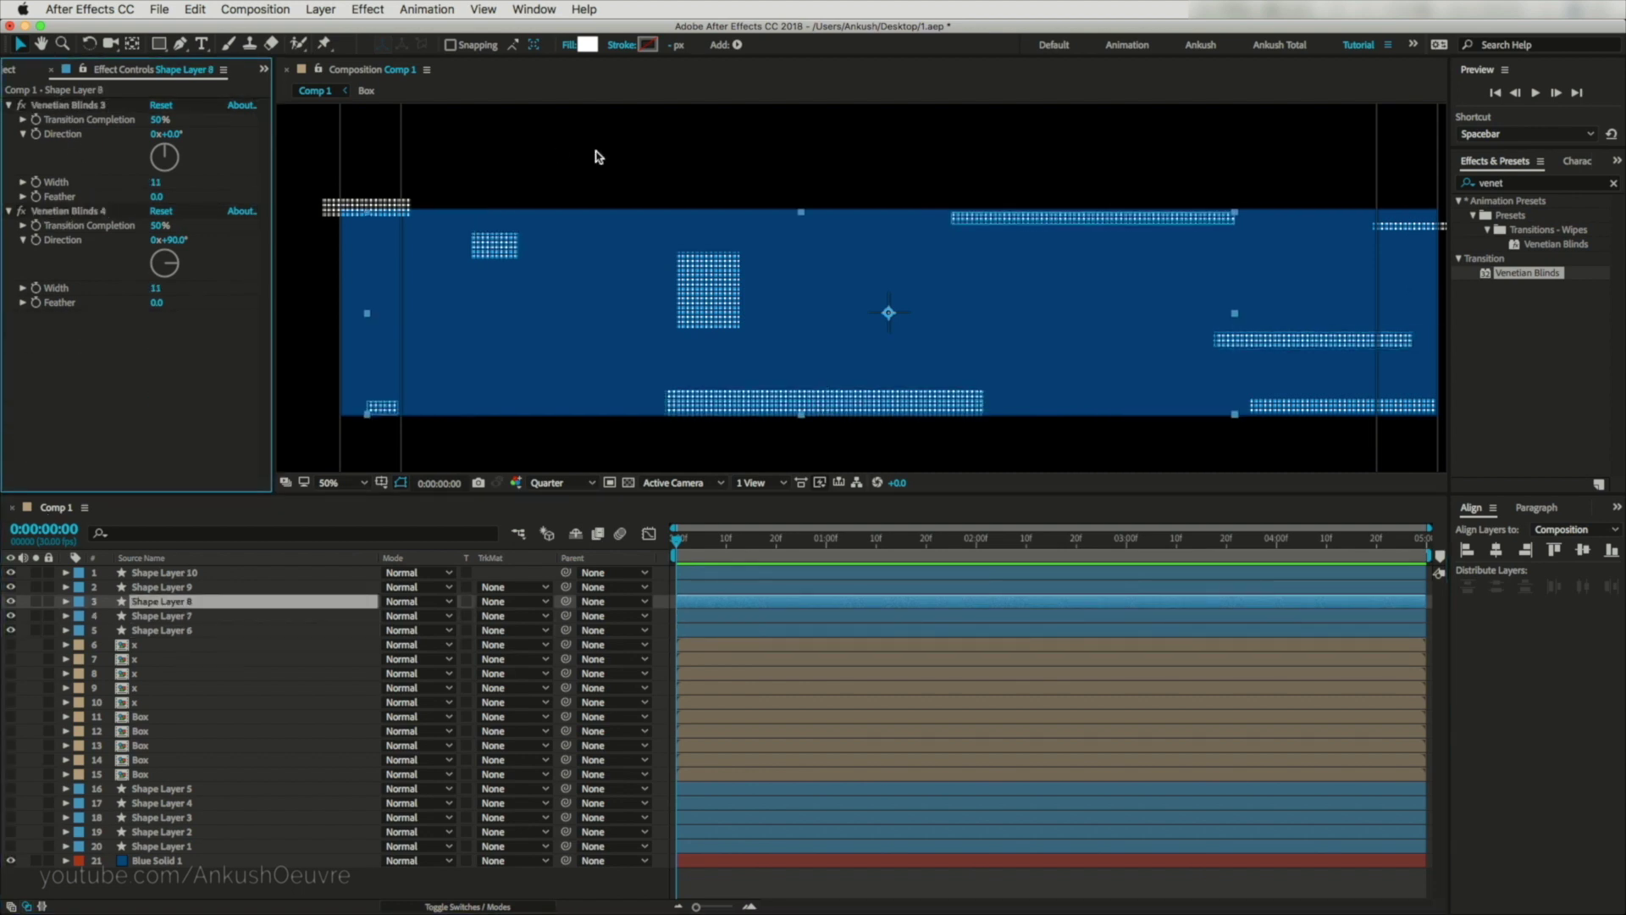
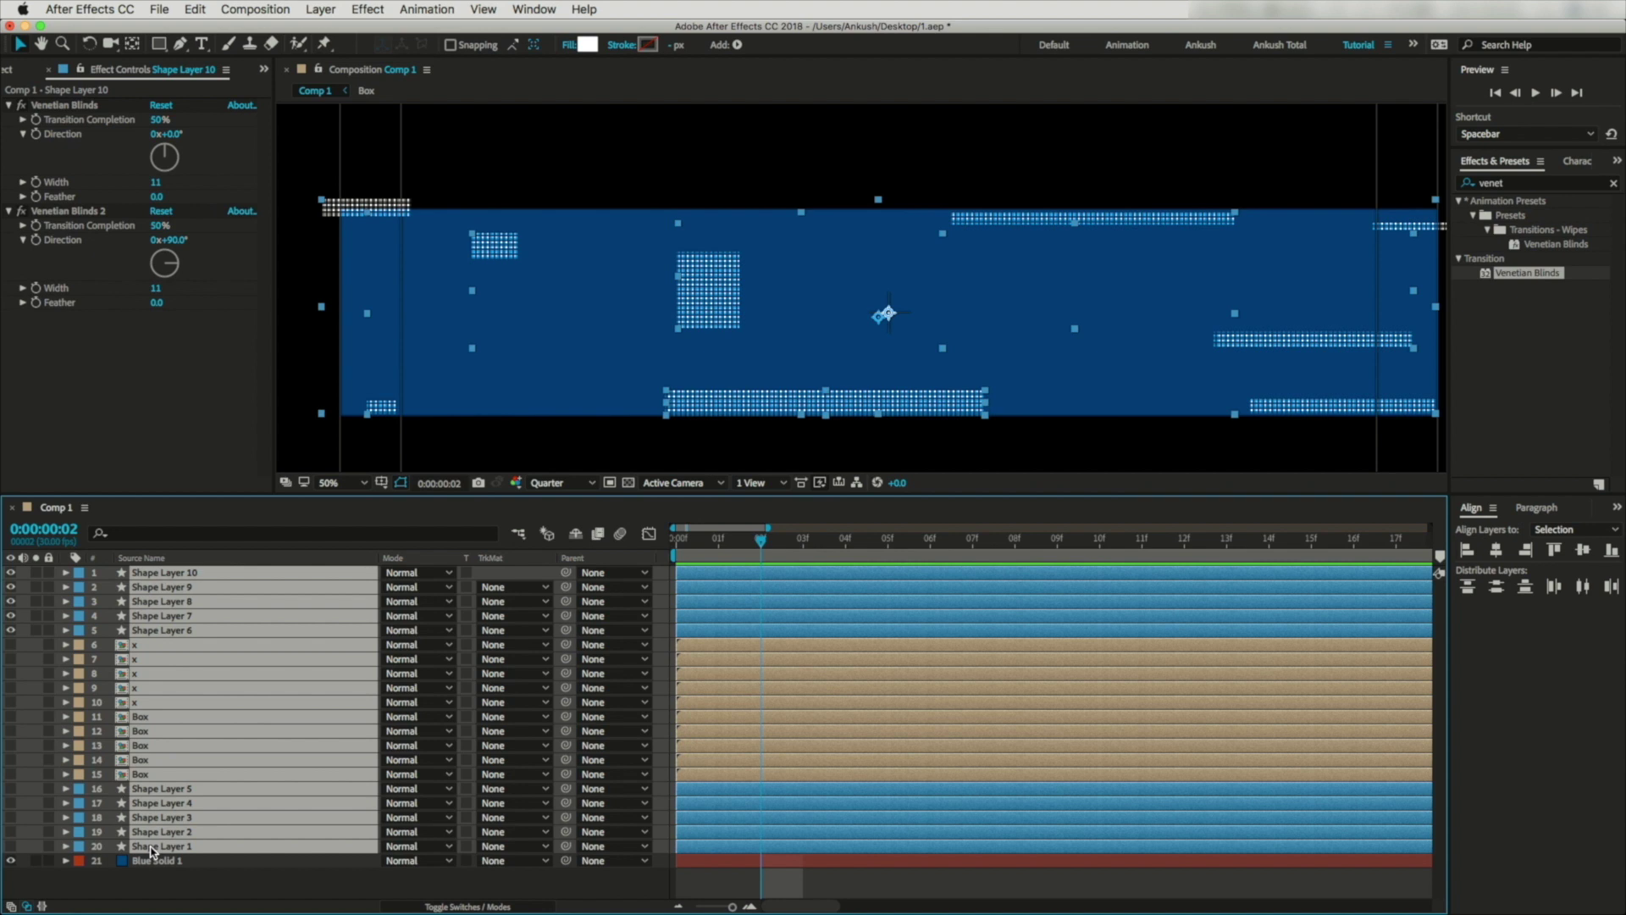
Trim every shape, x and Box layer to end at frame 2, and make the hidden x, Box and Shape Layers 1–5 visible.
{"action": "key", "text": "alt+bracketright"}
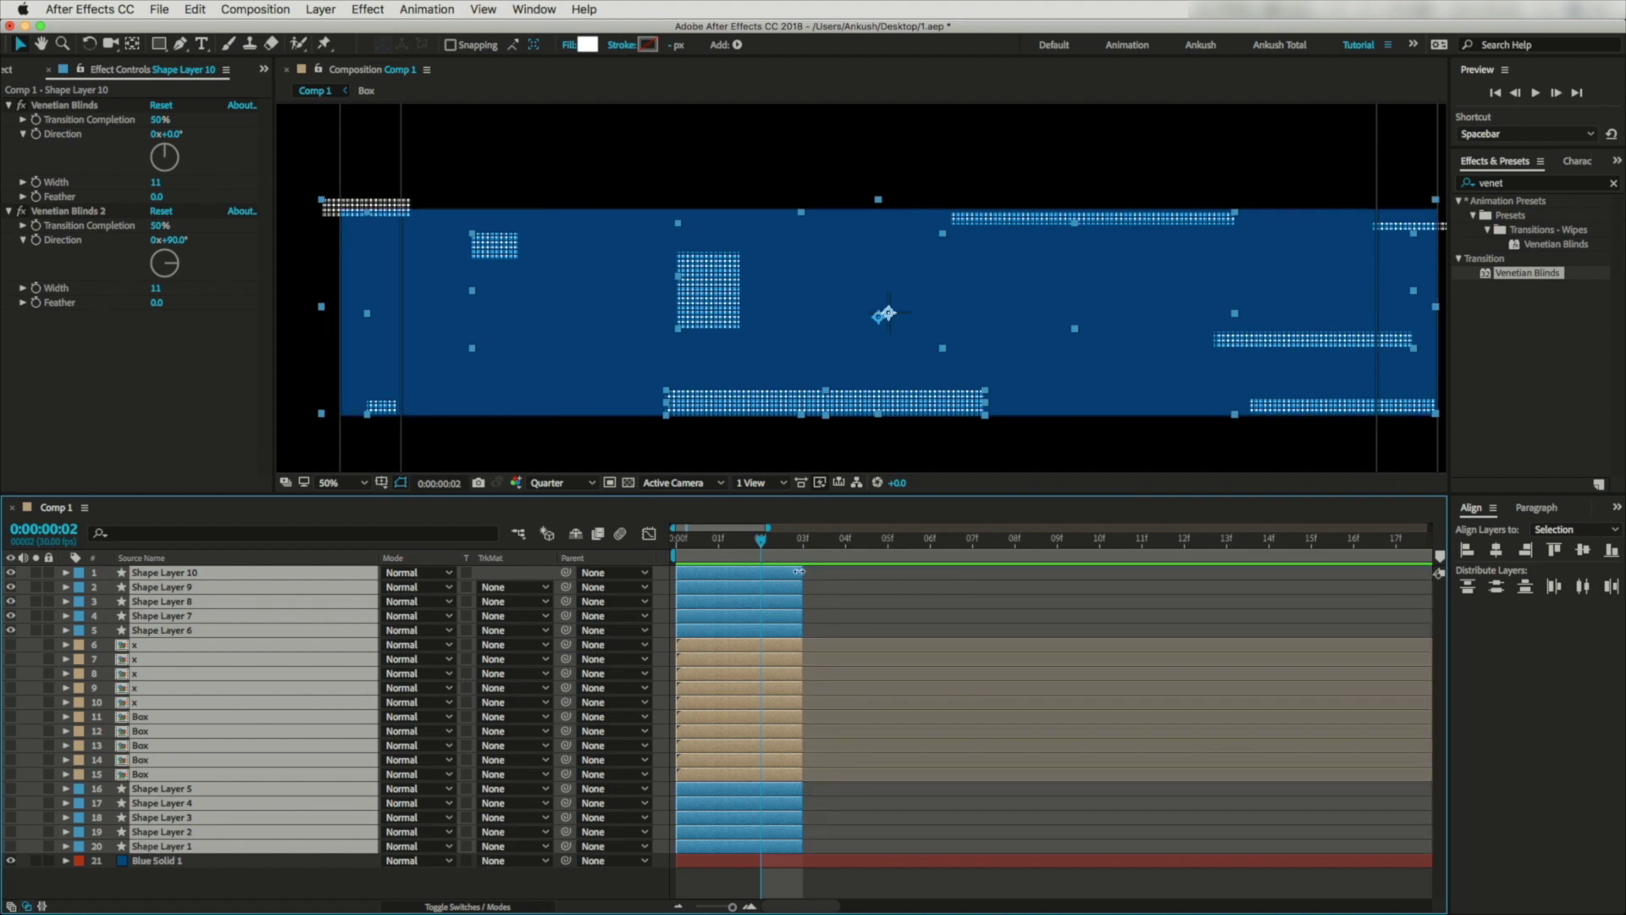
{"action": "left_click_drag", "start_coordinate": [799, 571], "coordinate": [765, 577]}
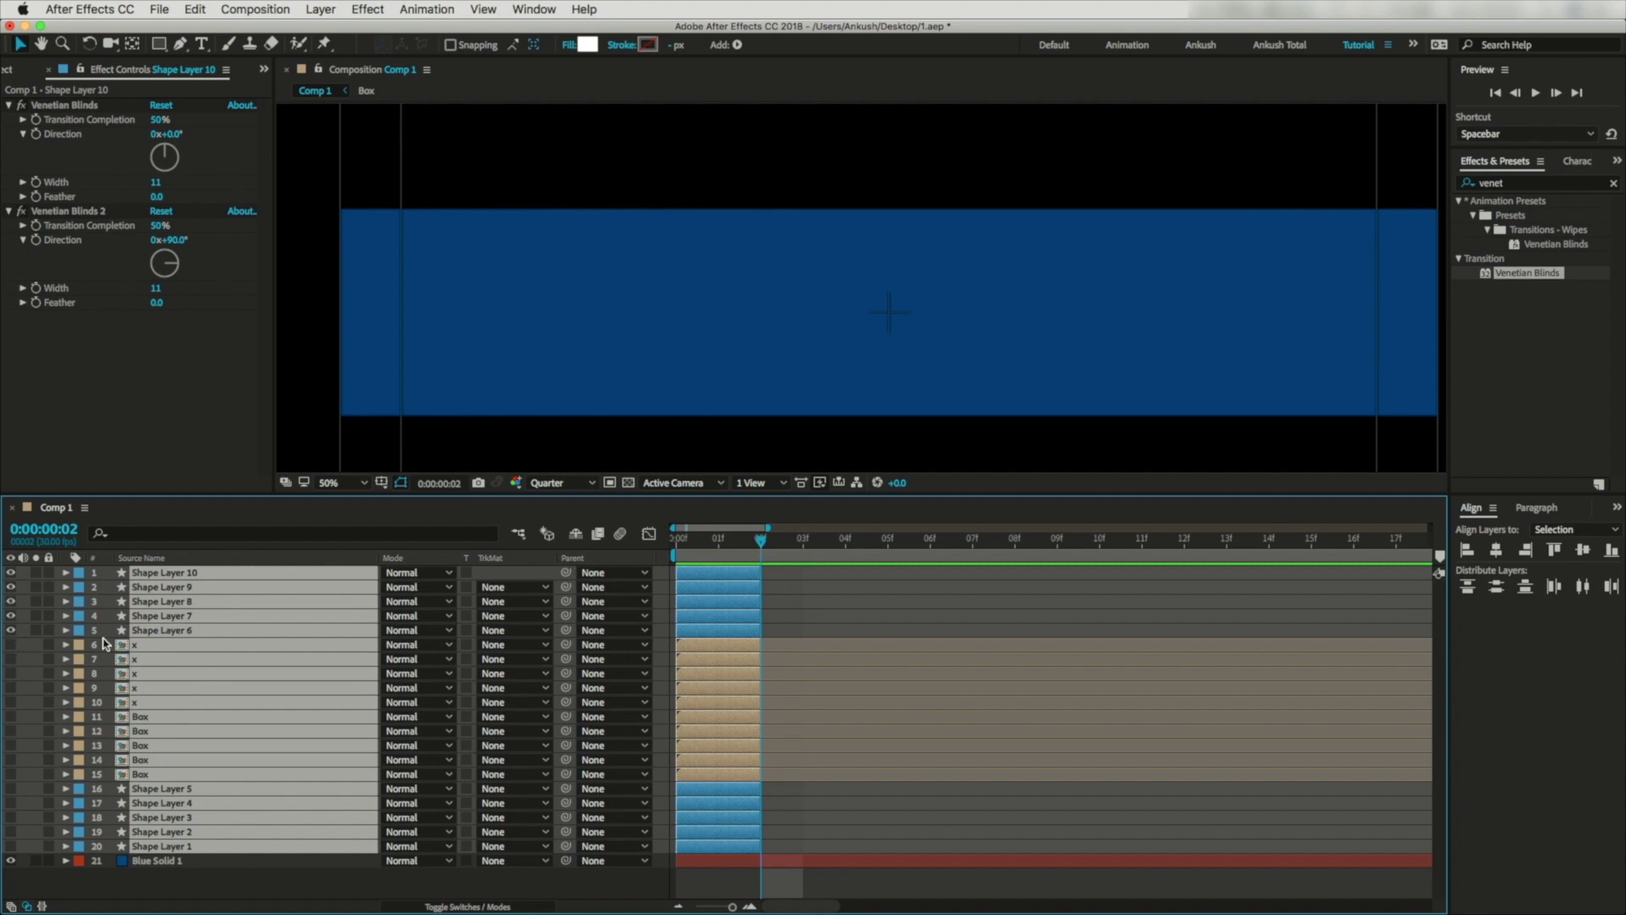
{"action": "left_click", "coordinate": [11, 645]}
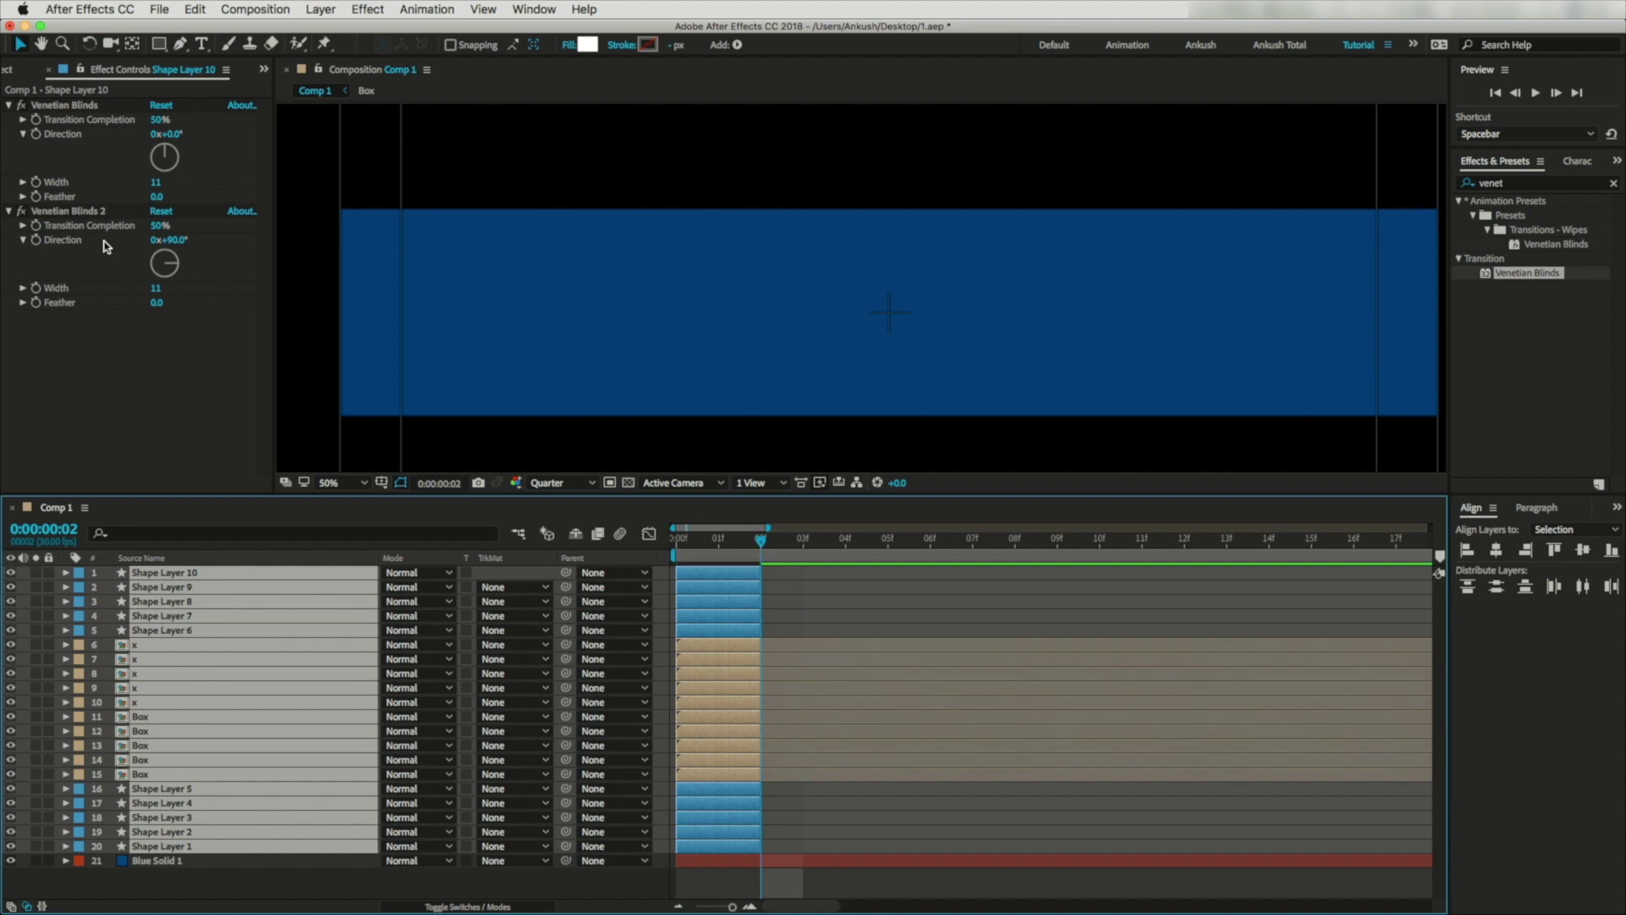
Shift Shape Layer 1, Box layer 14, x layer 7 and Shape Layer 9 together to start at frame 2.
{"action": "left_click_drag", "start_coordinate": [745, 549], "coordinate": [682, 565]}
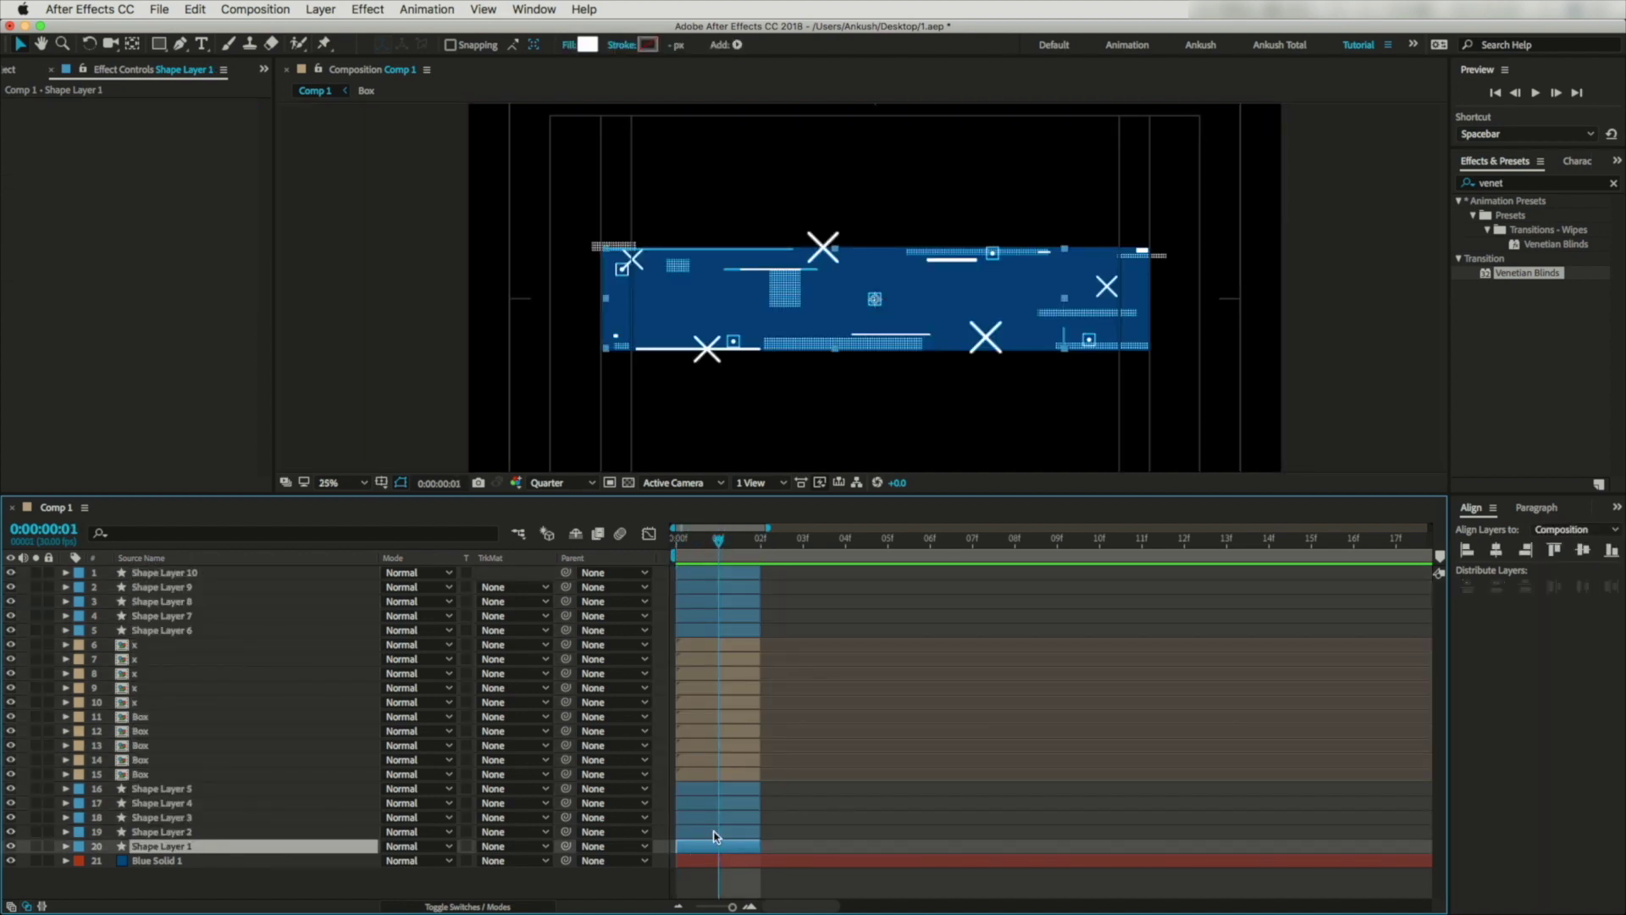
{"action": "left_click", "coordinate": [704, 759], "text": "super"}
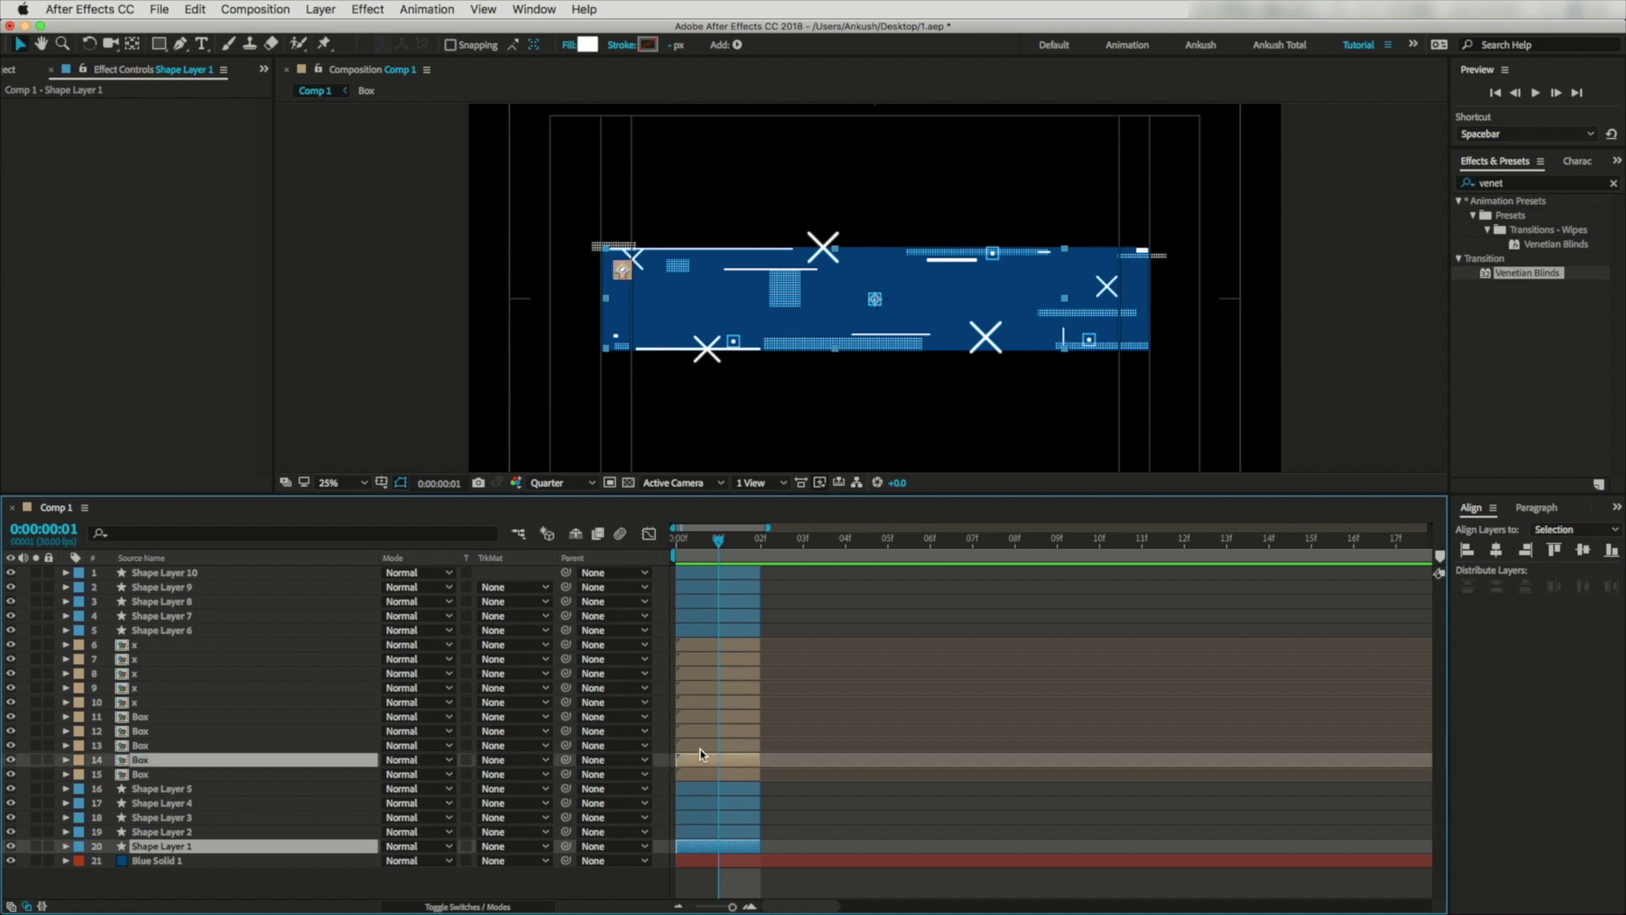
{"action": "left_click", "coordinate": [708, 659], "text": "super"}
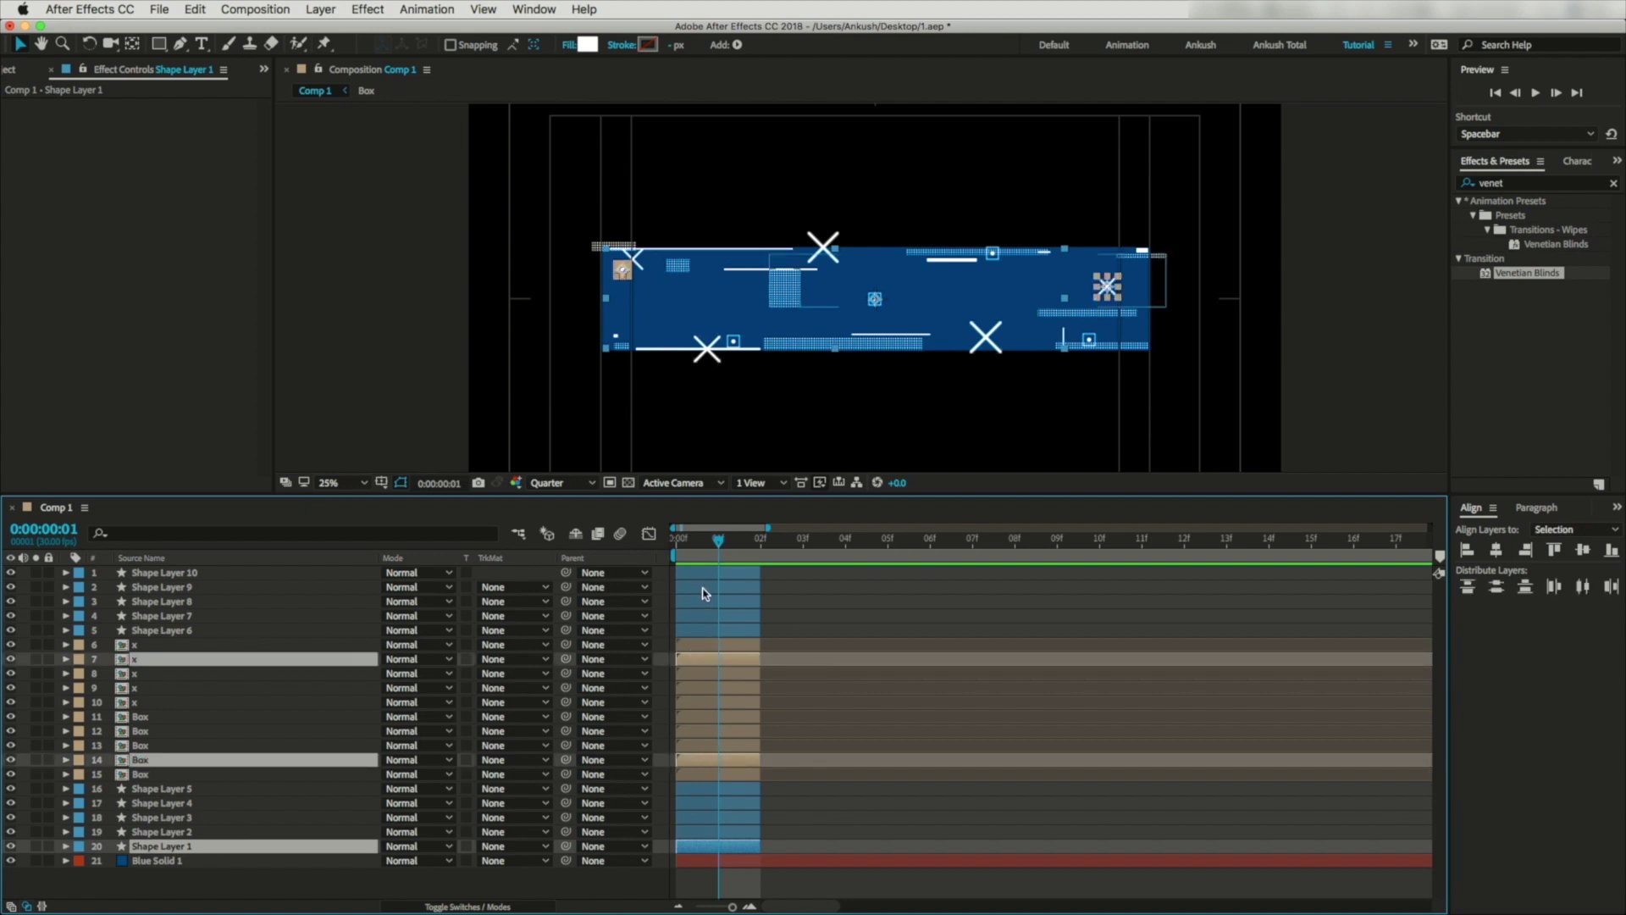
{"action": "left_click", "coordinate": [700, 589], "text": "super"}
{"action": "left_click_drag", "start_coordinate": [702, 588], "coordinate": [785, 589]}
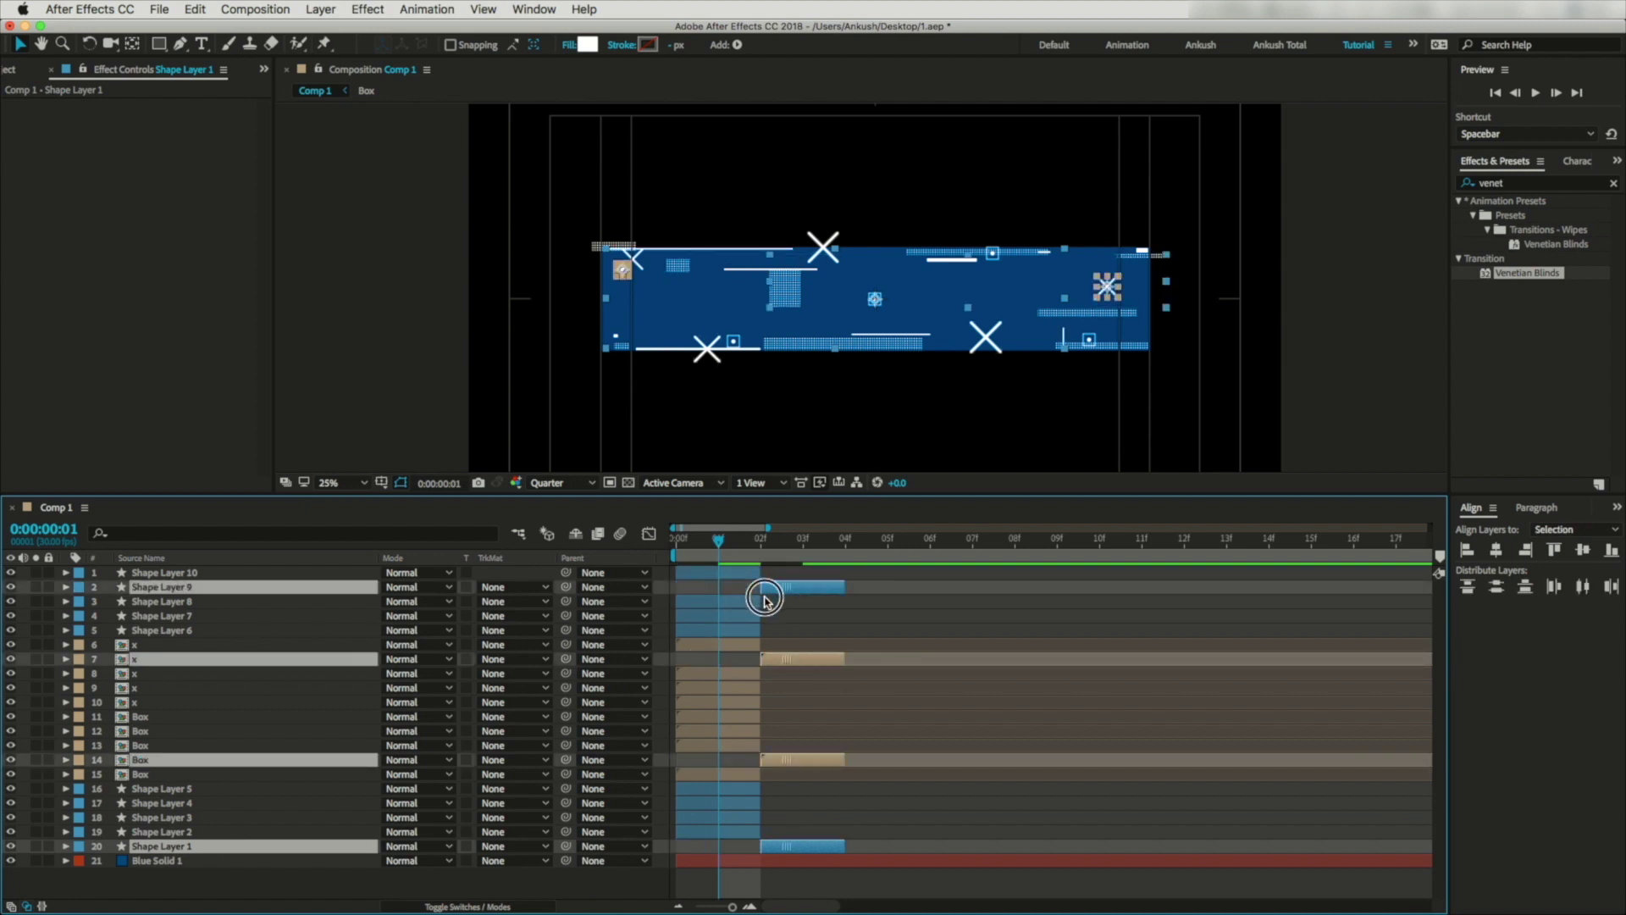
Shift Shape Layer 7, Box layer 12 and Shape Layer 4 together to start at frame 6.
{"action": "left_click", "coordinate": [733, 618]}
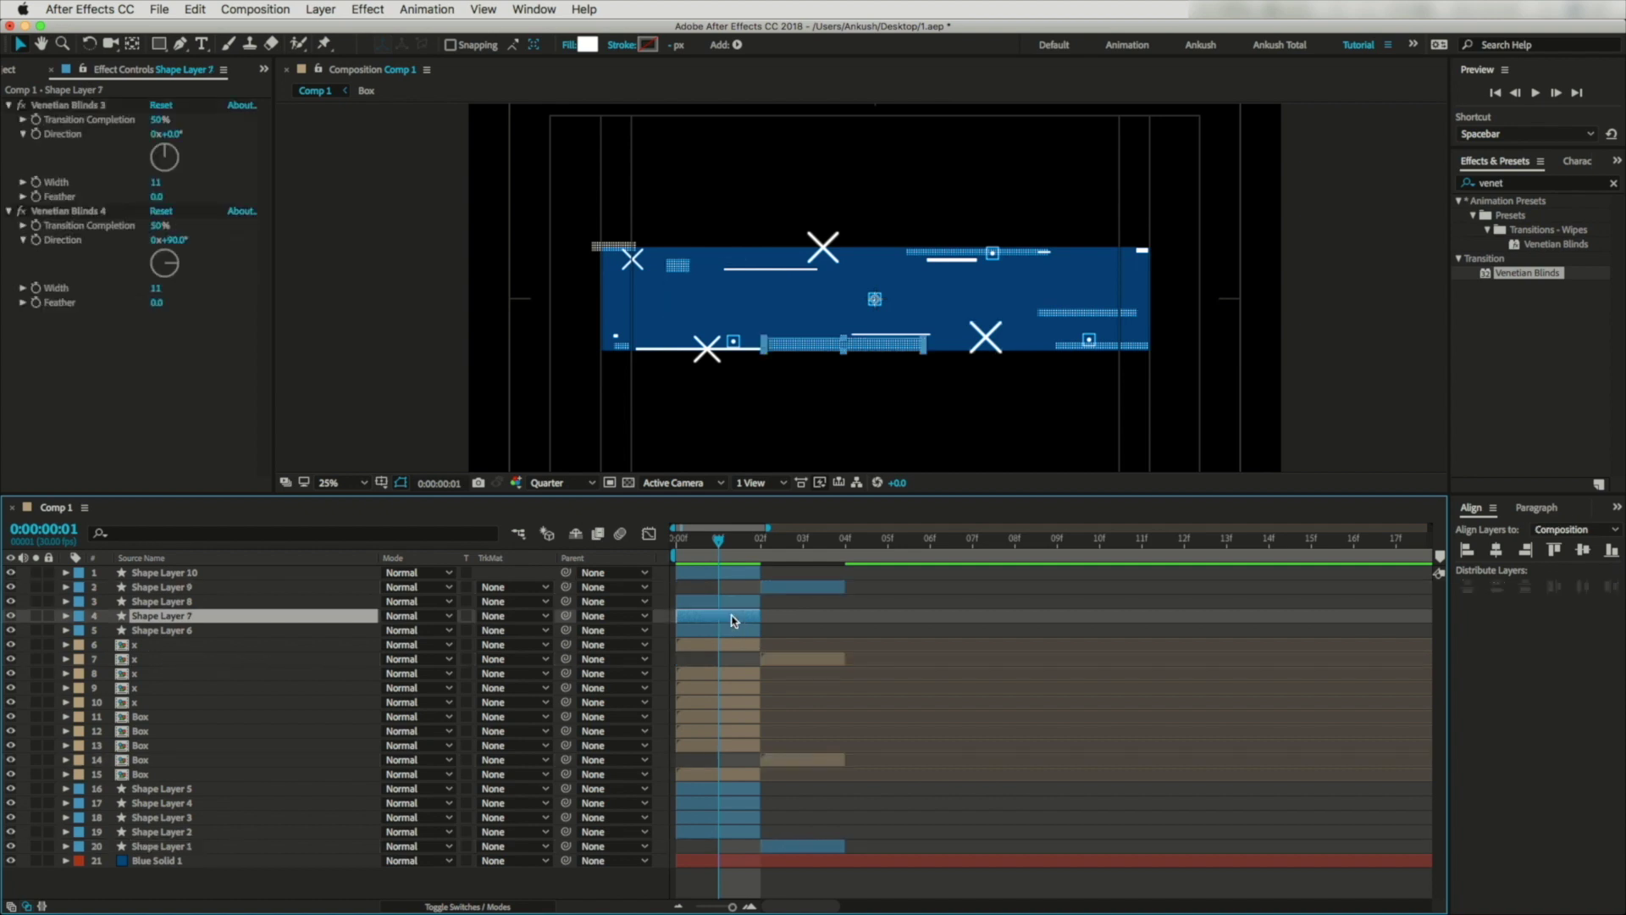
{"action": "left_click", "coordinate": [702, 731], "text": "super"}
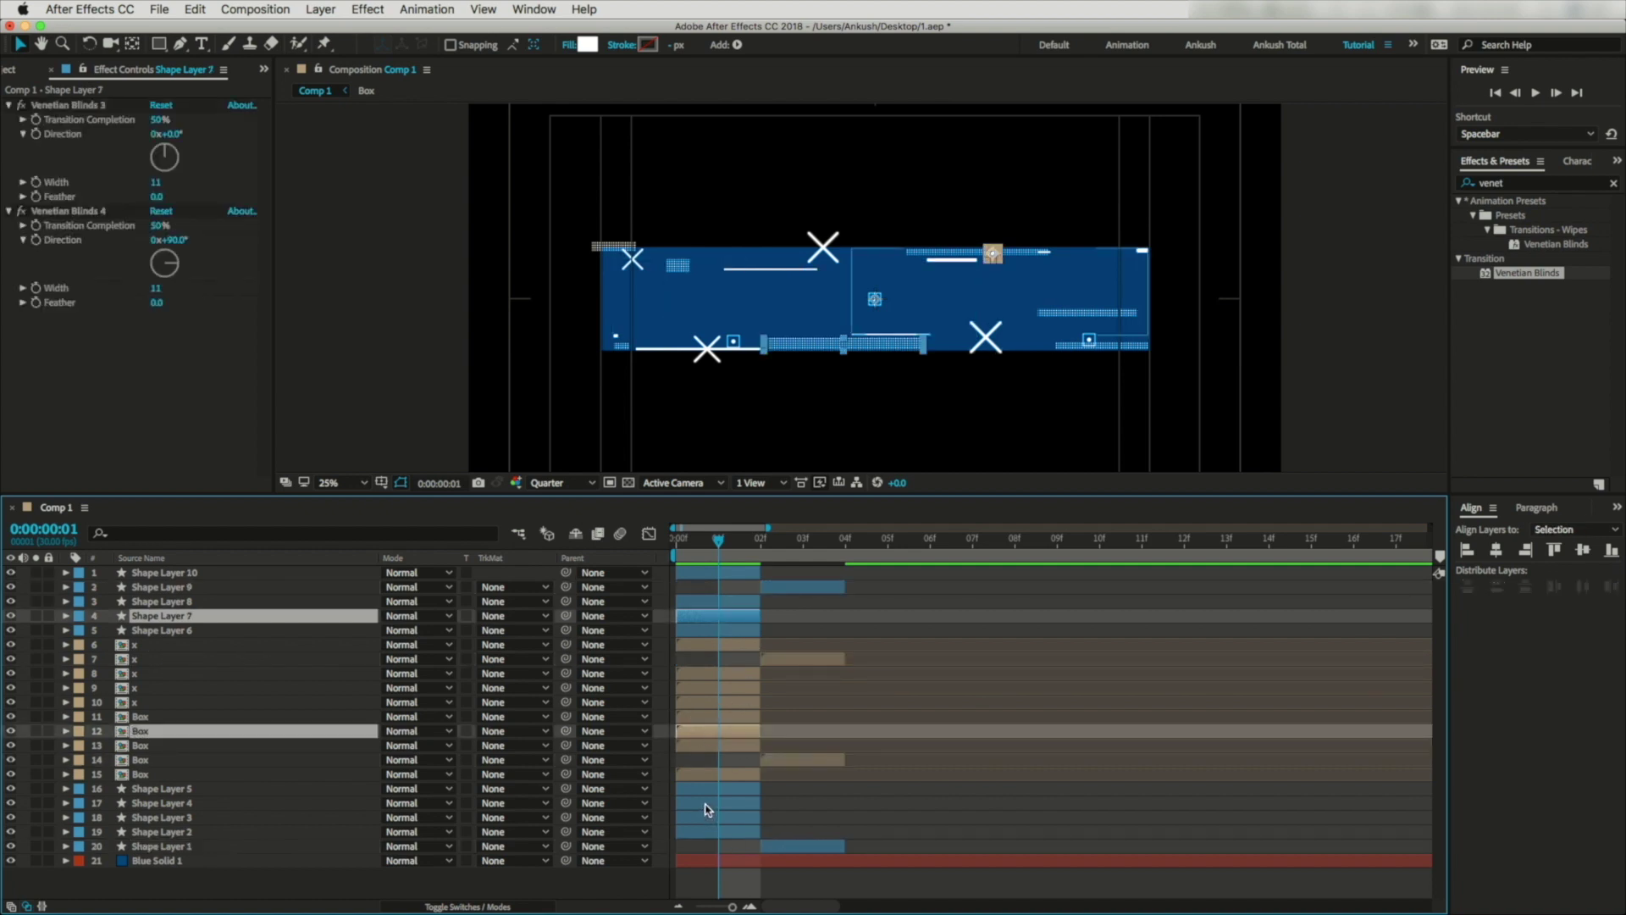
{"action": "left_click", "coordinate": [707, 807], "text": "super"}
{"action": "left_click_drag", "start_coordinate": [707, 807], "coordinate": [947, 806]}
Align the start of x layer 10, Shape Layer 10 and Shape Layer 2 to frame 10.
{"action": "left_click_drag", "start_coordinate": [725, 541], "coordinate": [1093, 599]}
{"action": "left_click", "coordinate": [728, 702]}
{"action": "left_click", "coordinate": [728, 573], "text": "super"}
{"action": "left_click", "coordinate": [729, 831], "text": "super"}
{"action": "key", "text": "["}
Shift Shape Layer 6, x layer 8 and Shape Layer 5 together to start at frame 14.
{"action": "key", "text": "Page_Down"}
{"action": "key", "text": "Page_Down"}
{"action": "key", "text": "Page_Down"}
{"action": "key", "text": "Page_Down"}
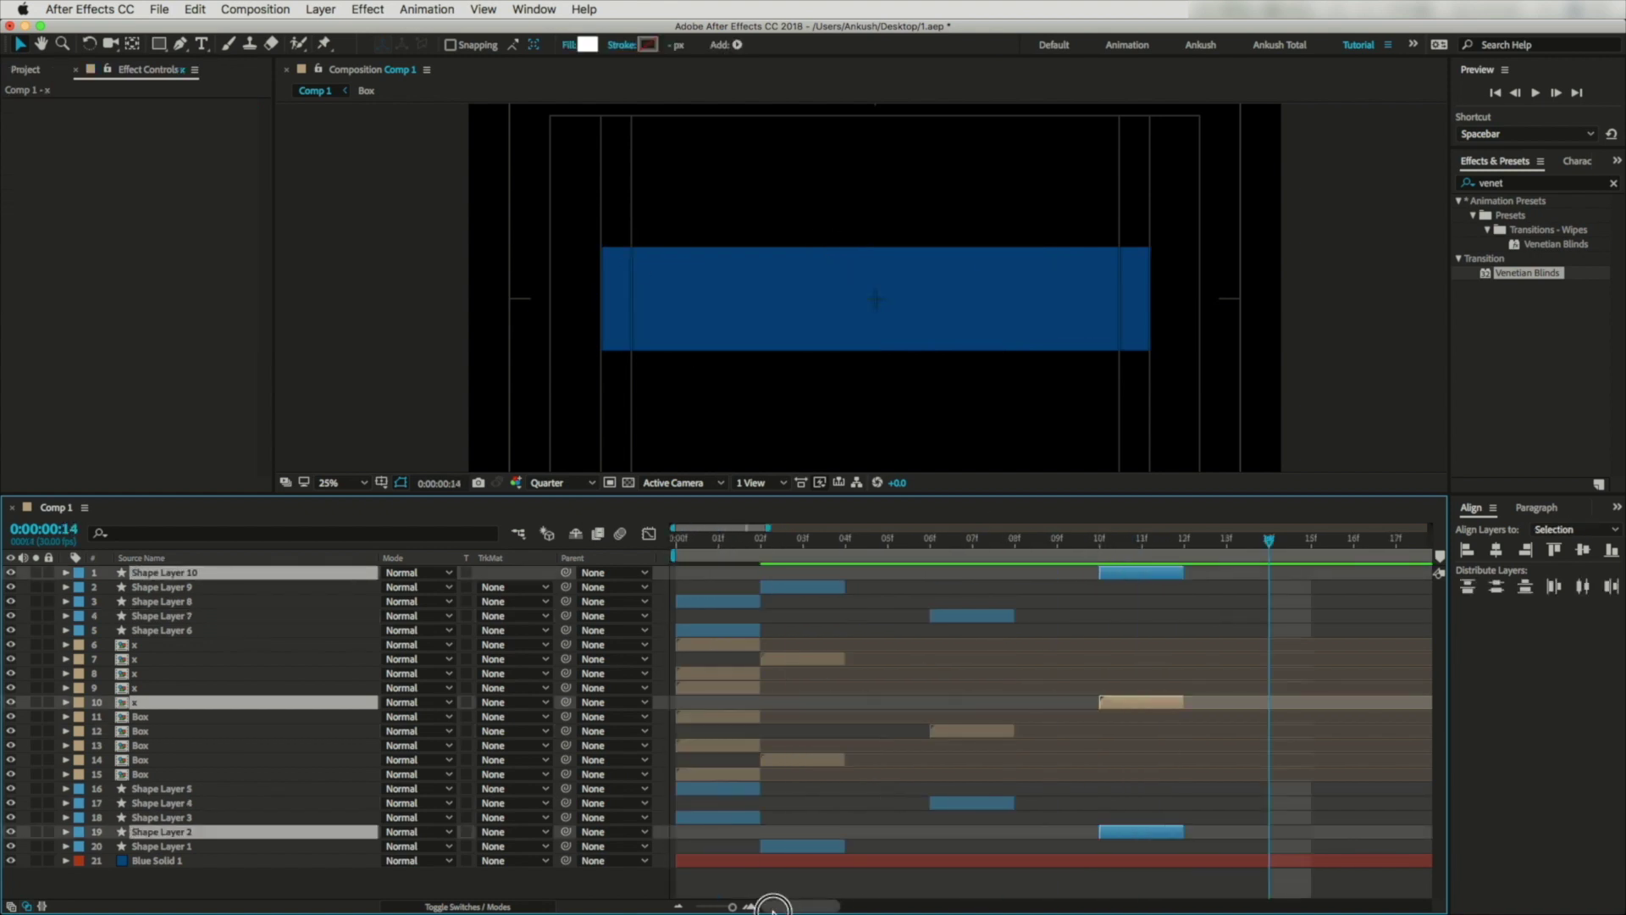
{"action": "left_click", "coordinate": [734, 630], "text": "super"}
{"action": "left_click", "coordinate": [730, 674], "text": "super"}
{"action": "left_click_drag", "start_coordinate": [724, 789], "coordinate": [1273, 799]}
{"action": "key", "text": "super+z"}
{"action": "left_click", "coordinate": [1141, 573], "text": "super"}
{"action": "left_click", "coordinate": [1141, 702], "text": "super"}
{"action": "left_click", "coordinate": [1137, 832], "text": "super"}
{"action": "left_click_drag", "start_coordinate": [729, 788], "coordinate": [1321, 788]}
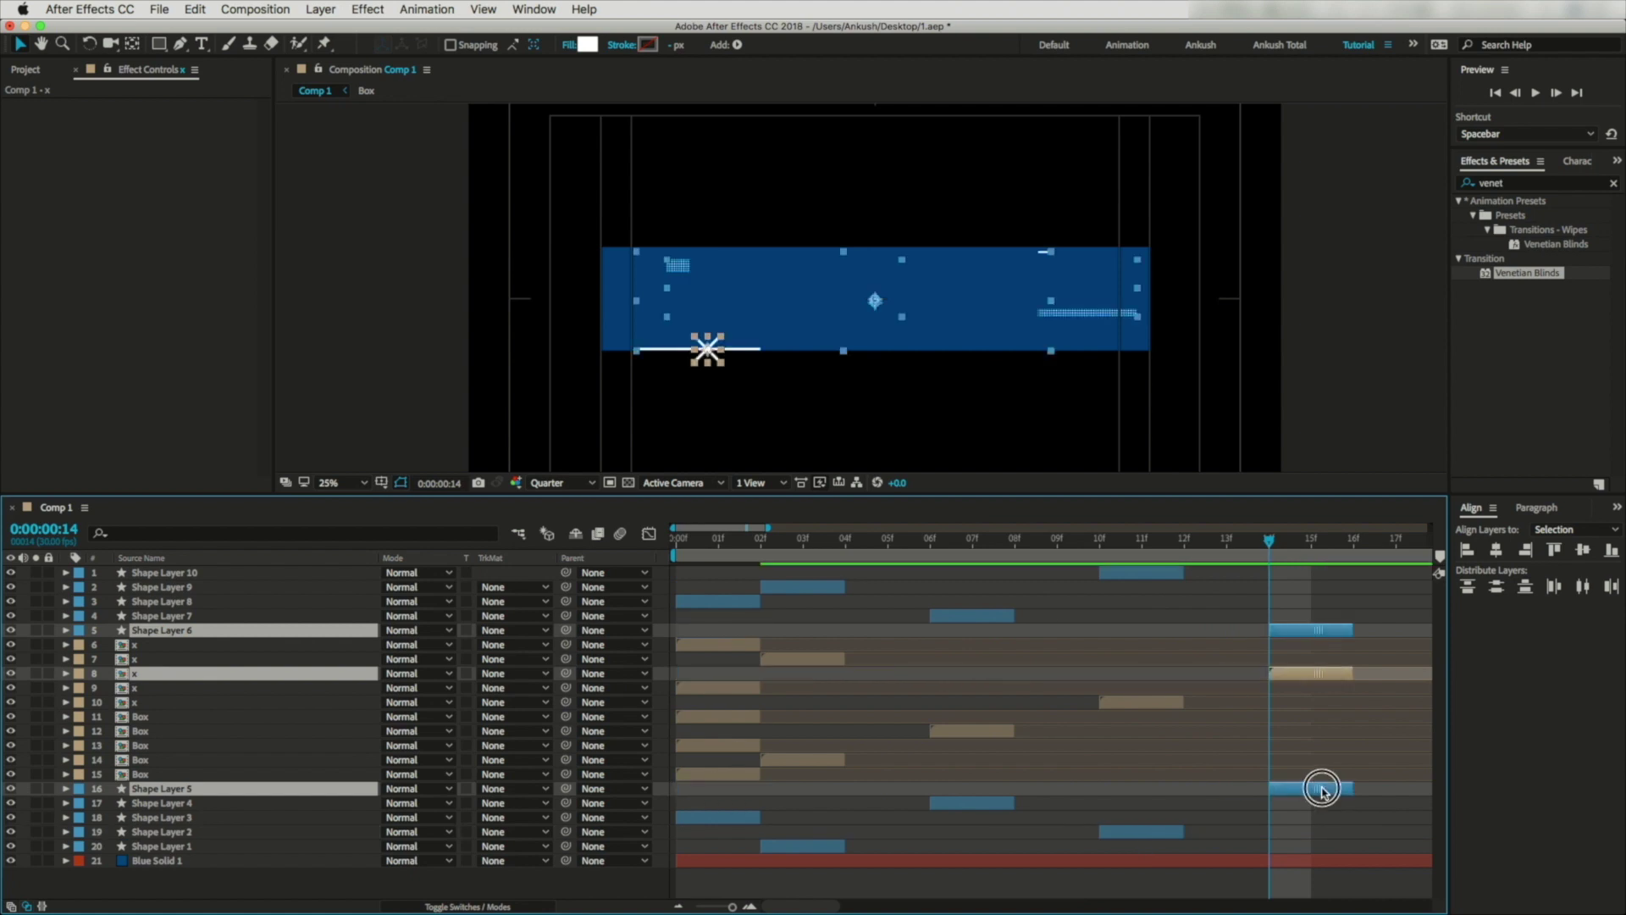
{"action": "left_click", "coordinate": [720, 601]}
{"action": "left_click", "coordinate": [717, 645], "text": "super"}
{"action": "left_click", "coordinate": [716, 690], "text": "super"}
{"action": "left_click", "coordinate": [710, 718], "text": "super"}
{"action": "left_click", "coordinate": [717, 776], "text": "super"}
{"action": "left_click", "coordinate": [725, 818], "text": "super"}
{"action": "left_click", "coordinate": [721, 778], "text": "super"}
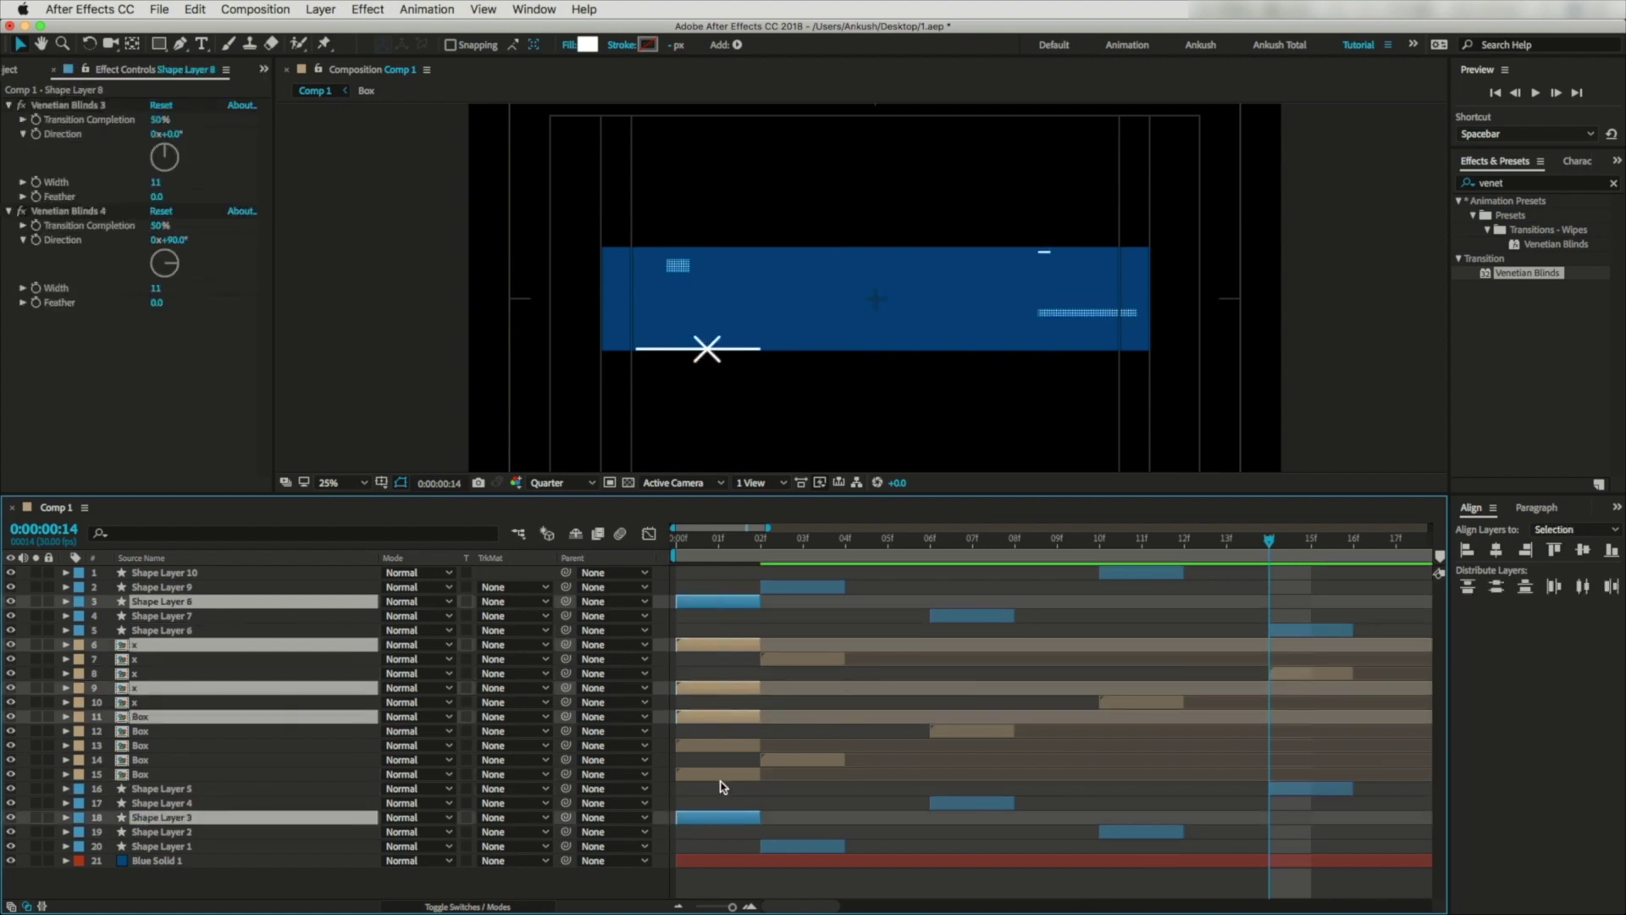
{"action": "left_click", "coordinate": [722, 777]}
{"action": "key", "text": "super+shift+a"}
Shift x layer 9 to start at frame 6 and x layer 6 to start at frame 10.
{"action": "left_click_drag", "start_coordinate": [1268, 542], "coordinate": [978, 551]}
{"action": "left_click_drag", "start_coordinate": [717, 689], "coordinate": [963, 692]}
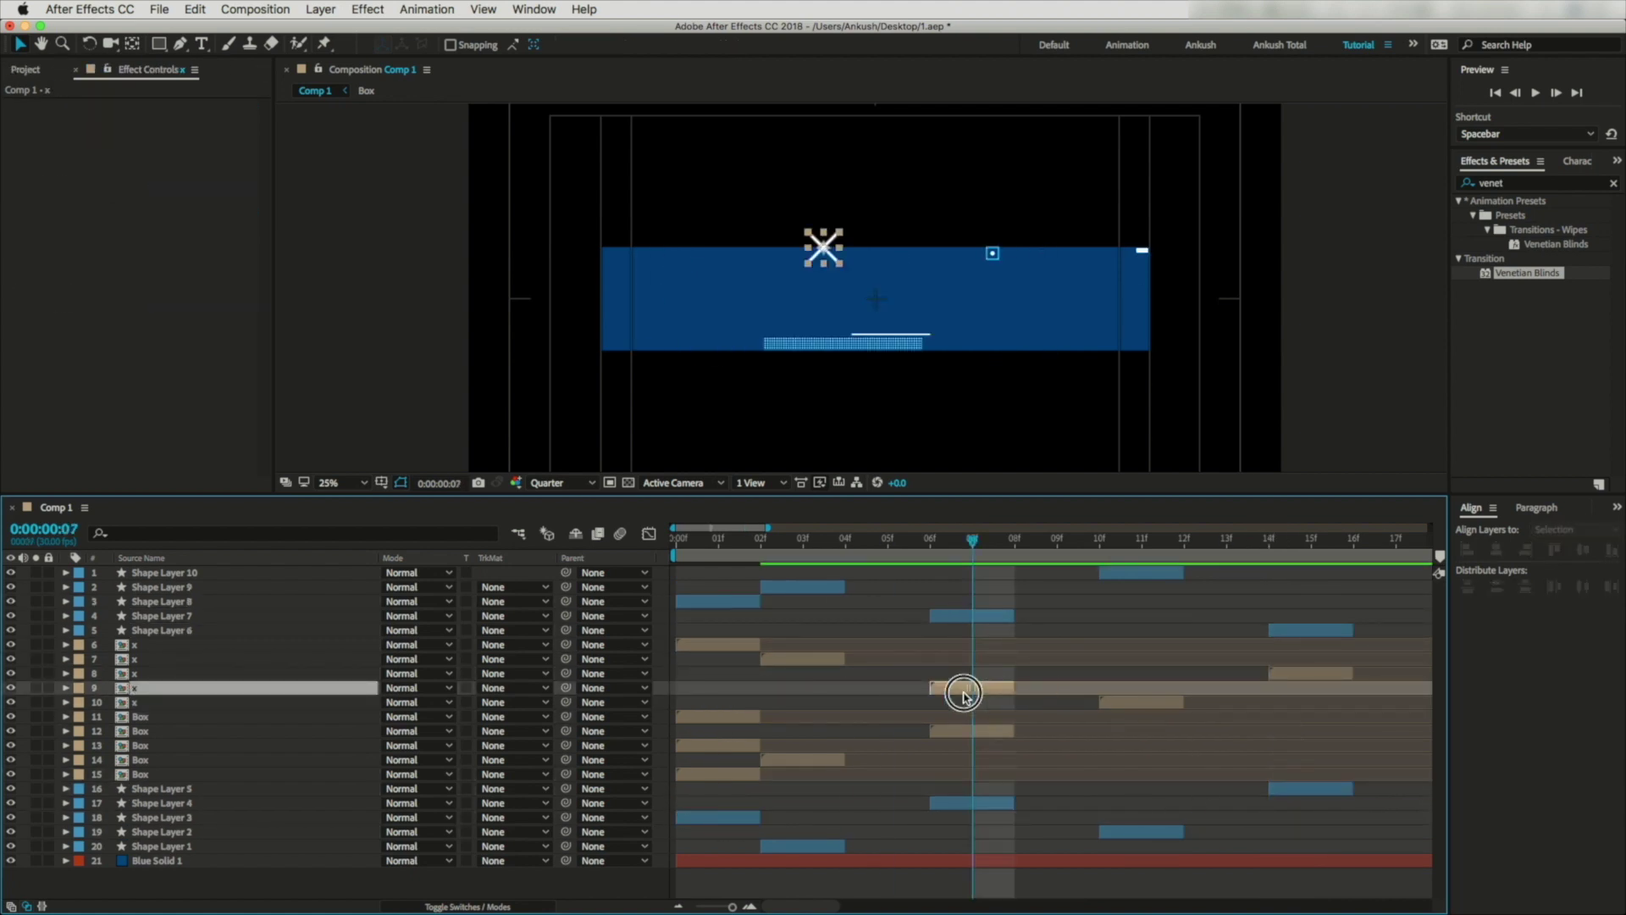
{"action": "left_click_drag", "start_coordinate": [974, 542], "coordinate": [1101, 578]}
{"action": "left_click", "coordinate": [728, 719]}
{"action": "left_click_drag", "start_coordinate": [714, 647], "coordinate": [1114, 649]}
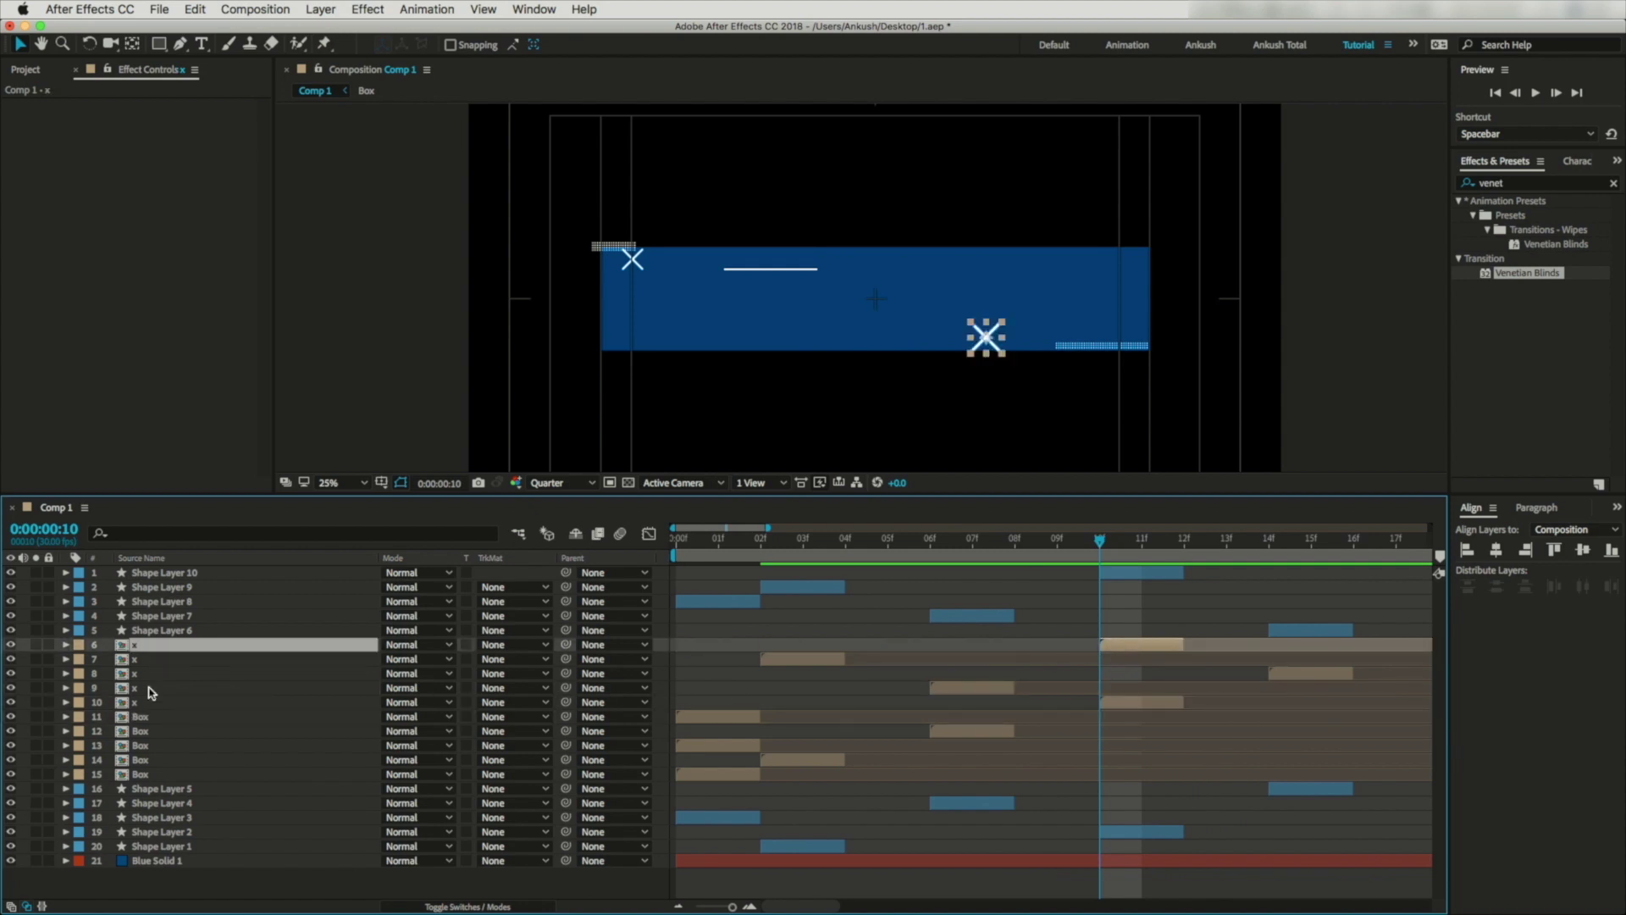
Shift x layer 10, Shape Layers 3 and 8, and Box layer 11 to start at frame 16.
{"action": "left_click", "coordinate": [146, 702], "text": "shift"}
{"action": "left_click", "coordinate": [1130, 703]}
{"action": "left_click_drag", "start_coordinate": [1130, 704], "coordinate": [1385, 704]}
{"action": "left_click_drag", "start_coordinate": [717, 817], "coordinate": [1394, 817]}
{"action": "left_click_drag", "start_coordinate": [717, 602], "coordinate": [1394, 601]}
{"action": "left_click_drag", "start_coordinate": [717, 717], "coordinate": [1394, 717]}
Shift Box layer 13 to start at frame 10 and Box layer 15 to start at frame 14.
{"action": "left_click_drag", "start_coordinate": [716, 746], "coordinate": [1140, 745]}
{"action": "left_click", "coordinate": [141, 774]}
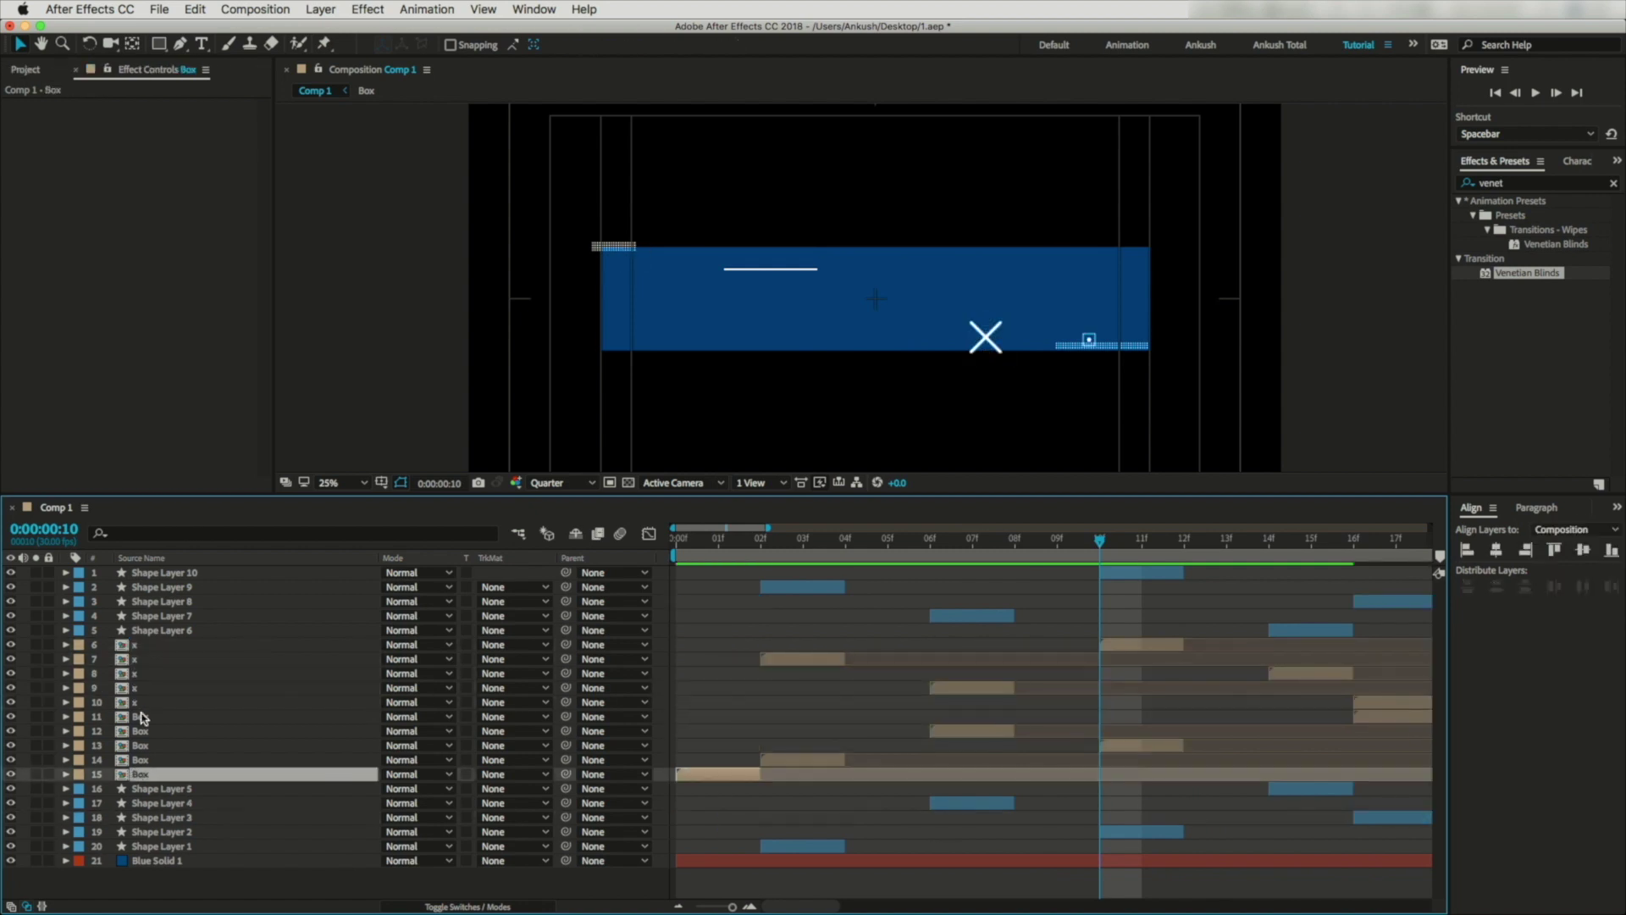
Shift Shape Layers 3 and 8, Box layer 11 and x layer 10 to start at frame 18.
{"action": "left_click_drag", "start_coordinate": [783, 905], "coordinate": [829, 904]}
{"action": "left_click_drag", "start_coordinate": [1110, 542], "coordinate": [1119, 602]}
{"action": "left_click", "coordinate": [1031, 815]}
{"action": "left_click", "coordinate": [1041, 716], "text": "super"}
{"action": "left_click", "coordinate": [1046, 702], "text": "super"}
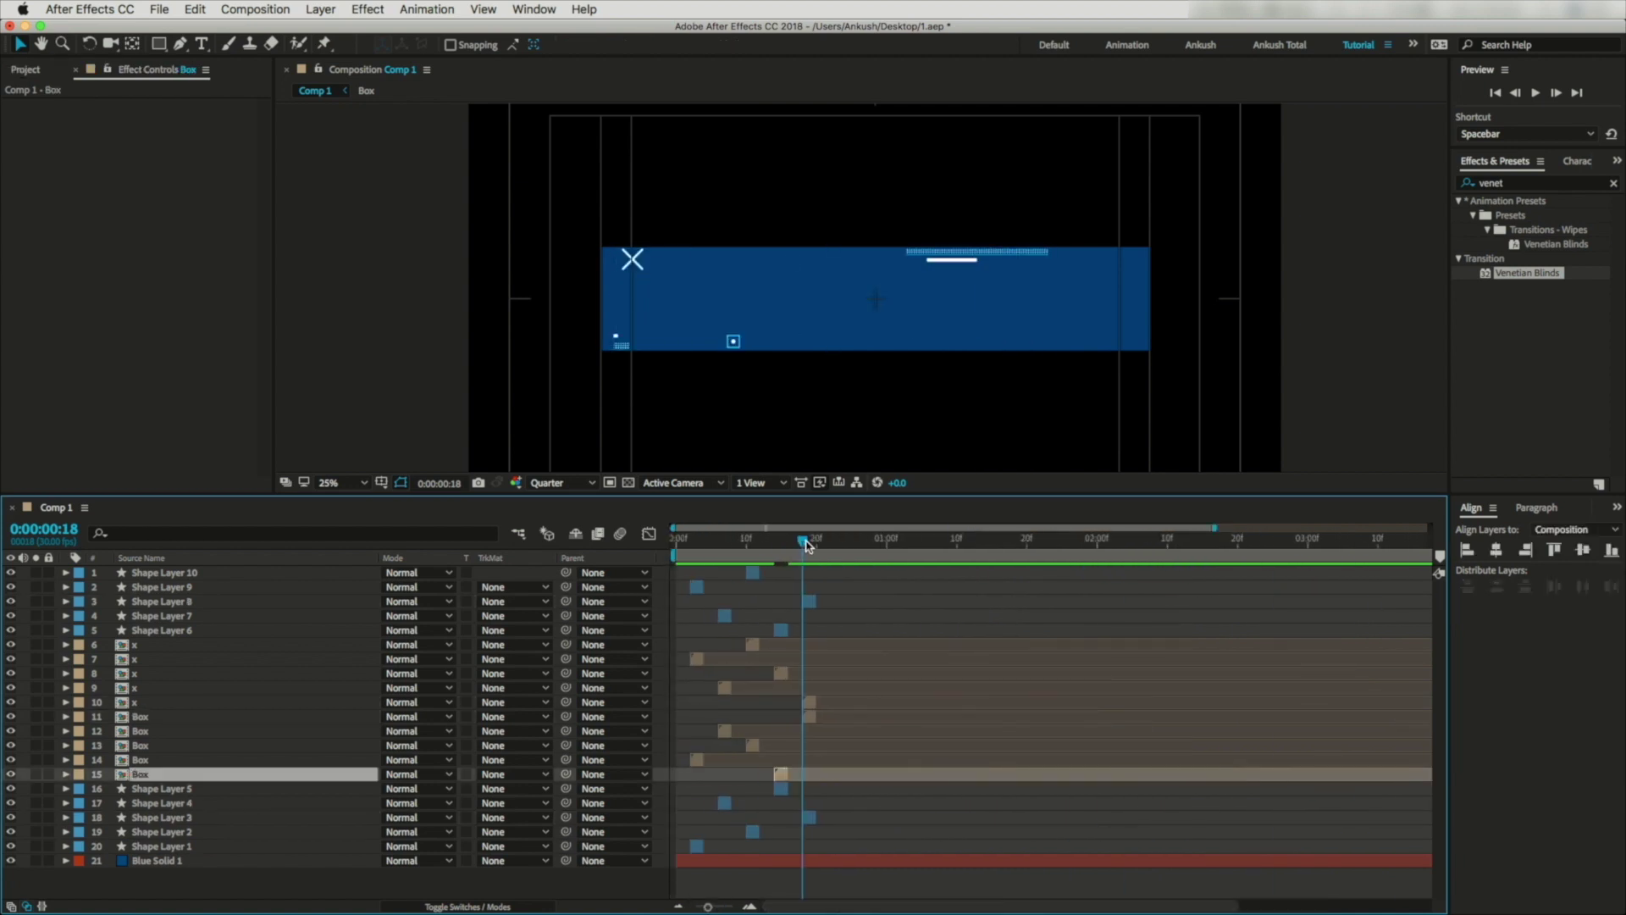
Stagger the first group by starting Box layer 14 at frame 1 and x layer 7 at frame 3.
{"action": "key", "text": "Page_Down"}
{"action": "key", "text": "Page_Down"}
{"action": "key", "text": "Page_Down"}
{"action": "key", "text": "Page_Down"}
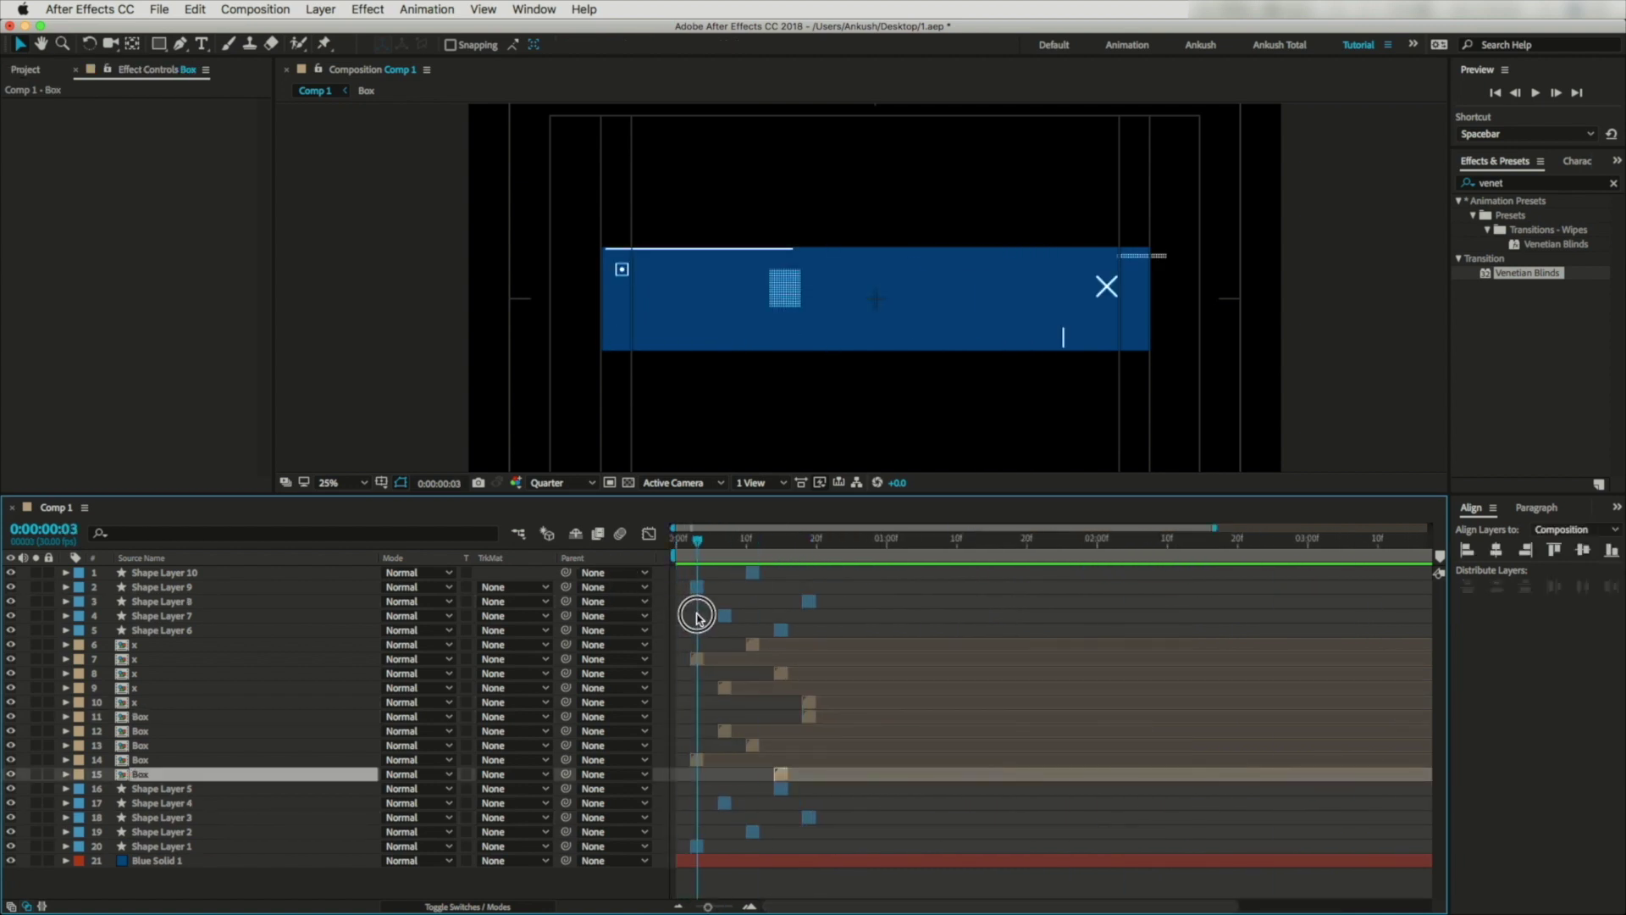
{"action": "key", "text": "Page_Up"}
{"action": "left_click_drag", "start_coordinate": [708, 905], "coordinate": [734, 907]}
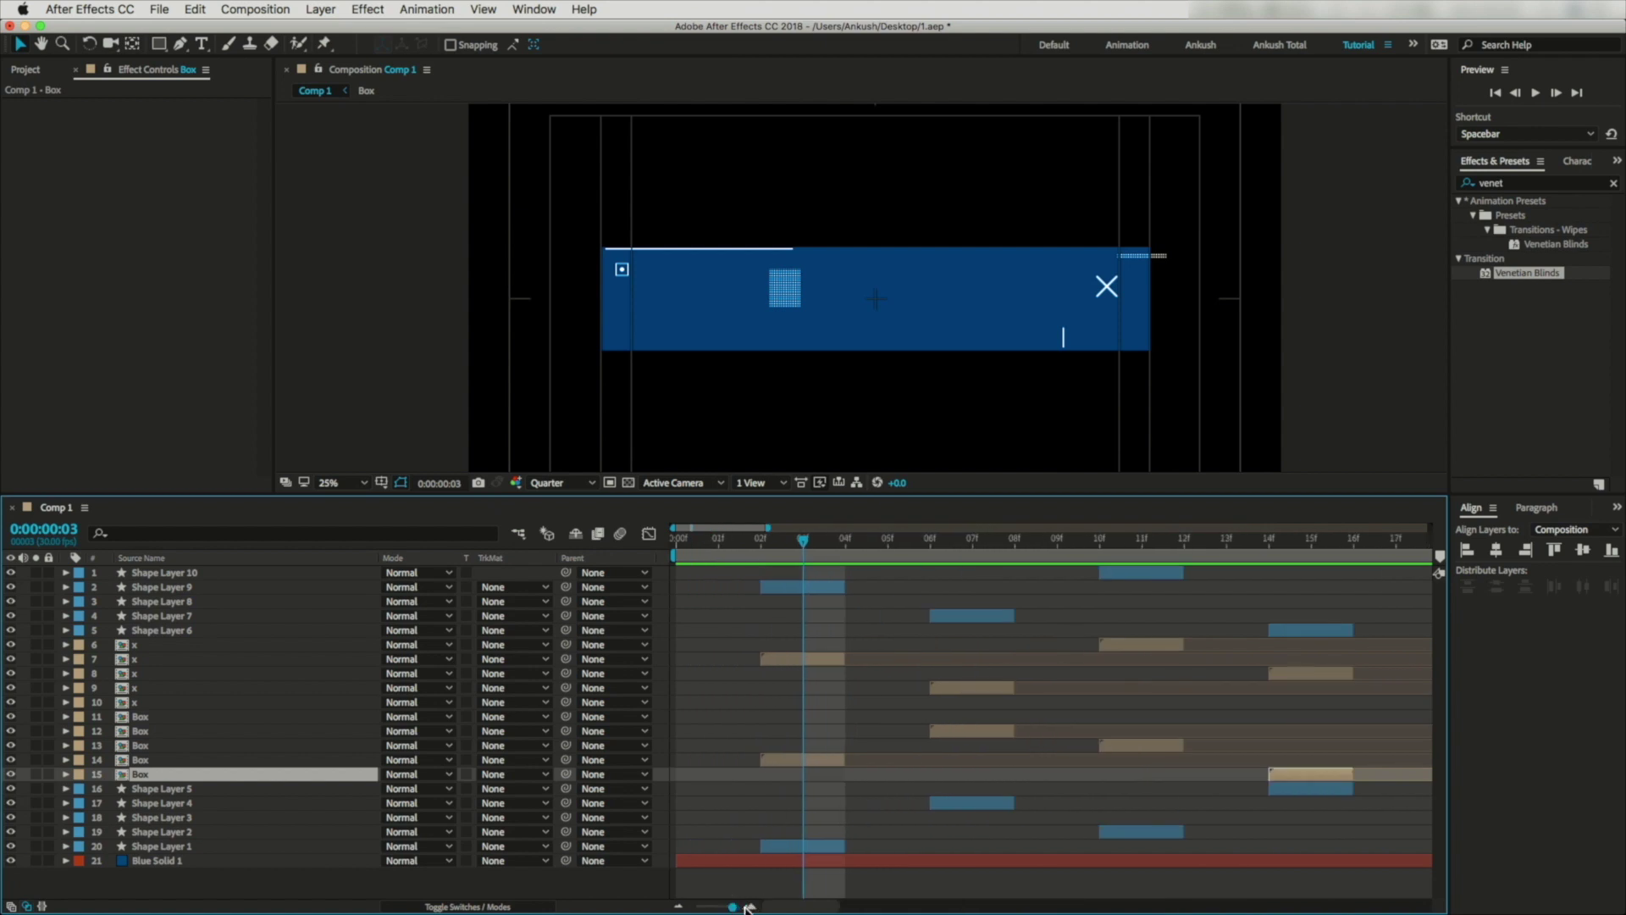
{"action": "left_click_drag", "start_coordinate": [794, 764], "coordinate": [752, 761]}
{"action": "left_click_drag", "start_coordinate": [800, 659], "coordinate": [842, 663]}
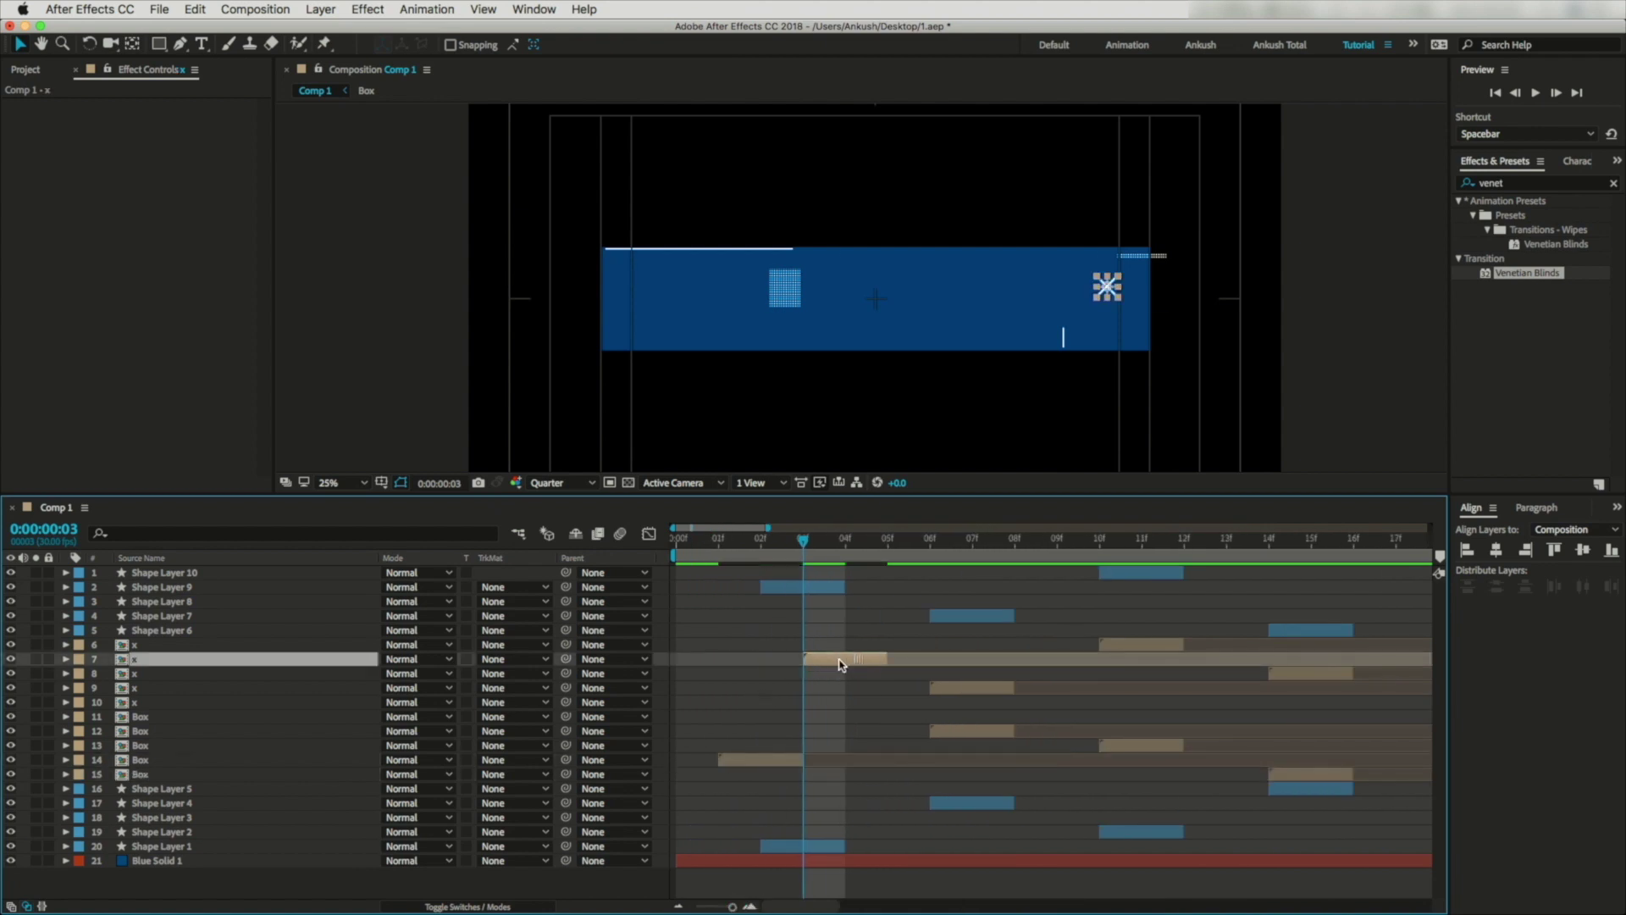
{"action": "left_click", "coordinate": [790, 588]}
Stagger the frame 6 group by starting Shape Layers 4 and 7 at frame 5 and Box layer 12 at frame 7.
{"action": "left_click", "coordinate": [930, 540]}
{"action": "left_click_drag", "start_coordinate": [962, 803], "coordinate": [930, 805]}
{"action": "left_click_drag", "start_coordinate": [961, 731], "coordinate": [1004, 731]}
{"action": "left_click_drag", "start_coordinate": [974, 616], "coordinate": [932, 617]}
Stagger the frame 10 group by starting Shape Layer 10 at frame 9, and Shape Layer 2 and x layer 6 at frame 11.
{"action": "left_click_drag", "start_coordinate": [933, 540], "coordinate": [1090, 573]}
{"action": "left_click", "coordinate": [1118, 745]}
{"action": "left_click_drag", "start_coordinate": [1127, 831], "coordinate": [1168, 832]}
{"action": "left_click_drag", "start_coordinate": [1134, 645], "coordinate": [1177, 645]}
Stagger the frame 14 group by starting Shape Layer 6 and Box layer 15 at frame 15 and Shape Layer 5 at frame 13.
{"action": "left_click", "coordinate": [1310, 539]}
{"action": "left_click_drag", "start_coordinate": [1300, 629], "coordinate": [1342, 629]}
{"action": "left_click", "coordinate": [1335, 790]}
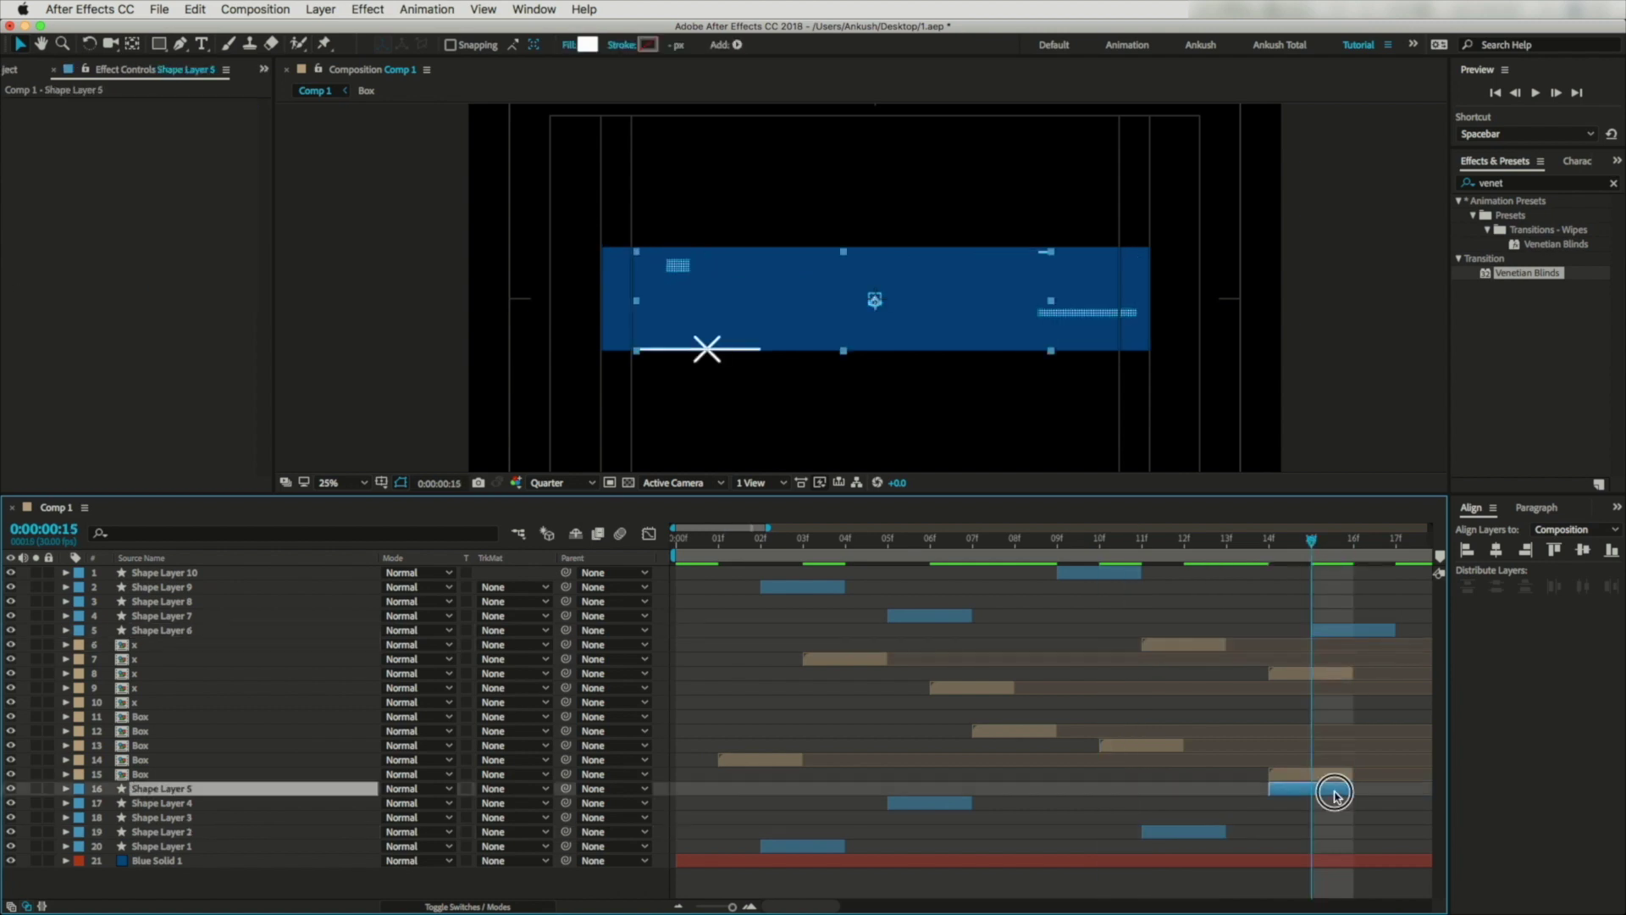
{"action": "left_click", "coordinate": [1339, 676]}
{"action": "left_click_drag", "start_coordinate": [1313, 774], "coordinate": [1279, 788]}
Pre-compose Shape Layers 1 to 5 into a composition named Lines.
{"action": "left_click_drag", "start_coordinate": [1311, 540], "coordinate": [488, 652]}
{"action": "left_click_drag", "start_coordinate": [732, 906], "coordinate": [700, 906]}
{"action": "left_click_drag", "start_coordinate": [1317, 539], "coordinate": [800, 573]}
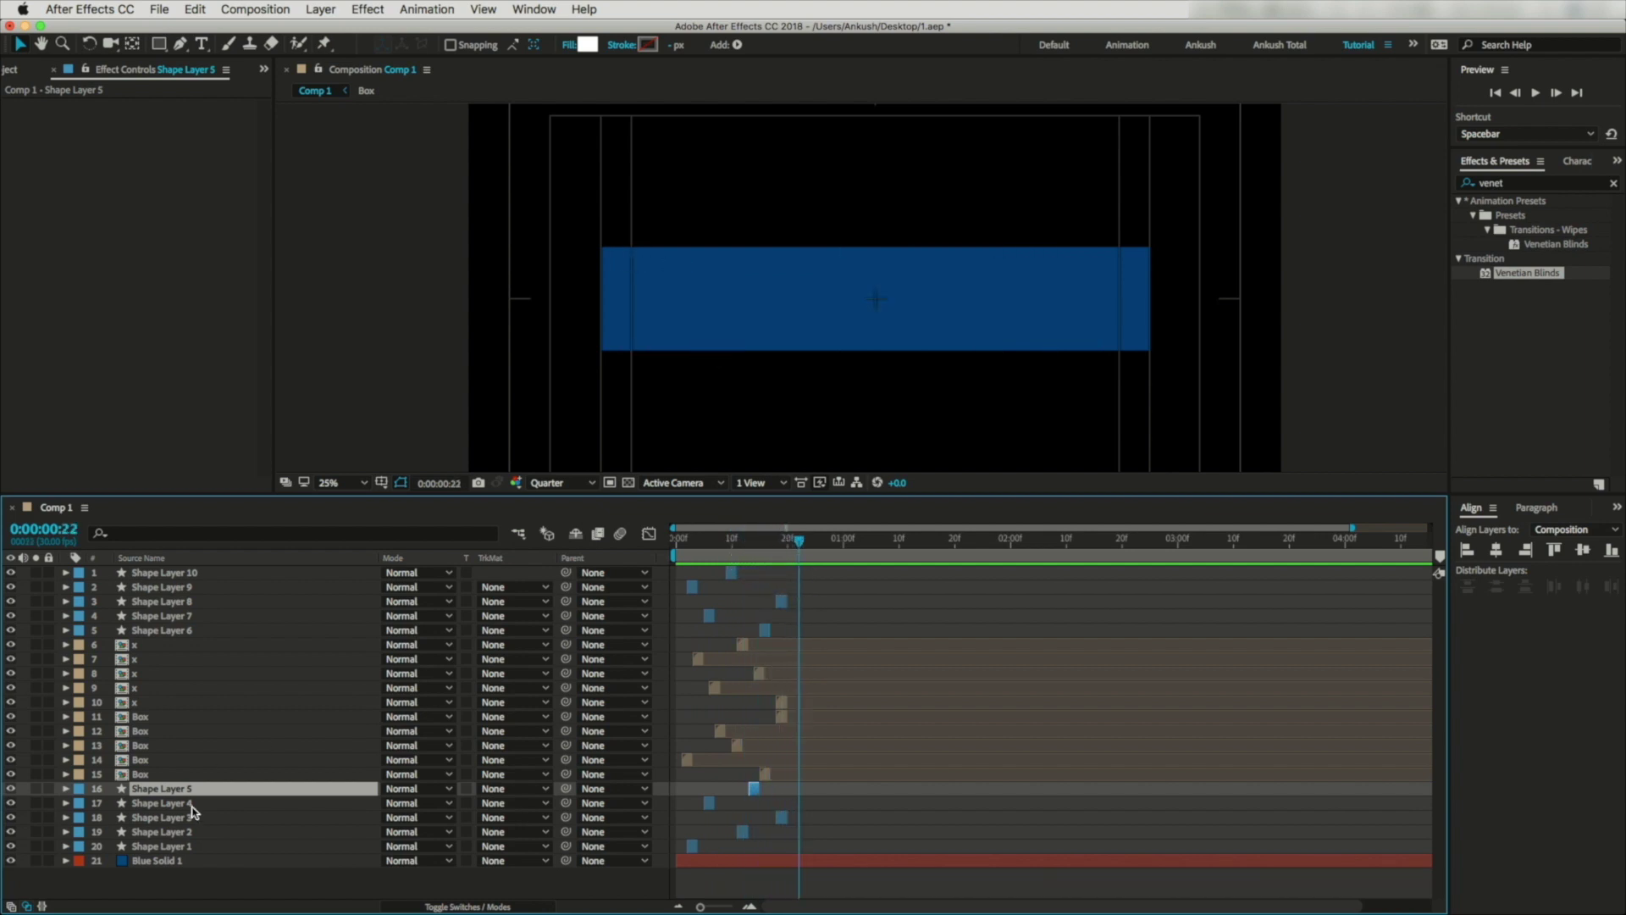
{"action": "left_click", "coordinate": [174, 847], "text": "shift"}
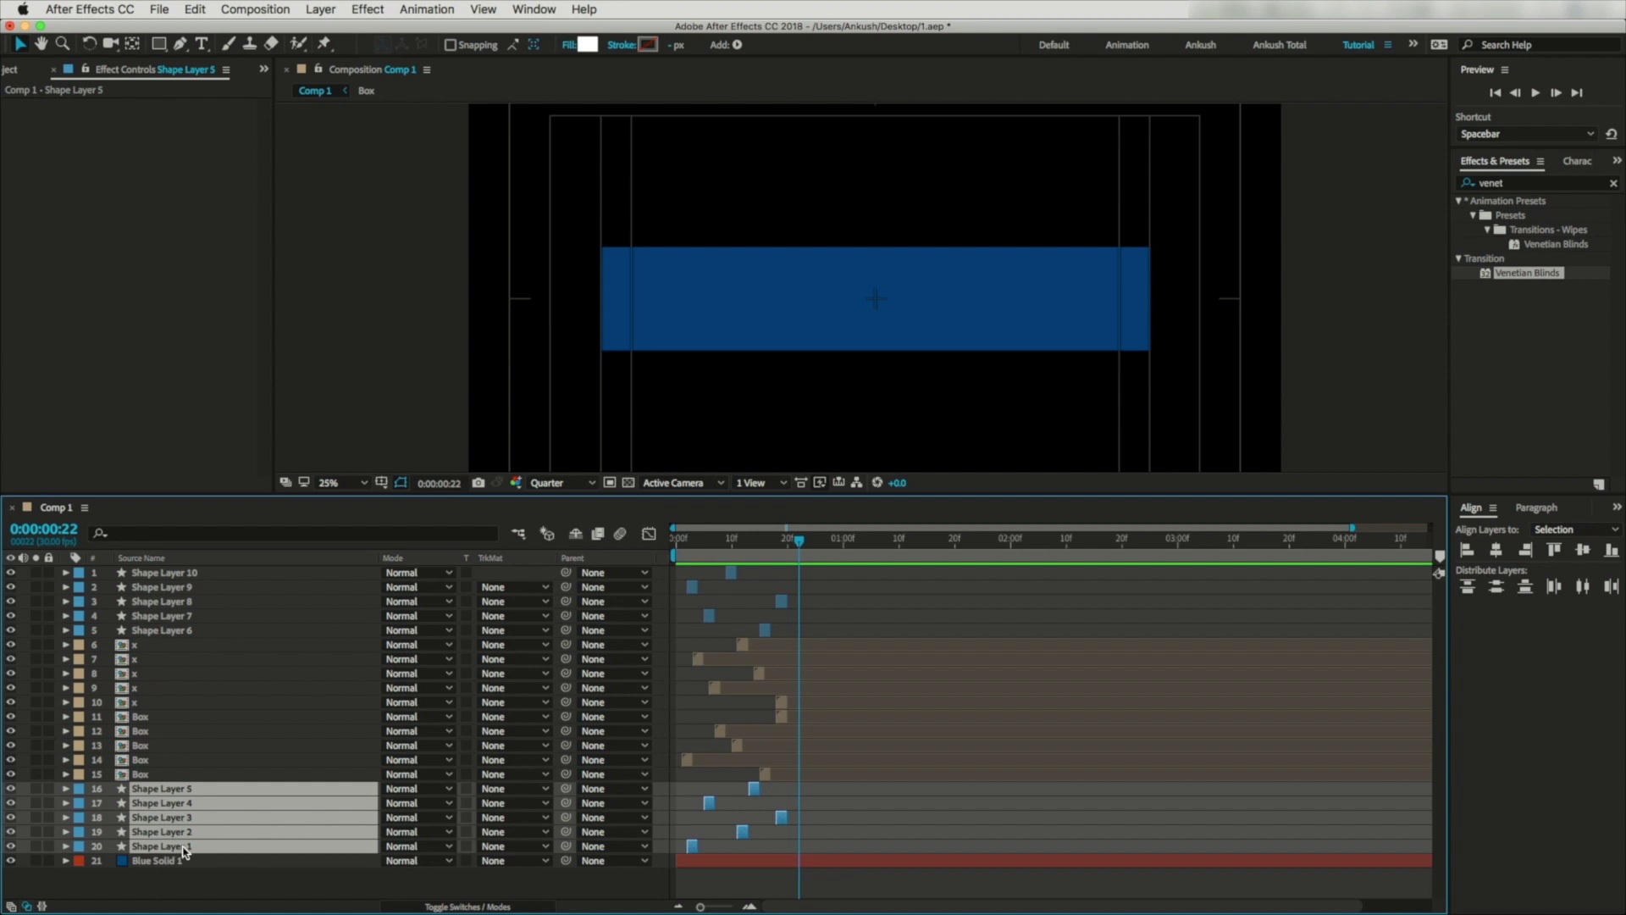
{"action": "right_click", "coordinate": [184, 850]}
{"action": "left_click", "coordinate": [248, 762]}
{"action": "type", "text": "Lines"}
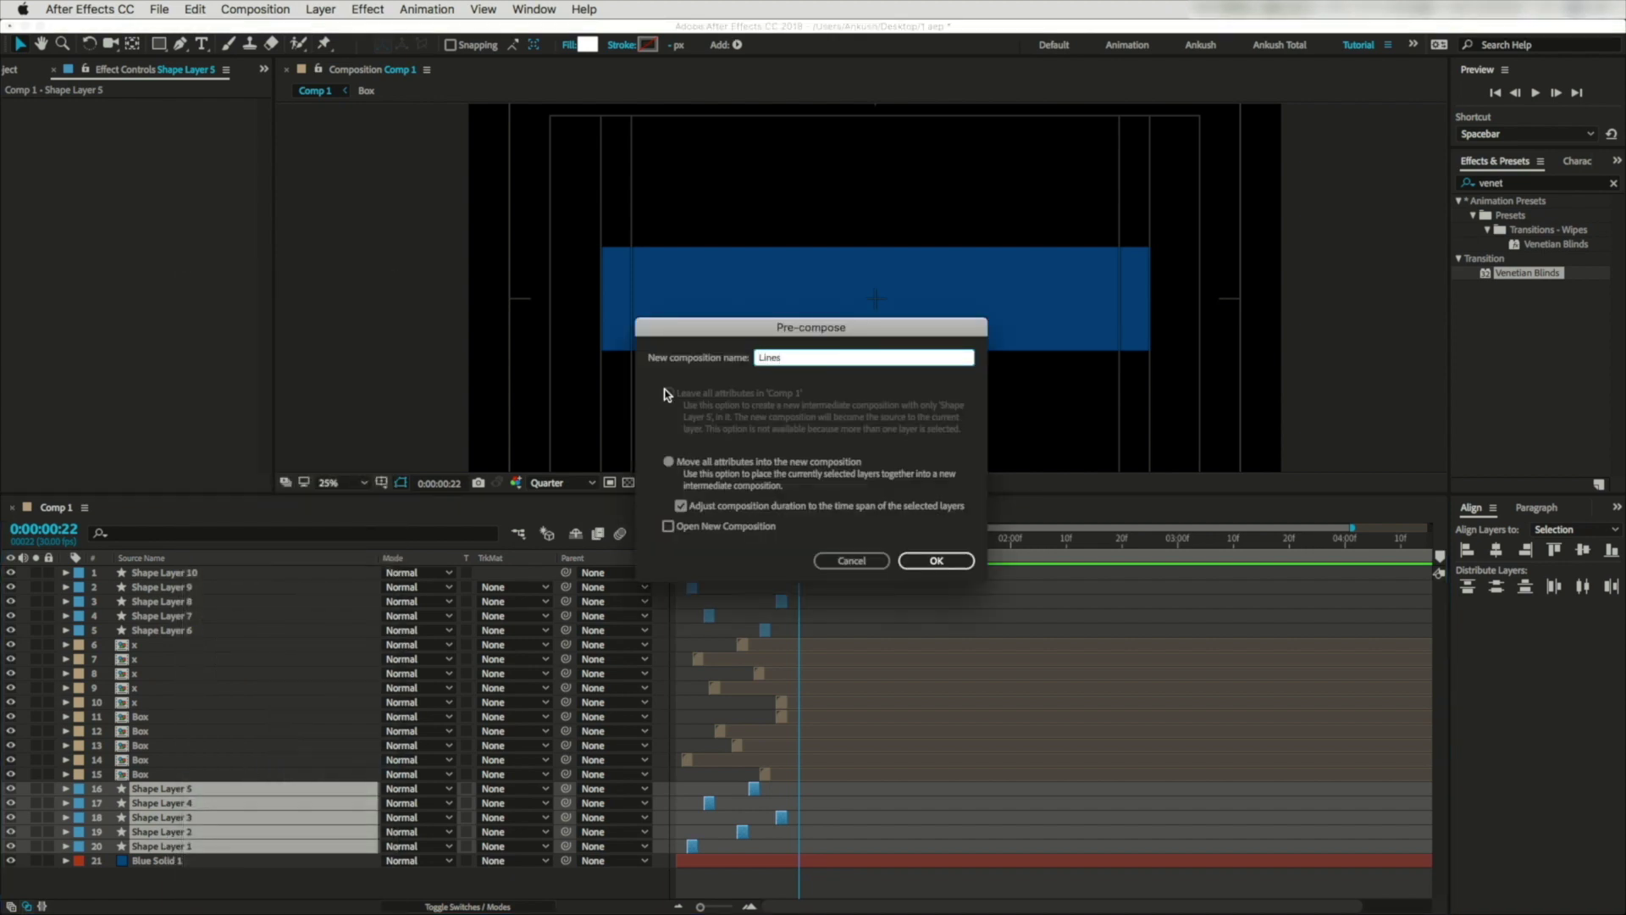
{"action": "key", "text": "Return"}
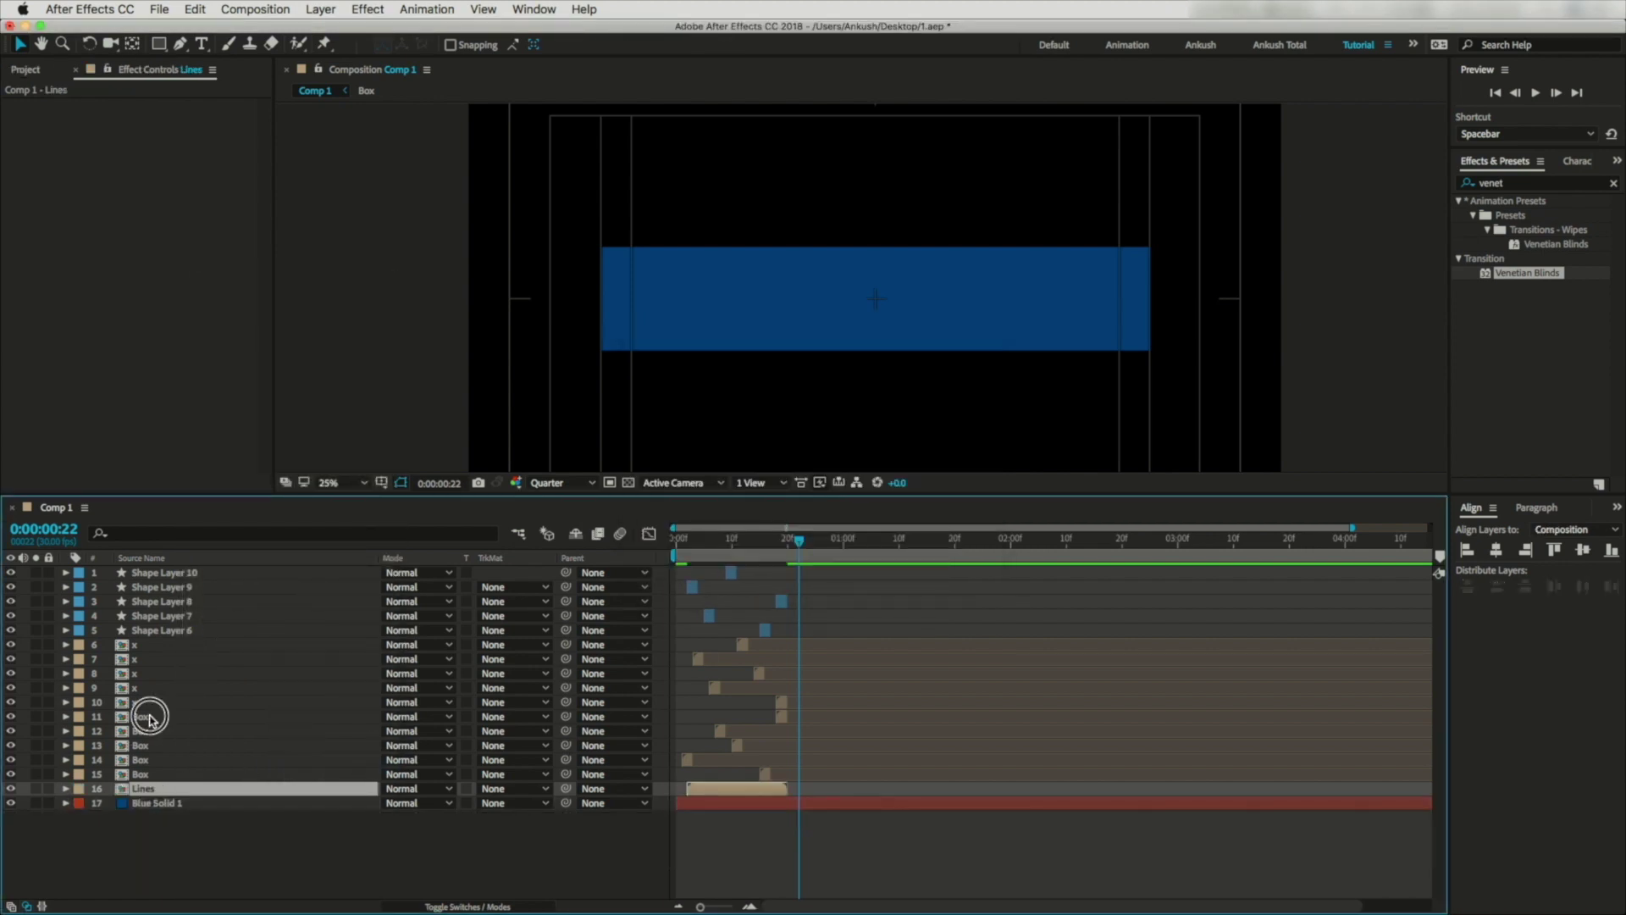
Pre-compose the five Box layers into a composition named Box Total.
{"action": "left_click", "coordinate": [144, 716]}
{"action": "left_click", "coordinate": [154, 774], "text": "shift"}
{"action": "right_click", "coordinate": [155, 774]}
{"action": "left_click", "coordinate": [212, 761]}
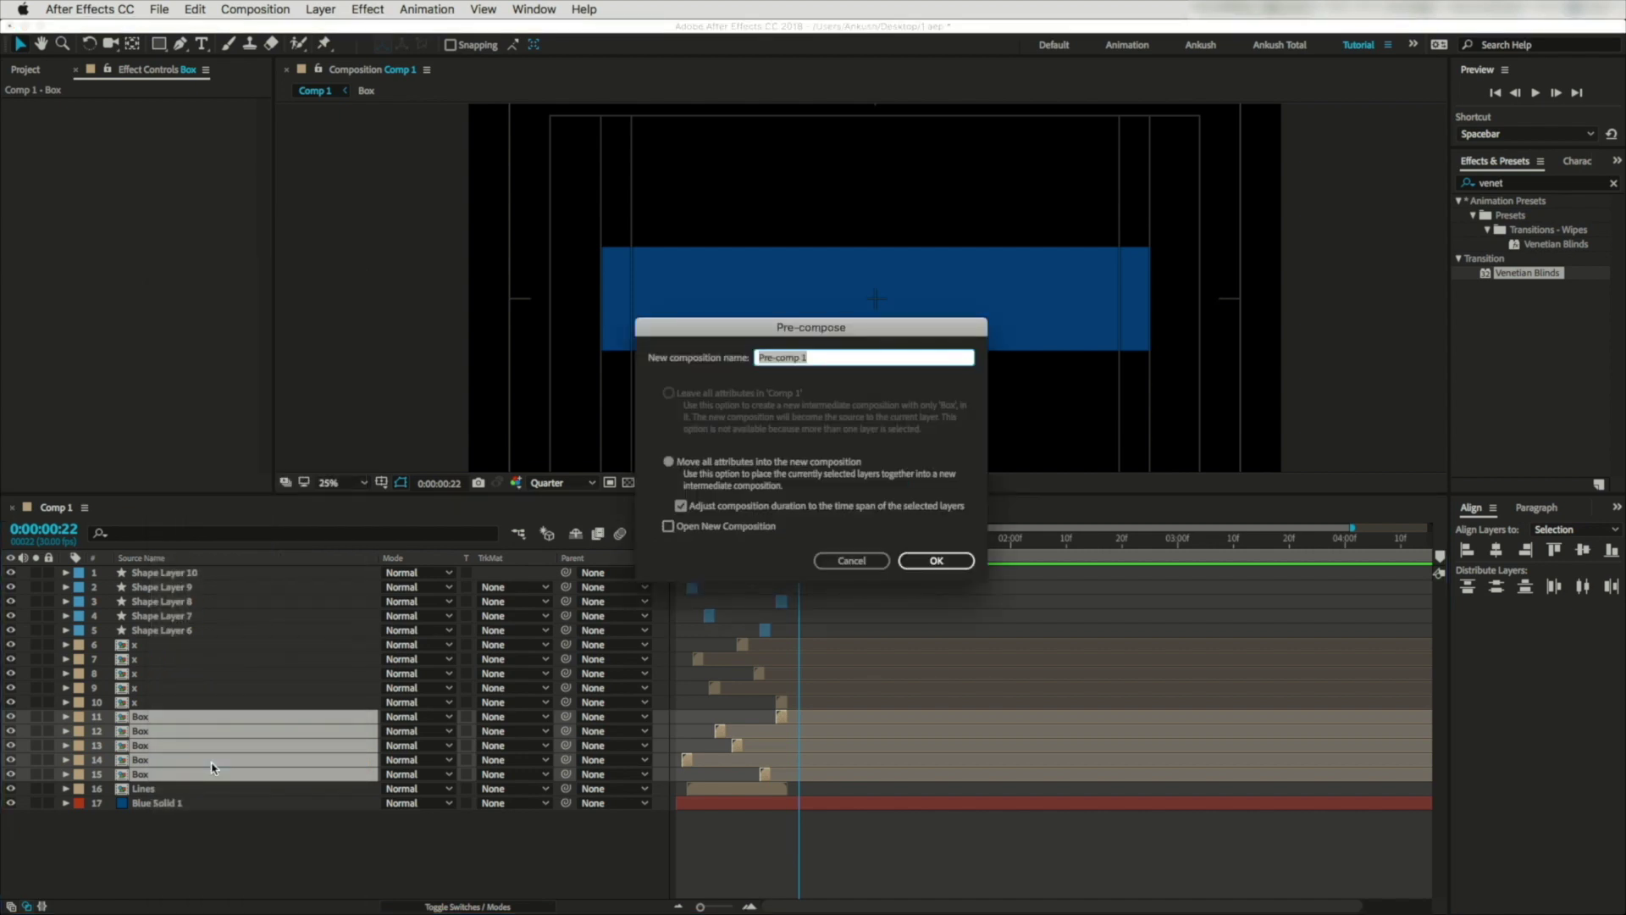
{"action": "key", "text": "Return"}
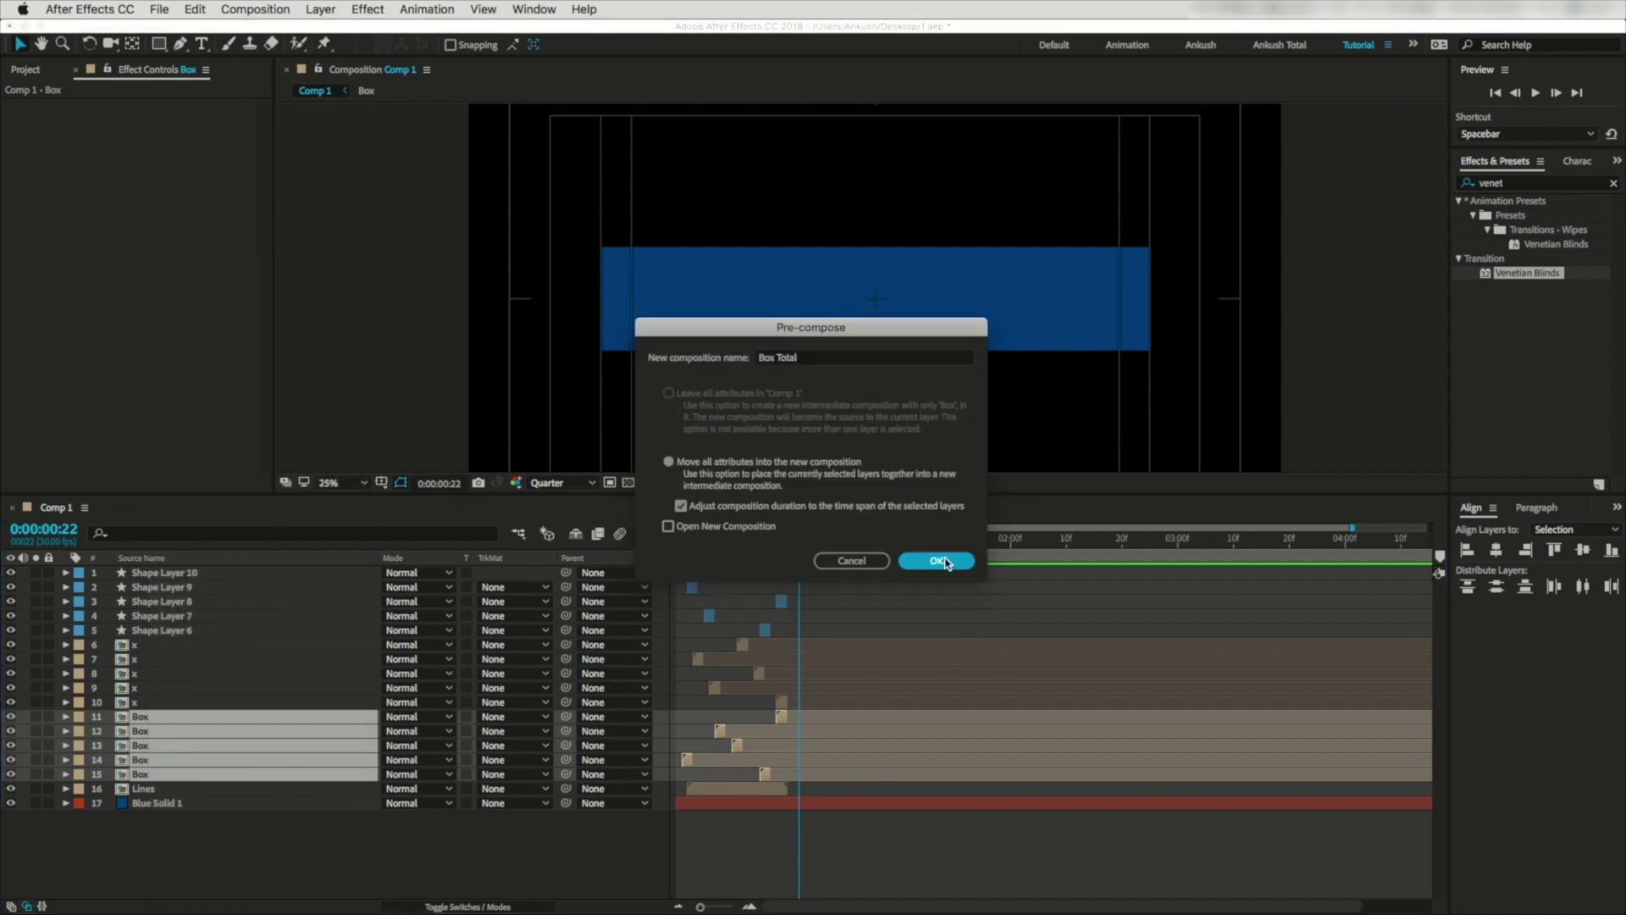
Pre-compose the five x layers into a composition named X Total.
{"action": "left_click", "coordinate": [140, 644]}
{"action": "left_click", "coordinate": [145, 702], "text": "shift"}
{"action": "right_click", "coordinate": [145, 702]}
{"action": "left_click", "coordinate": [207, 765]}
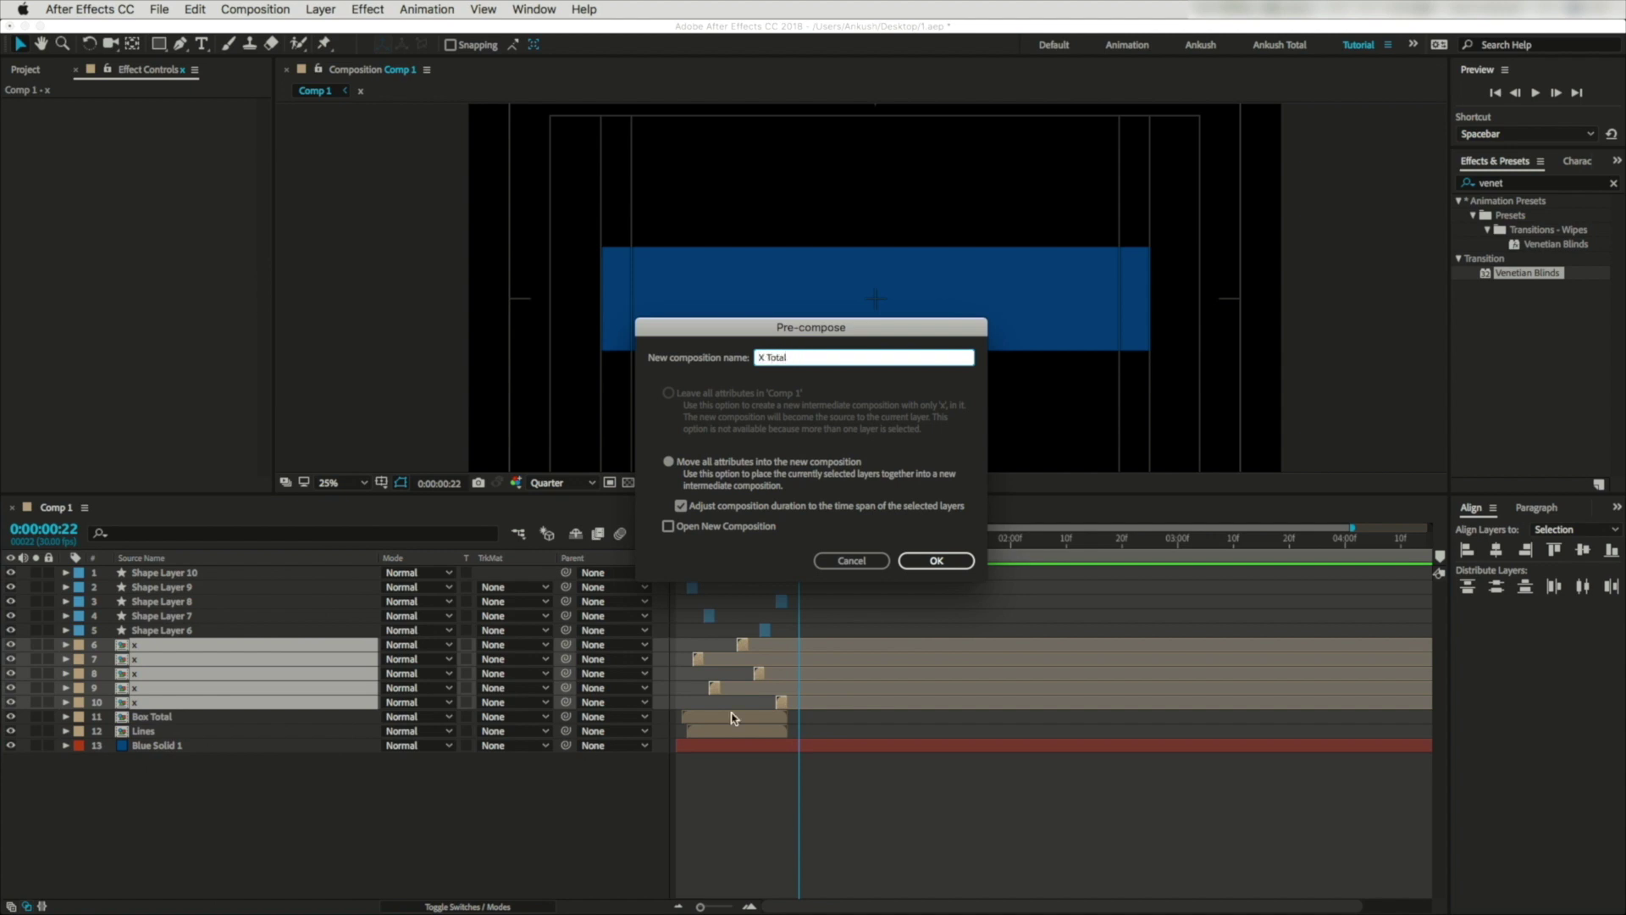
{"action": "left_click", "coordinate": [906, 565]}
Pre-compose Shape Layers 6 to 10 into a composition named Grid.
{"action": "left_click", "coordinate": [181, 572]}
{"action": "left_click", "coordinate": [181, 630], "text": "shift"}
{"action": "right_click", "coordinate": [182, 630]}
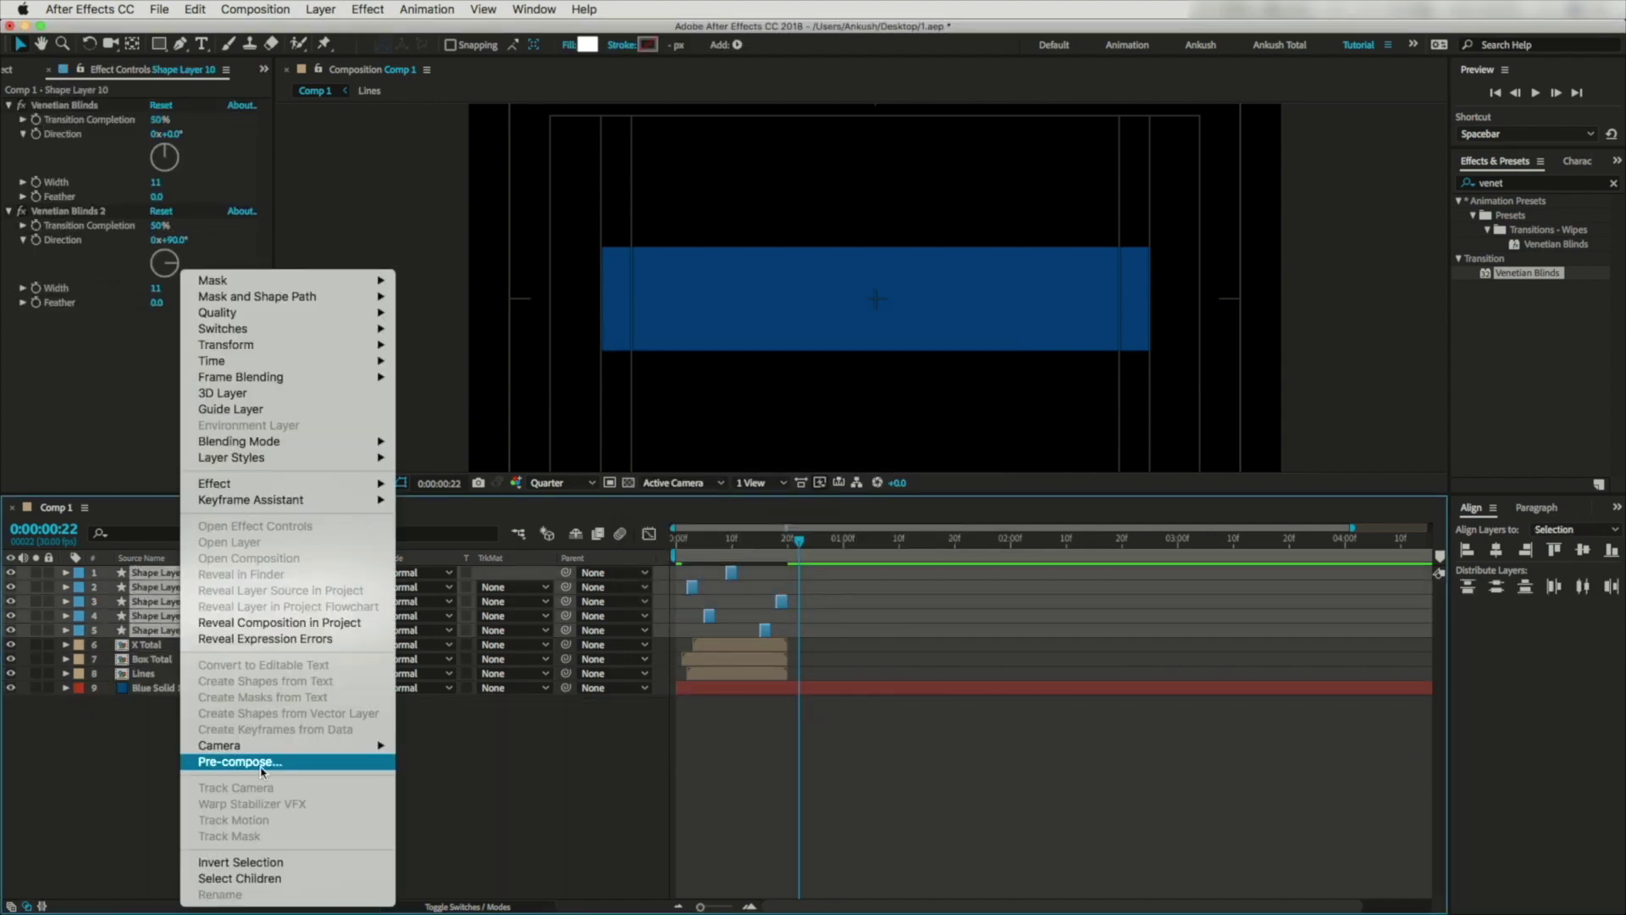
{"action": "left_click", "coordinate": [262, 764]}
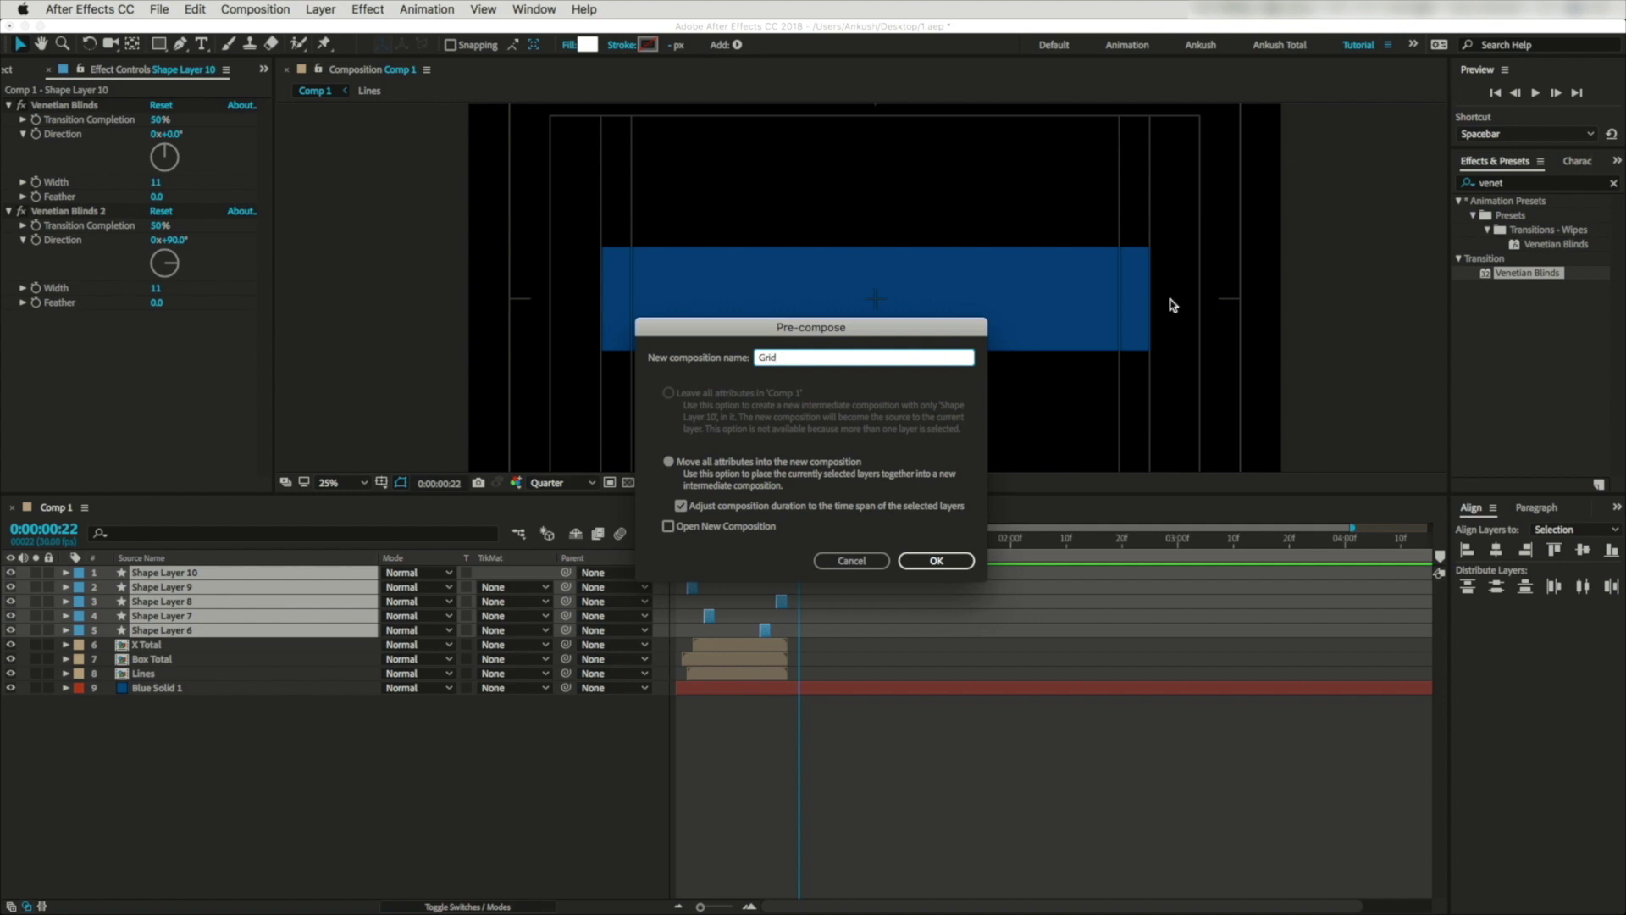
{"action": "left_click", "coordinate": [936, 560]}
Preview the animation, and pre-compose Grid, X Total, Box Total and Lines into a composition named Glitch.
{"action": "key", "text": "space"}
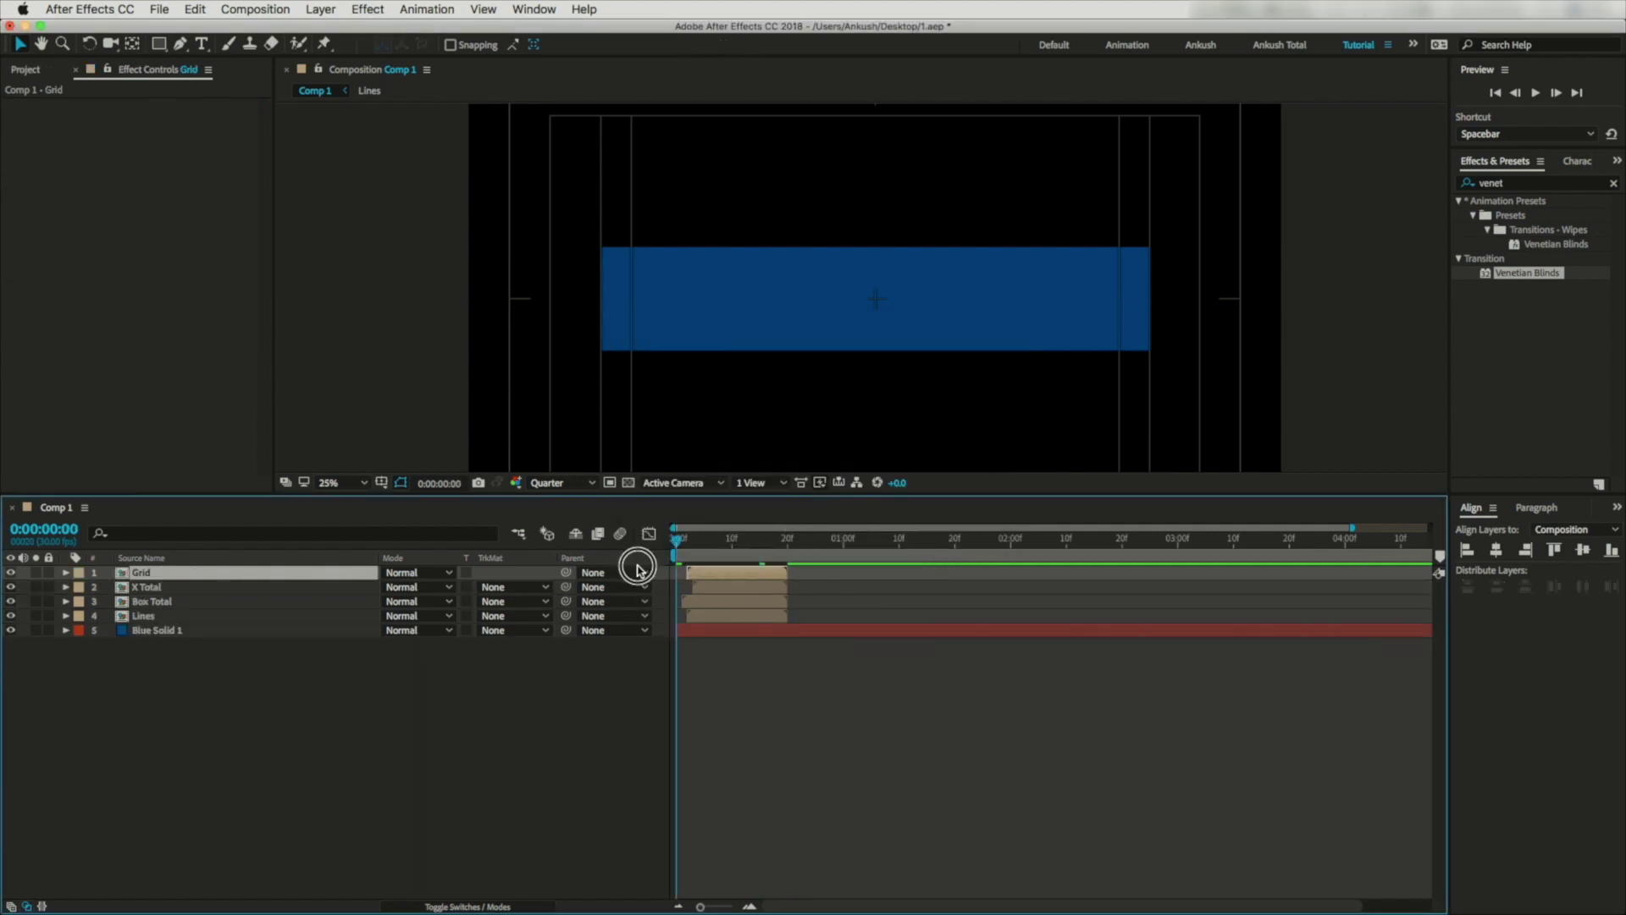
{"action": "key", "text": "space"}
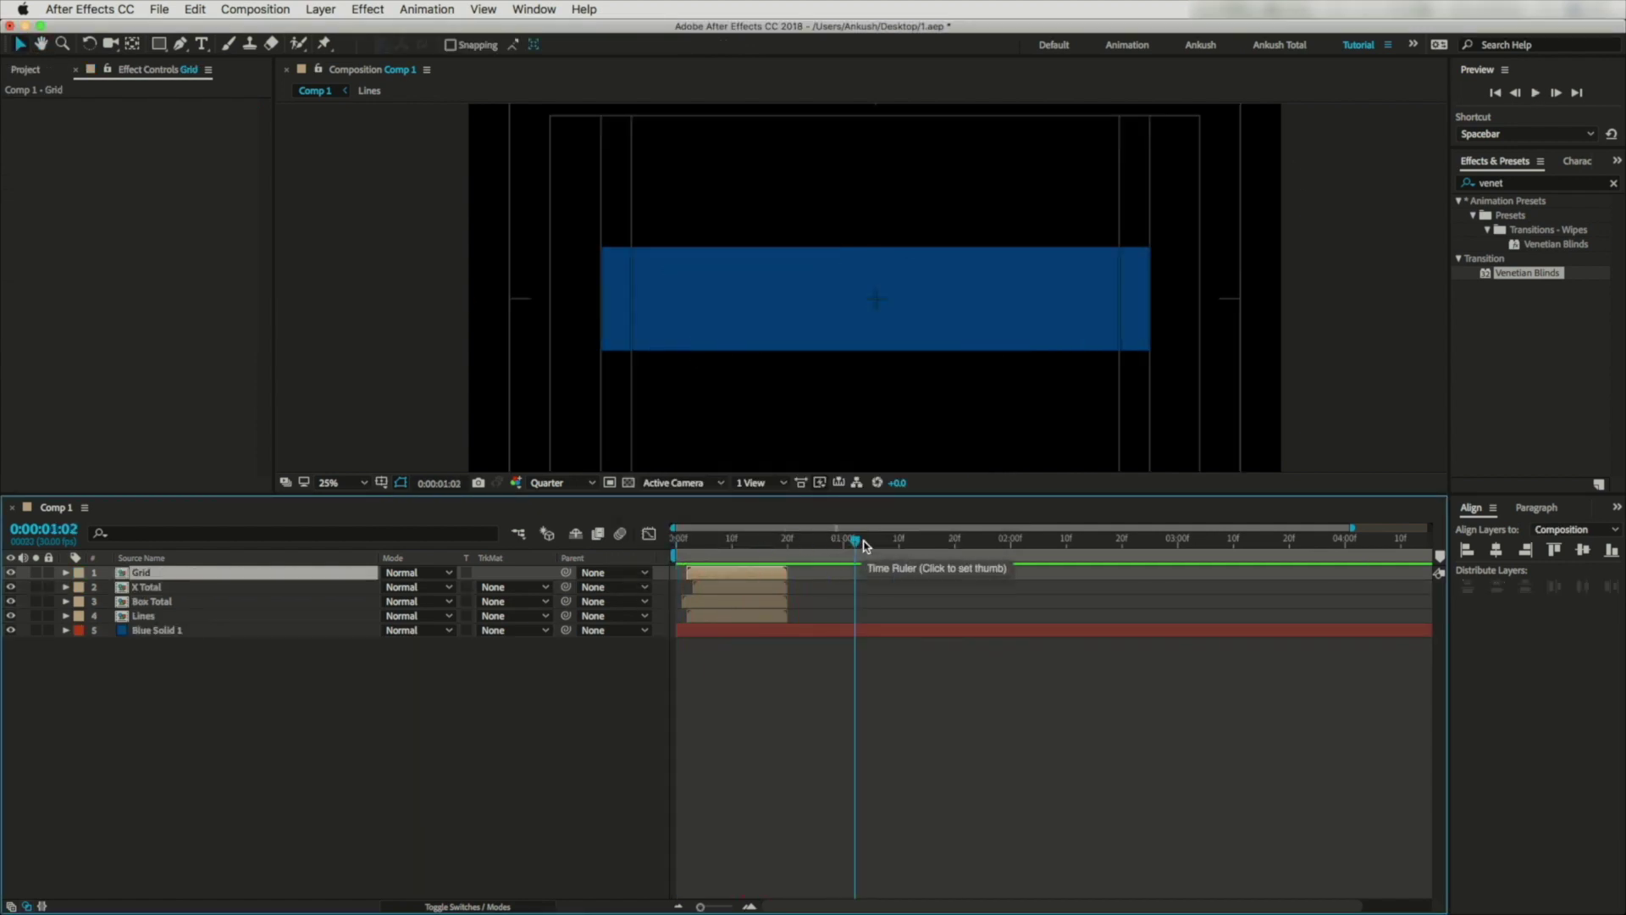
{"action": "left_click_drag", "start_coordinate": [861, 546], "coordinate": [792, 607]}
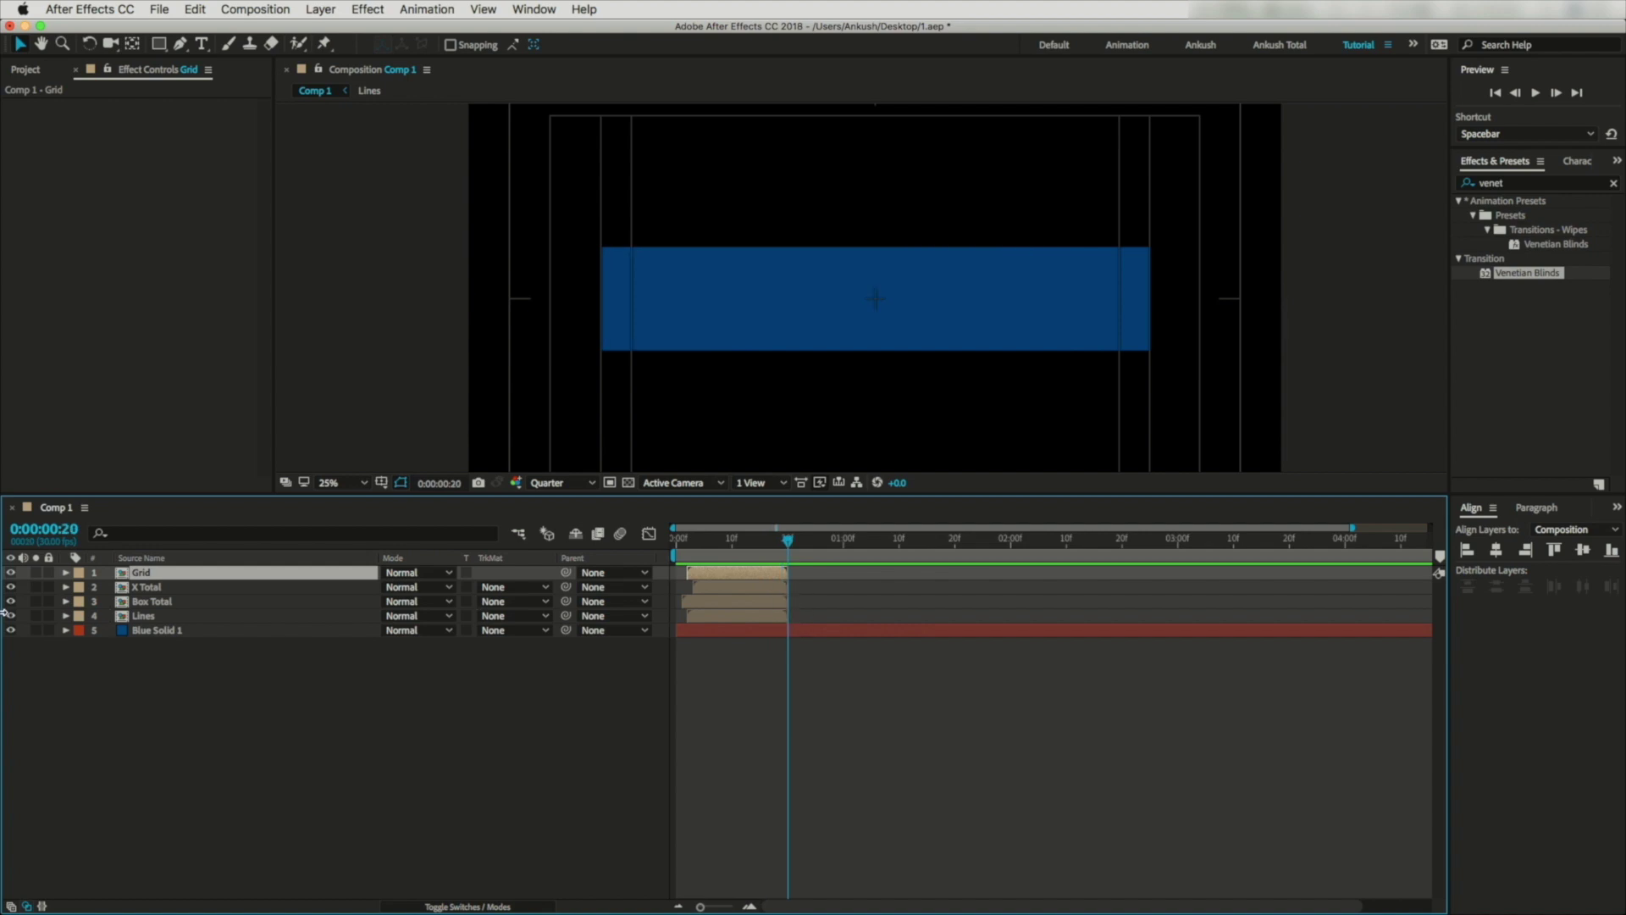
{"action": "left_click", "coordinate": [143, 615], "text": "shift"}
{"action": "right_click", "coordinate": [156, 621]}
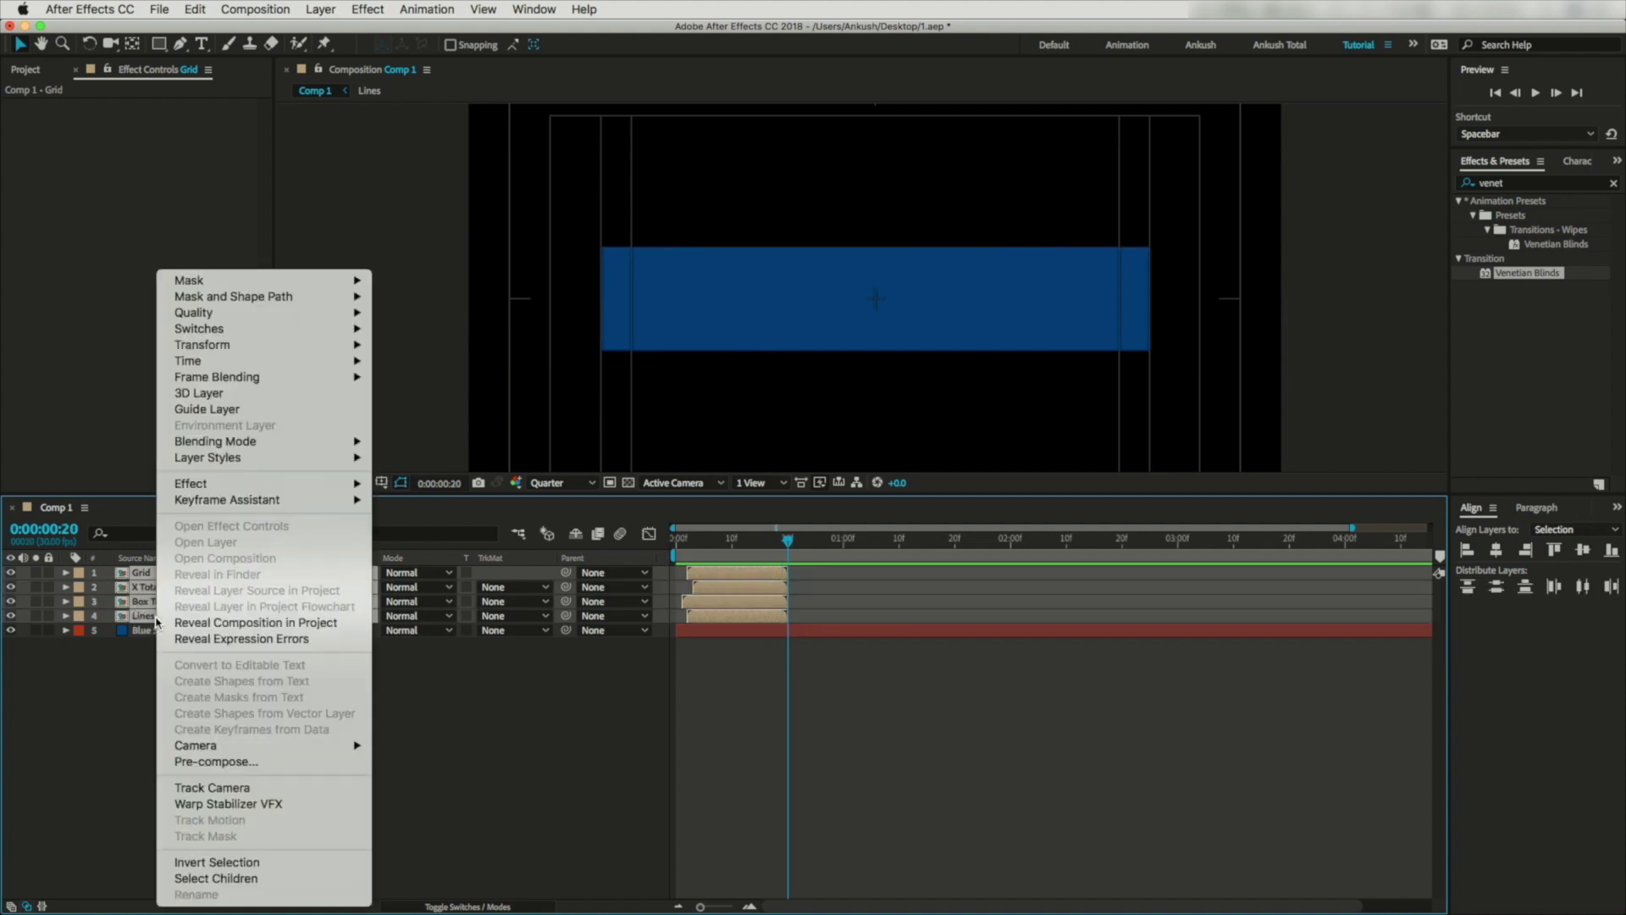
{"action": "left_click", "coordinate": [201, 762]}
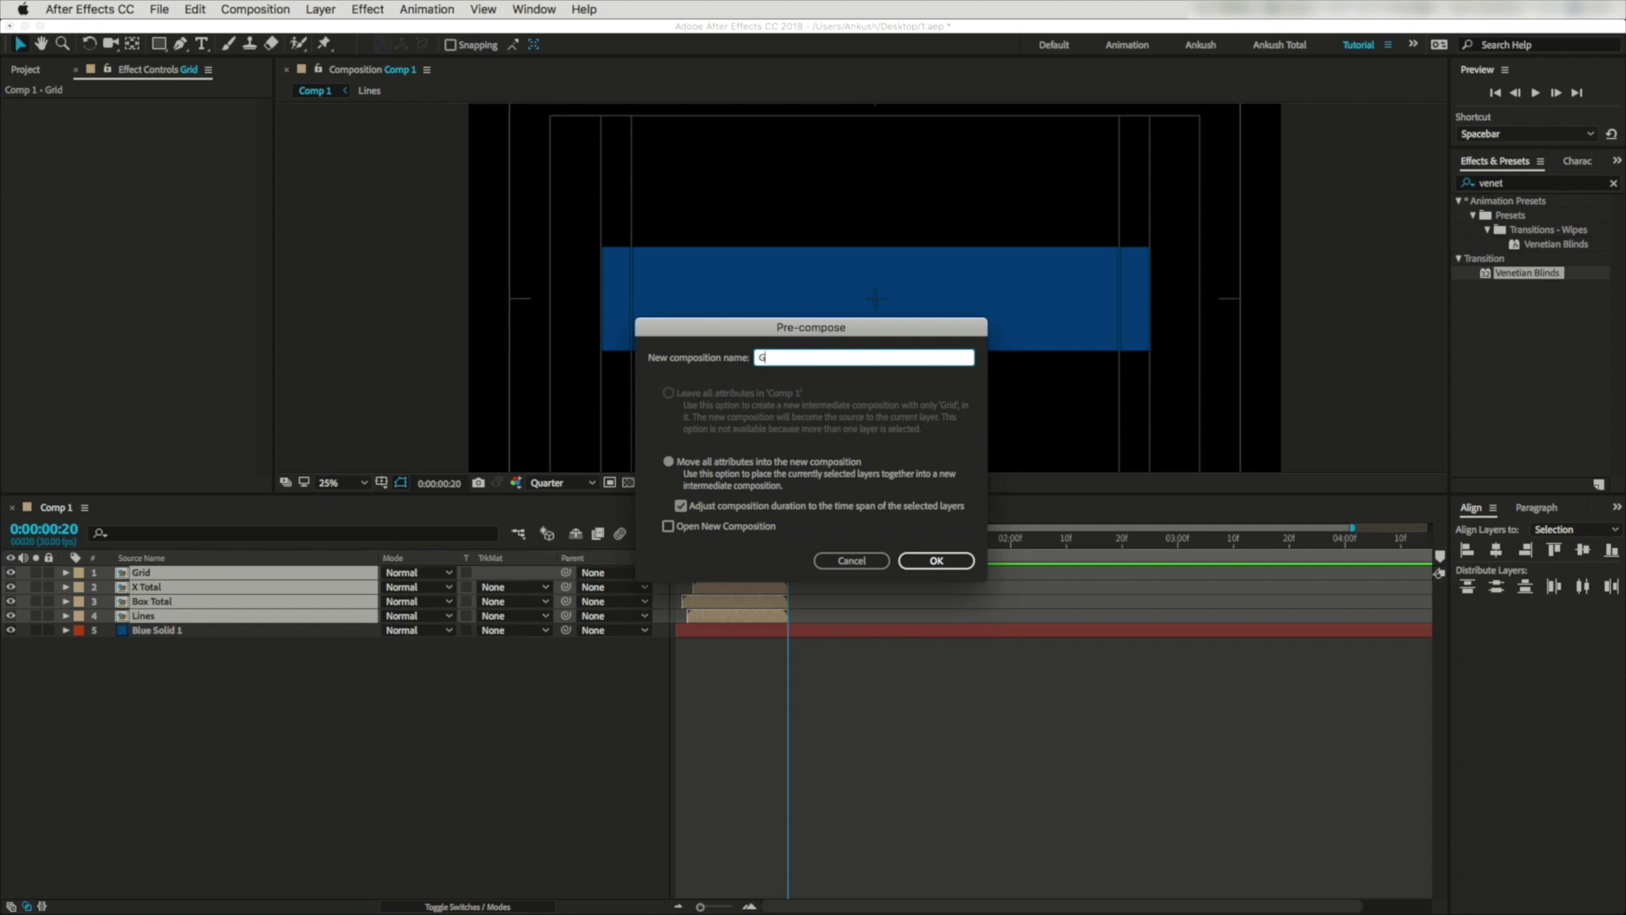
{"action": "left_click", "coordinate": [940, 560]}
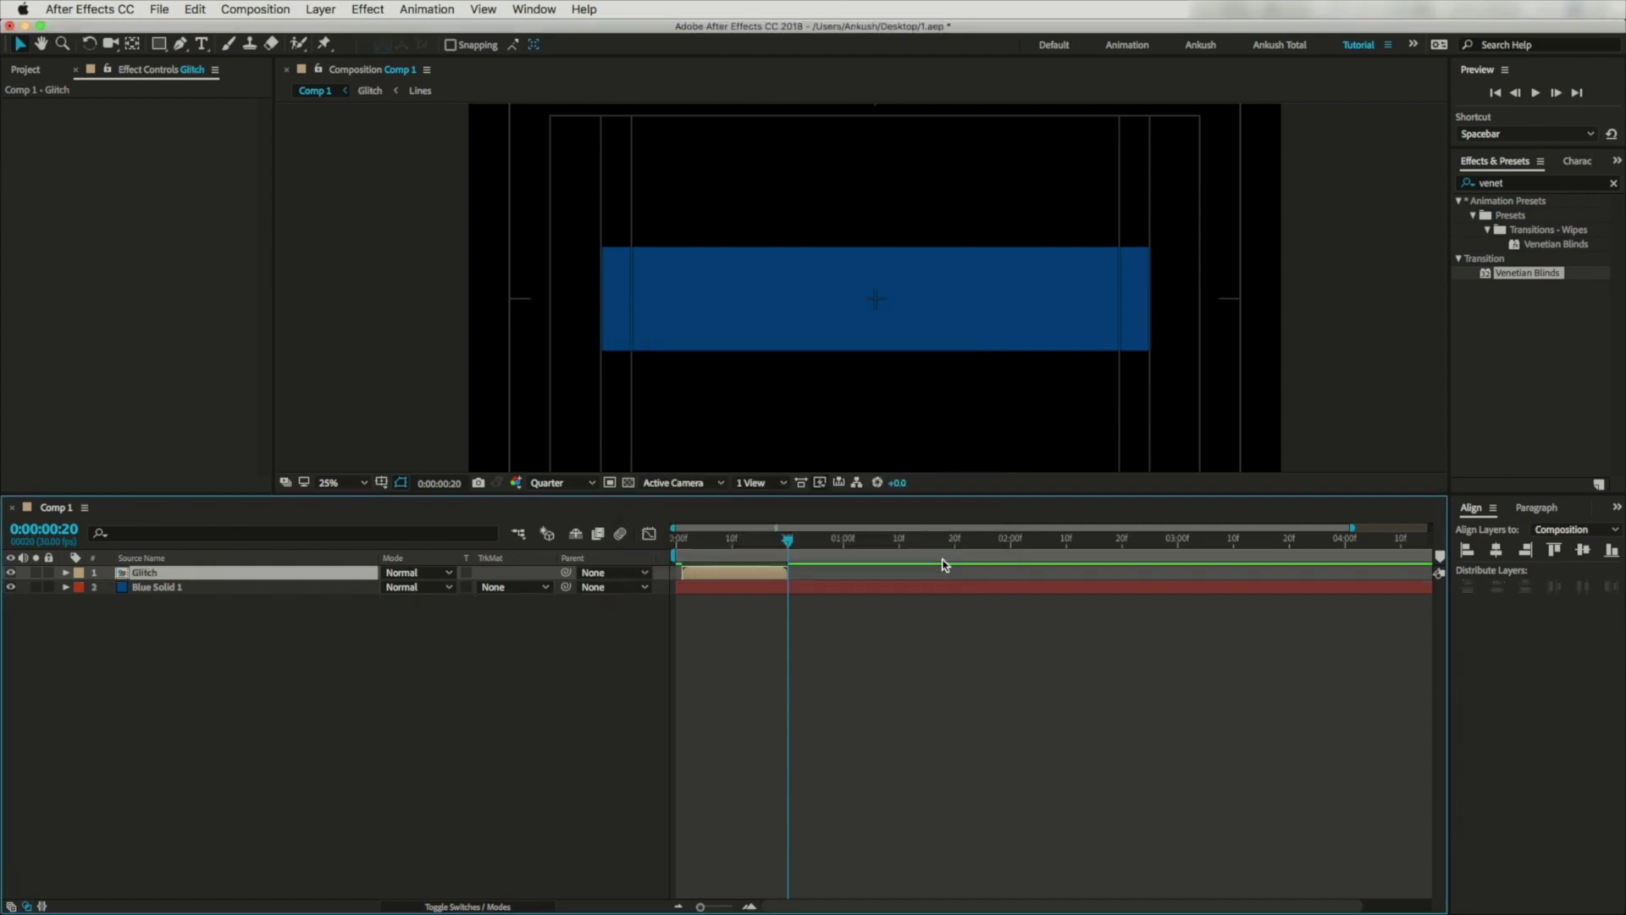
Create a project folder named Precomps.
{"action": "left_click", "coordinate": [10, 67]}
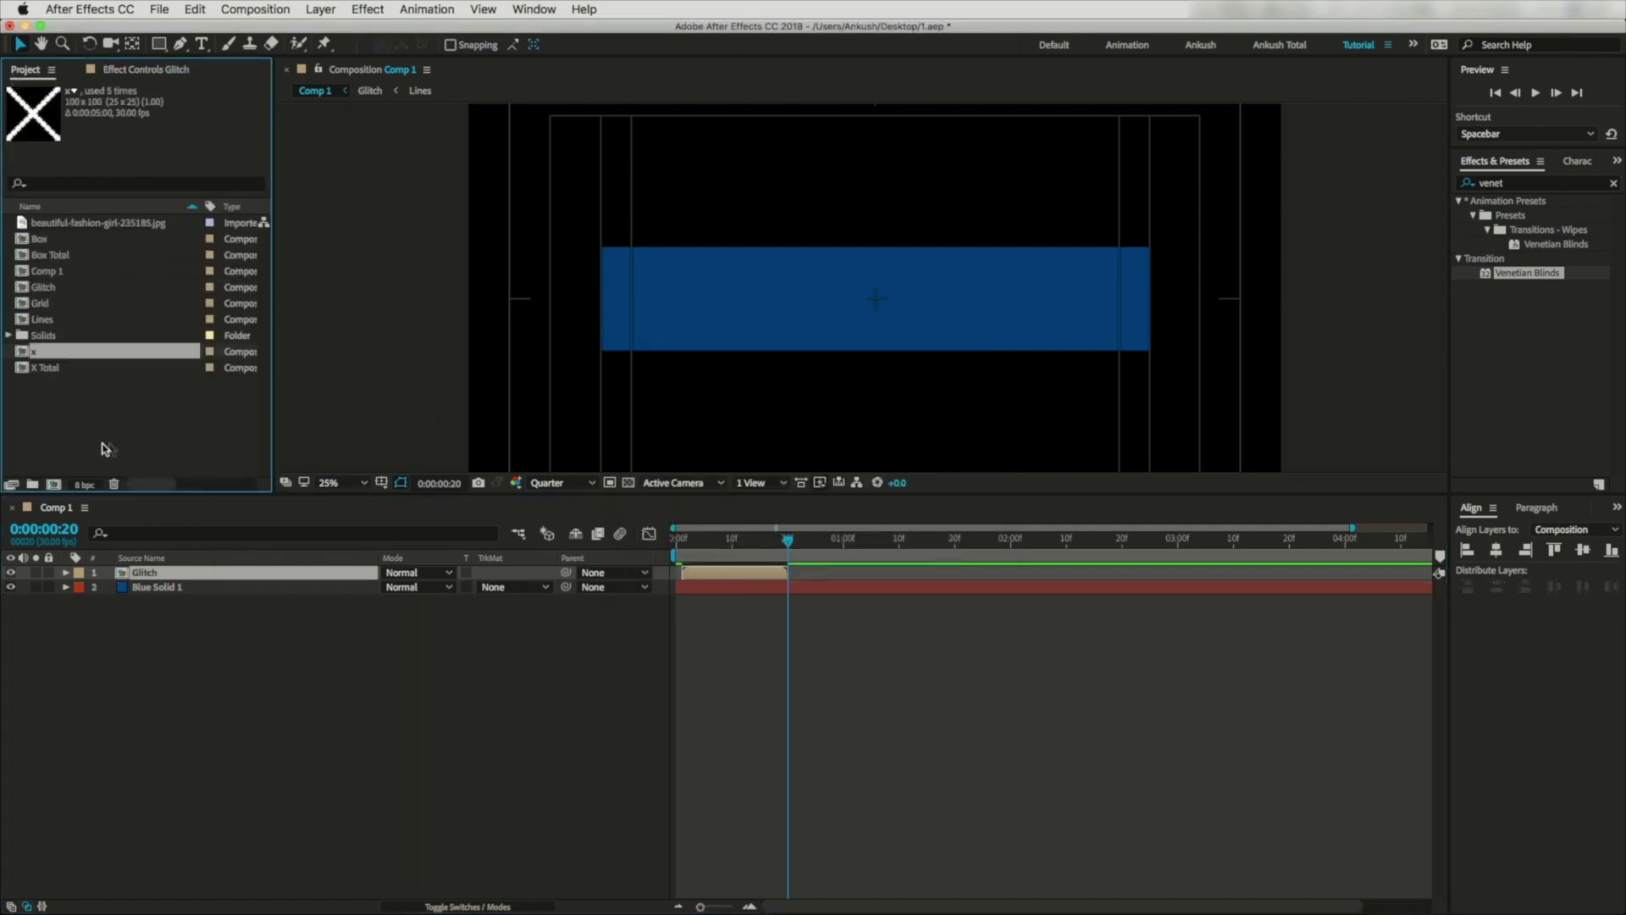
{"action": "left_click", "coordinate": [33, 484]}
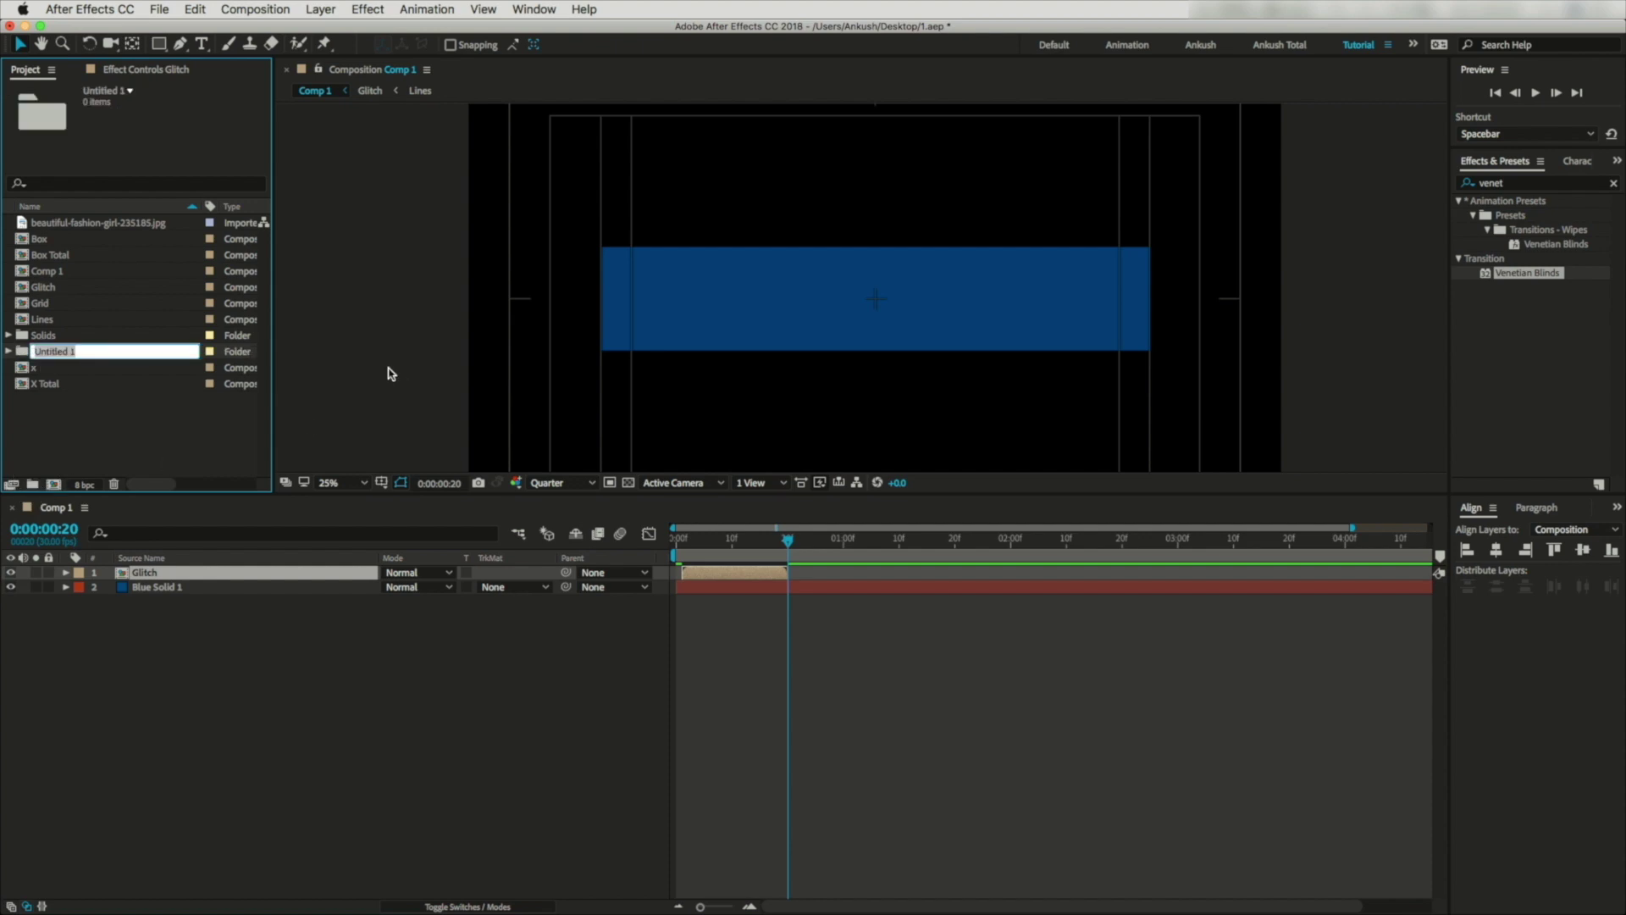
{"action": "type", "text": "Precomps"}
{"action": "left_click", "coordinate": [102, 396]}
Move the Box, Box Total, Grid, Lines, x and X Total compositions into the Precomps folder, leaving Comp 1 and Glitch outside.
{"action": "left_click", "coordinate": [37, 242]}
{"action": "left_click", "coordinate": [46, 320], "text": "shift"}
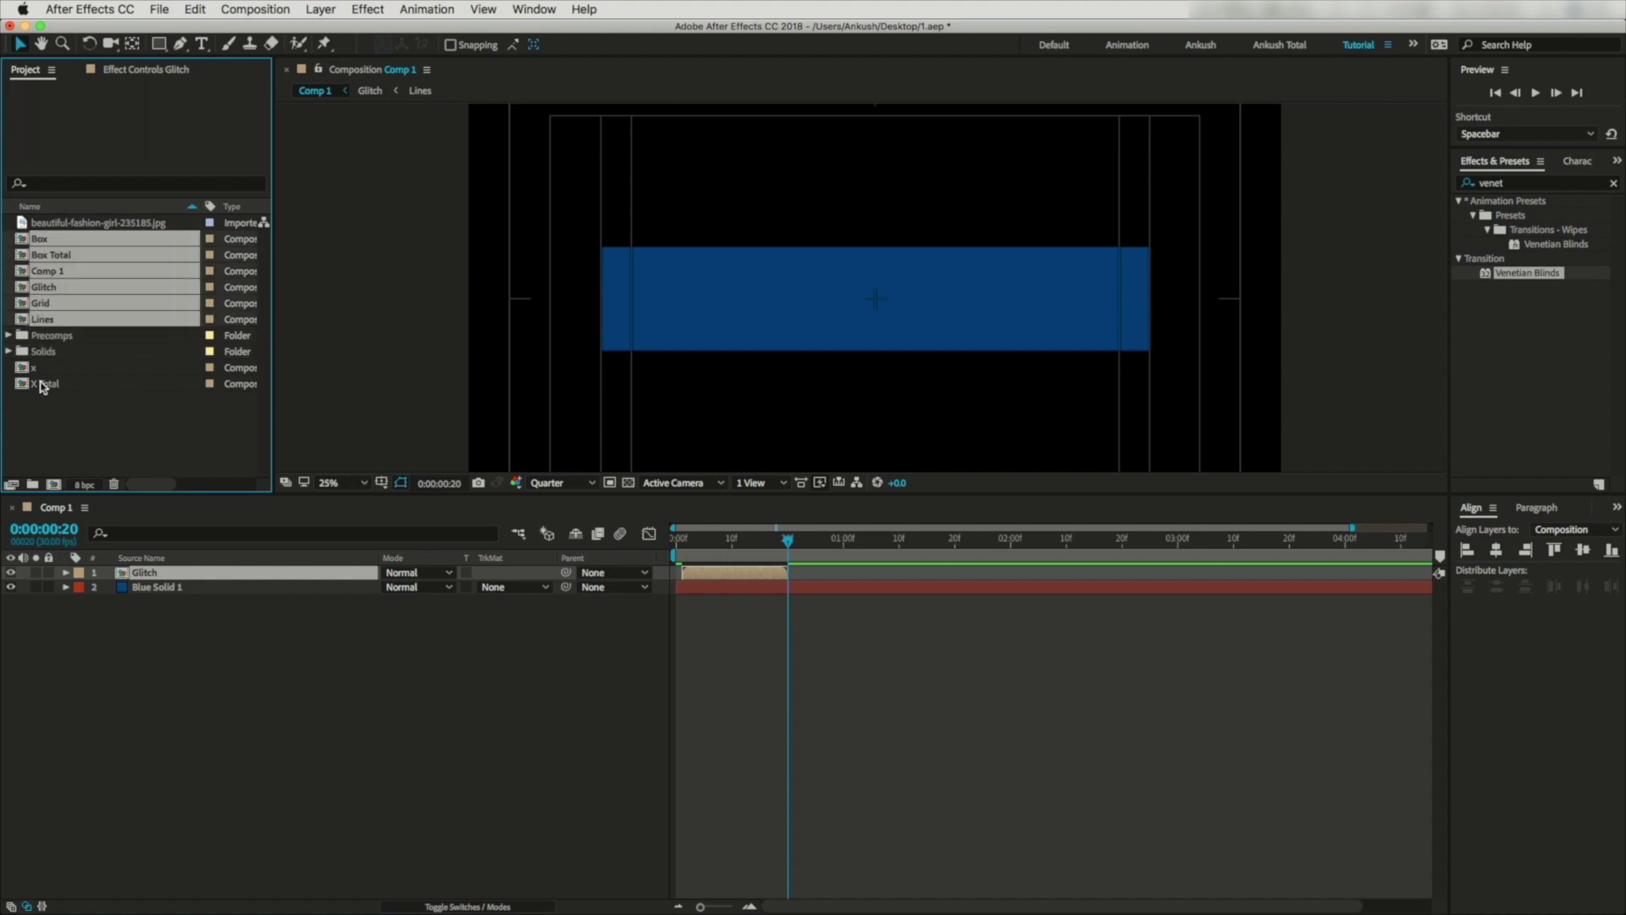
{"action": "left_click", "coordinate": [44, 384], "text": "super"}
{"action": "left_click", "coordinate": [35, 368], "text": "super"}
{"action": "left_click", "coordinate": [59, 271], "text": "super"}
{"action": "left_click", "coordinate": [49, 285], "text": "super"}
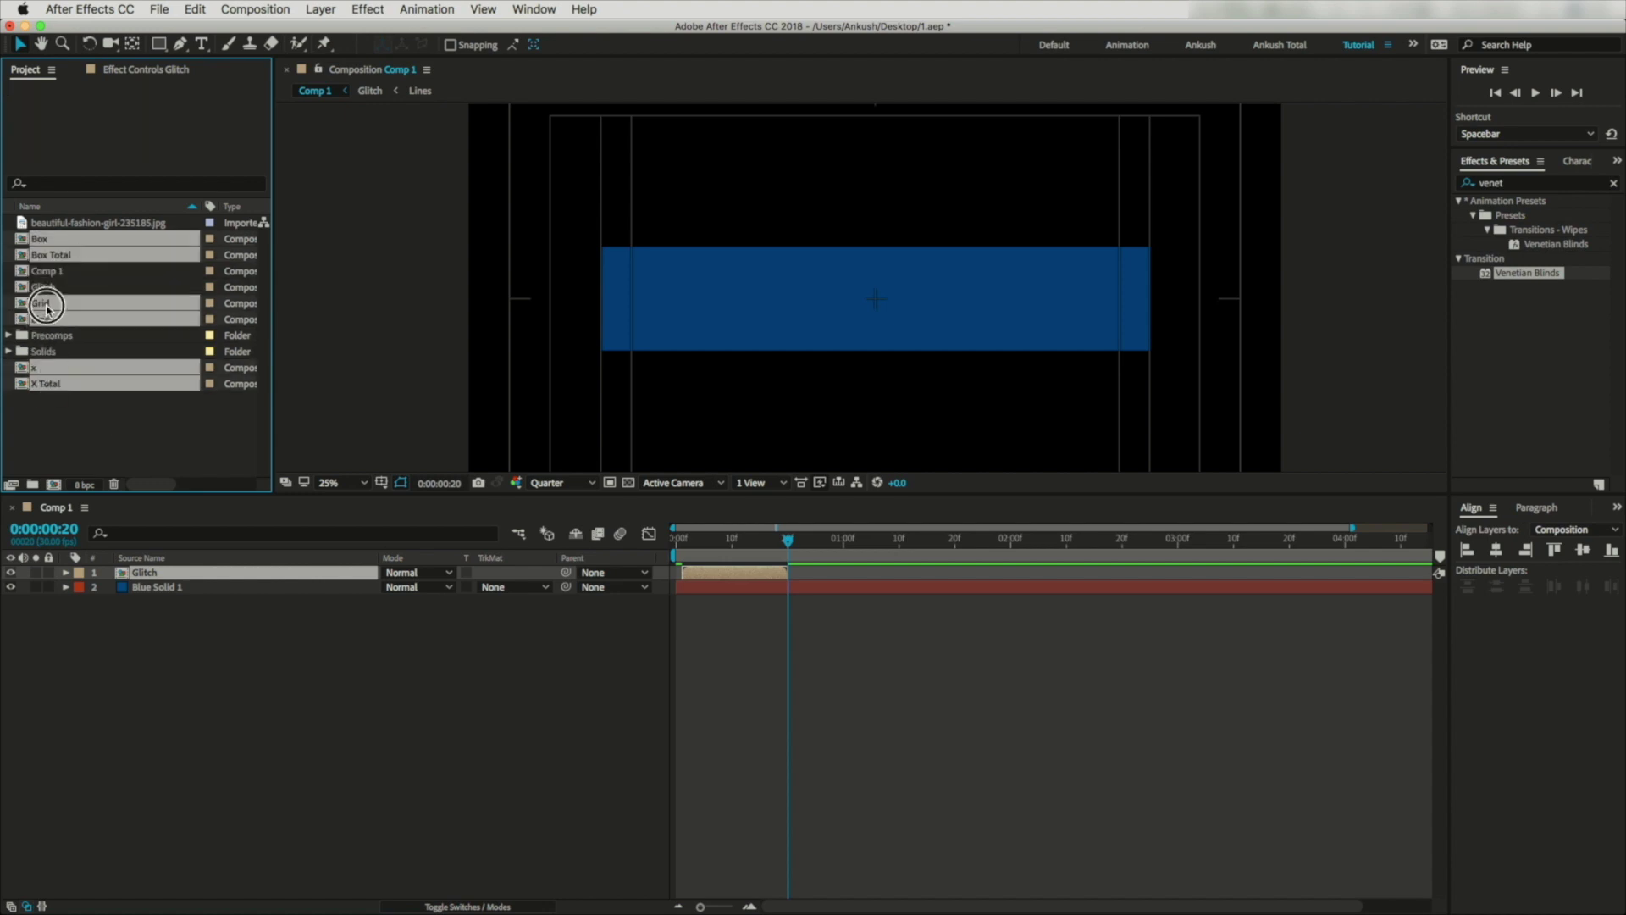
{"action": "key", "text": "Delete"}
Duplicate the Glitch layer twice and go to frame 7, where the glitch elements show.
{"action": "left_click", "coordinate": [153, 577]}
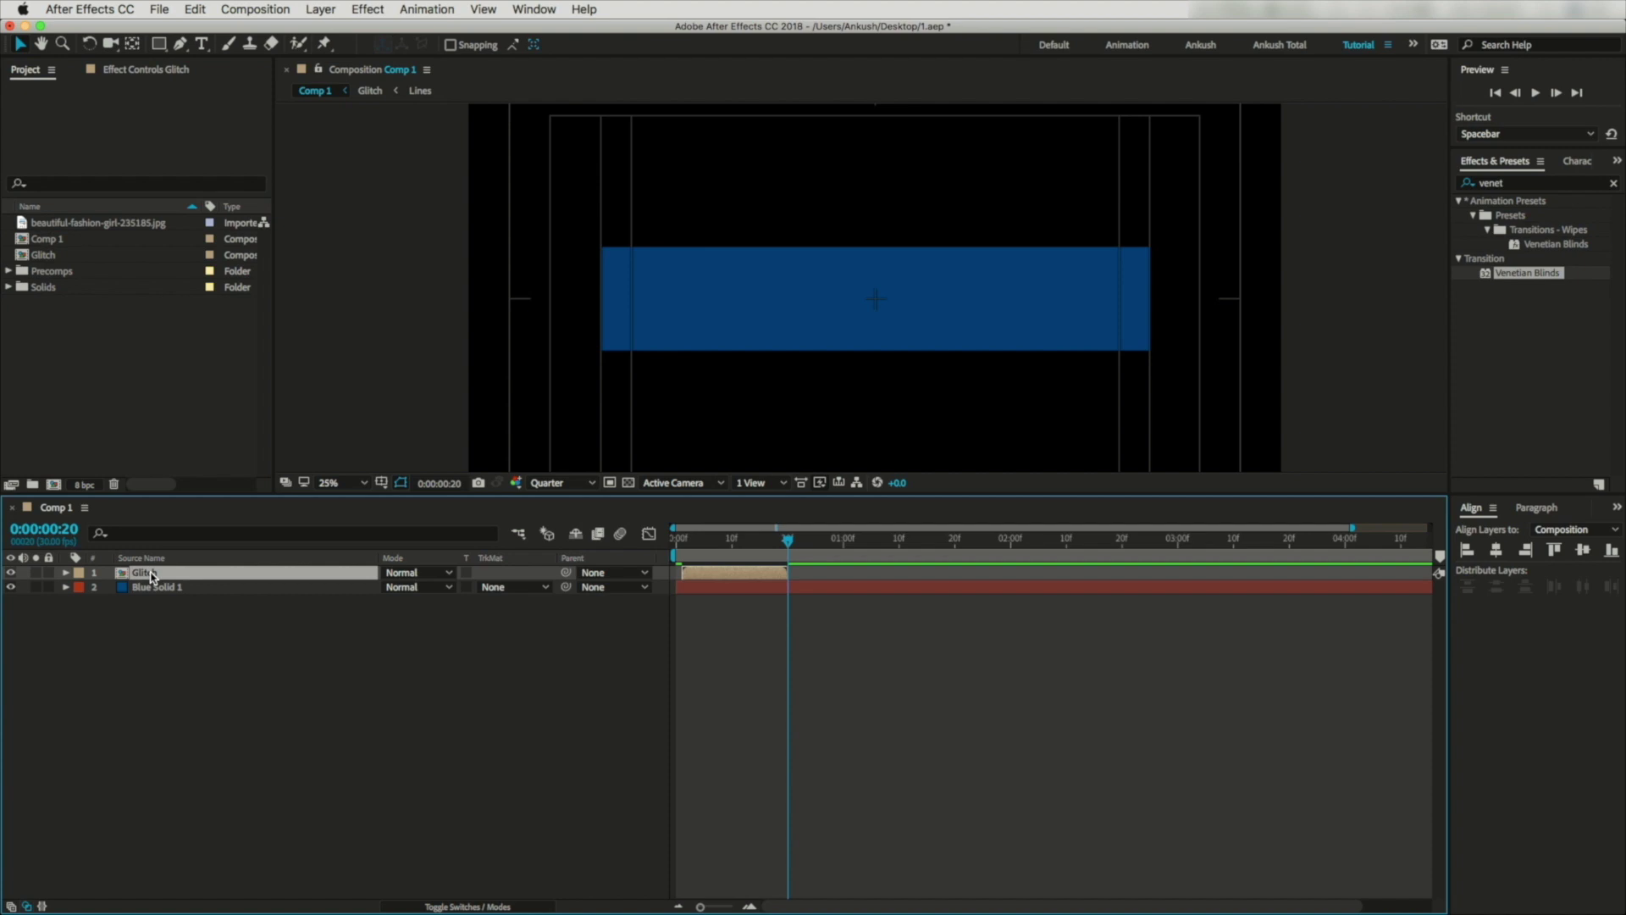
{"action": "key", "text": "super+d"}
{"action": "key", "text": "super+d"}
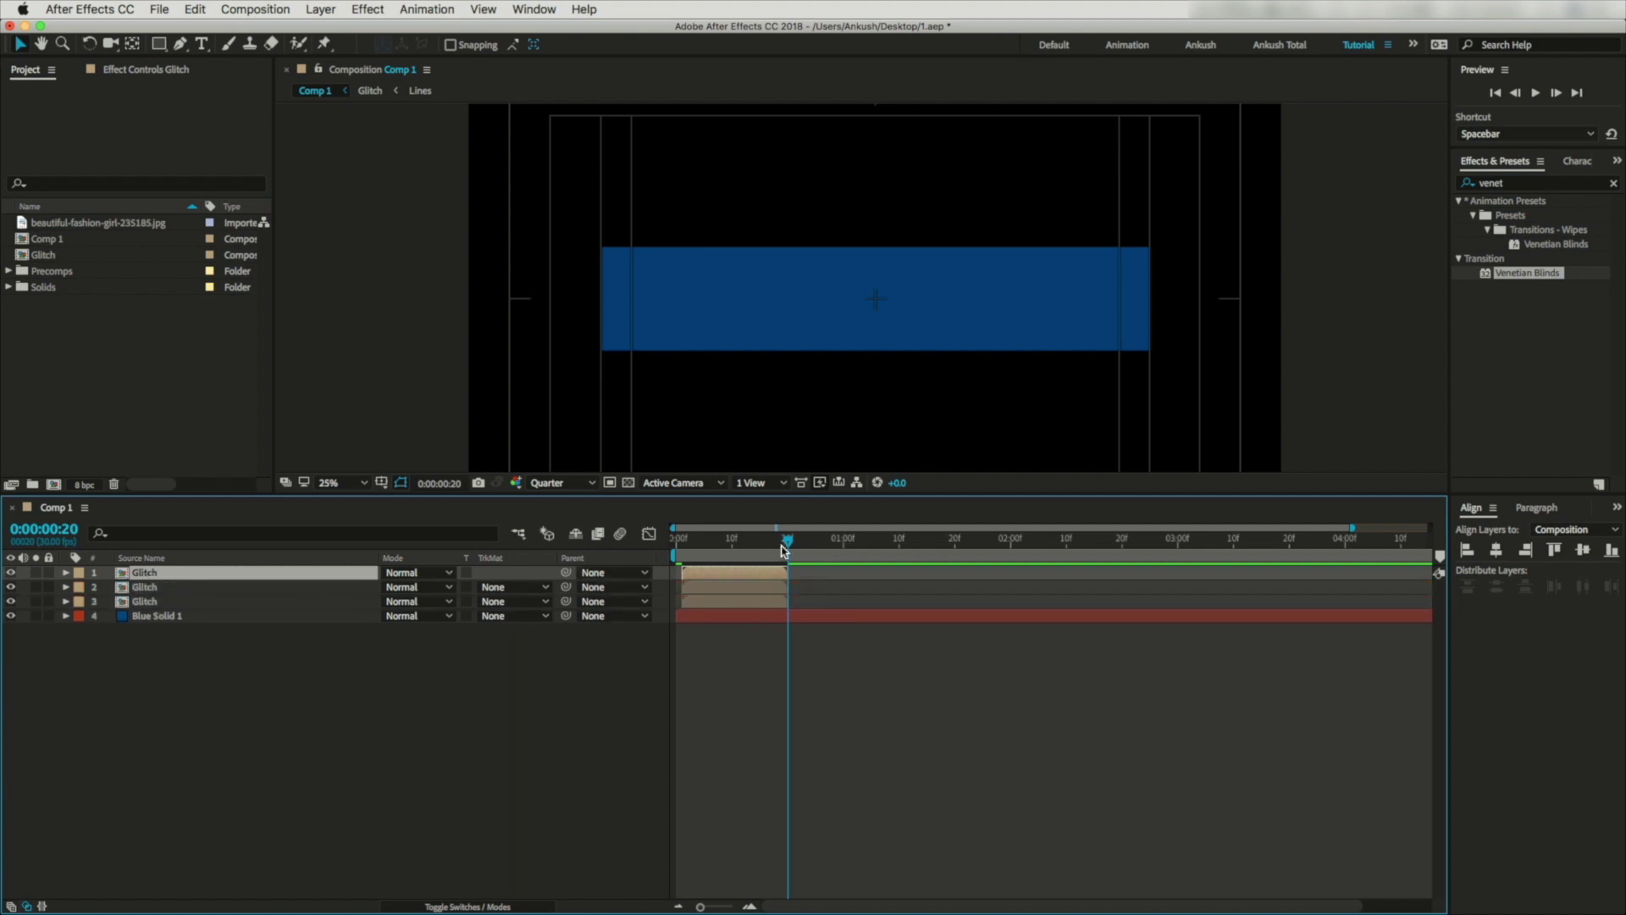
{"action": "left_click_drag", "start_coordinate": [783, 550], "coordinate": [715, 553]}
{"action": "left_click", "coordinate": [186, 587]}
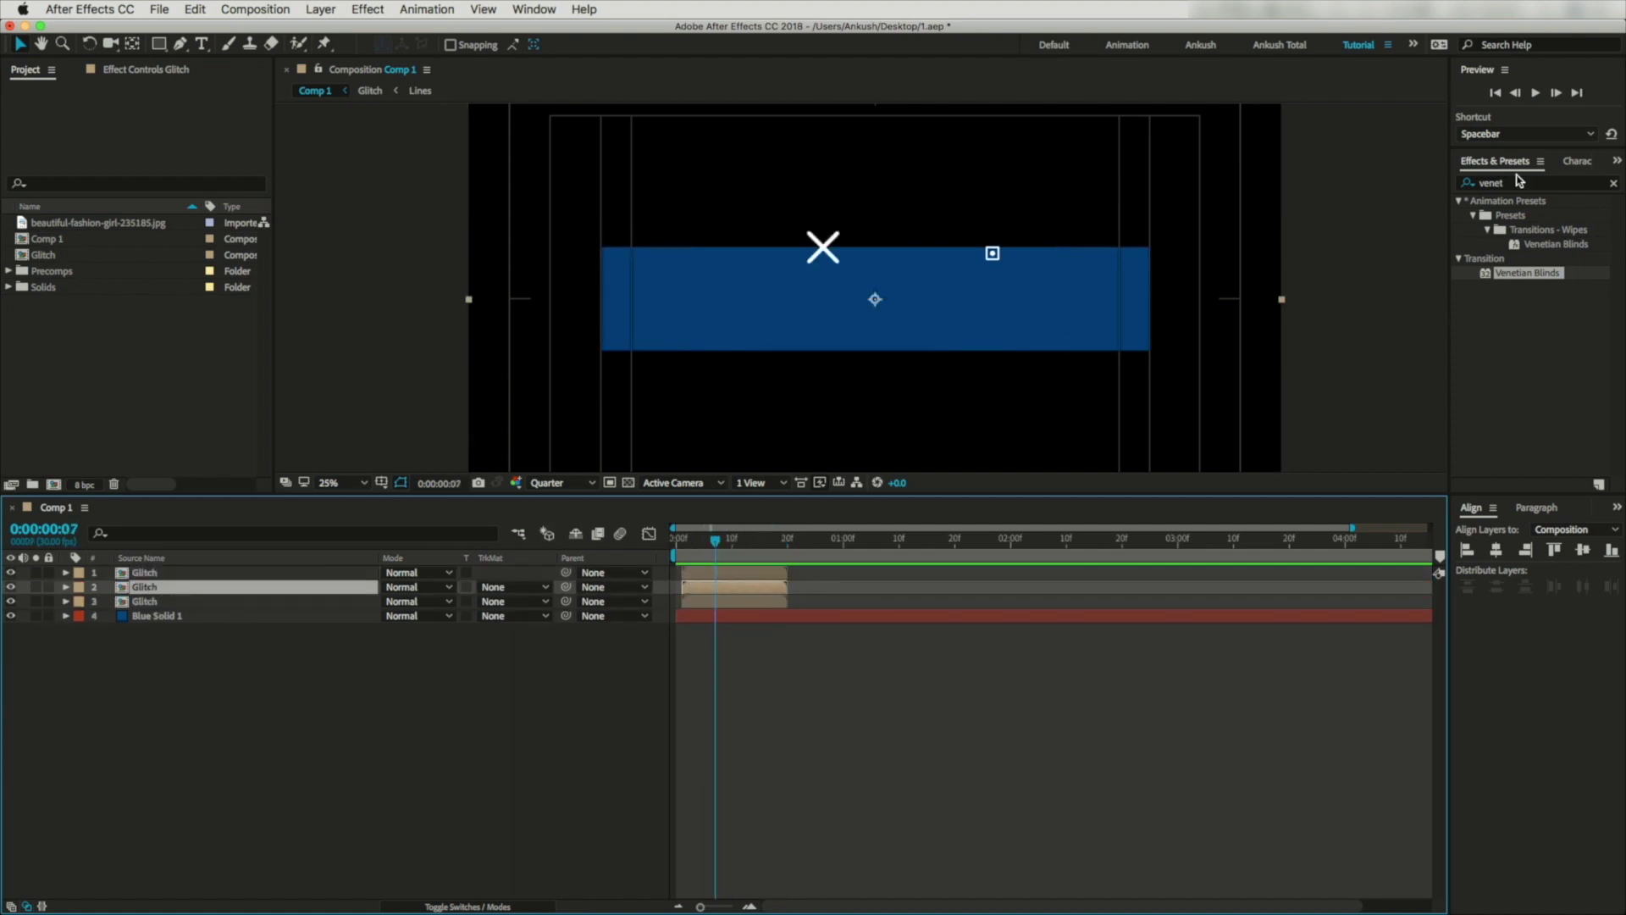
Apply Shift Channels to the topmost Glitch layer, taking both green and blue from Full Off.
{"action": "left_click", "coordinate": [1615, 184]}
{"action": "type", "text": "shif"}
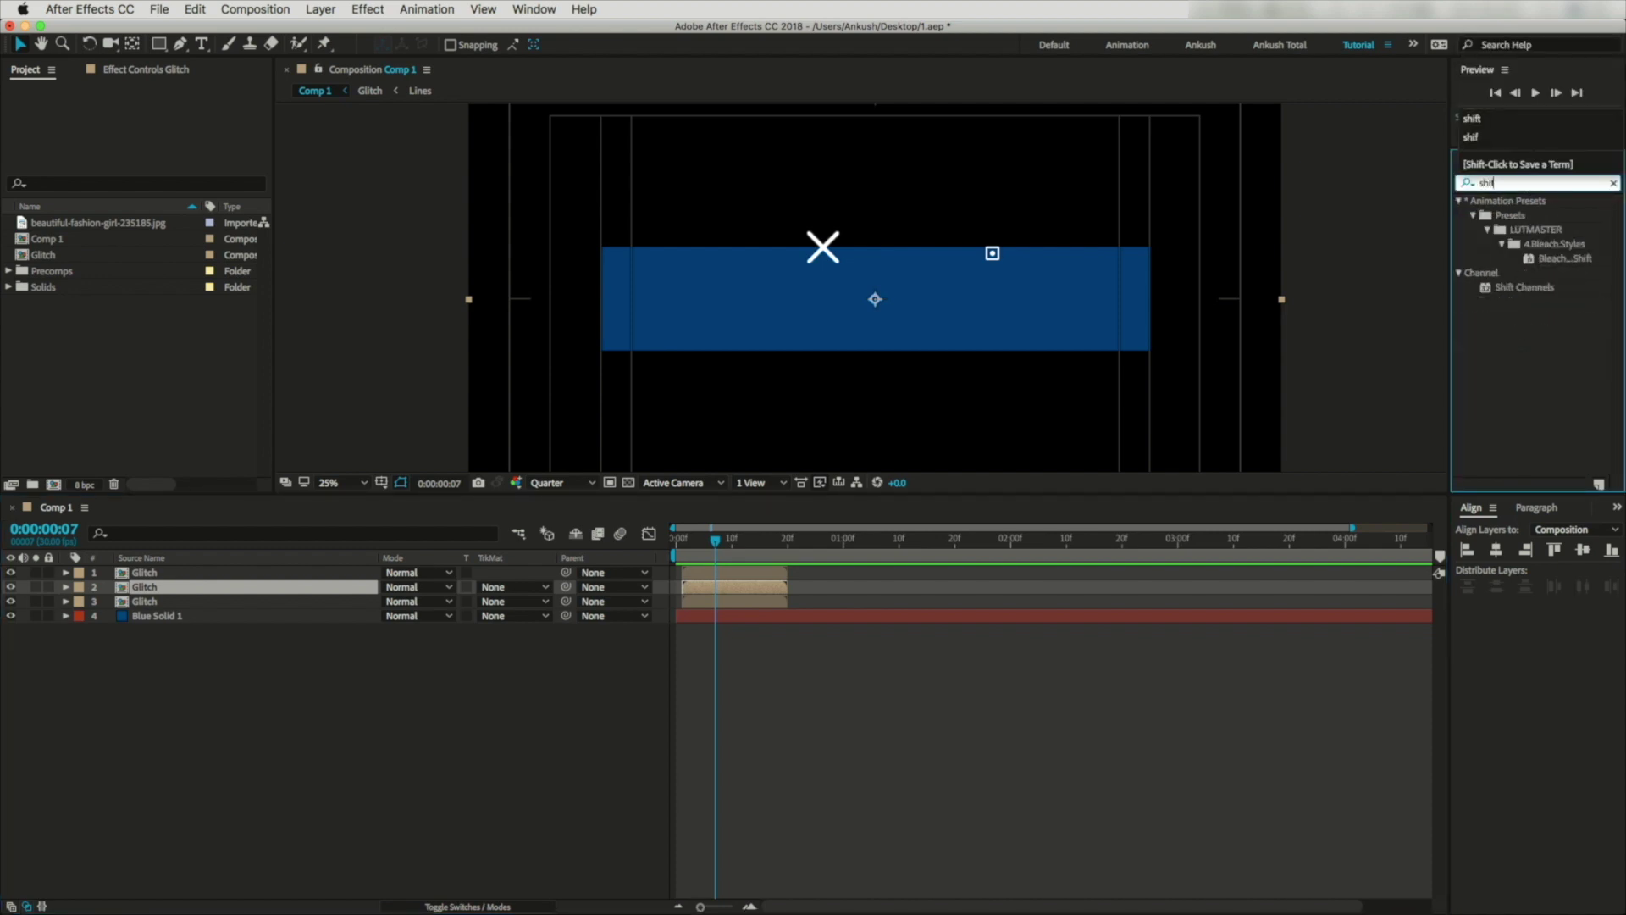
{"action": "left_click_drag", "start_coordinate": [1539, 292], "coordinate": [230, 572]}
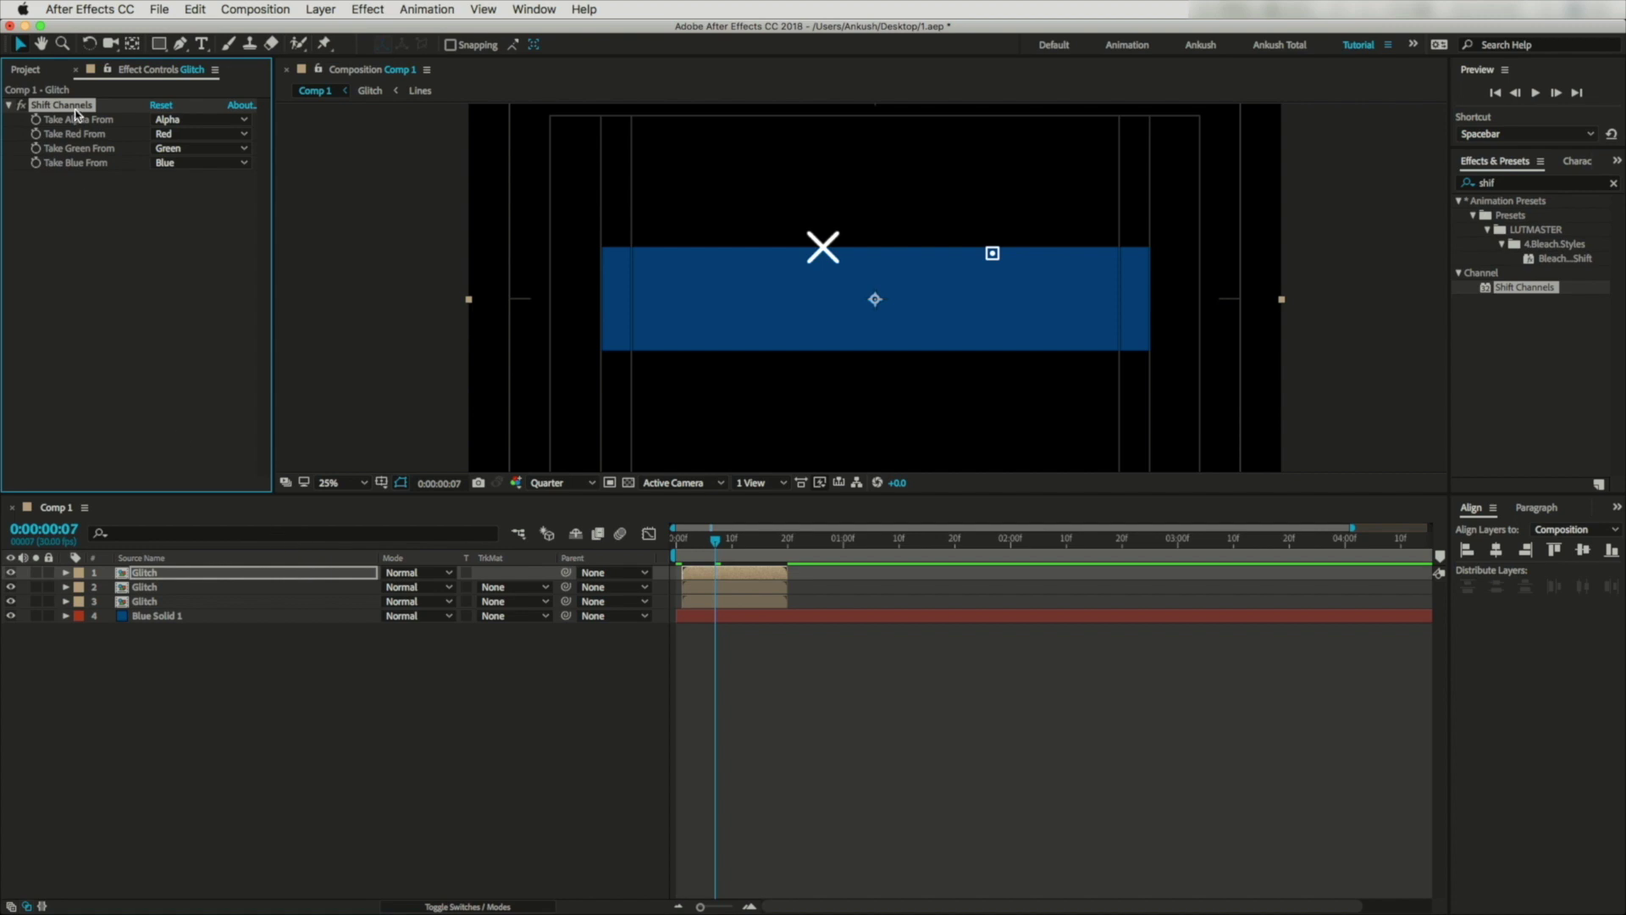
{"action": "left_click", "coordinate": [184, 150]}
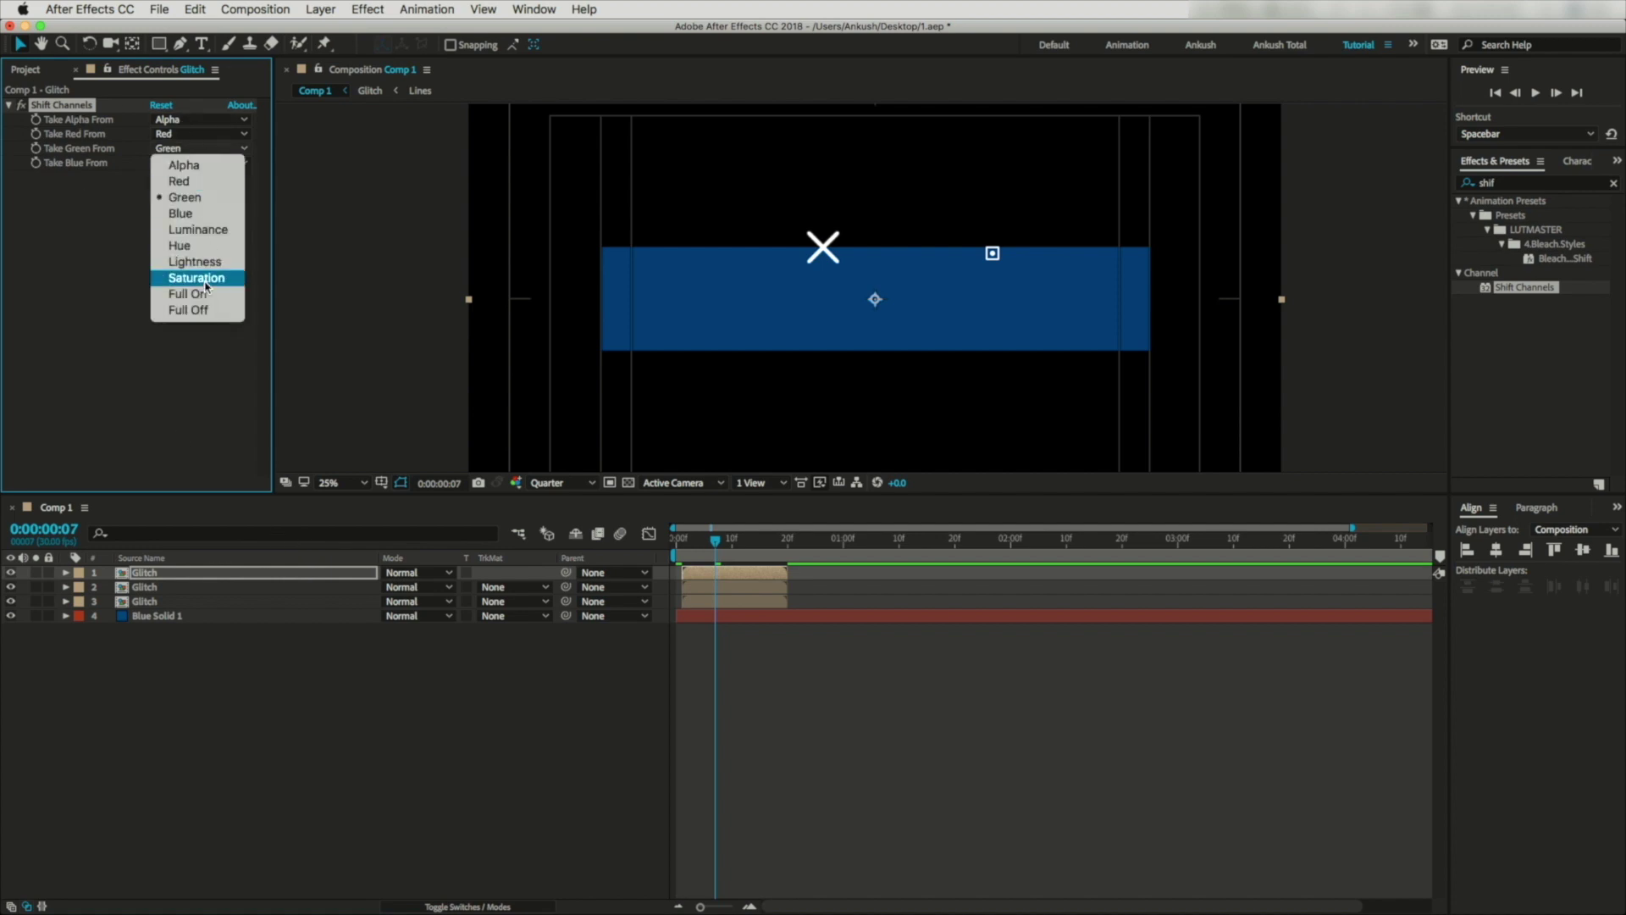
{"action": "left_click", "coordinate": [196, 312]}
{"action": "left_click", "coordinate": [187, 148]}
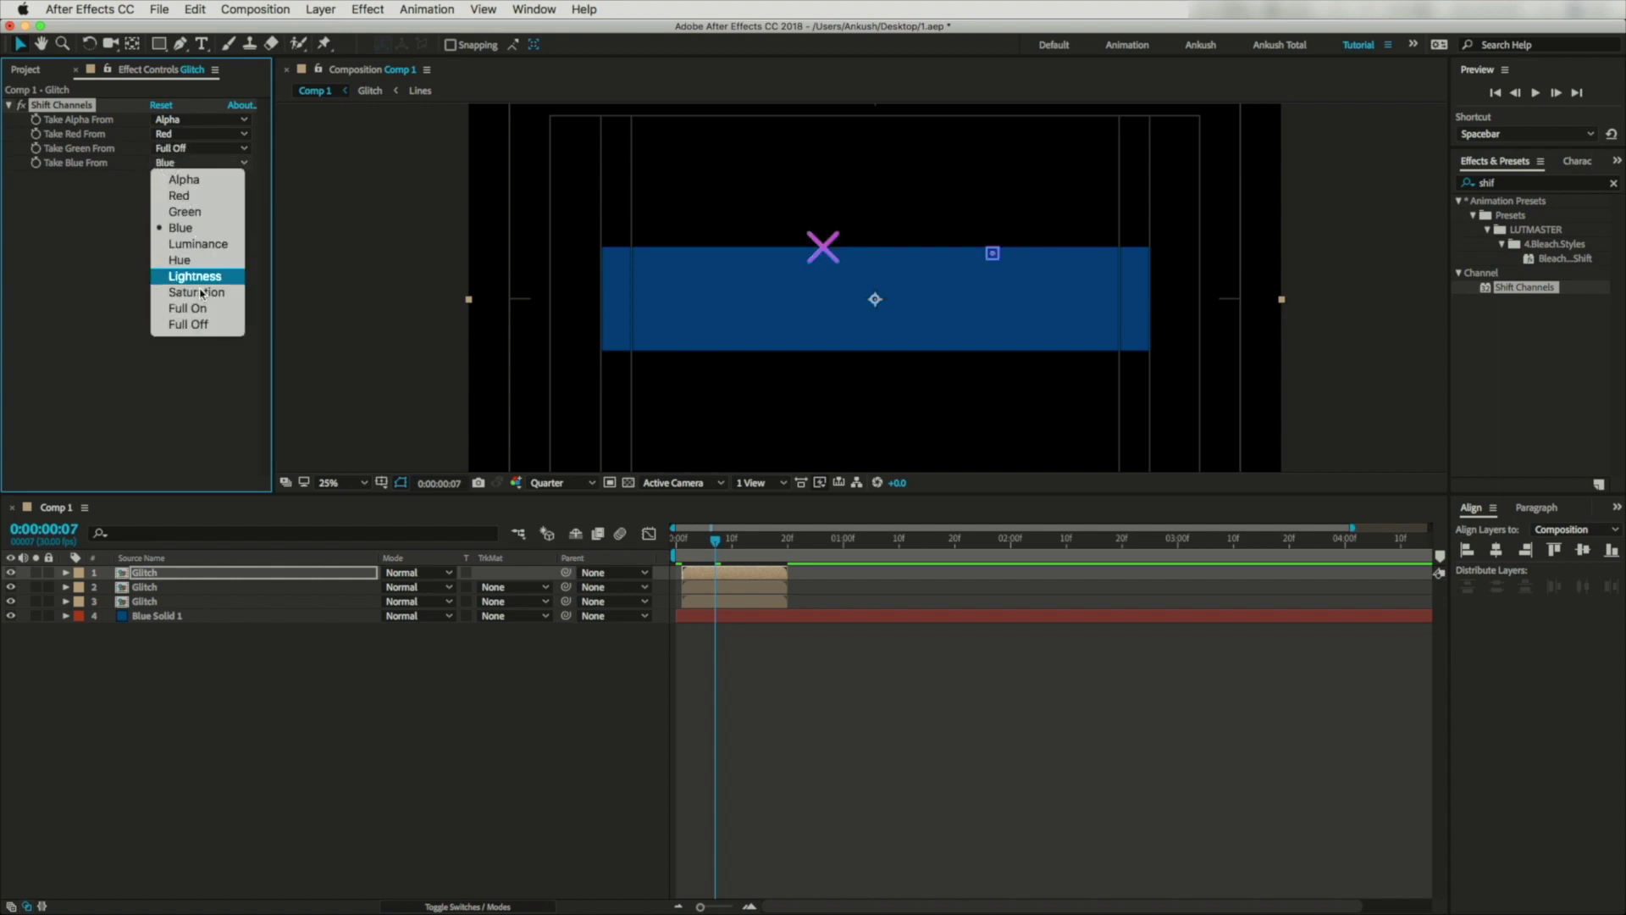
{"action": "left_click", "coordinate": [203, 331]}
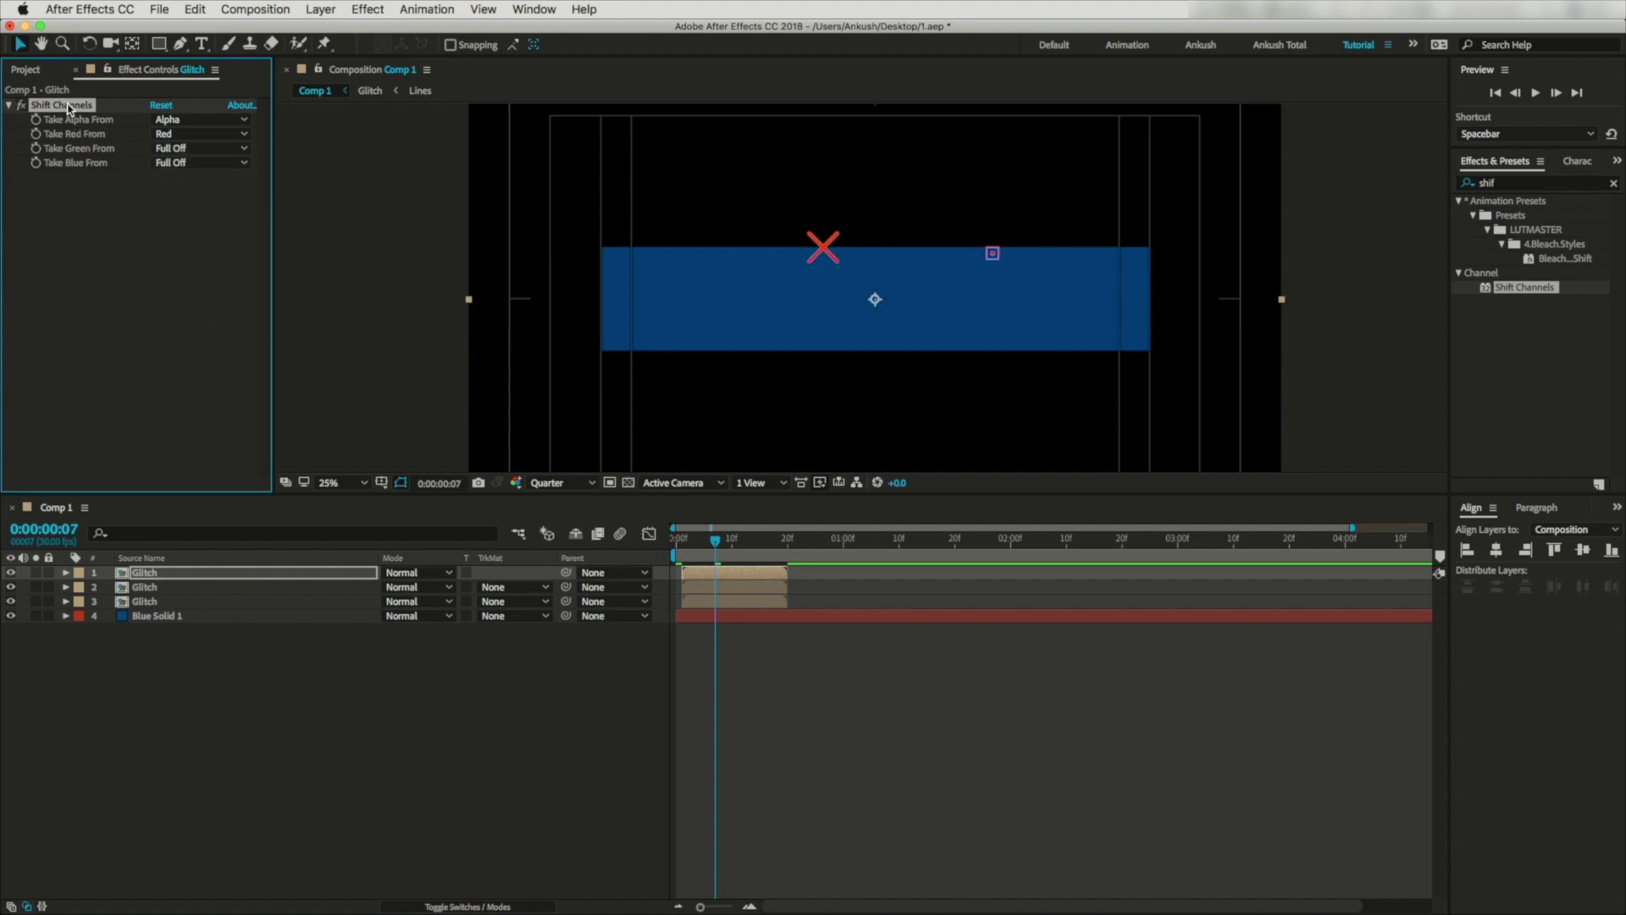
Copy Shift Channels to the second Glitch layer, taking red from Full Off, green from Green and blue from Full Off.
{"action": "left_click", "coordinate": [156, 589]}
{"action": "key", "text": "super+v"}
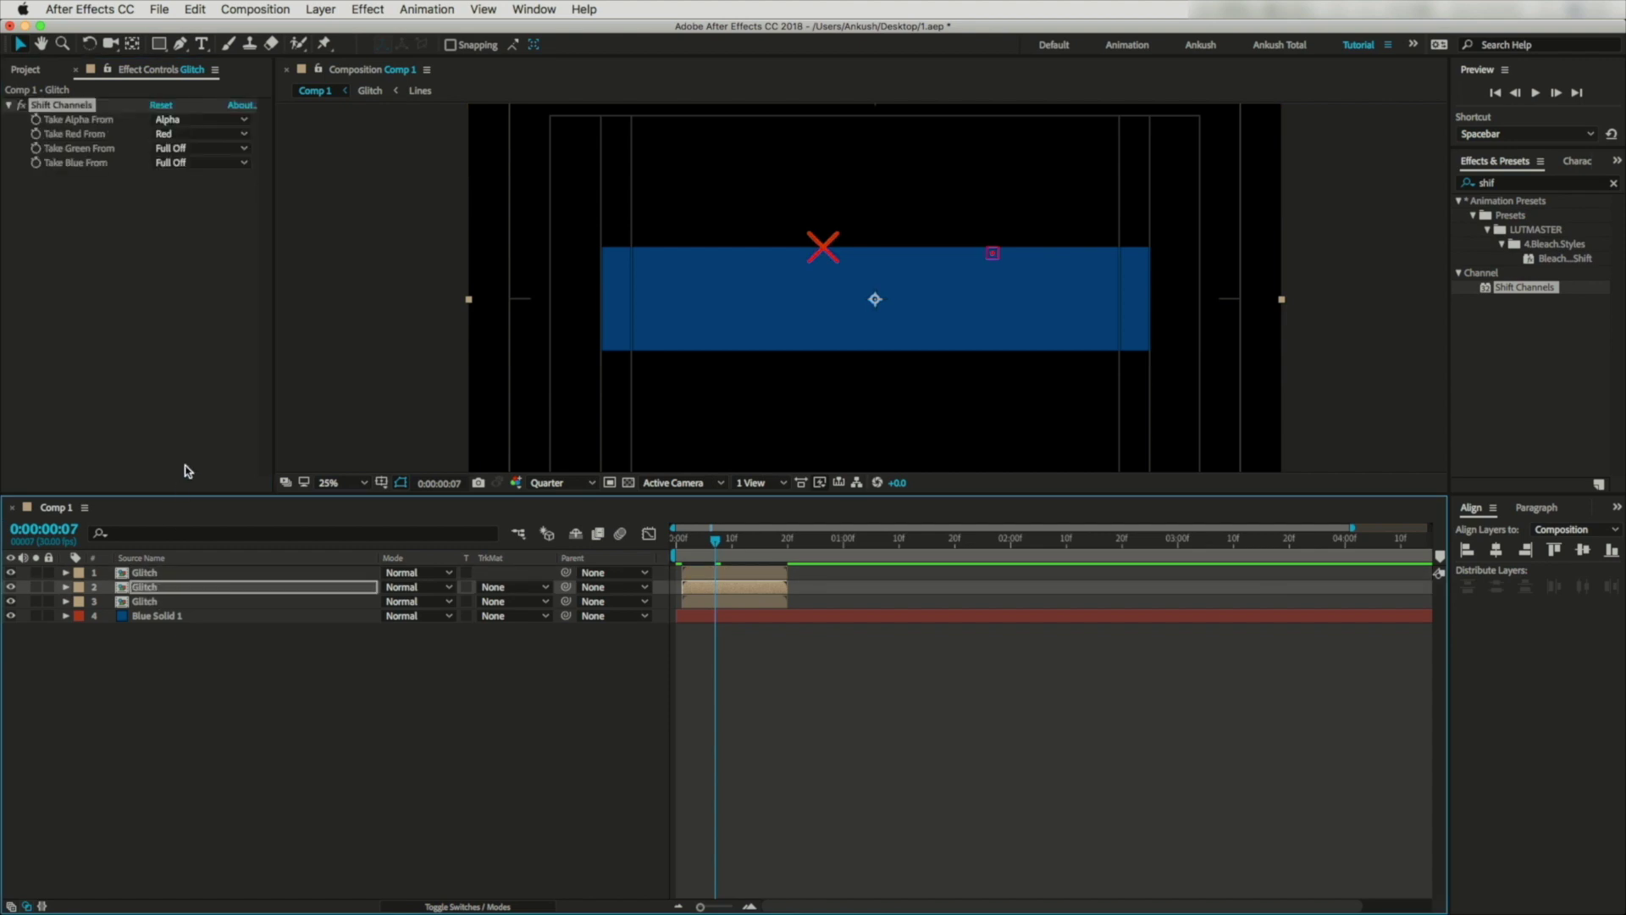
{"action": "left_click", "coordinate": [174, 134]}
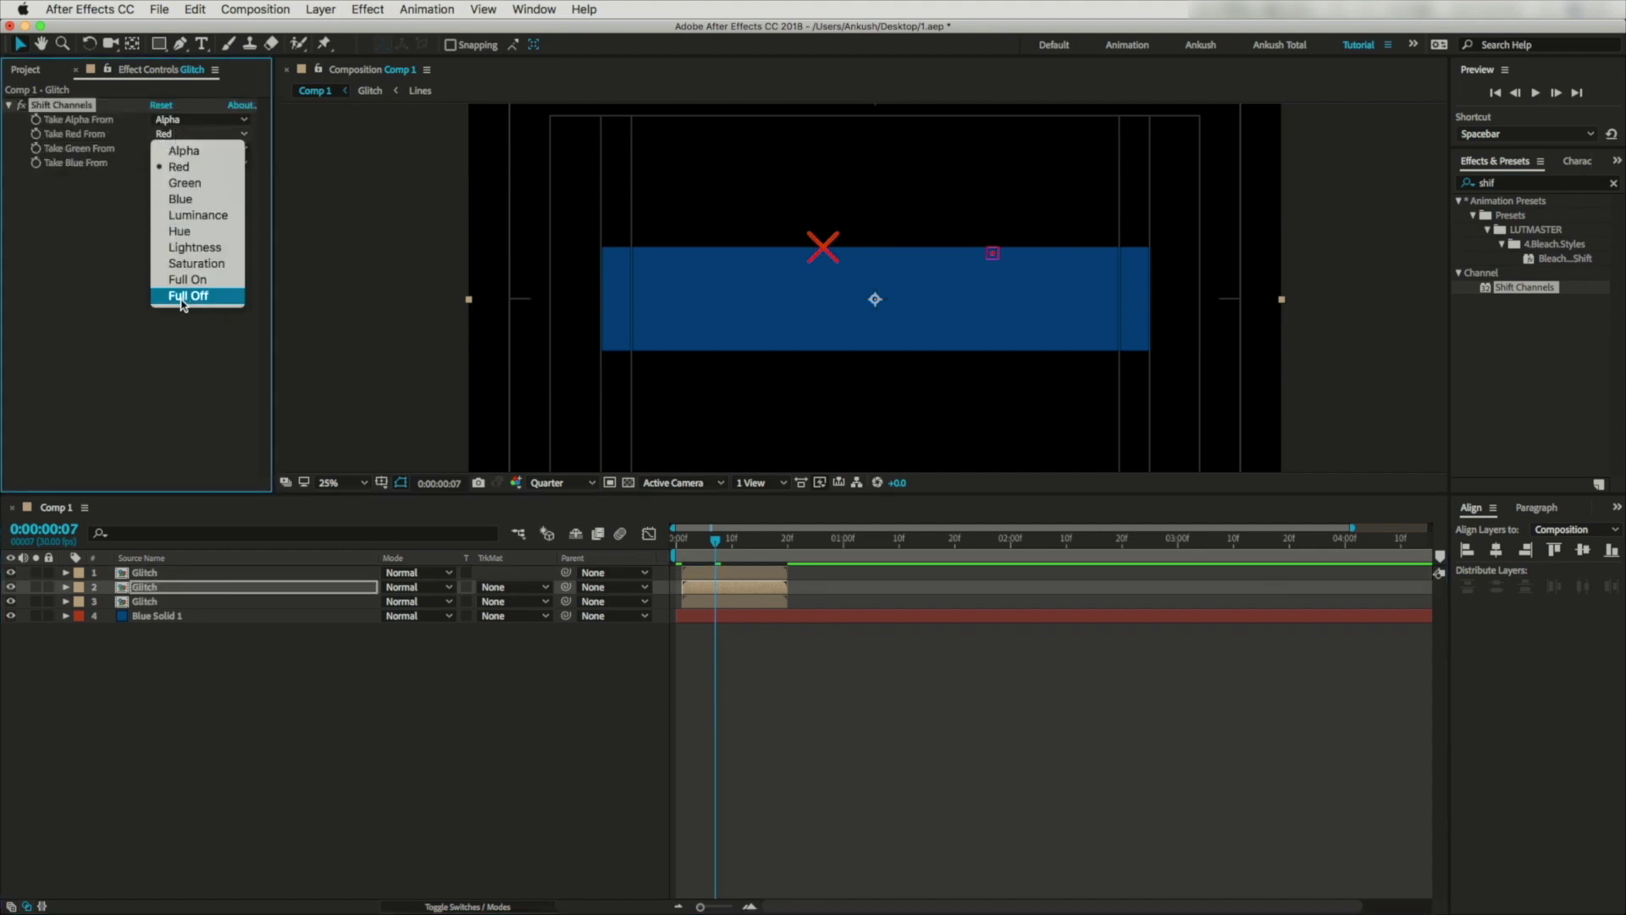
{"action": "left_click", "coordinate": [182, 297]}
{"action": "left_click", "coordinate": [178, 148]}
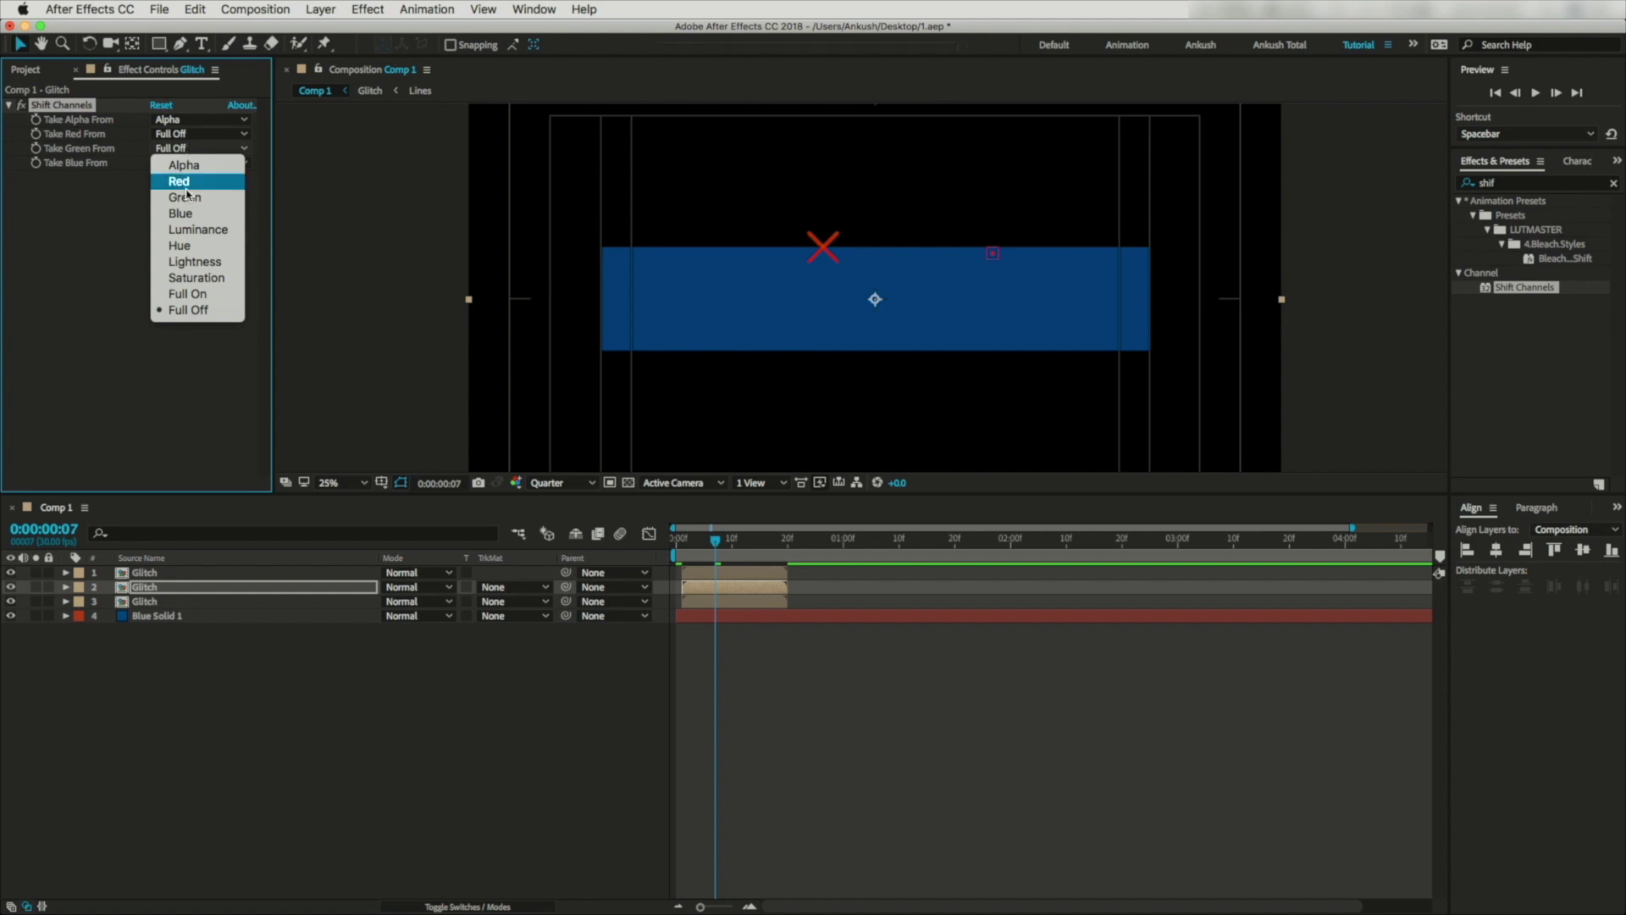
{"action": "left_click", "coordinate": [184, 196]}
{"action": "left_click", "coordinate": [177, 163]}
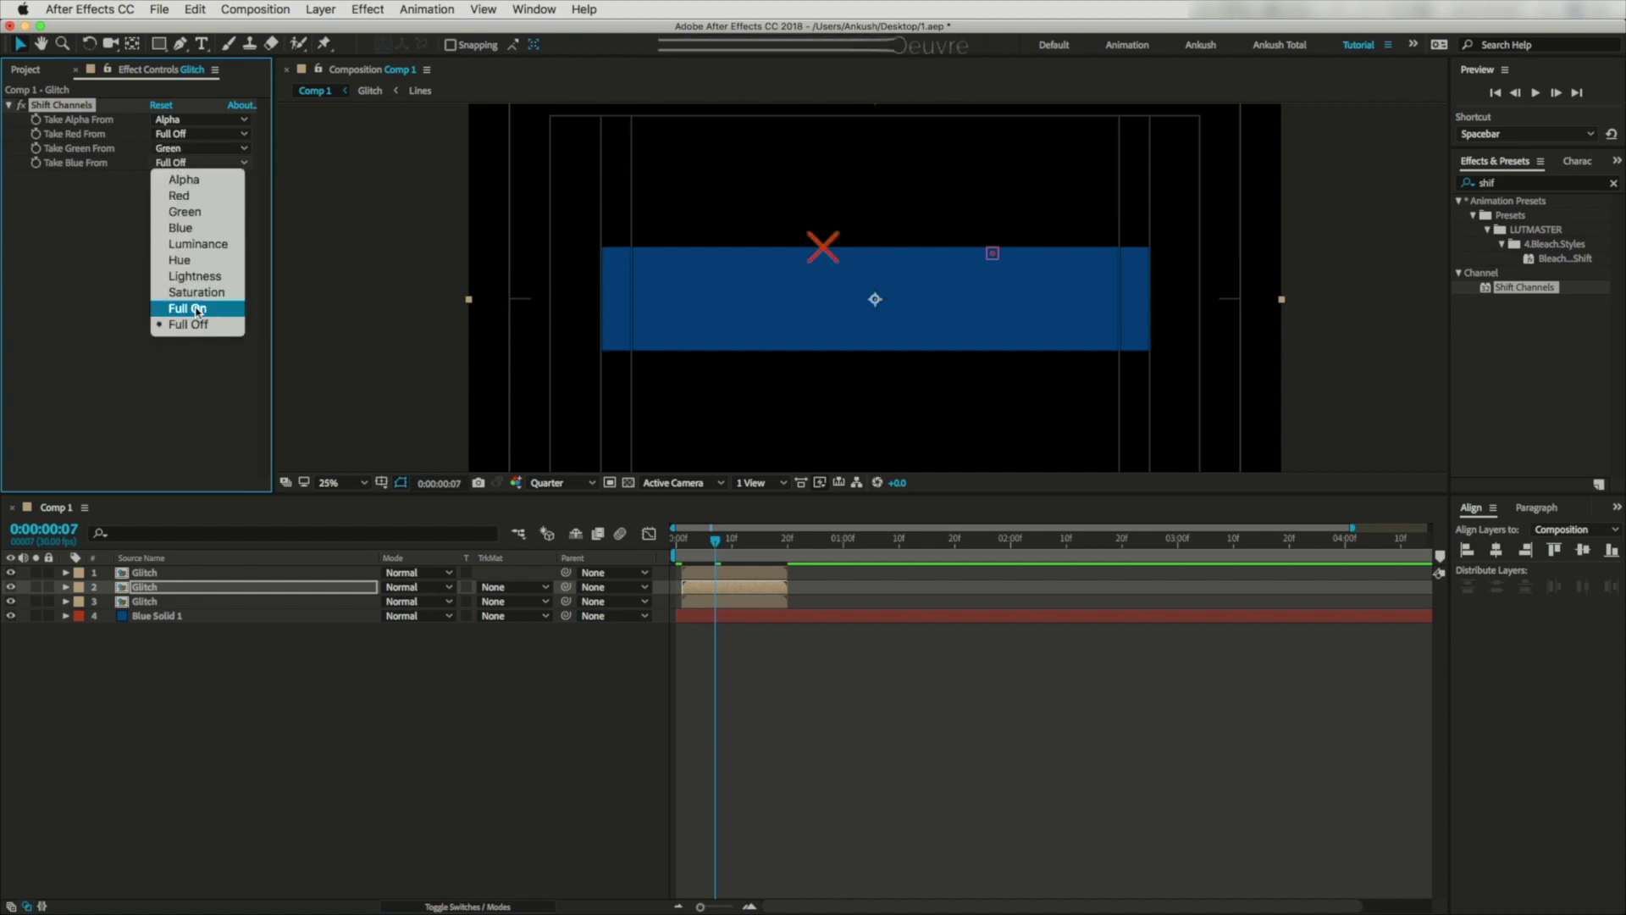
{"action": "left_click", "coordinate": [159, 403]}
Copy Shift Channels to the third Glitch layer, taking red and green from Full Off and blue from Blue.
{"action": "left_click", "coordinate": [69, 108]}
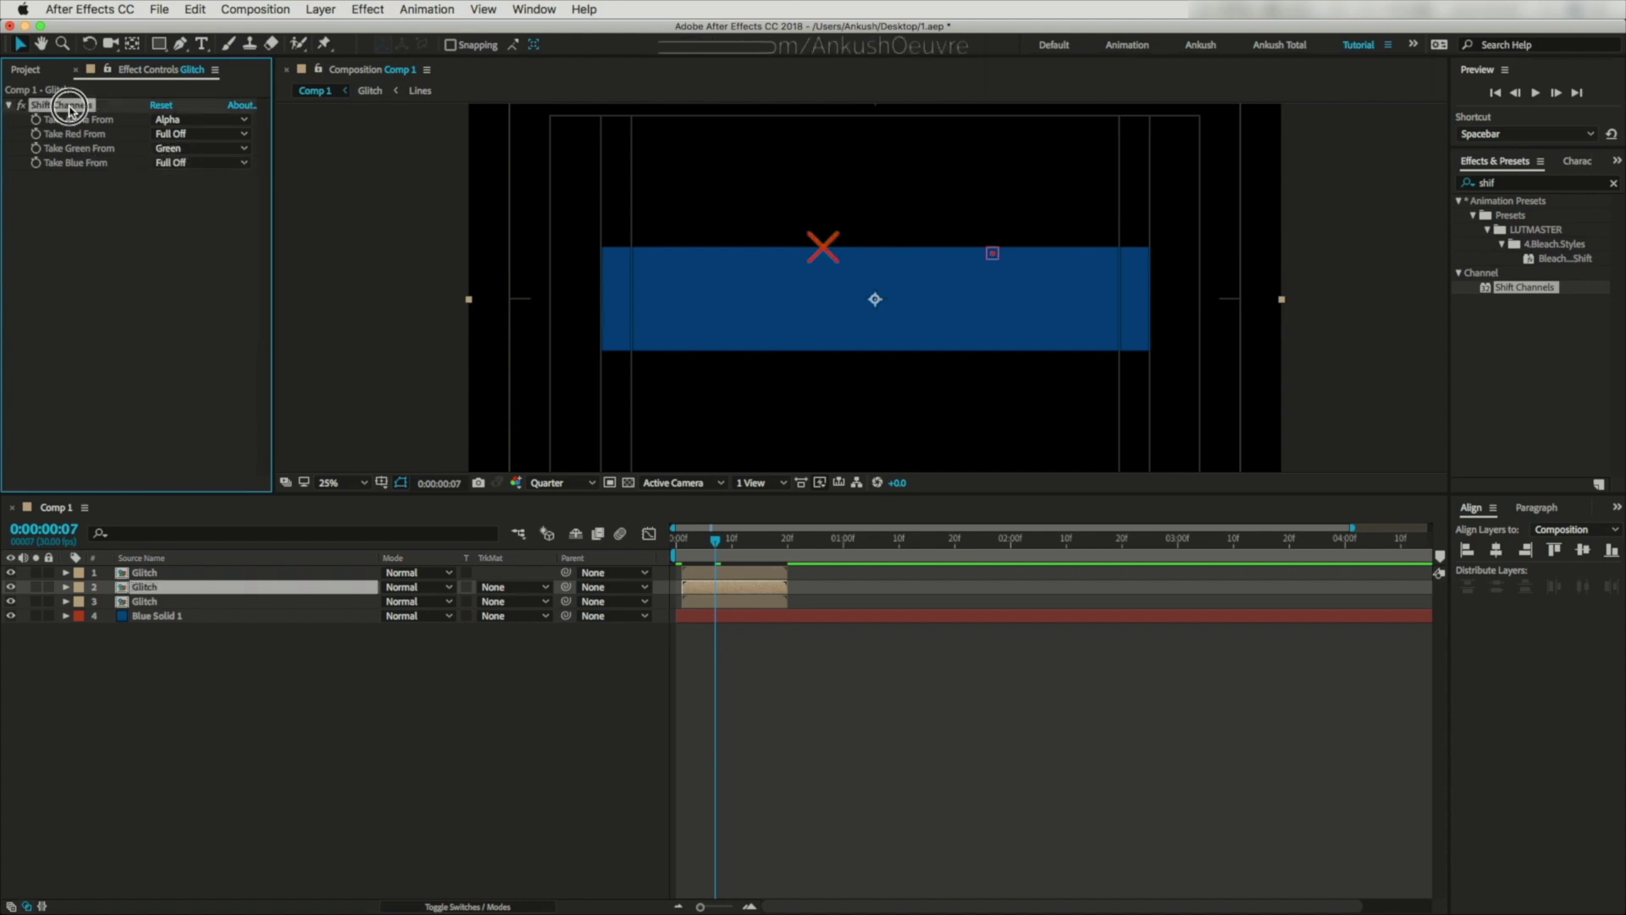
{"action": "left_click", "coordinate": [156, 601]}
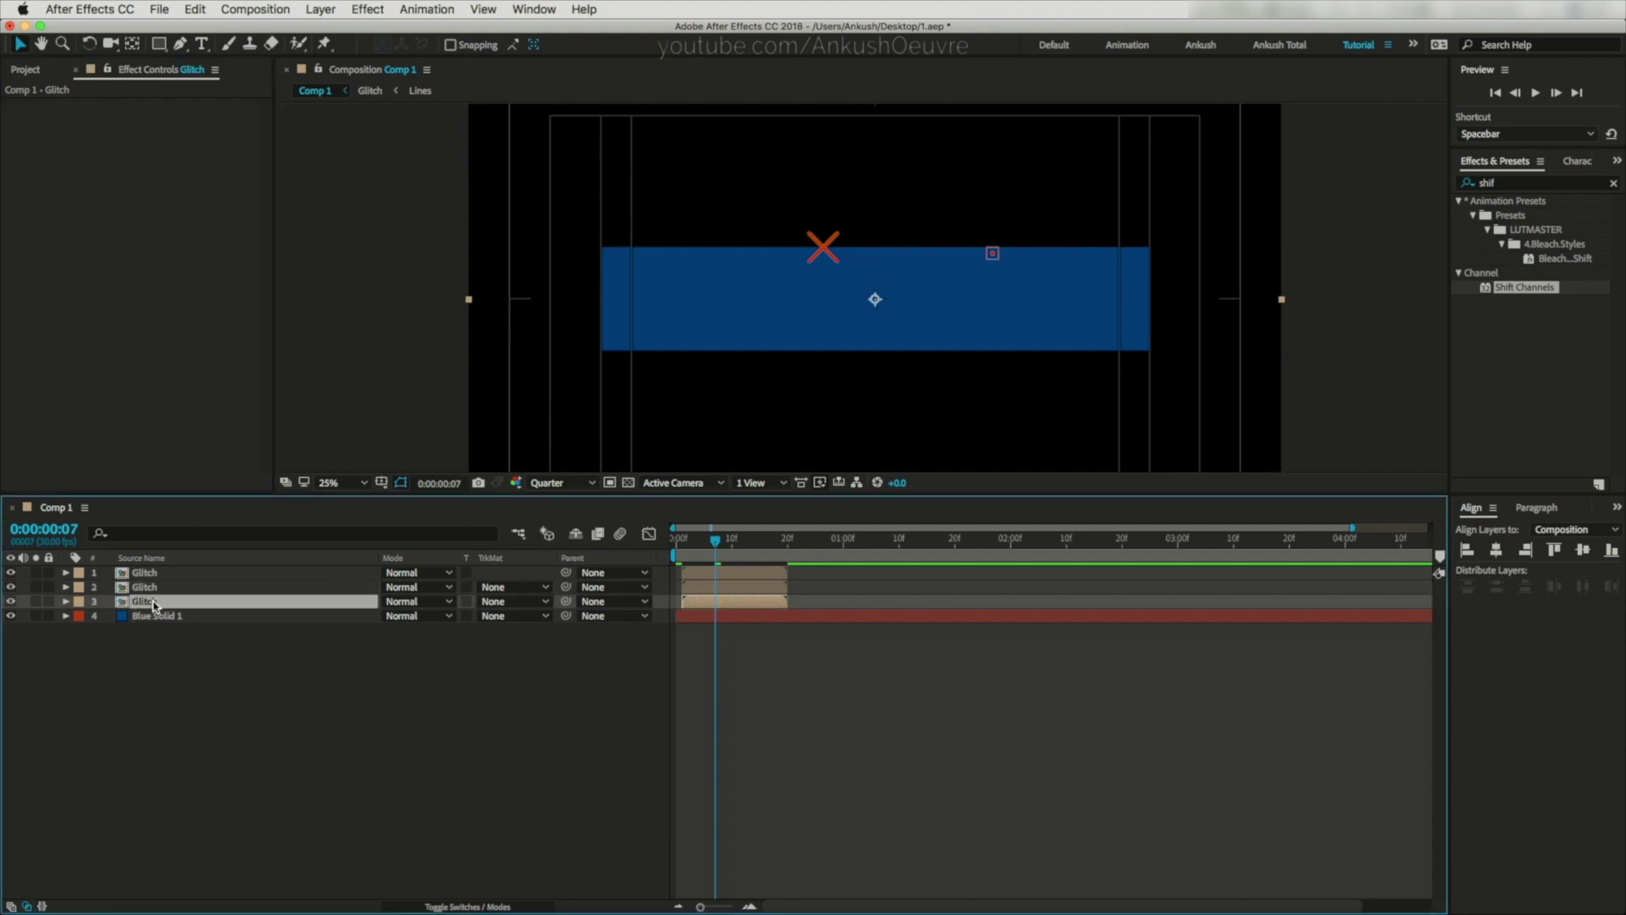
{"action": "left_click", "coordinate": [184, 164]}
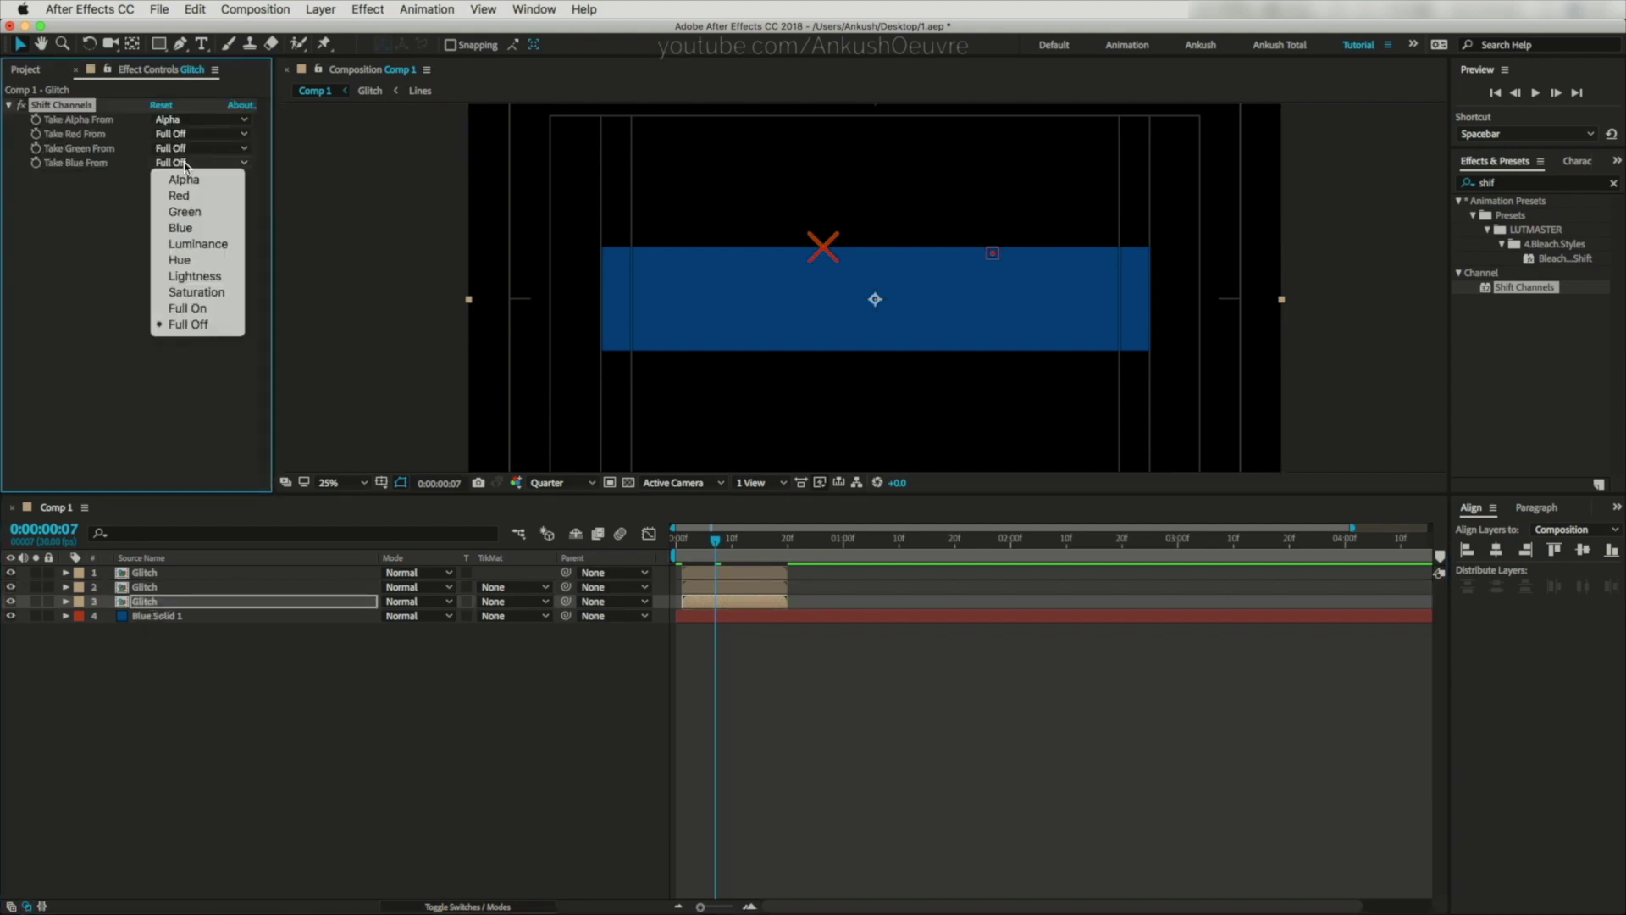
{"action": "left_click", "coordinate": [186, 232]}
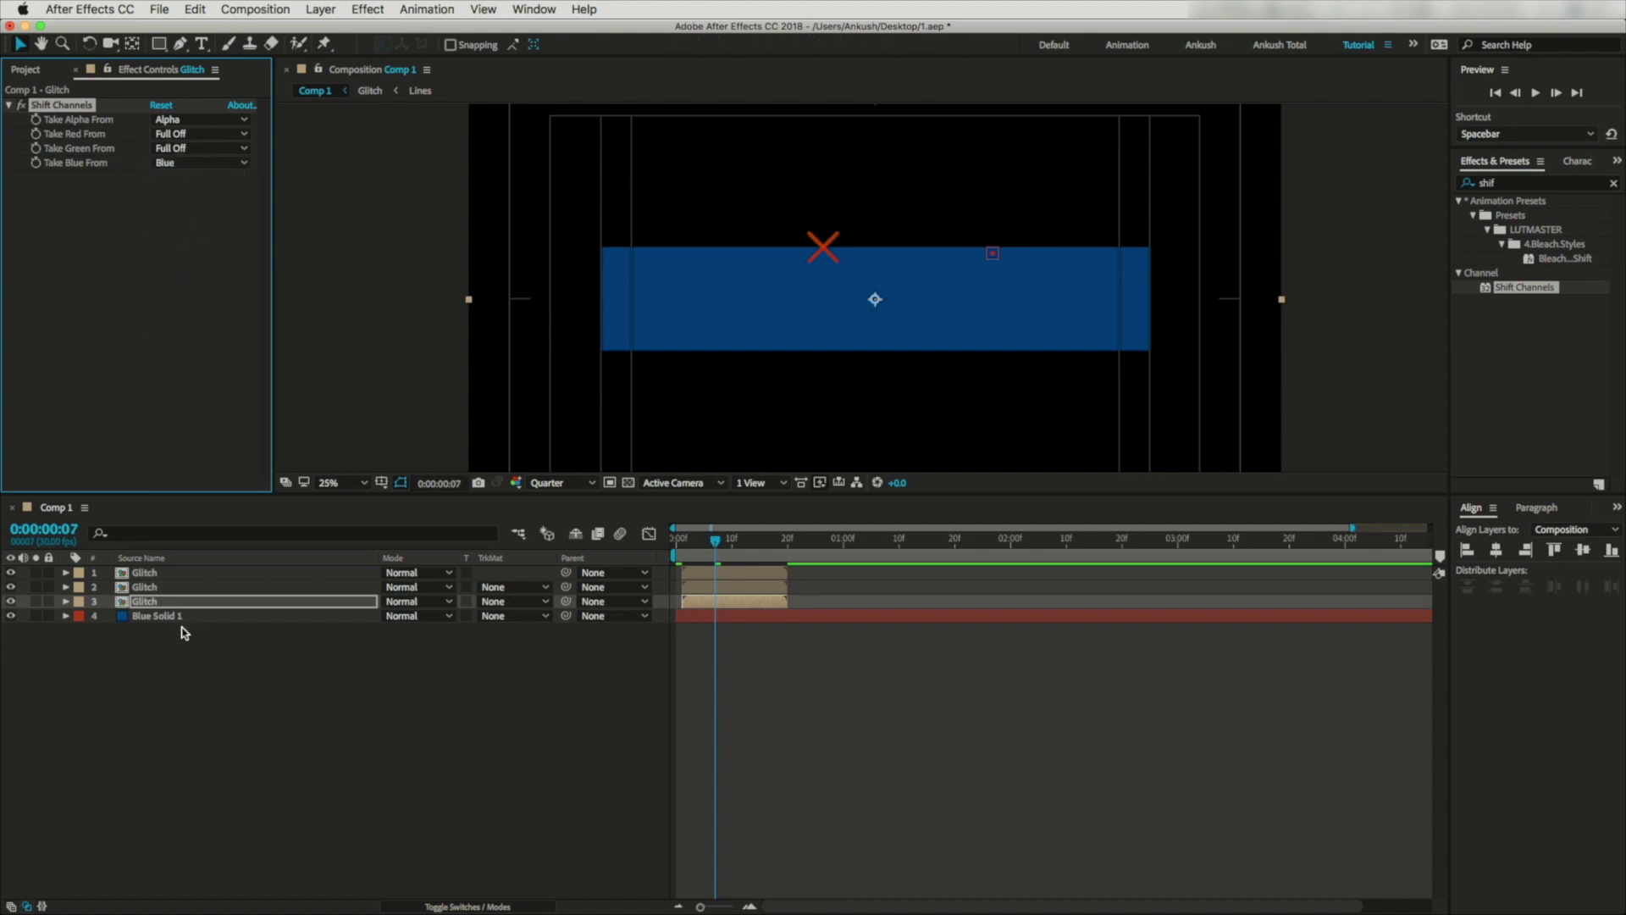
Reveal the Position of all three Glitch layers and set their blending mode to Add.
{"action": "left_click", "coordinate": [166, 574], "text": "shift"}
{"action": "key", "text": "p"}
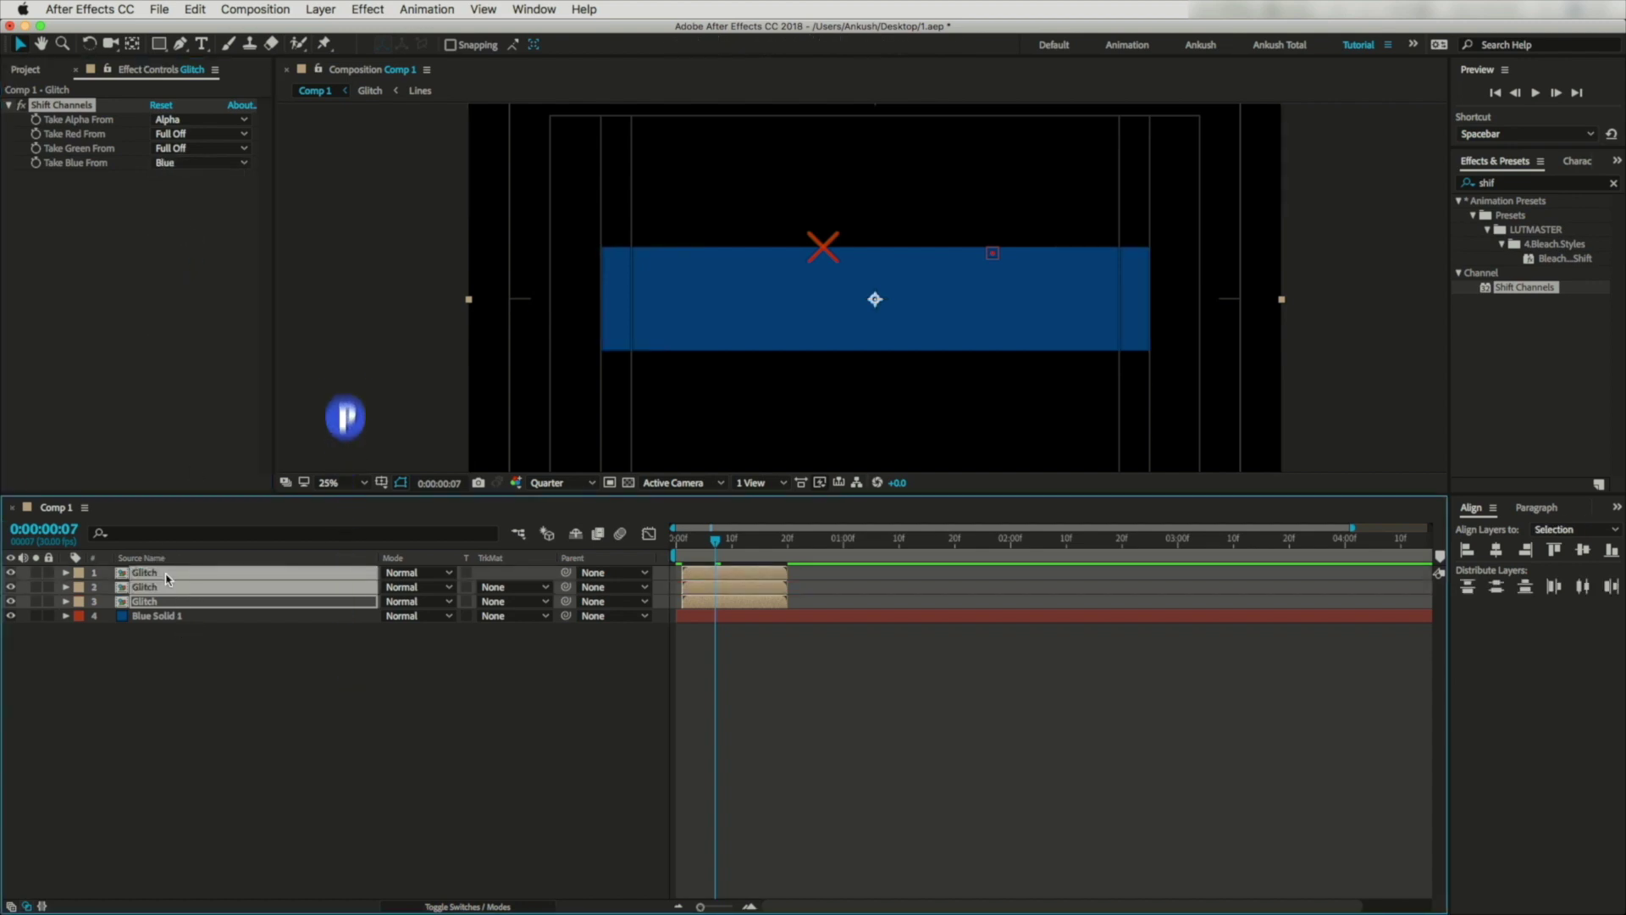
{"action": "key", "text": "Page_Down"}
{"action": "key", "text": "Page_Down"}
{"action": "key", "text": "Page_Down"}
{"action": "left_click", "coordinate": [444, 574]}
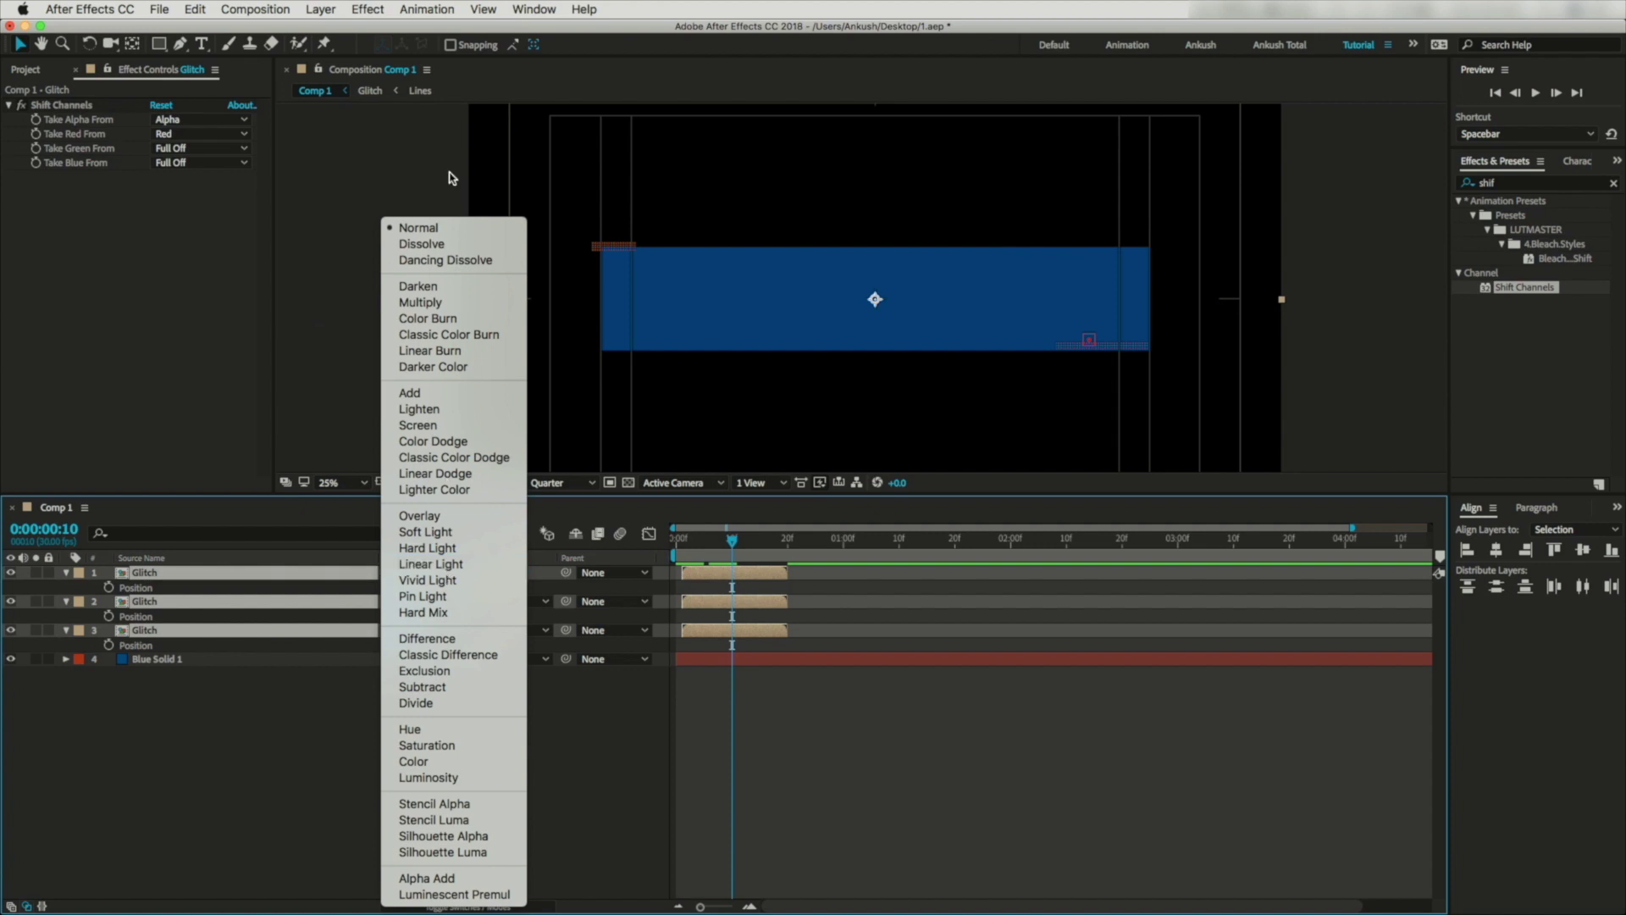
{"action": "left_click", "coordinate": [423, 392]}
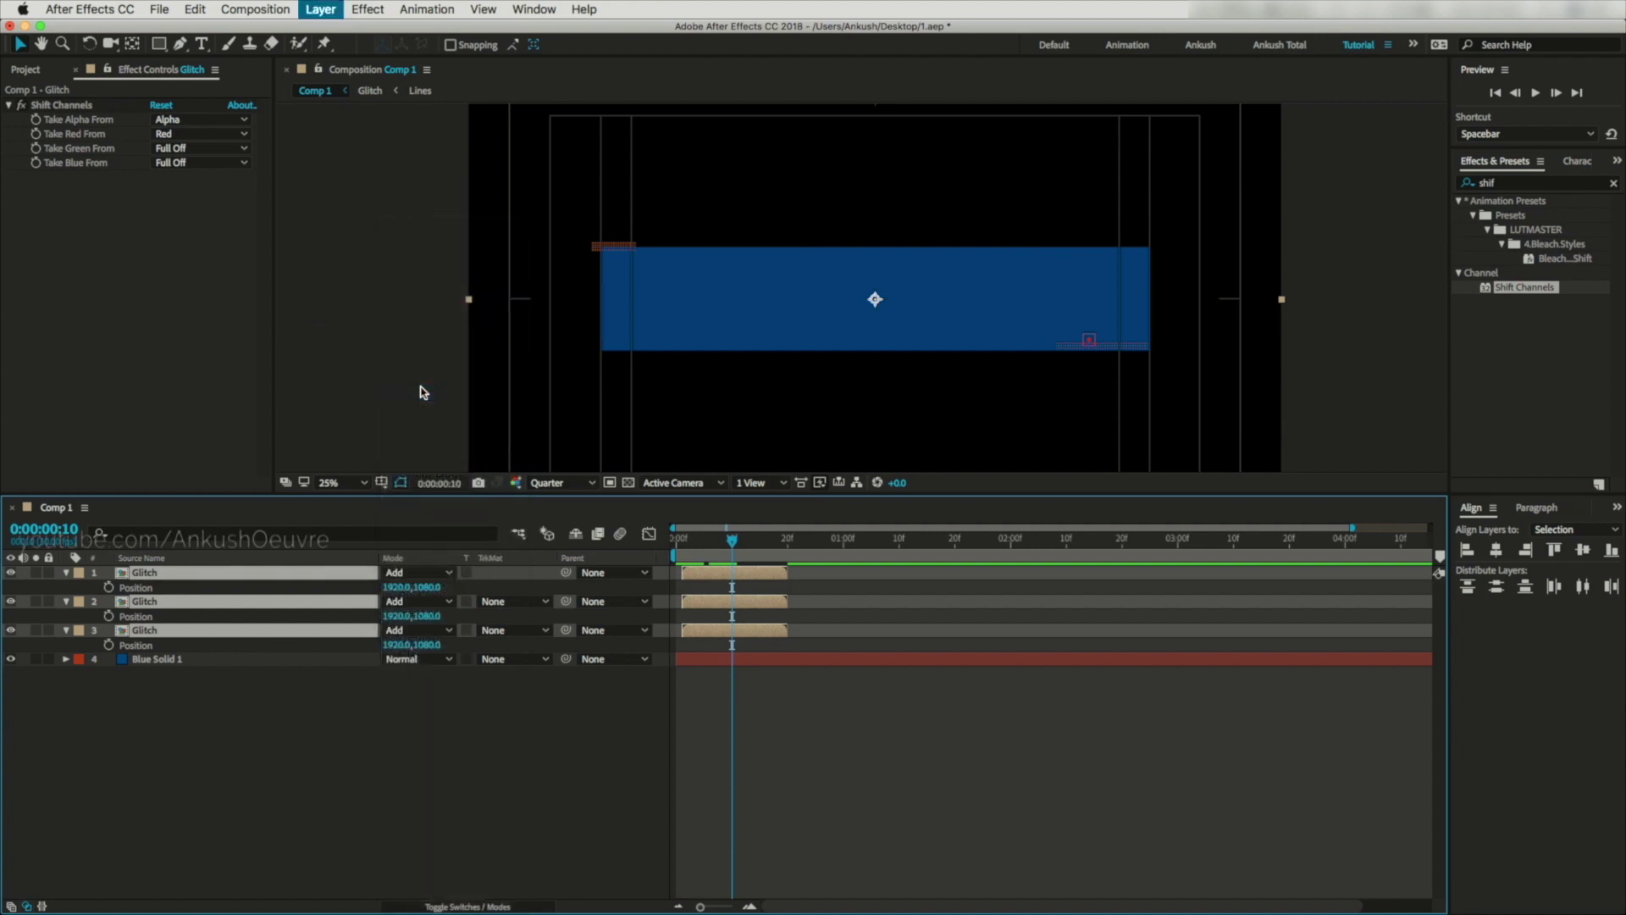
Offset the three Glitch layers at frame 6 to positions 1911,1075, 1917,1082 and 1907,1080 for an RGB split.
{"action": "key", "text": "period"}
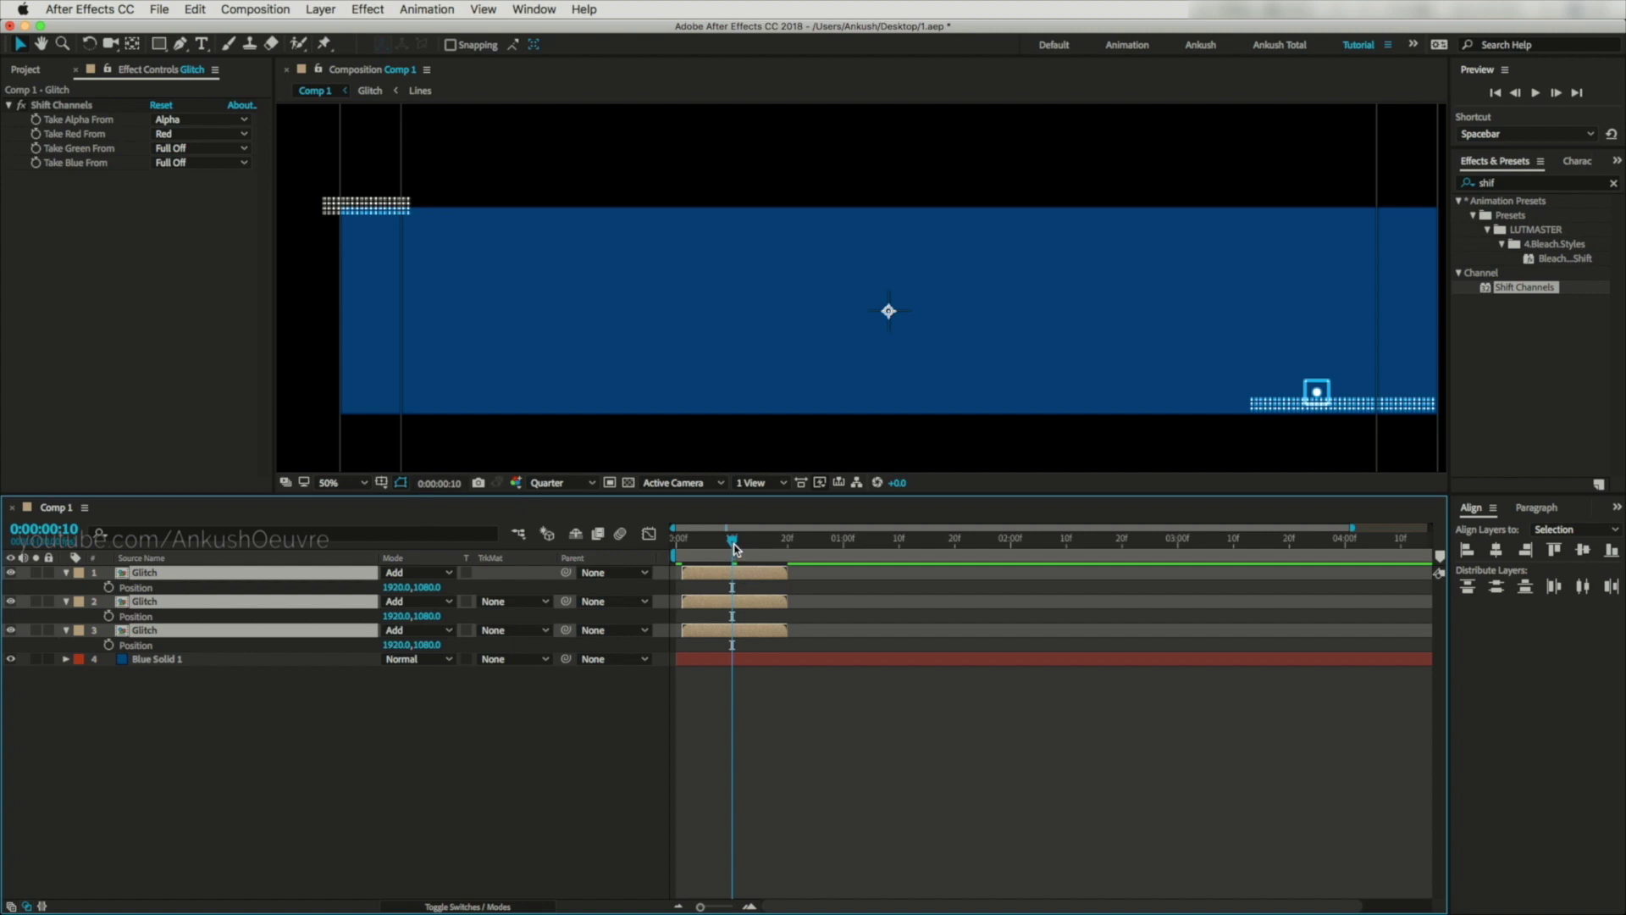
{"action": "left_click_drag", "start_coordinate": [735, 549], "coordinate": [710, 546]}
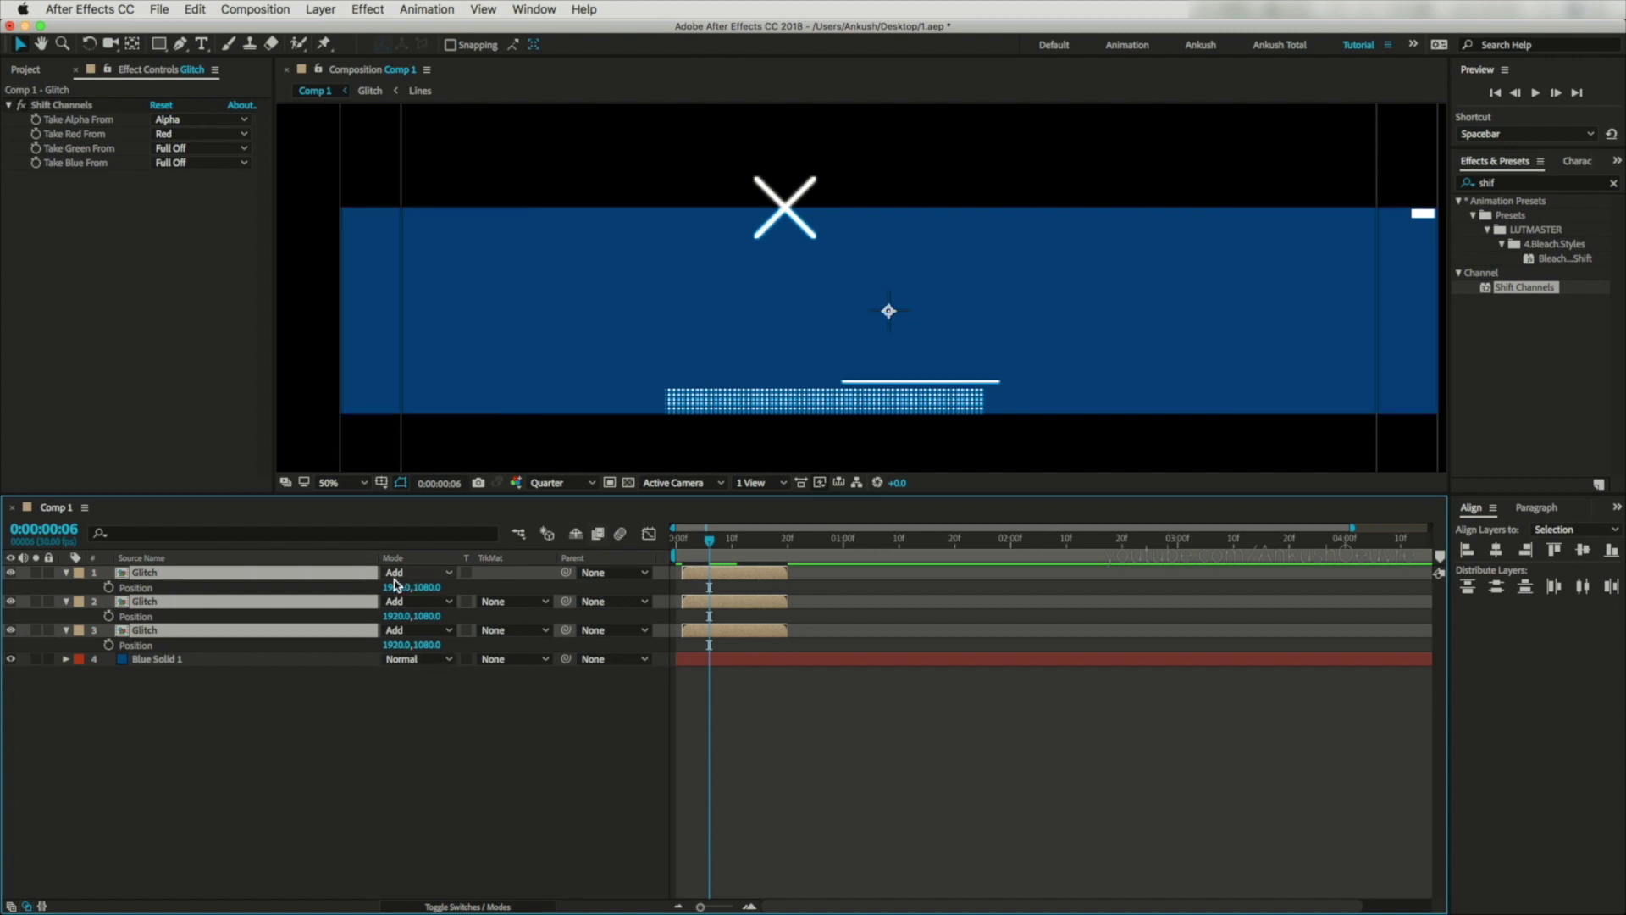
{"action": "mouse_move", "coordinate": [392, 590]}
{"action": "left_mouse_down"}
{"action": "mouse_move", "coordinate": [424, 595]}
{"action": "mouse_move", "coordinate": [427, 629]}
{"action": "mouse_move", "coordinate": [392, 617]}
{"action": "left_mouse_up"}
{"action": "key", "text": "super+z"}
{"action": "left_click", "coordinate": [406, 684]}
{"action": "left_click_drag", "start_coordinate": [422, 624], "coordinate": [389, 643]}
{"action": "left_click", "coordinate": [421, 714]}
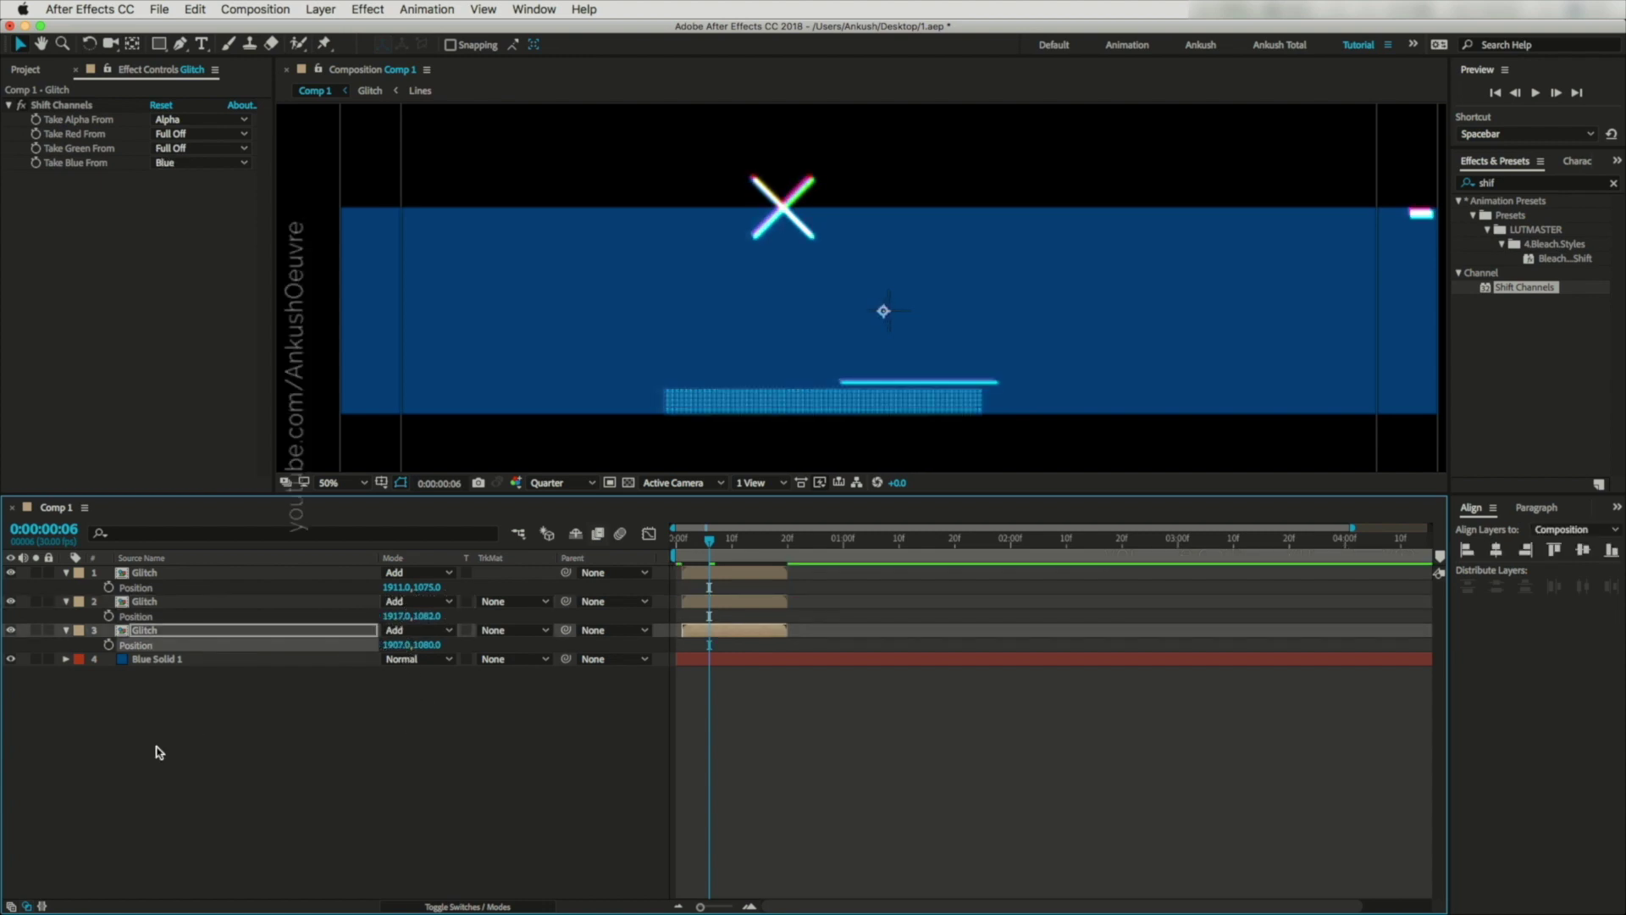
Hide the blue solid and preview the RGB-split glitch animation on its own.
{"action": "left_click", "coordinate": [11, 659]}
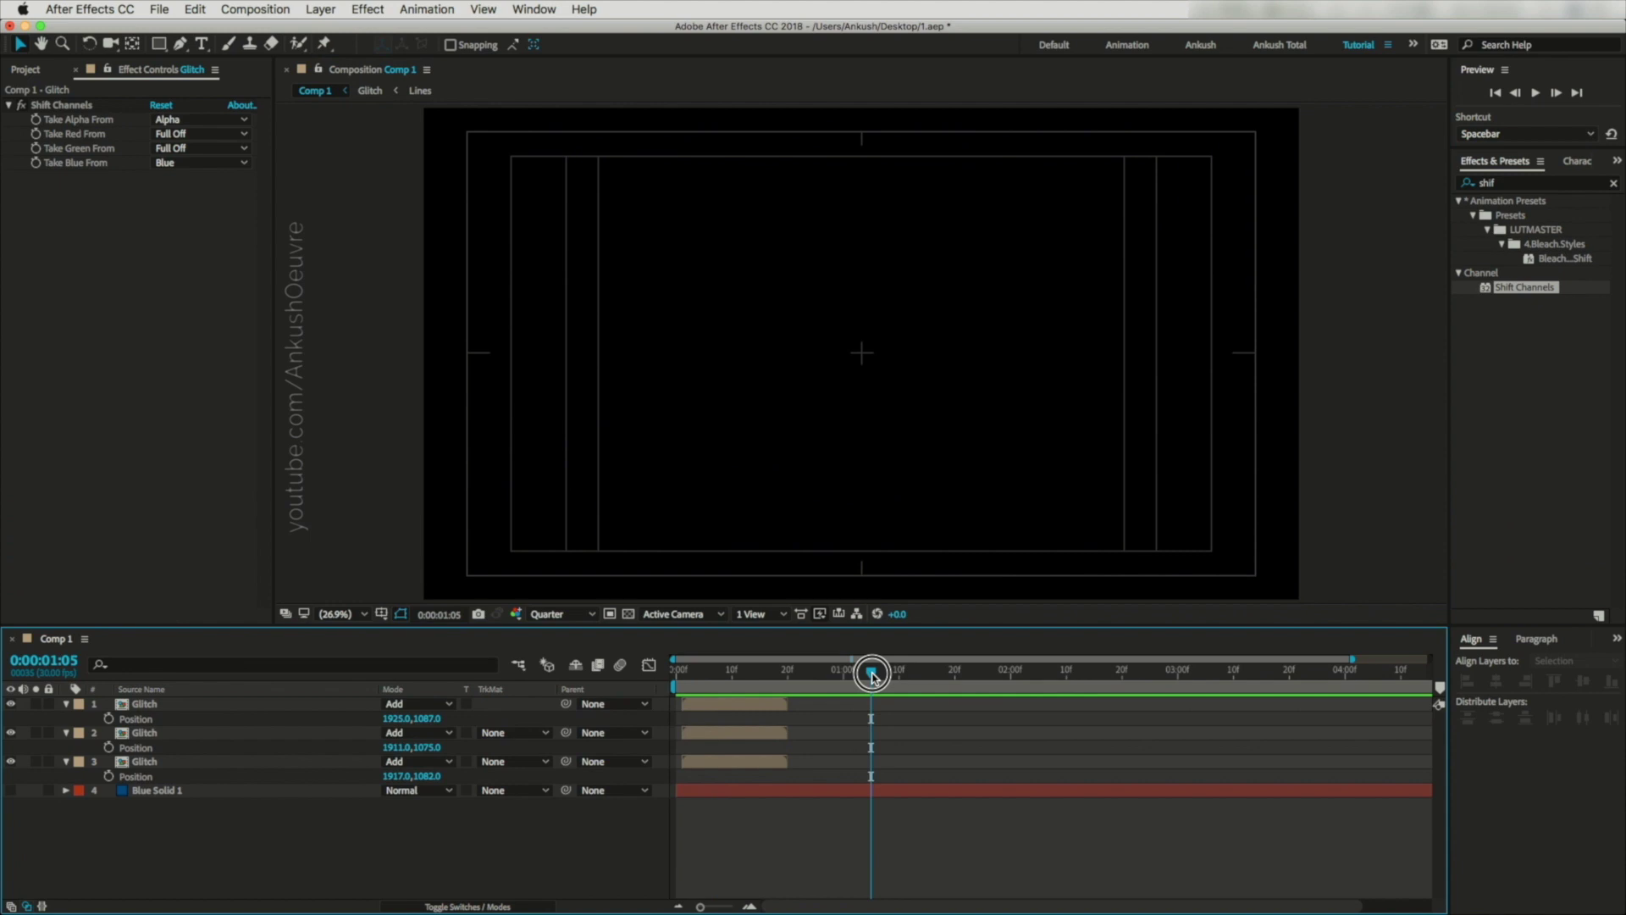
{"action": "left_click_drag", "start_coordinate": [871, 672], "coordinate": [753, 742]}
{"action": "left_click", "coordinate": [144, 762]}
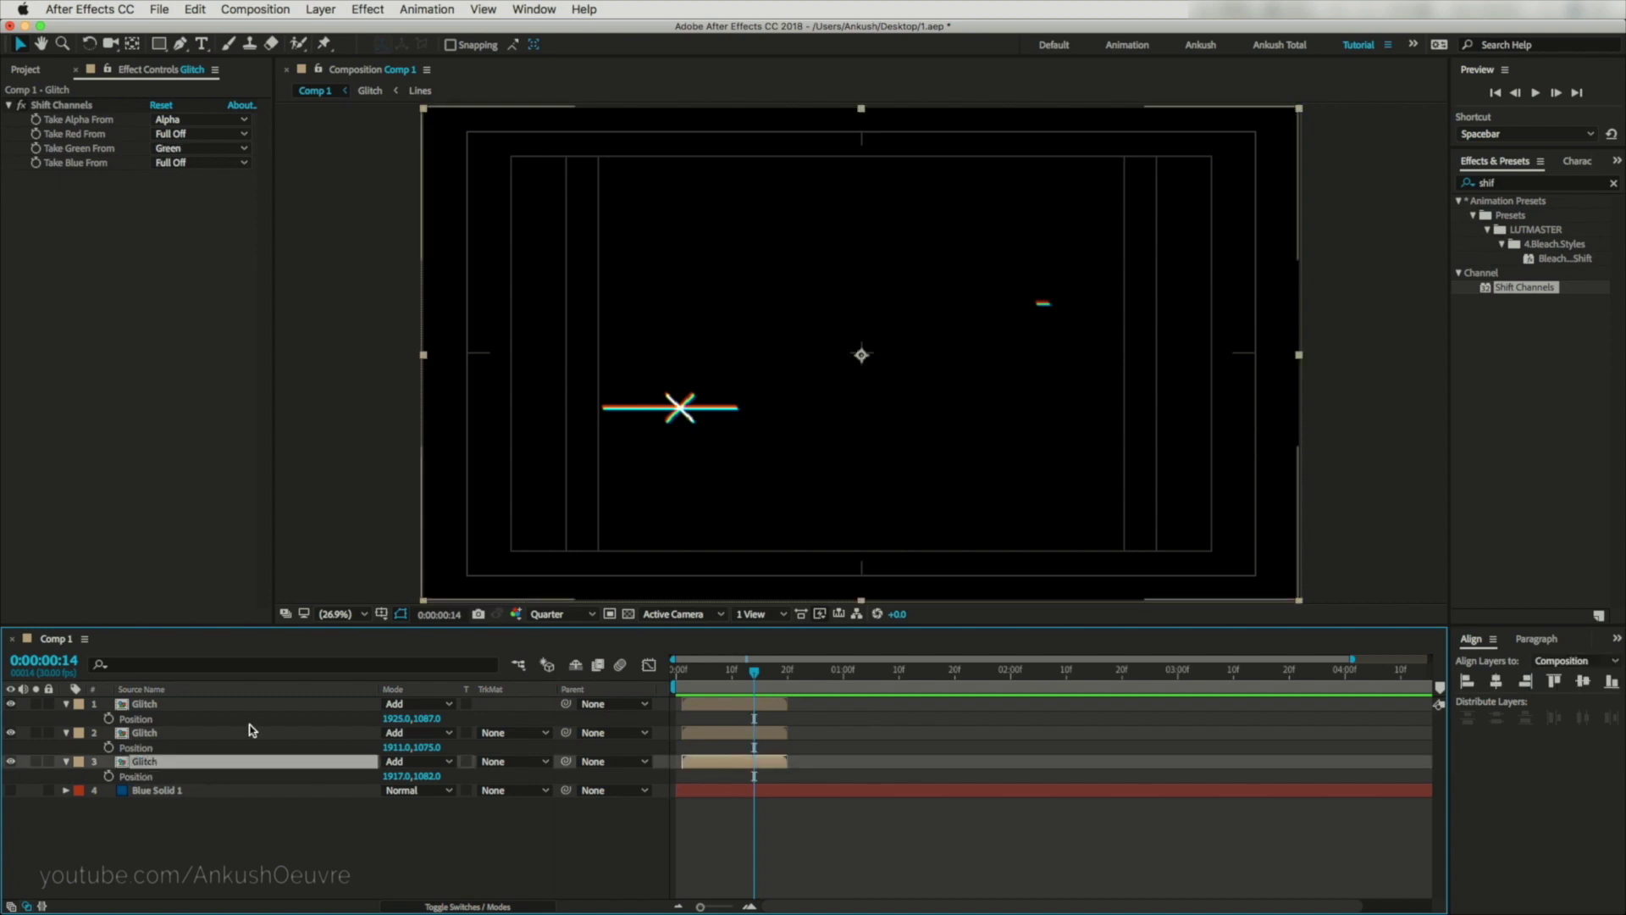
{"action": "key", "text": "space"}
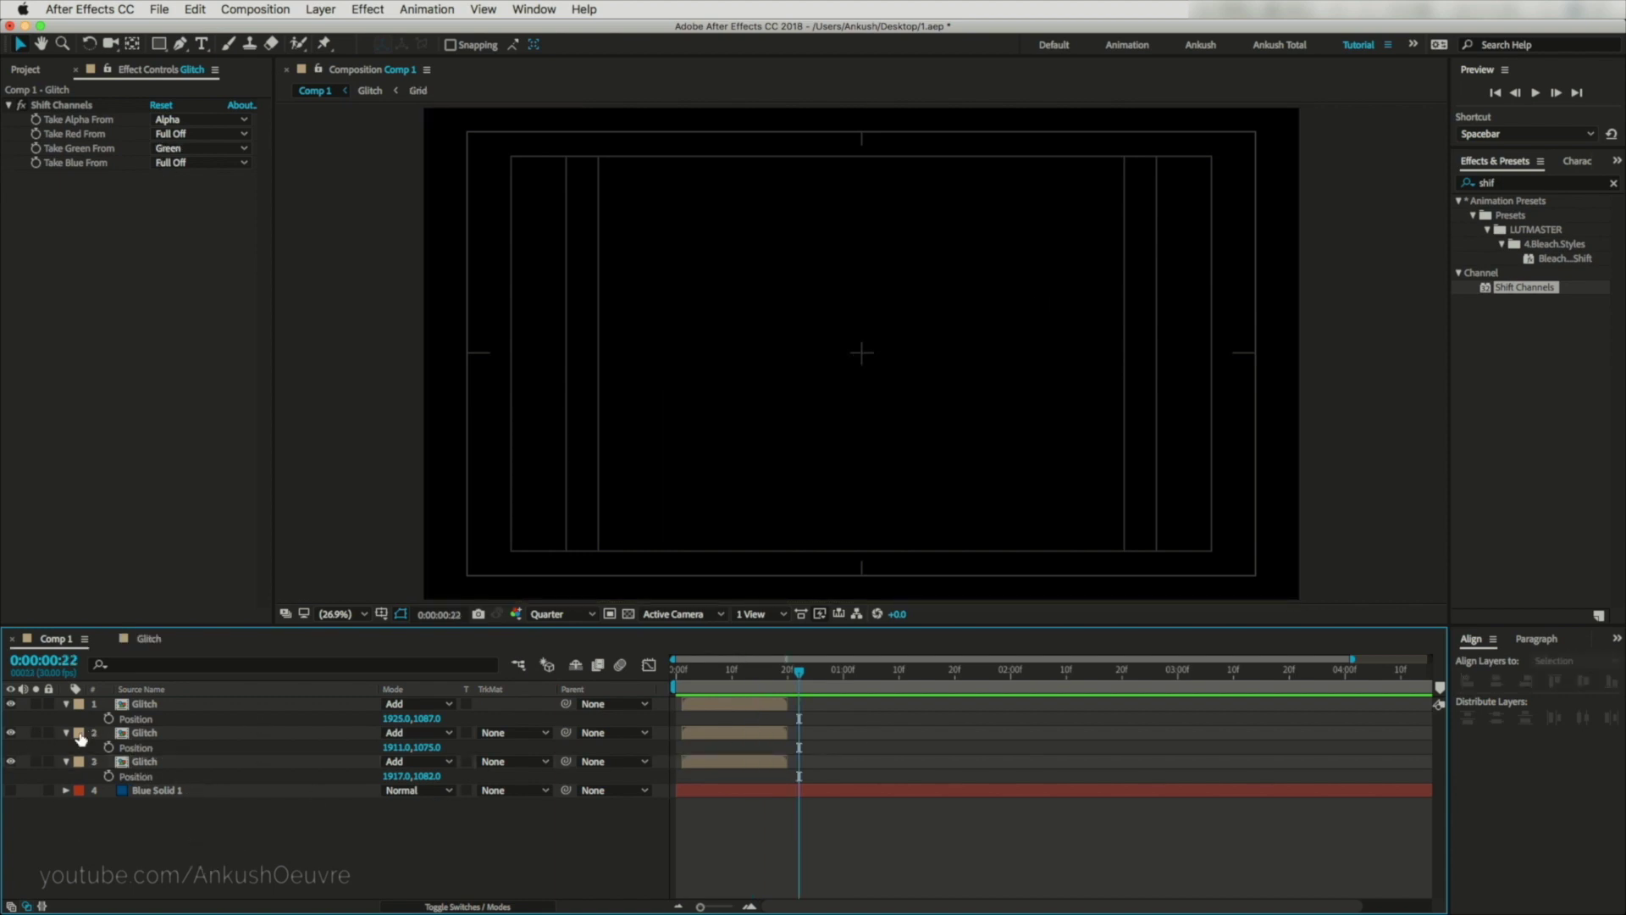
Collapse and hide the three Glitch layers, and show the blue solid again.
{"action": "left_click", "coordinate": [67, 703]}
{"action": "left_click", "coordinate": [67, 718]}
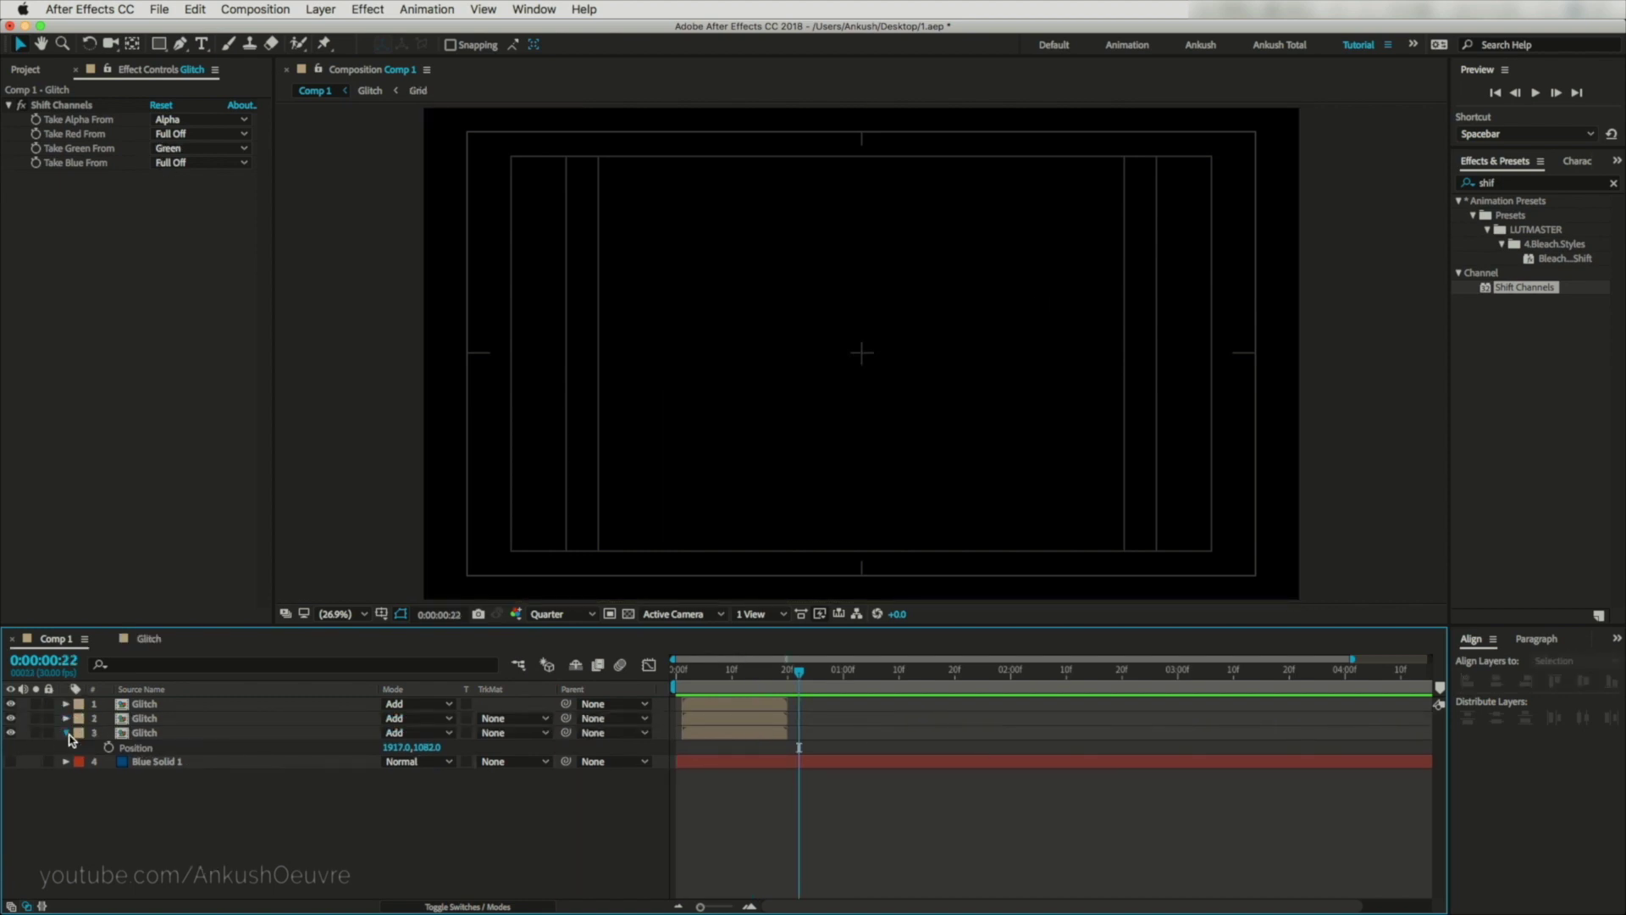
{"action": "left_click", "coordinate": [67, 733]}
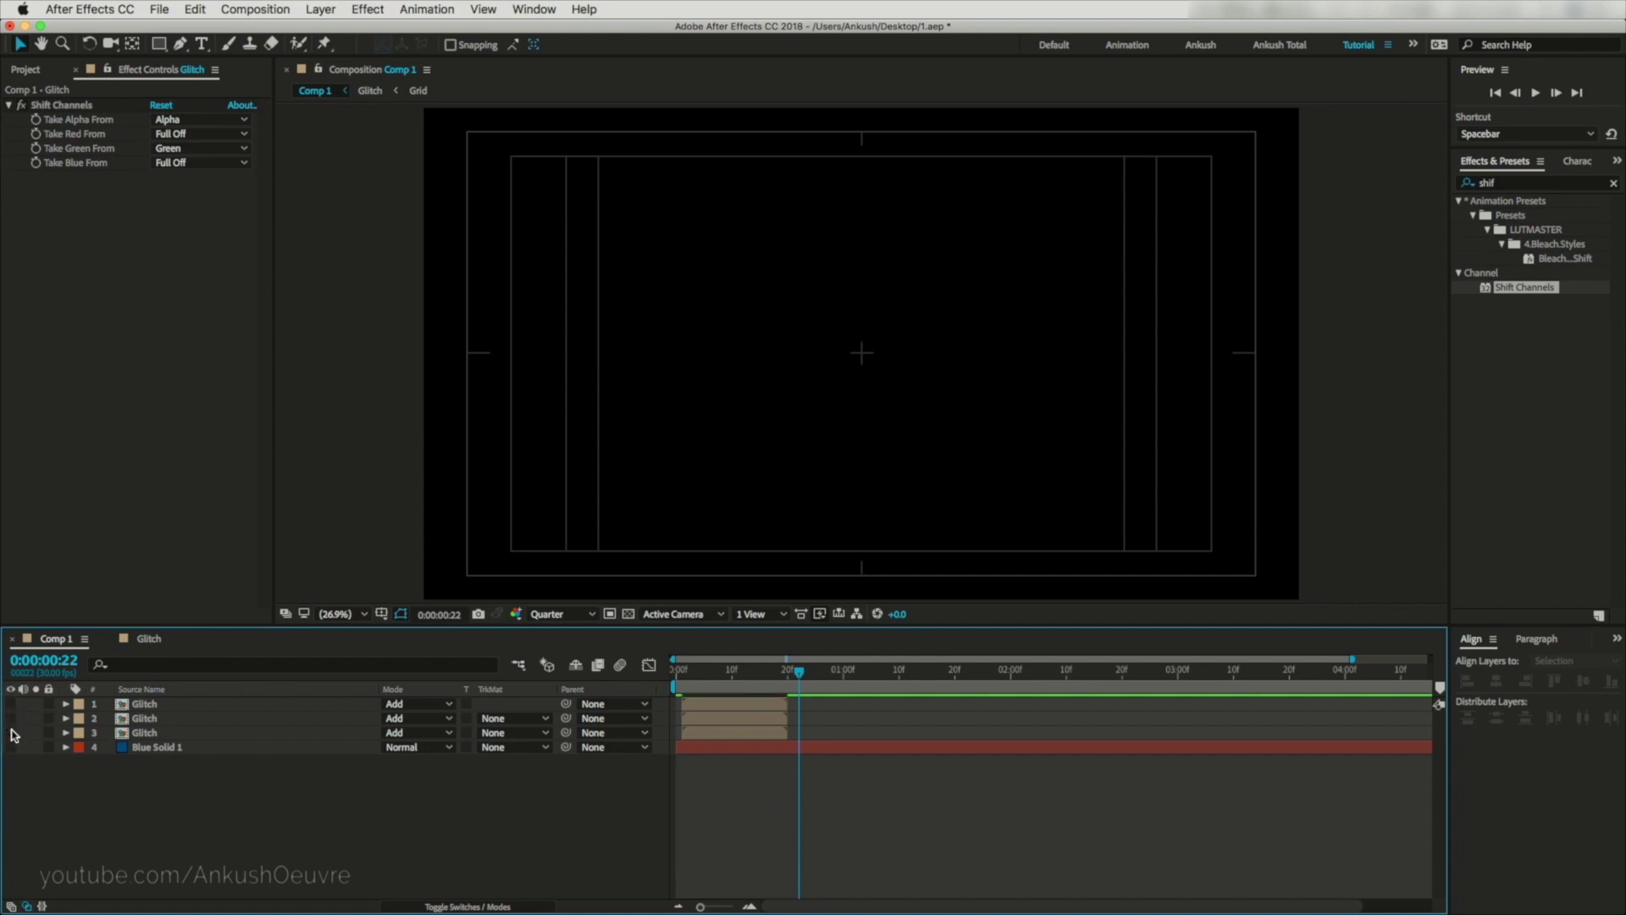
{"action": "left_click", "coordinate": [11, 747]}
Change the colour of the blue solid band to white in its solid settings.
{"action": "left_click", "coordinate": [154, 748]}
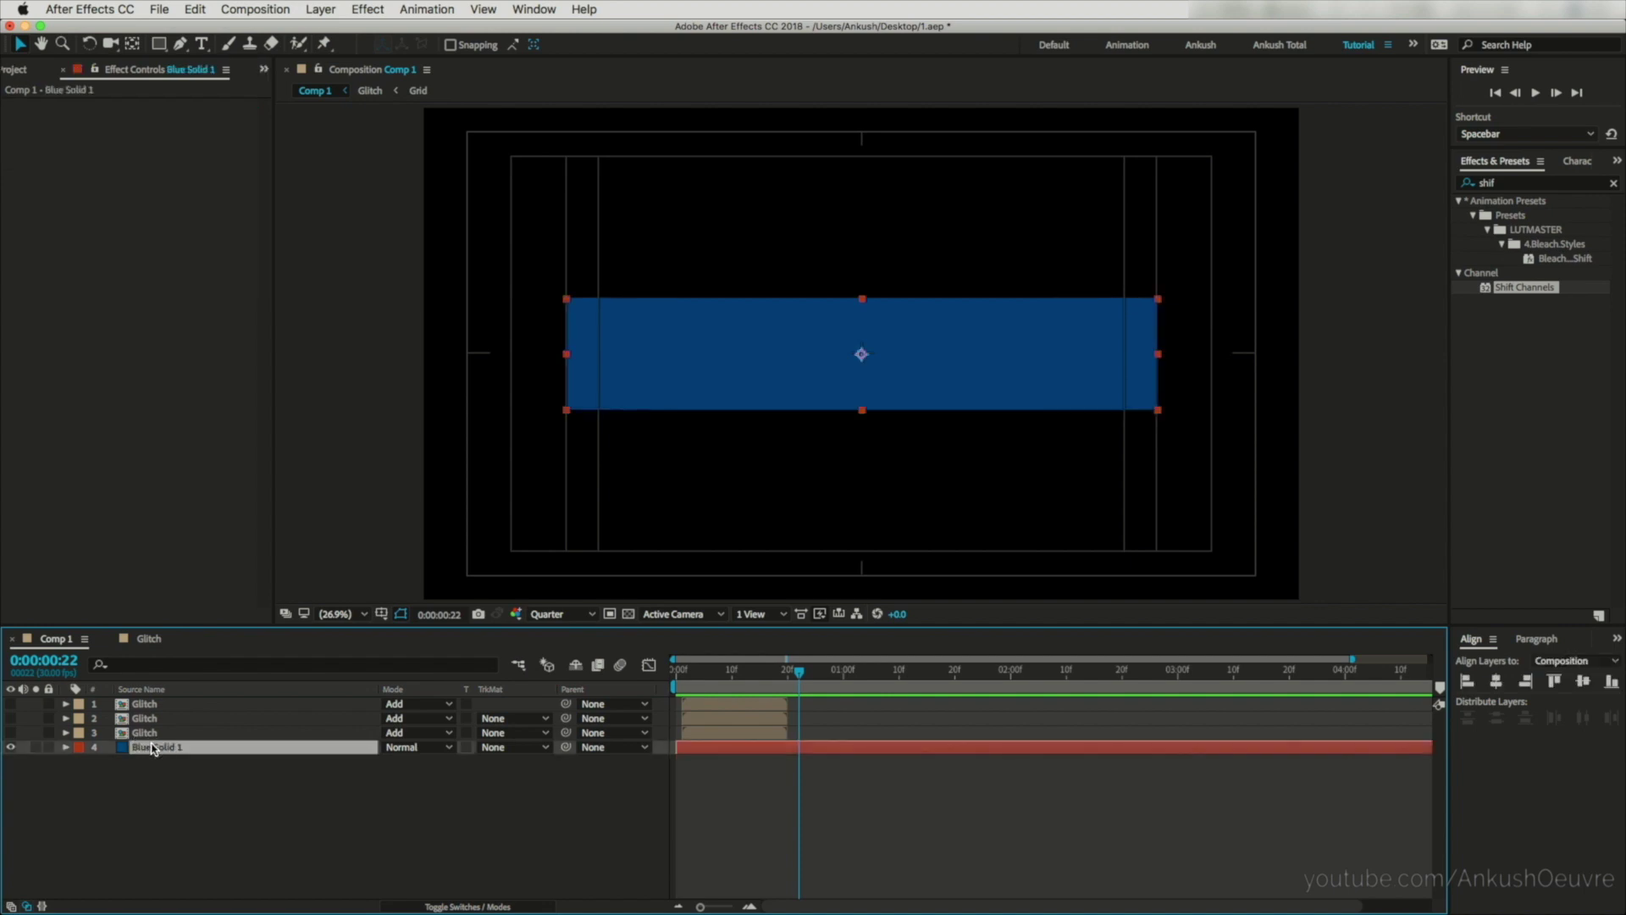
{"action": "key", "text": "super+shift+y"}
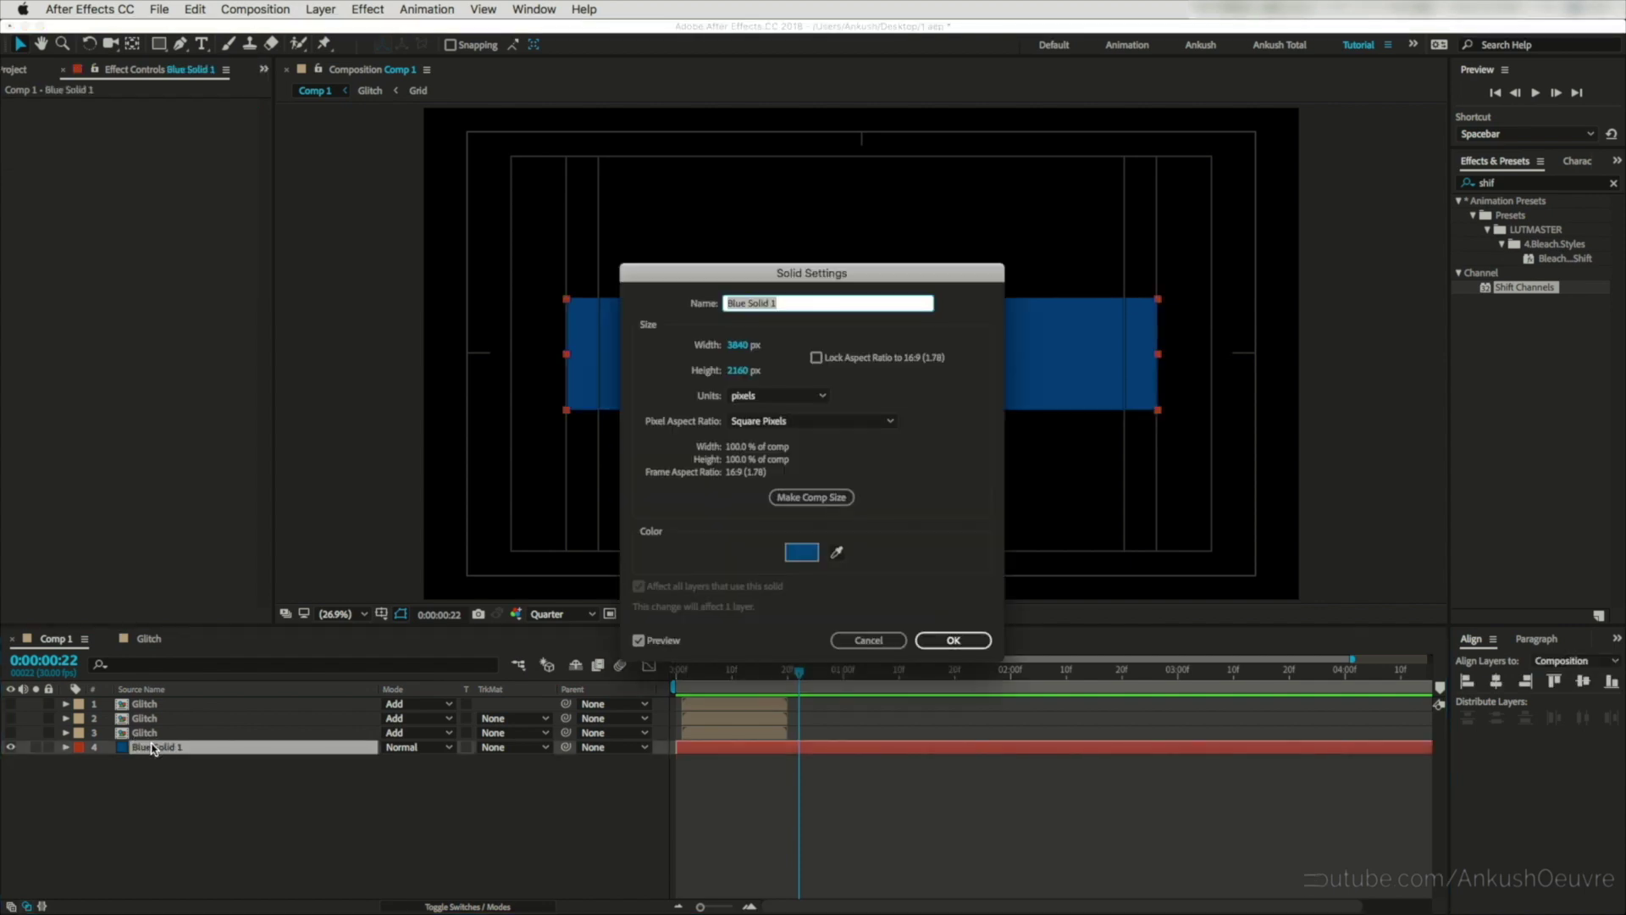
{"action": "left_click", "coordinate": [802, 552]}
{"action": "left_click_drag", "start_coordinate": [1200, 666], "coordinate": [1009, 562]}
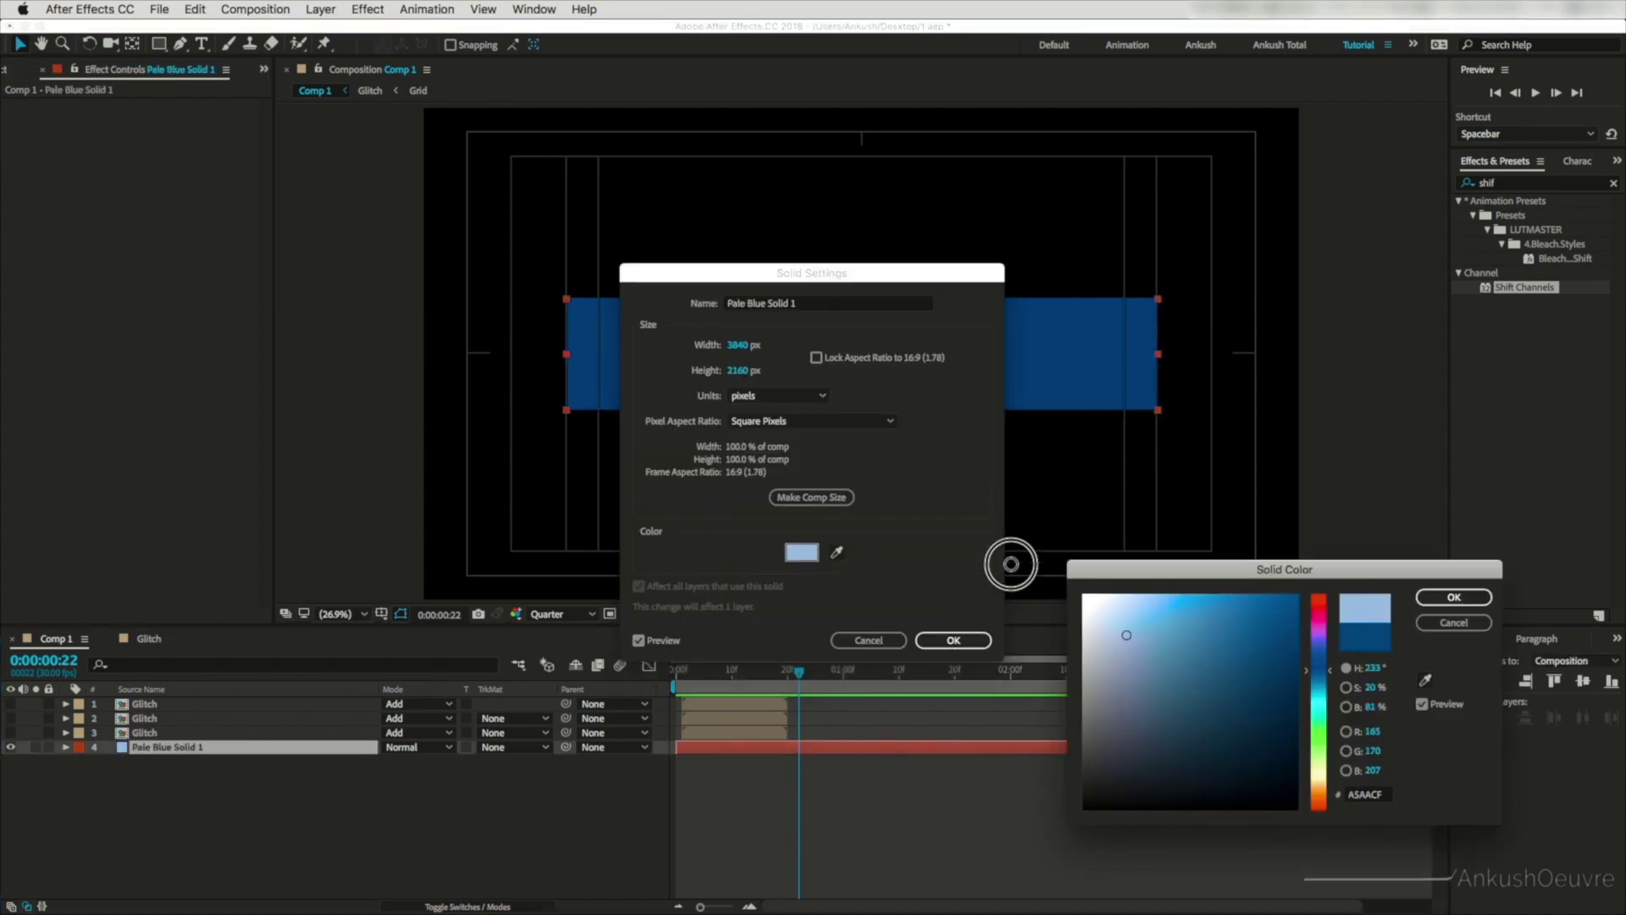
{"action": "left_click", "coordinate": [1454, 597]}
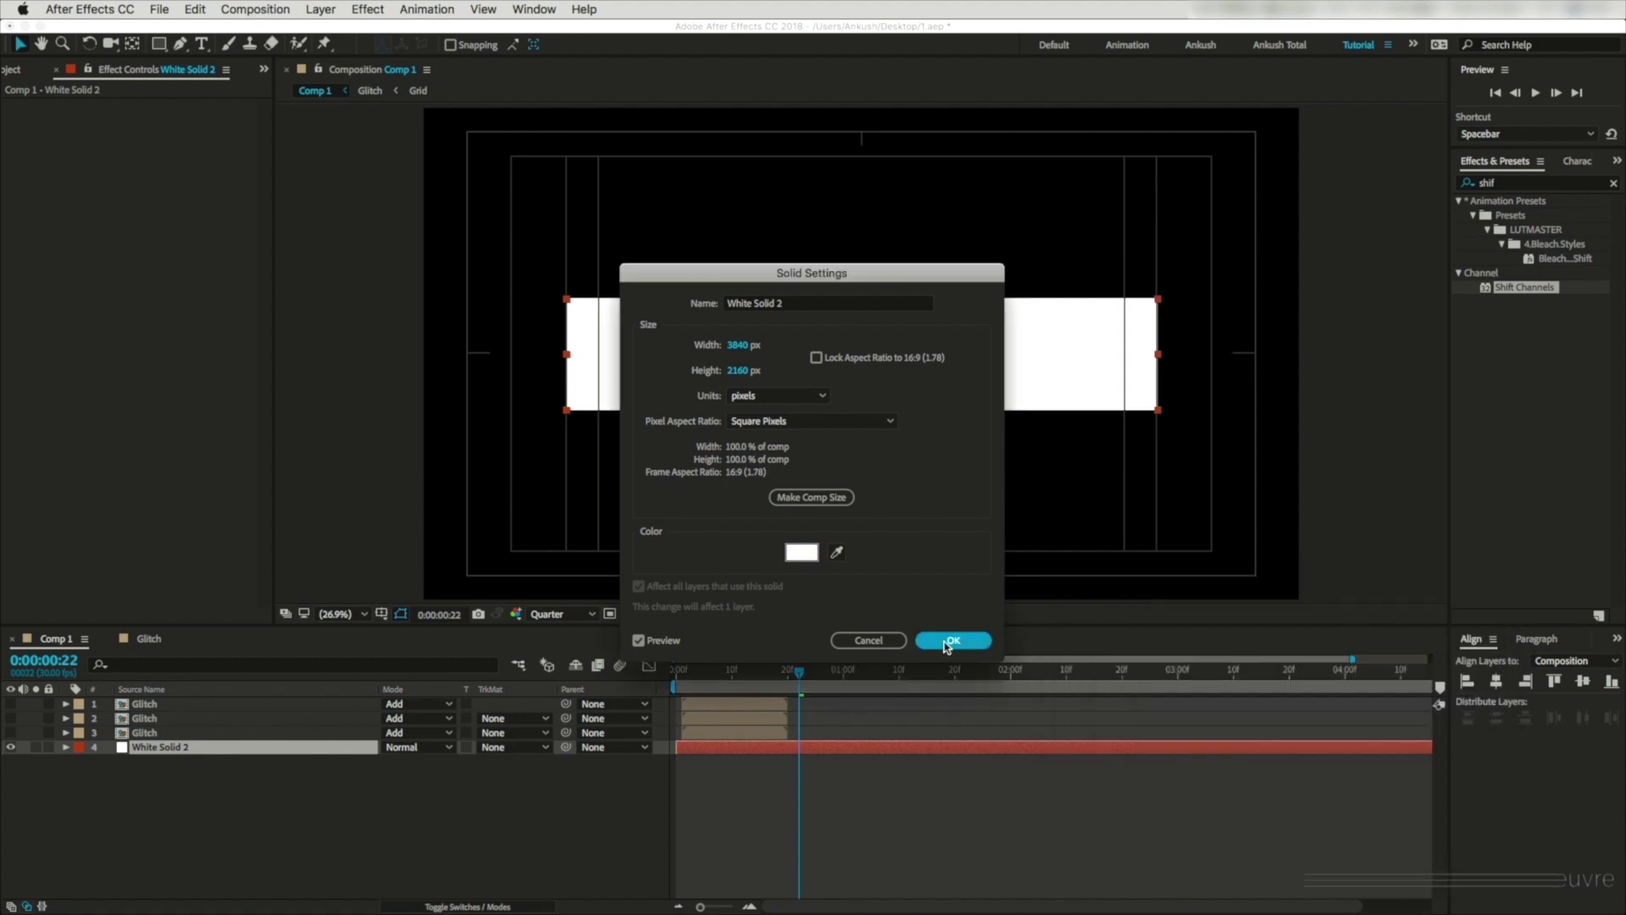
{"action": "left_click", "coordinate": [952, 640]}
{"action": "left_click", "coordinate": [183, 842]}
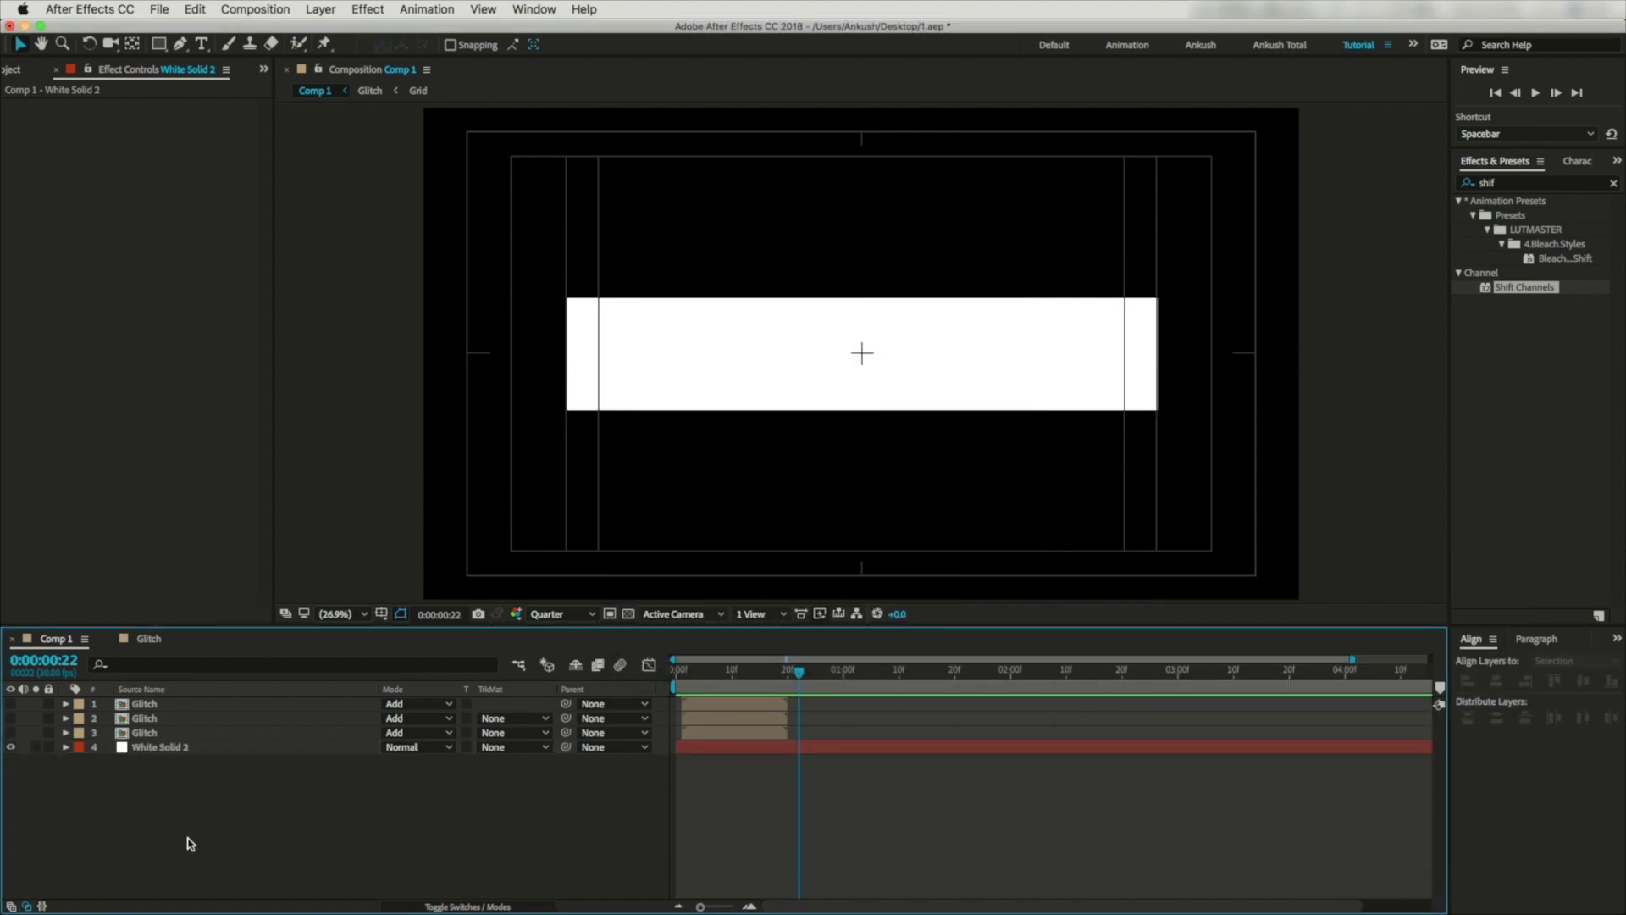
Set the Rectangle tool's fill colour to near-black.
{"action": "key", "text": "q"}
{"action": "left_click", "coordinate": [452, 44]}
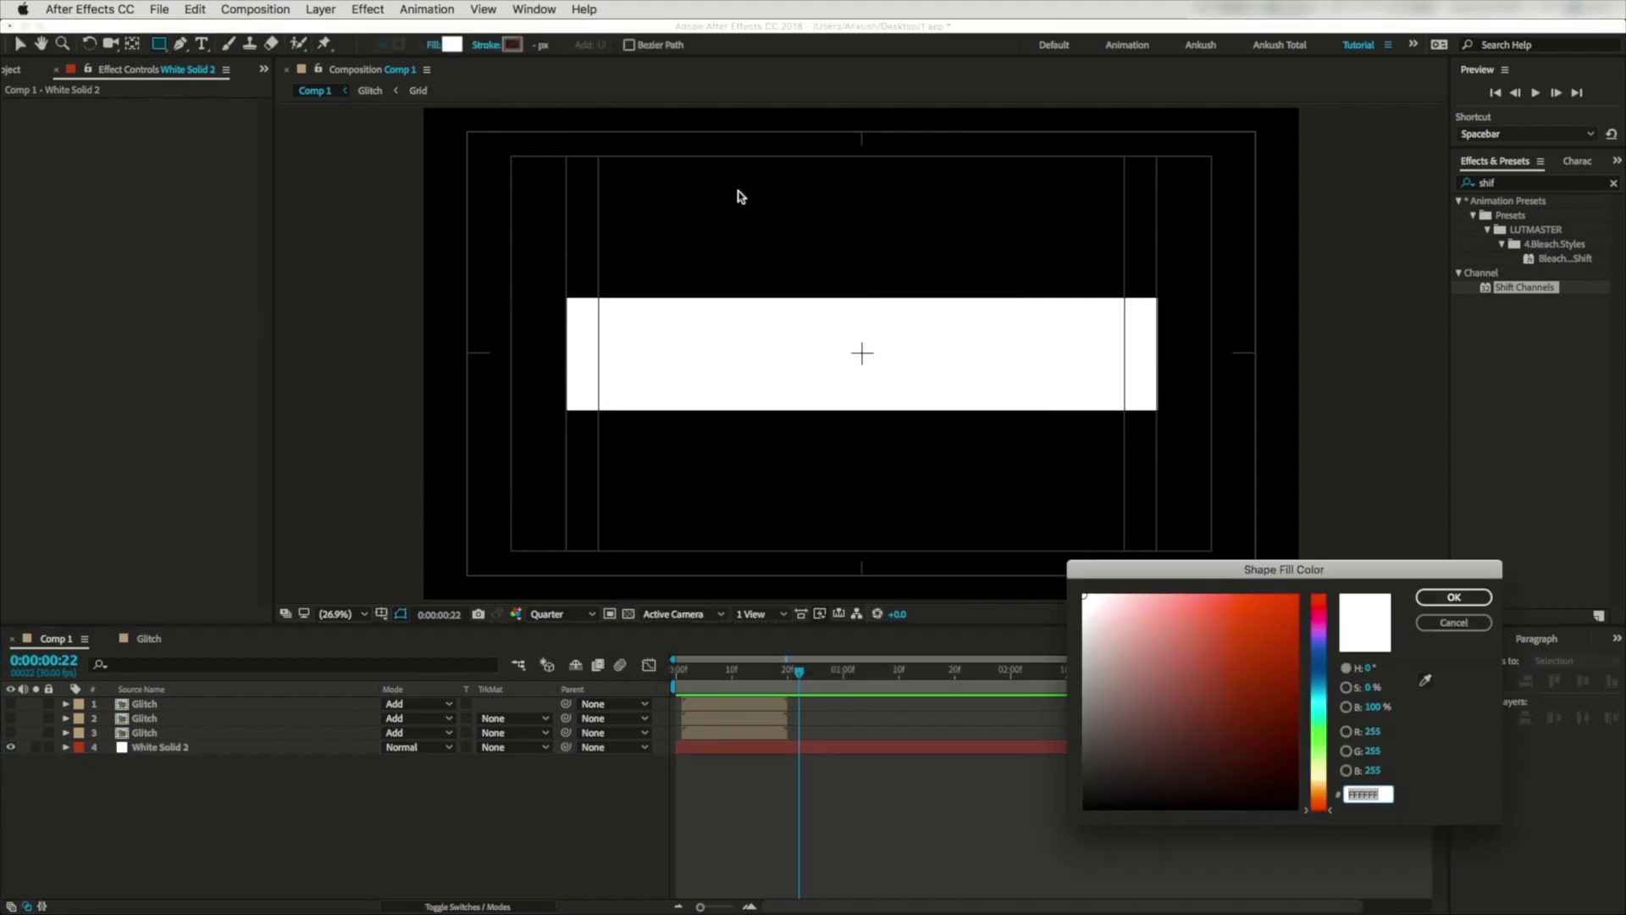
{"action": "left_click_drag", "start_coordinate": [1129, 661], "coordinate": [1082, 769]}
{"action": "left_click_drag", "start_coordinate": [1318, 666], "coordinate": [1311, 668]}
{"action": "mouse_move", "coordinate": [1203, 781]}
{"action": "left_mouse_down"}
{"action": "mouse_move", "coordinate": [1227, 785]}
{"action": "mouse_move", "coordinate": [1145, 796]}
{"action": "left_mouse_up"}
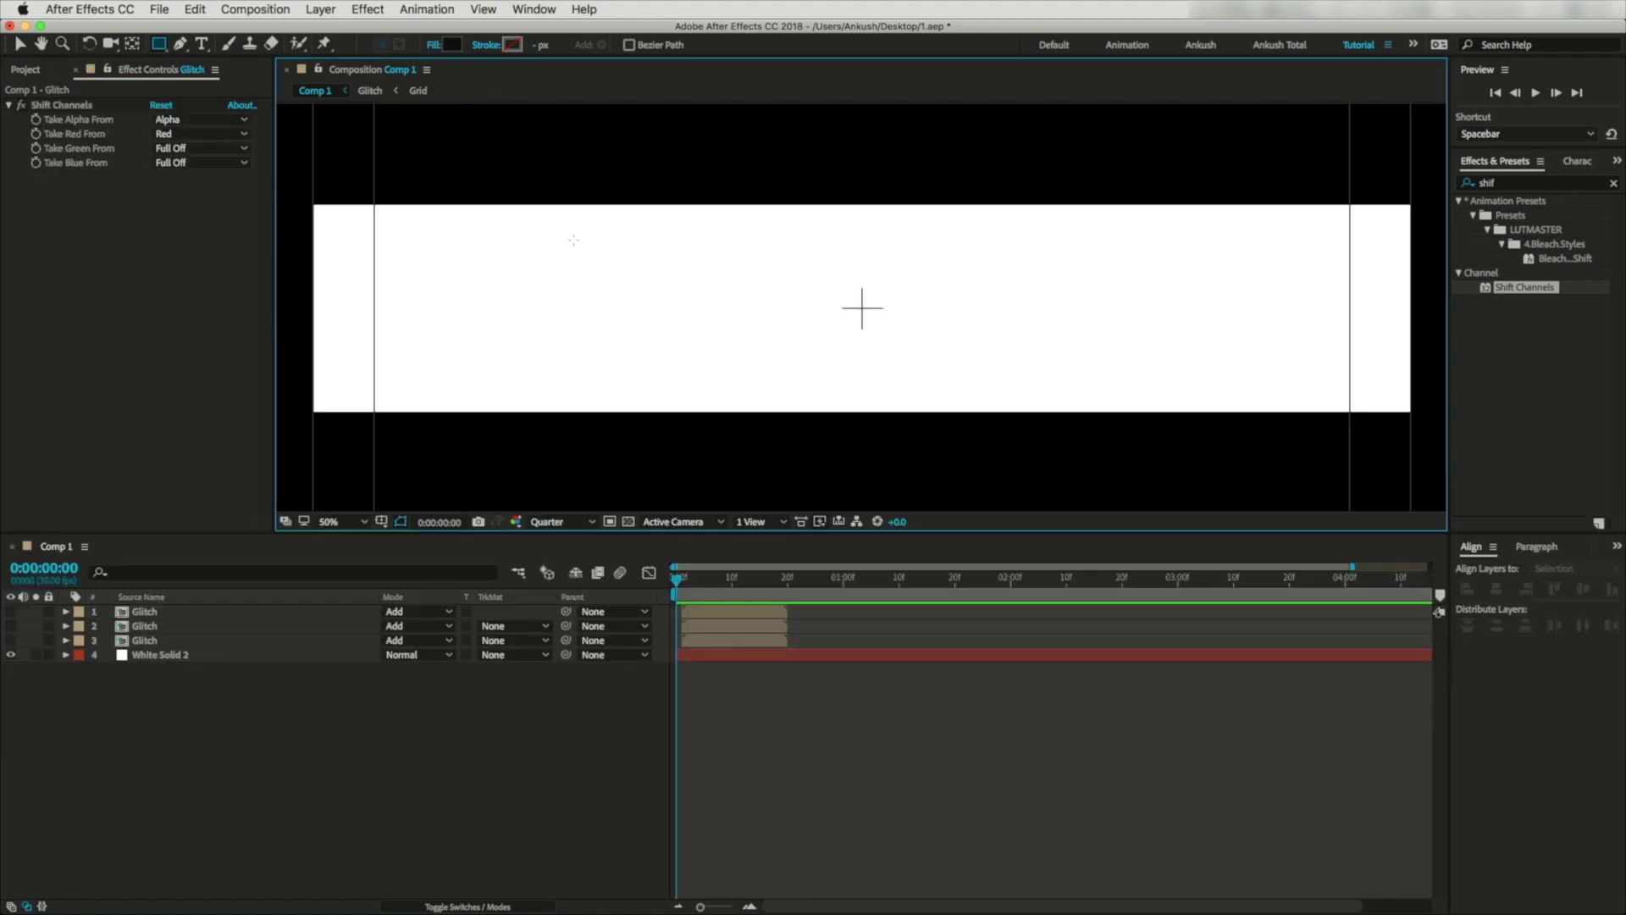
Draw three thin dark bars on the white band: near the upper edge, on the lower right and at the lower-left corner.
{"action": "left_click_drag", "start_coordinate": [574, 242], "coordinate": [957, 242]}
{"action": "left_click_drag", "start_coordinate": [1112, 347], "coordinate": [1378, 351]}
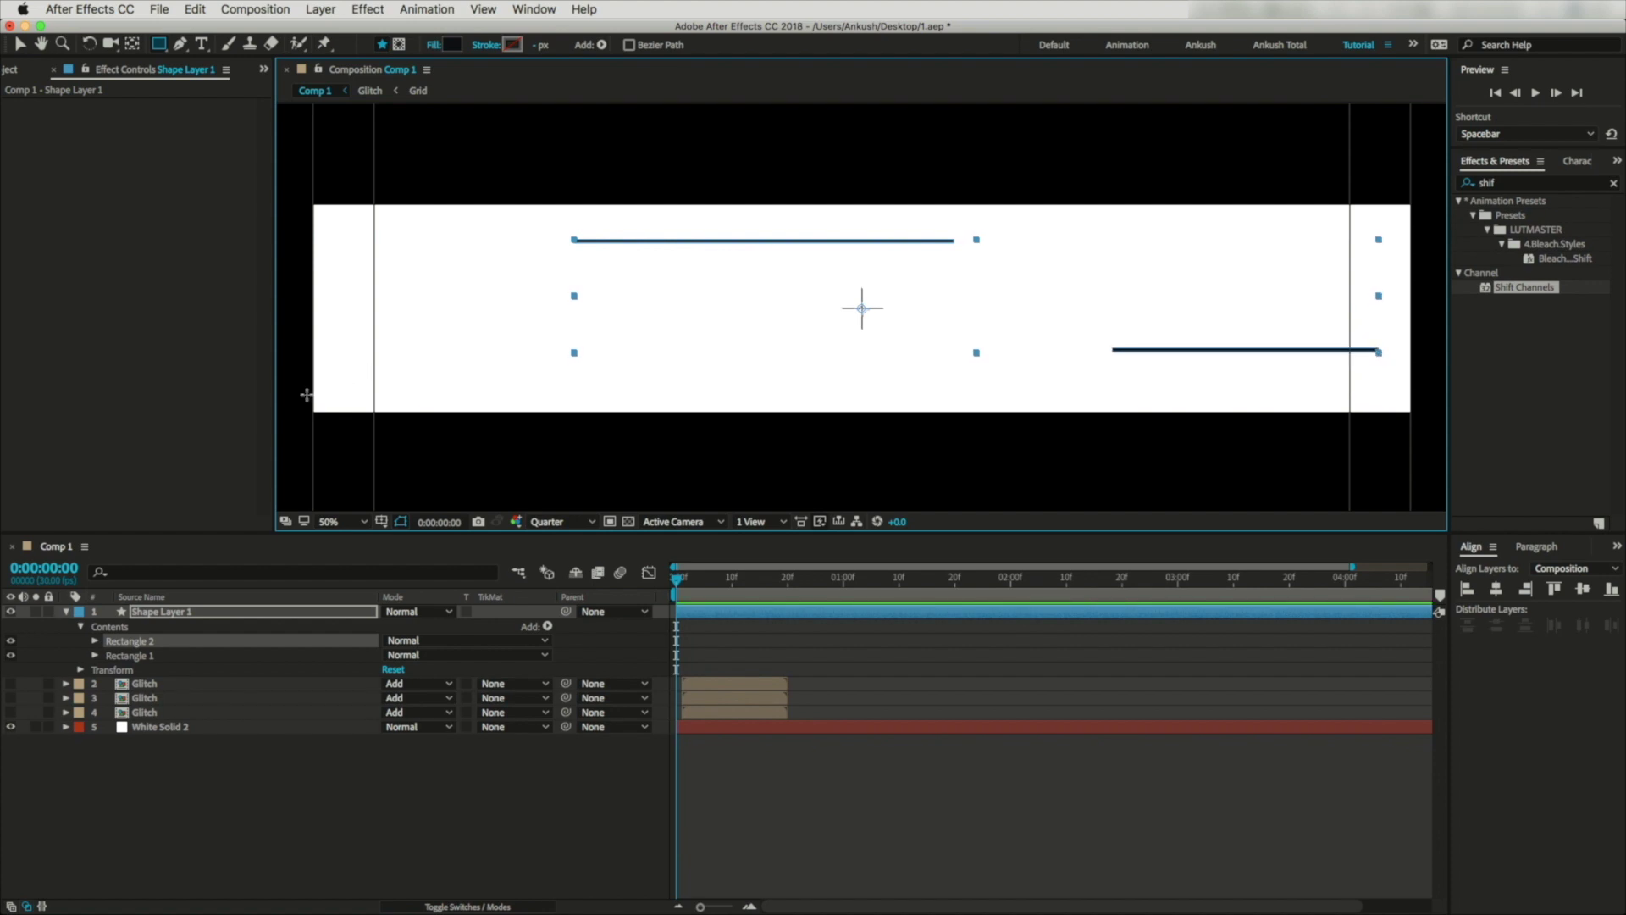
{"action": "left_click_drag", "start_coordinate": [320, 402], "coordinate": [376, 405]}
Duplicate the shape layer and add five dark bars to the copy, including small ones along the band's upper edge.
{"action": "left_click", "coordinate": [179, 614]}
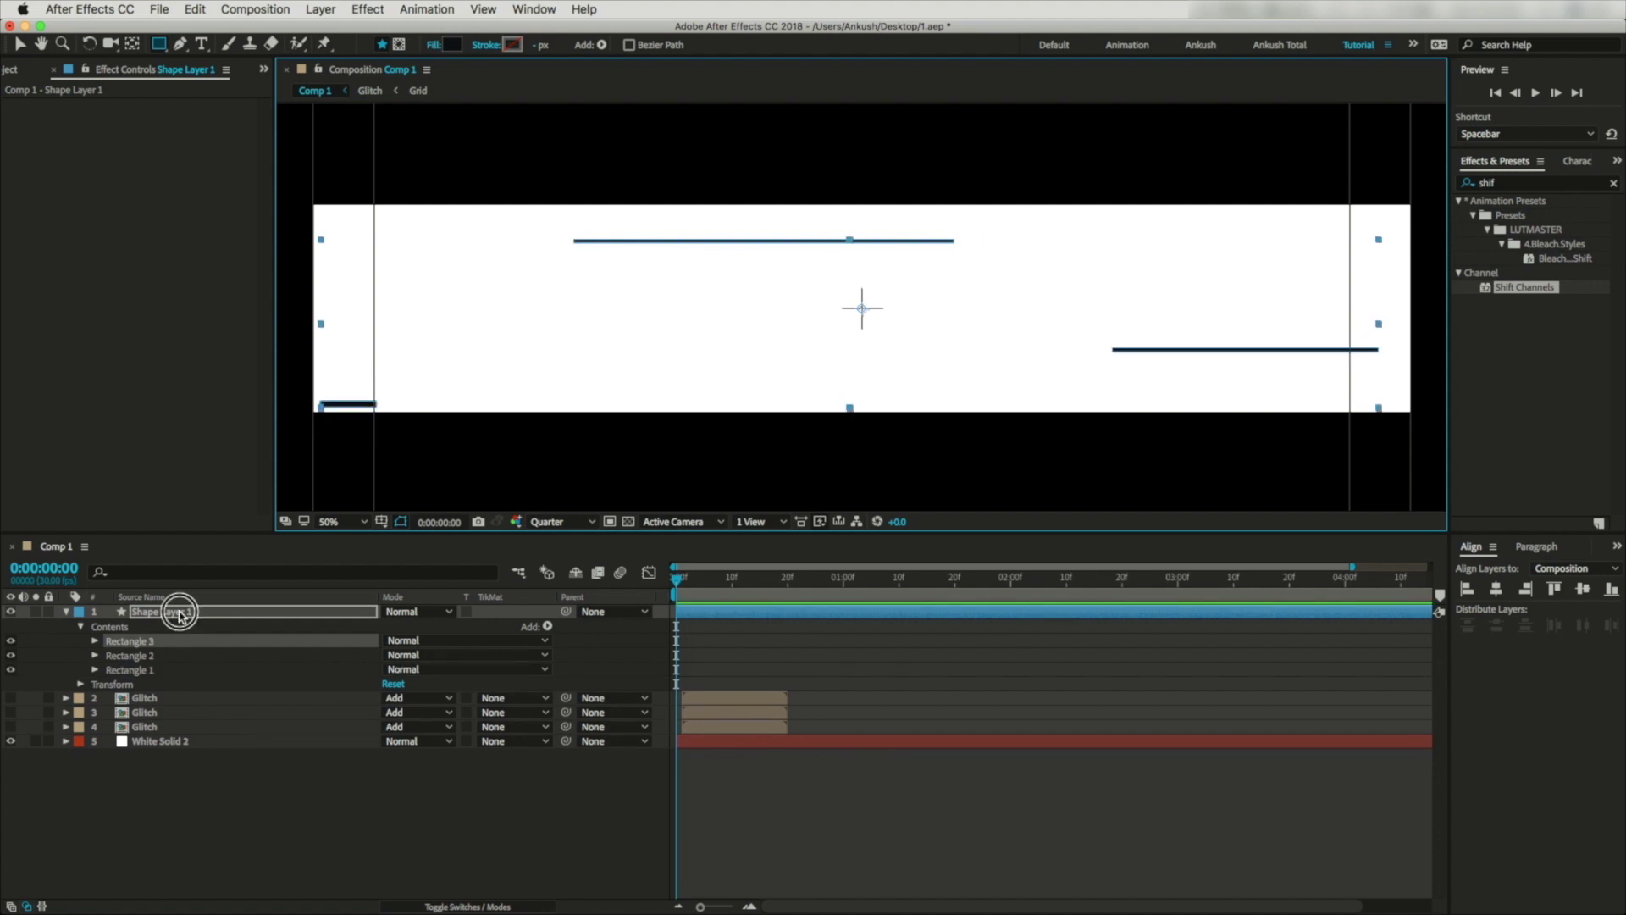
{"action": "key", "text": "ctrl+d"}
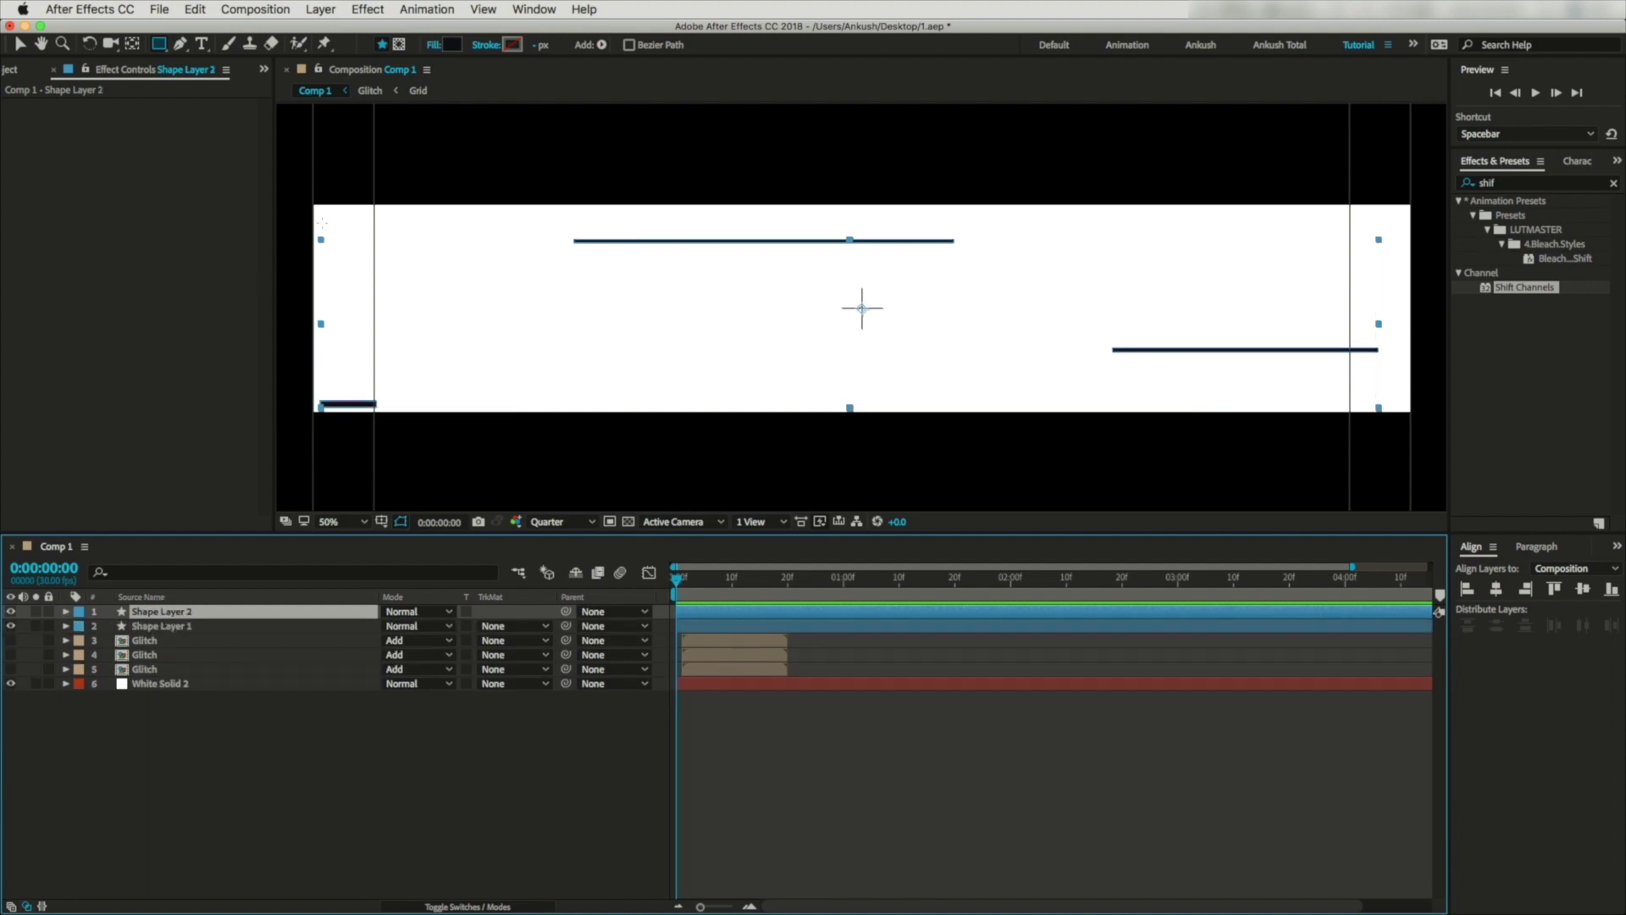
{"action": "left_click_drag", "start_coordinate": [321, 271], "coordinate": [524, 284]}
{"action": "left_click_drag", "start_coordinate": [1062, 252], "coordinate": [1378, 269]}
{"action": "left_click_drag", "start_coordinate": [769, 398], "coordinate": [971, 411]}
{"action": "left_click_drag", "start_coordinate": [1006, 205], "coordinate": [1031, 211]}
{"action": "left_click_drag", "start_coordinate": [1361, 206], "coordinate": [1410, 216]}
Duplicate the latest shape layer and add six bars, including a narrow vertical one left of centre and one in the lower-right corner.
{"action": "key", "text": "super+d"}
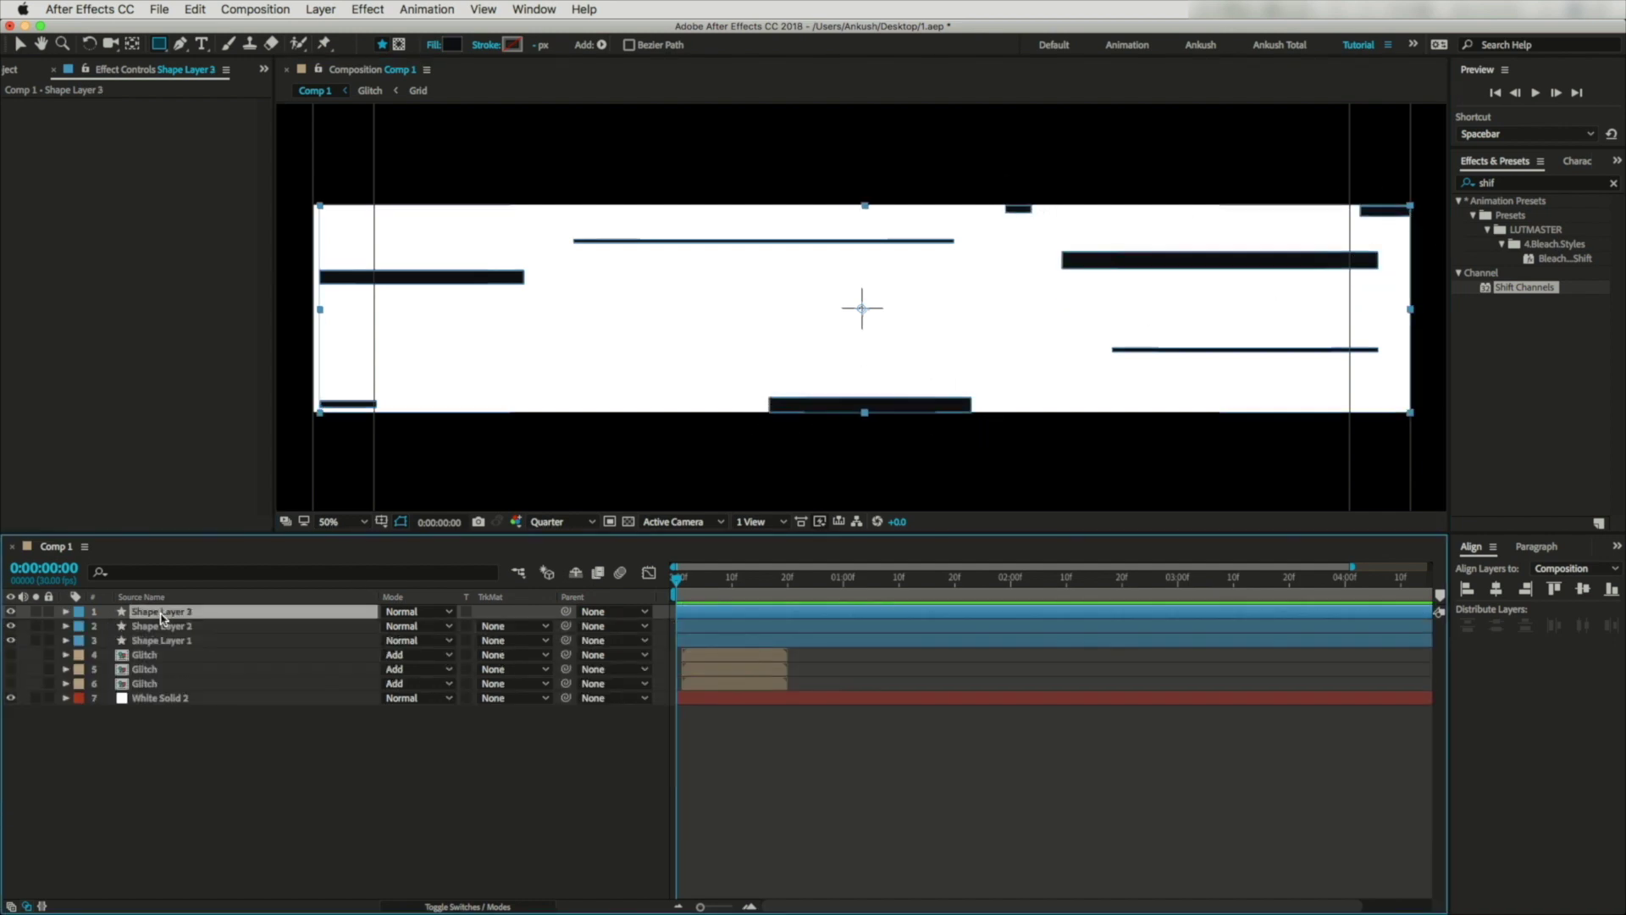
{"action": "left_click_drag", "start_coordinate": [314, 205], "coordinate": [598, 215]}
{"action": "left_click_drag", "start_coordinate": [450, 387], "coordinate": [742, 398]}
{"action": "left_click_drag", "start_coordinate": [744, 289], "coordinate": [899, 313]}
{"action": "left_click_drag", "start_coordinate": [578, 280], "coordinate": [589, 387]}
{"action": "mouse_move", "coordinate": [1054, 373]}
{"action": "left_mouse_down"}
{"action": "mouse_move", "coordinate": [1262, 382]}
{"action": "mouse_move", "coordinate": [1195, 380]}
{"action": "left_mouse_up"}
{"action": "left_click_drag", "start_coordinate": [1265, 395], "coordinate": [1410, 411]}
Duplicate the latest shape layer and add four thin horizontal bars along the upper edge, left of centre and right of centre.
{"action": "left_click", "coordinate": [66, 610]}
{"action": "key", "text": "super+d"}
{"action": "left_click_drag", "start_coordinate": [707, 205], "coordinate": [1158, 214]}
{"action": "left_click_drag", "start_coordinate": [893, 349], "coordinate": [1124, 363]}
{"action": "left_click_drag", "start_coordinate": [956, 282], "coordinate": [1121, 288]}
{"action": "left_click_drag", "start_coordinate": [399, 326], "coordinate": [723, 335]}
Duplicate the latest shape layer and add five long horizontal bars at the band's left end, right end, upper middle and lower half.
{"action": "left_click", "coordinate": [66, 612]}
{"action": "key", "text": "super+d"}
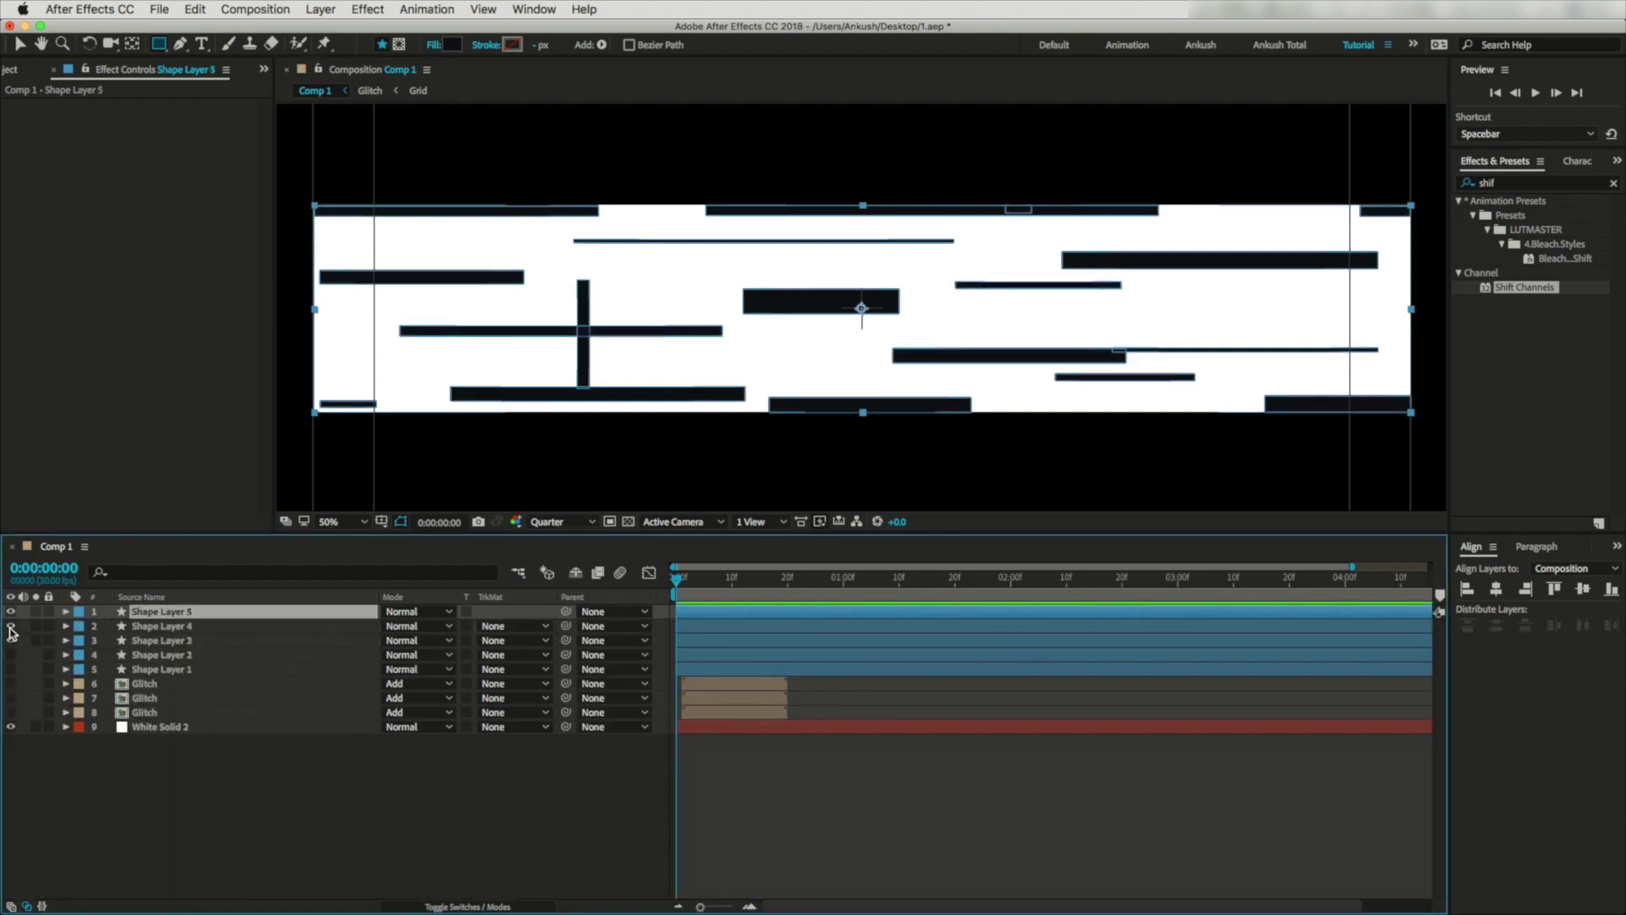
{"action": "left_click_drag", "start_coordinate": [310, 240], "coordinate": [564, 254]}
{"action": "left_click_drag", "start_coordinate": [1008, 304], "coordinate": [1410, 321]}
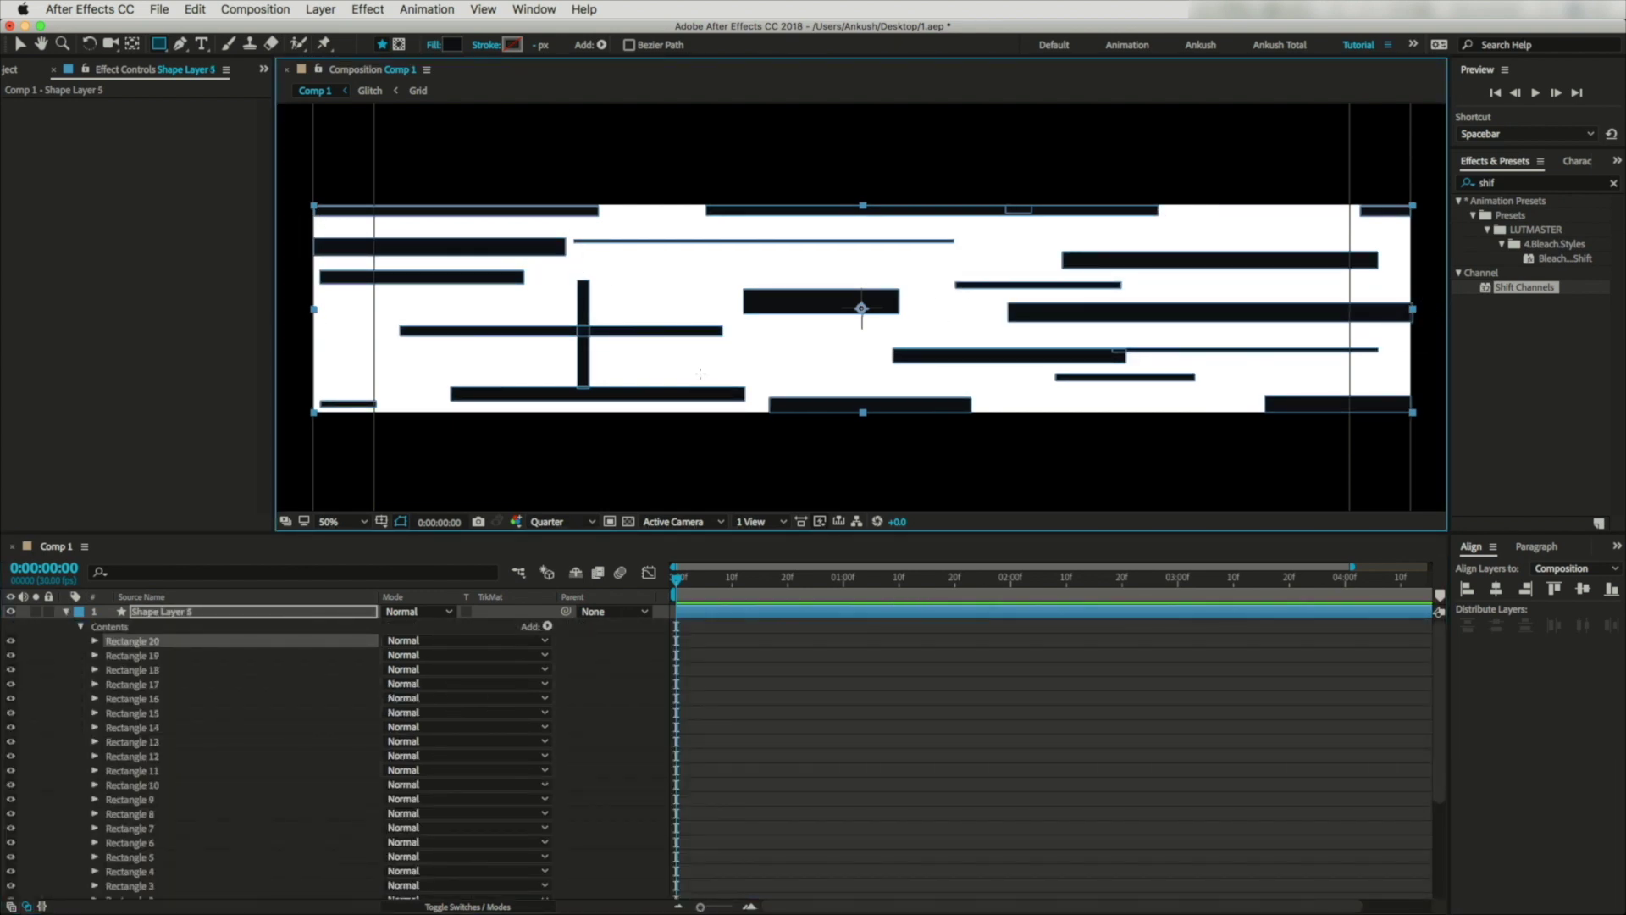
{"action": "left_click_drag", "start_coordinate": [735, 357], "coordinate": [1126, 375]}
{"action": "left_click_drag", "start_coordinate": [620, 241], "coordinate": [1020, 269]}
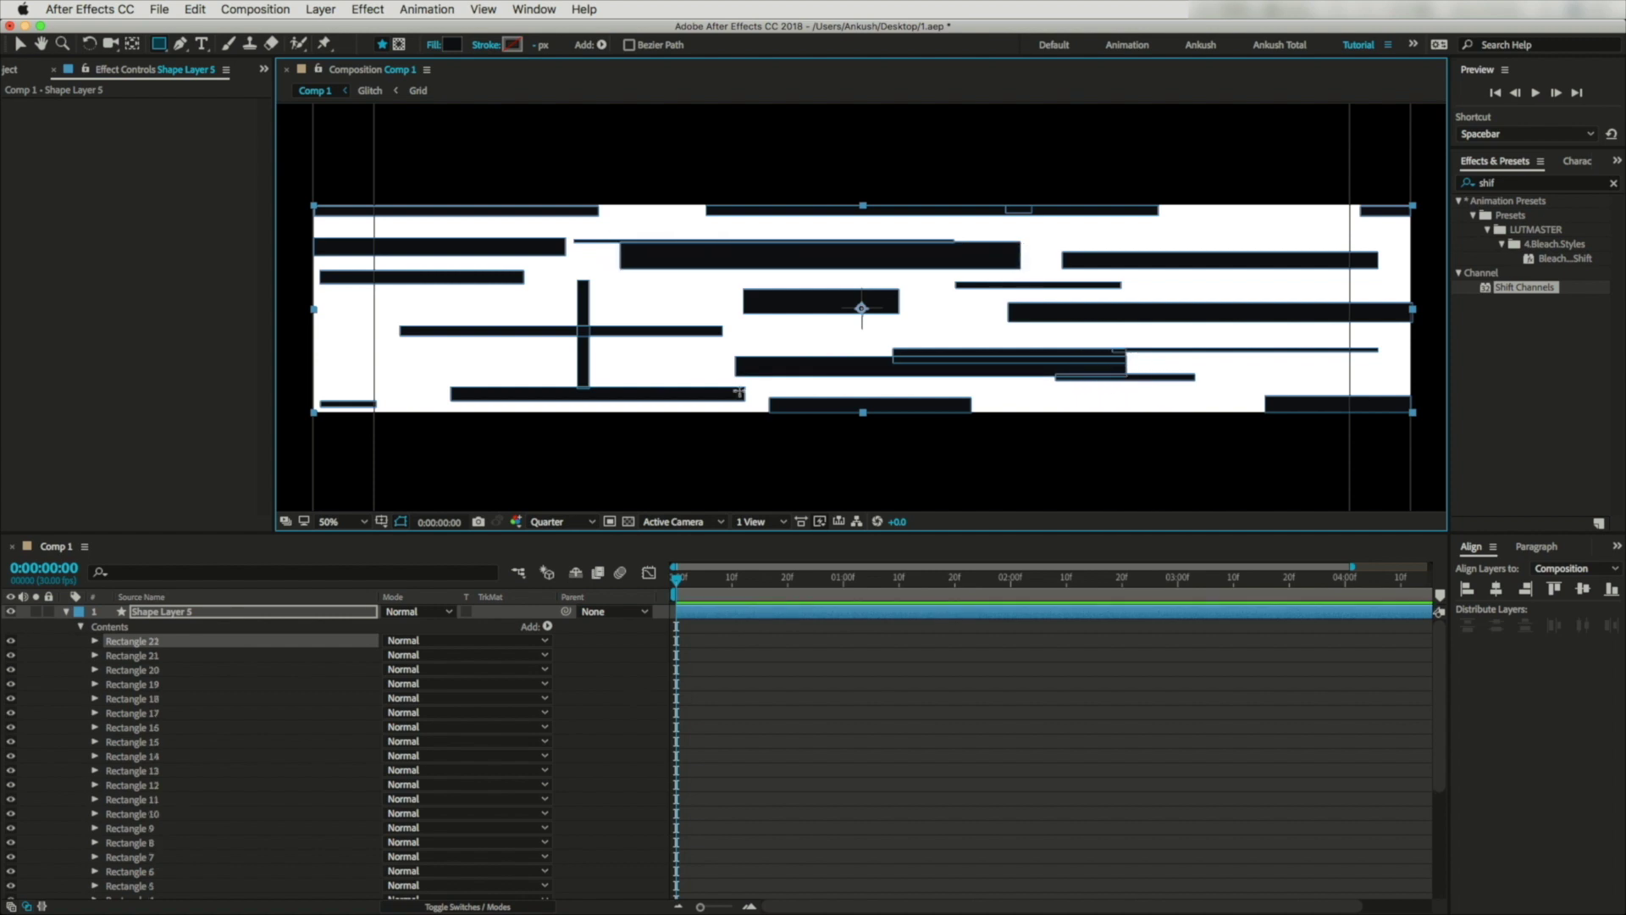
{"action": "left_click_drag", "start_coordinate": [382, 365], "coordinate": [542, 372]}
Duplicate the latest shape layer and add eight bars, including a narrow vertical one at the left end and wide ones along the lower edge.
{"action": "left_click", "coordinate": [182, 613]}
{"action": "key", "text": "super+d"}
{"action": "left_click_drag", "start_coordinate": [350, 283], "coordinate": [357, 401]}
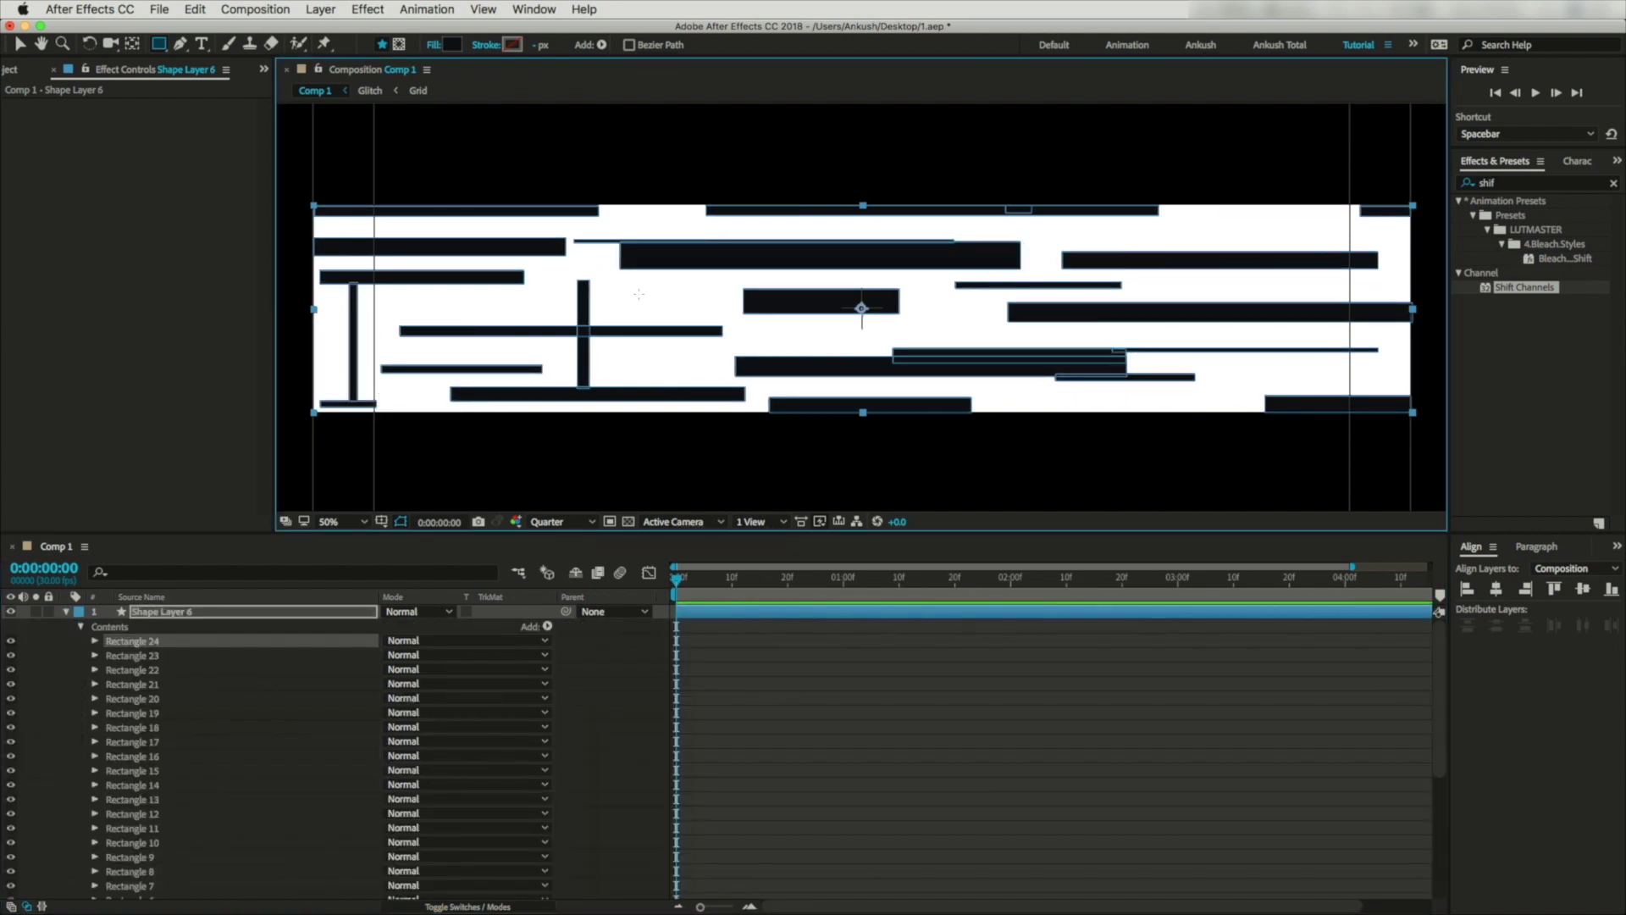
{"action": "left_click_drag", "start_coordinate": [590, 300], "coordinate": [897, 314]}
{"action": "left_click_drag", "start_coordinate": [1104, 227], "coordinate": [1410, 238]}
{"action": "left_click_drag", "start_coordinate": [1004, 395], "coordinate": [1270, 413]}
{"action": "left_click_drag", "start_coordinate": [377, 395], "coordinate": [772, 410]}
{"action": "mouse_move", "coordinate": [434, 295]}
{"action": "left_mouse_down"}
{"action": "mouse_move", "coordinate": [711, 301]}
{"action": "mouse_move", "coordinate": [650, 389]}
{"action": "mouse_move", "coordinate": [672, 390]}
{"action": "left_mouse_up"}
Duplicate the latest shape layer and add five large blocks: a wide upper strip, a wide lower-right strip, and three upright blocks.
{"action": "left_click", "coordinate": [67, 612]}
{"action": "key", "text": "super+d"}
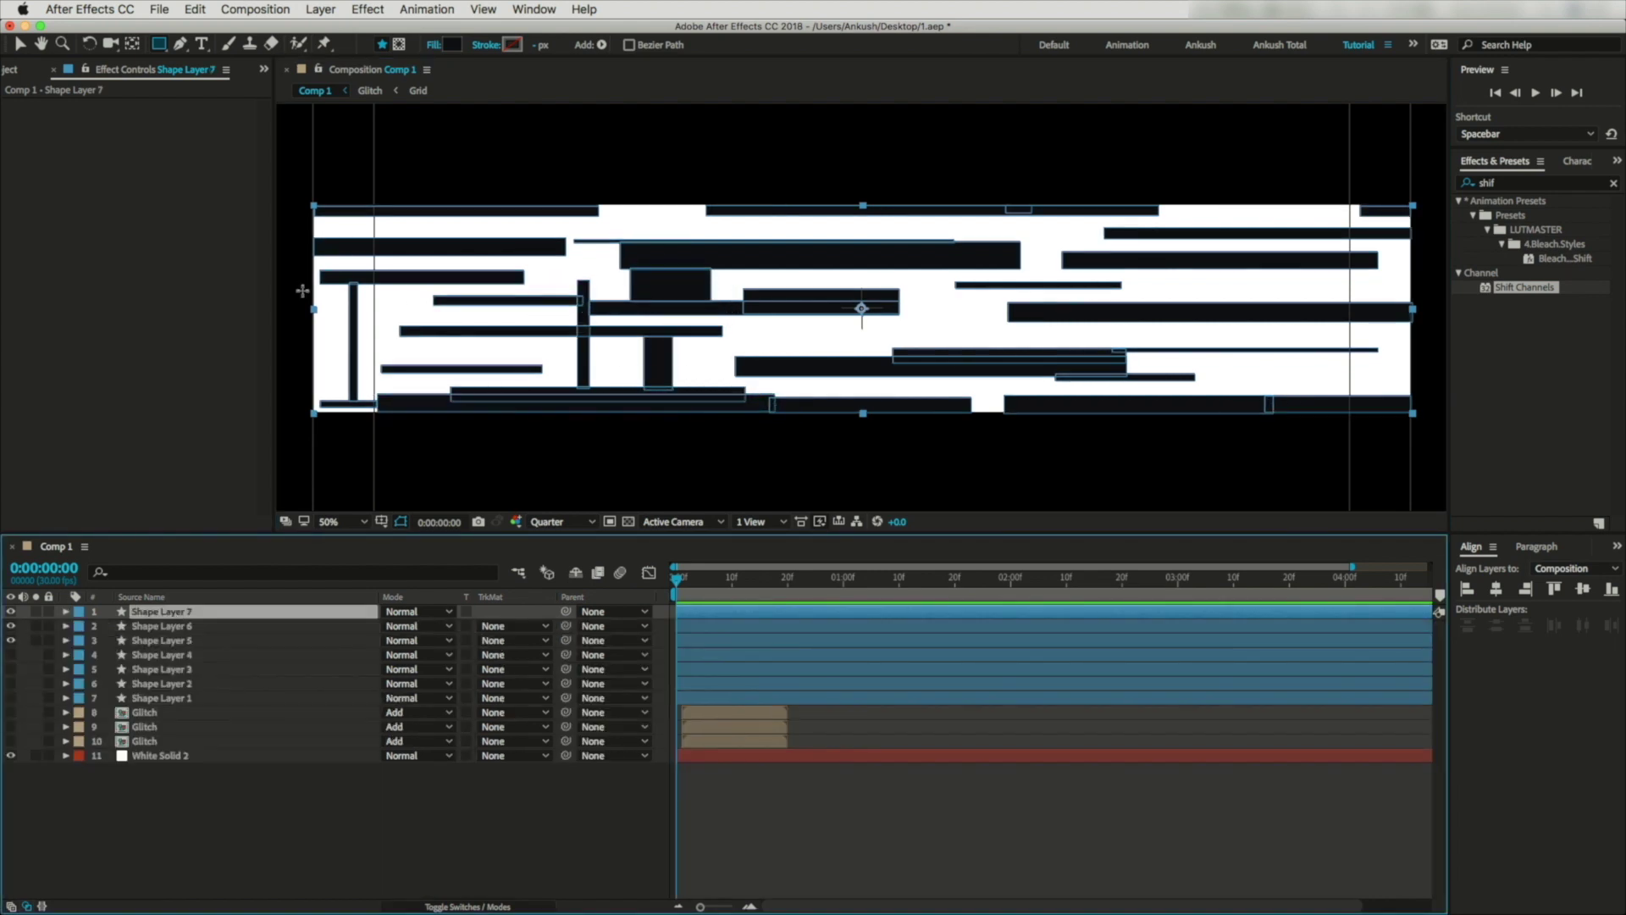
{"action": "mouse_move", "coordinate": [332, 205]}
{"action": "left_mouse_down"}
{"action": "mouse_move", "coordinate": [816, 232]}
{"action": "mouse_move", "coordinate": [1360, 229]}
{"action": "left_mouse_up"}
{"action": "key", "text": "super+z"}
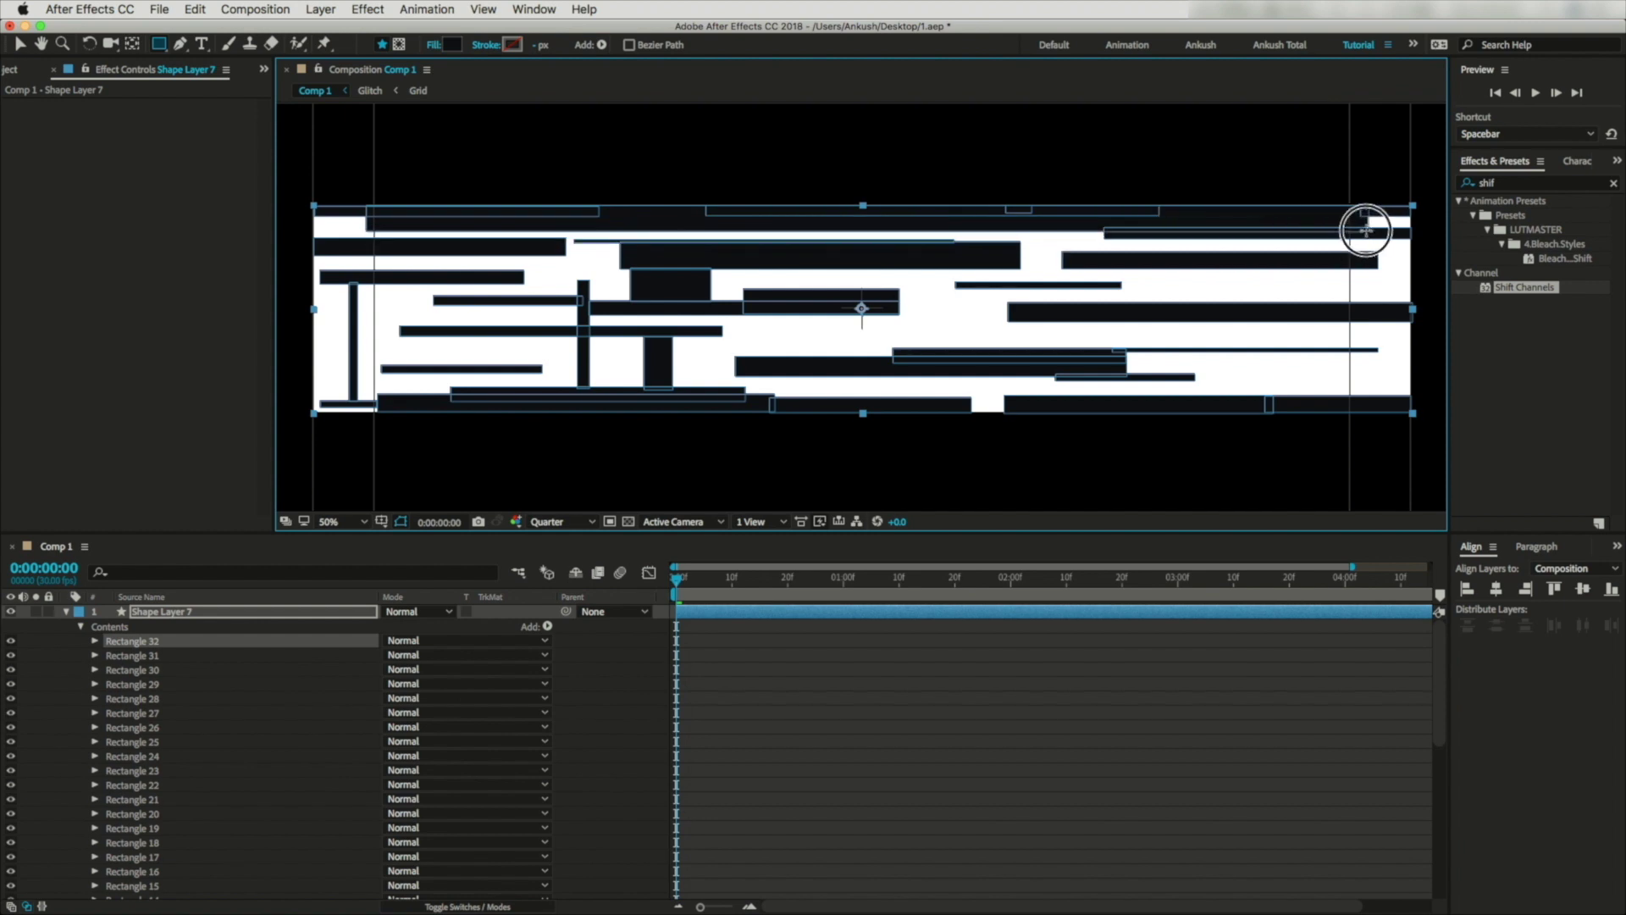
{"action": "left_click_drag", "start_coordinate": [755, 333], "coordinate": [1406, 372]}
{"action": "mouse_move", "coordinate": [315, 212]}
{"action": "left_mouse_down"}
{"action": "mouse_move", "coordinate": [396, 311]}
{"action": "mouse_move", "coordinate": [373, 411]}
{"action": "left_mouse_up"}
{"action": "left_click_drag", "start_coordinate": [534, 271], "coordinate": [653, 373]}
{"action": "mouse_move", "coordinate": [1238, 254]}
{"action": "left_mouse_down"}
{"action": "mouse_move", "coordinate": [1270, 398]}
{"action": "mouse_move", "coordinate": [1294, 405]}
{"action": "left_mouse_up"}
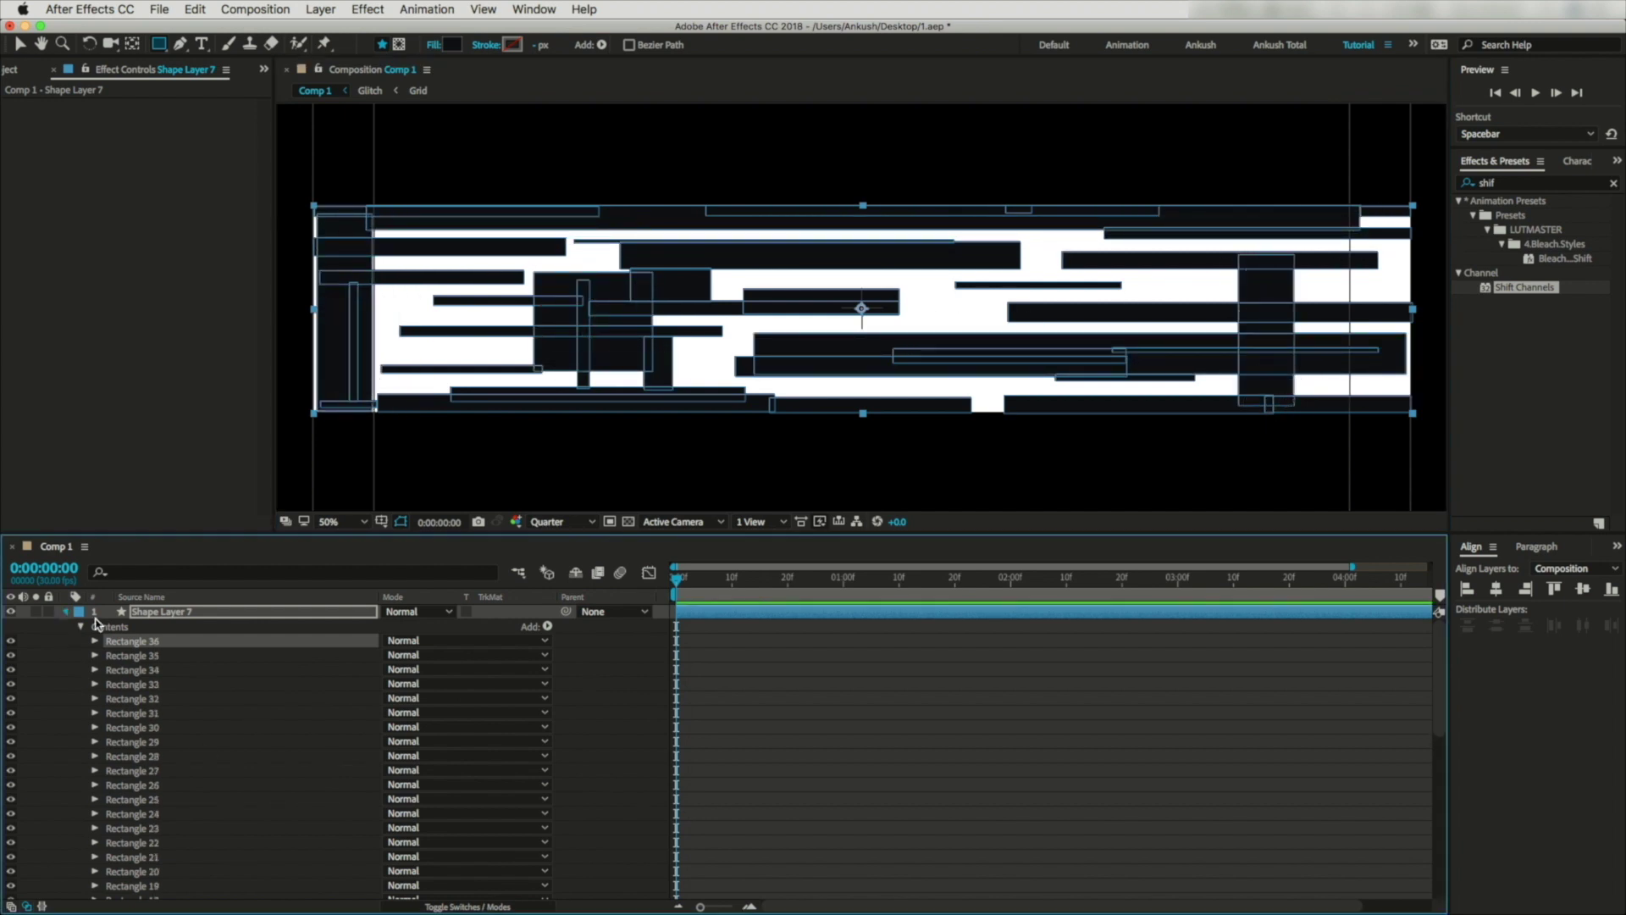
Duplicate the shape layer and cover more of the white band with six blocks across its middle, right end and left side.
{"action": "left_click_drag", "start_coordinate": [916, 270], "coordinate": [1059, 336]}
{"action": "left_click_drag", "start_coordinate": [660, 229], "coordinate": [1175, 259]}
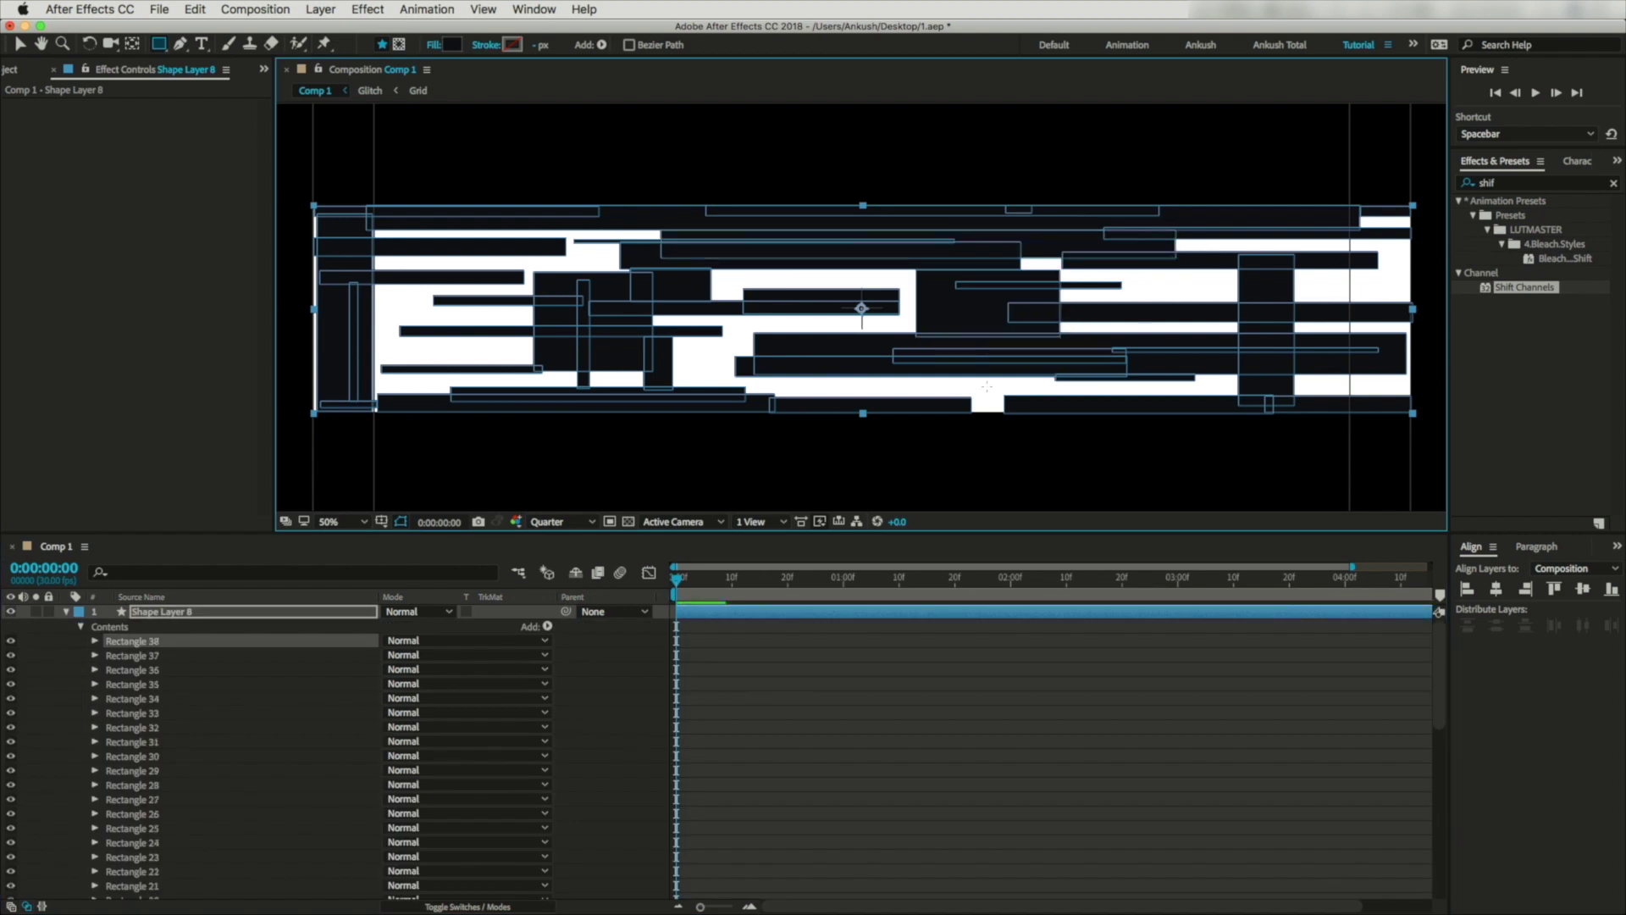
{"action": "left_click_drag", "start_coordinate": [884, 378], "coordinate": [1216, 395]}
{"action": "left_click_drag", "start_coordinate": [1307, 271], "coordinate": [1431, 325]}
{"action": "left_click_drag", "start_coordinate": [1317, 366], "coordinate": [1405, 396]}
{"action": "mouse_move", "coordinate": [375, 296]}
{"action": "left_mouse_down"}
{"action": "mouse_move", "coordinate": [471, 319]}
{"action": "mouse_move", "coordinate": [534, 362]}
{"action": "left_mouse_up"}
Duplicate the latest shape layer and add five small rectangles over white gaps in the upper left, centre, upper right and lower edge.
{"action": "left_click", "coordinate": [66, 611]}
{"action": "key", "text": "super+d"}
{"action": "left_click_drag", "start_coordinate": [418, 261], "coordinate": [632, 269]}
{"action": "left_click_drag", "start_coordinate": [732, 276], "coordinate": [899, 298]}
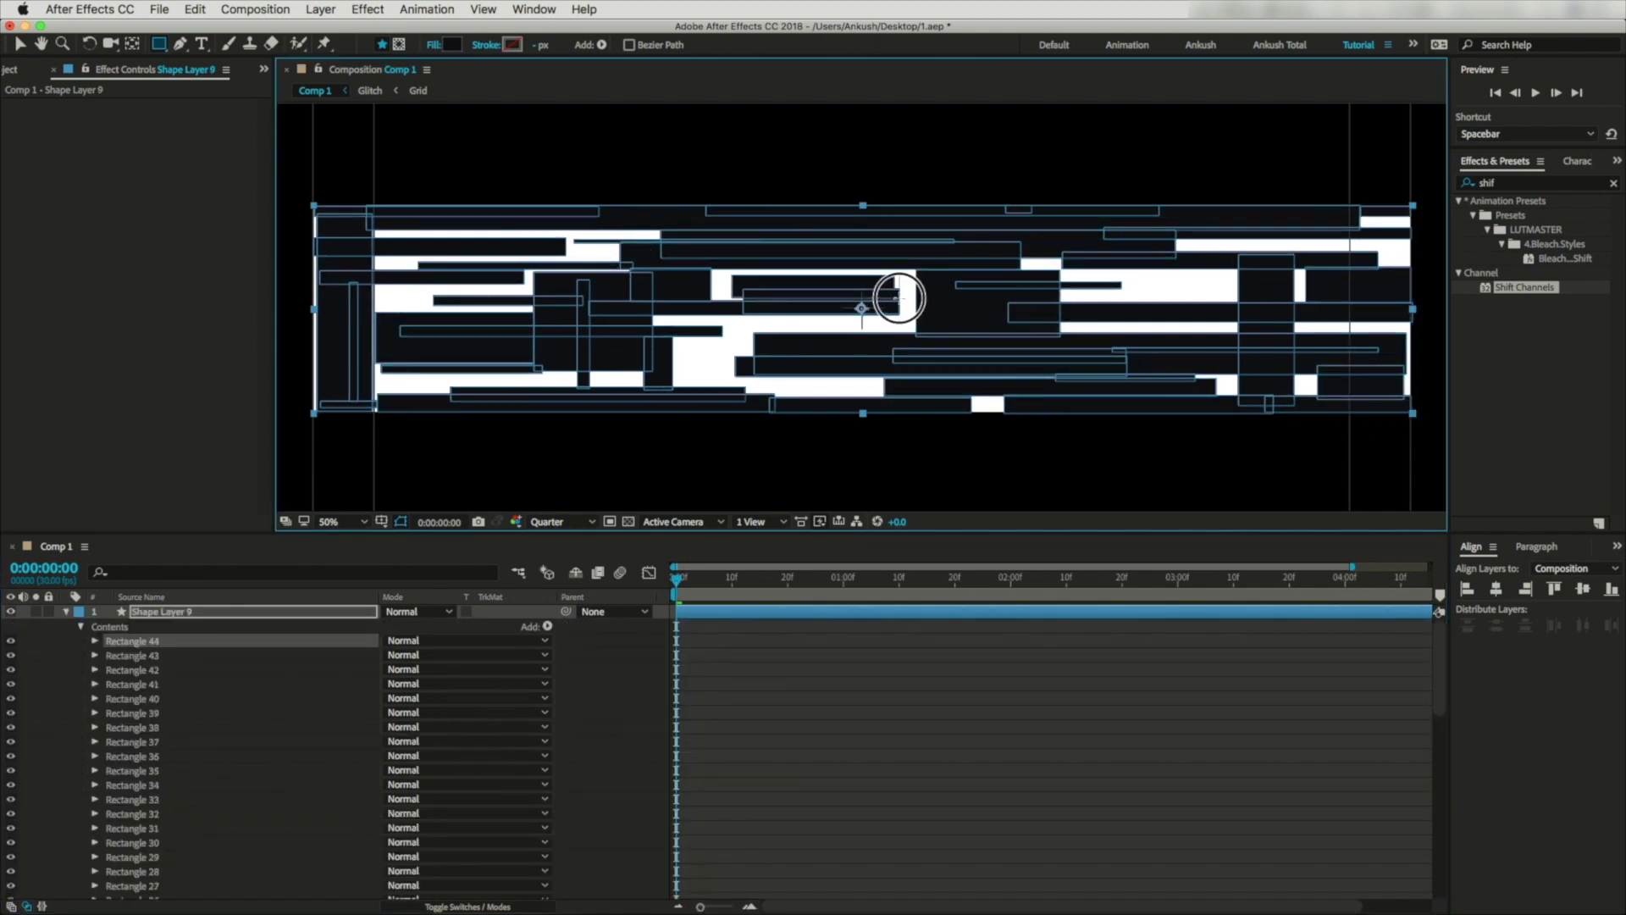
{"action": "left_click_drag", "start_coordinate": [672, 348], "coordinate": [779, 372]}
{"action": "left_click_drag", "start_coordinate": [1145, 269], "coordinate": [1242, 301]}
{"action": "left_click_drag", "start_coordinate": [960, 397], "coordinate": [1018, 412]}
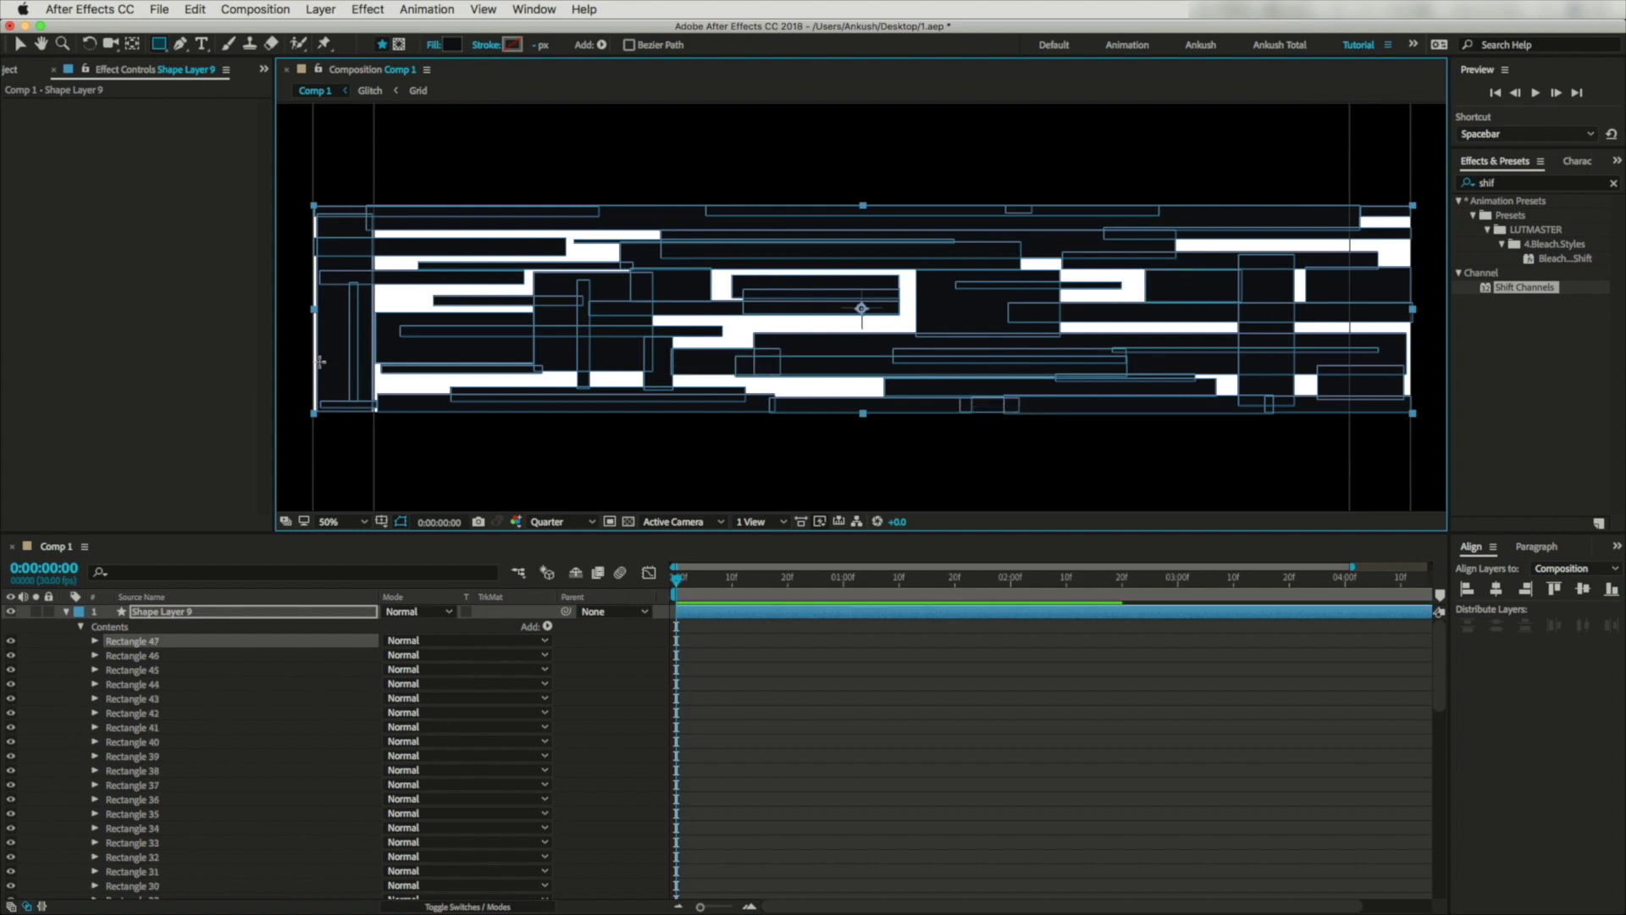
Add five more rectangles to the same layer, covering the band's left end and gaps in the left, right and lower middle.
{"action": "mouse_move", "coordinate": [314, 212]}
{"action": "left_mouse_down"}
{"action": "mouse_move", "coordinate": [314, 363]}
{"action": "mouse_move", "coordinate": [390, 412]}
{"action": "left_mouse_up"}
{"action": "left_click_drag", "start_coordinate": [408, 285], "coordinate": [538, 311]}
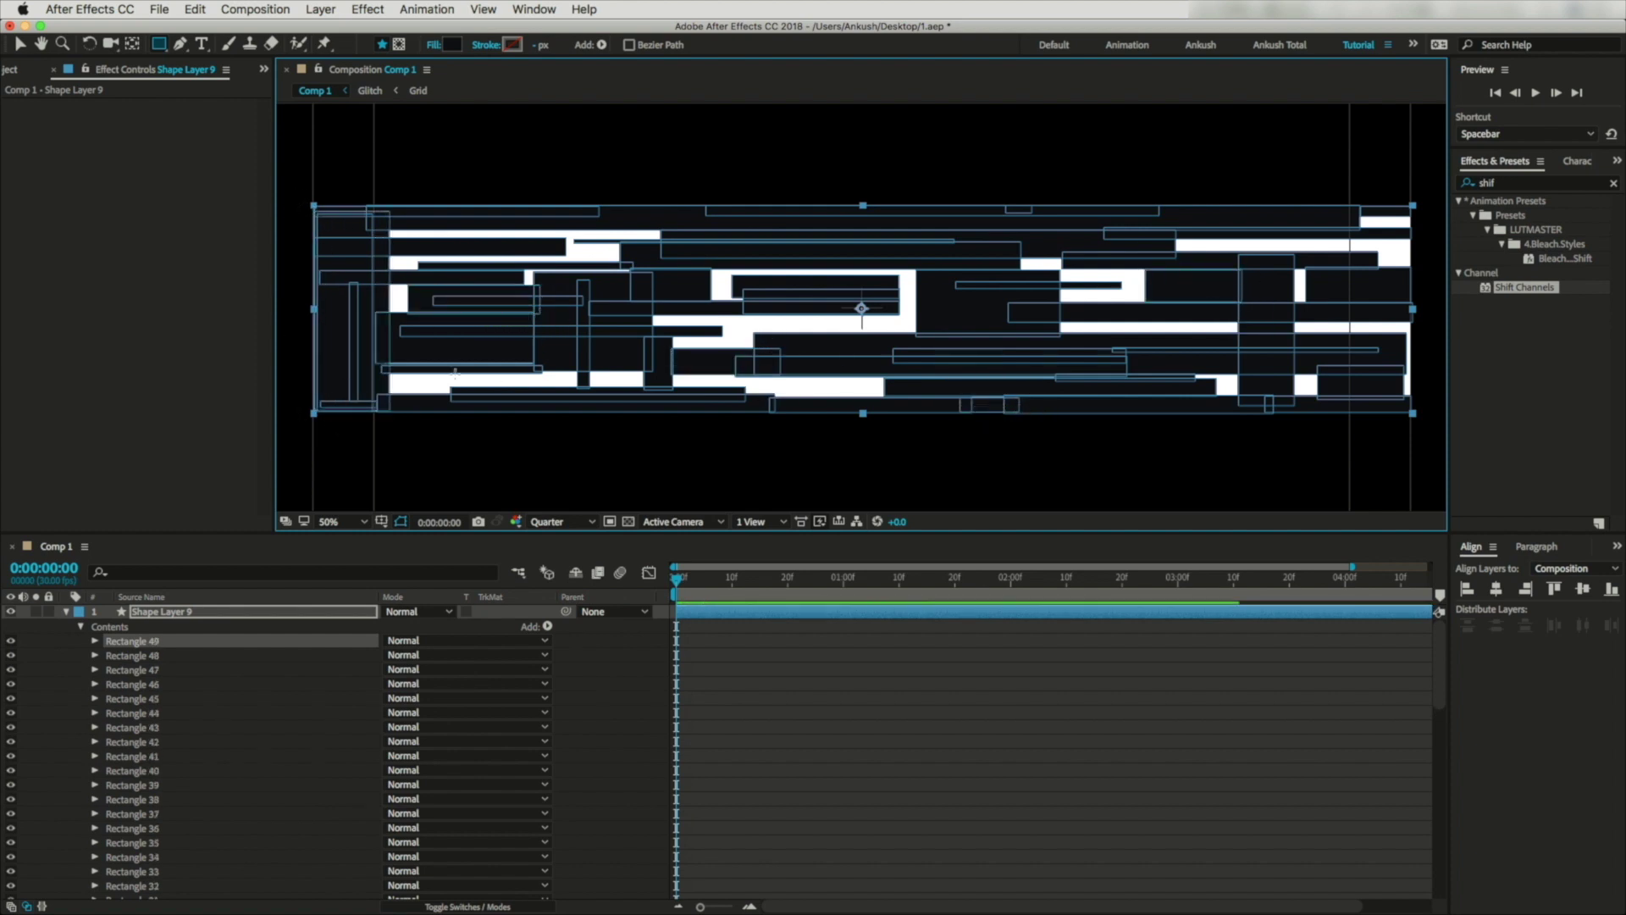
{"action": "left_click_drag", "start_coordinate": [472, 370], "coordinate": [579, 387]}
{"action": "mouse_move", "coordinate": [1085, 263]}
{"action": "left_mouse_down"}
{"action": "mouse_move", "coordinate": [1140, 305]}
{"action": "mouse_move", "coordinate": [1138, 347]}
{"action": "left_mouse_up"}
{"action": "left_click_drag", "start_coordinate": [803, 378], "coordinate": [893, 395]}
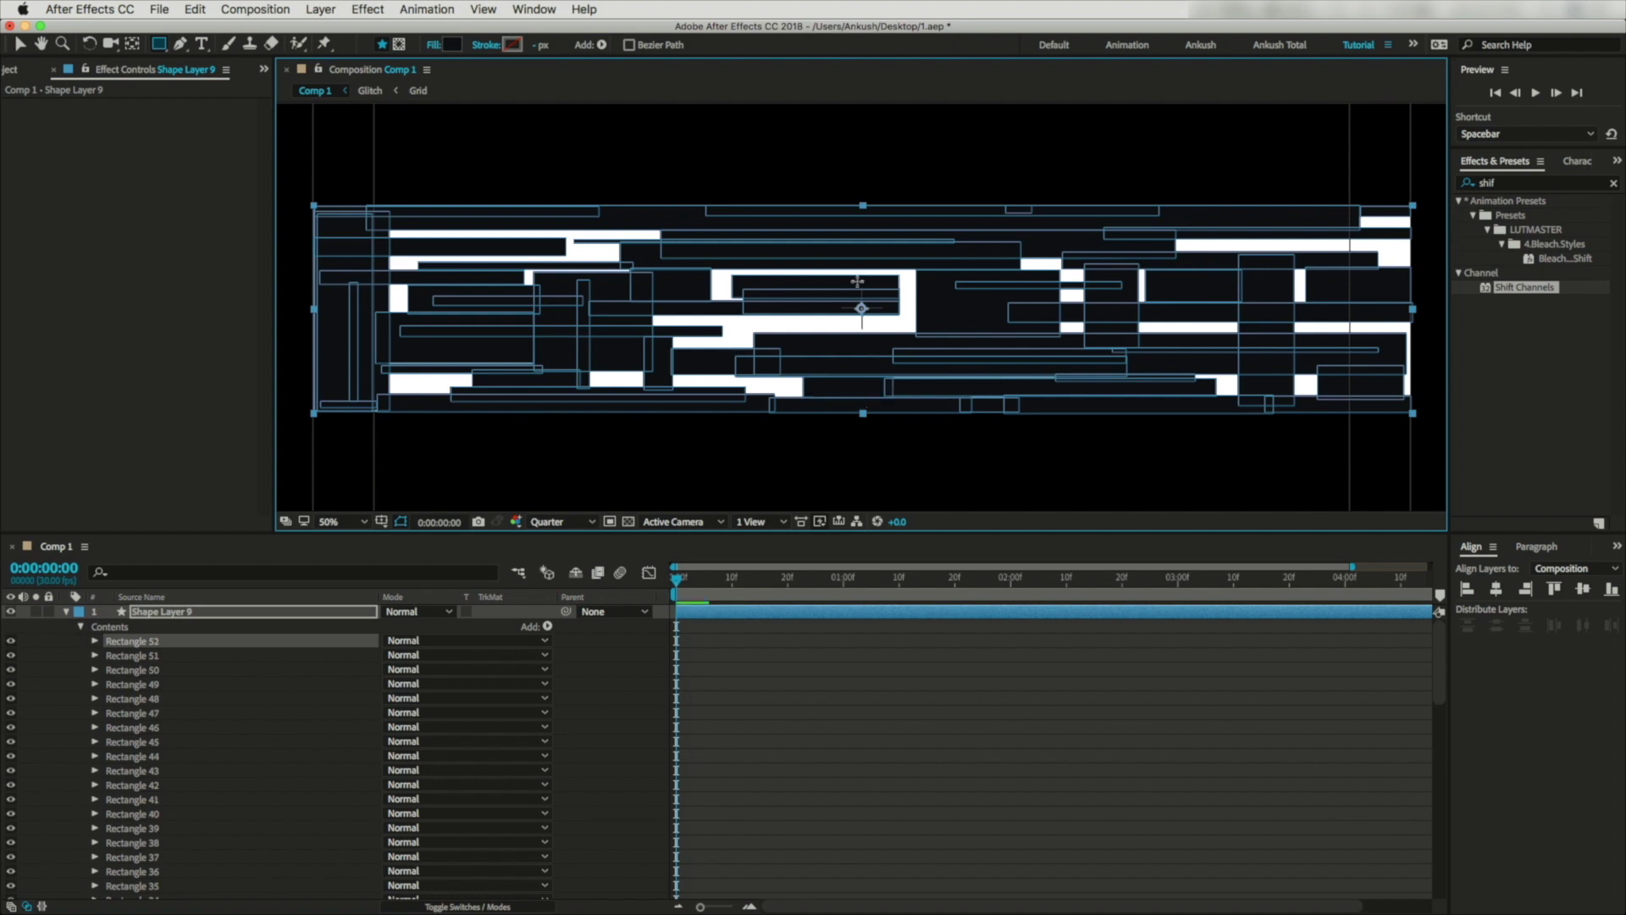
Duplicate the latest shape layer and add six rectangles over remaining white gaps in the upper left, centre and right end.
{"action": "left_click", "coordinate": [66, 610]}
{"action": "key", "text": "super+d"}
{"action": "left_click_drag", "start_coordinate": [552, 233], "coordinate": [649, 262]}
{"action": "left_click_drag", "start_coordinate": [722, 316], "coordinate": [924, 341]}
{"action": "left_click_drag", "start_coordinate": [1173, 319], "coordinate": [1245, 399]}
{"action": "mouse_move", "coordinate": [1306, 239]}
{"action": "left_mouse_down"}
{"action": "mouse_move", "coordinate": [1410, 268]}
{"action": "mouse_move", "coordinate": [1409, 404]}
{"action": "left_mouse_up"}
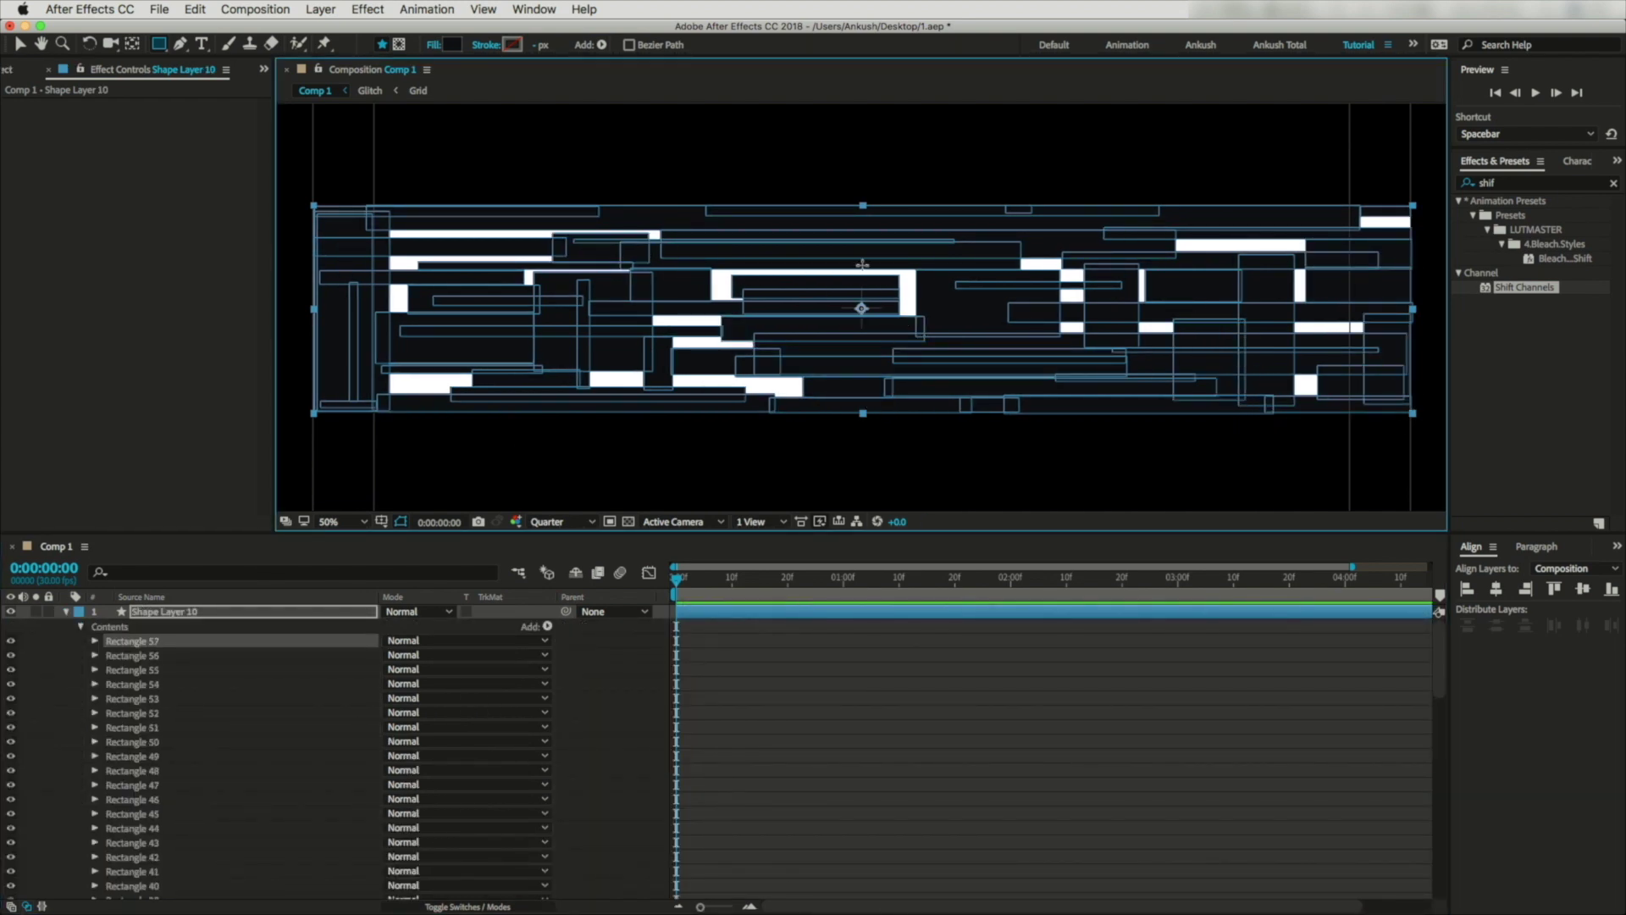
{"action": "left_click_drag", "start_coordinate": [1230, 235], "coordinate": [1309, 252]}
Nudge the two bars overhanging the band's right end inside its edge, and check the left end for overhang.
{"action": "key", "text": "v"}
{"action": "scroll", "coordinate": [1270, 296], "scroll_direction": "up", "scroll_amount": 1}
{"action": "left_click_drag", "start_coordinate": [1261, 313], "coordinate": [558, 335]}
{"action": "left_click", "coordinate": [1200, 330]}
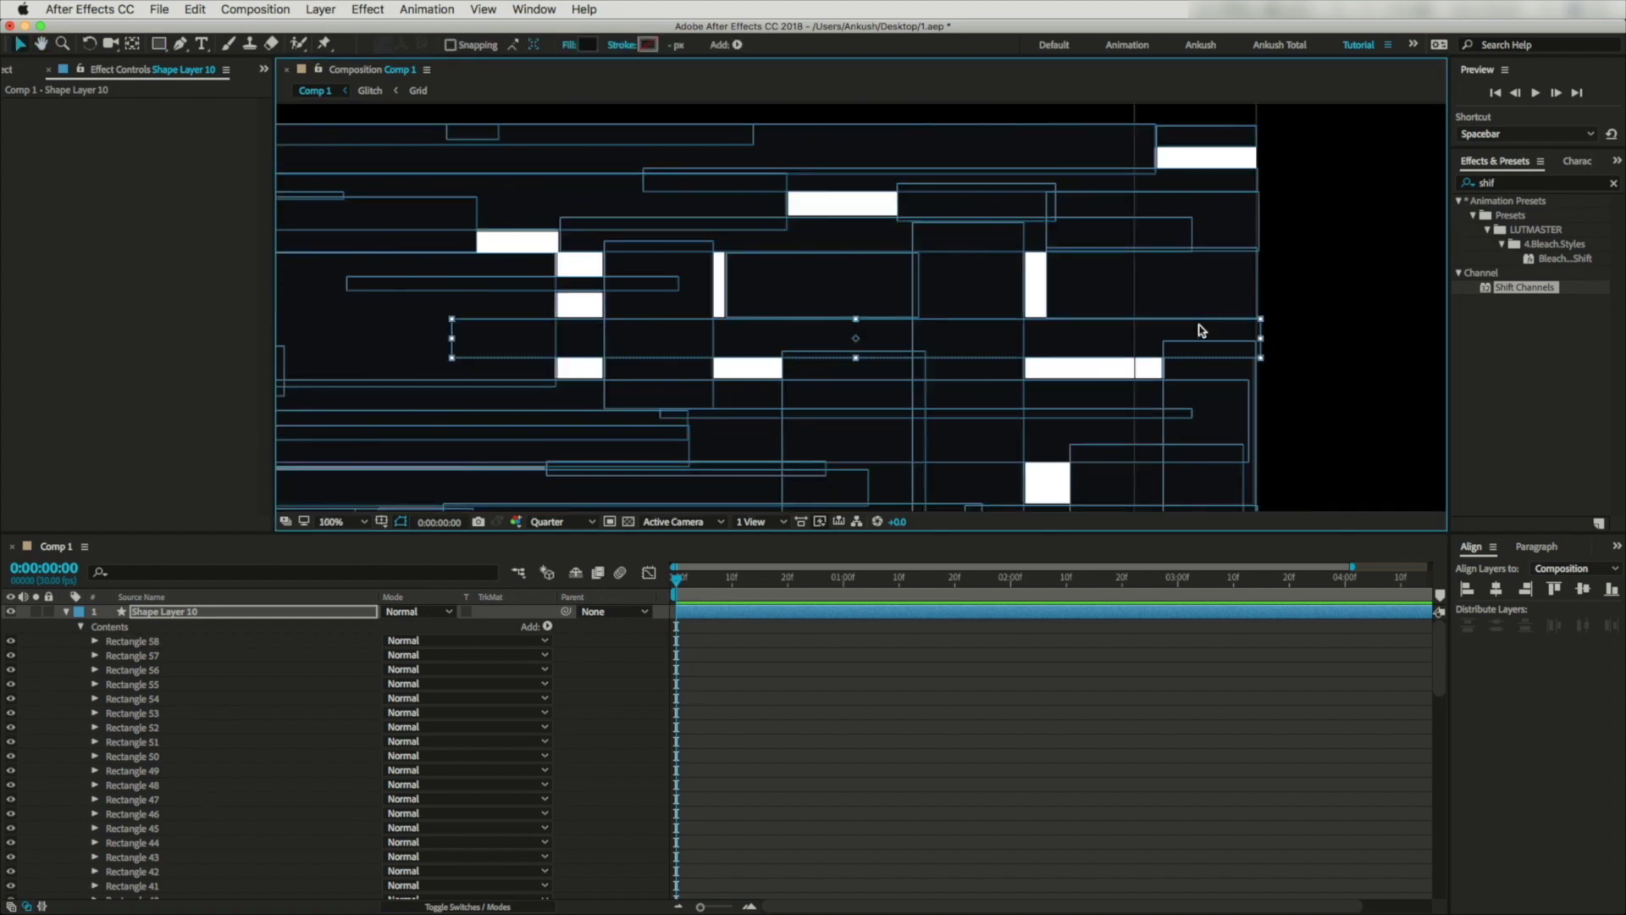
{"action": "left_click", "coordinate": [1232, 212]}
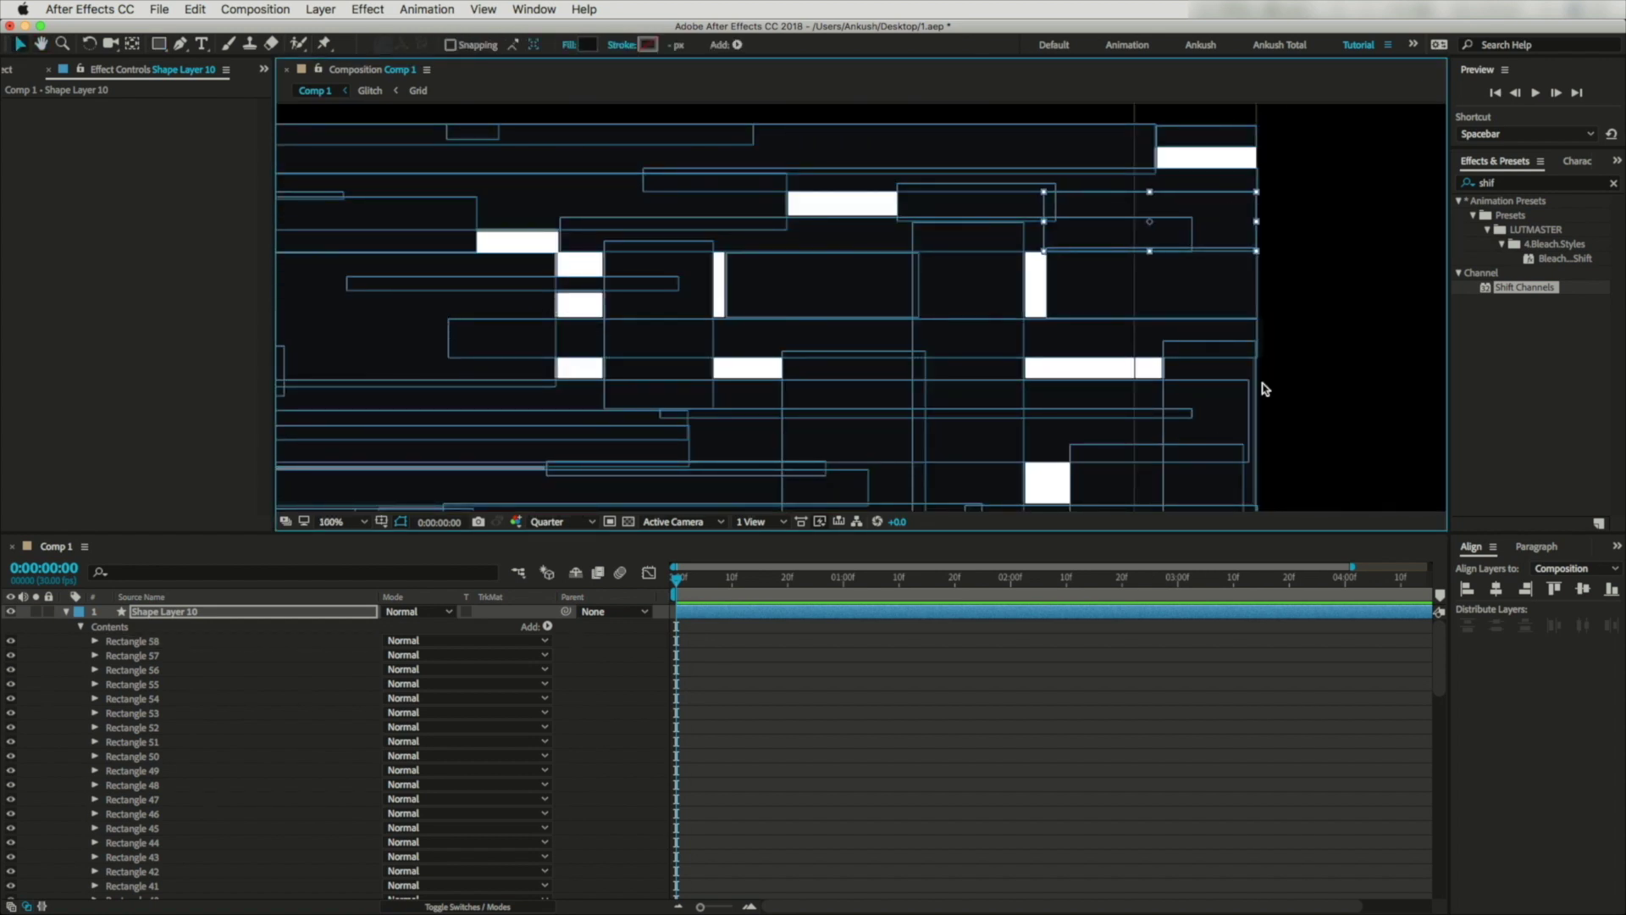
{"action": "key", "text": "space"}
{"action": "left_click_drag", "start_coordinate": [736, 301], "coordinate": [1283, 335]}
{"action": "left_click_drag", "start_coordinate": [504, 381], "coordinate": [1277, 292]}
{"action": "left_click_drag", "start_coordinate": [686, 370], "coordinate": [631, 404]}
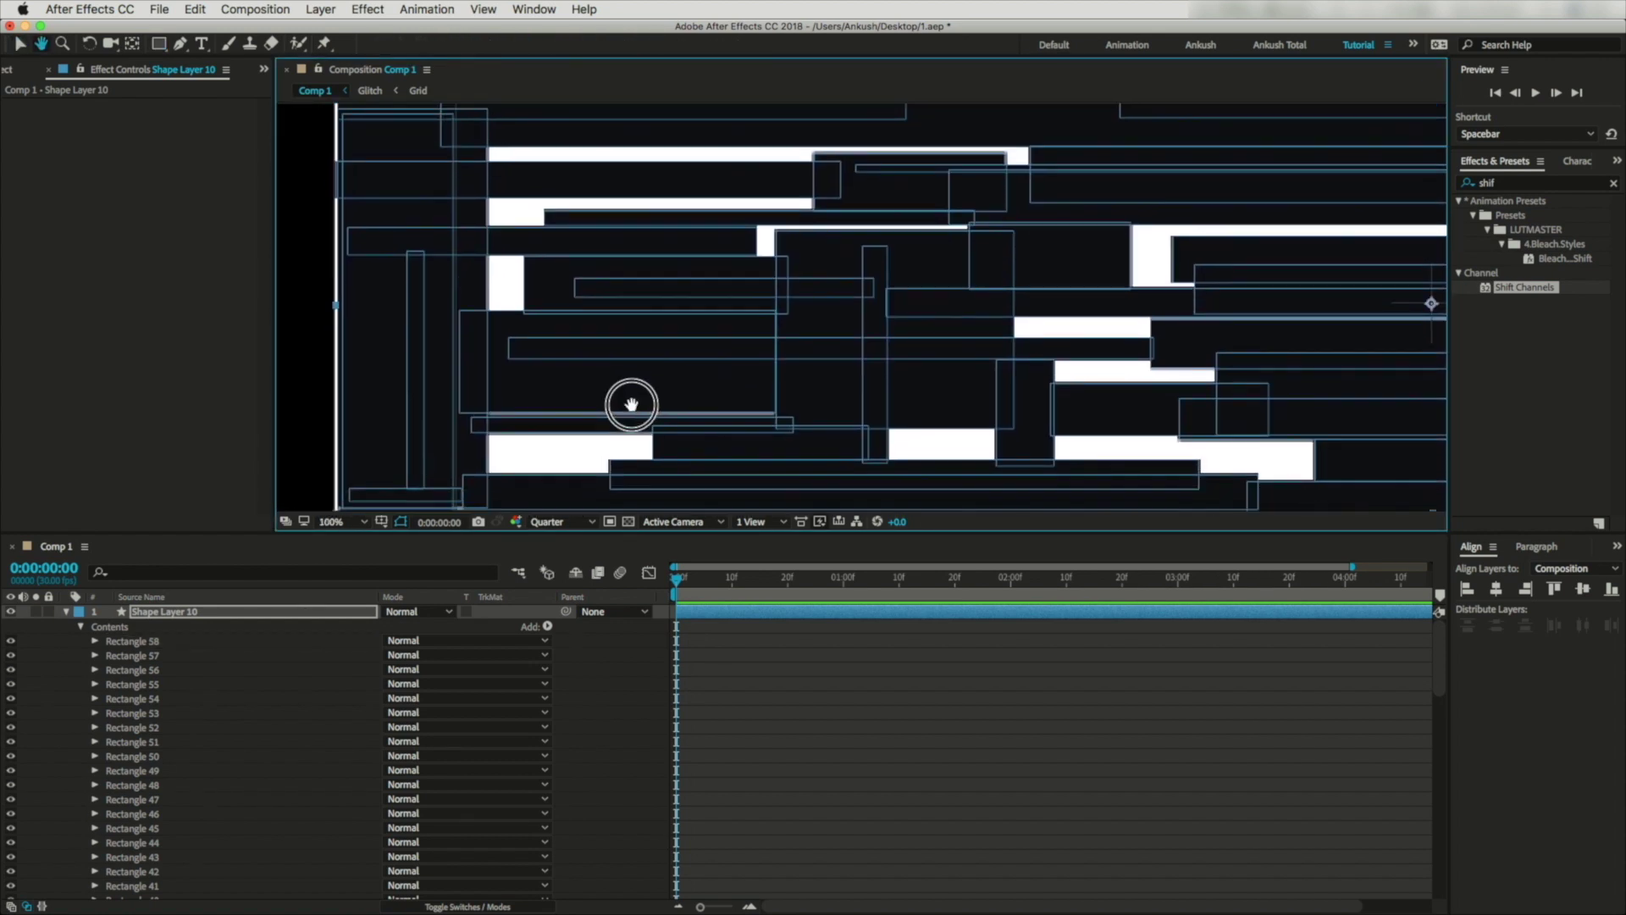
{"action": "scroll", "coordinate": [630, 404], "scroll_direction": "down", "scroll_amount": 2}
{"action": "key", "text": "v"}
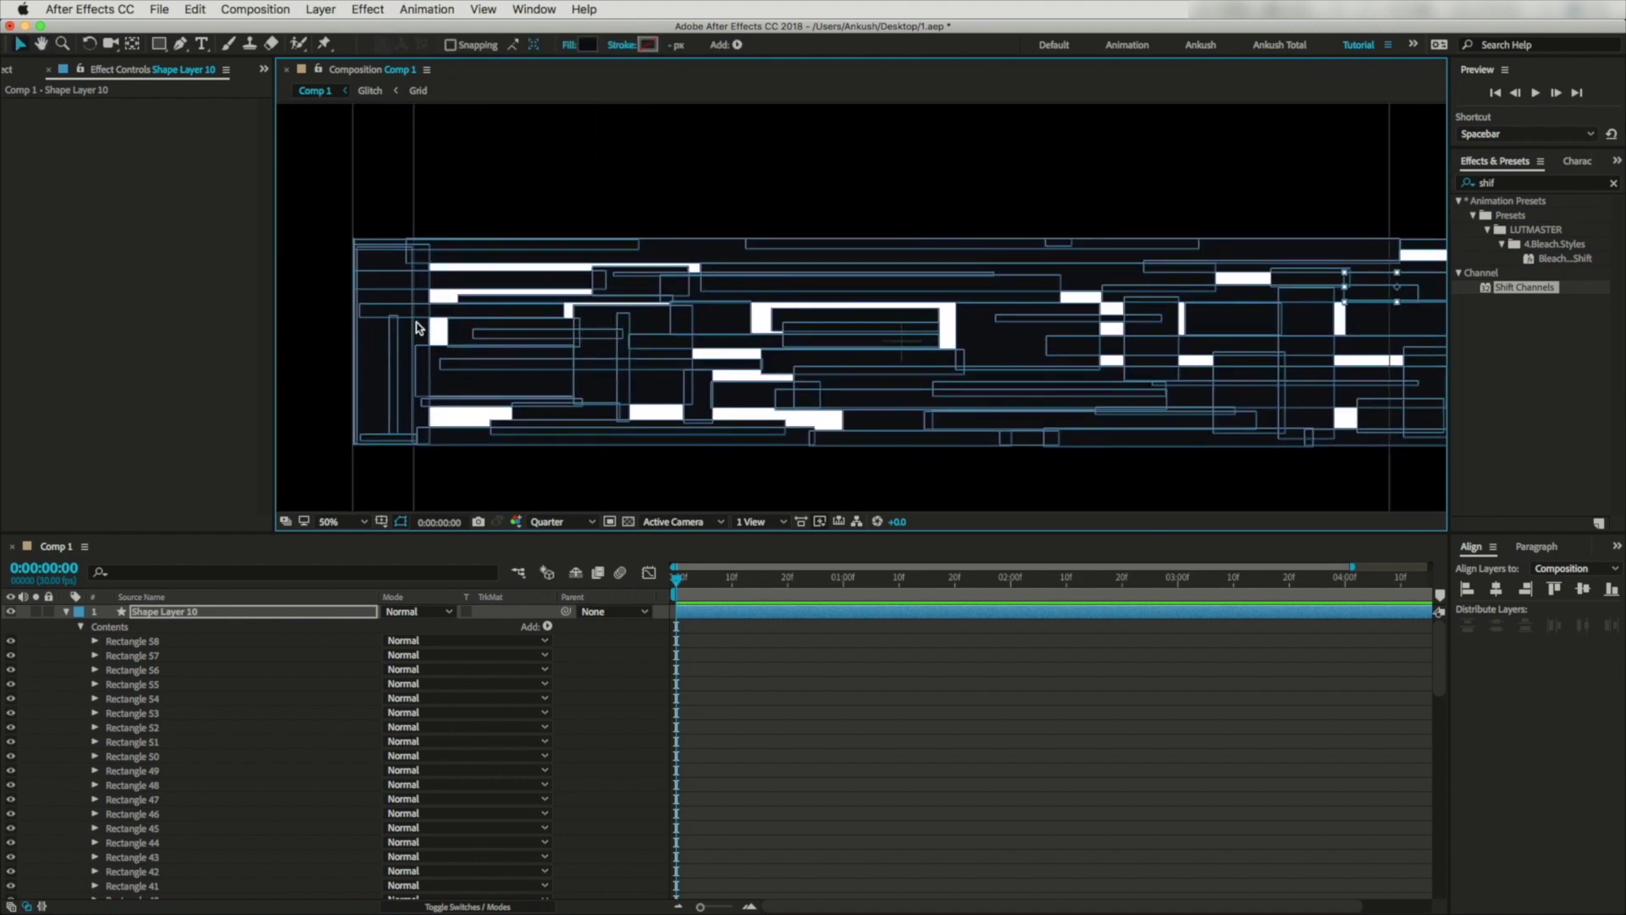
Duplicate the latest shape layer and draw one dark rectangle covering the entire band on the copy.
{"action": "left_click", "coordinate": [67, 612]}
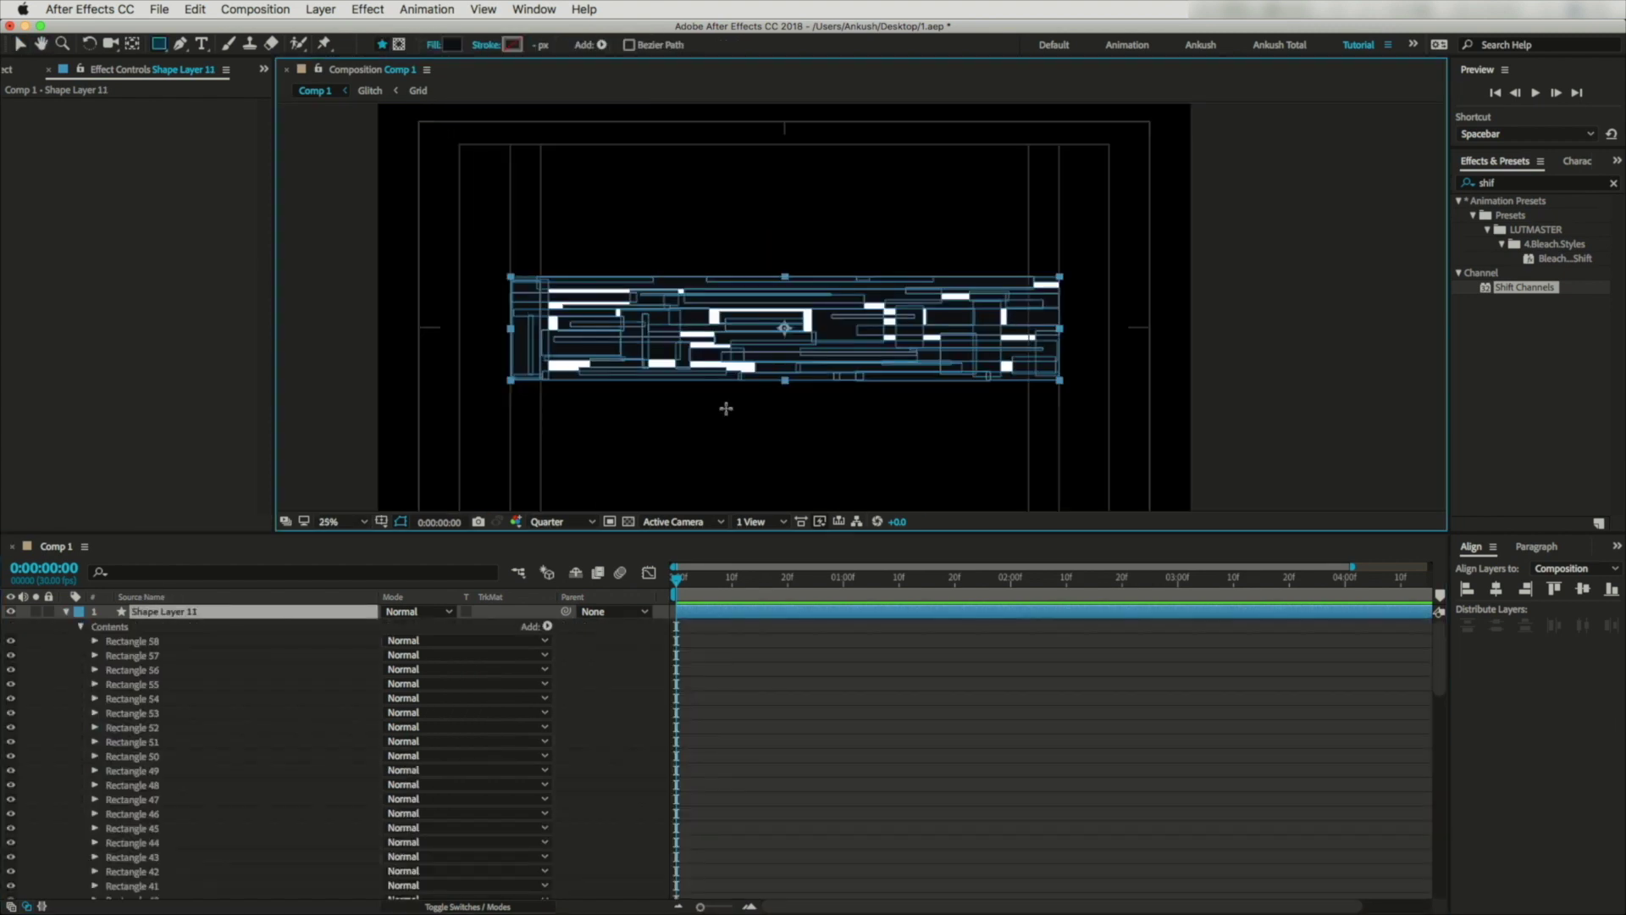
{"action": "scroll", "coordinate": [726, 408], "scroll_direction": "up", "scroll_amount": 2}
{"action": "key", "text": "h"}
{"action": "left_click_drag", "start_coordinate": [703, 415], "coordinate": [839, 377]}
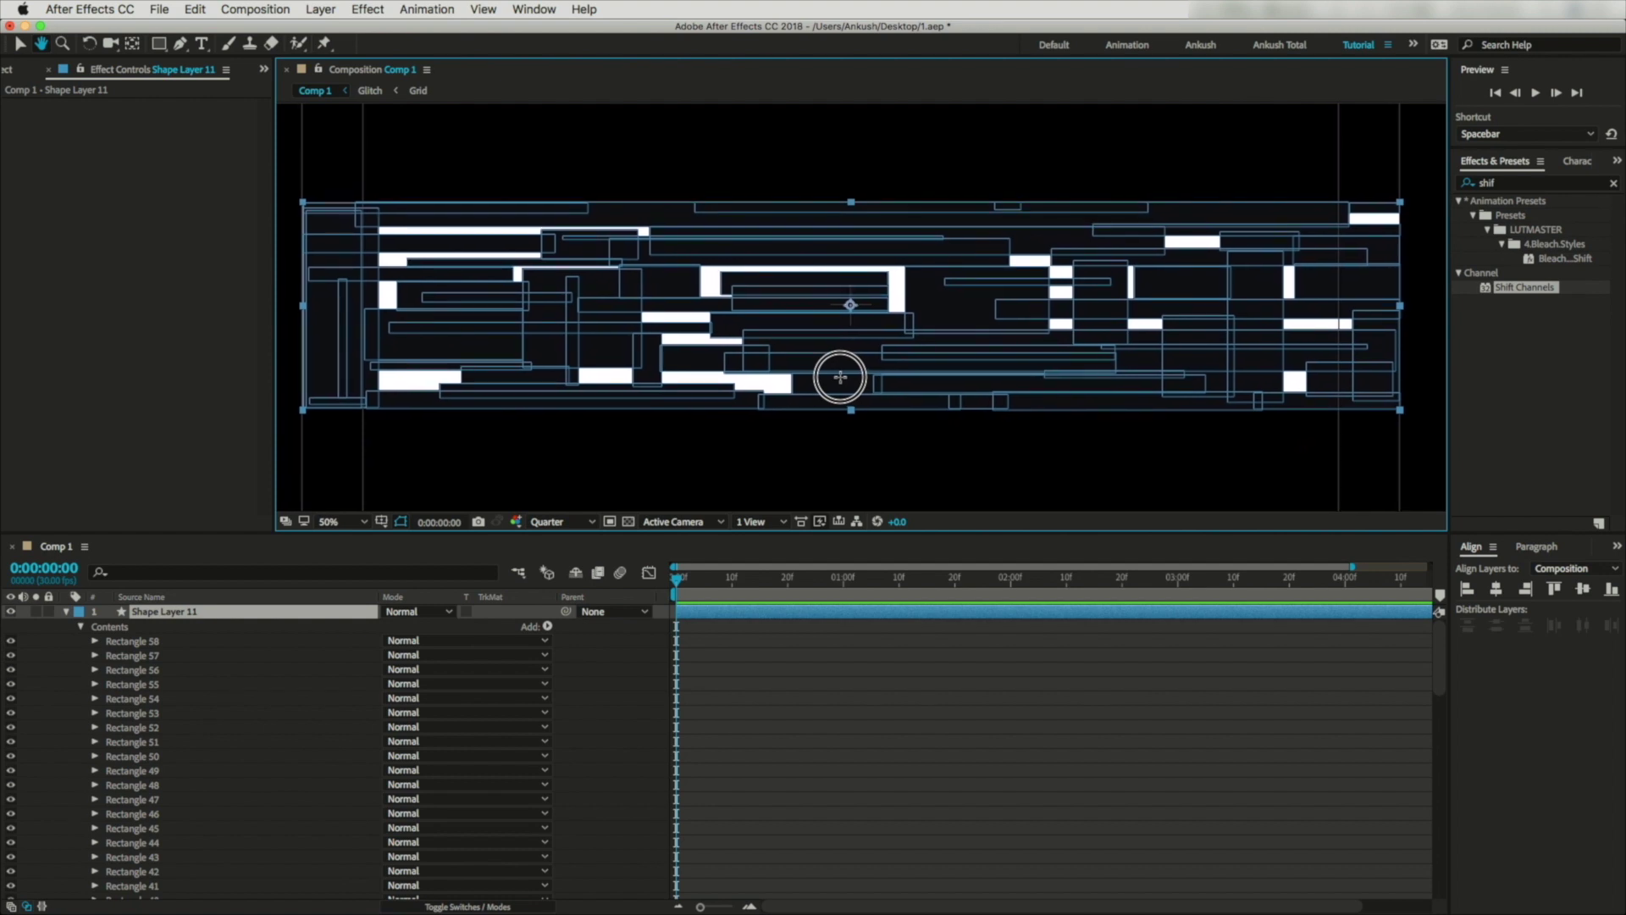
{"action": "key", "text": "q"}
{"action": "left_click_drag", "start_coordinate": [302, 201], "coordinate": [1399, 412]}
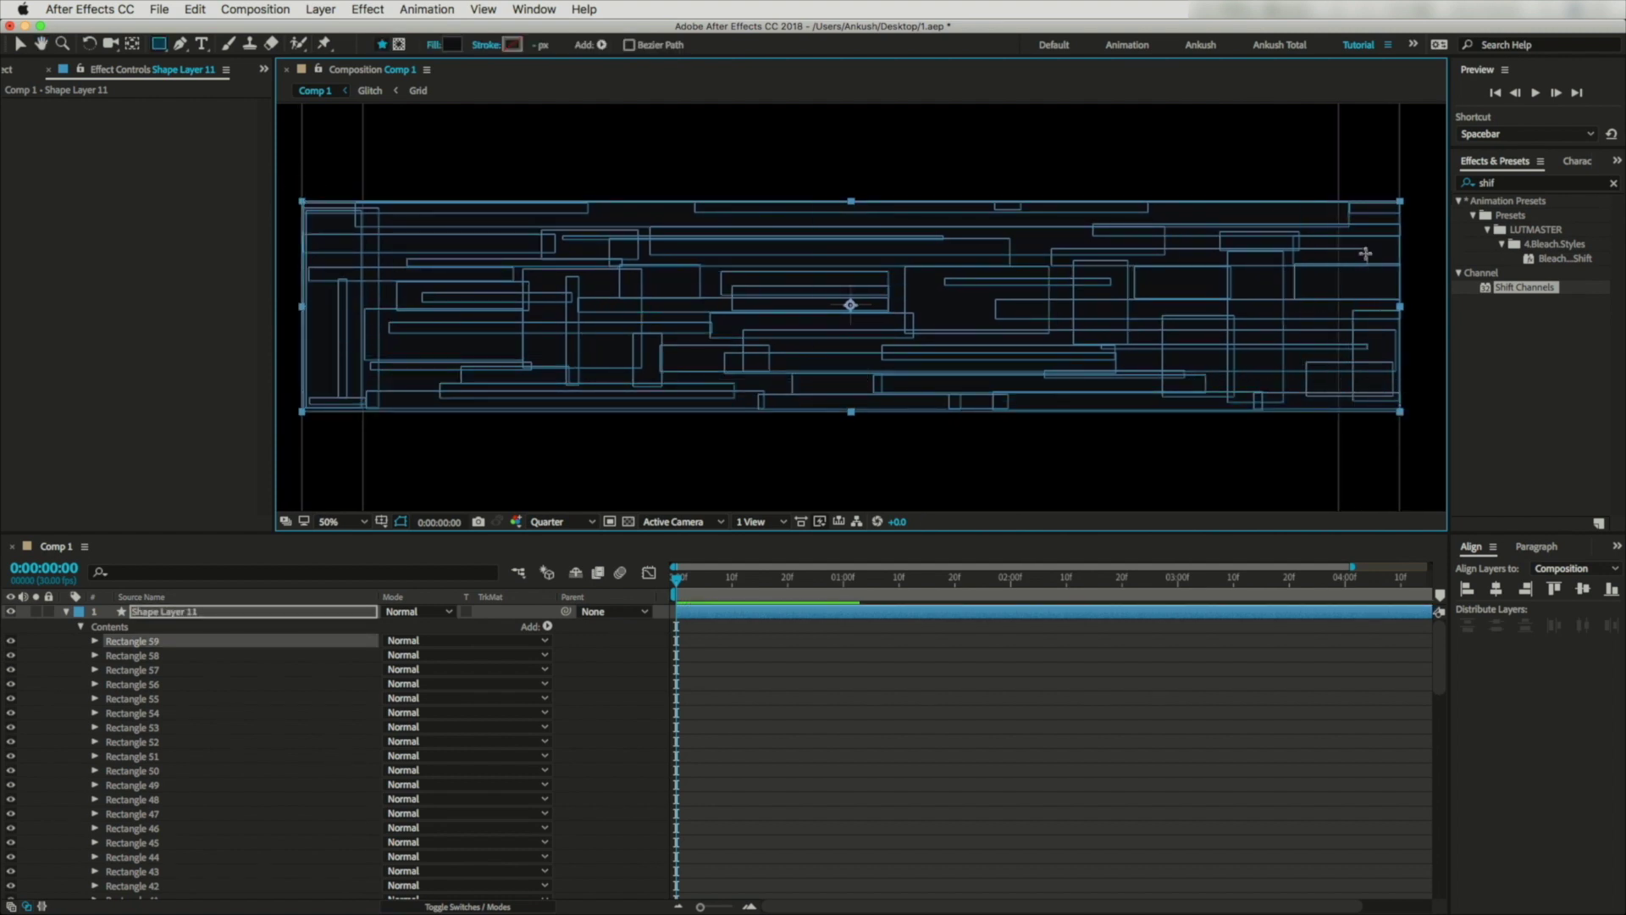
Trim Shape Layers 1 to 10 to end at frame 2, and start Shape Layer 11 at frame 2.
{"action": "left_click", "coordinate": [67, 612]}
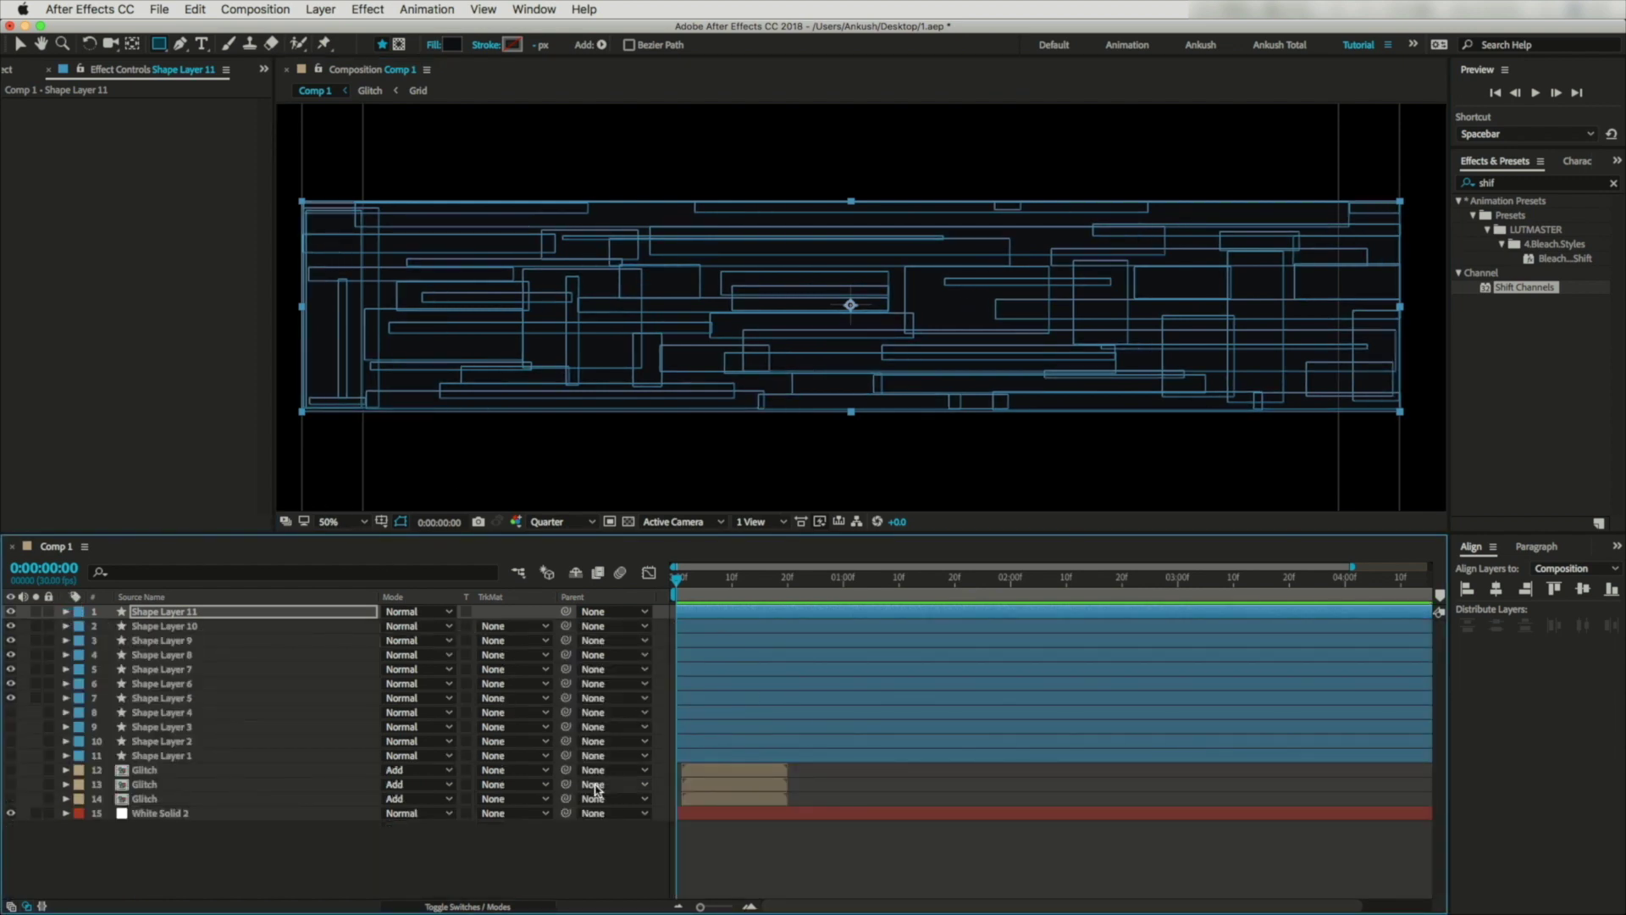
{"action": "left_click", "coordinate": [722, 860]}
{"action": "left_click", "coordinate": [749, 906]}
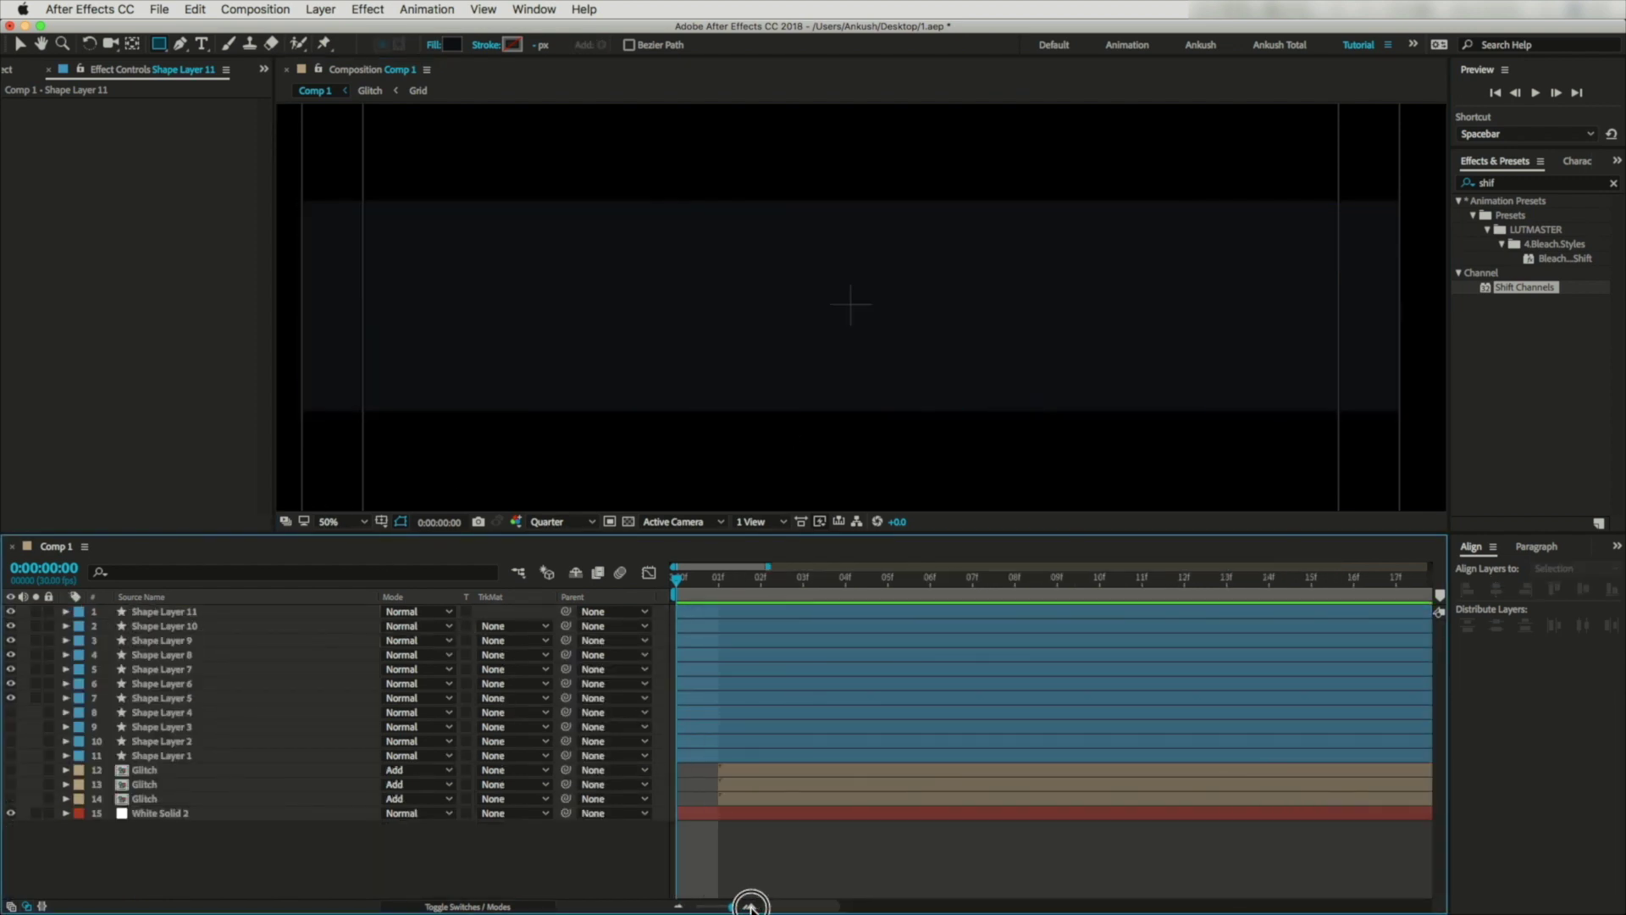
{"action": "left_click", "coordinate": [182, 626]}
{"action": "left_click", "coordinate": [171, 759], "text": "shift"}
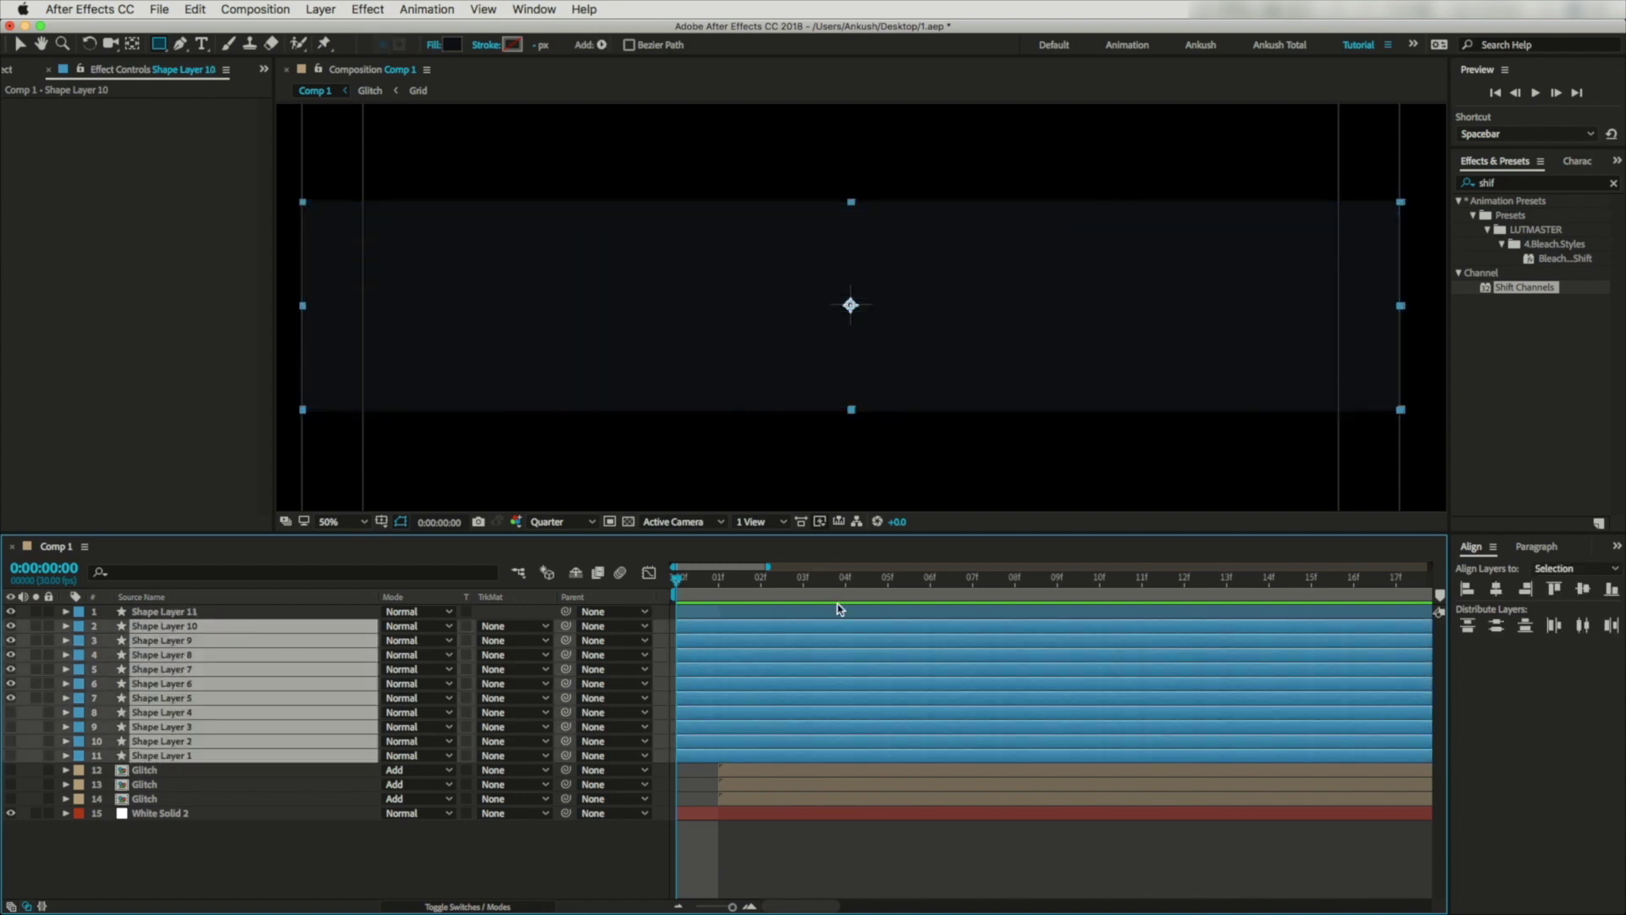
{"action": "left_click", "coordinate": [716, 581]}
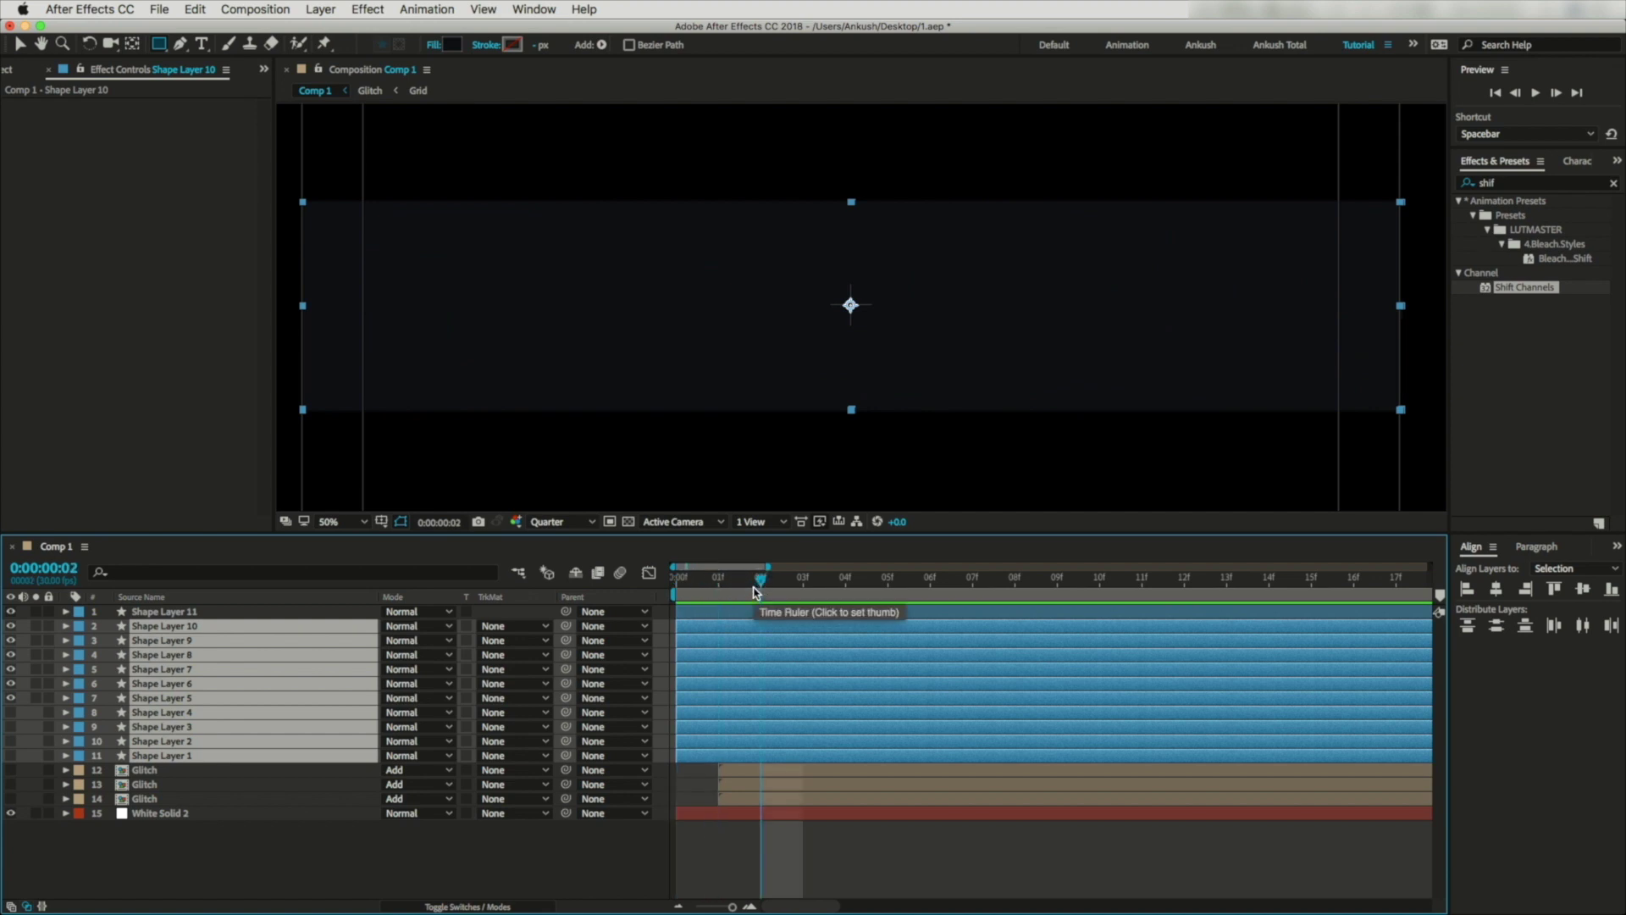
{"action": "key", "text": "alt+bracketright"}
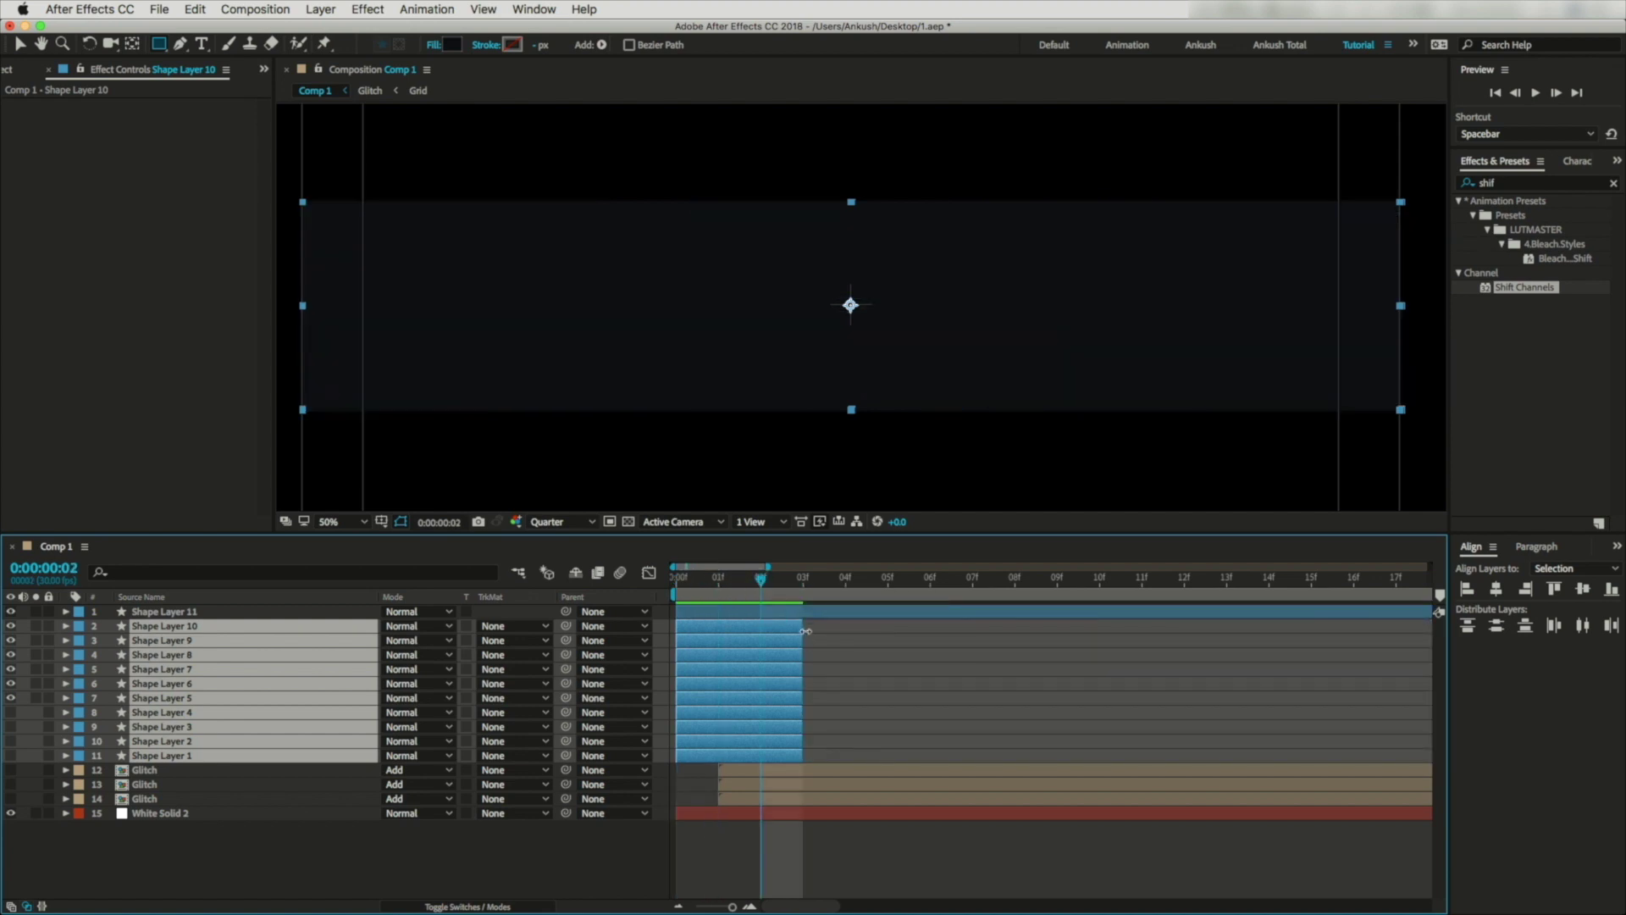
{"action": "left_click_drag", "start_coordinate": [788, 630], "coordinate": [830, 615]}
{"action": "left_click", "coordinate": [754, 610]}
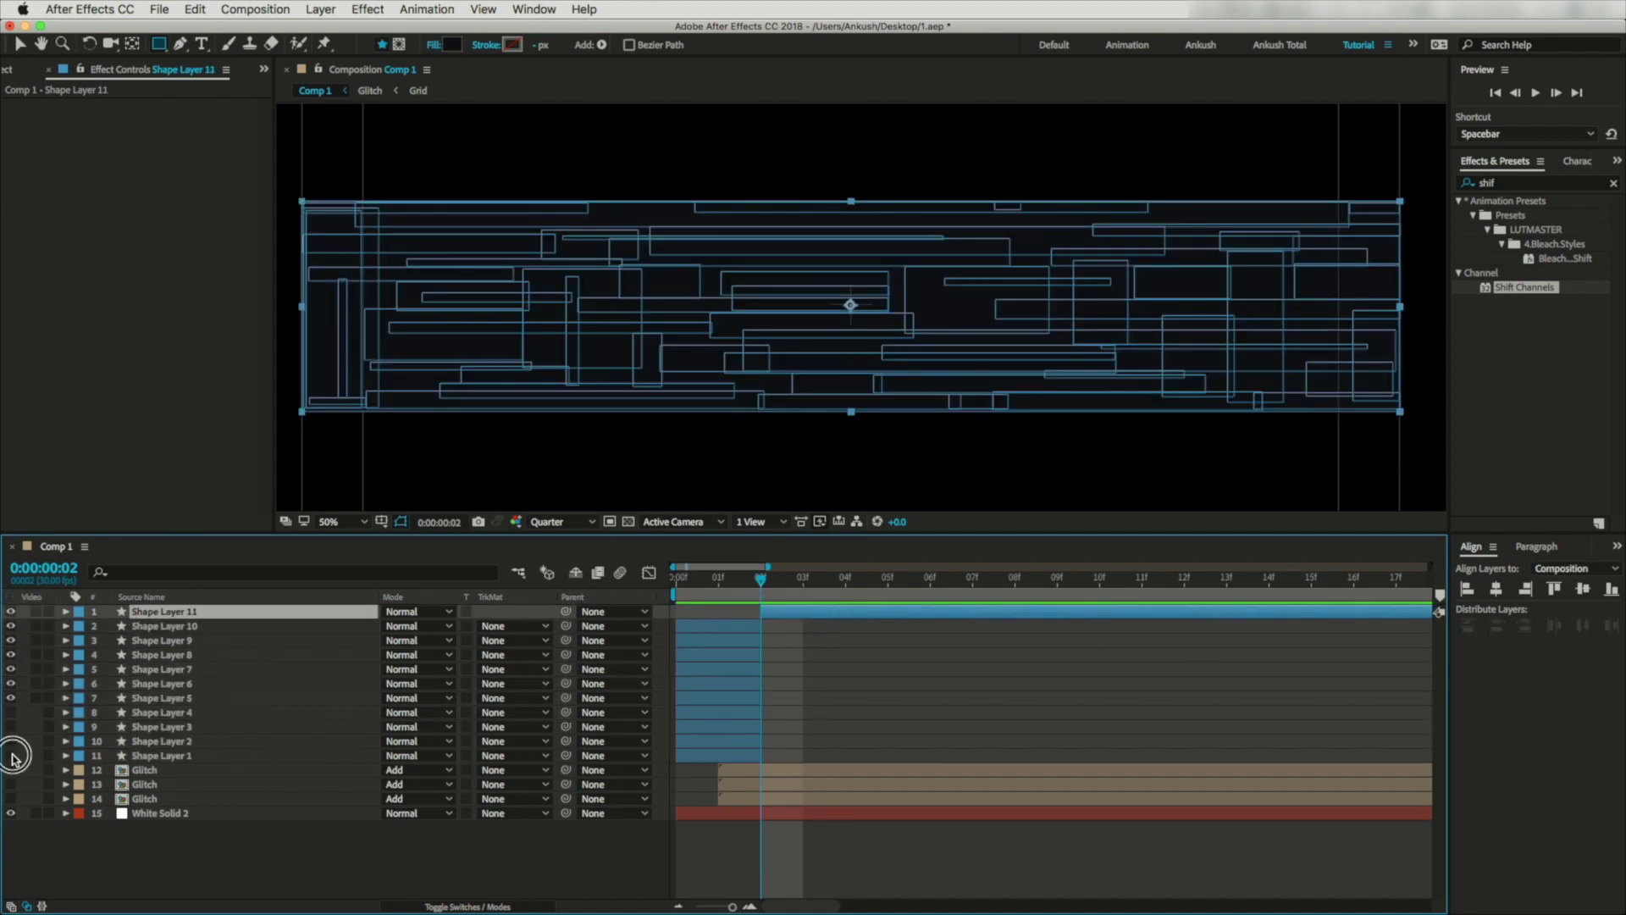
Stagger Shape Layers 2, 3 and 4 so they start at frames 2, 4 and 6.
{"action": "left_click_drag", "start_coordinate": [725, 744], "coordinate": [733, 633]}
{"action": "left_click_drag", "start_coordinate": [739, 739], "coordinate": [817, 745]}
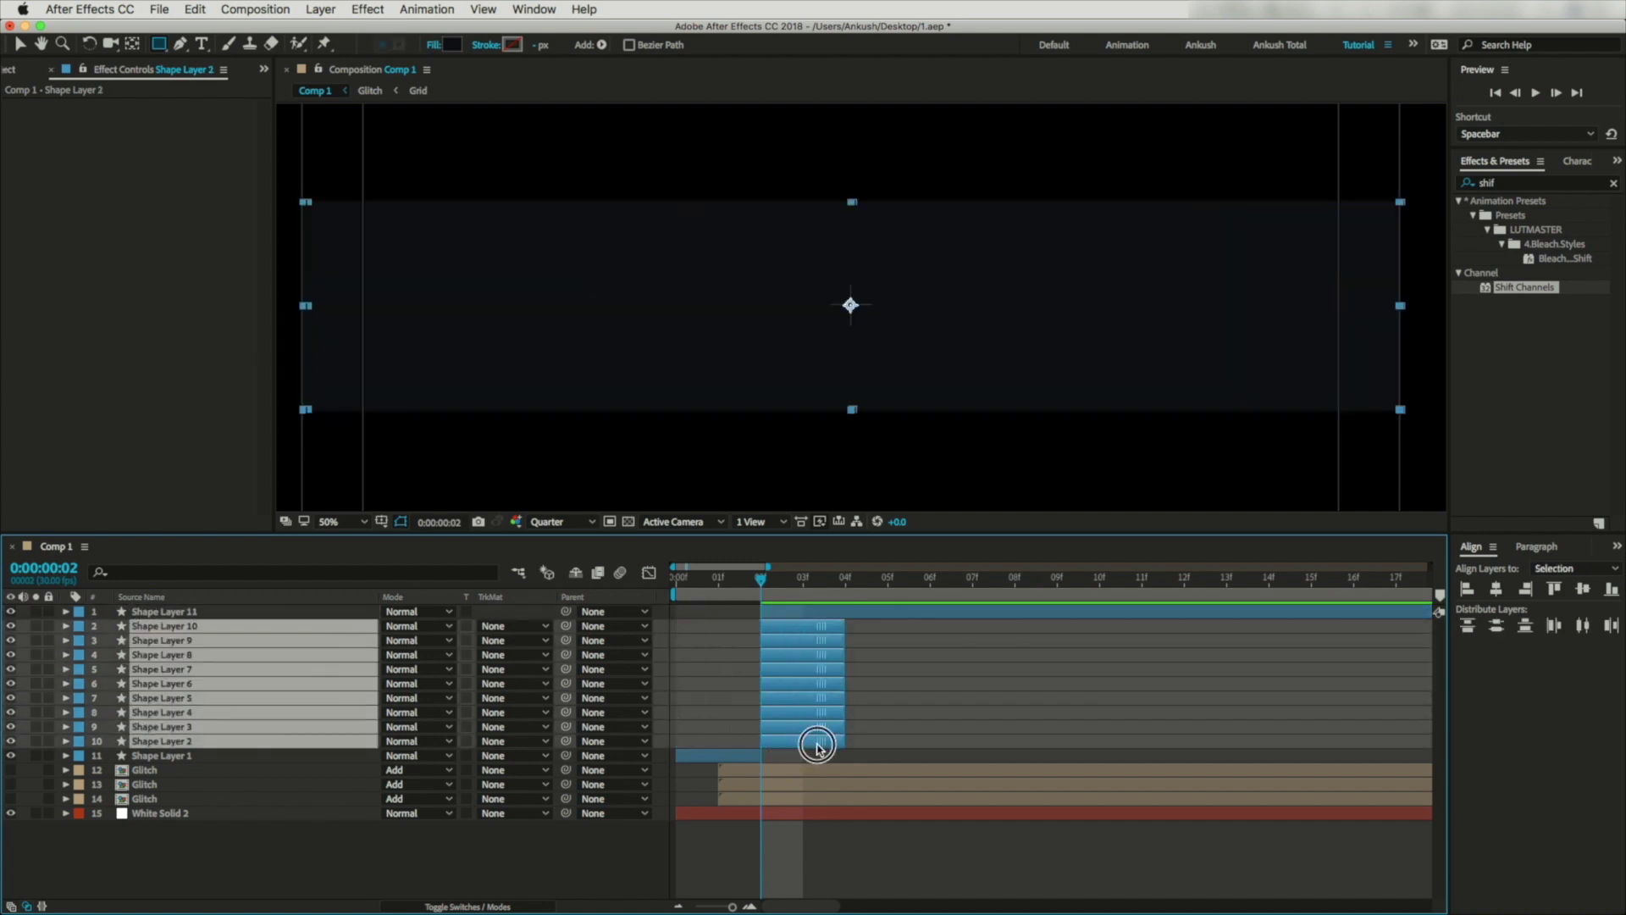
{"action": "left_click_drag", "start_coordinate": [768, 591], "coordinate": [864, 592]}
{"action": "left_click", "coordinate": [817, 744], "text": "super"}
{"action": "left_click_drag", "start_coordinate": [826, 727], "coordinate": [909, 734]}
{"action": "left_click_drag", "start_coordinate": [857, 584], "coordinate": [948, 592]}
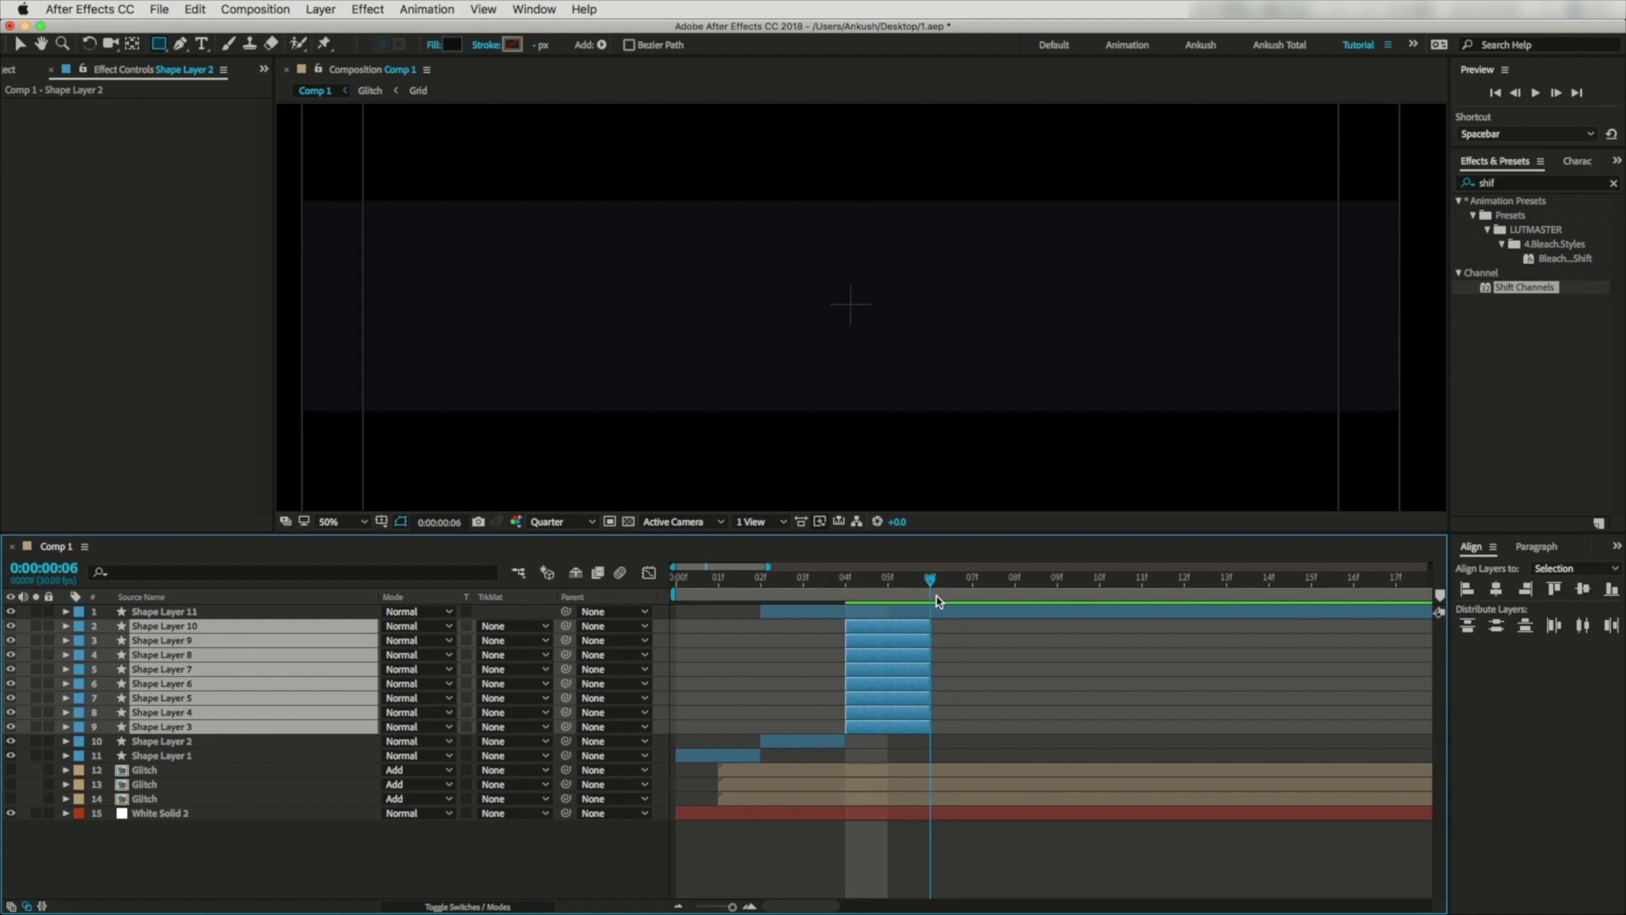
{"action": "left_click", "coordinate": [890, 727], "text": "super"}
{"action": "left_click_drag", "start_coordinate": [892, 715], "coordinate": [974, 712]}
{"action": "left_click_drag", "start_coordinate": [938, 581], "coordinate": [1016, 584]}
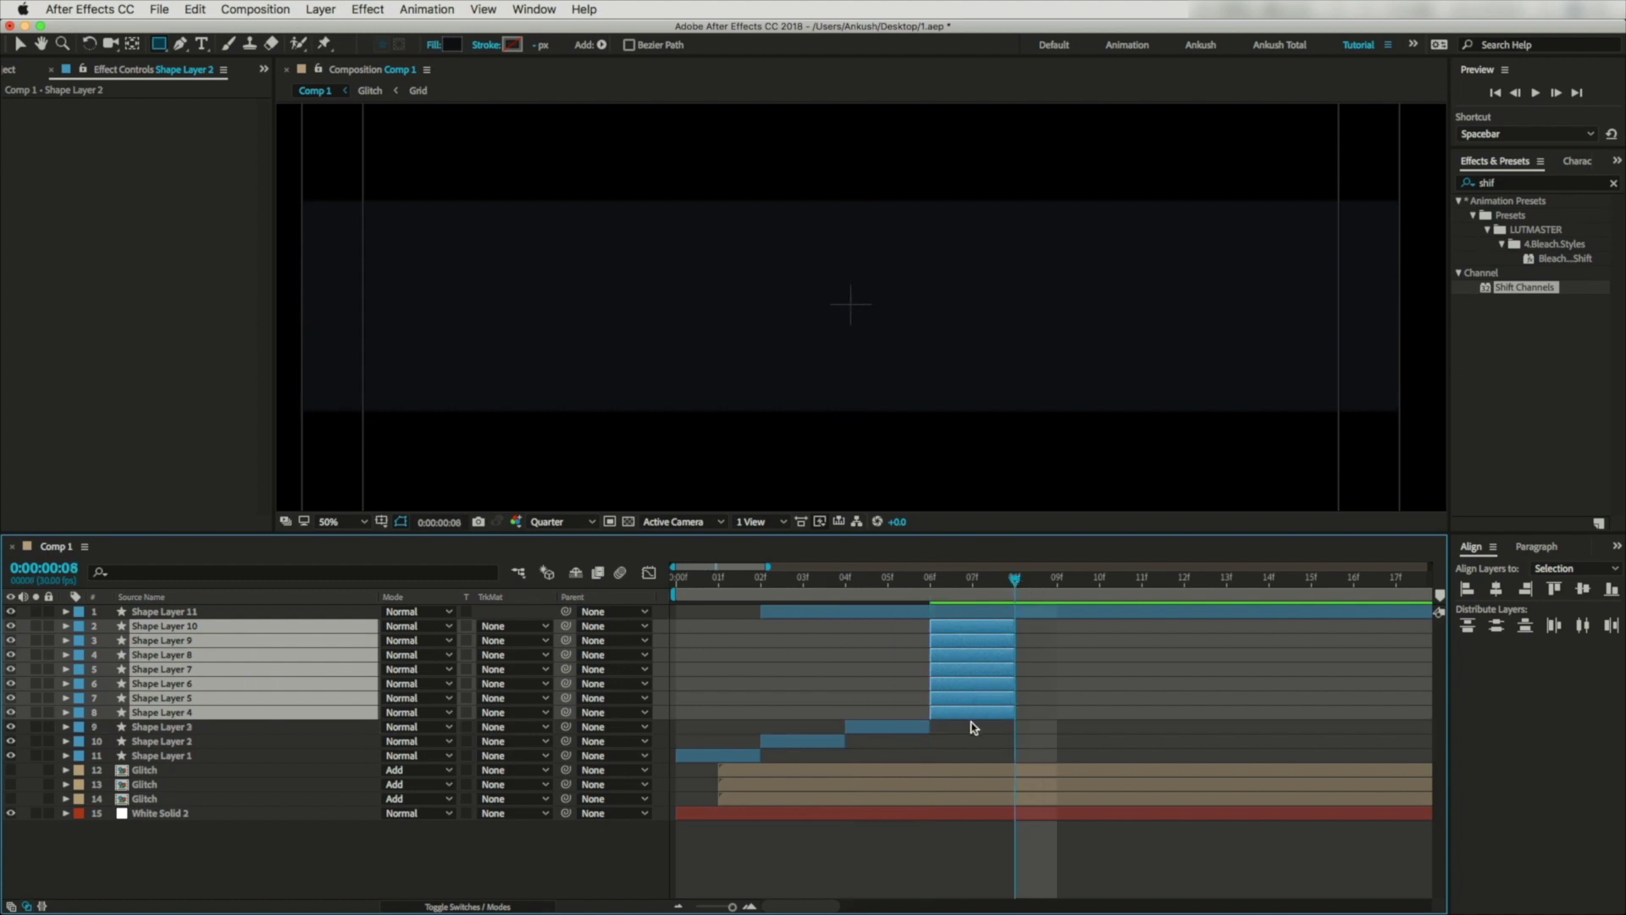
Stagger Shape Layers 5, 6 and 7 so they start at frames 8, 10 and 12.
{"action": "left_click", "coordinate": [974, 712], "text": "super"}
{"action": "left_click_drag", "start_coordinate": [976, 700], "coordinate": [1061, 698]}
{"action": "left_click_drag", "start_coordinate": [1078, 590], "coordinate": [1105, 585]}
{"action": "left_click", "coordinate": [1069, 698], "text": "super"}
{"action": "left_click_drag", "start_coordinate": [1073, 684], "coordinate": [1158, 684]}
{"action": "left_click_drag", "start_coordinate": [1105, 586], "coordinate": [1187, 609]}
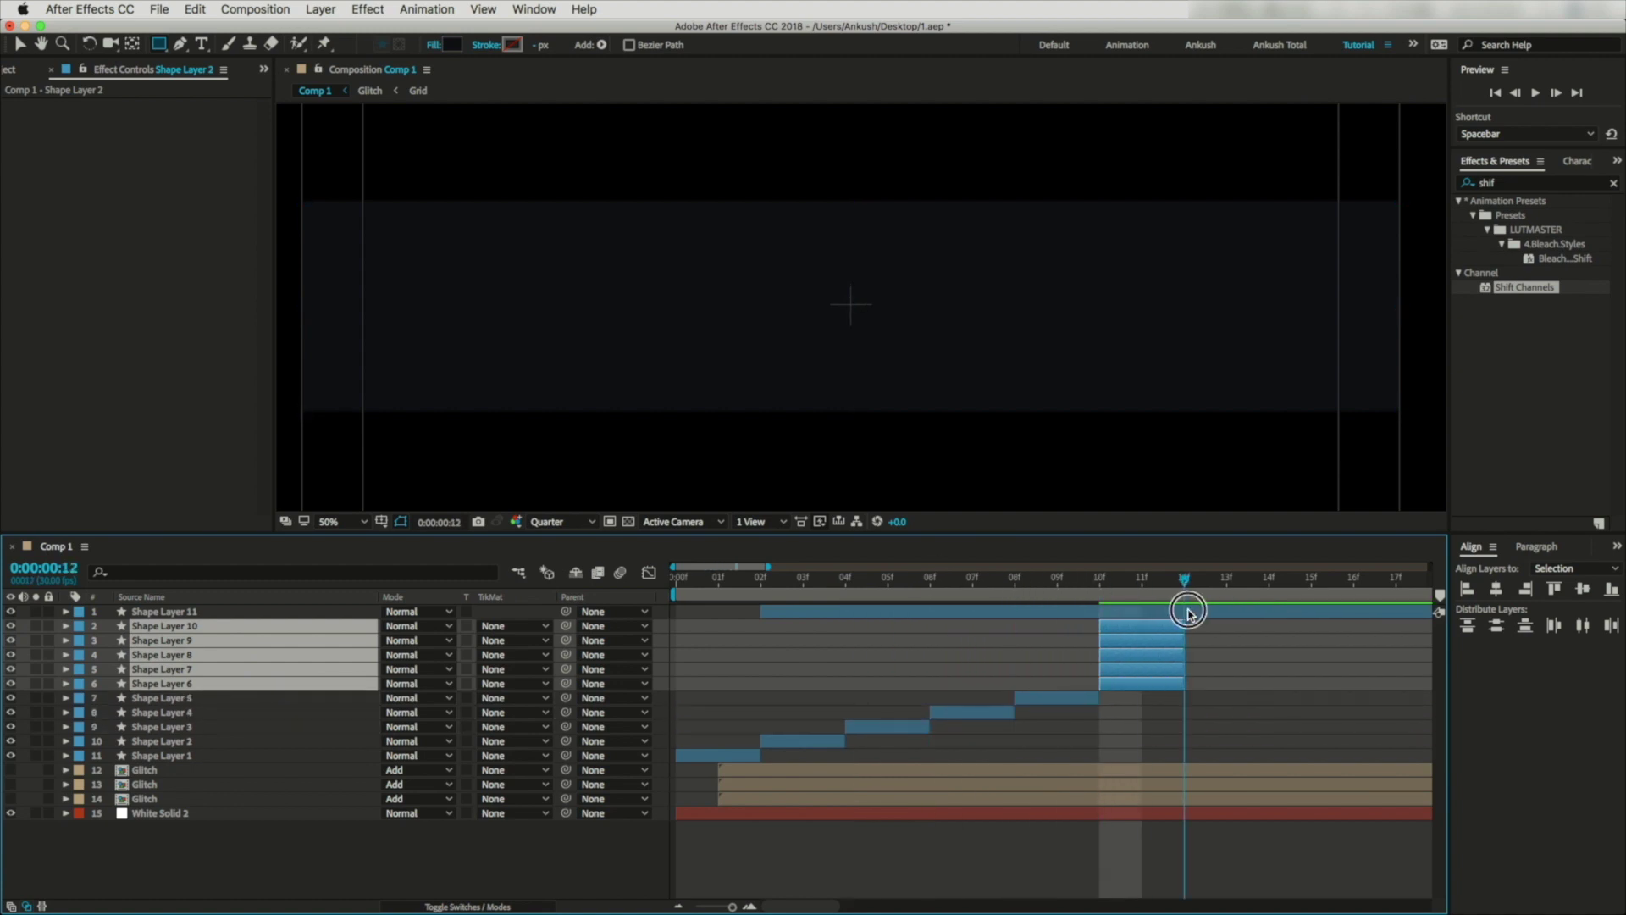
{"action": "left_click", "coordinate": [1149, 683], "text": "super"}
{"action": "left_click_drag", "start_coordinate": [1116, 669], "coordinate": [1197, 671]}
Stagger Shape Layers 8, 9 and 10 to start at frames 14, 16 and 18, and start Shape Layer 11 at frame 20.
{"action": "left_click_drag", "start_coordinate": [1190, 586], "coordinate": [1306, 655]}
{"action": "left_click", "coordinate": [1228, 669], "text": "super"}
{"action": "left_click_drag", "start_coordinate": [1267, 582], "coordinate": [878, 643]}
{"action": "left_click", "coordinate": [1313, 654], "text": "super"}
{"action": "left_click_drag", "start_coordinate": [854, 582], "coordinate": [956, 617]}
{"action": "left_click", "coordinate": [893, 642], "text": "super"}
{"action": "left_click", "coordinate": [944, 612]}
{"action": "left_click_drag", "start_coordinate": [773, 583], "coordinate": [847, 580]}
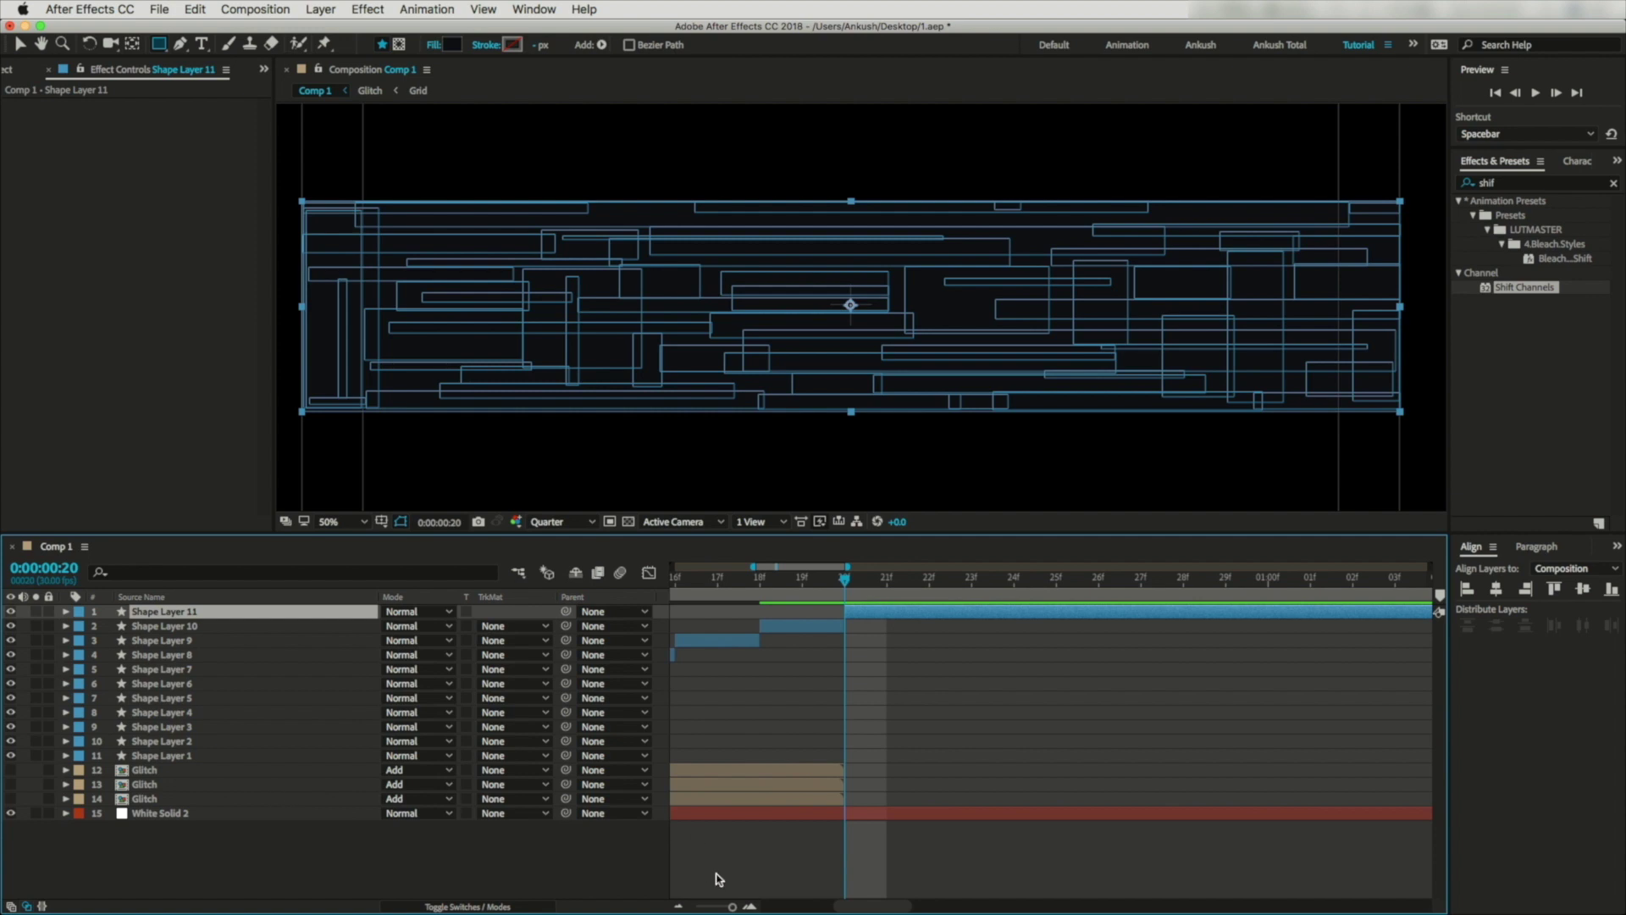
{"action": "left_click", "coordinate": [732, 907]}
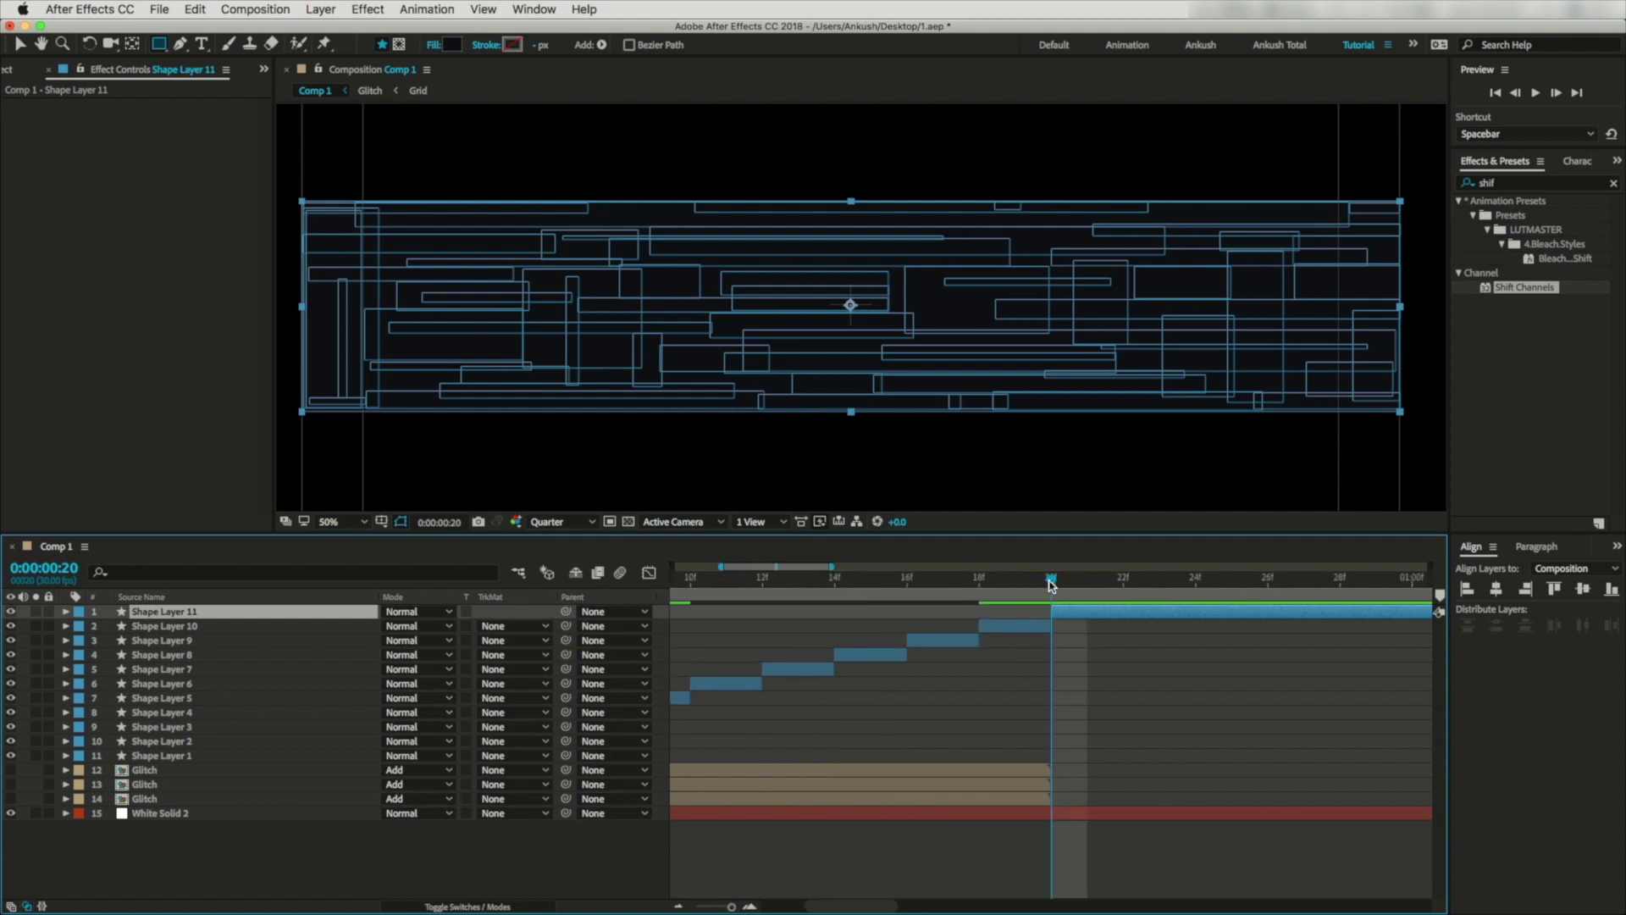
{"action": "mouse_move", "coordinate": [1050, 584]}
{"action": "left_mouse_down"}
{"action": "mouse_move", "coordinate": [987, 584]}
{"action": "mouse_move", "coordinate": [1047, 597]}
{"action": "left_mouse_up"}
Open the Glitch precomp and scrub to frame 19 to examine where its layers end.
{"action": "double_click", "coordinate": [146, 785]}
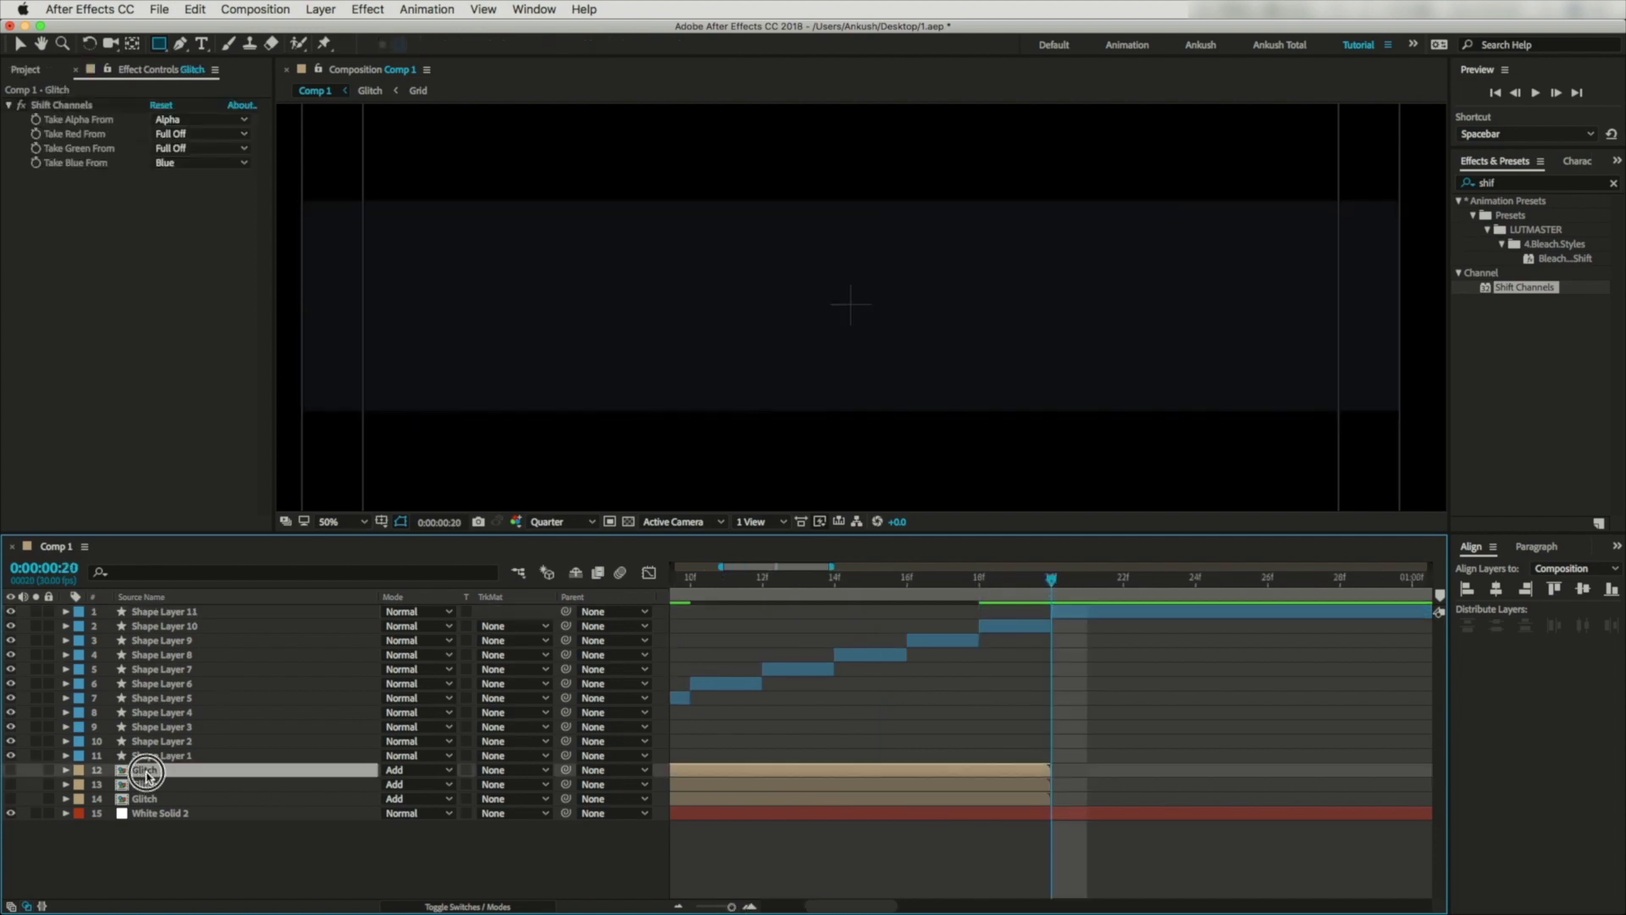
{"action": "left_click", "coordinate": [721, 603]}
{"action": "left_click_drag", "start_coordinate": [721, 602], "coordinate": [1190, 615]}
{"action": "left_click_drag", "start_coordinate": [1308, 603], "coordinate": [1396, 603]}
{"action": "left_click", "coordinate": [1385, 581]}
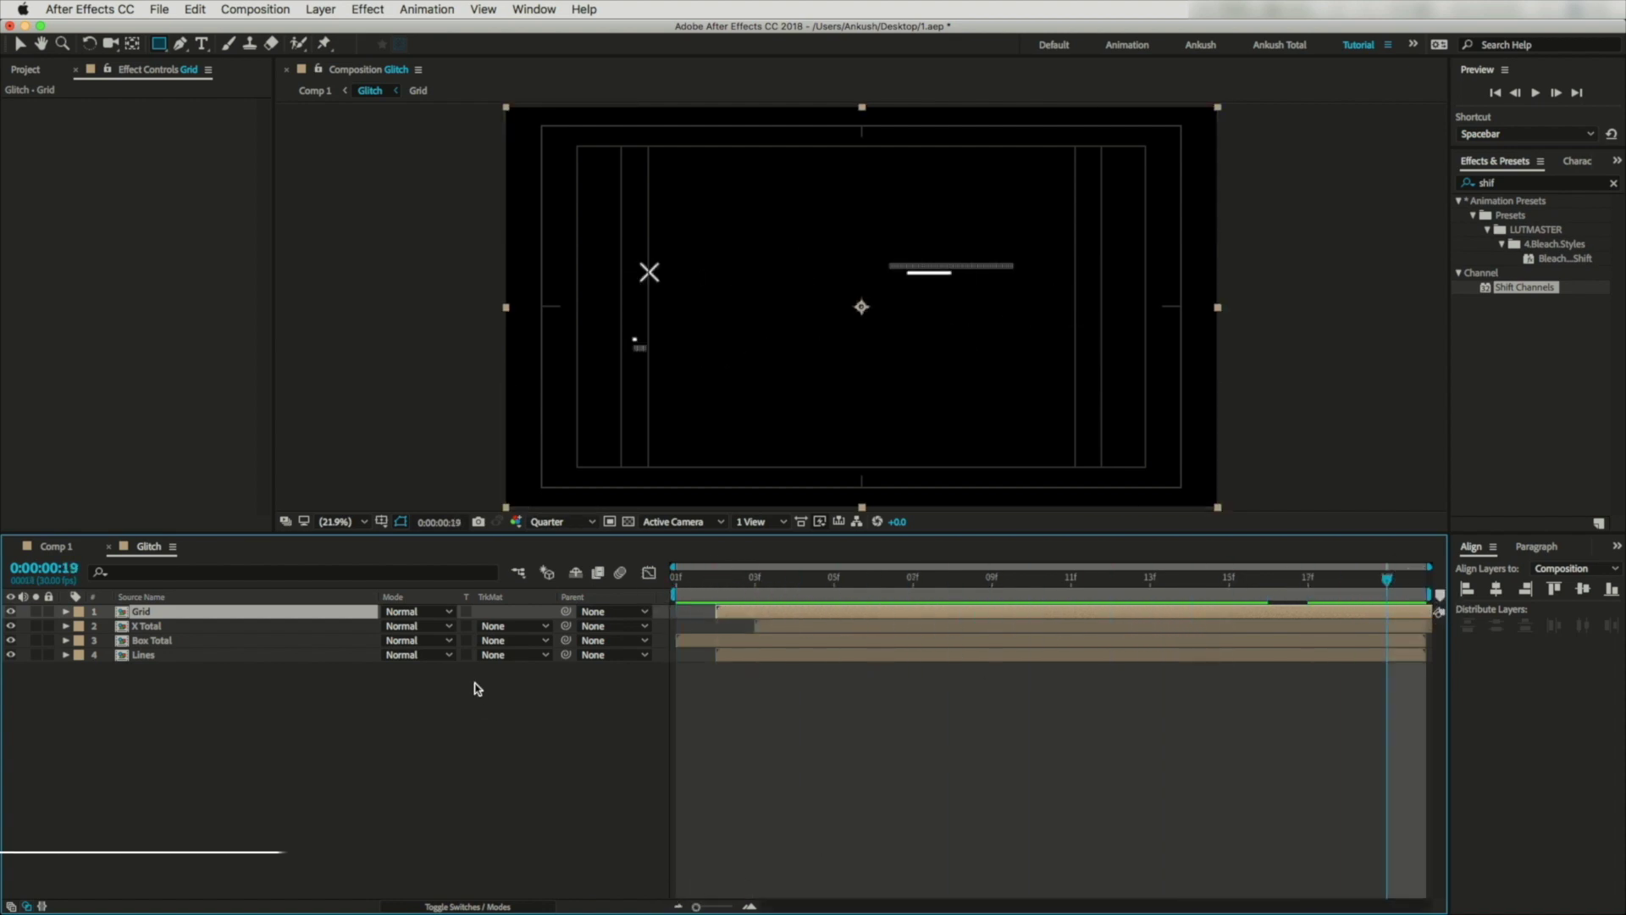
Set the Glitch composition's duration to 0:00:00:20.
{"action": "left_click", "coordinate": [256, 10]}
{"action": "left_click", "coordinate": [291, 54]}
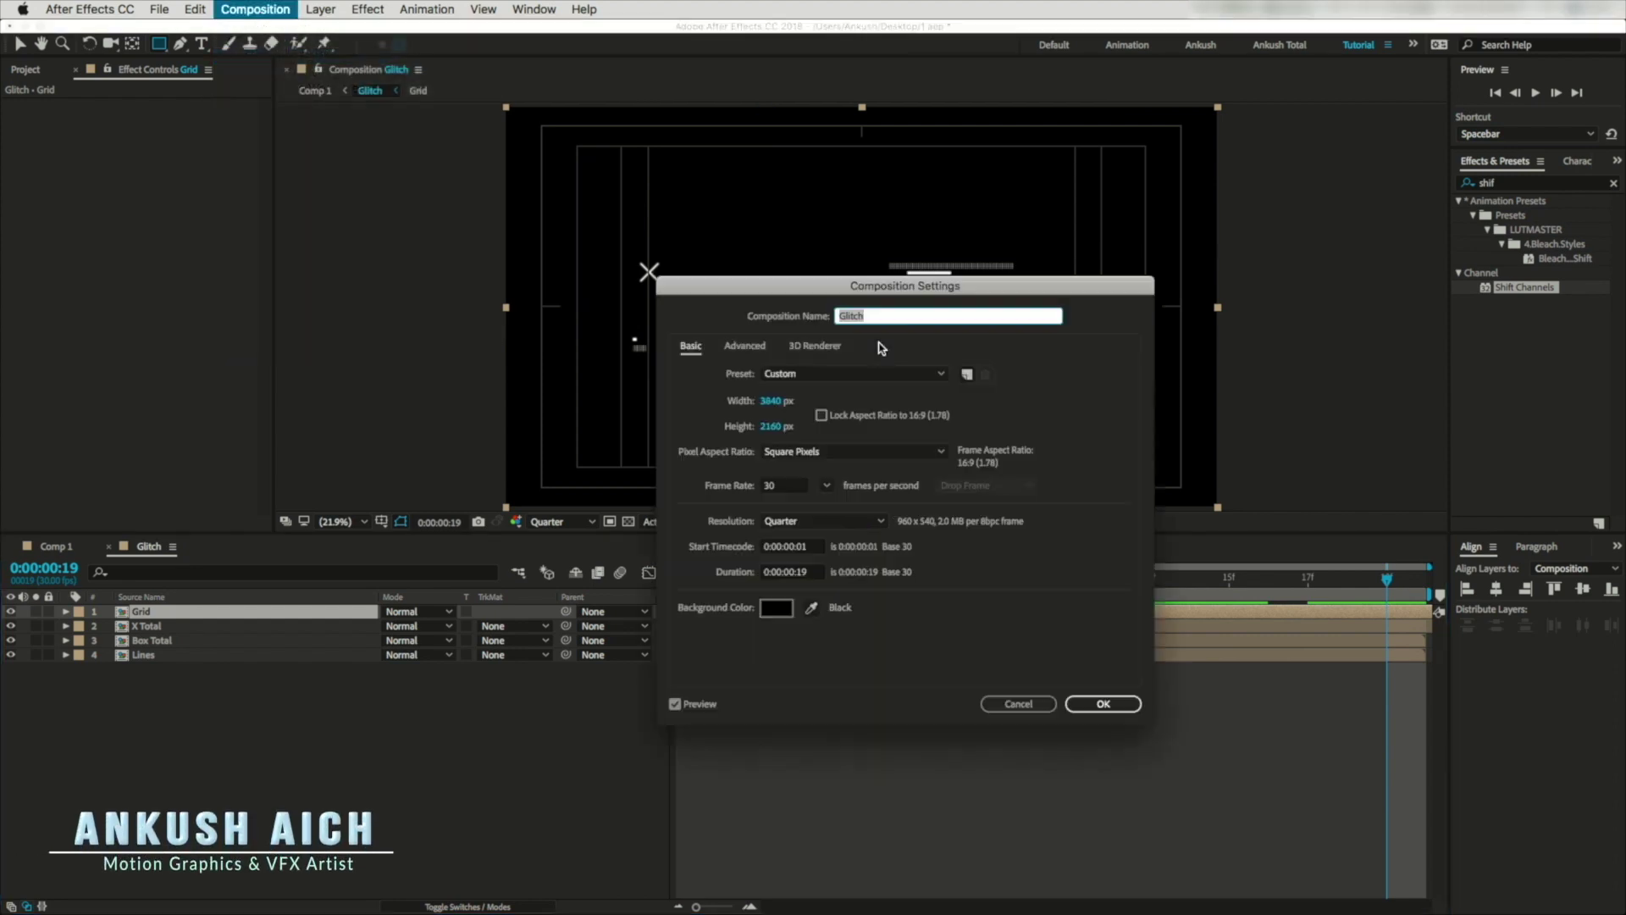
{"action": "left_click", "coordinate": [811, 575]}
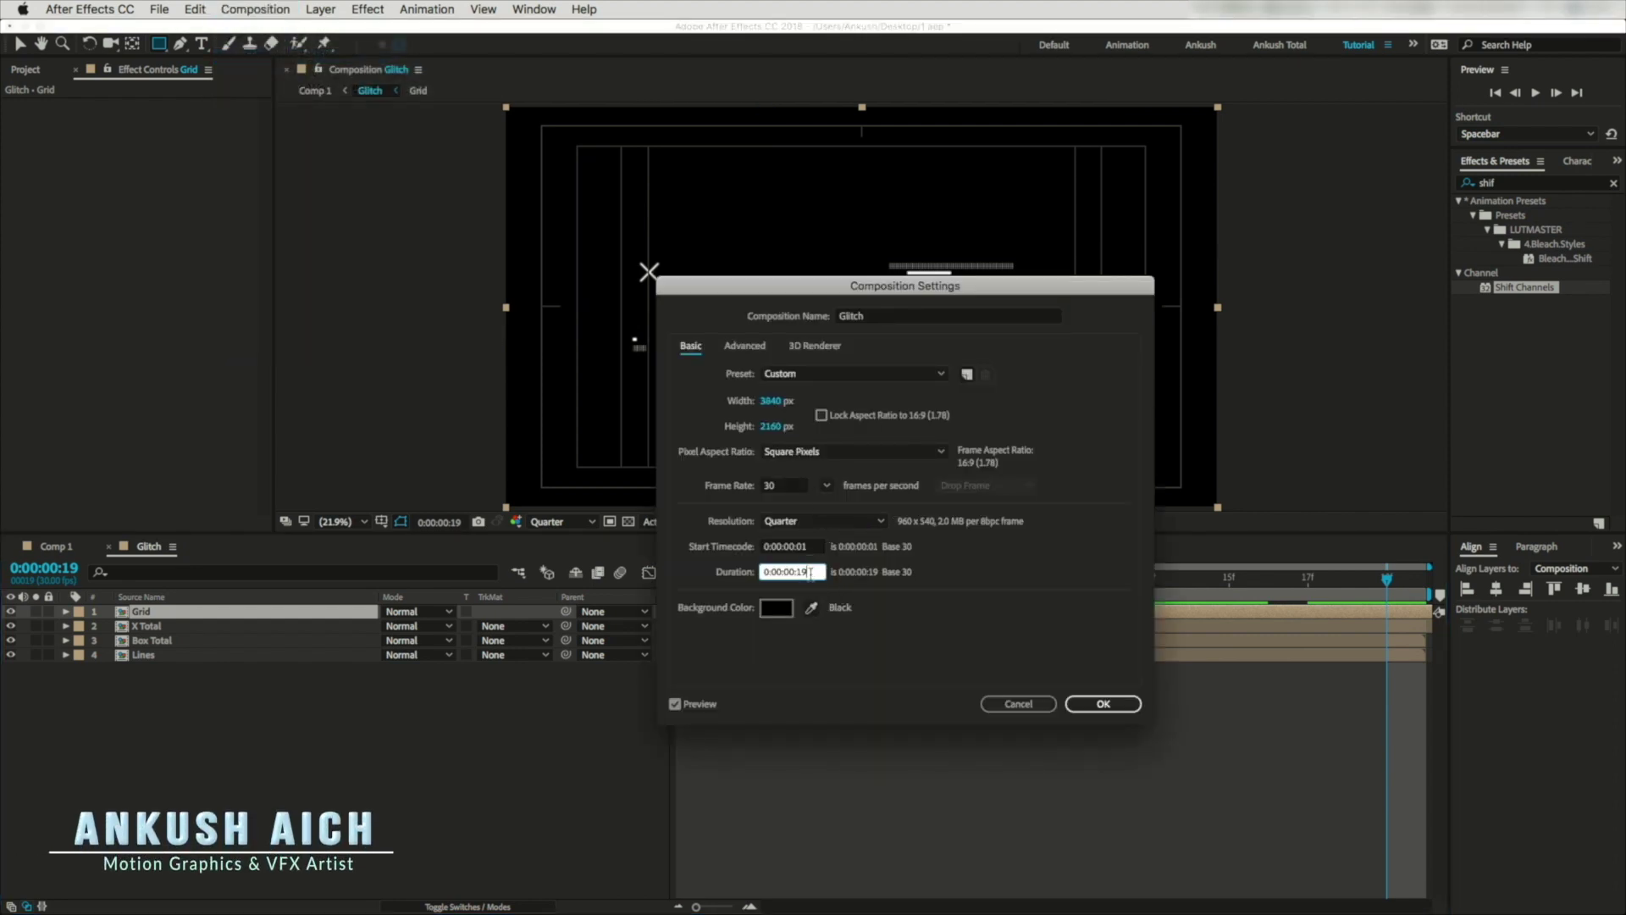
{"action": "type", "text": "20"}
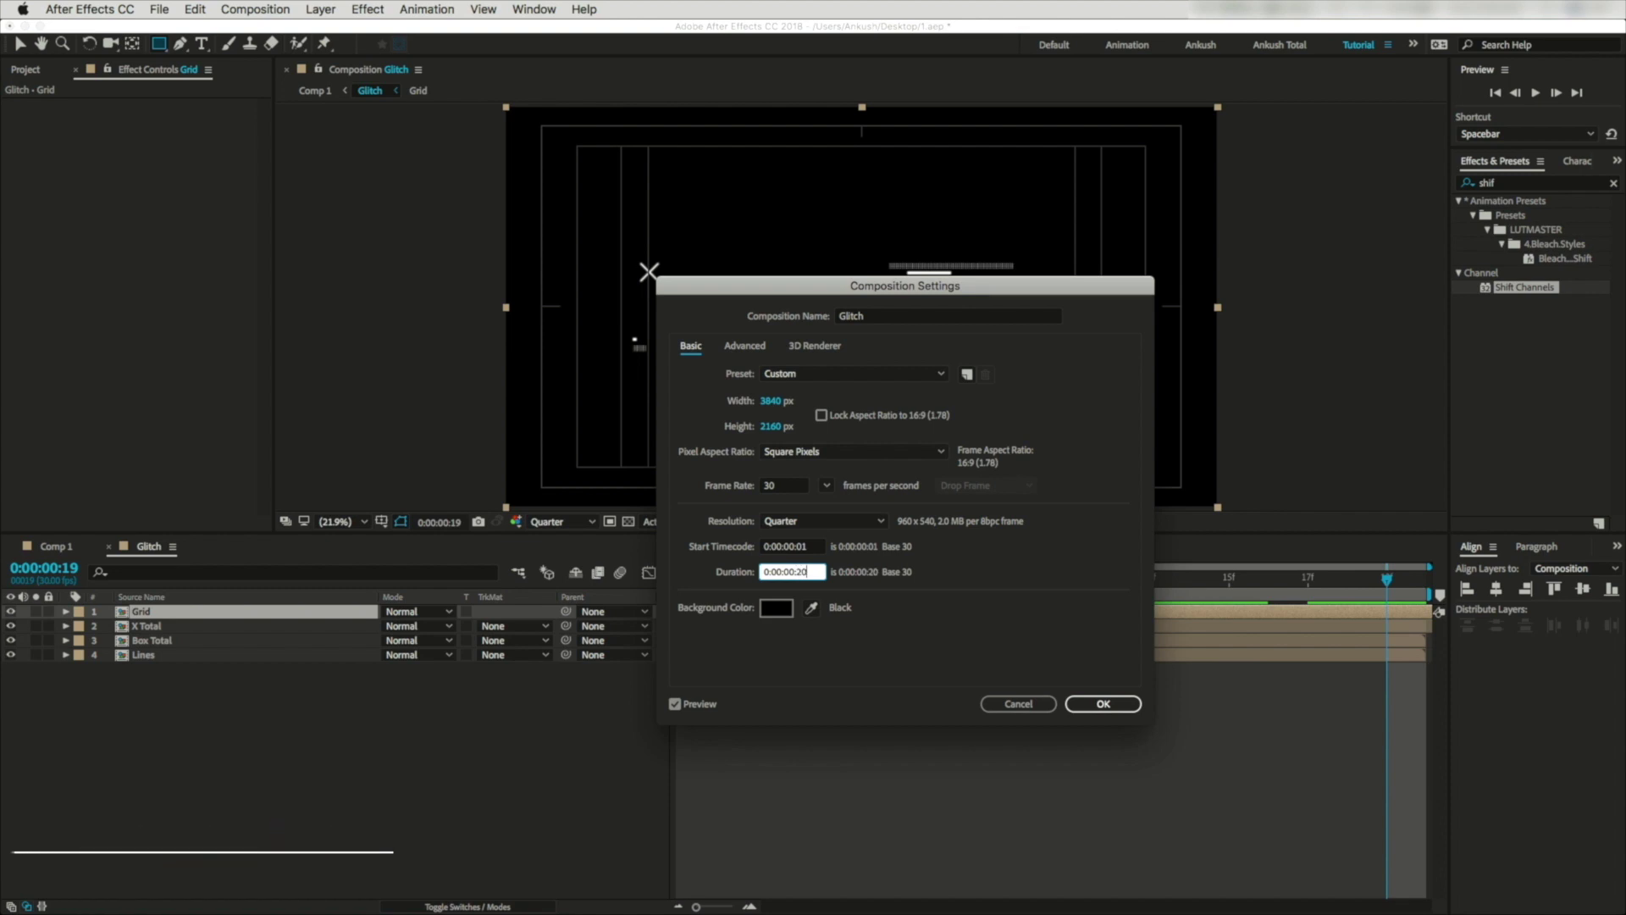
{"action": "left_click", "coordinate": [1118, 703]}
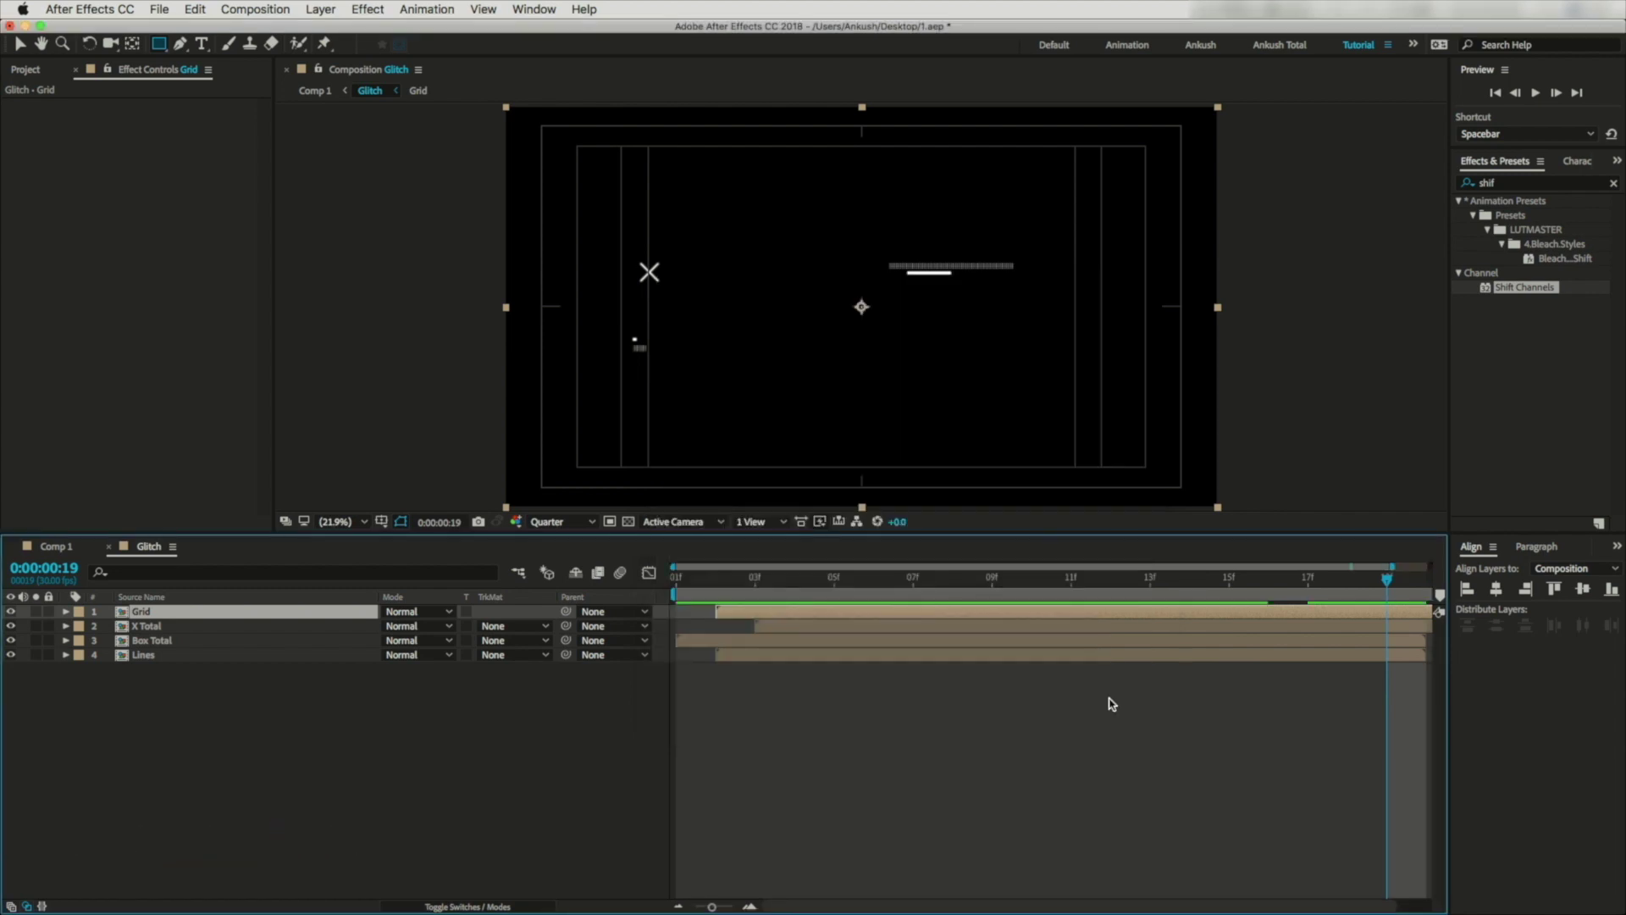
Set the Glitch composition's duration to 0:00:05:20.
{"action": "left_click_drag", "start_coordinate": [711, 906], "coordinate": [696, 906]}
{"action": "left_click_drag", "start_coordinate": [1347, 590], "coordinate": [1413, 590]}
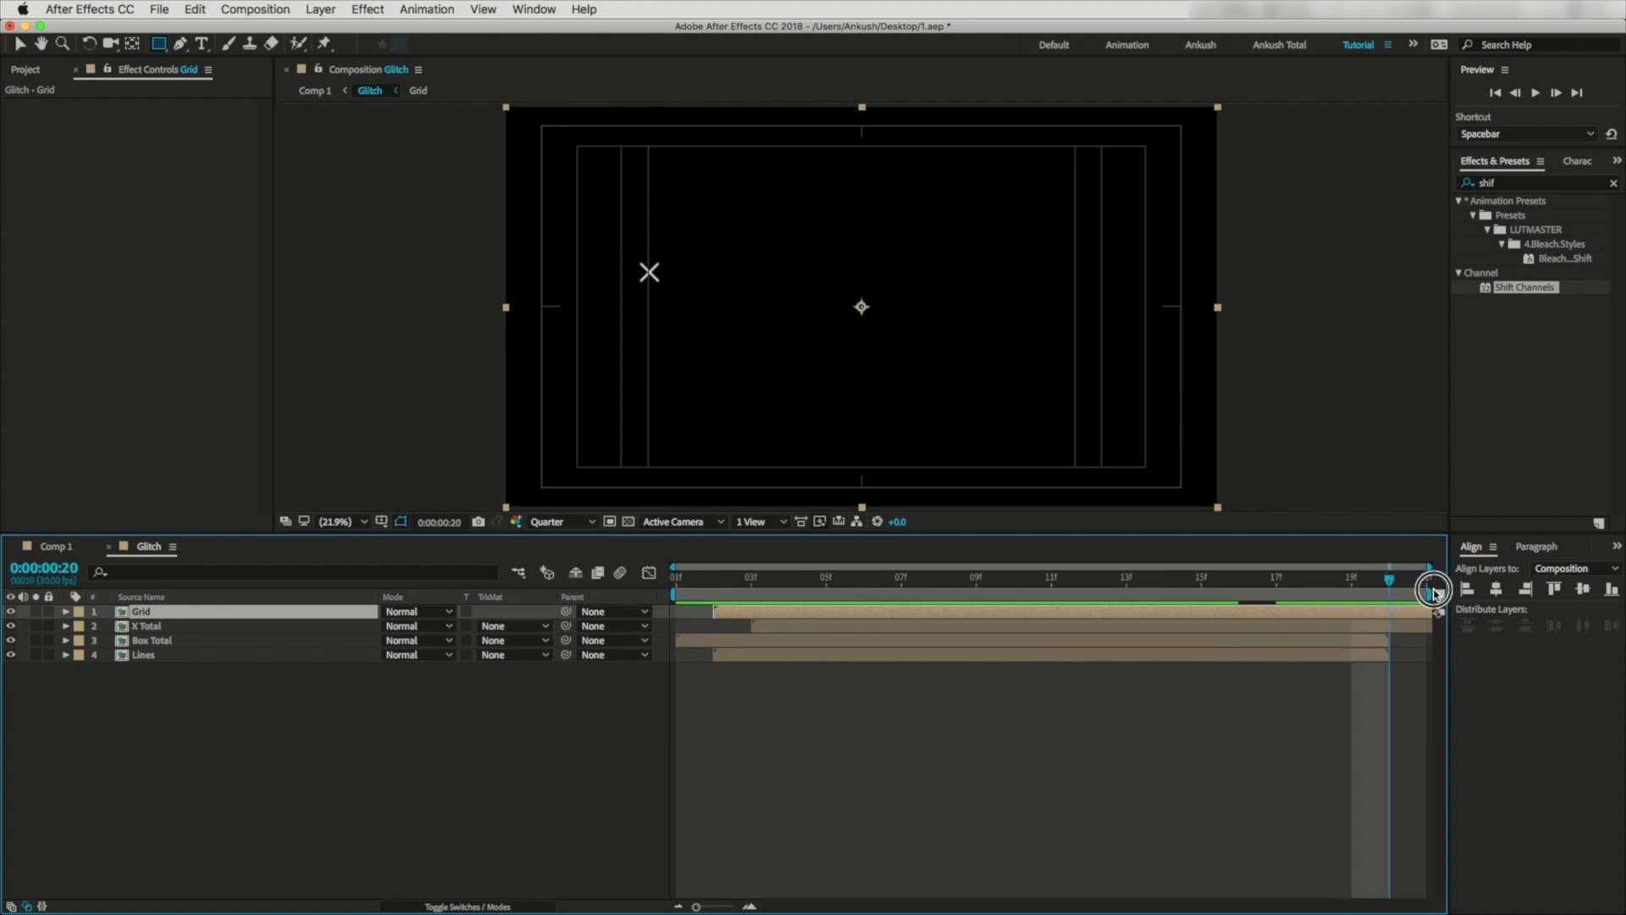
{"action": "left_click", "coordinate": [1433, 591]}
{"action": "left_click", "coordinate": [267, 10]}
{"action": "left_click", "coordinate": [254, 49]}
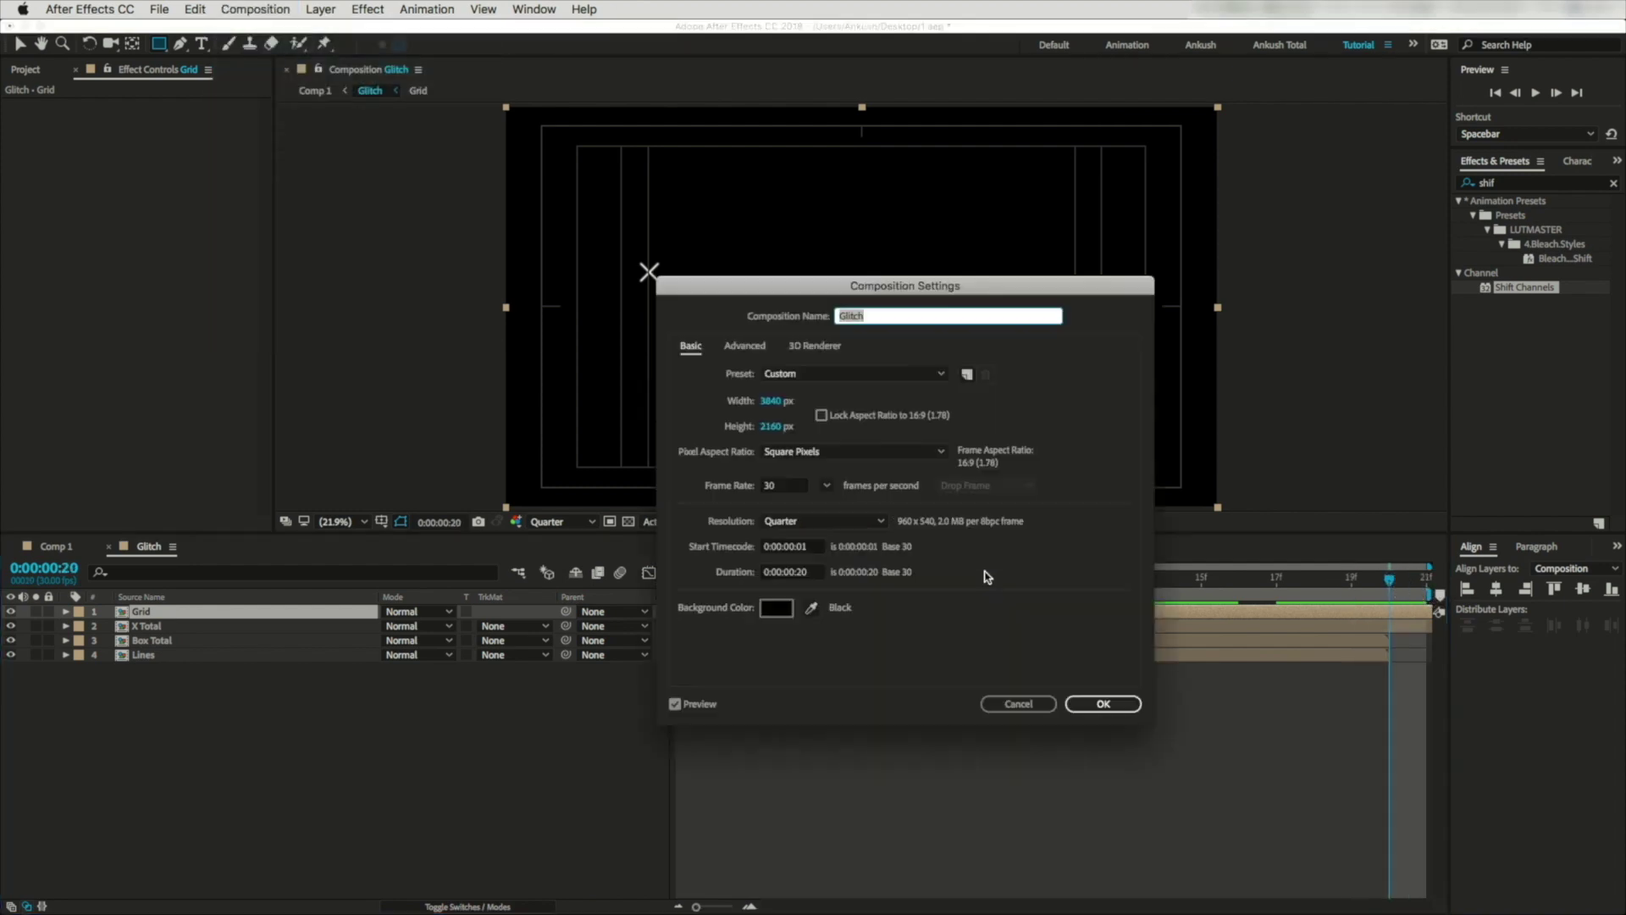
{"action": "left_click", "coordinate": [795, 574]}
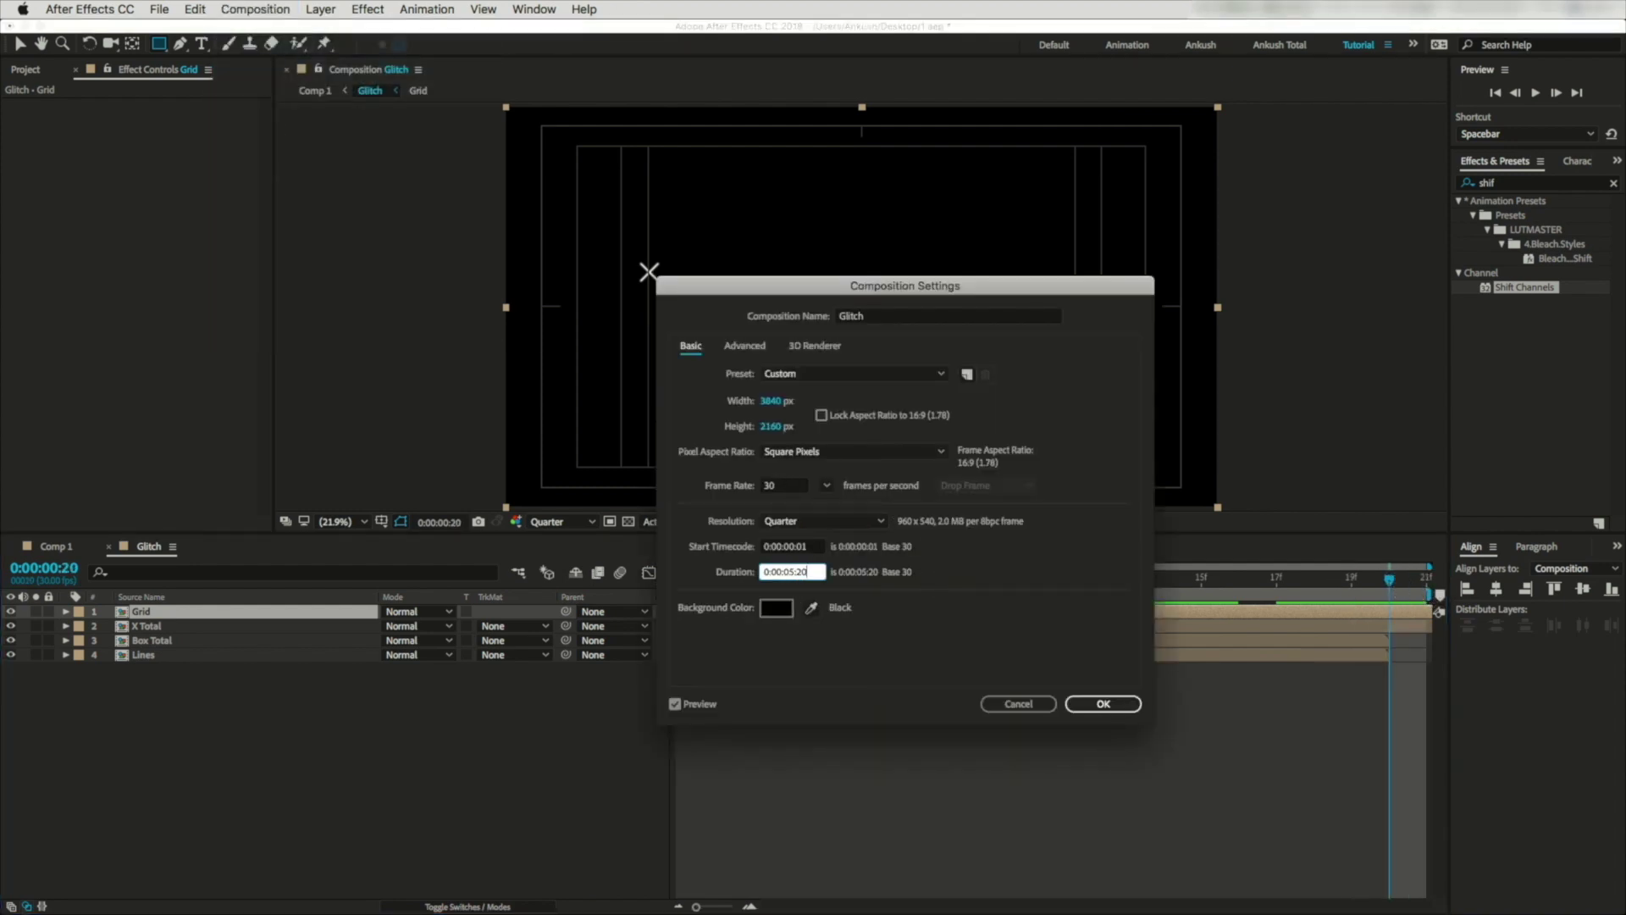
{"action": "key", "text": "Return"}
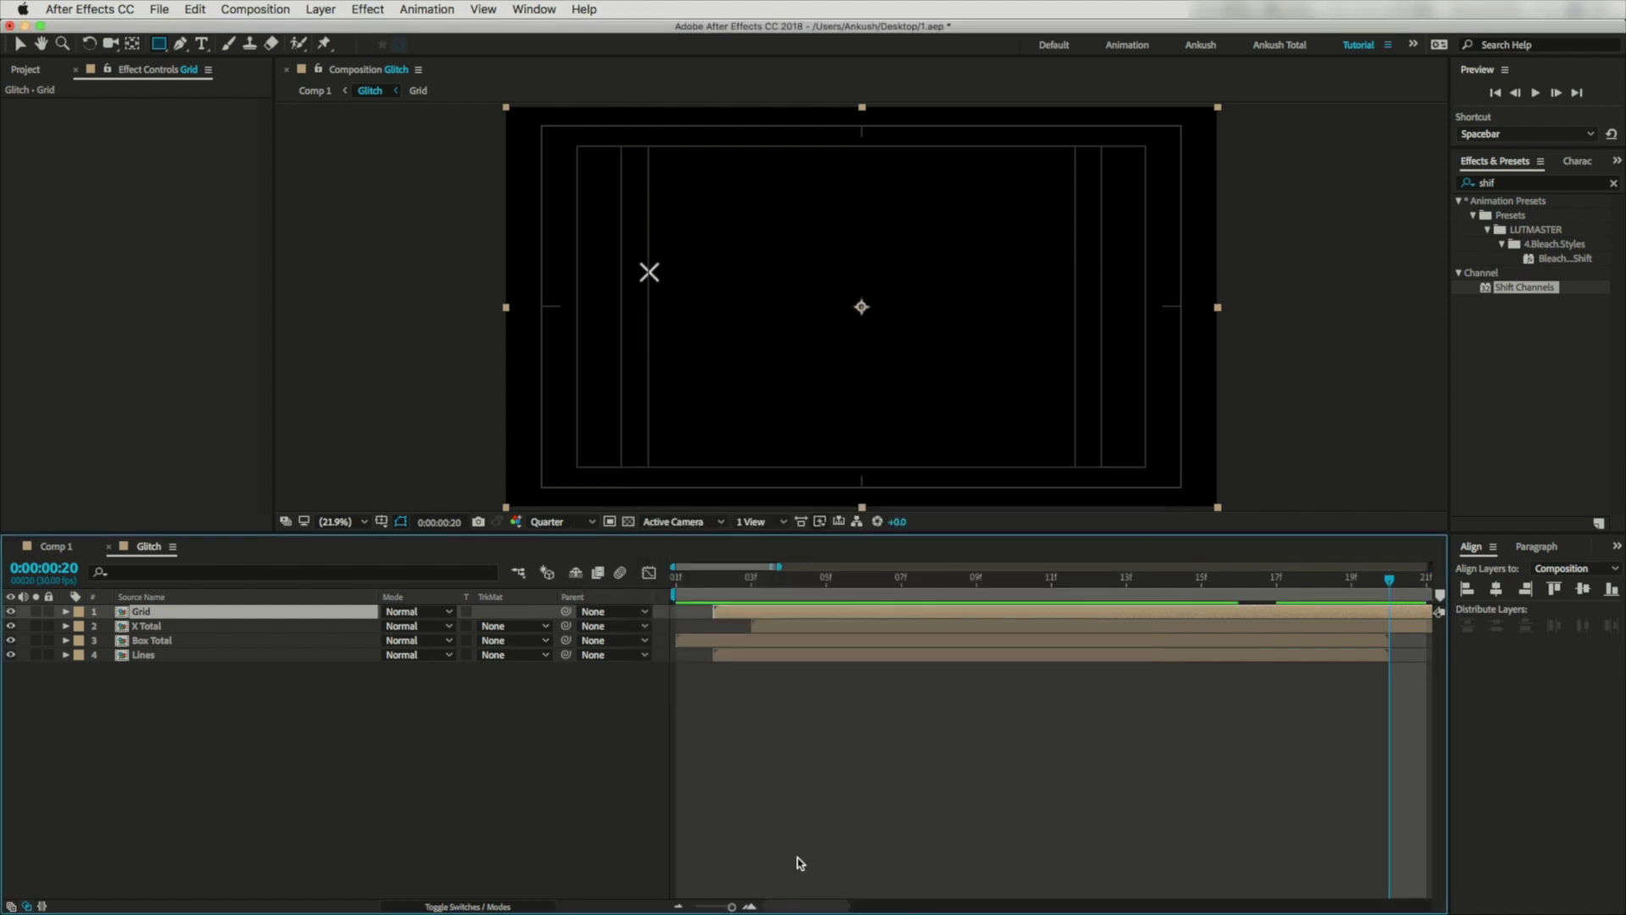
Scrub the Glitch composition to frame 23 to examine the end of its layers, and return to Comp 1.
{"action": "left_click_drag", "start_coordinate": [728, 907], "coordinate": [722, 908]}
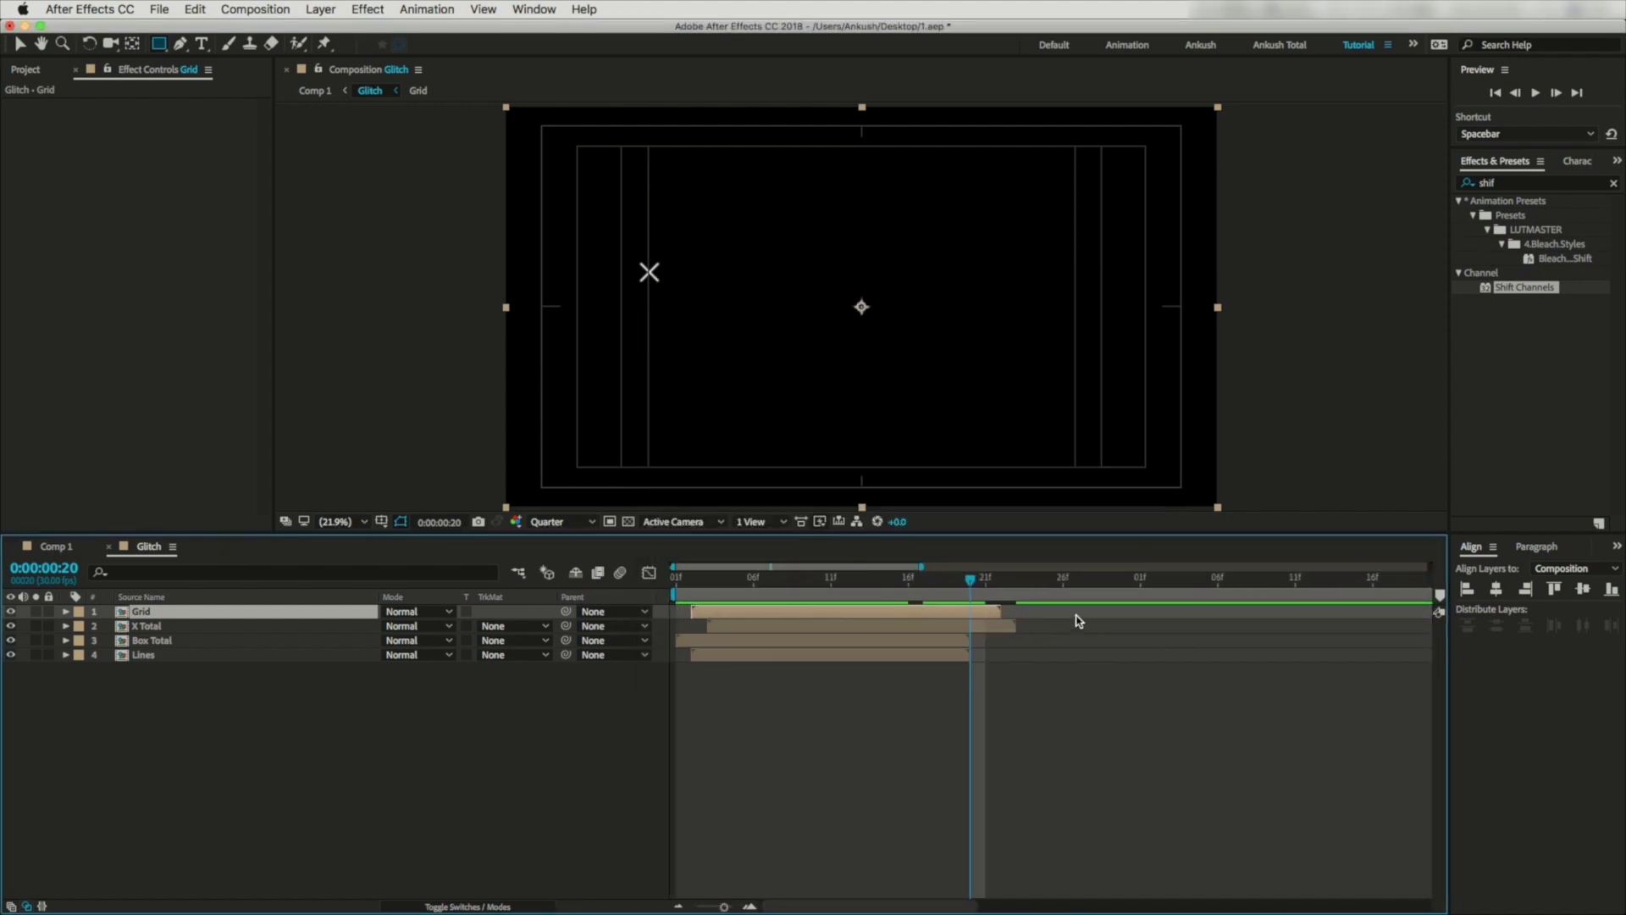
{"action": "left_click_drag", "start_coordinate": [972, 591], "coordinate": [1017, 601]}
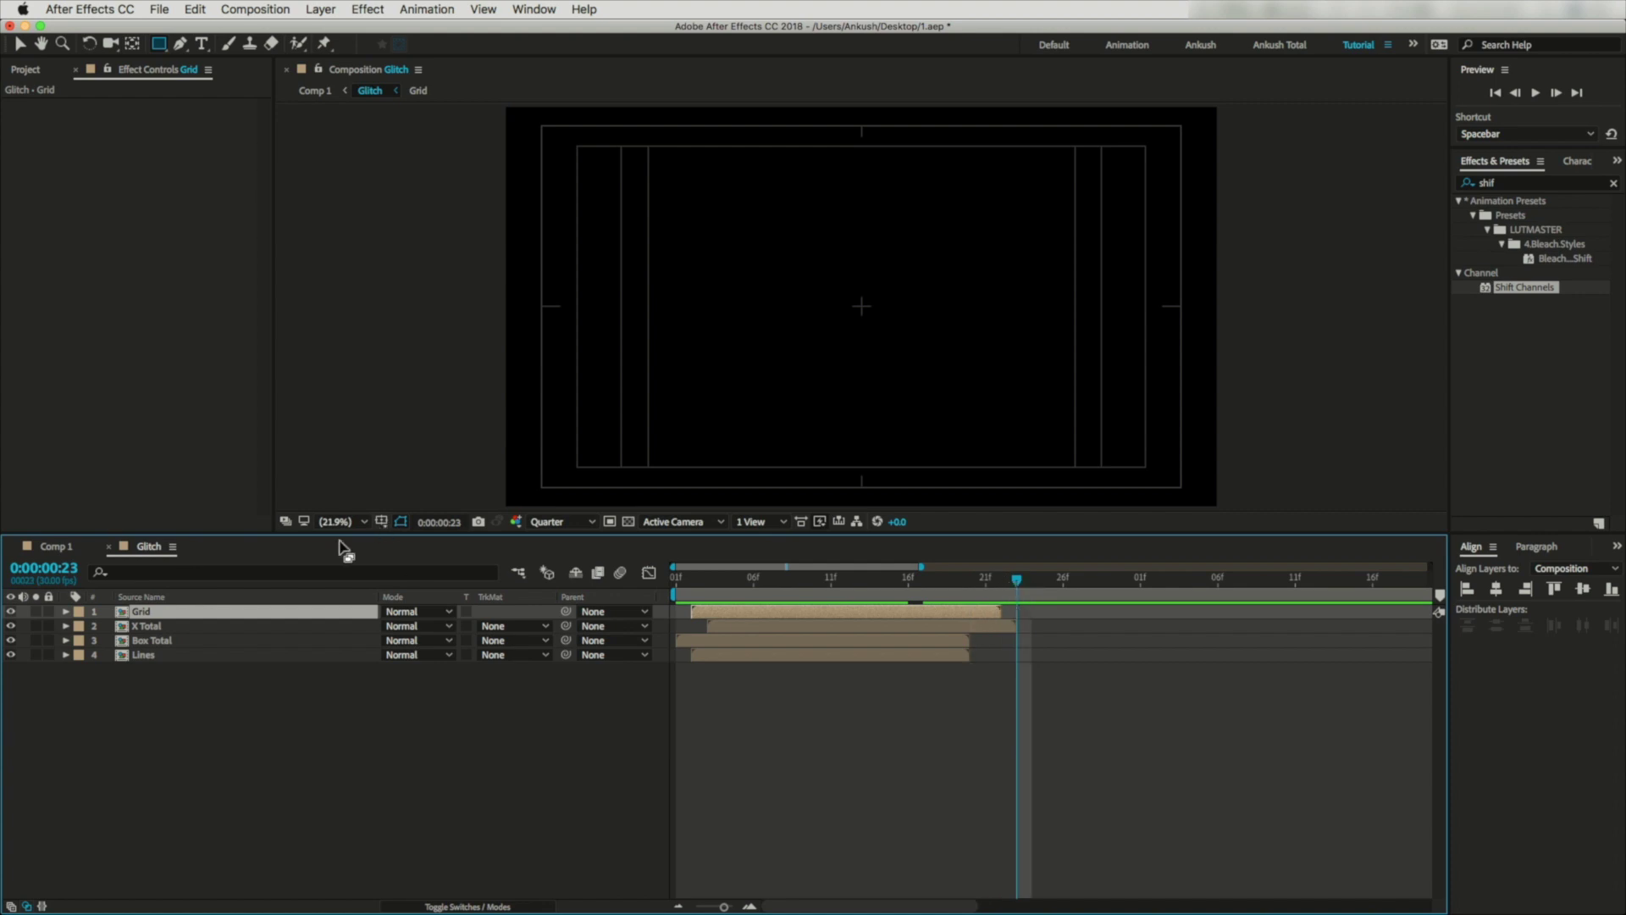
{"action": "left_click", "coordinate": [107, 553]}
Pre-compose Shape Layers 1 to 11 into a new composition named Background Glitch.
{"action": "left_click_drag", "start_coordinate": [726, 907], "coordinate": [711, 906]}
{"action": "left_click", "coordinate": [170, 612]}
{"action": "left_click", "coordinate": [181, 756], "text": "shift"}
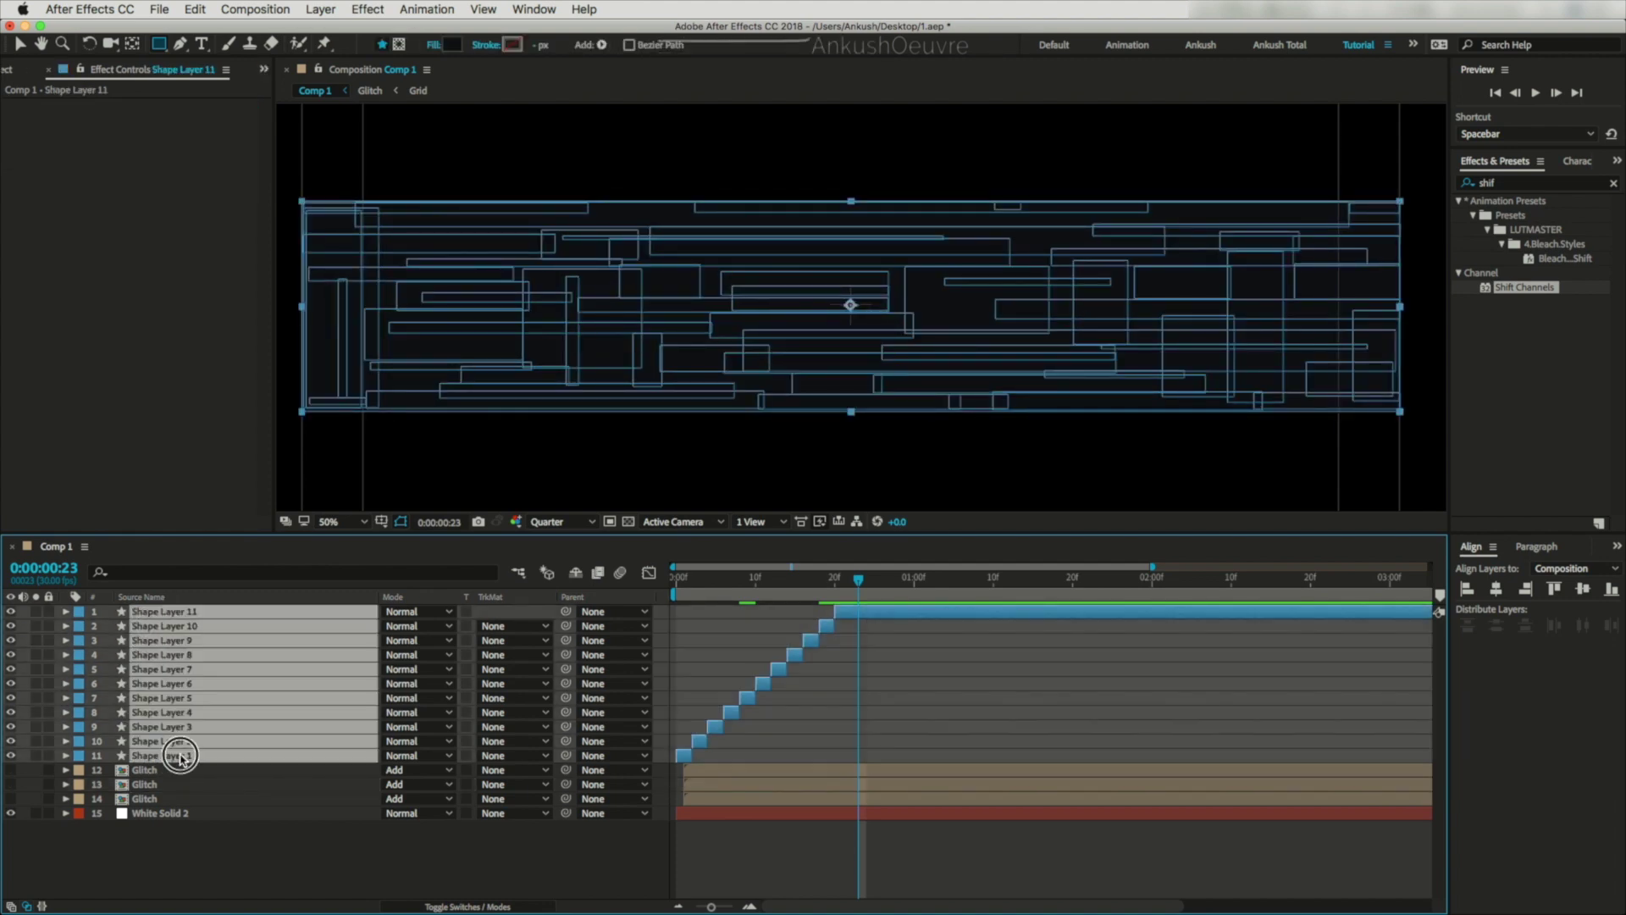
{"action": "right_click", "coordinate": [181, 756]}
{"action": "left_click", "coordinate": [219, 761]}
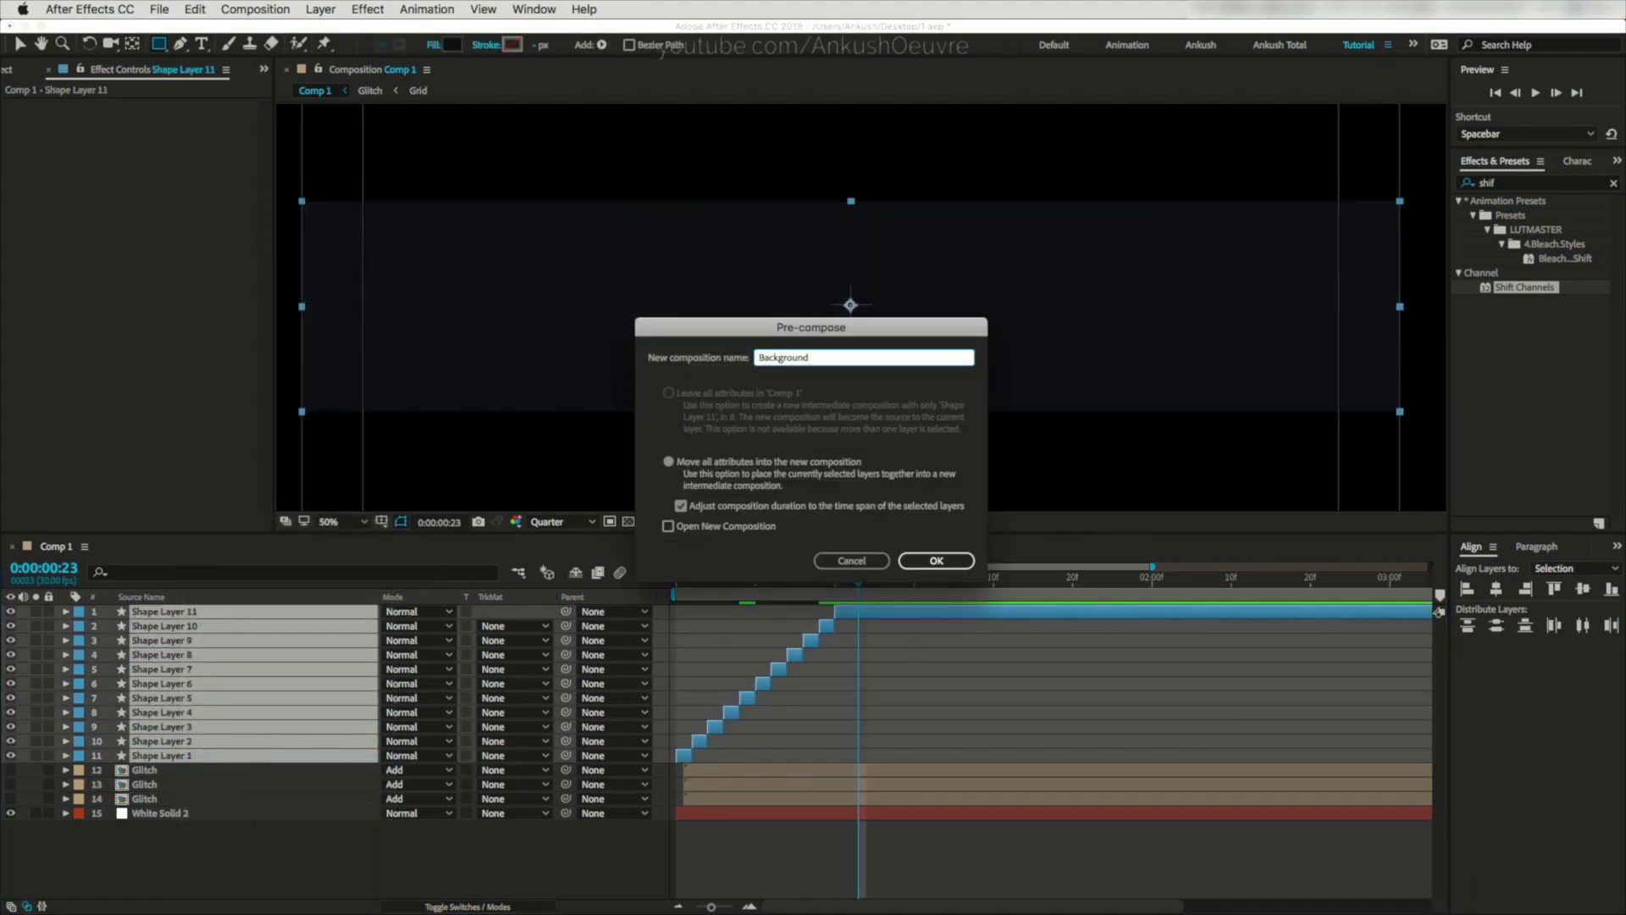
{"action": "key", "text": "Return"}
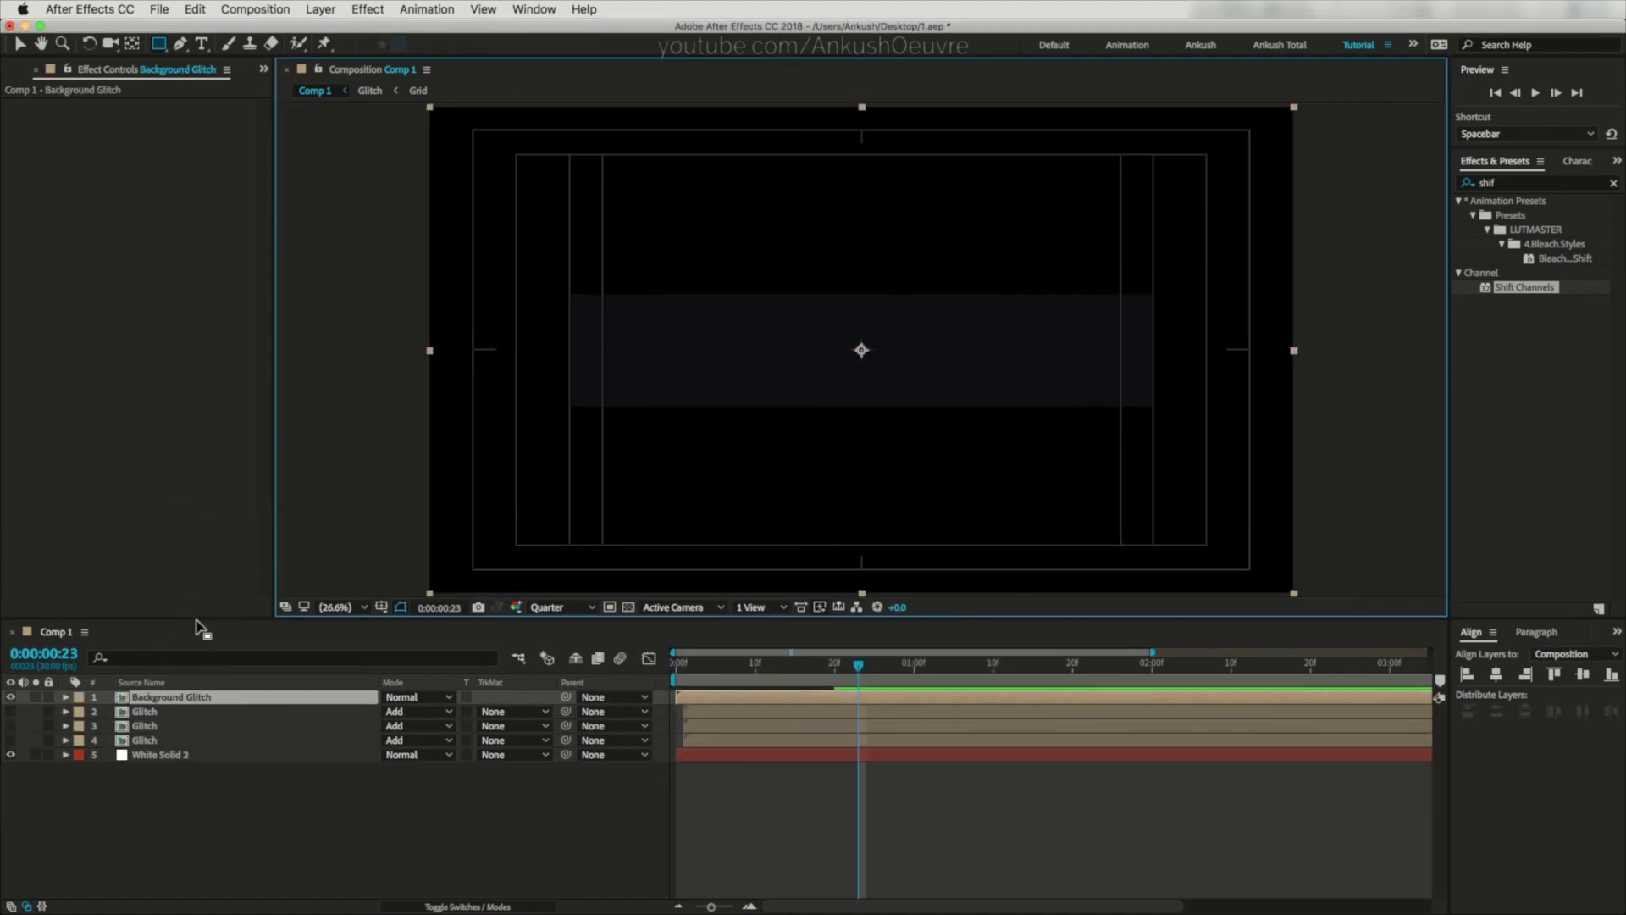
Preview the Background Glitch animation over the white band from the start of Comp 1.
{"action": "key", "text": "space"}
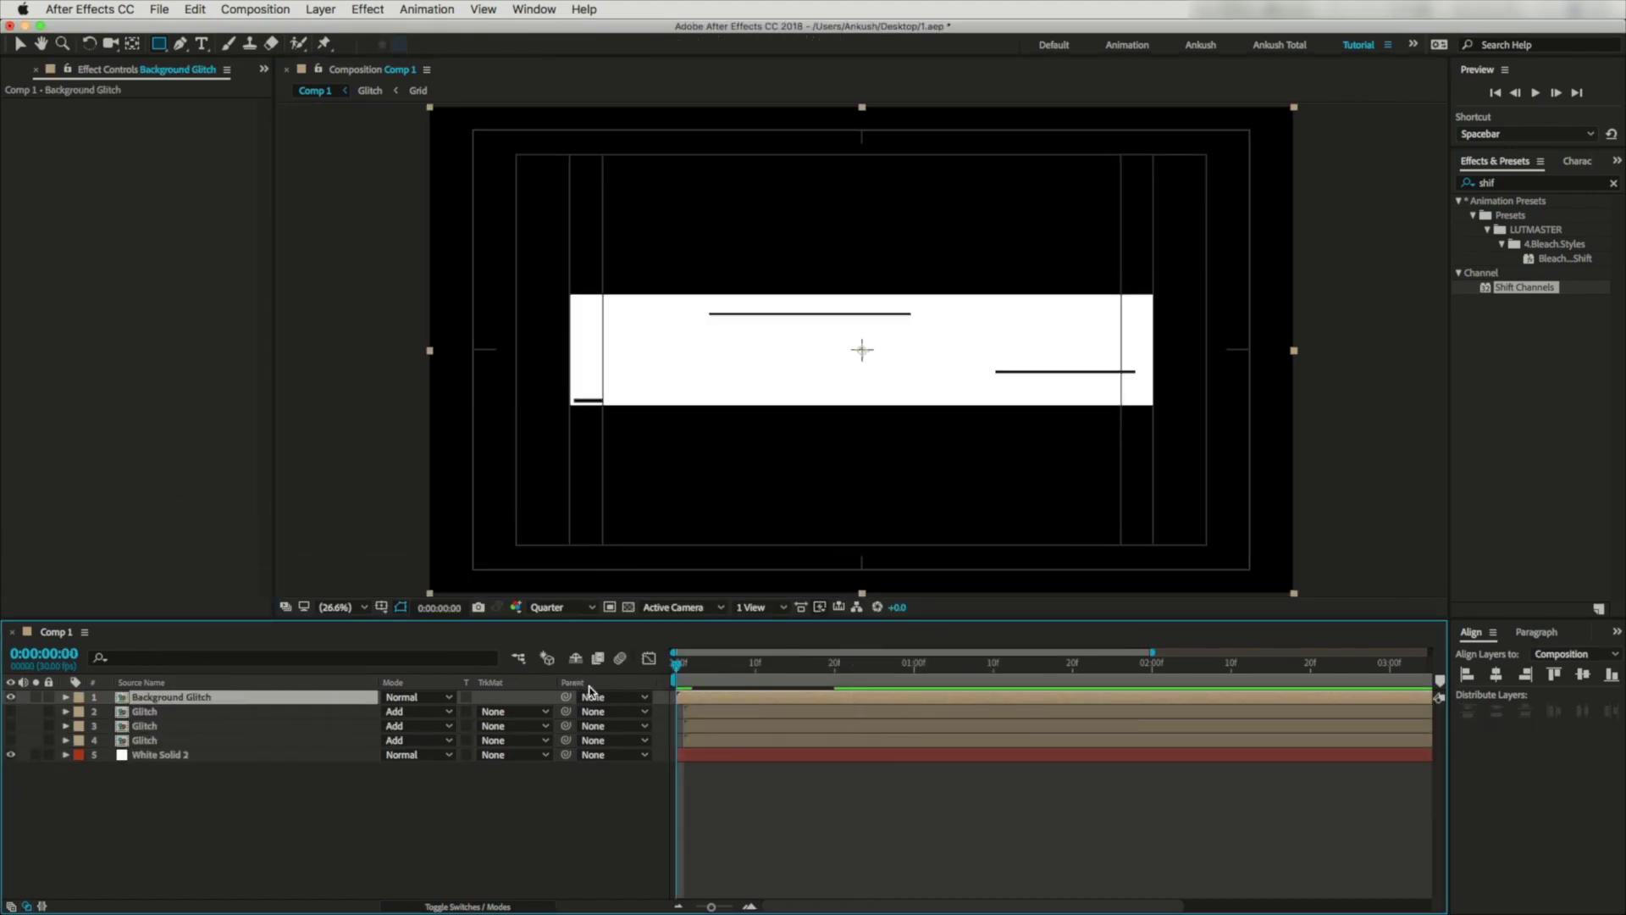
{"action": "left_click", "coordinate": [961, 669]}
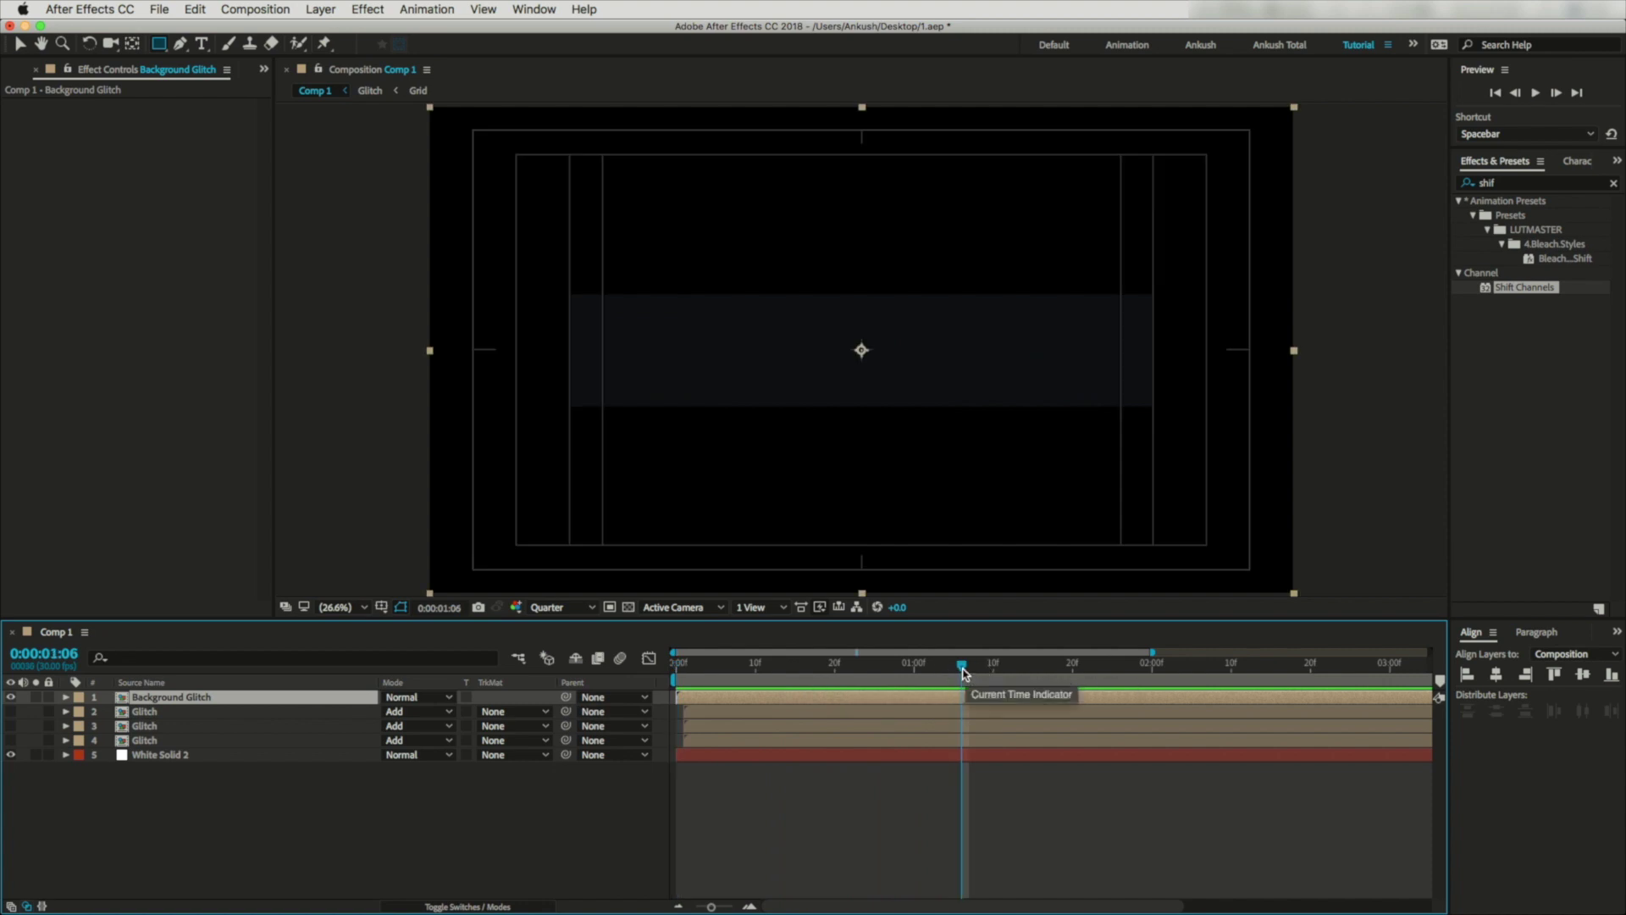
{"action": "left_click_drag", "start_coordinate": [962, 670], "coordinate": [868, 699]}
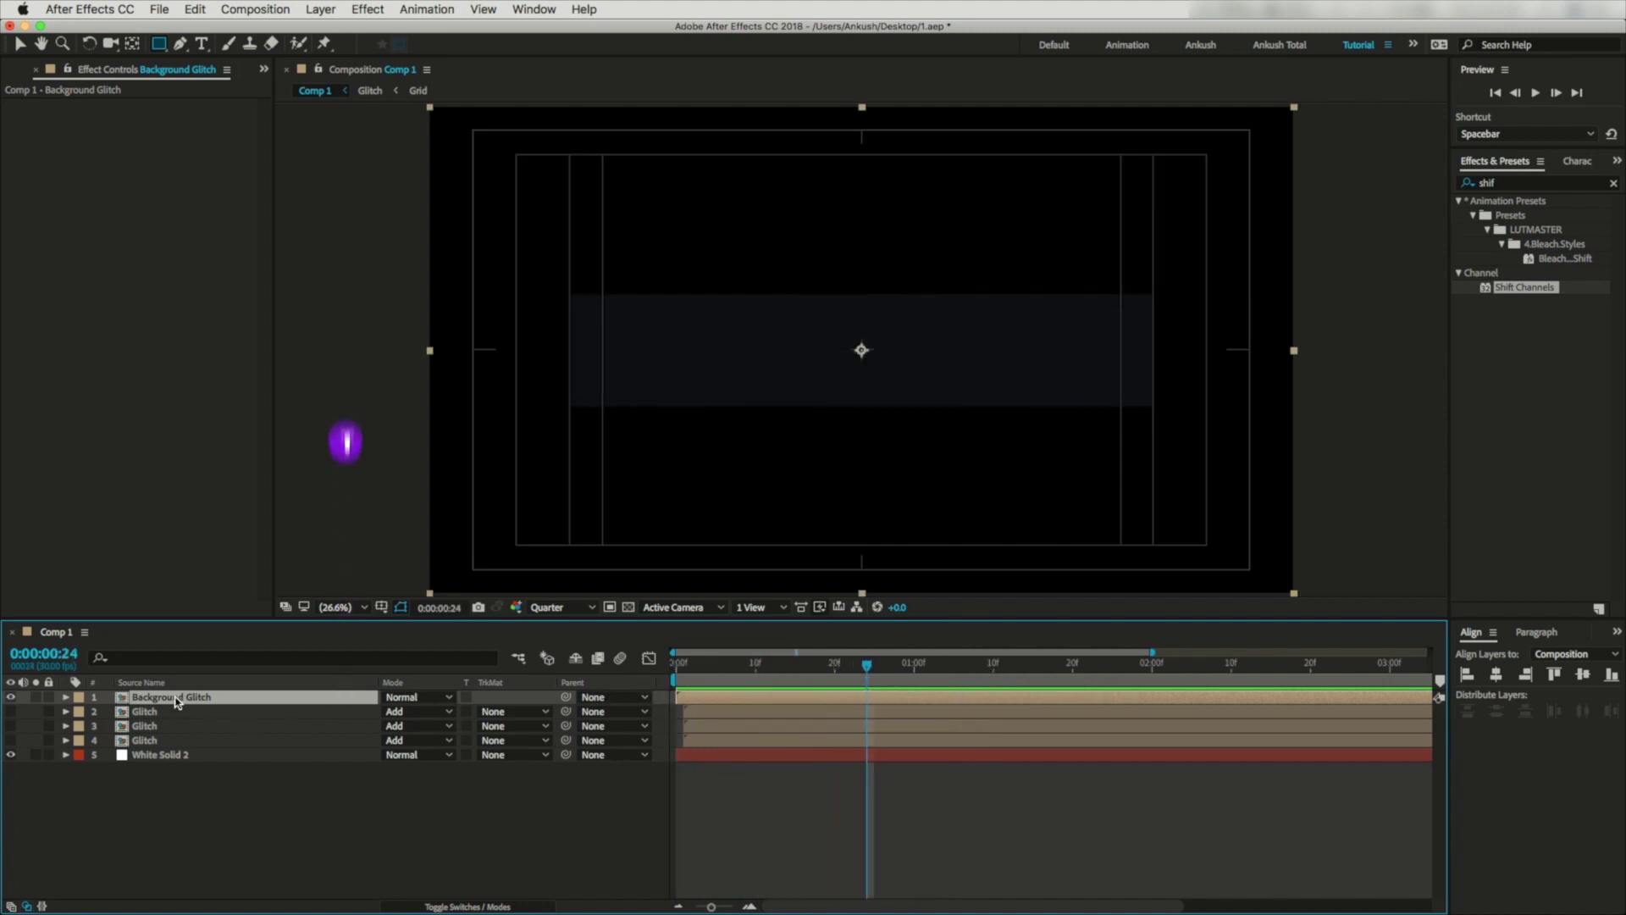
Set the Background Glitch layer's opacity to 50% and scrub back to the first frame.
{"action": "key", "text": "t"}
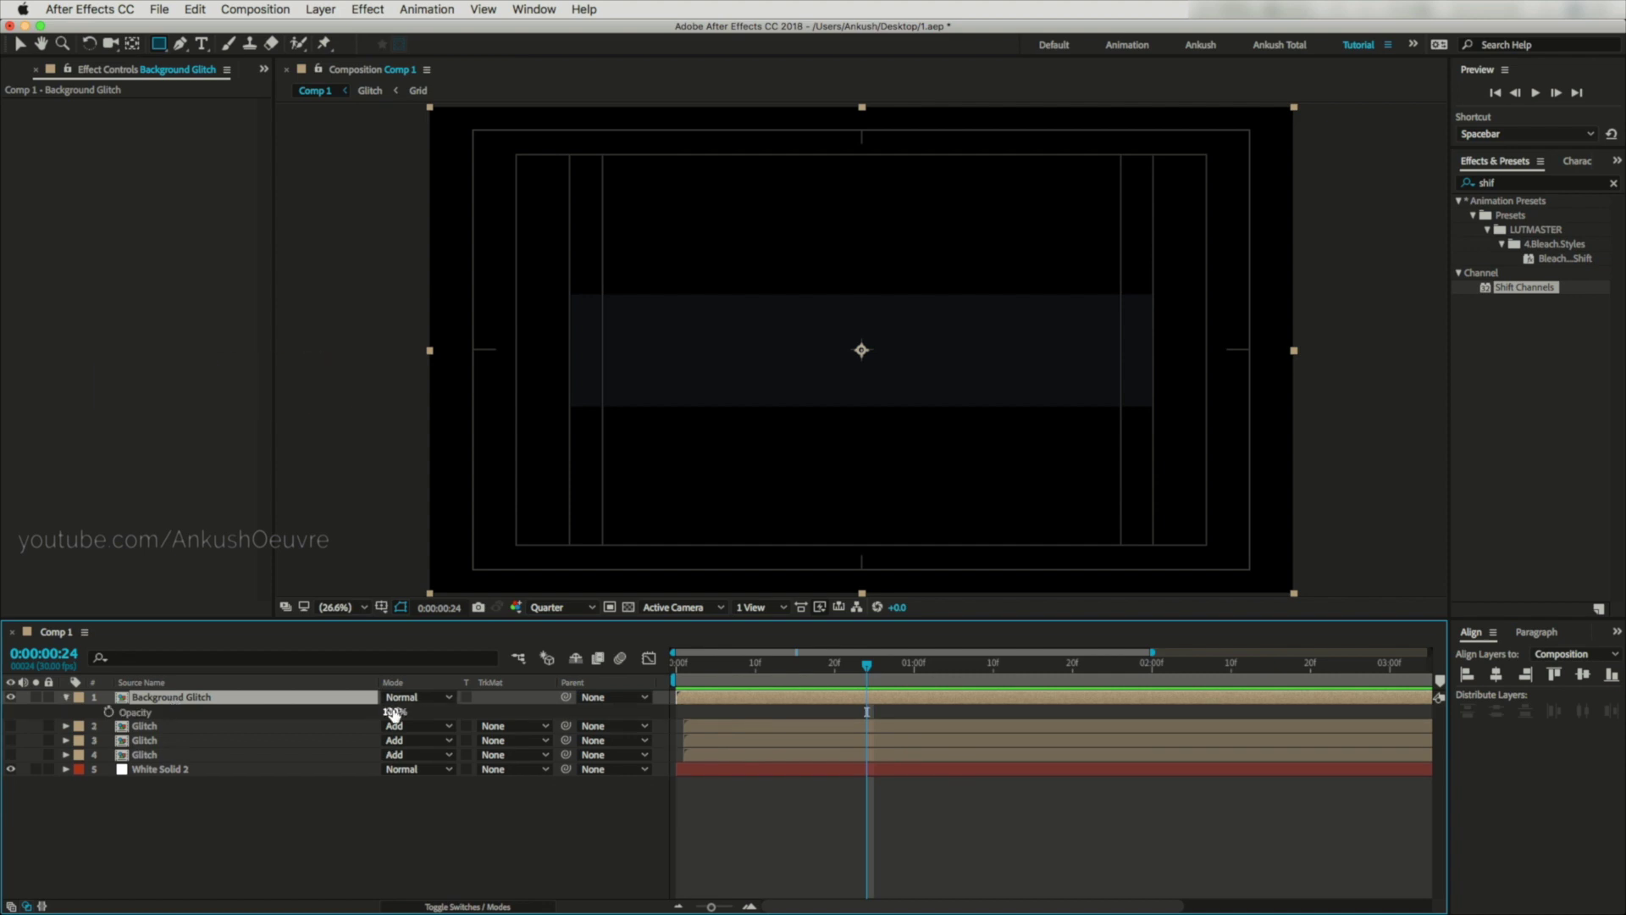
{"action": "type", "text": "50"}
{"action": "key", "text": "Return"}
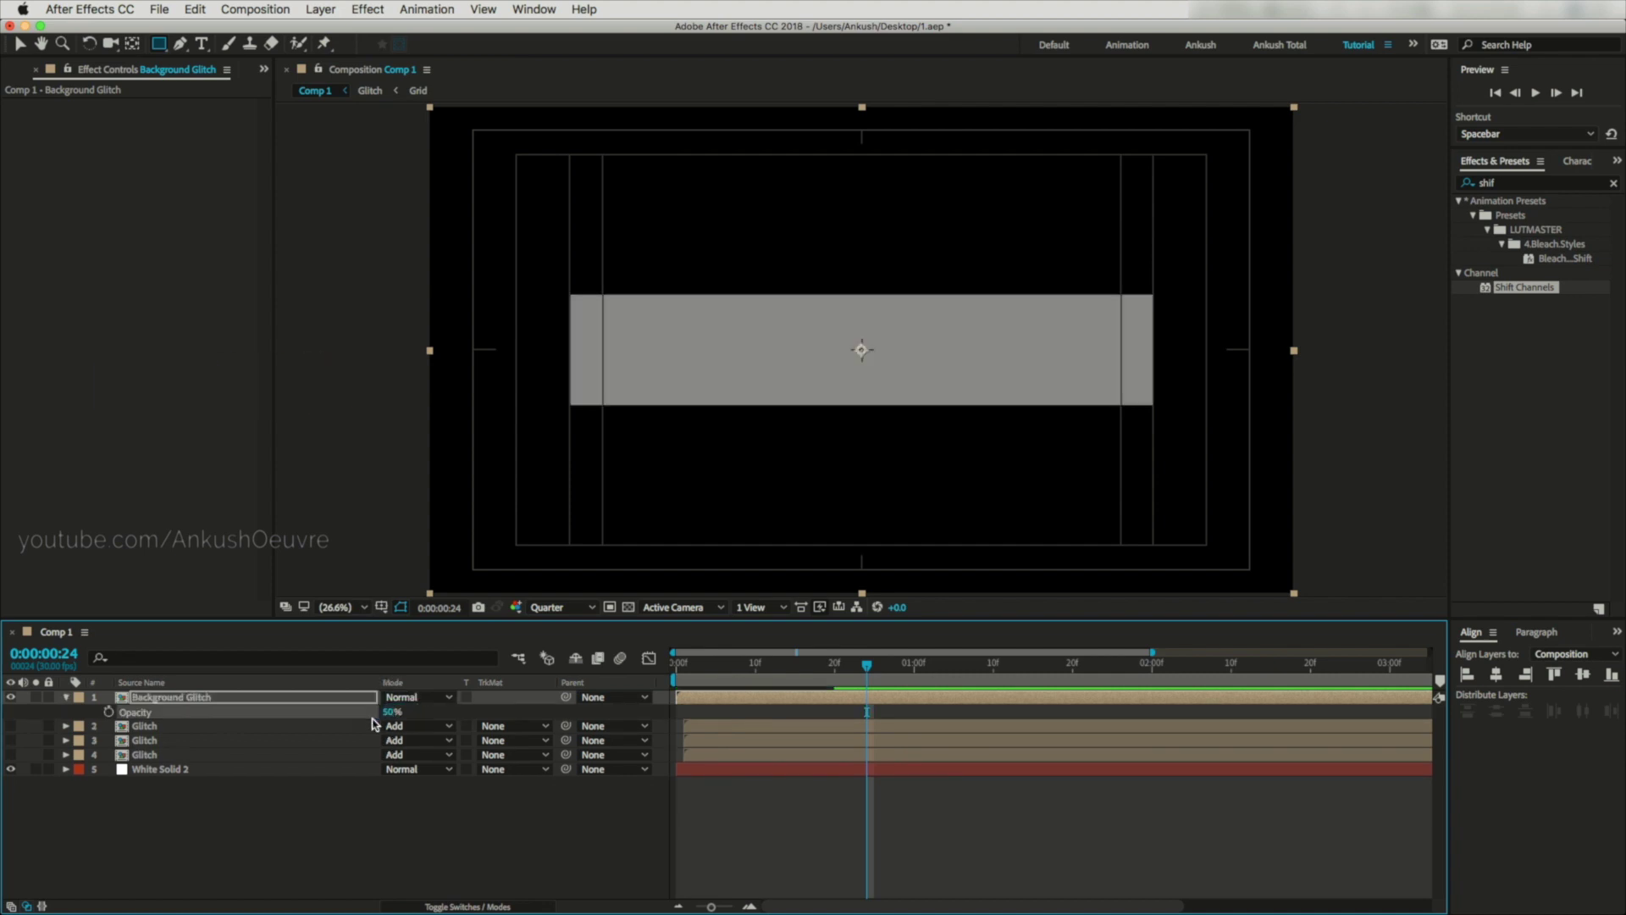
{"action": "left_click_drag", "start_coordinate": [846, 664], "coordinate": [681, 720]}
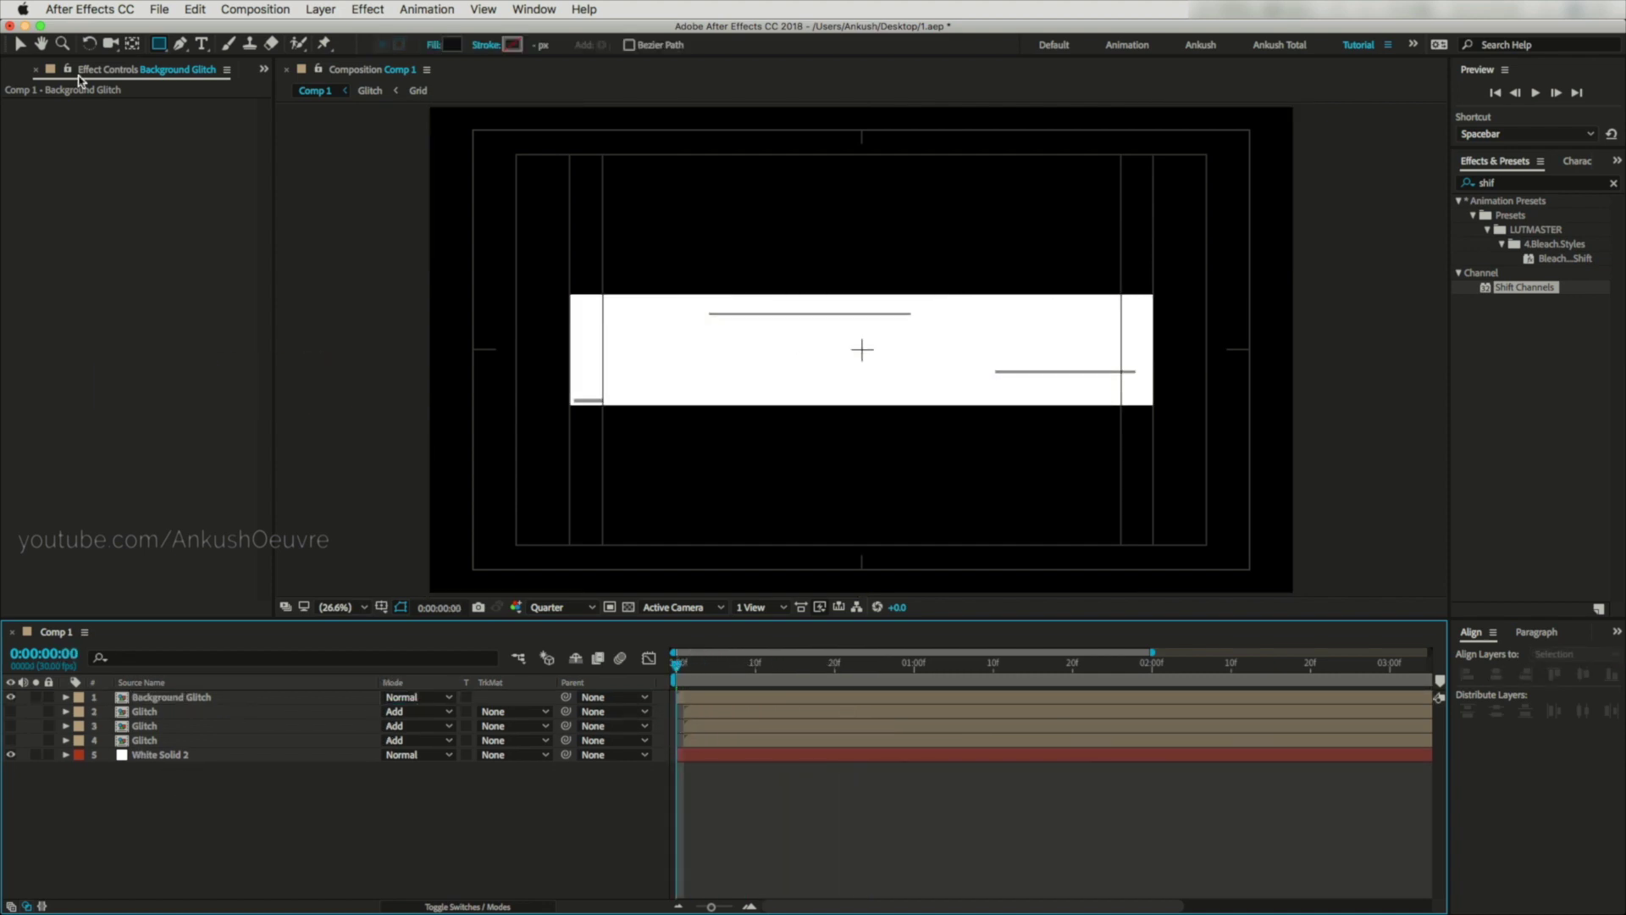
Duplicate the Background Glitch composition in the project and rename the copy Text Reveal.
{"action": "left_click", "coordinate": [23, 71]}
{"action": "left_click", "coordinate": [78, 224]}
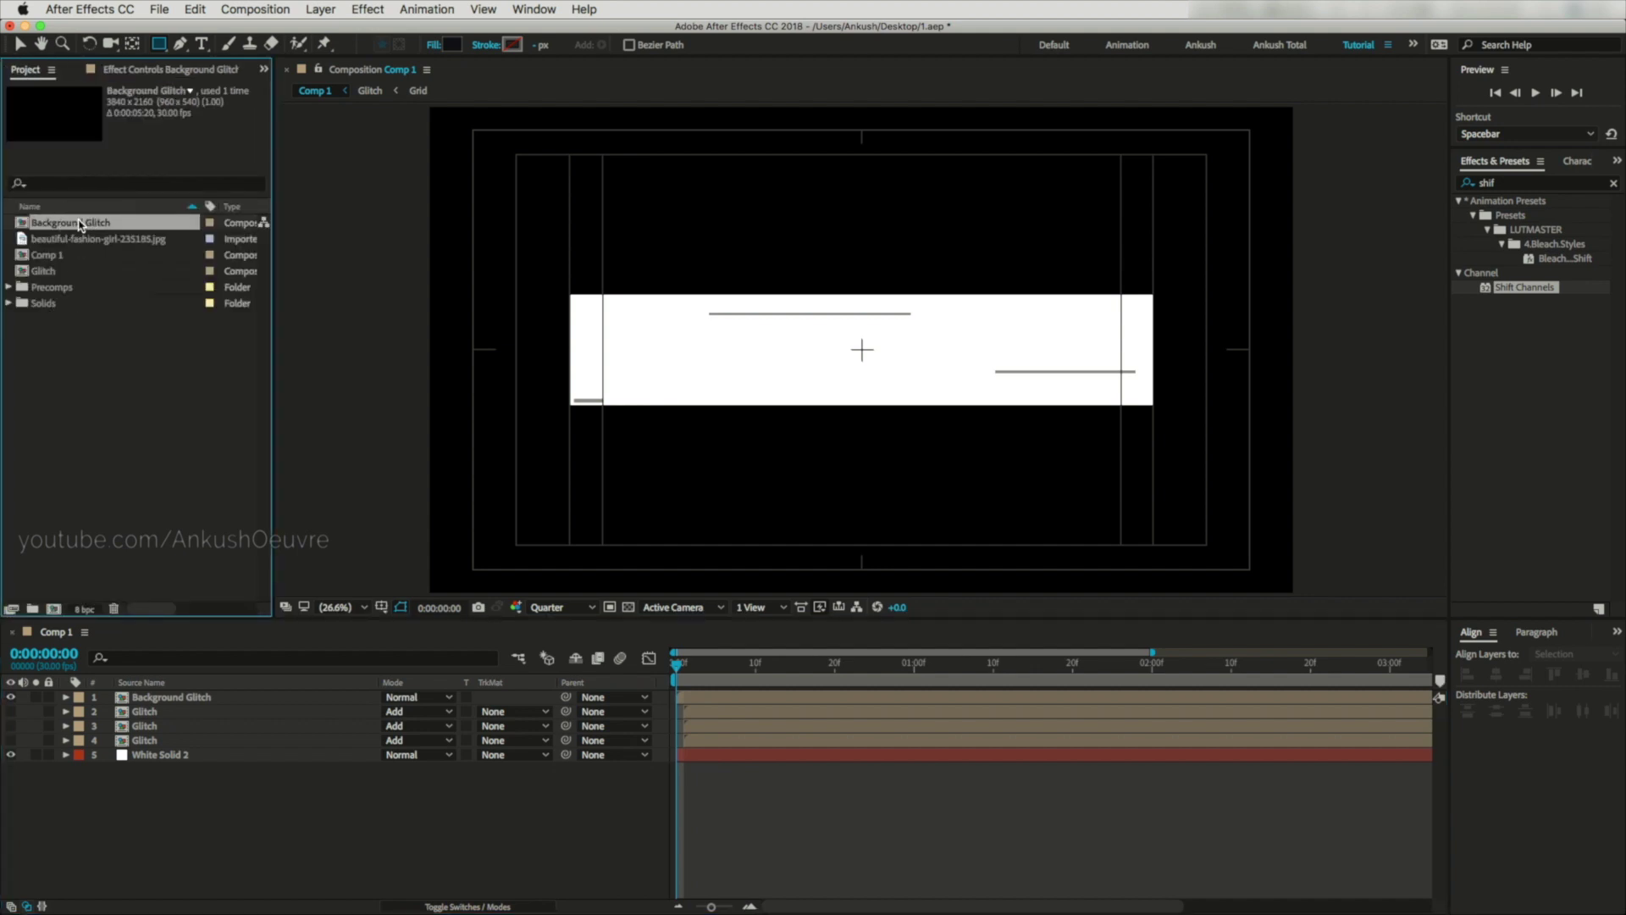
{"action": "key", "text": "super+d"}
{"action": "right_click", "coordinate": [77, 242]}
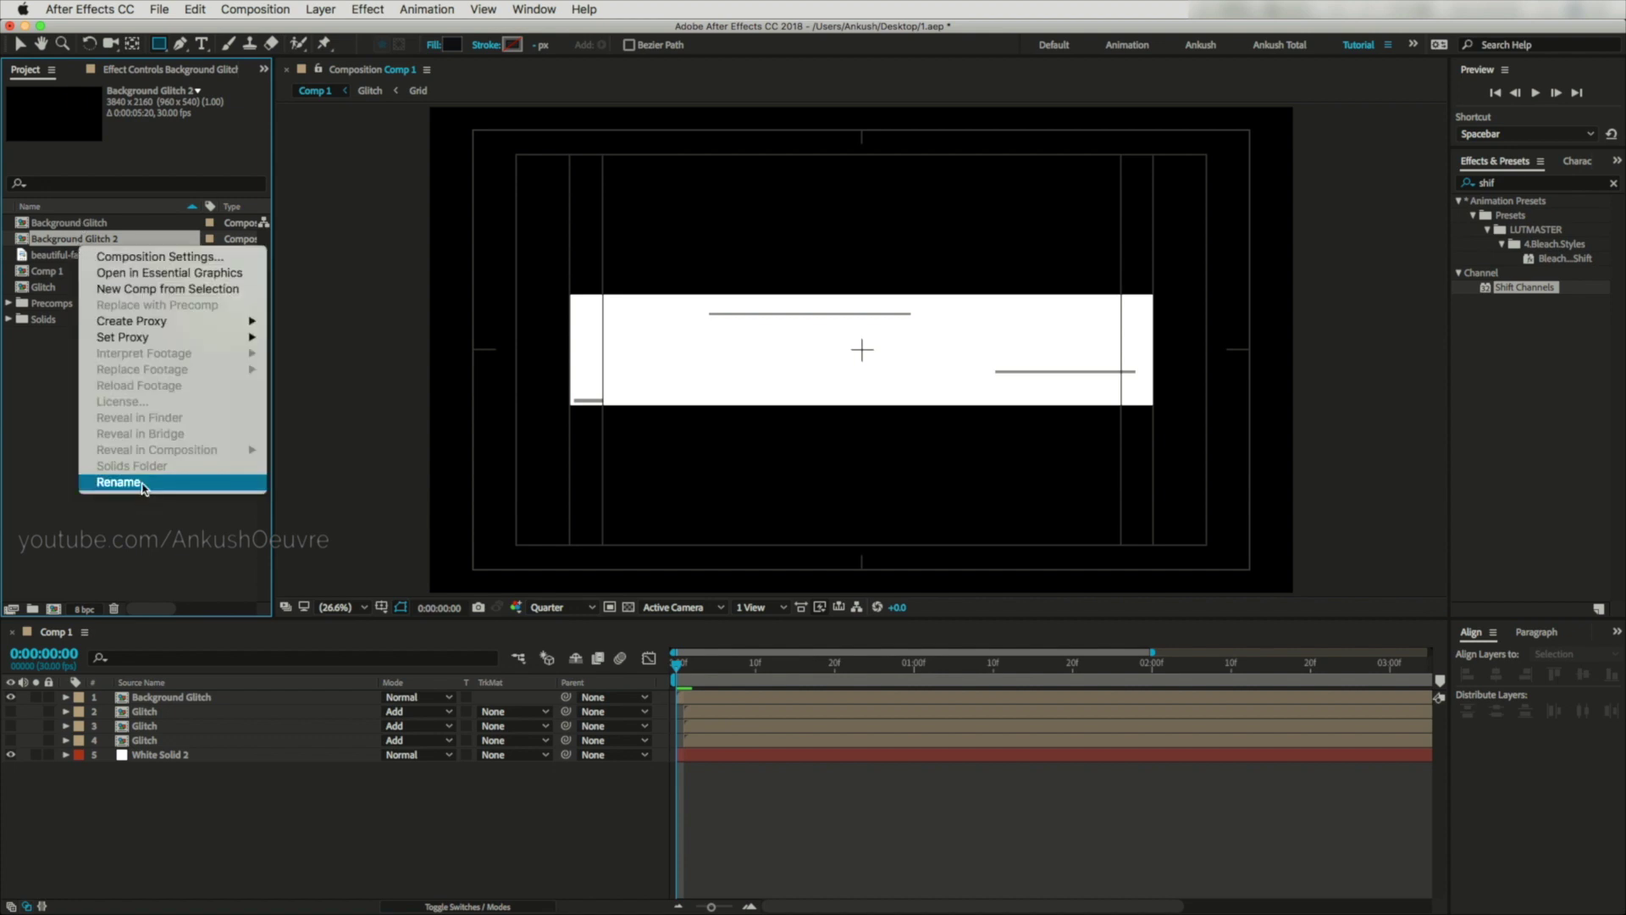
{"action": "left_click", "coordinate": [146, 486]}
{"action": "type", "text": "Text Reveal"}
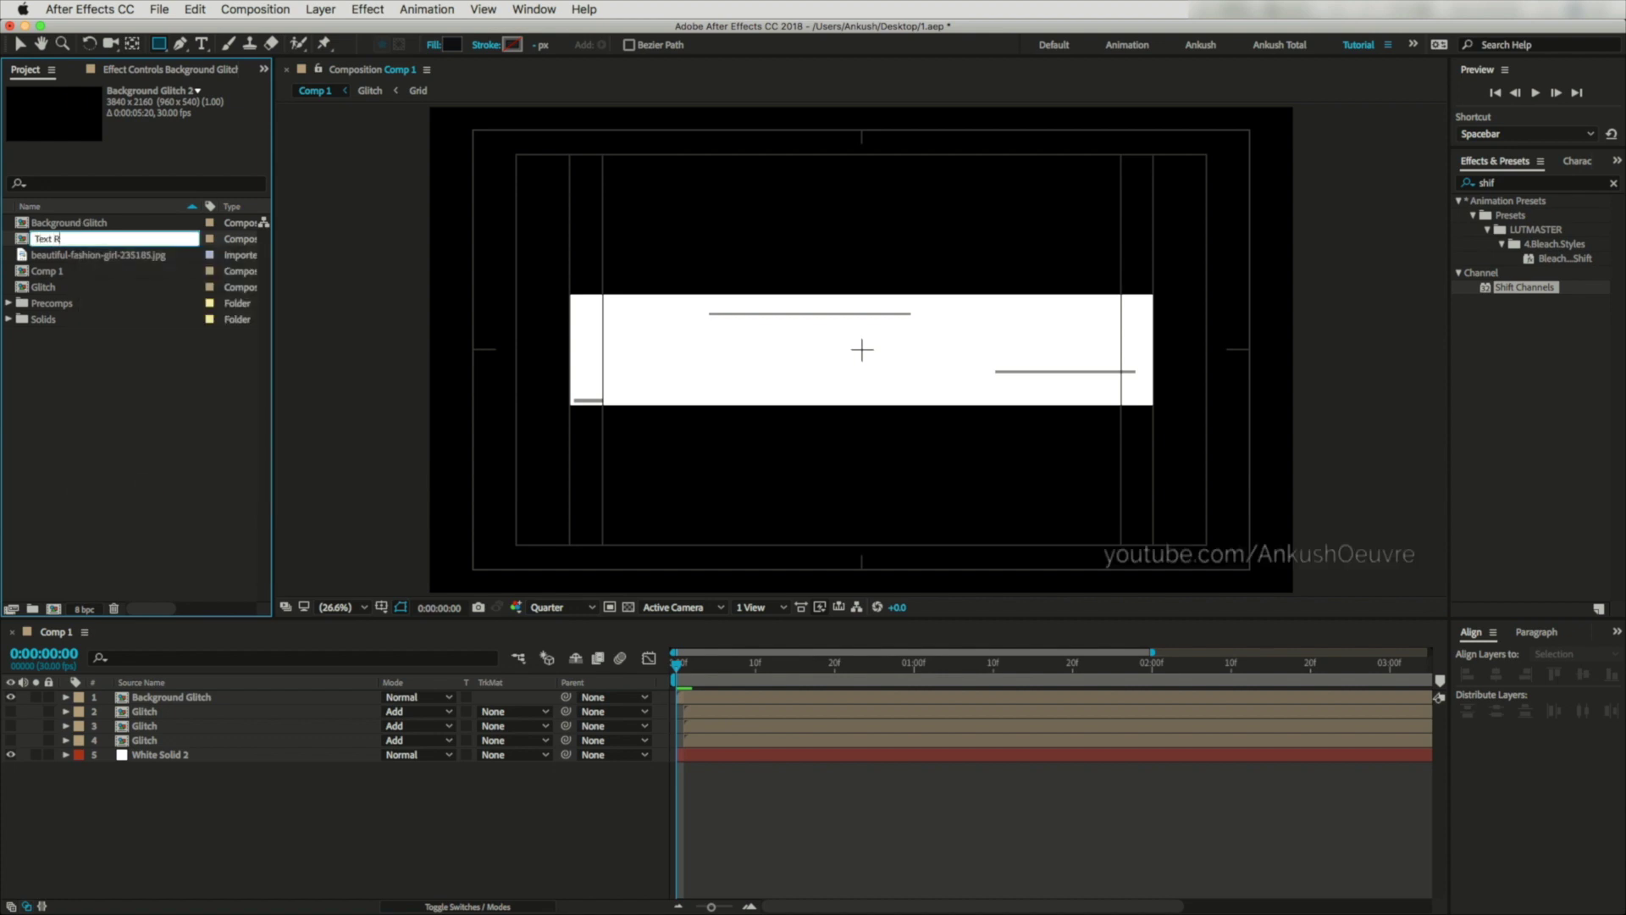
{"action": "left_click", "coordinate": [92, 386]}
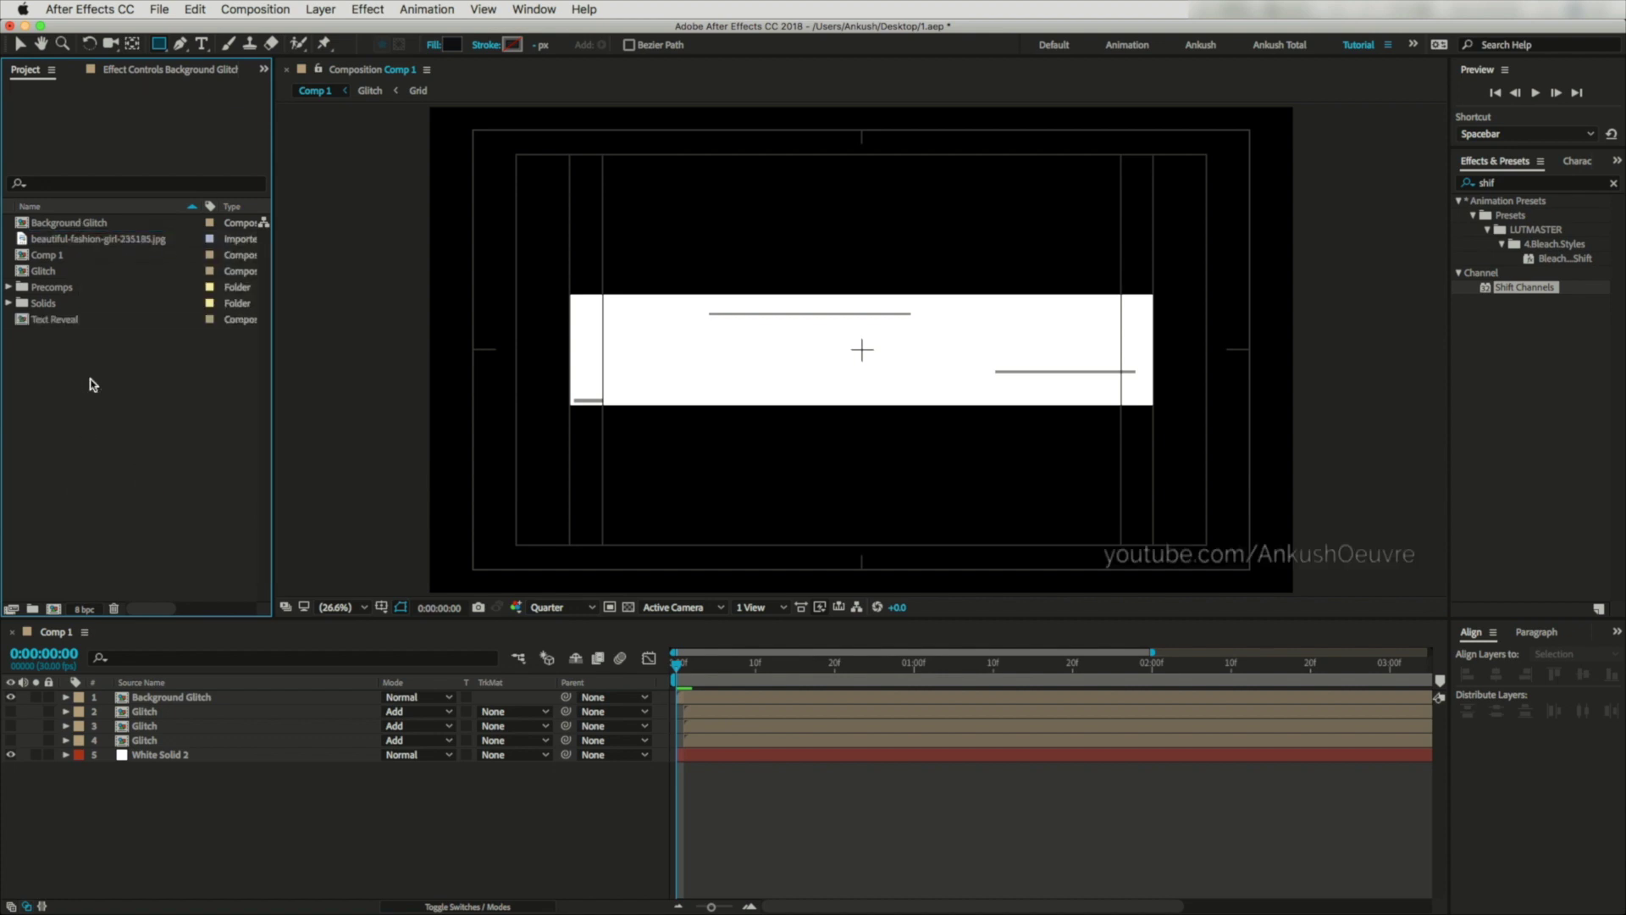
Open the Text Reveal composition and move the current time to frame 19.
{"action": "double_click", "coordinate": [53, 320]}
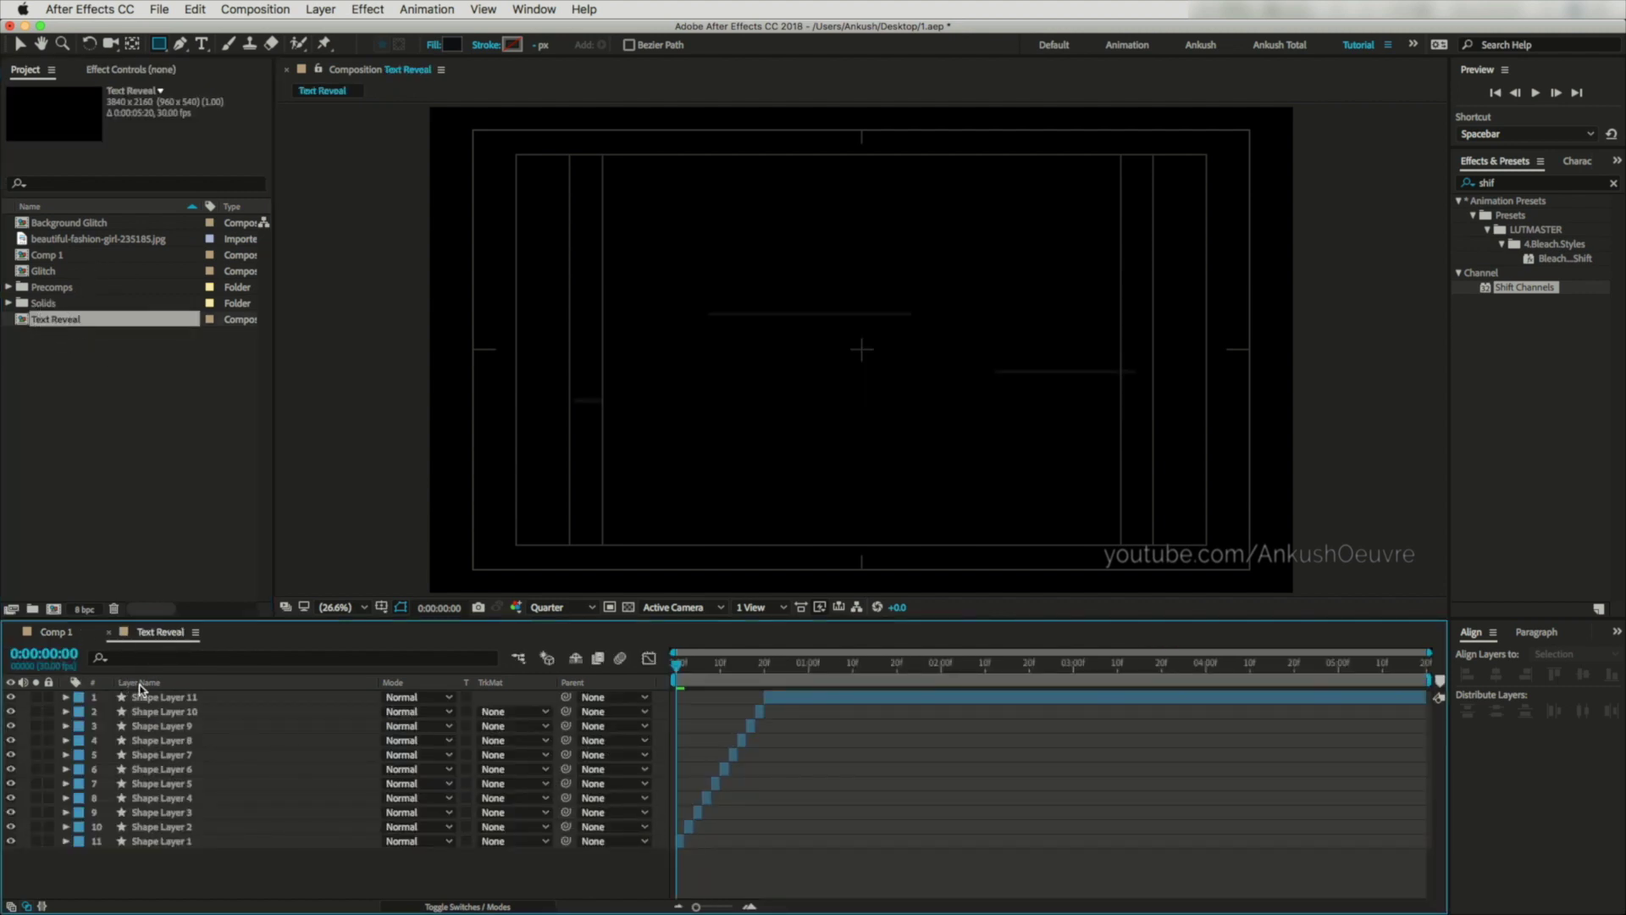
{"action": "left_click", "coordinate": [167, 698]}
{"action": "left_click_drag", "start_coordinate": [677, 669], "coordinate": [758, 682]}
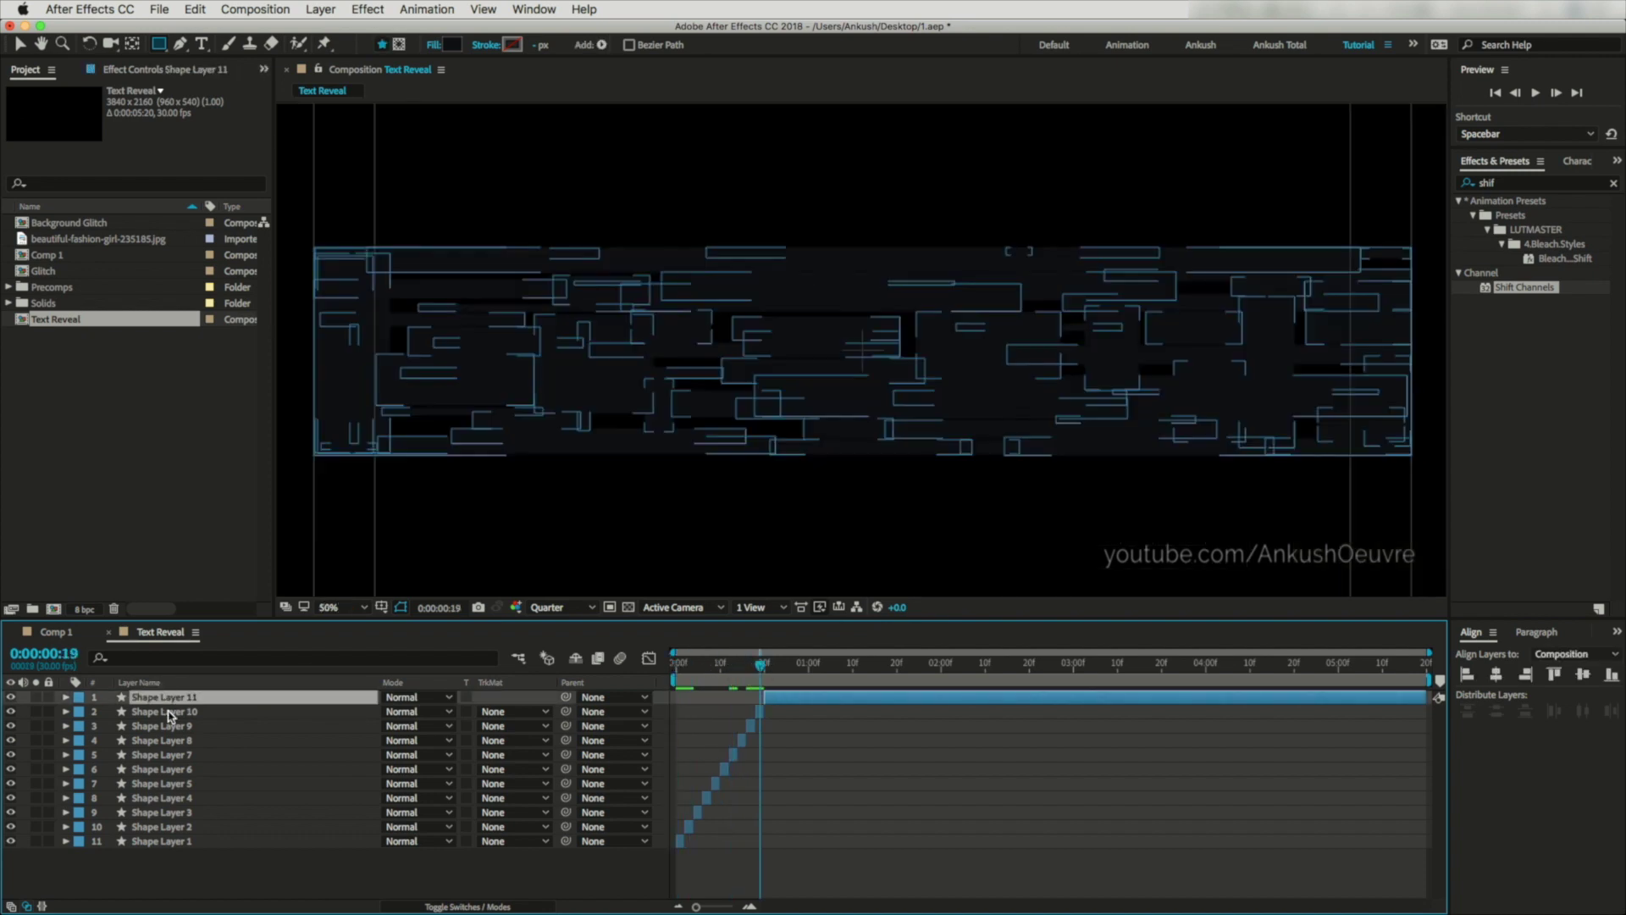
Delete Rectangle 58, Rectangle 54 and Rectangle 51 from the contents of Shape Layer 10.
{"action": "left_click", "coordinate": [170, 713]}
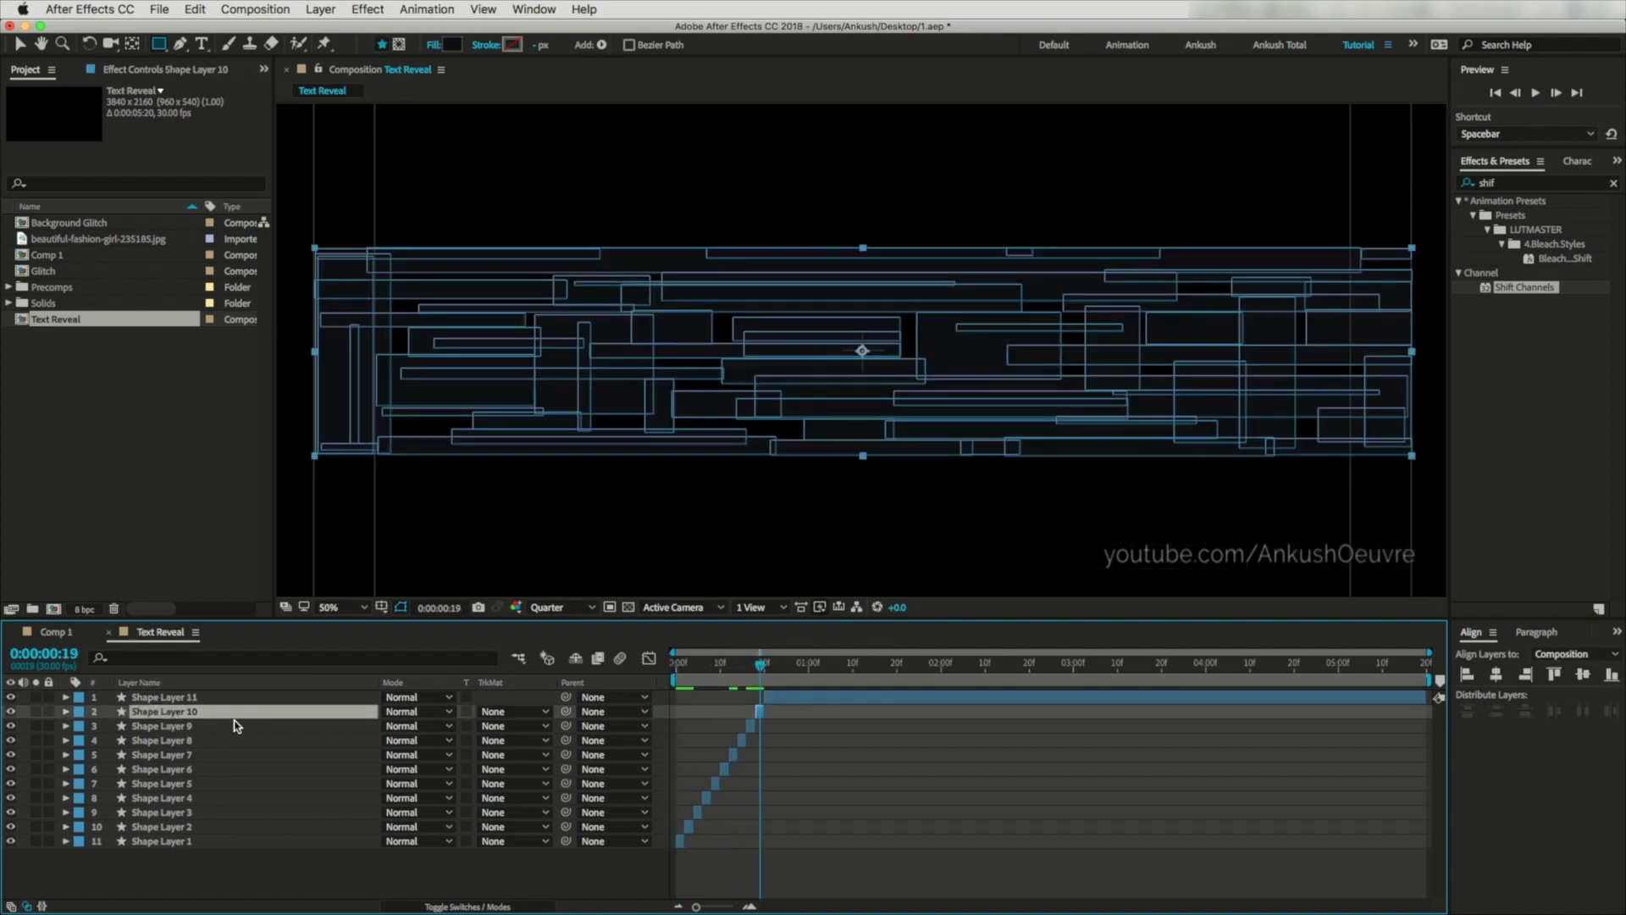
{"action": "left_click", "coordinate": [65, 713]}
{"action": "left_click", "coordinate": [80, 726]}
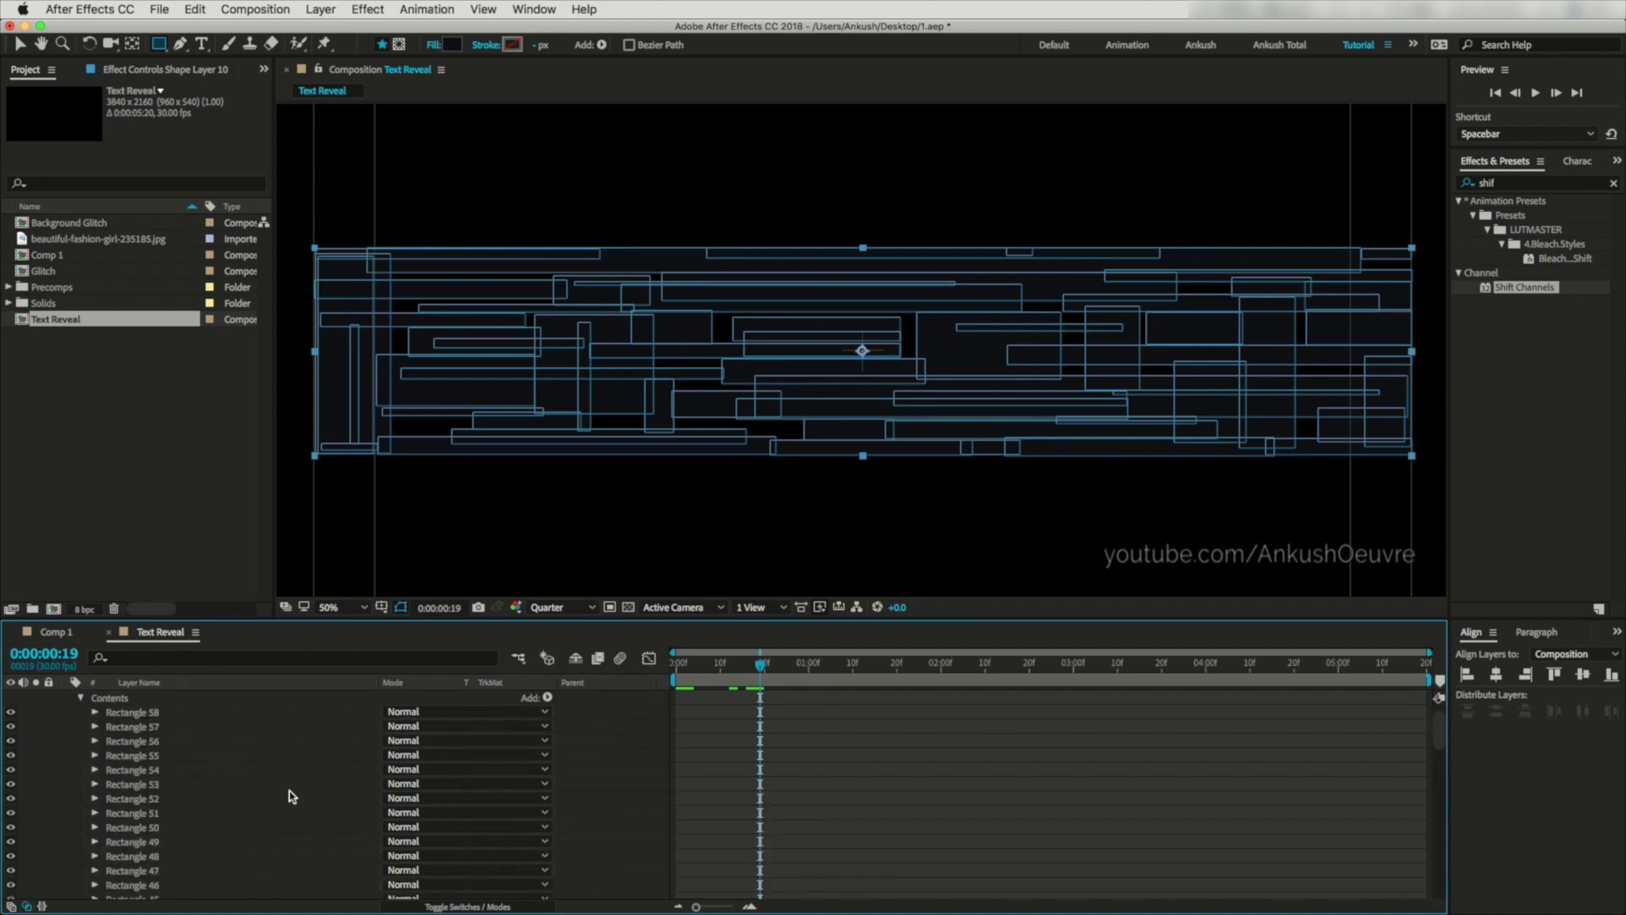
{"action": "scroll", "coordinate": [309, 802], "scroll_direction": "down", "scroll_amount": 5}
{"action": "scroll", "coordinate": [308, 802], "scroll_direction": "up", "scroll_amount": 5}
{"action": "left_click", "coordinate": [151, 712]}
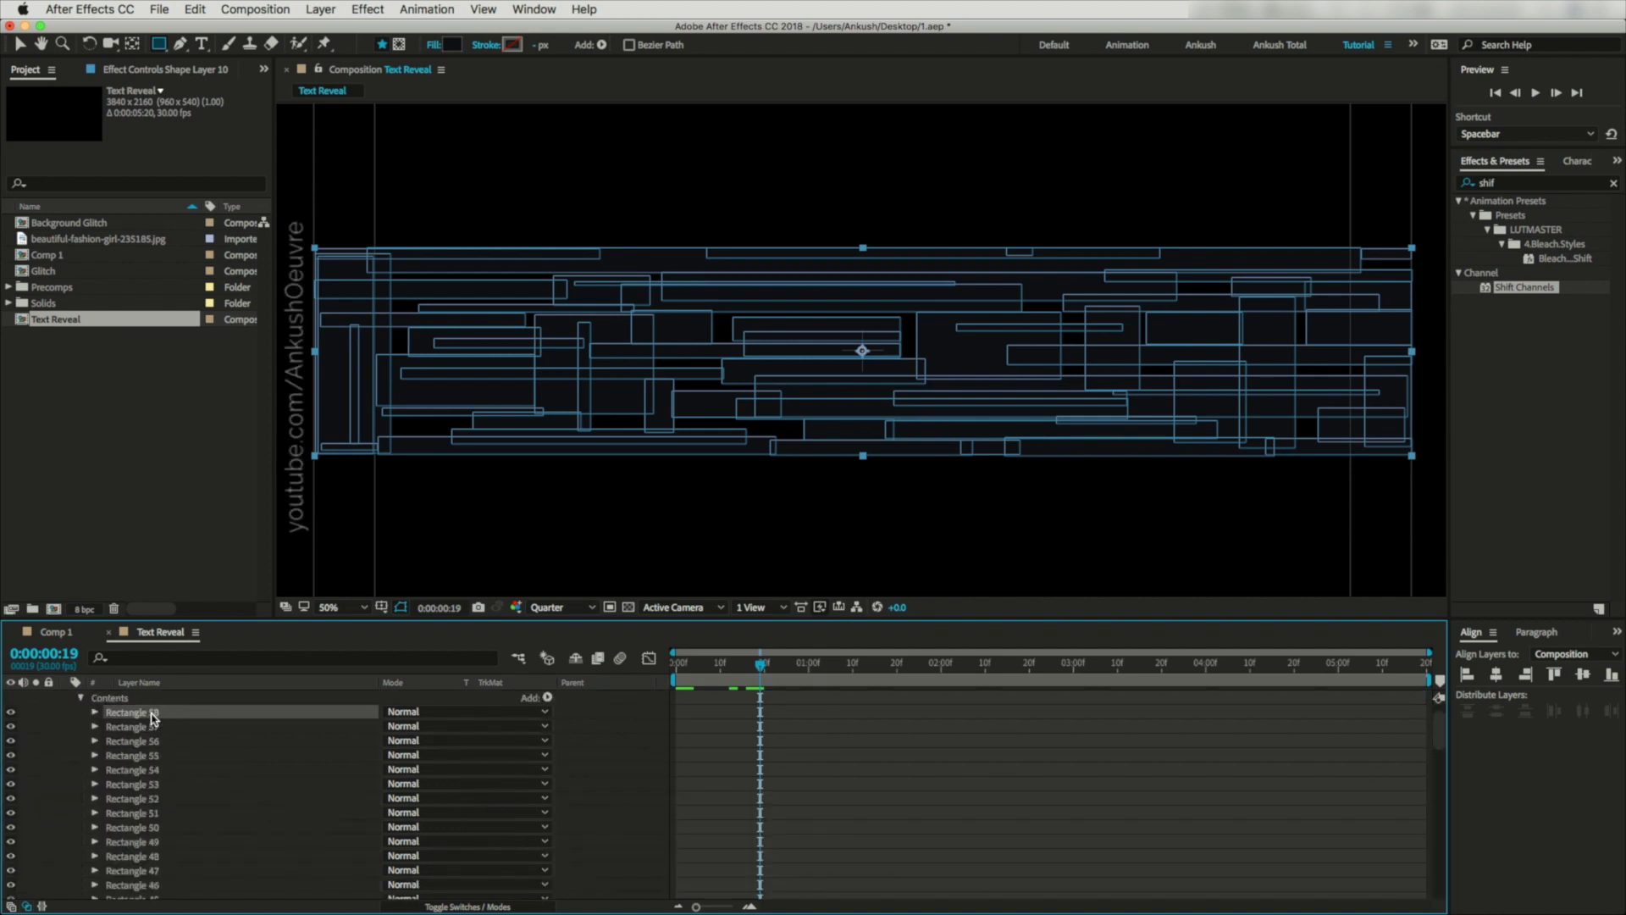
{"action": "left_click", "coordinate": [144, 770], "text": "super"}
{"action": "left_click", "coordinate": [149, 813], "text": "super"}
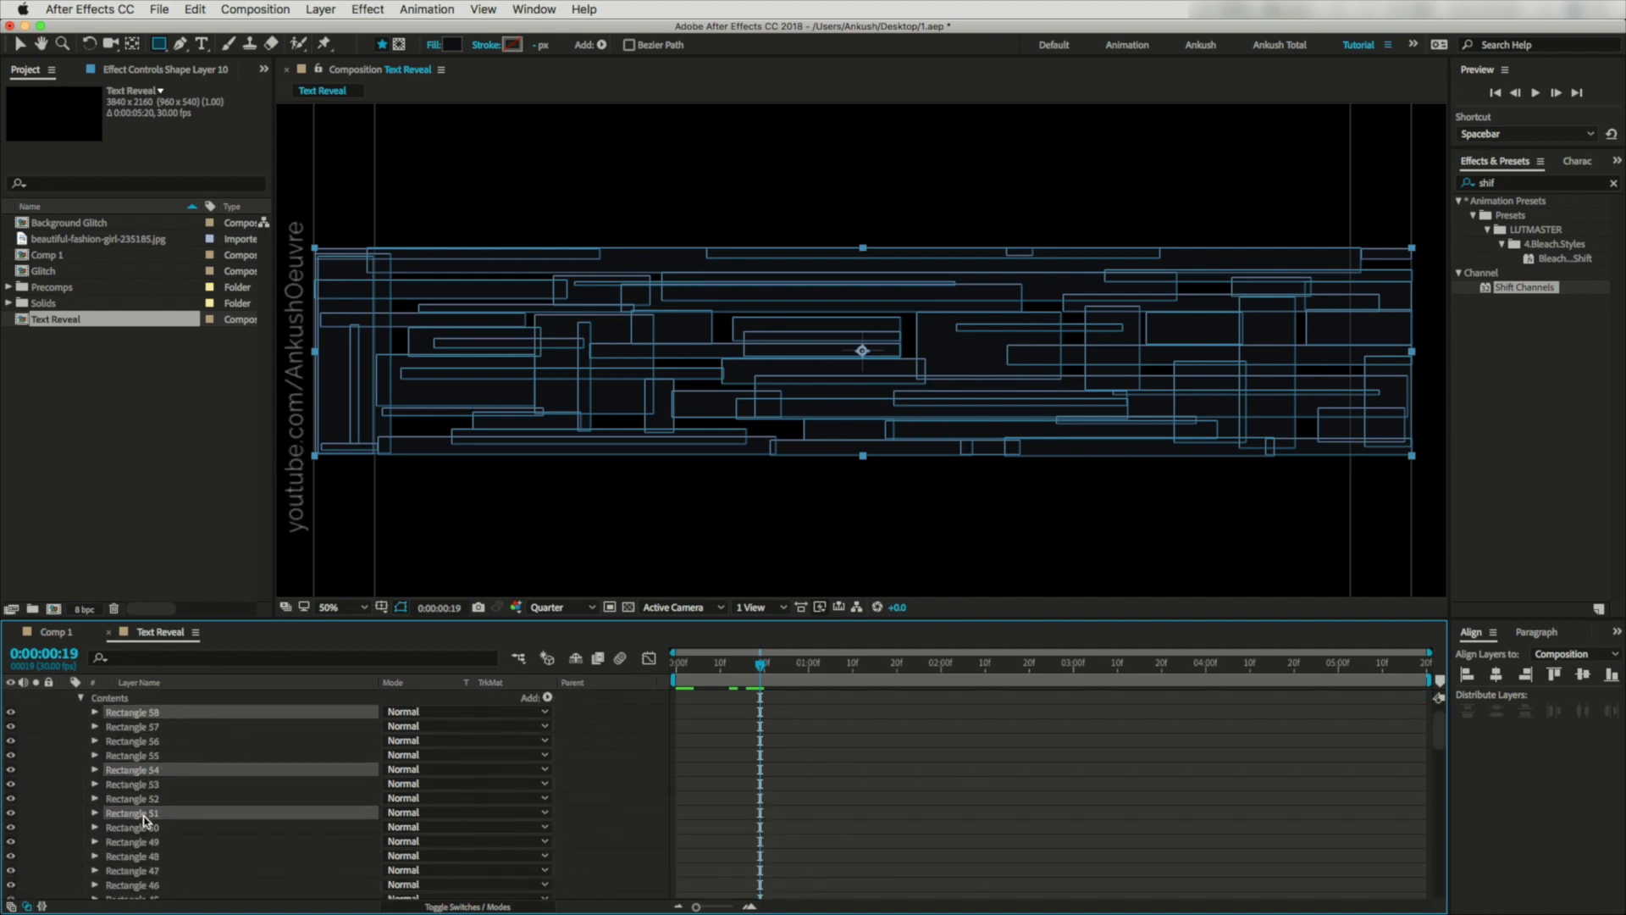
{"action": "key", "text": "Delete"}
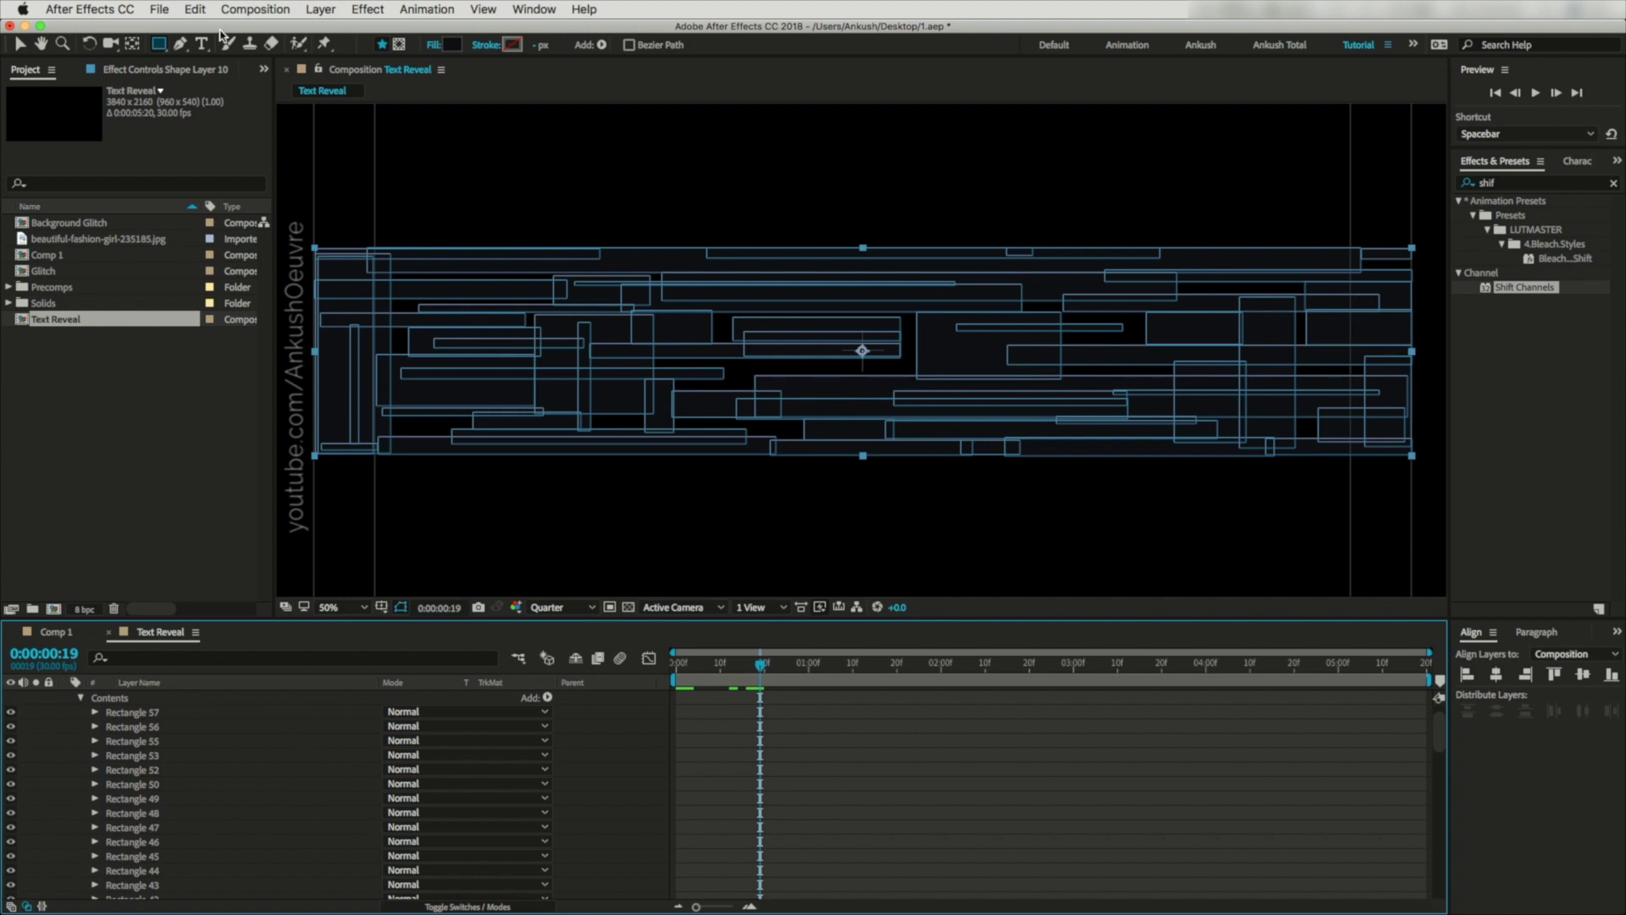
Draw two tall rectangles on Shape Layer 10, one over the band's left end and a larger one over its right half.
{"action": "left_click_drag", "start_coordinate": [311, 227], "coordinate": [478, 476]}
{"action": "left_click_drag", "start_coordinate": [912, 184], "coordinate": [1341, 494]}
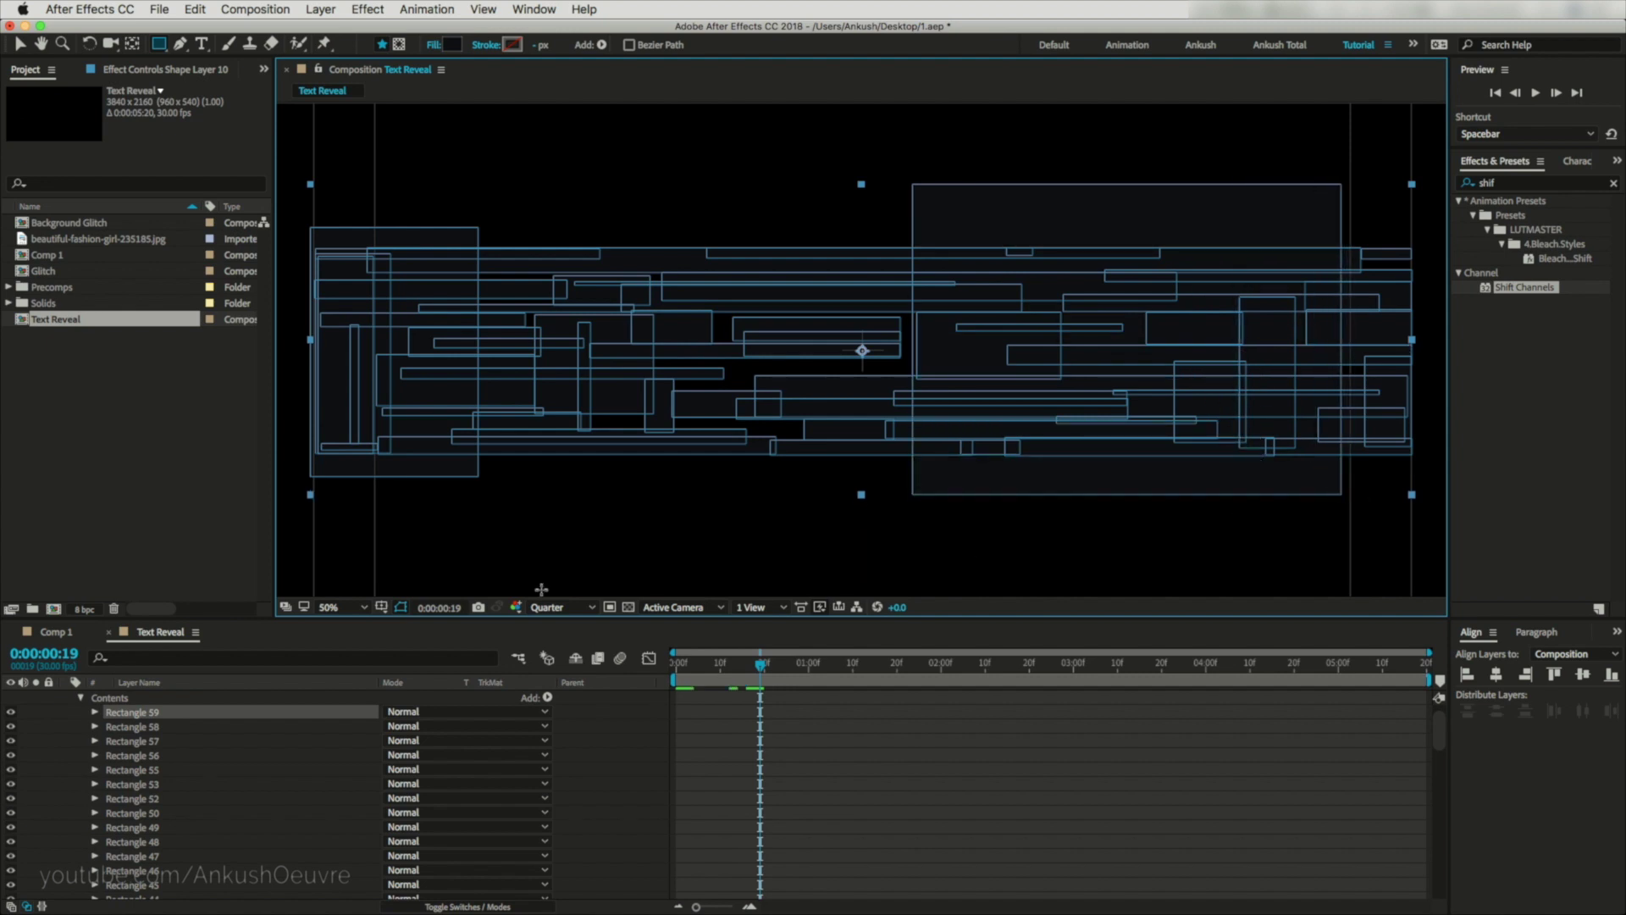
{"action": "scroll", "coordinate": [85, 724], "scroll_direction": "up", "scroll_amount": 2}
{"action": "left_click", "coordinate": [65, 711]}
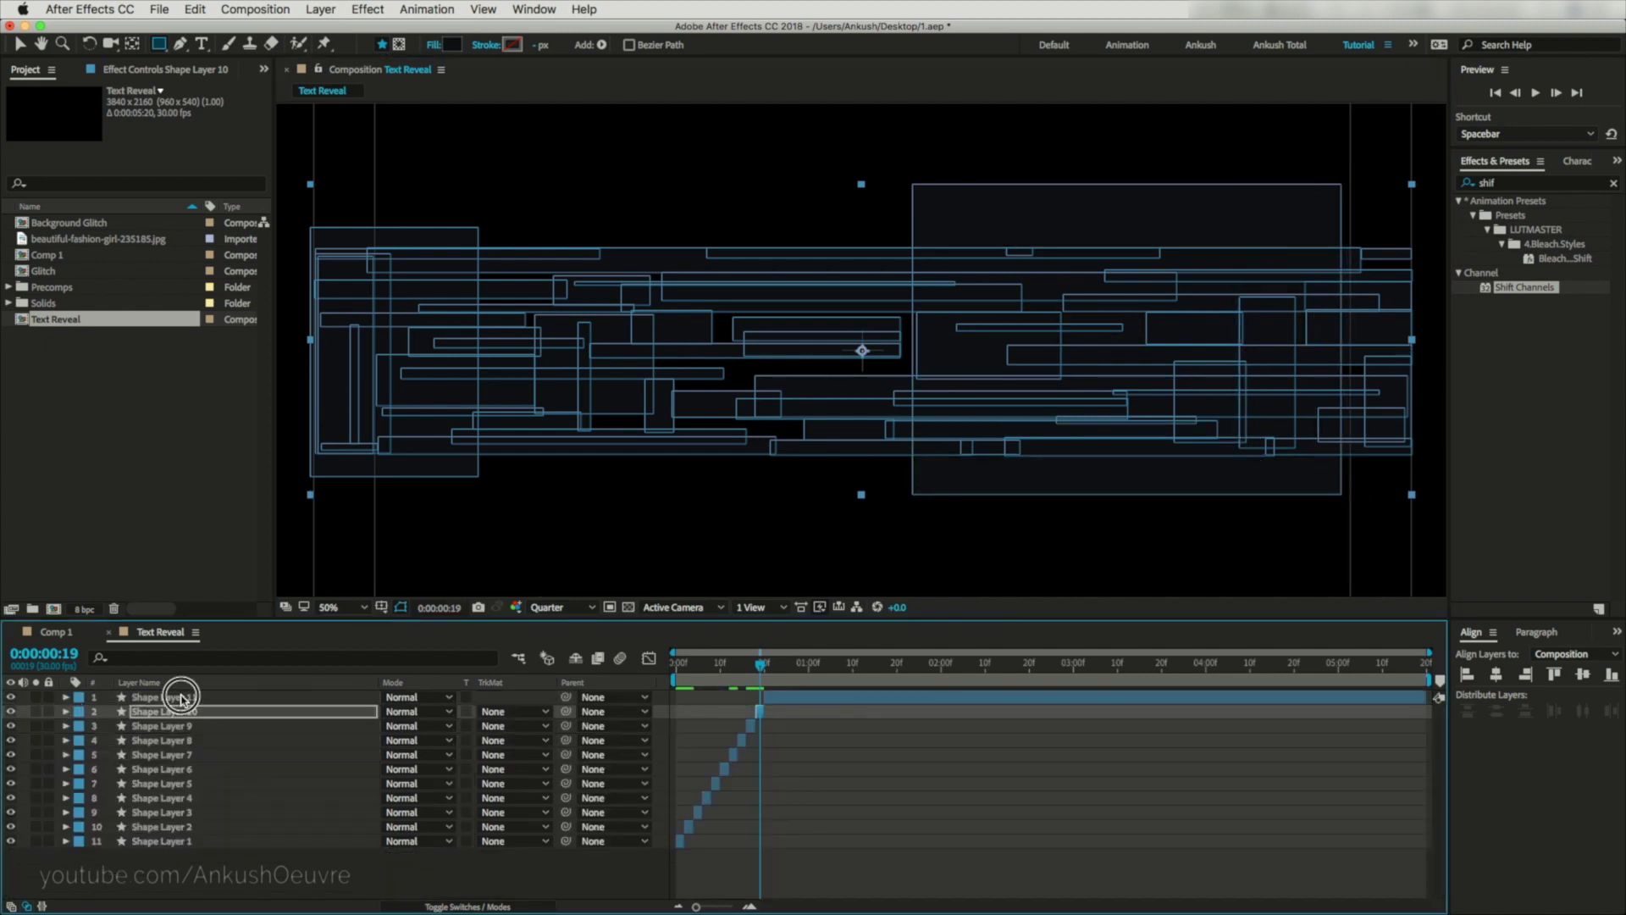
{"action": "left_click", "coordinate": [165, 697]}
{"action": "left_click", "coordinate": [65, 697]}
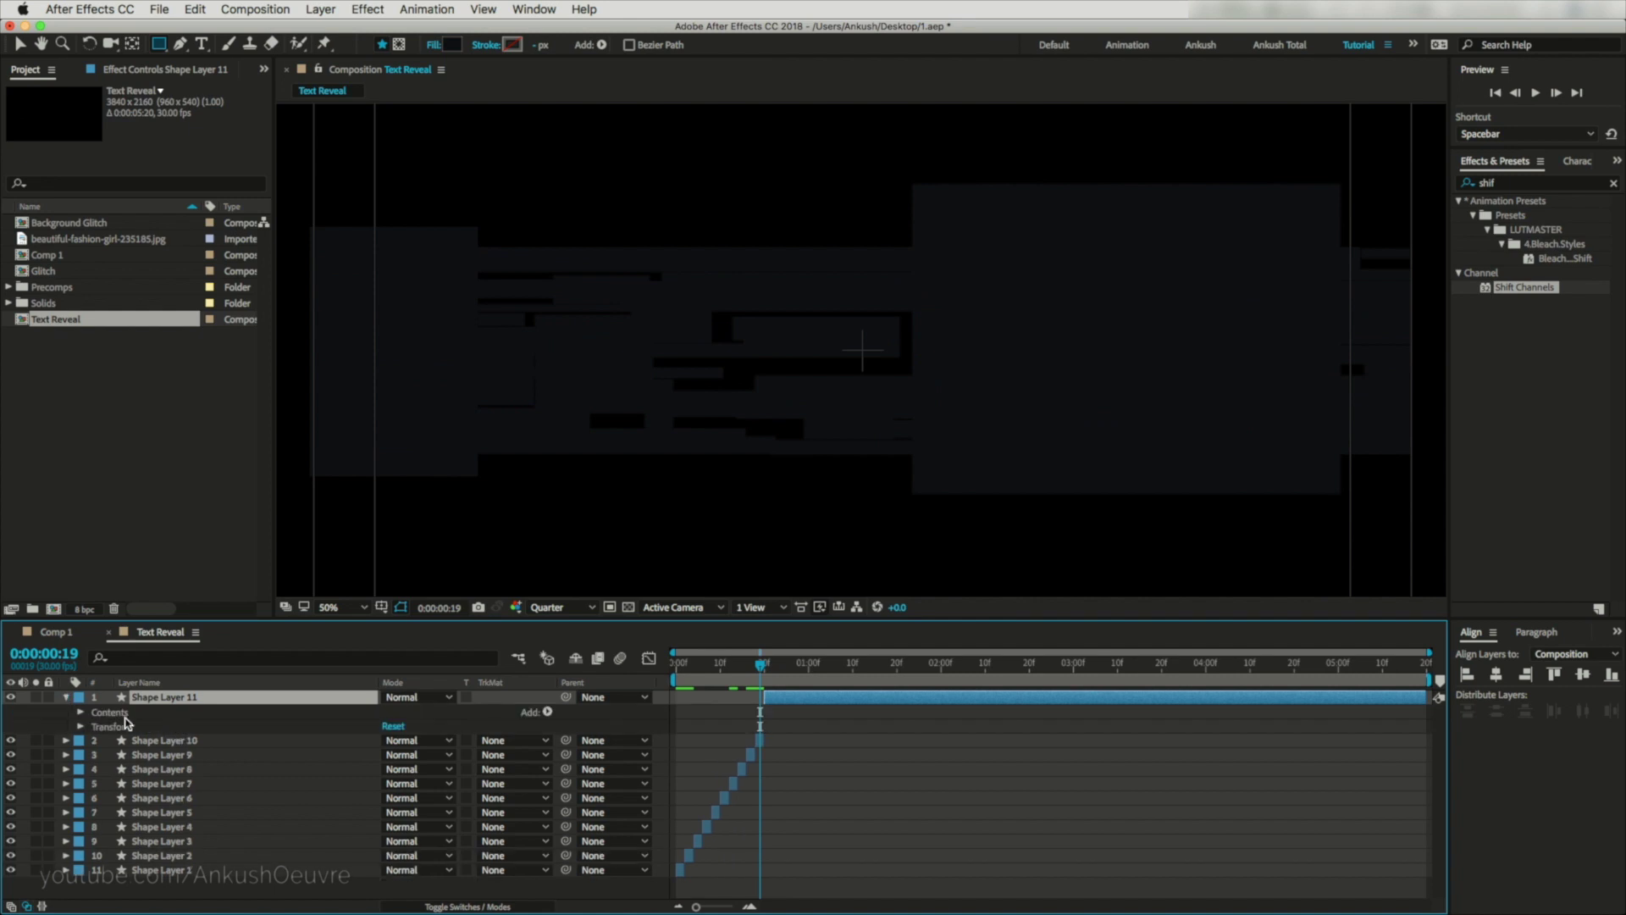
{"action": "left_click", "coordinate": [81, 713]}
{"action": "left_click", "coordinate": [146, 713]}
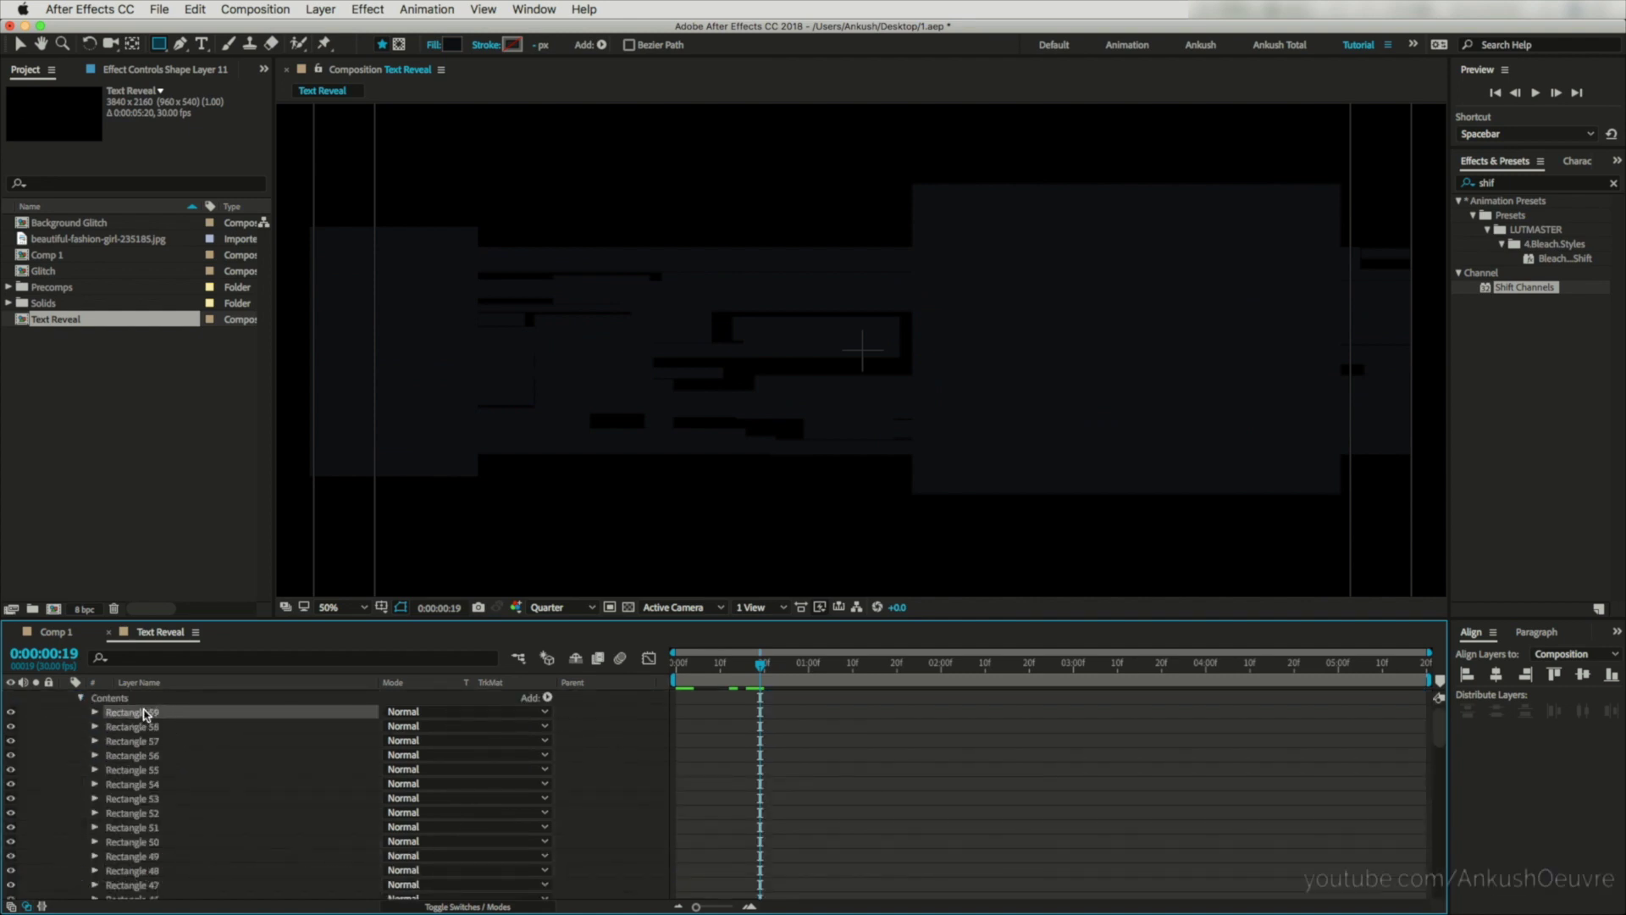
{"action": "key", "text": "Delete"}
{"action": "key", "text": "comma"}
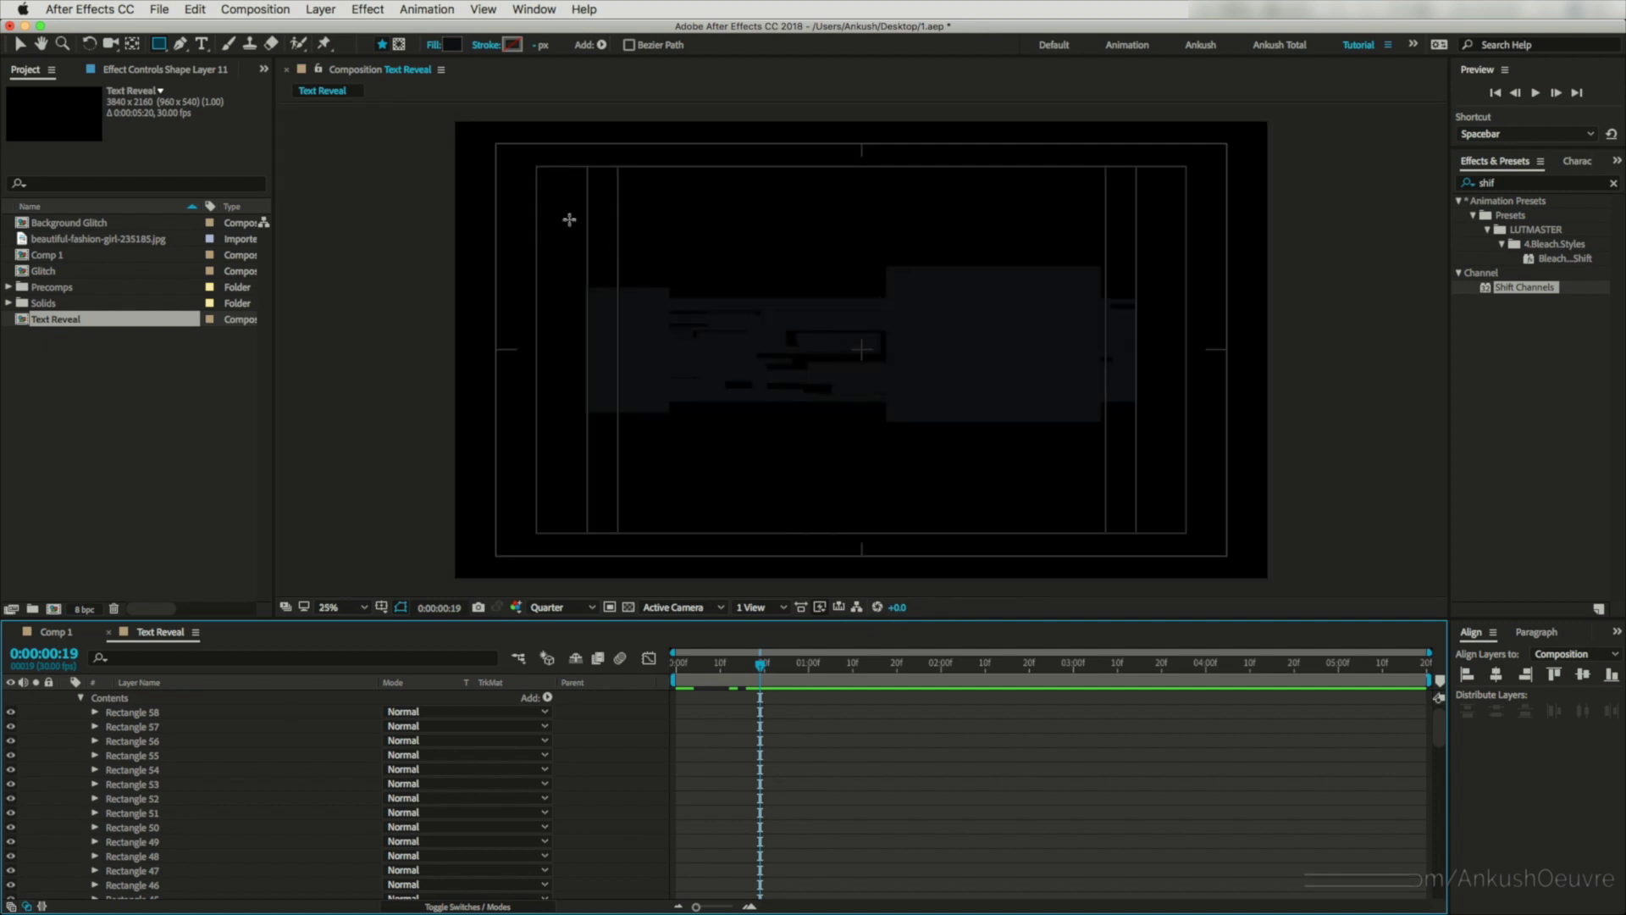
{"action": "key", "text": "super+z"}
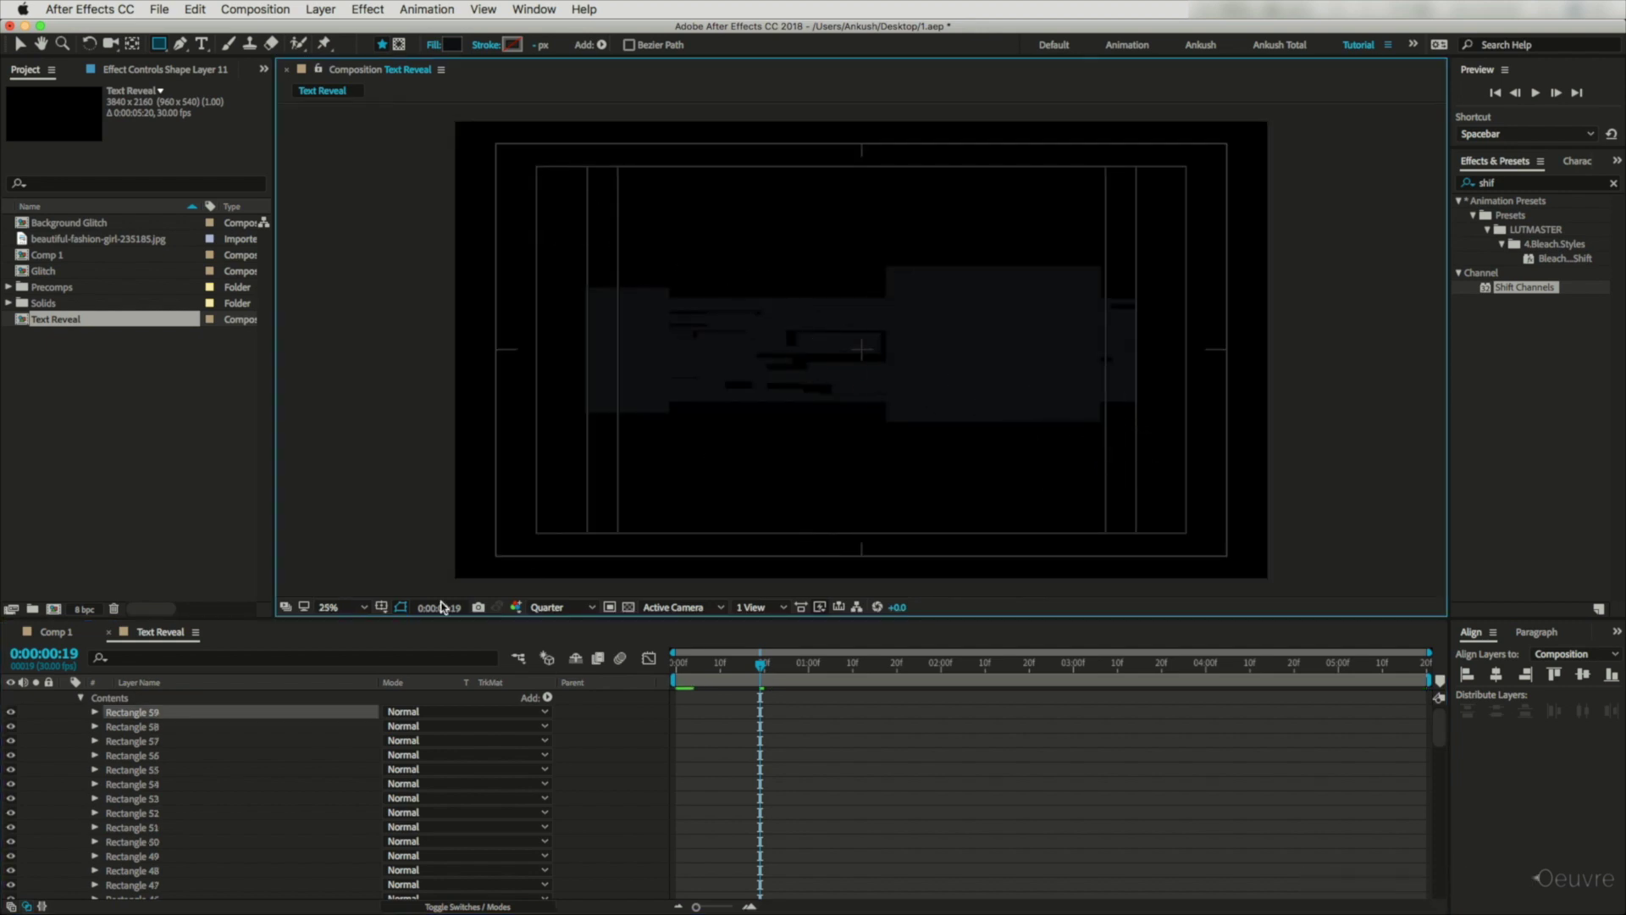
Draw one large rectangle on Shape Layer 11 that covers the whole glitch band, and move to frame 27.
{"action": "scroll", "coordinate": [190, 718], "scroll_direction": "up", "scroll_amount": 1}
{"action": "left_click", "coordinate": [159, 698]}
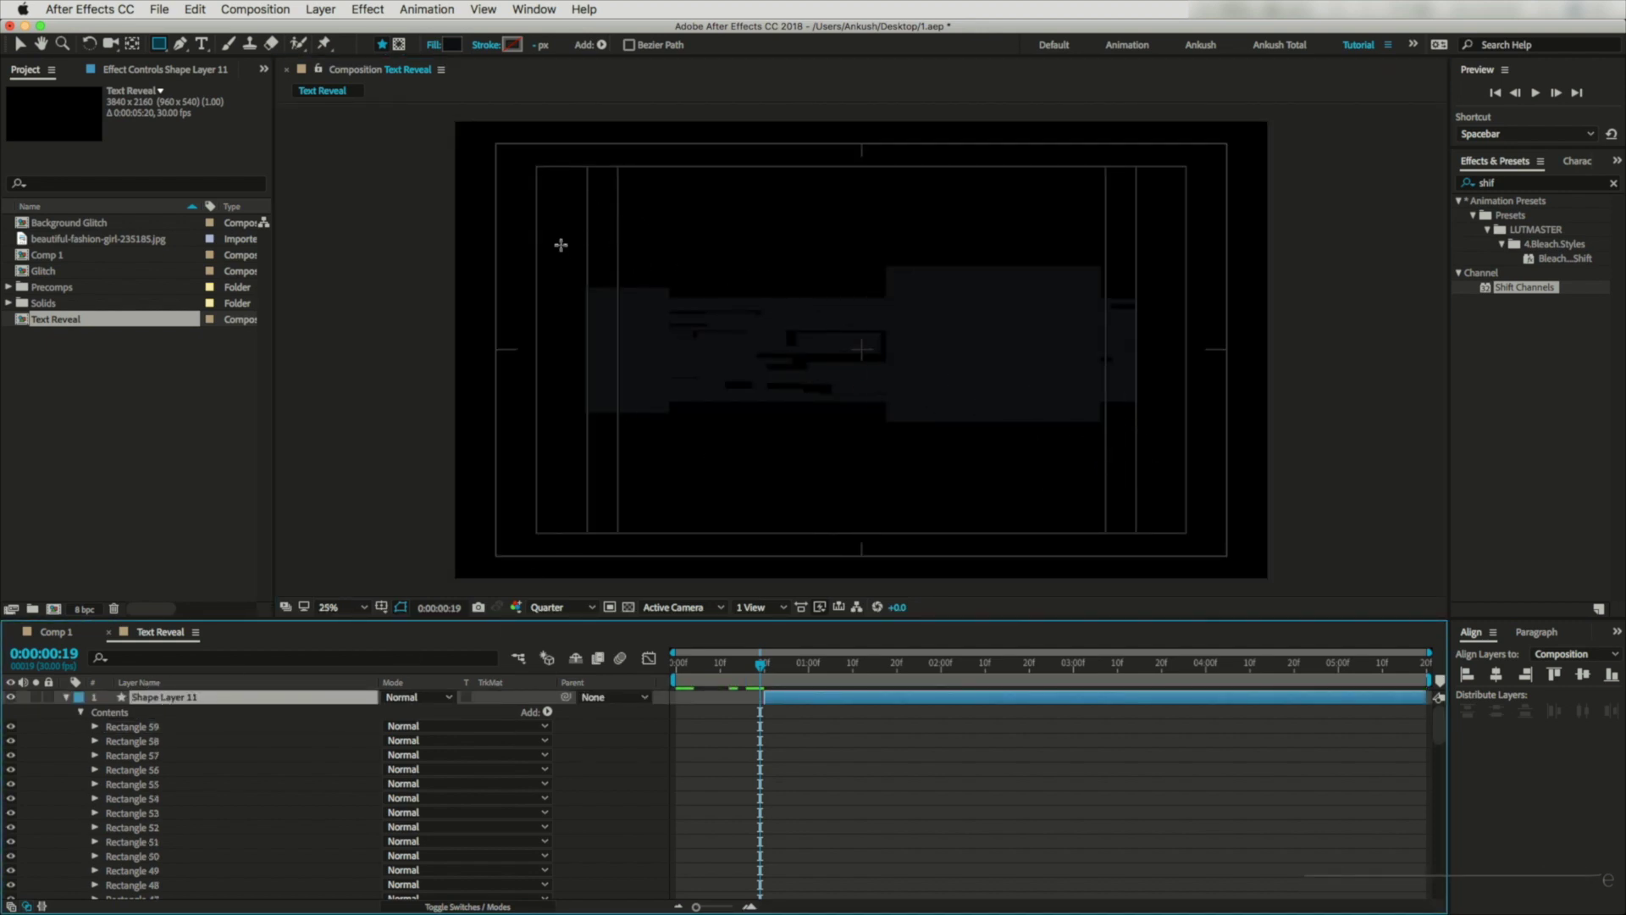
{"action": "left_click_drag", "start_coordinate": [564, 219], "coordinate": [853, 389]}
{"action": "left_click", "coordinate": [794, 677]}
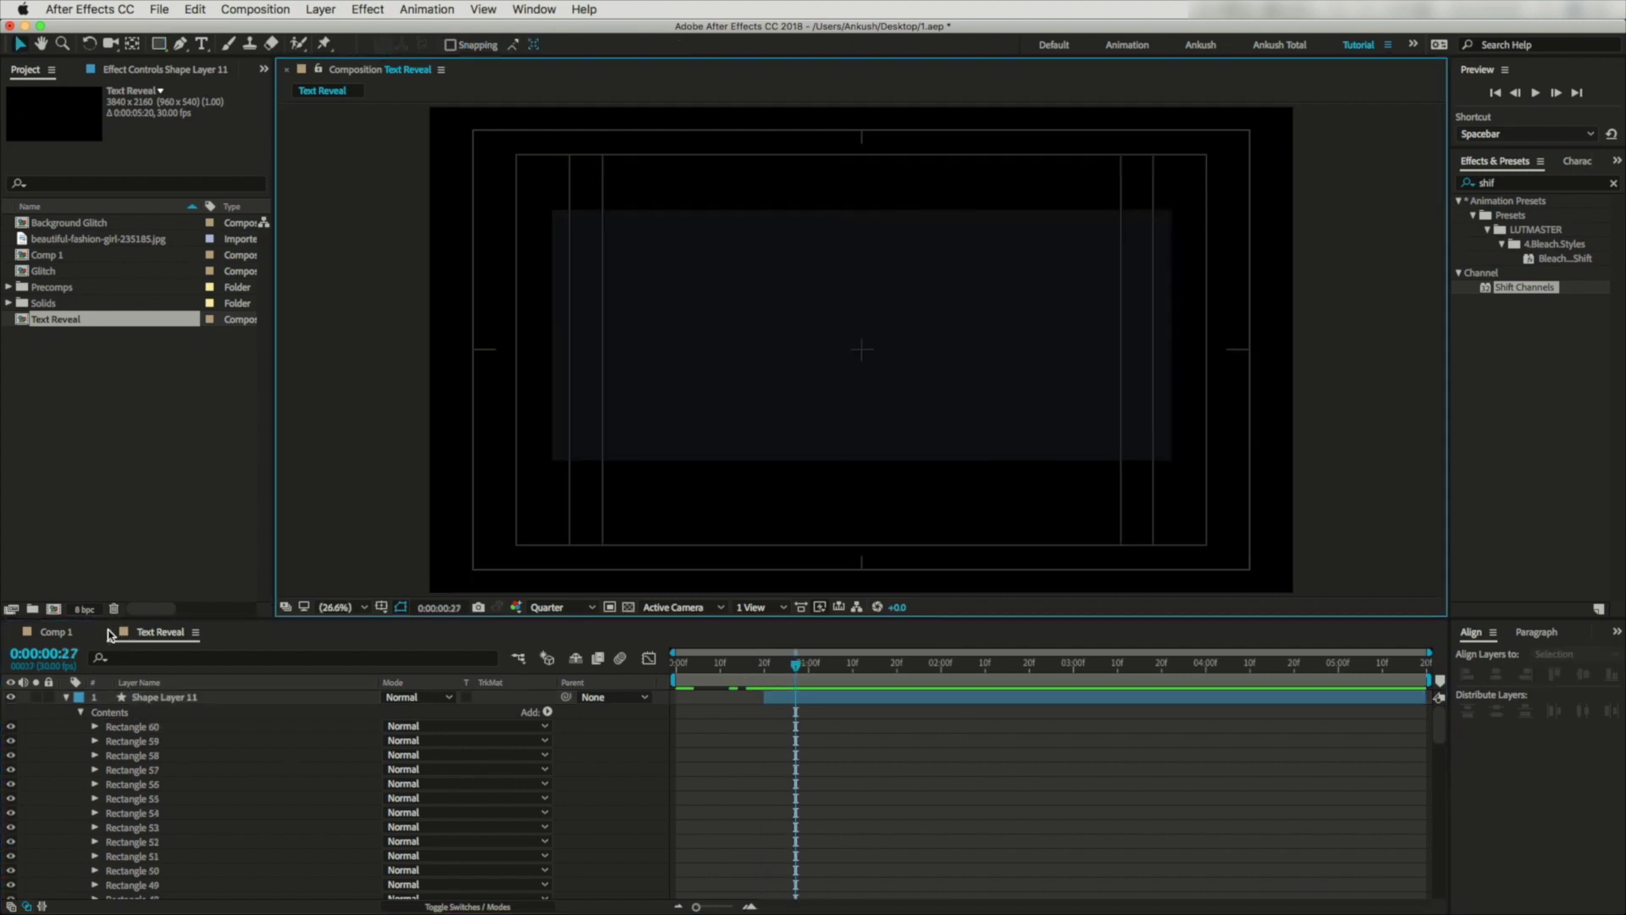
Close the Text Reveal timeline and add a text layer reading DYNAMIC GLITCH in Comp 1.
{"action": "left_click", "coordinate": [109, 632]}
{"action": "right_click", "coordinate": [175, 711]}
{"action": "mouse_move", "coordinate": [204, 719]}
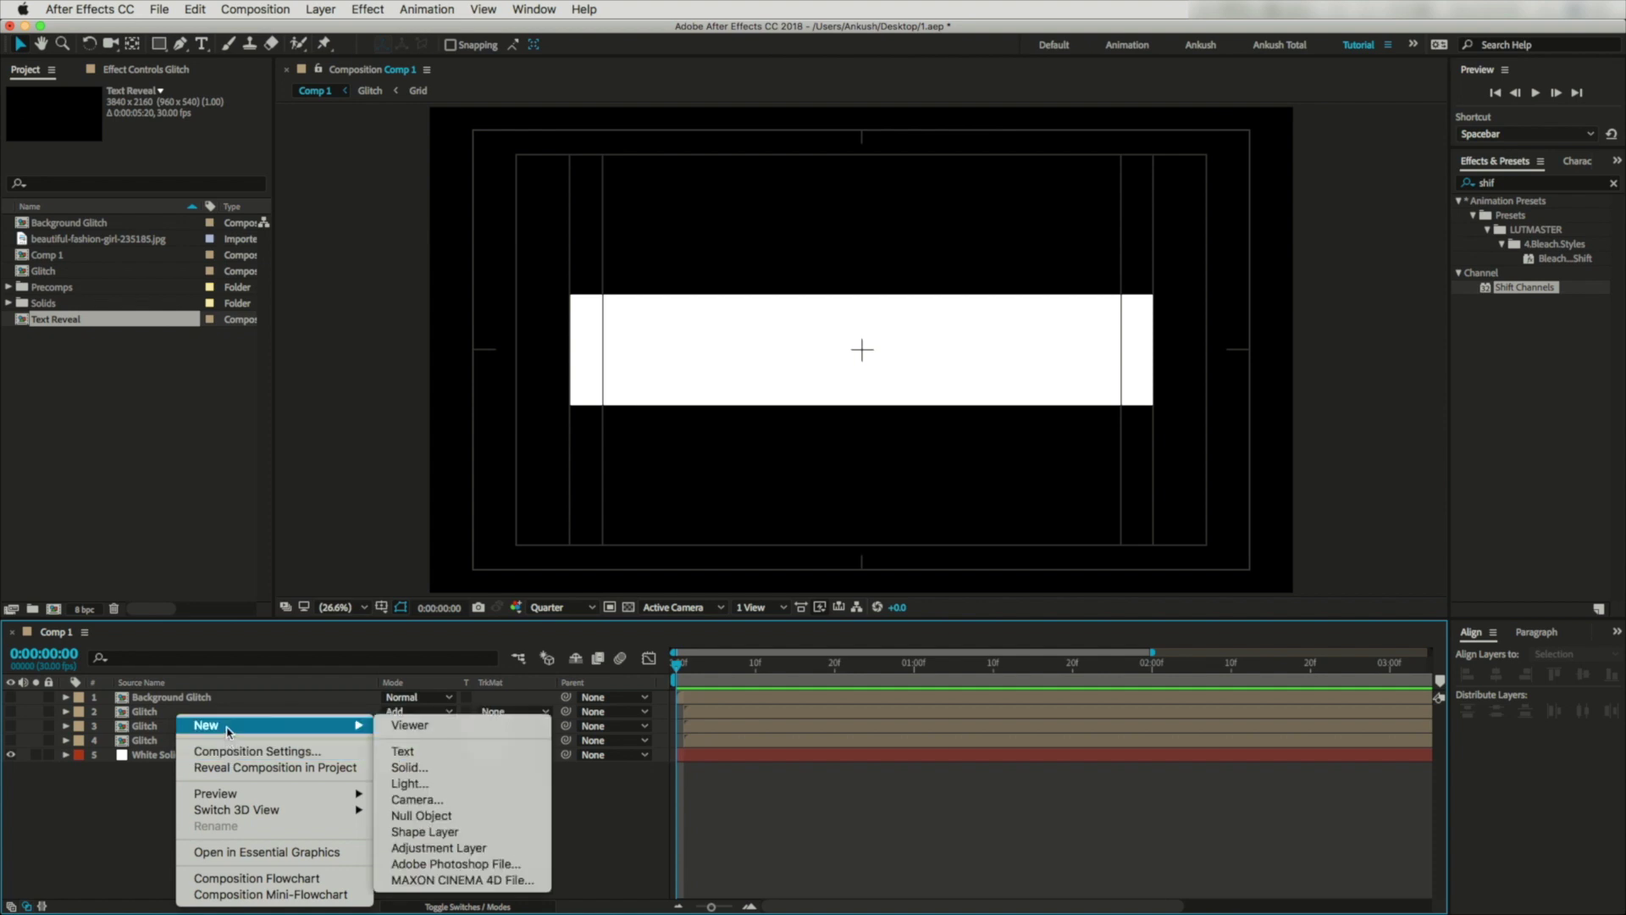
{"action": "left_click", "coordinate": [436, 750]}
{"action": "type", "text": "DYNAMIC GLITCH"}
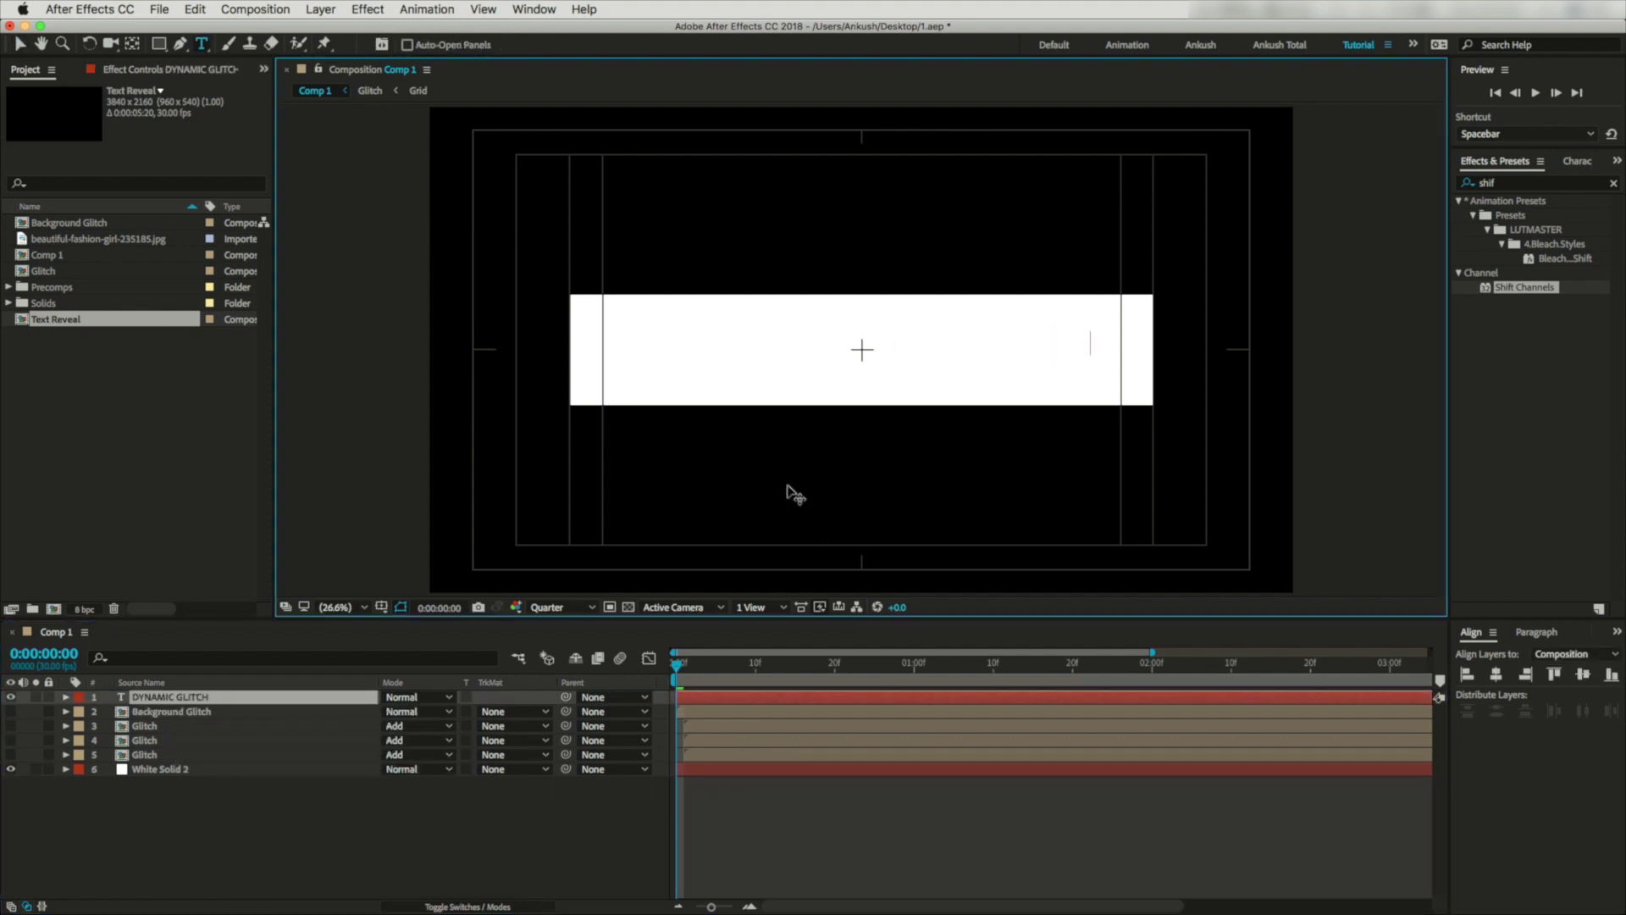
Change the colour of White Solid 2 from the solid settings to a dark blue.
{"action": "left_click", "coordinate": [159, 769]}
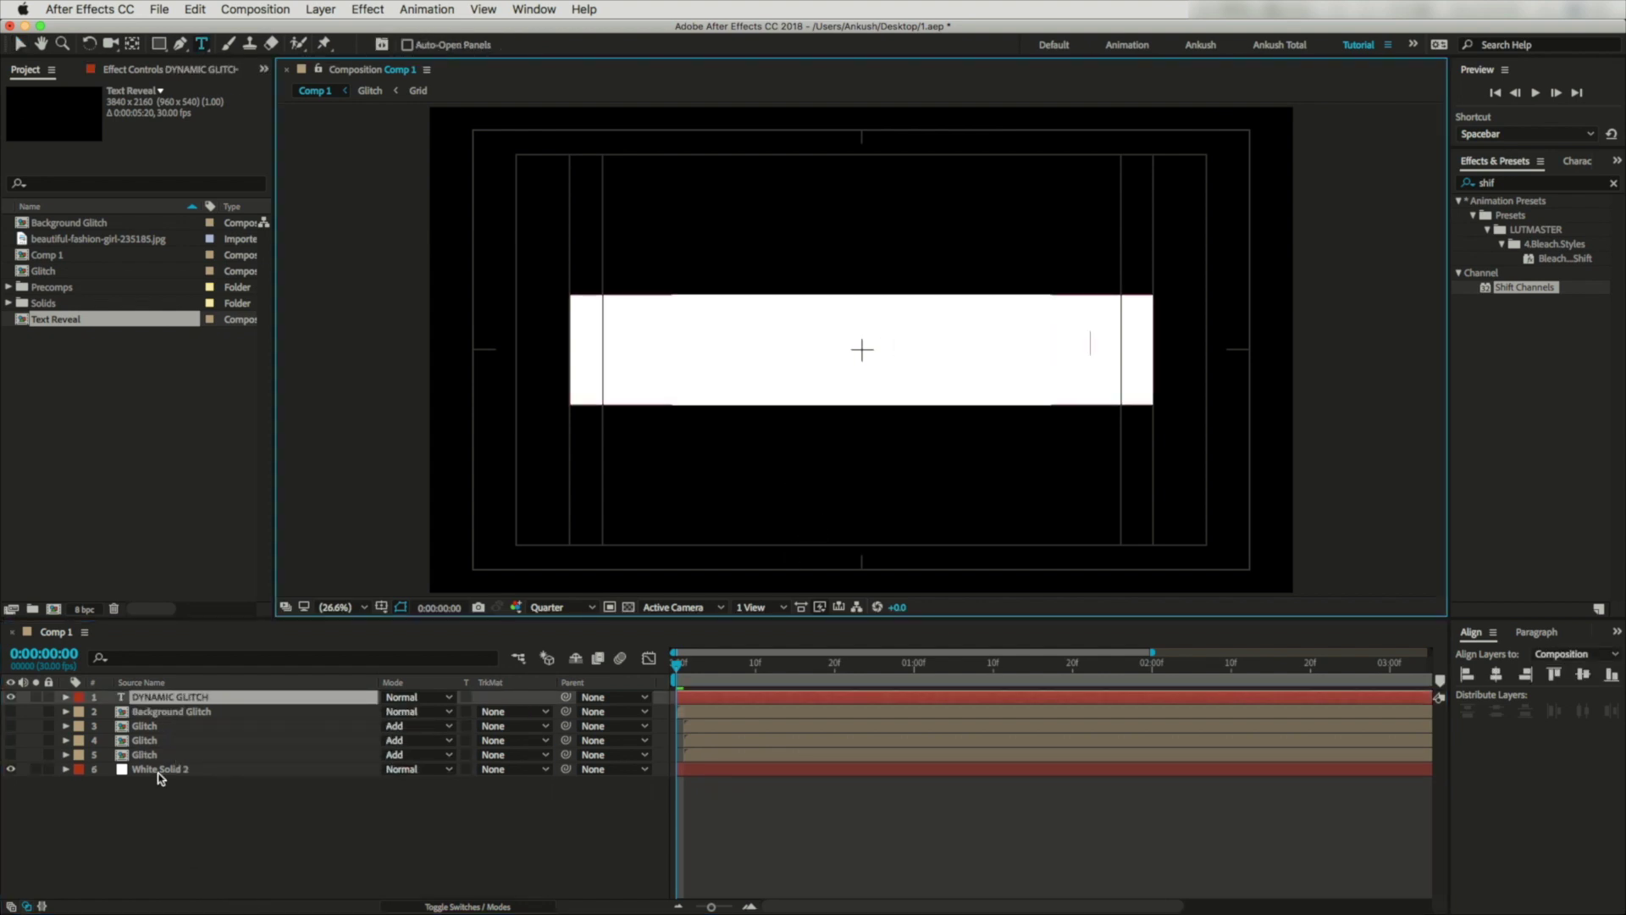
{"action": "key", "text": "super+shift+y"}
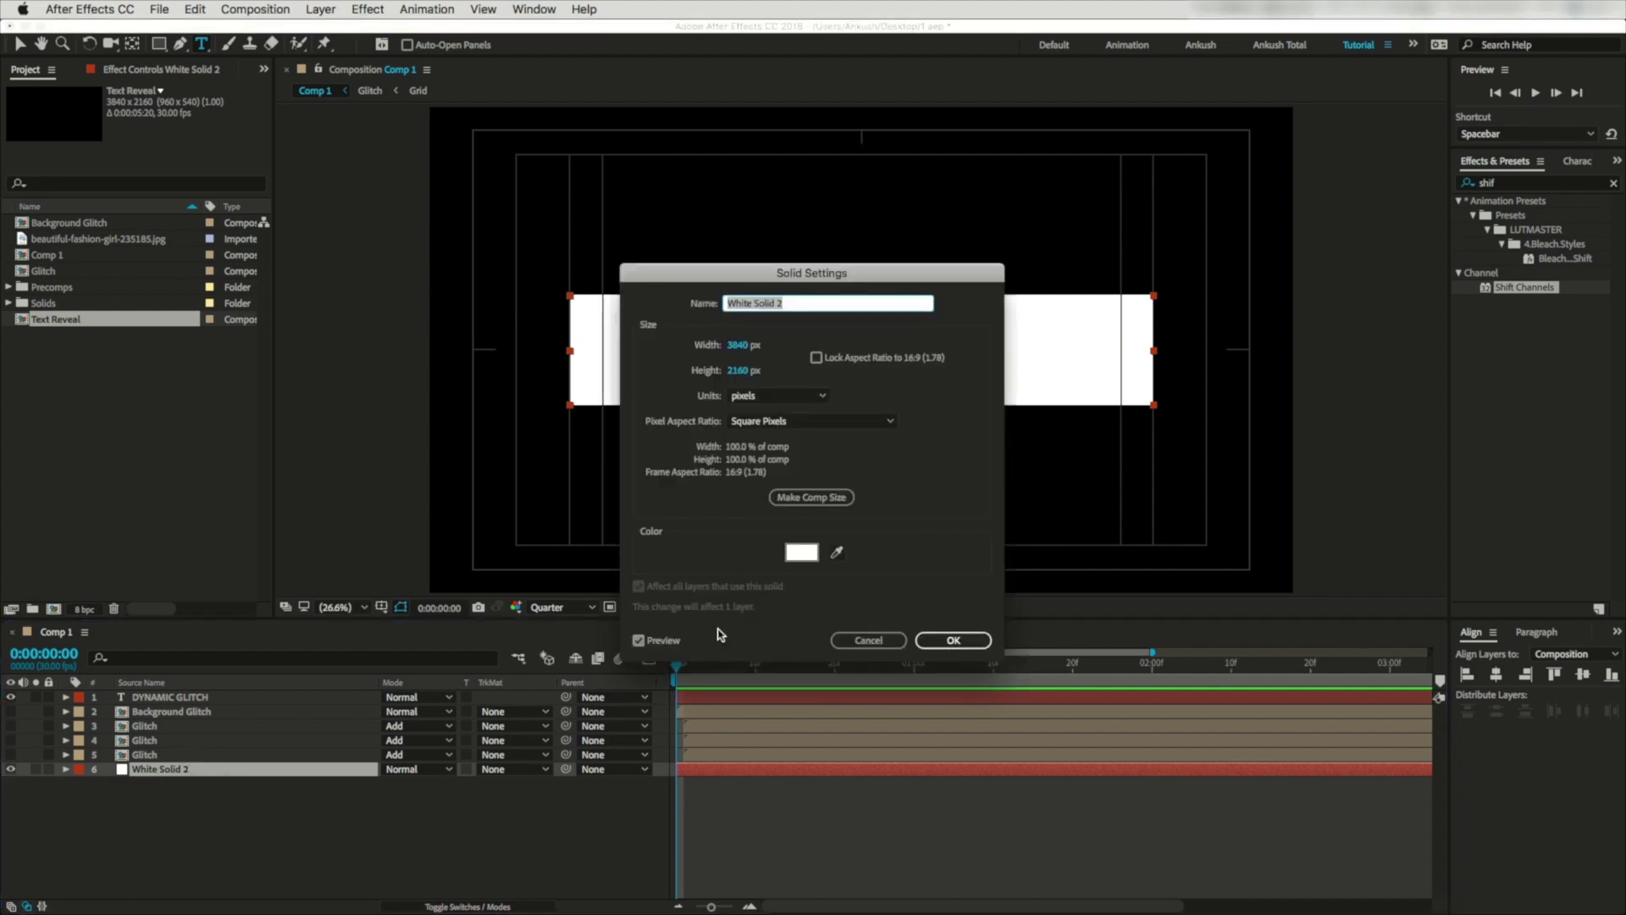
{"action": "left_click", "coordinate": [802, 553]}
{"action": "left_click", "coordinate": [1318, 669]}
{"action": "left_click", "coordinate": [1276, 615]}
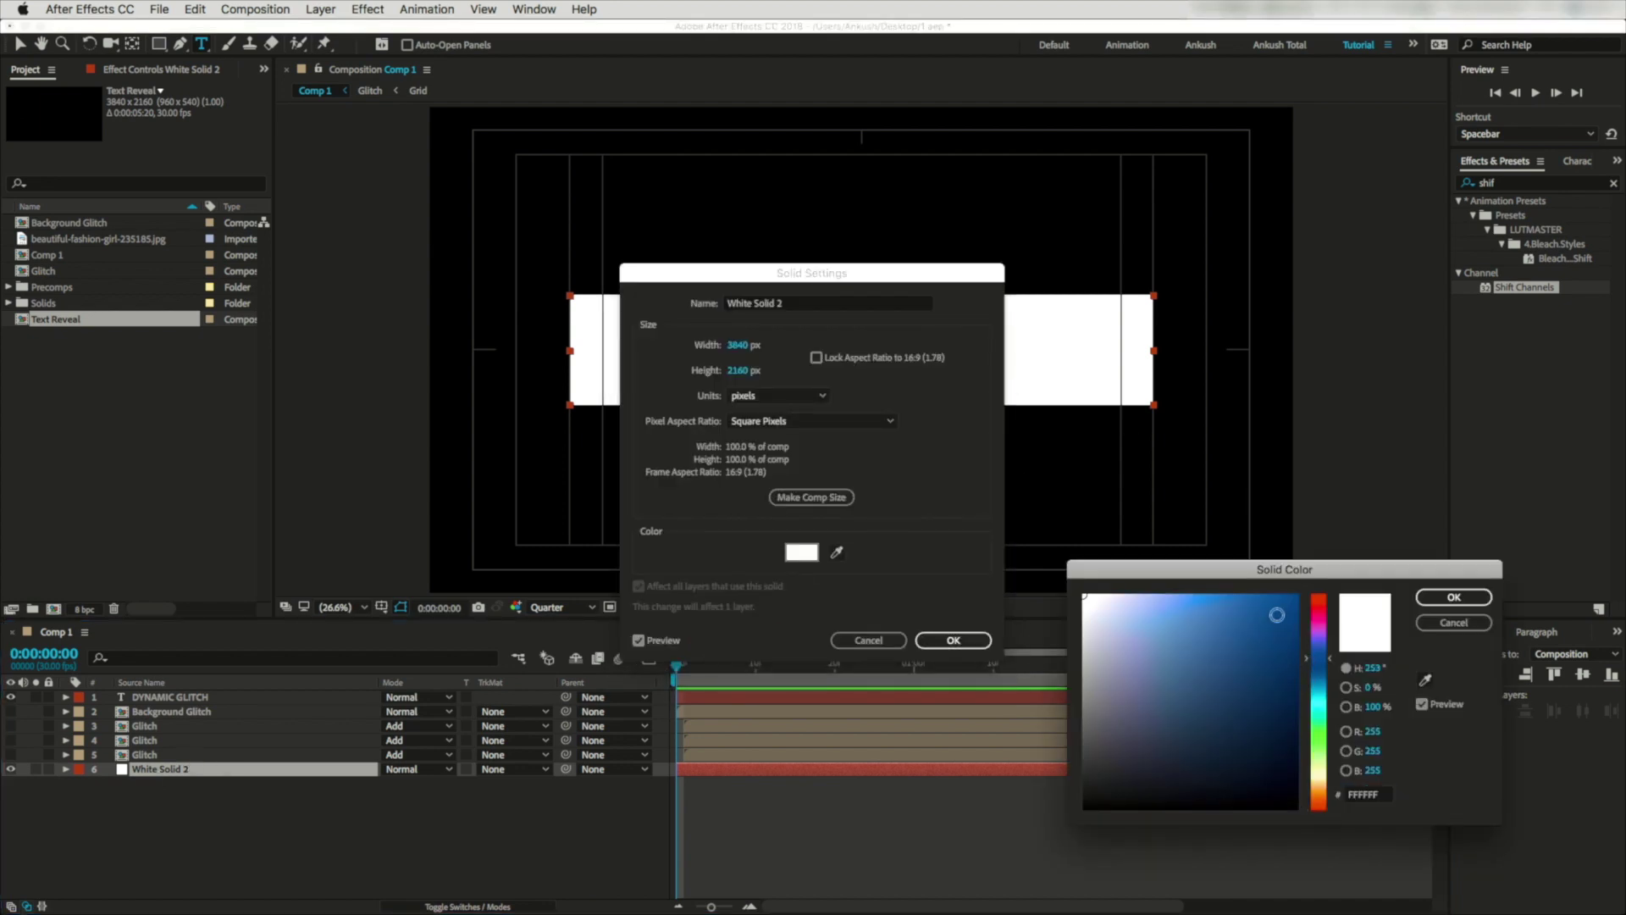
{"action": "left_click", "coordinate": [1470, 600]}
{"action": "left_click", "coordinate": [950, 640]}
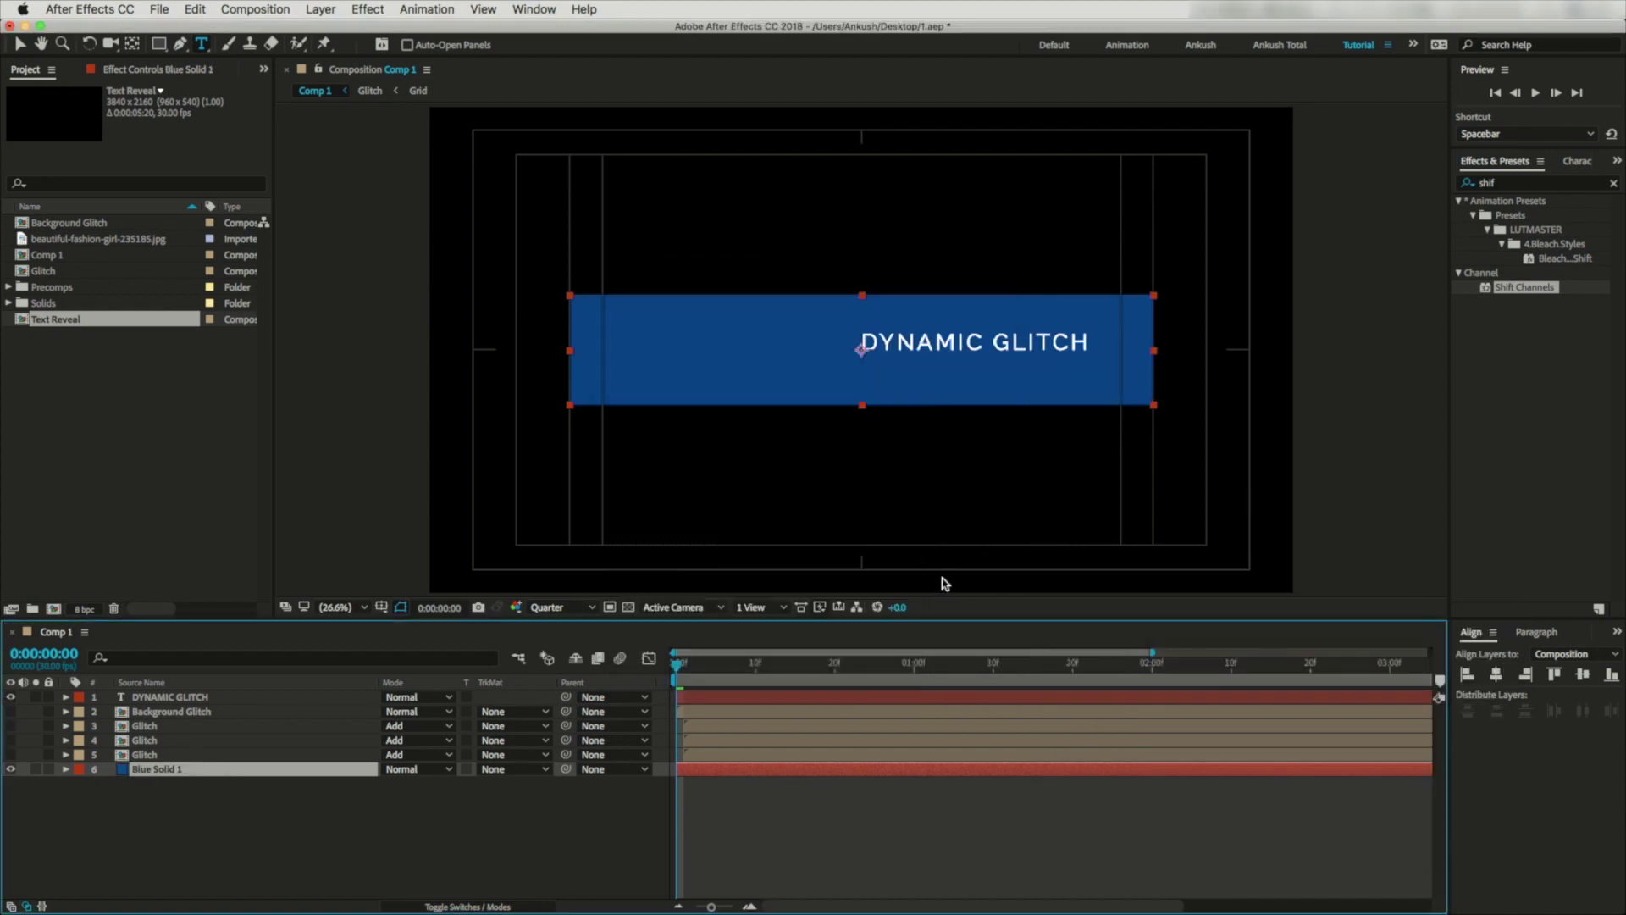
Centre the DYNAMIC GLITCH text horizontally and vertically in the composition and move its anchor point to the text's middle.
{"action": "left_click", "coordinate": [160, 697]}
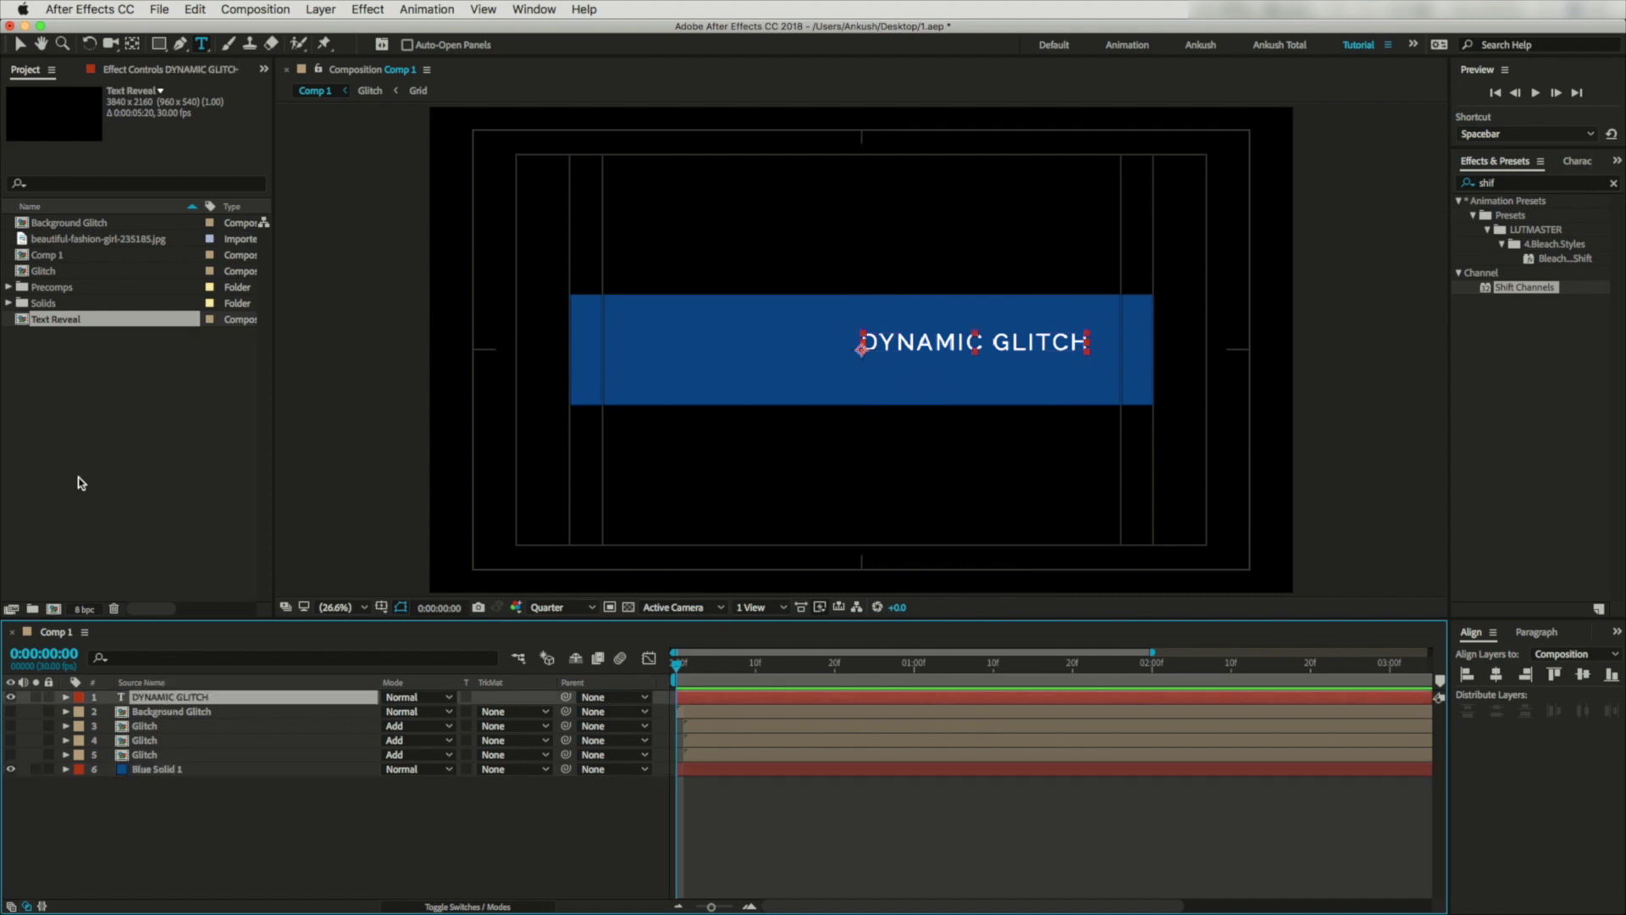
{"action": "left_click", "coordinate": [19, 43]}
{"action": "left_click", "coordinate": [1496, 674]}
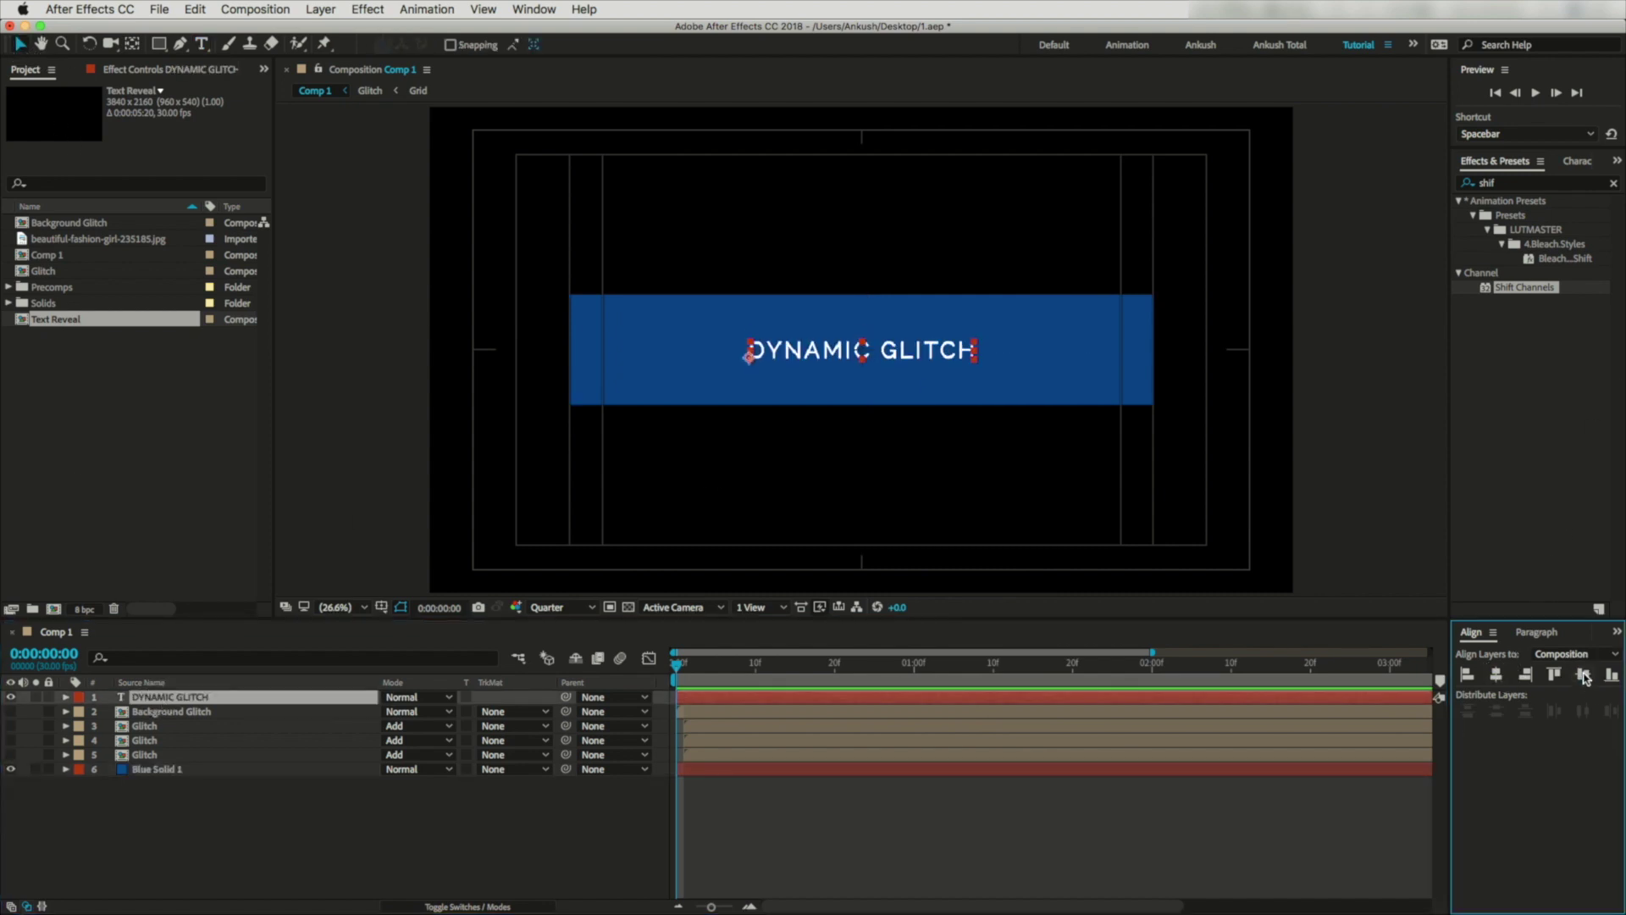
{"action": "left_click", "coordinate": [1583, 674]}
{"action": "left_click", "coordinate": [132, 44]}
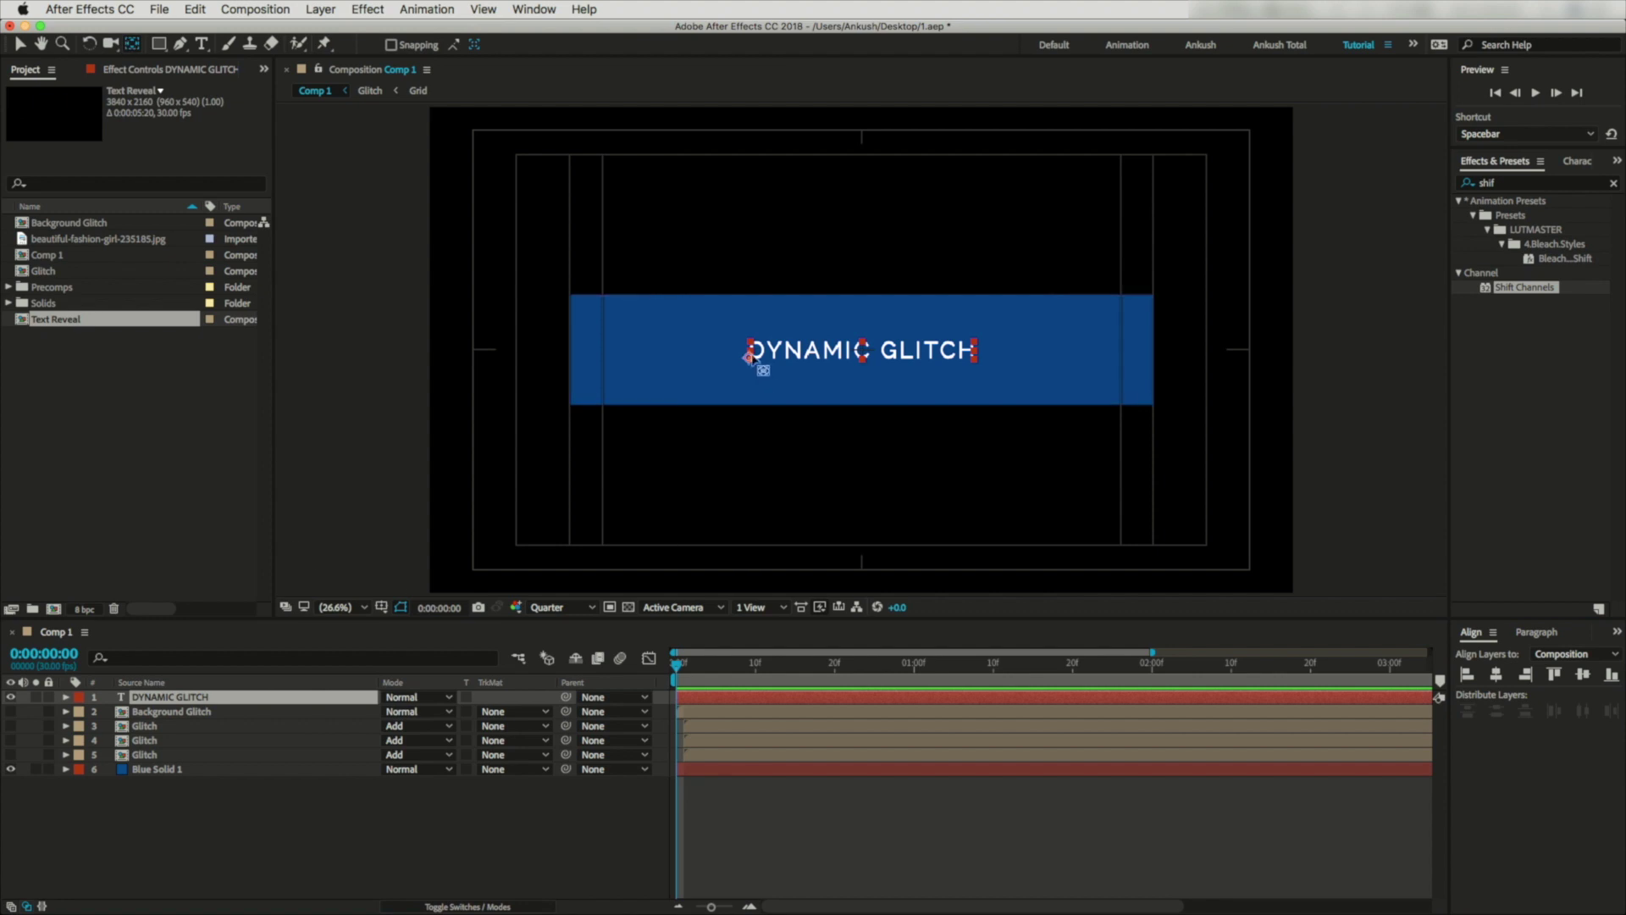
{"action": "left_click_drag", "start_coordinate": [750, 355], "coordinate": [863, 357]}
Increase the font size of the DYNAMIC GLITCH text and centre it in the composition again.
{"action": "left_click", "coordinate": [152, 697]}
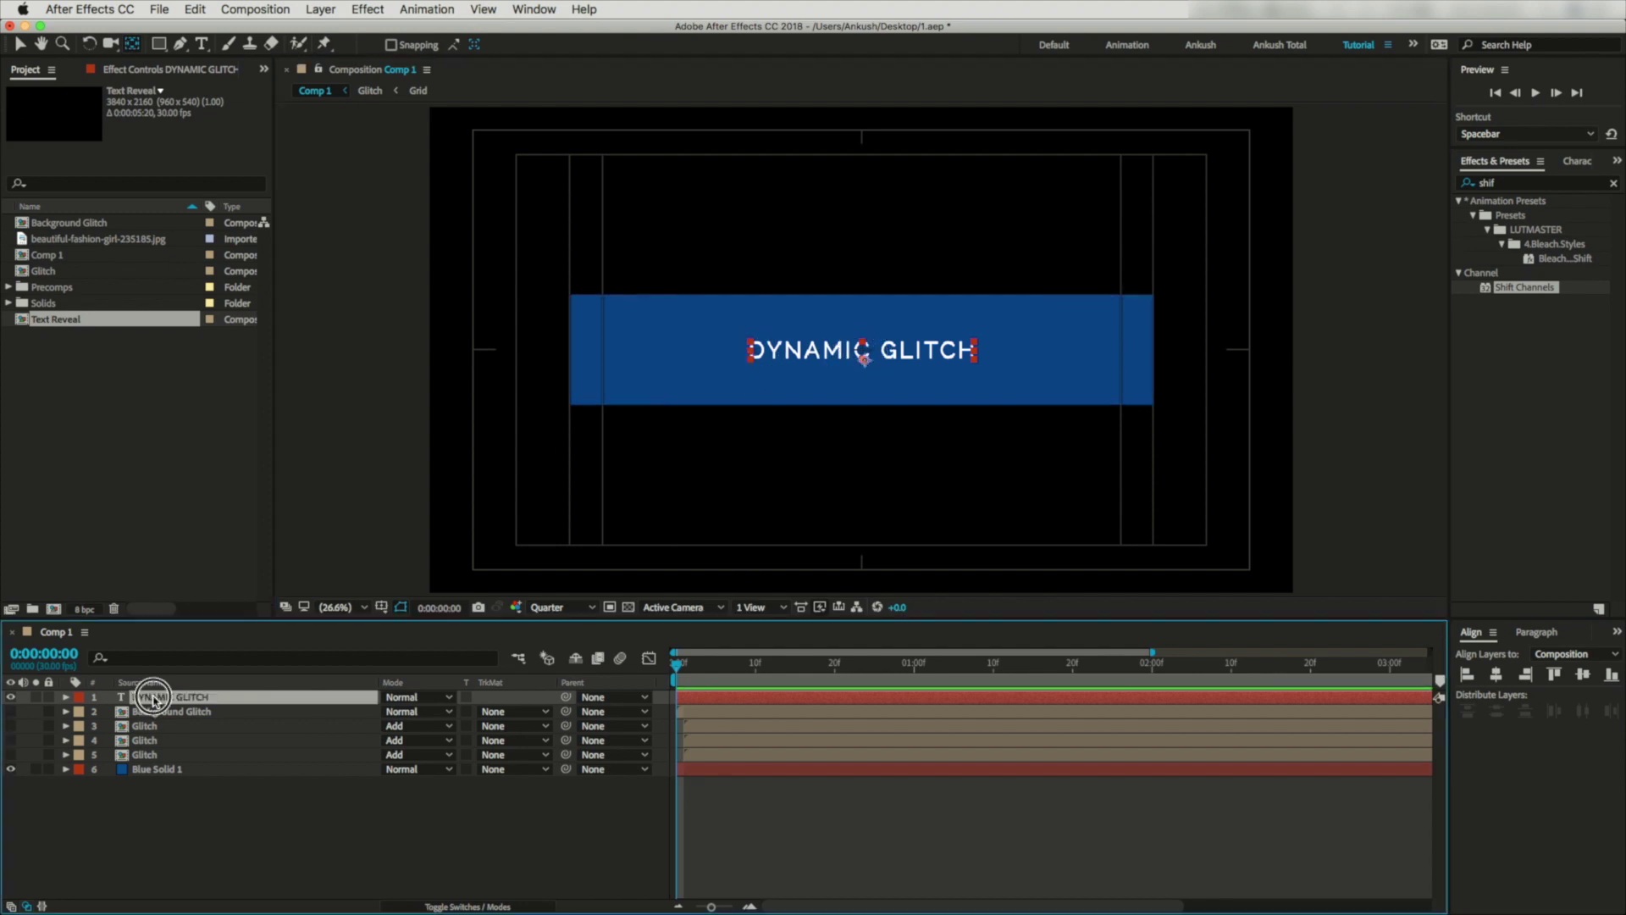
{"action": "double_click", "coordinate": [153, 697]}
{"action": "left_click_drag", "start_coordinate": [1484, 232], "coordinate": [1518, 239]}
{"action": "left_click", "coordinate": [1496, 674]}
{"action": "left_click", "coordinate": [1583, 675]}
{"action": "left_click", "coordinate": [211, 804]}
Search the effects and presets for decode and apply the Decoder text Animate In preset to the DYNAMIC GLITCH layer.
{"action": "left_click", "coordinate": [181, 697]}
{"action": "left_click", "coordinate": [1462, 161]}
{"action": "key", "text": "v"}
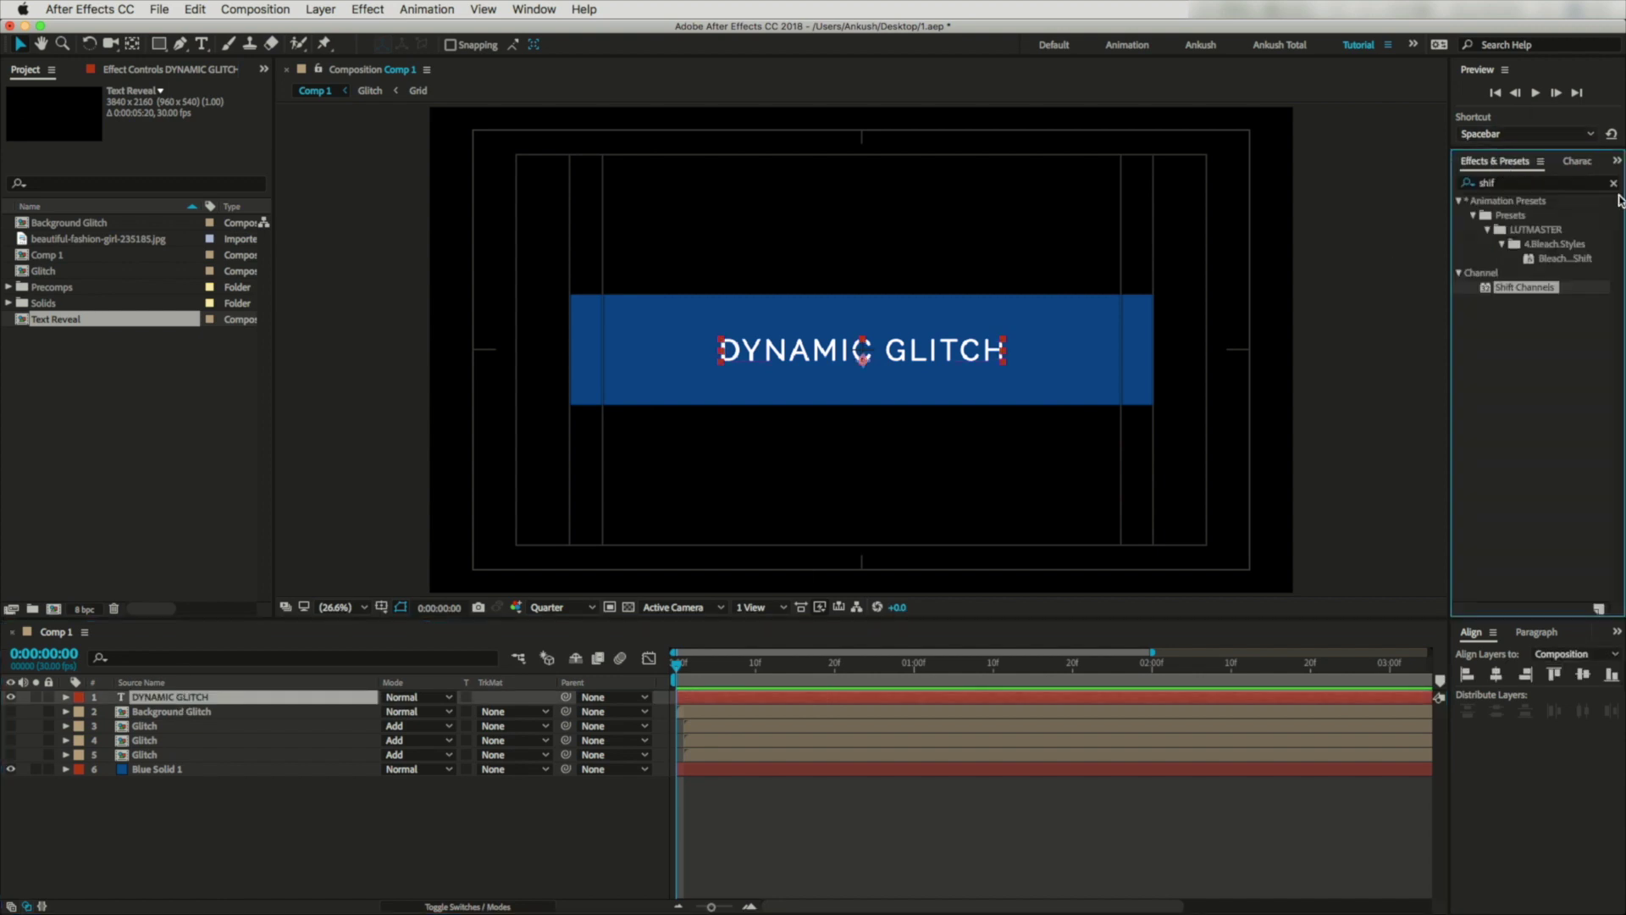
{"action": "left_click", "coordinate": [1613, 183]}
{"action": "type", "text": "decode"}
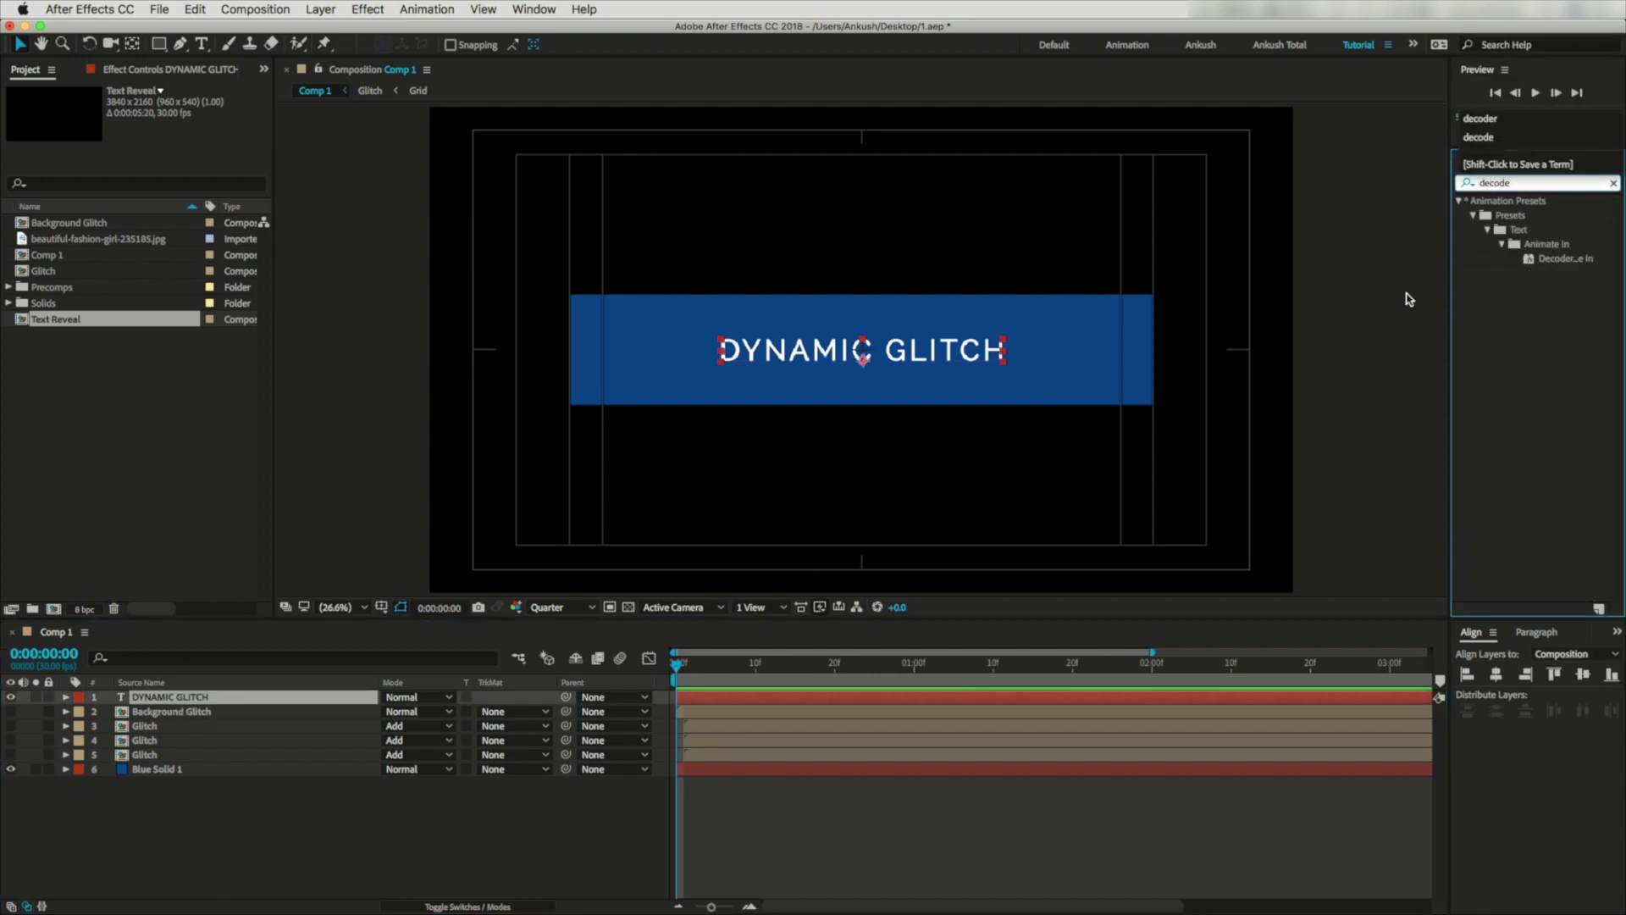
{"action": "left_click_drag", "start_coordinate": [1556, 262], "coordinate": [73, 703]}
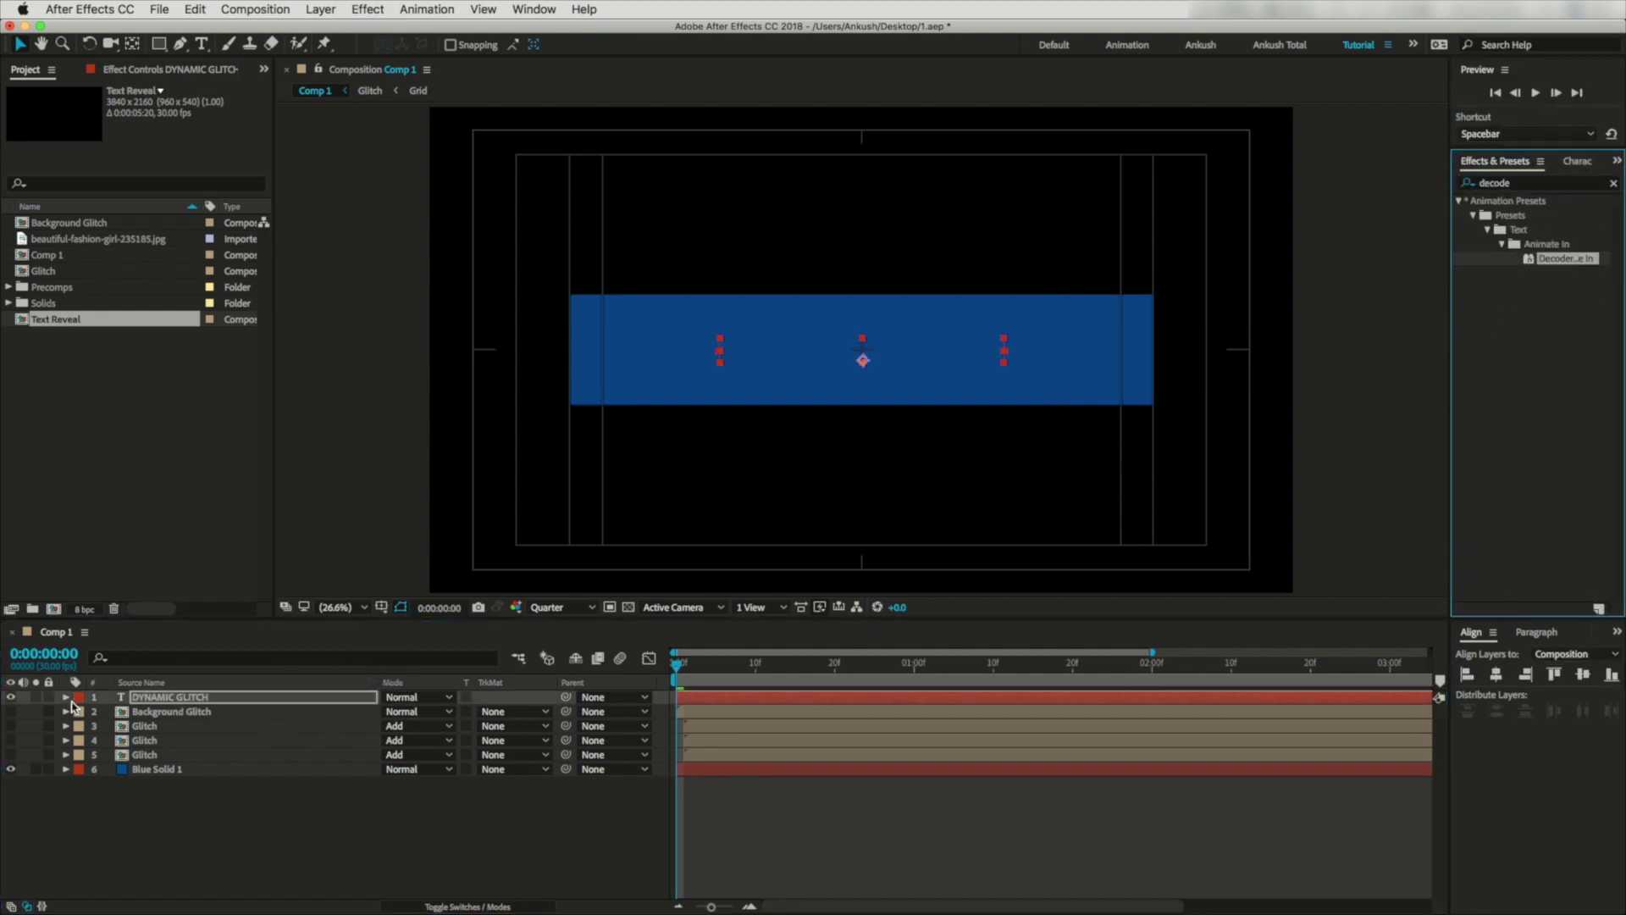
Turn on Randomize Order in the advanced options of Range Selector 1 under the DYNAMIC GLITCH layer's Animator 1.
{"action": "left_click", "coordinate": [66, 697]}
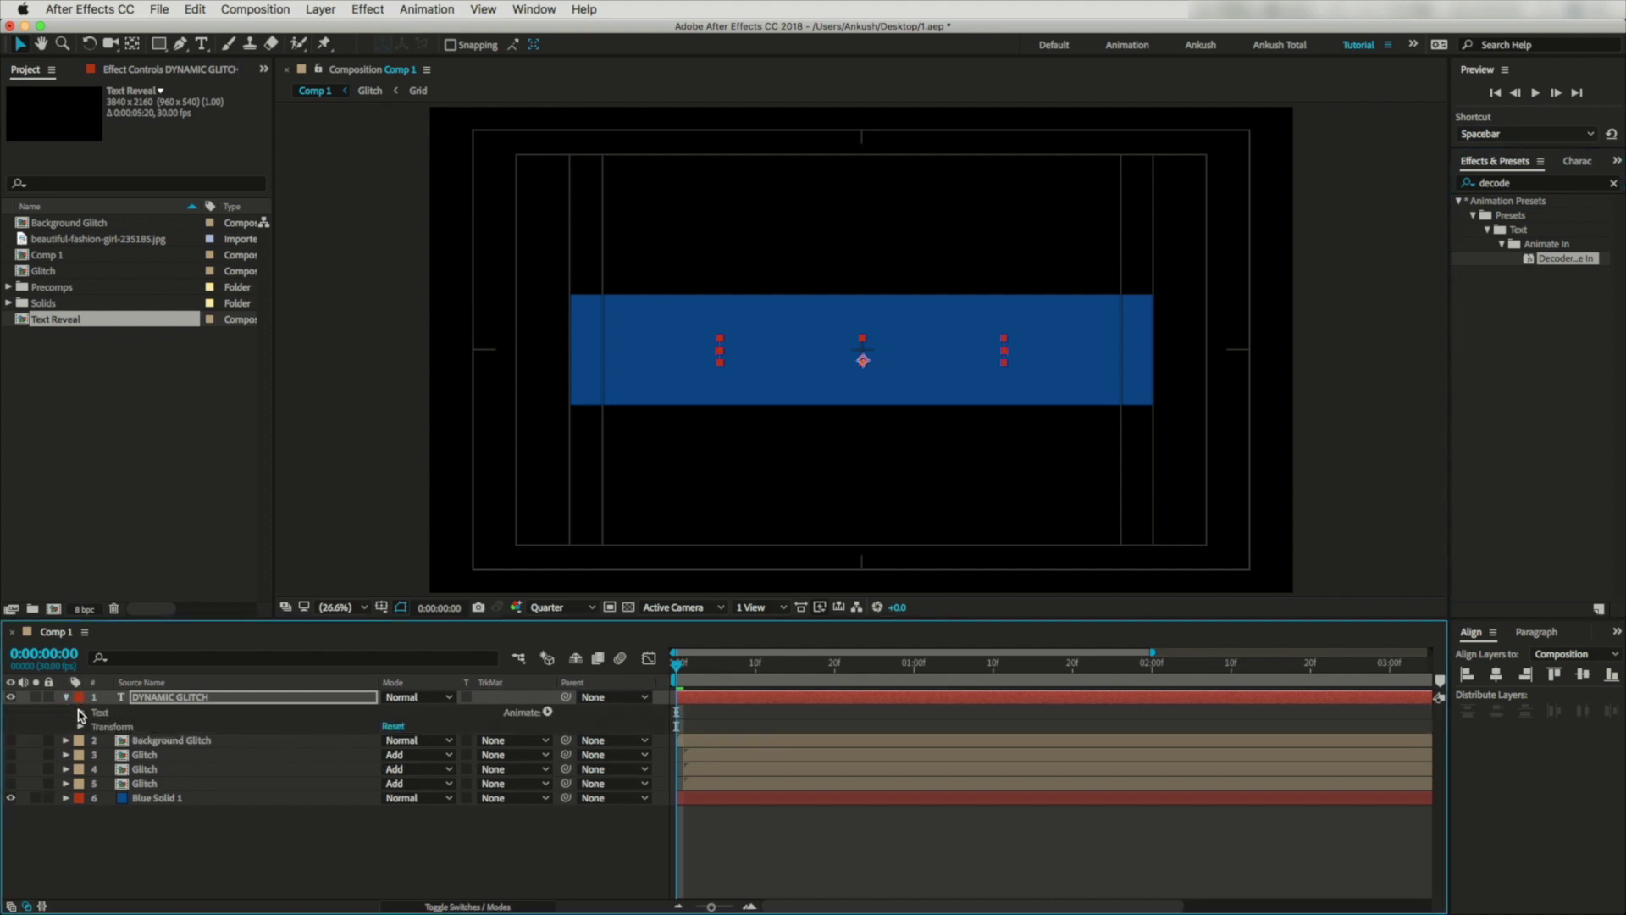
{"action": "left_click", "coordinate": [80, 712]}
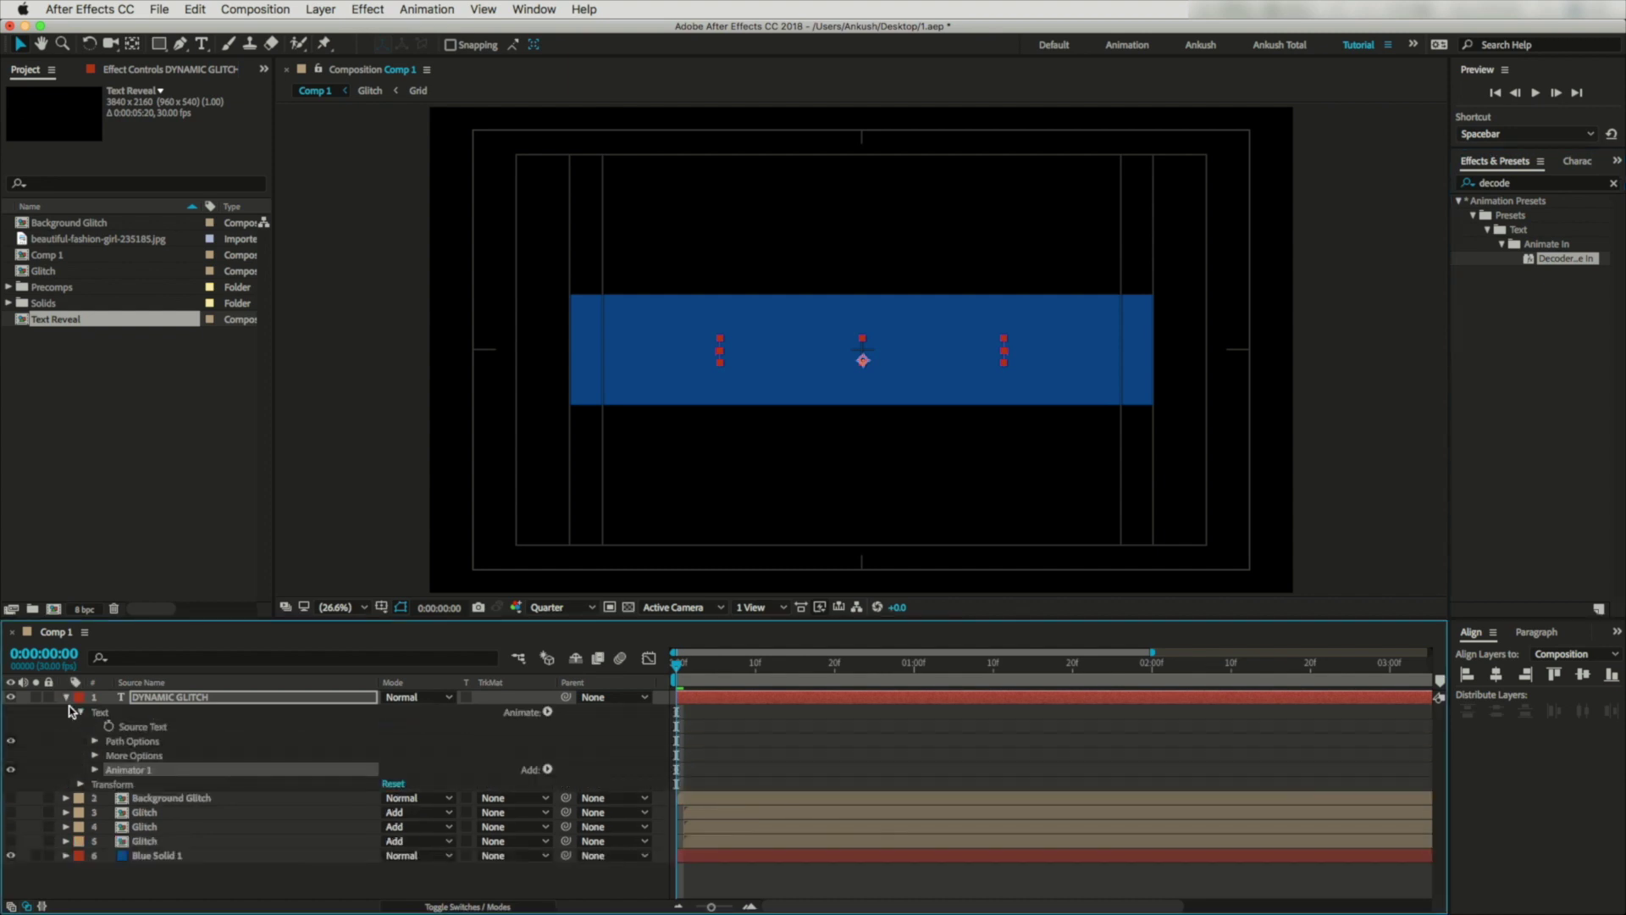
{"action": "left_click", "coordinate": [94, 770]}
{"action": "left_click", "coordinate": [109, 784]}
{"action": "scroll", "coordinate": [144, 762], "scroll_direction": "down", "scroll_amount": 1}
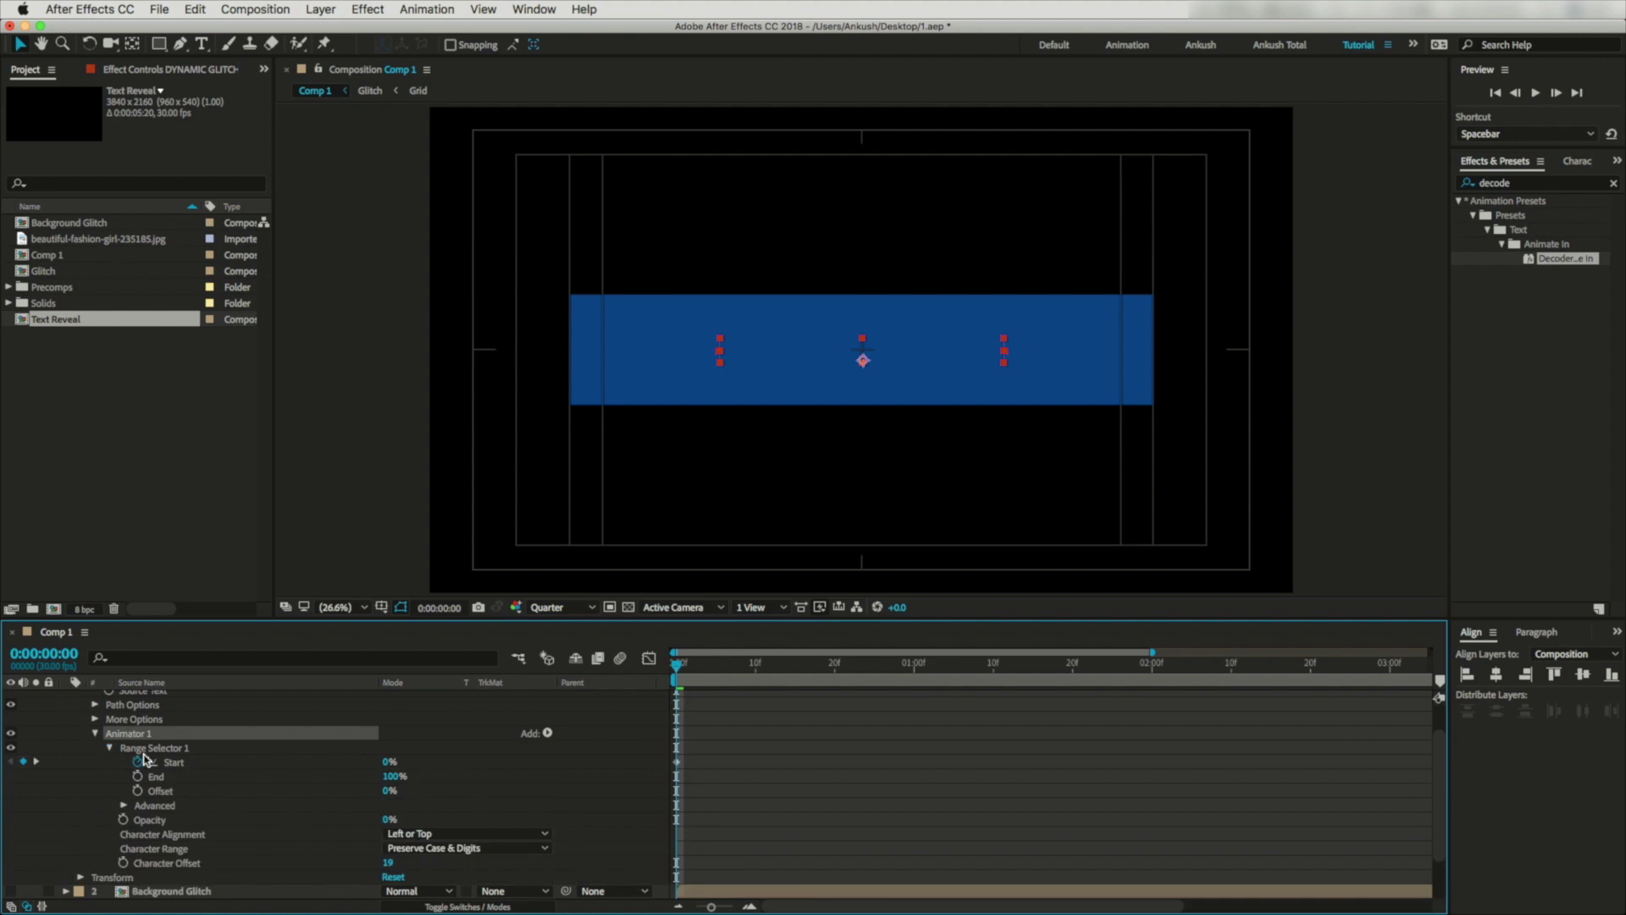
{"action": "scroll", "coordinate": [187, 781], "scroll_direction": "down", "scroll_amount": 2}
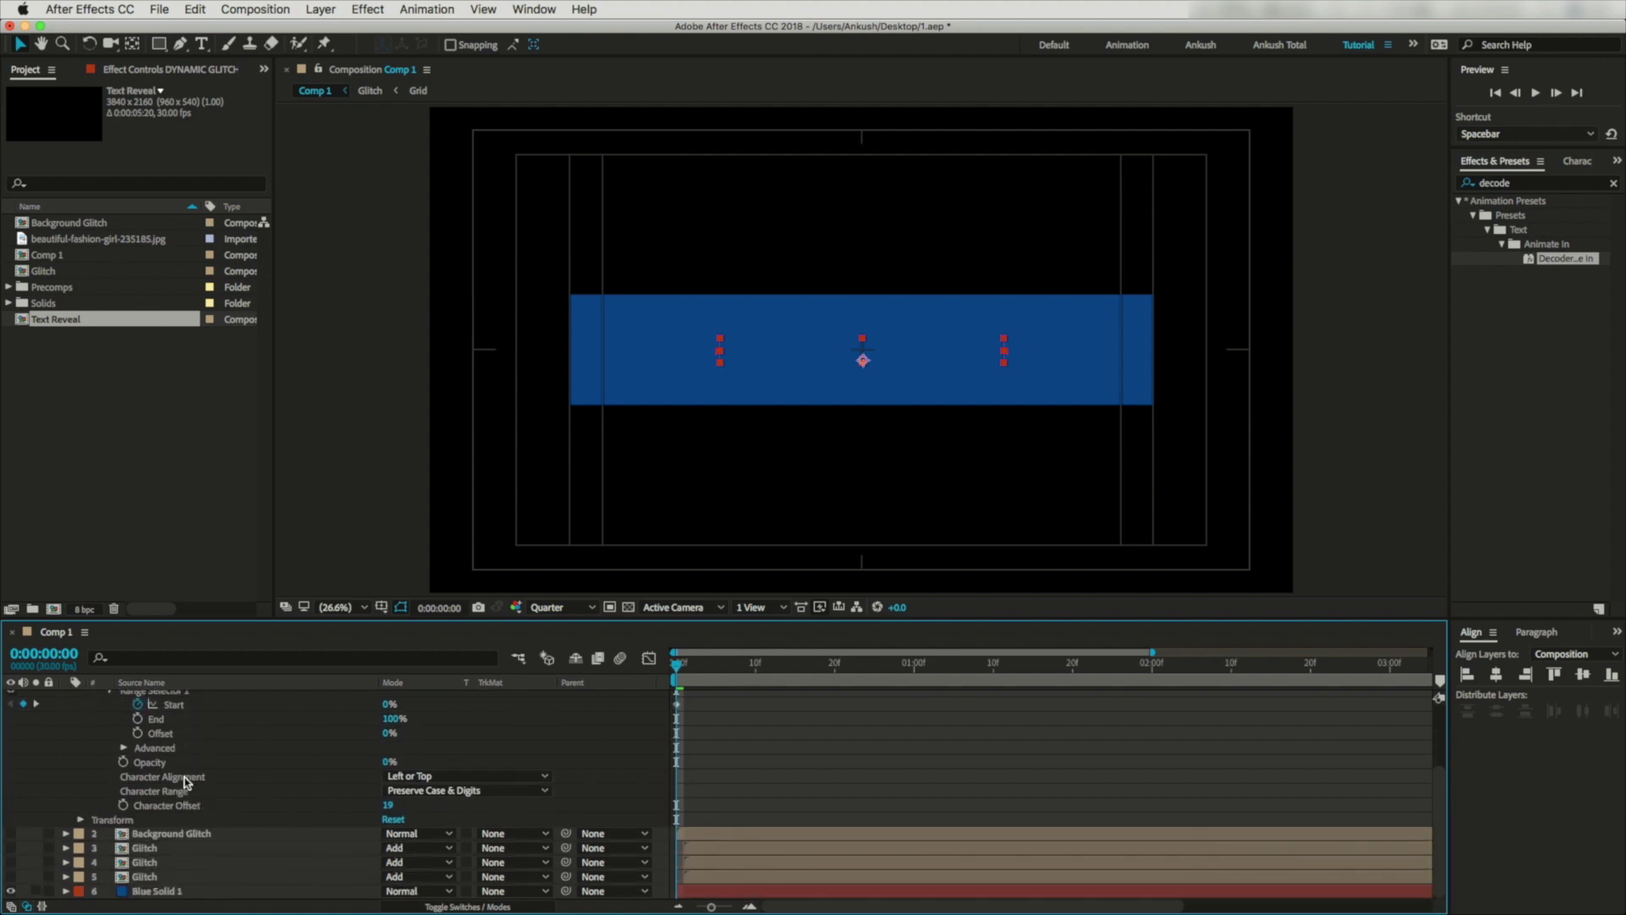
{"action": "left_click", "coordinate": [123, 748]}
{"action": "scroll", "coordinate": [372, 855], "scroll_direction": "down", "scroll_amount": 1}
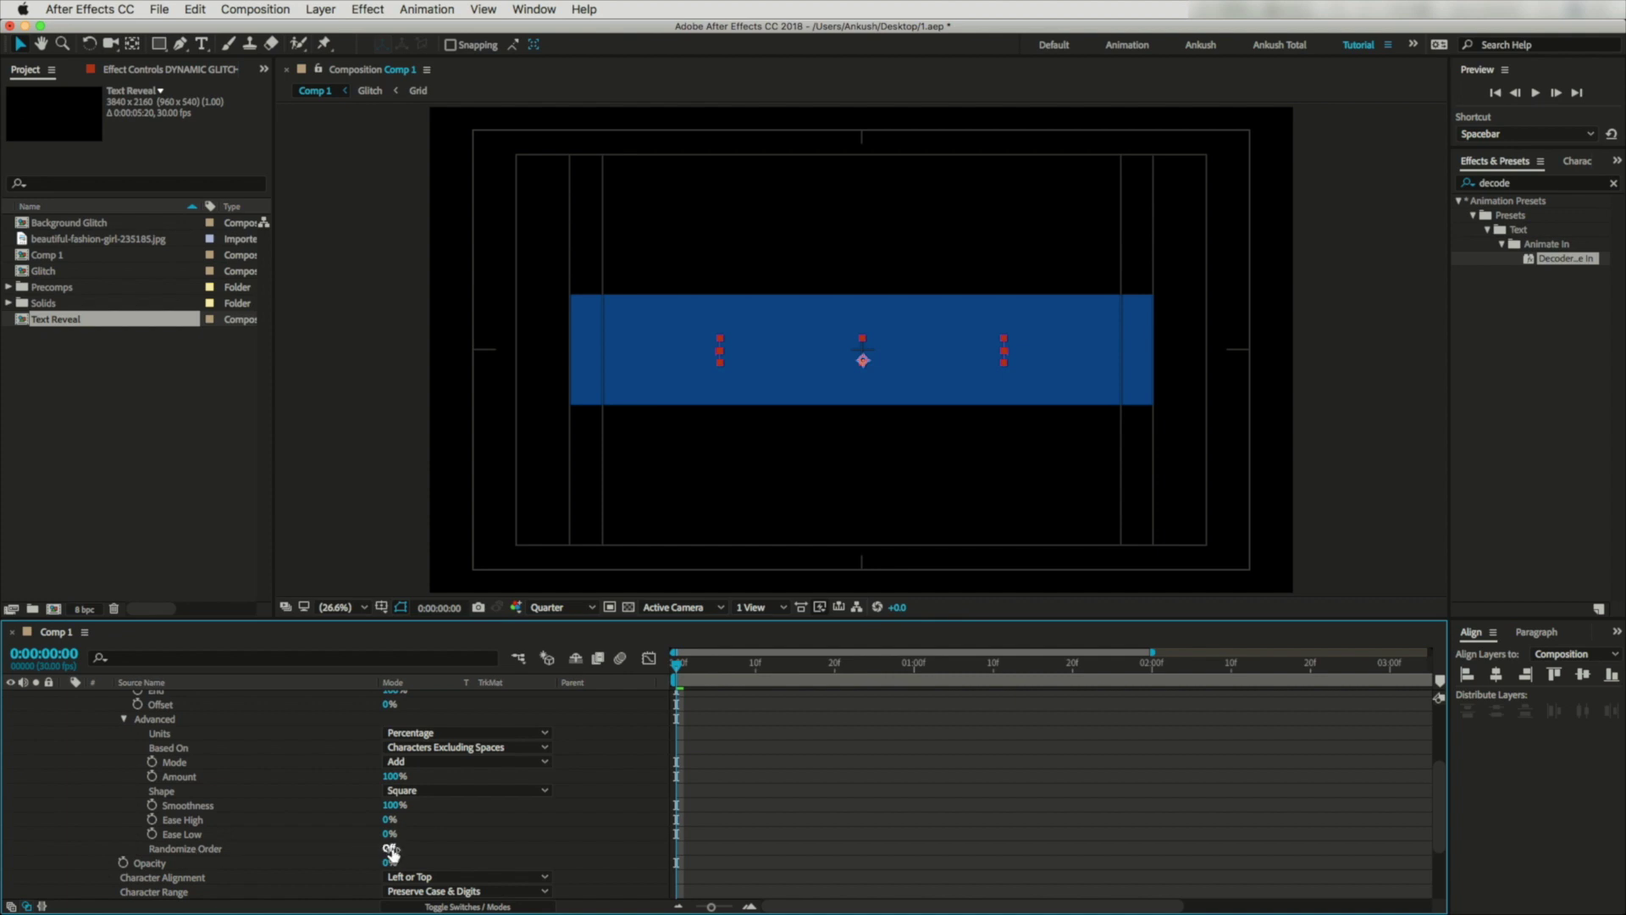
{"action": "left_click", "coordinate": [389, 849]}
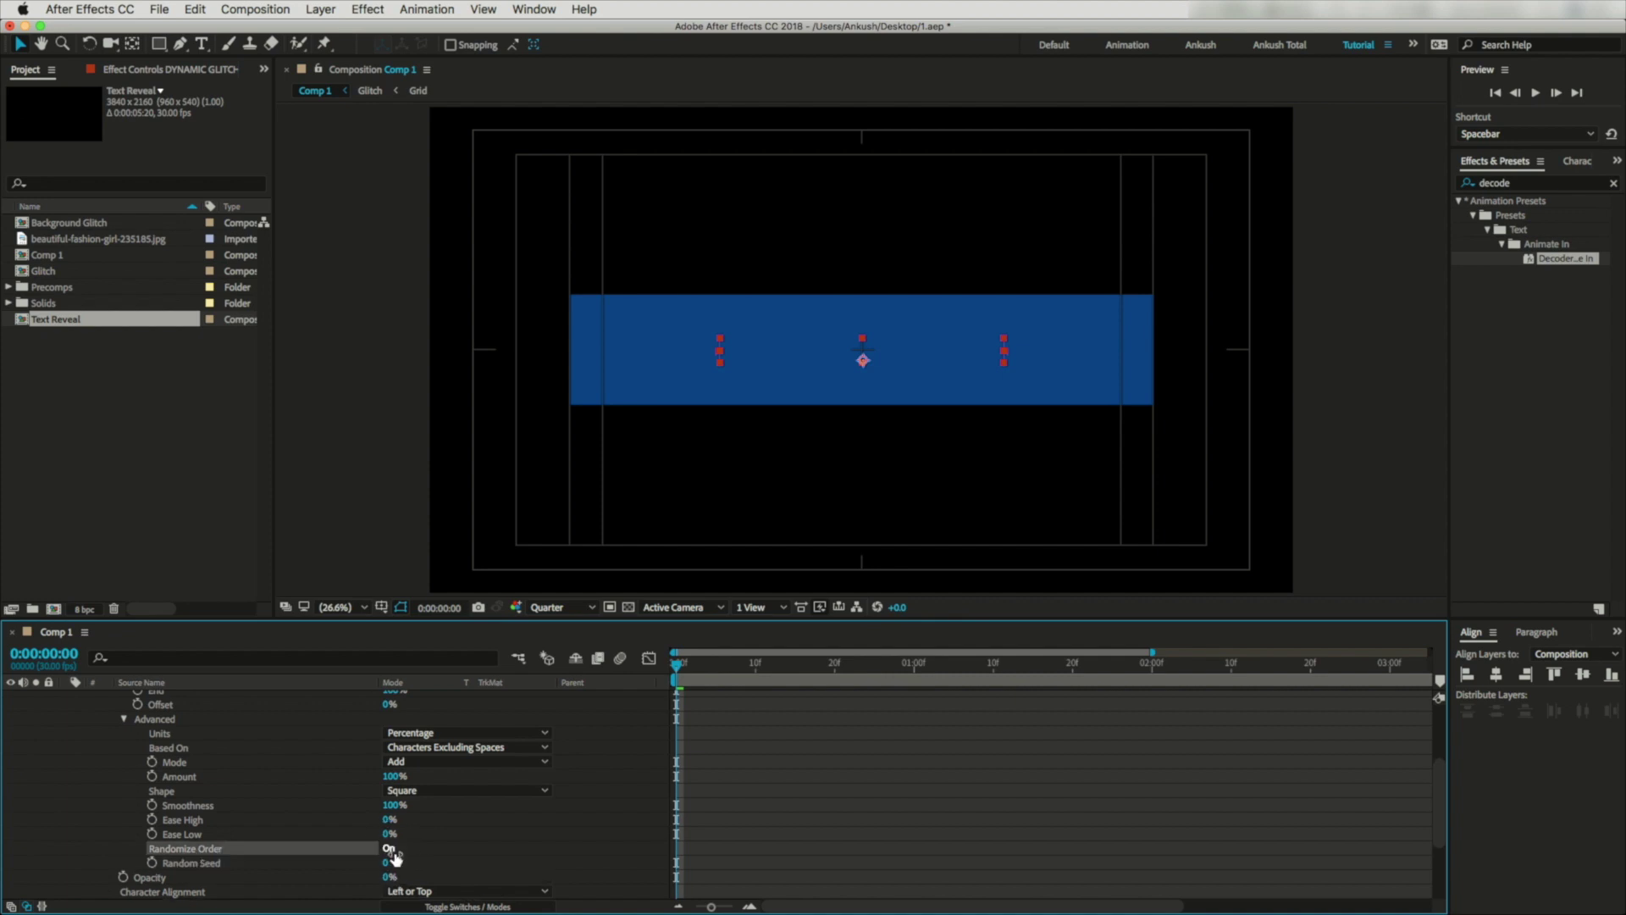
Move the final Range Selector 1 Start keyframe of the DYNAMIC GLITCH layer to 2 seconds.
{"action": "scroll", "coordinate": [534, 824], "scroll_direction": "up", "scroll_amount": 4}
{"action": "left_click", "coordinate": [191, 697]}
{"action": "key", "text": "u"}
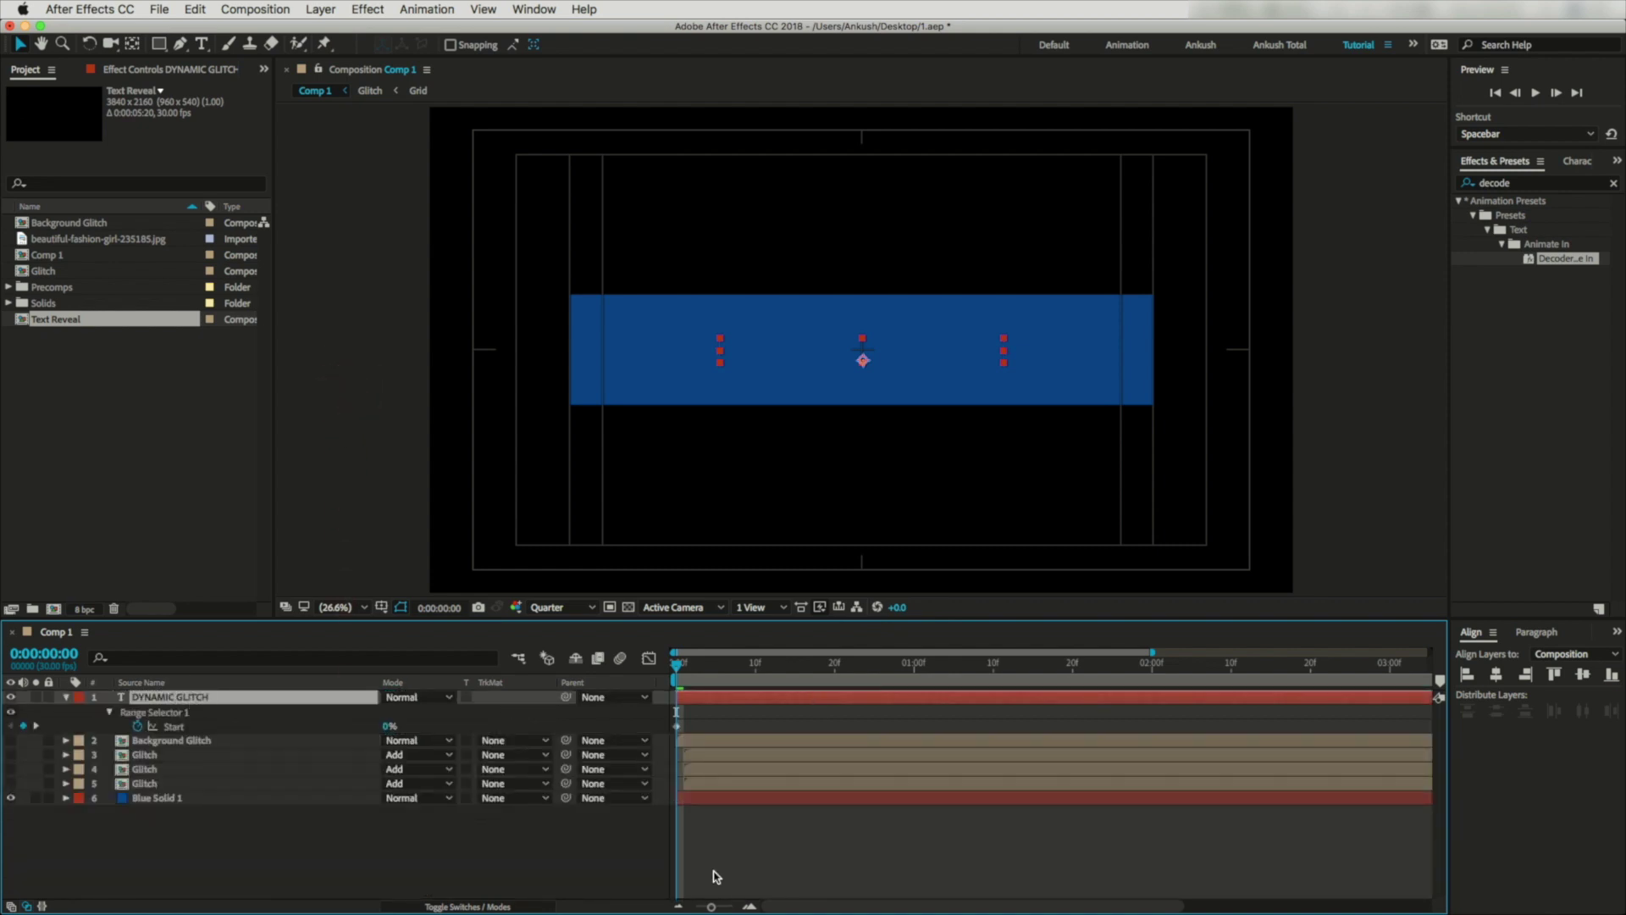
{"action": "left_click_drag", "start_coordinate": [712, 906], "coordinate": [696, 906]}
{"action": "left_click_drag", "start_coordinate": [677, 664], "coordinate": [979, 687]}
{"action": "left_click_drag", "start_coordinate": [1203, 728], "coordinate": [978, 731]}
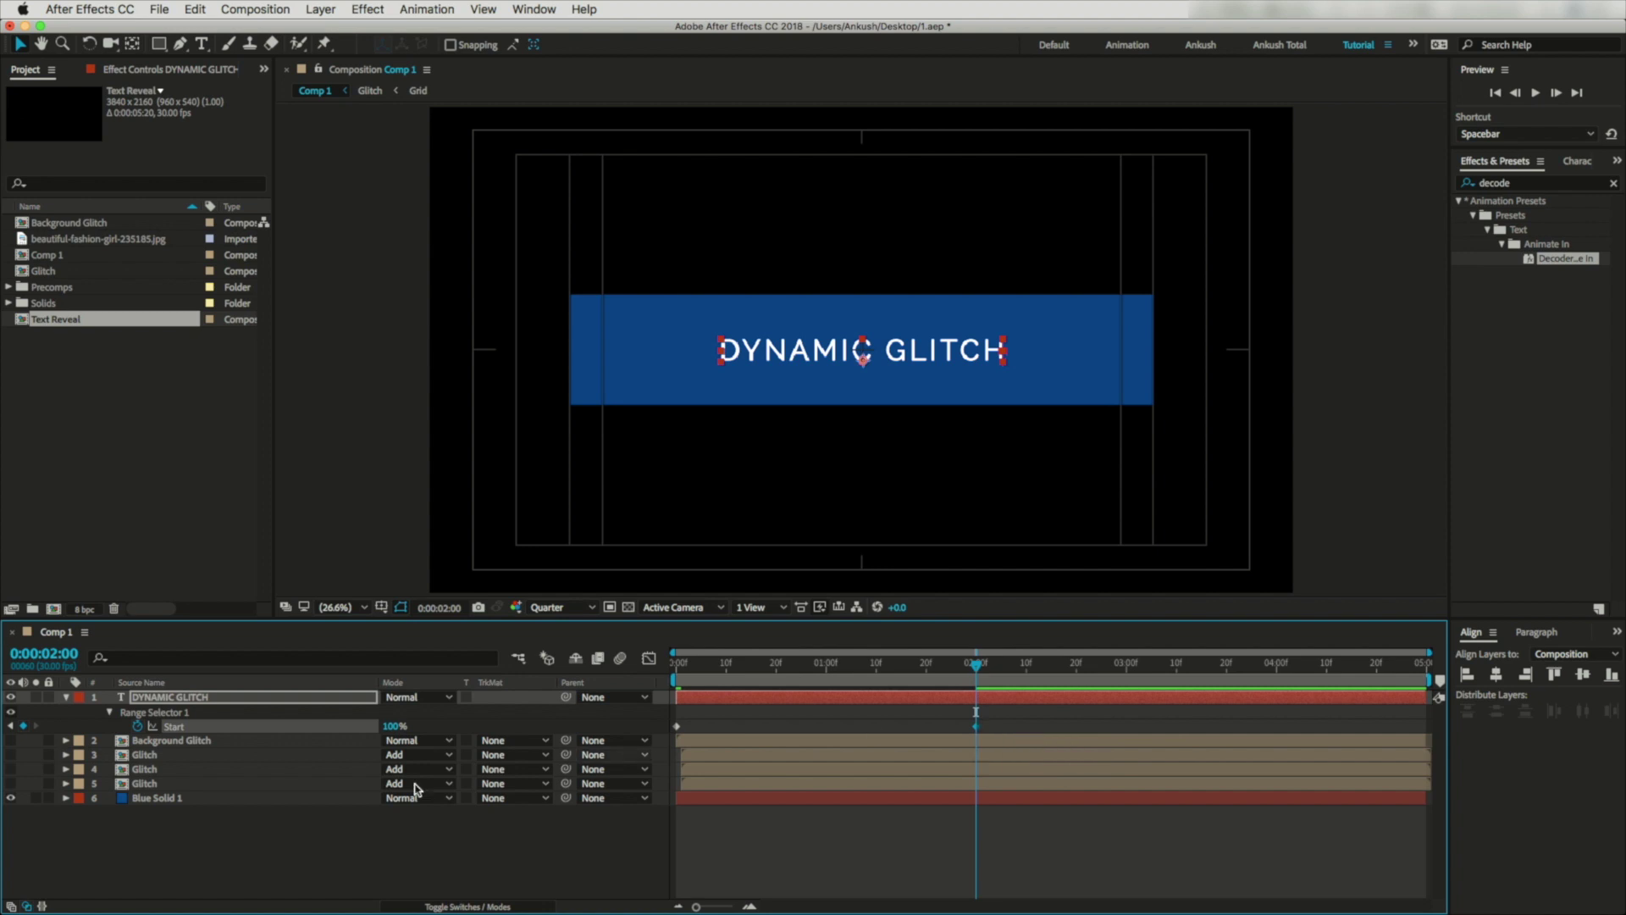
Animate the DYNAMIC GLITCH layer's Scale from 61% horizontal, 100% vertical at frame 0 to 100% at 2 seconds and preview it.
{"action": "left_click", "coordinate": [193, 701]}
{"action": "key", "text": "s"}
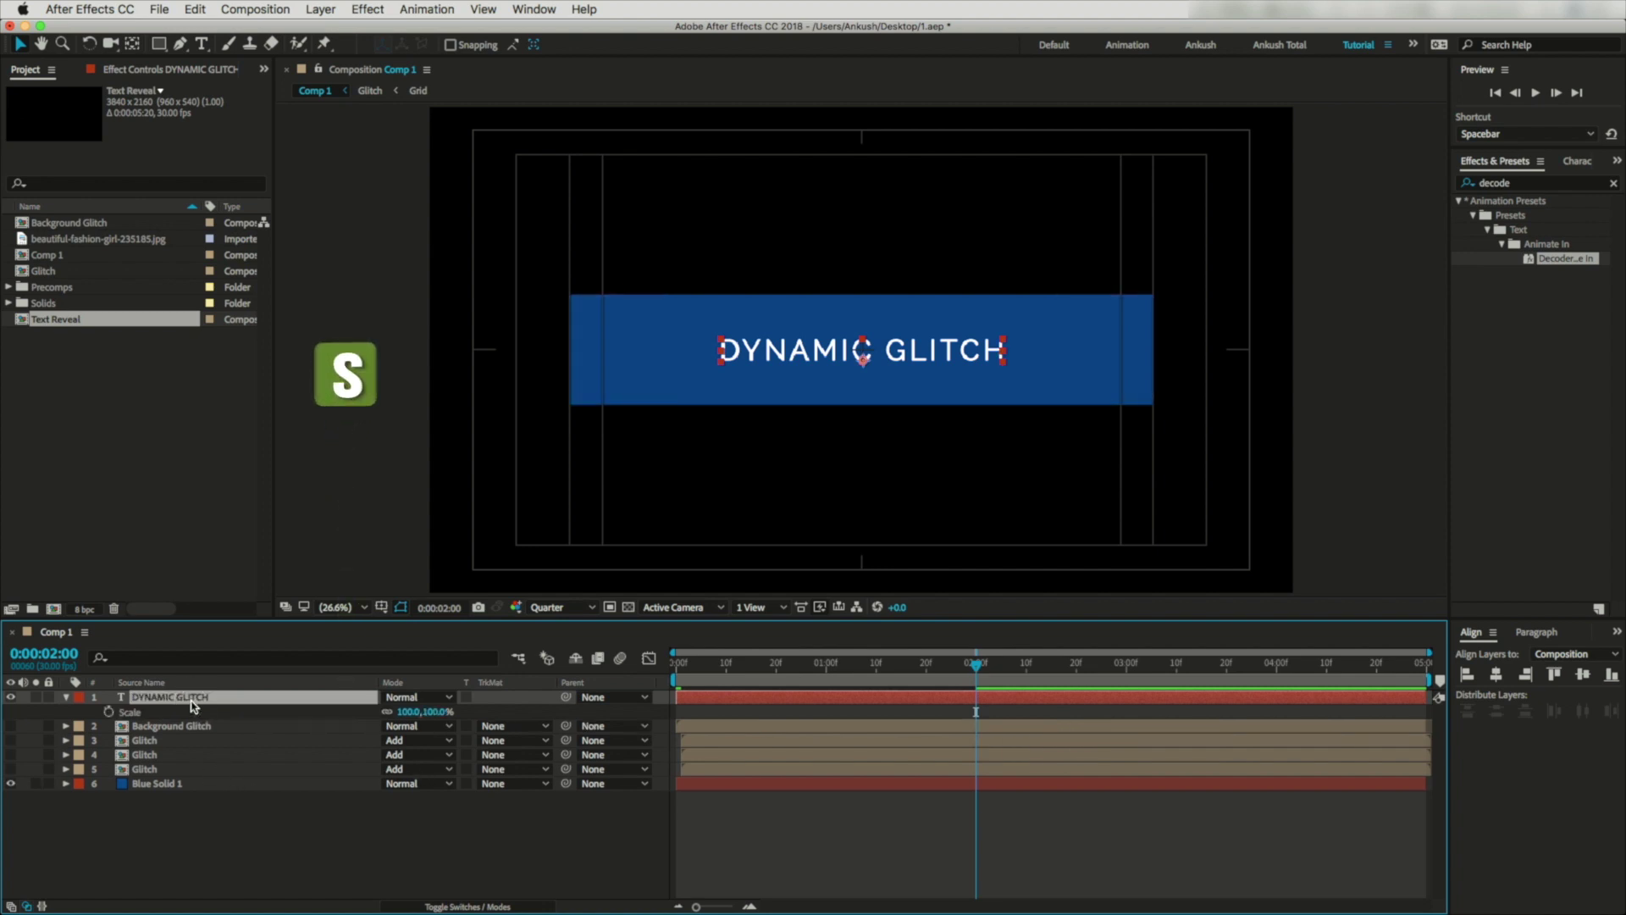
{"action": "left_click", "coordinate": [108, 711]}
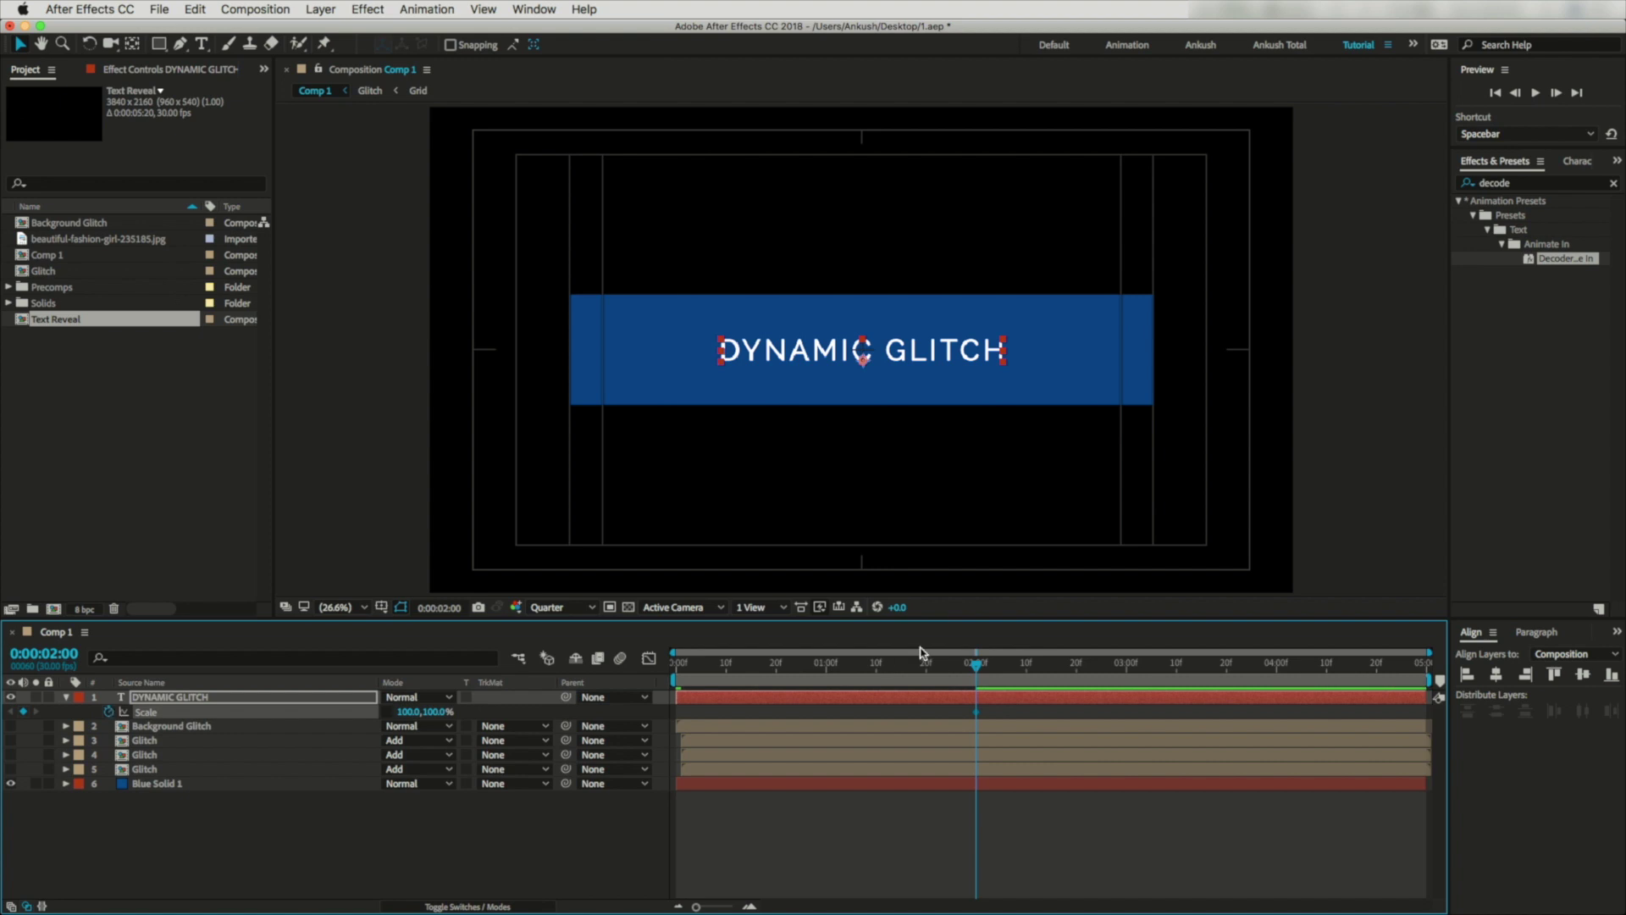
{"action": "key", "text": "u"}
{"action": "left_click_drag", "start_coordinate": [977, 667], "coordinate": [815, 686]}
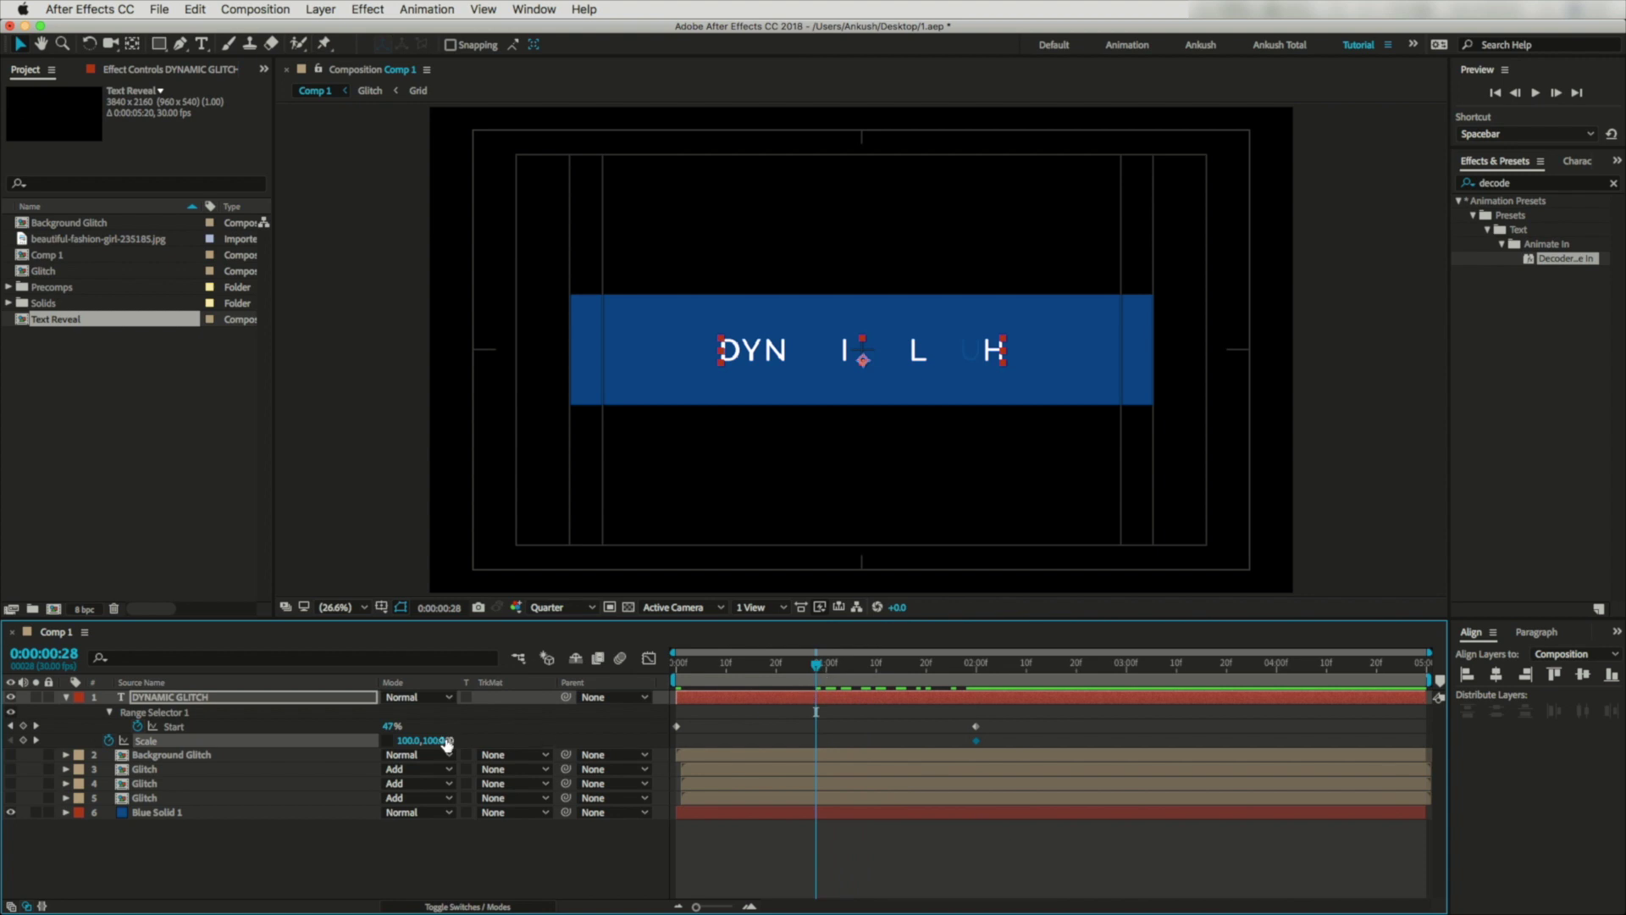
{"action": "left_click_drag", "start_coordinate": [406, 742], "coordinate": [377, 743]}
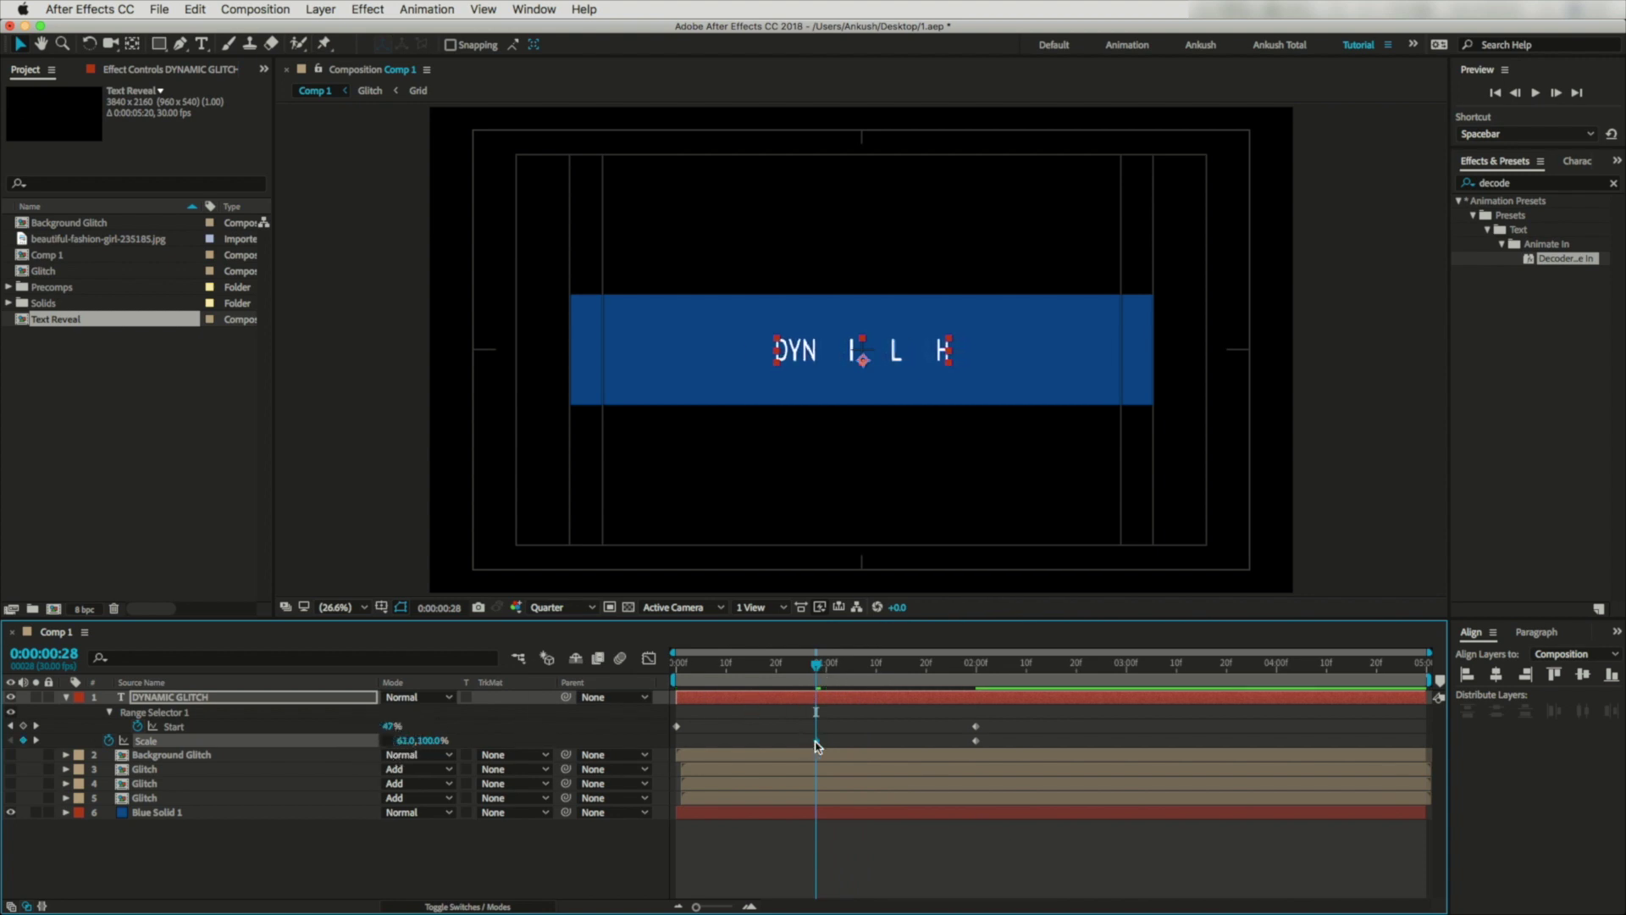
{"action": "left_click_drag", "start_coordinate": [815, 741], "coordinate": [676, 741]}
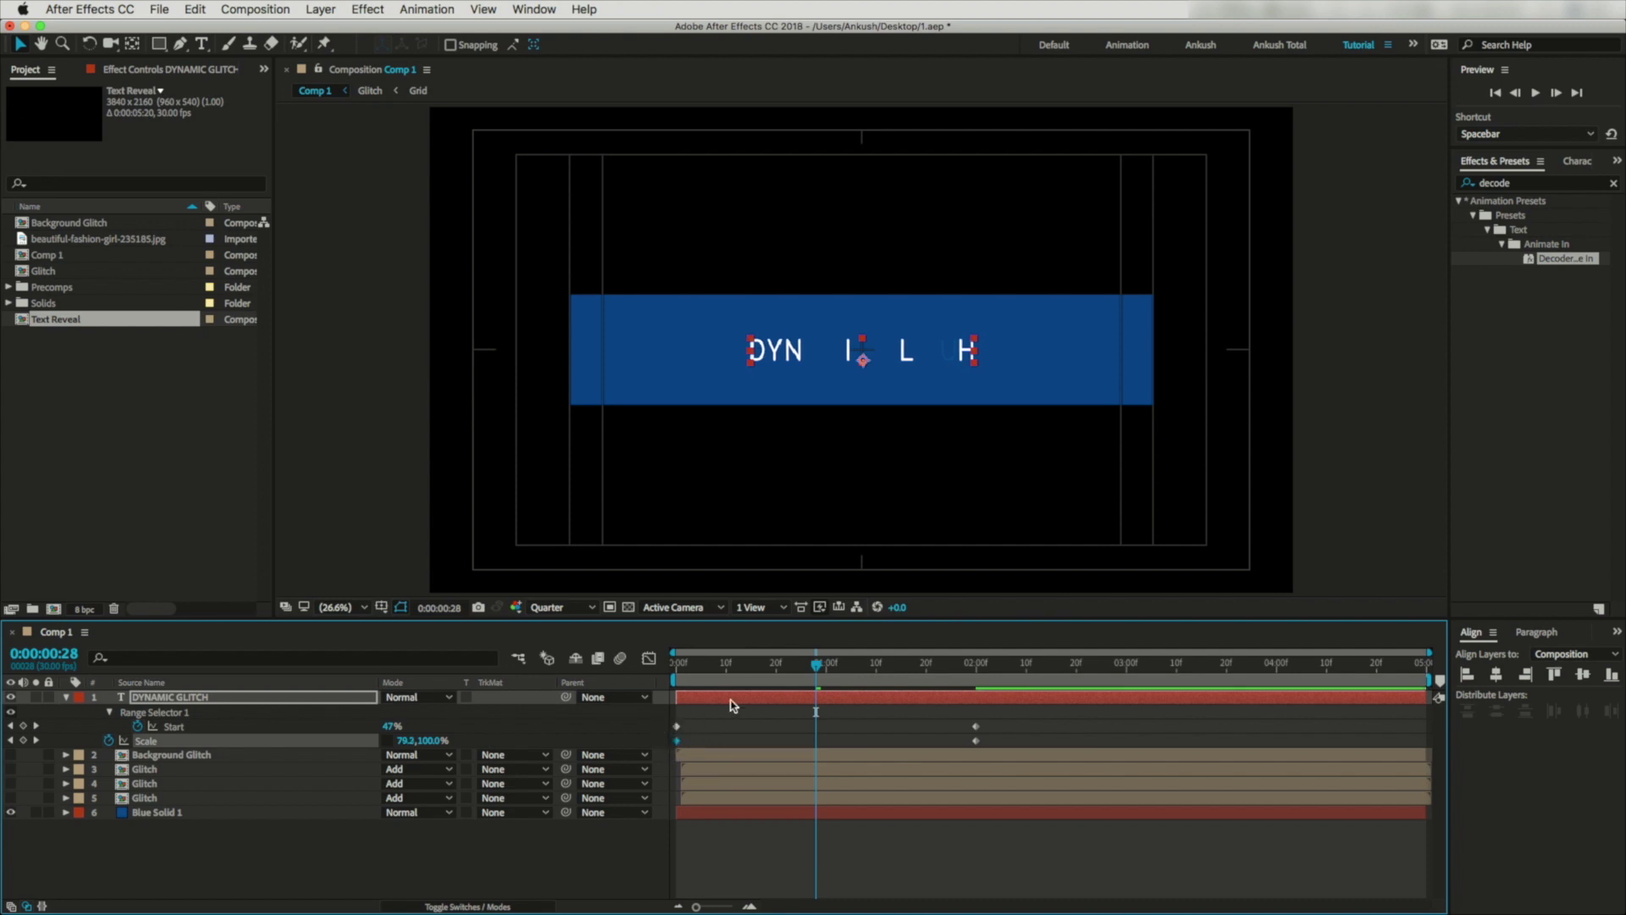
{"action": "left_click_drag", "start_coordinate": [816, 664], "coordinate": [675, 664]}
{"action": "key", "text": "space"}
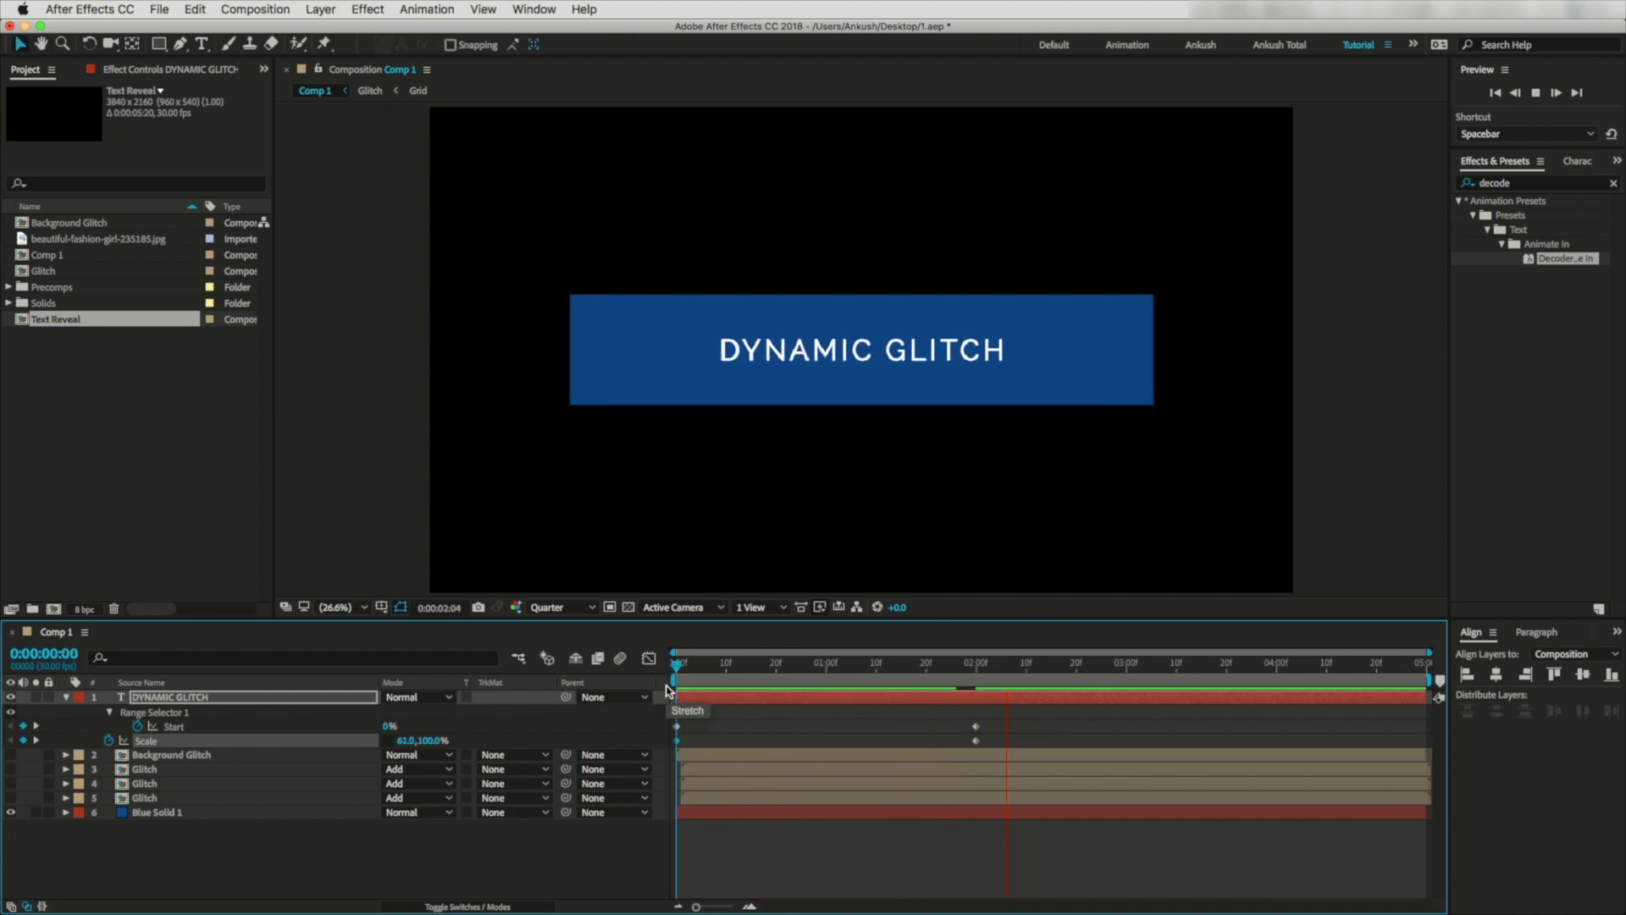
Place the Text Reveal composition in Comp 1 as the top layer, directly above DYNAMIC GLITCH.
{"action": "left_click_drag", "start_coordinate": [163, 695], "coordinate": [163, 725]}
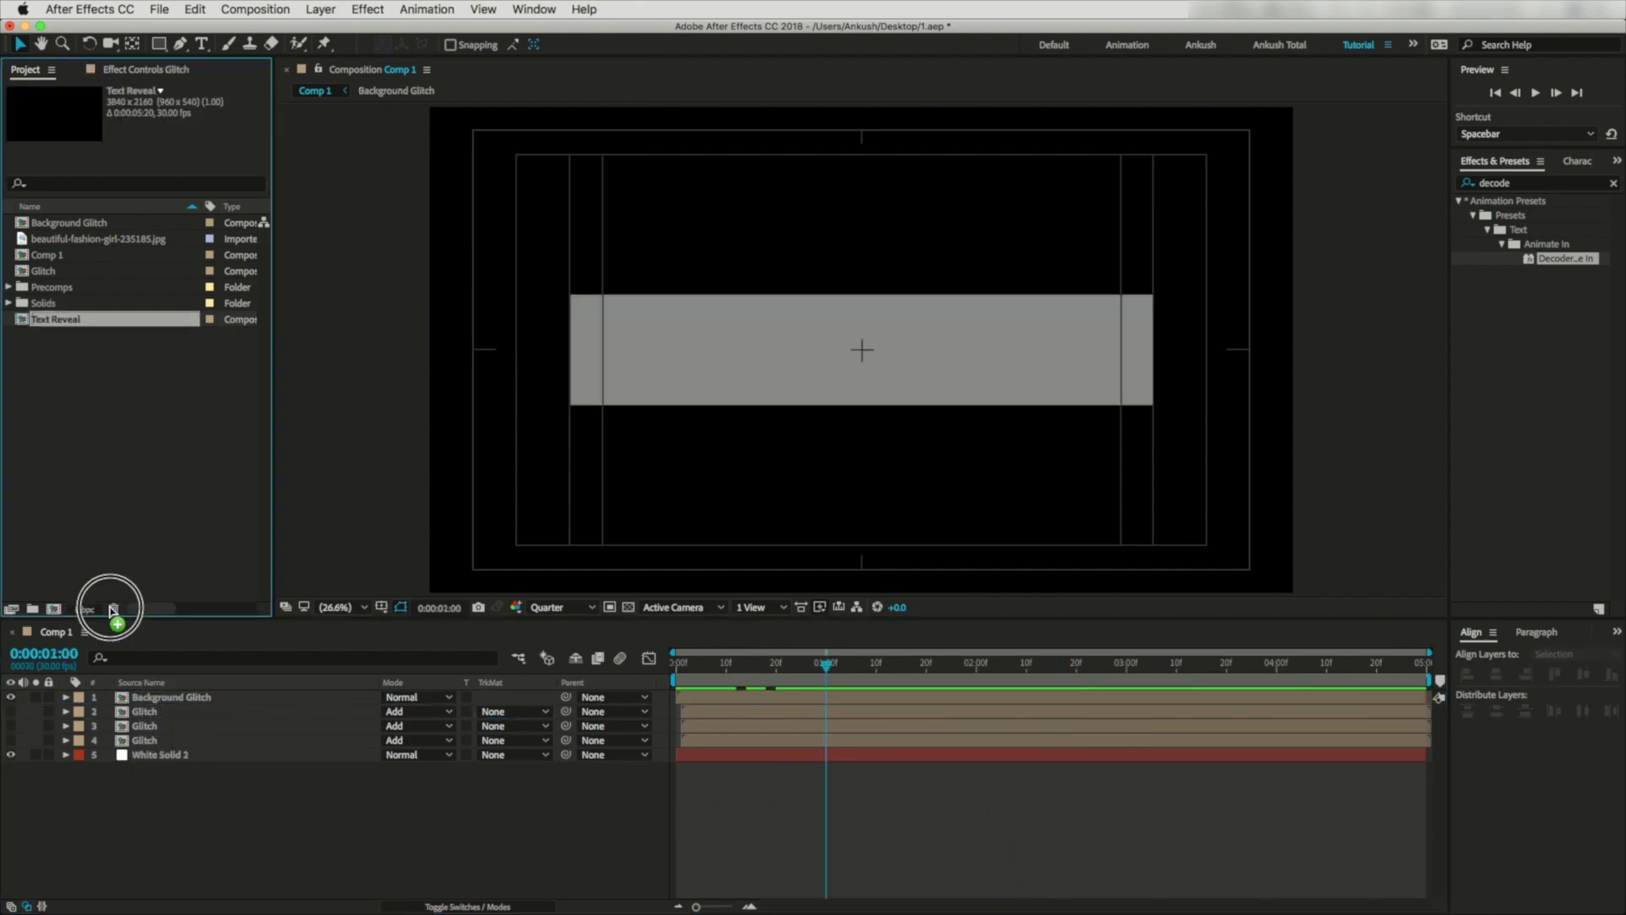
{"action": "left_click_drag", "start_coordinate": [113, 610], "coordinate": [132, 696]}
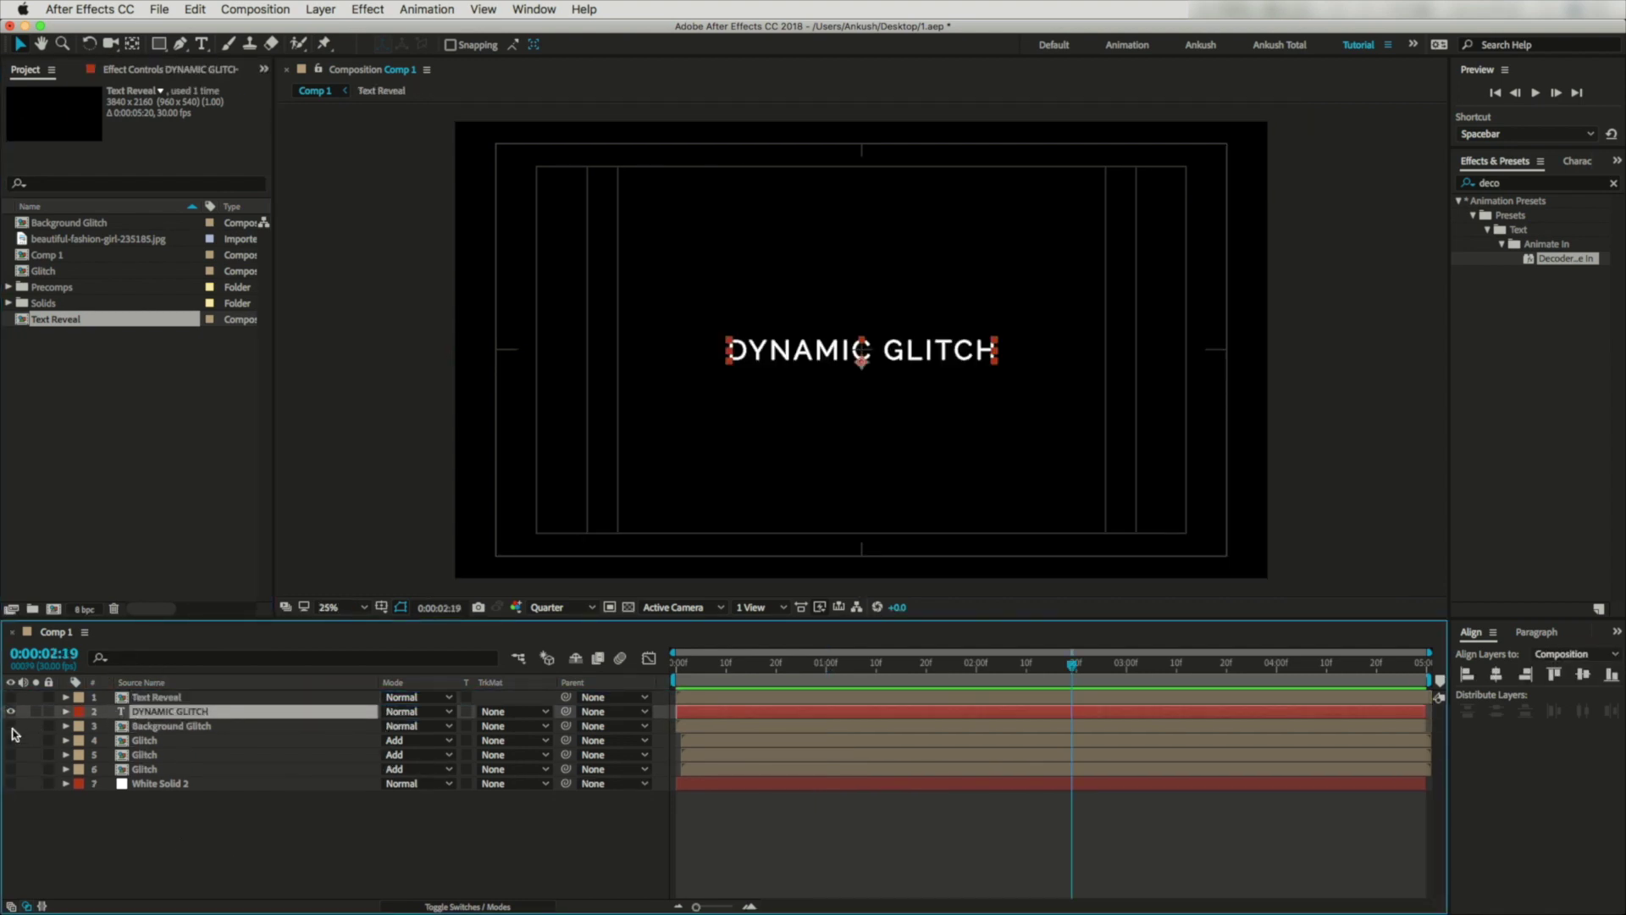
Pre-compose the three Glitch layers as Glitch Effect and place the new precomp at the top of the layer stack.
{"action": "left_click", "coordinate": [147, 744]}
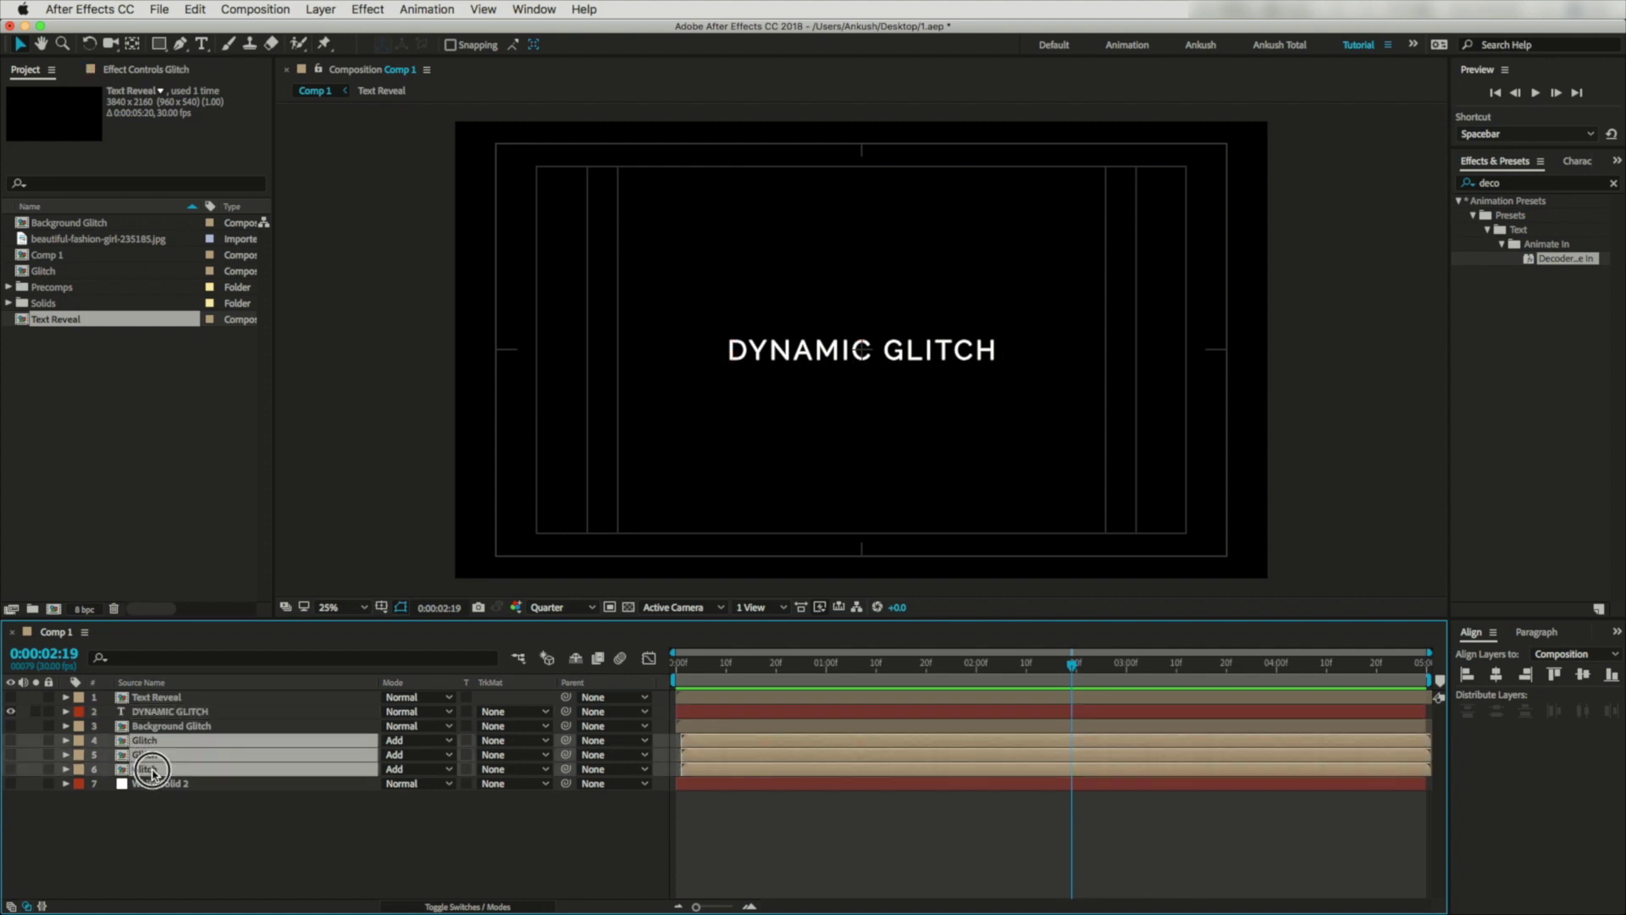
{"action": "left_click", "coordinate": [145, 769], "text": "shift"}
{"action": "right_click", "coordinate": [151, 769]}
{"action": "left_click", "coordinate": [210, 762]}
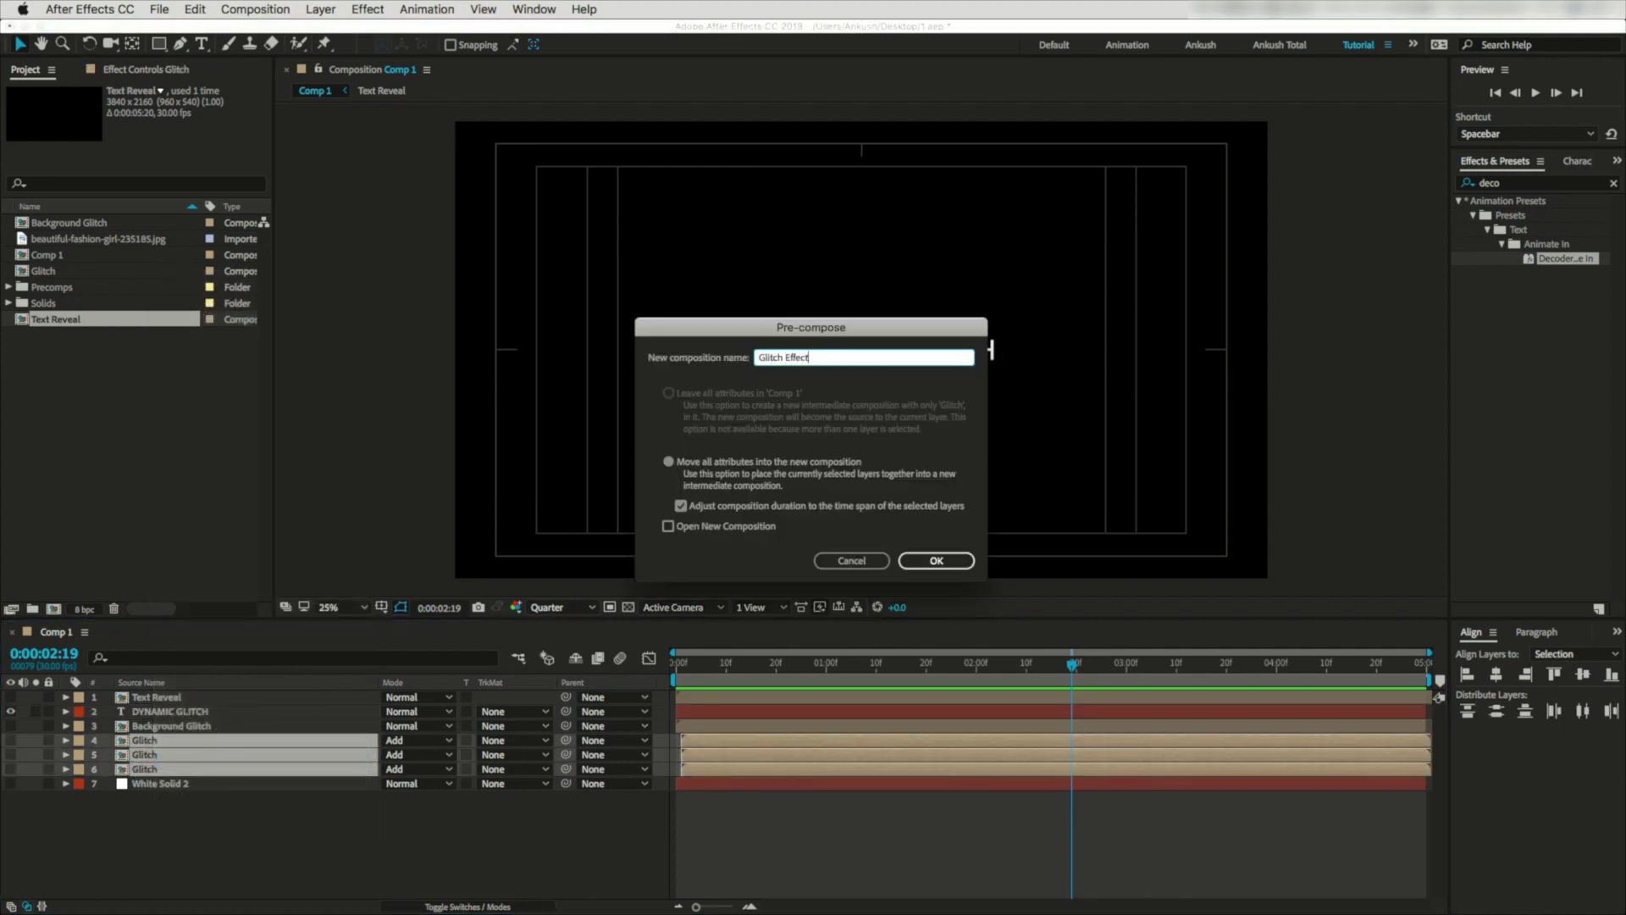
{"action": "left_click", "coordinate": [966, 560]}
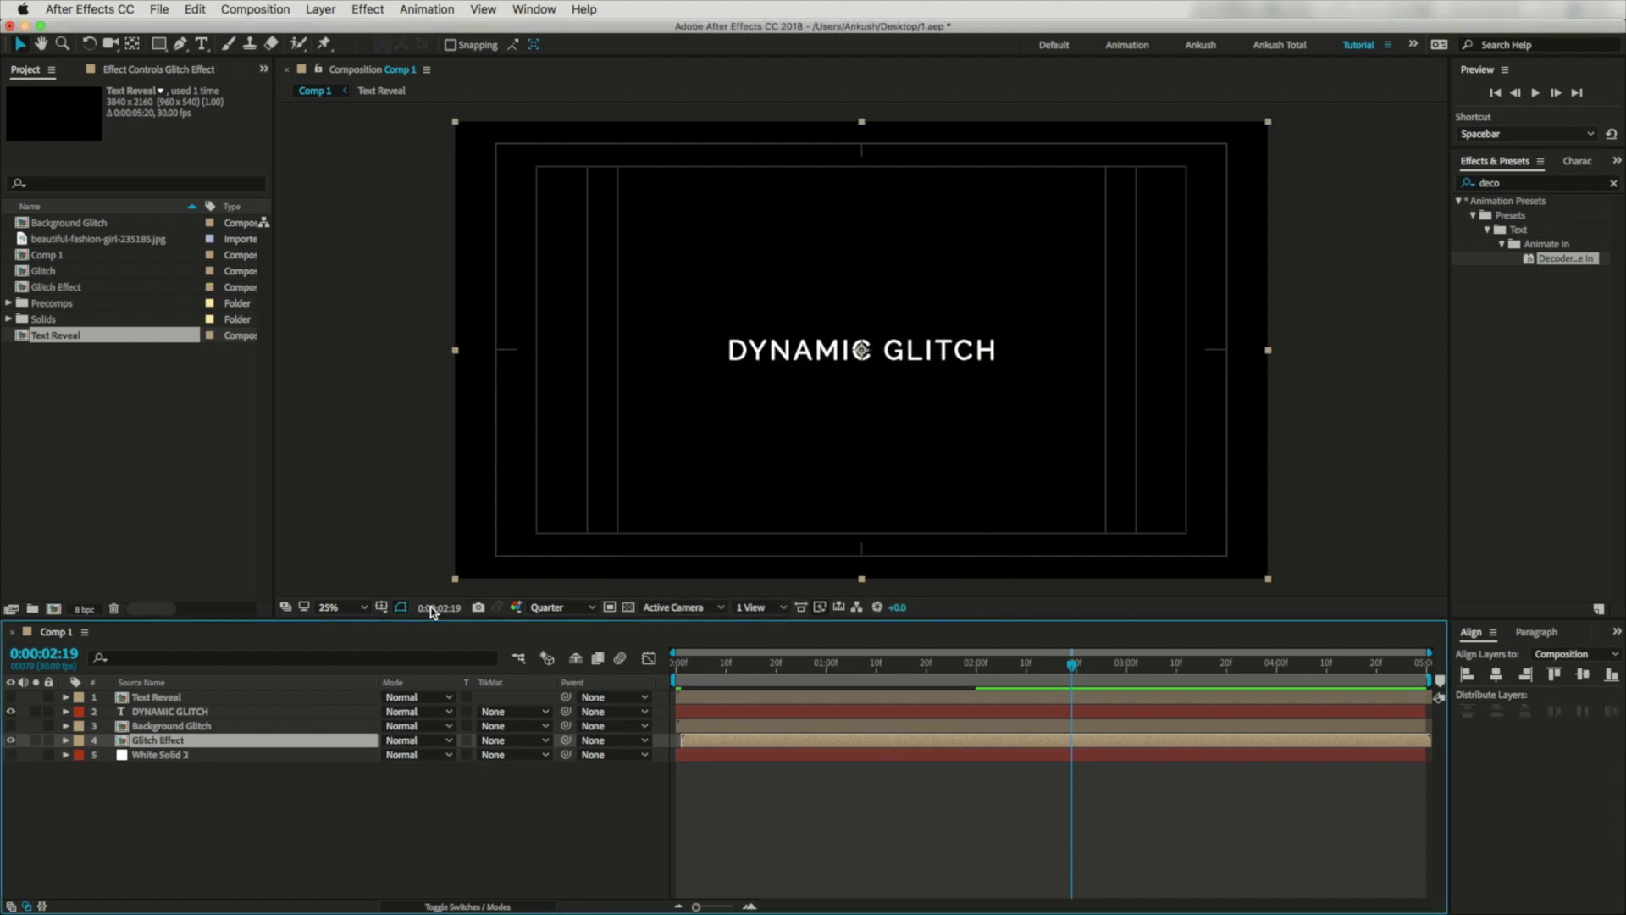
{"action": "left_click_drag", "start_coordinate": [148, 747], "coordinate": [147, 700]}
Set the DYNAMIC GLITCH layer's track matte to Alpha, using the Text Reveal layer above it.
{"action": "left_click", "coordinate": [156, 726]}
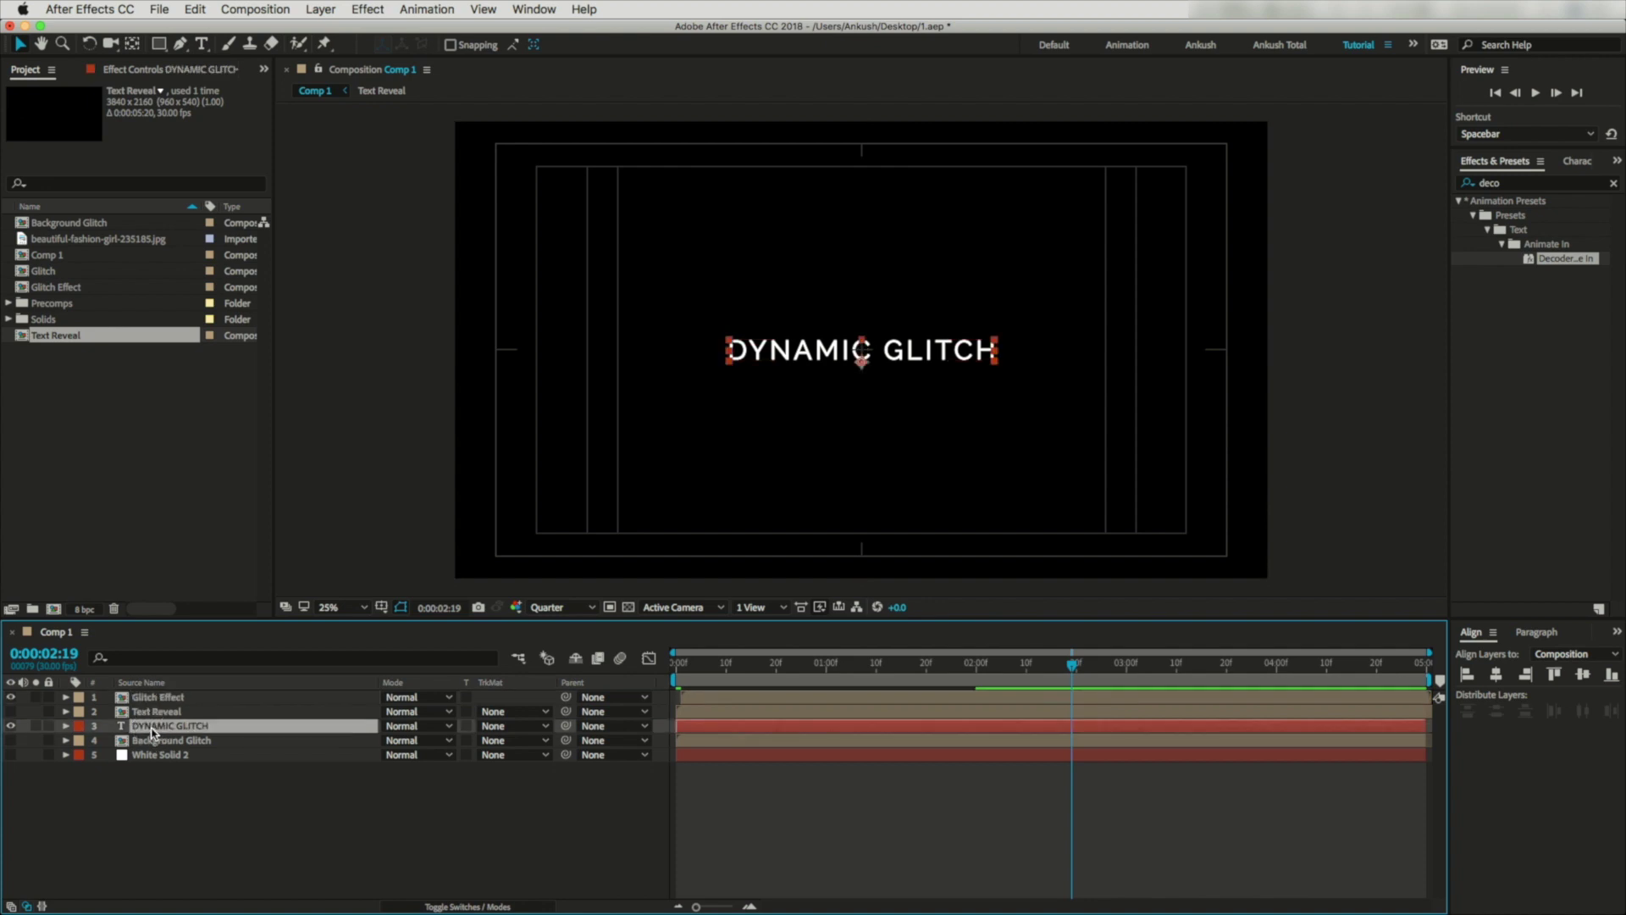
{"action": "left_click", "coordinate": [499, 727]}
{"action": "left_click", "coordinate": [512, 768]}
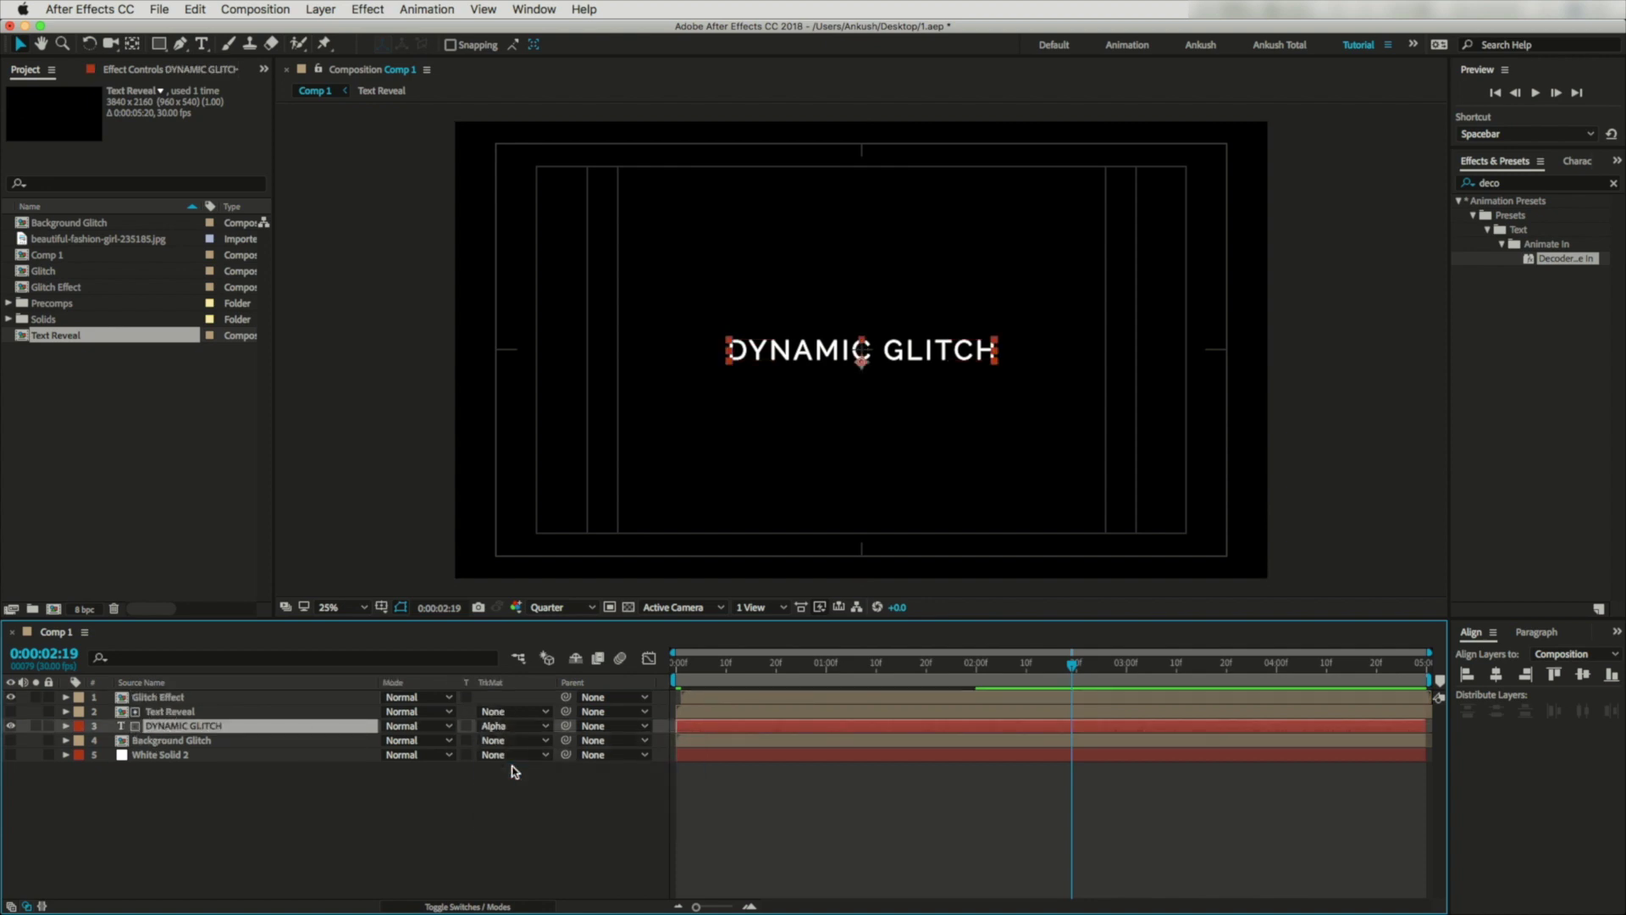
Make the Background Glitch and White Solid 2 layers visible and preview Comp 1 from the start.
{"action": "left_click", "coordinate": [11, 740]}
{"action": "left_click_drag", "start_coordinate": [1071, 666], "coordinate": [675, 665]}
{"action": "left_click", "coordinate": [516, 806]}
{"action": "left_click", "coordinate": [11, 755]}
{"action": "key", "text": "space"}
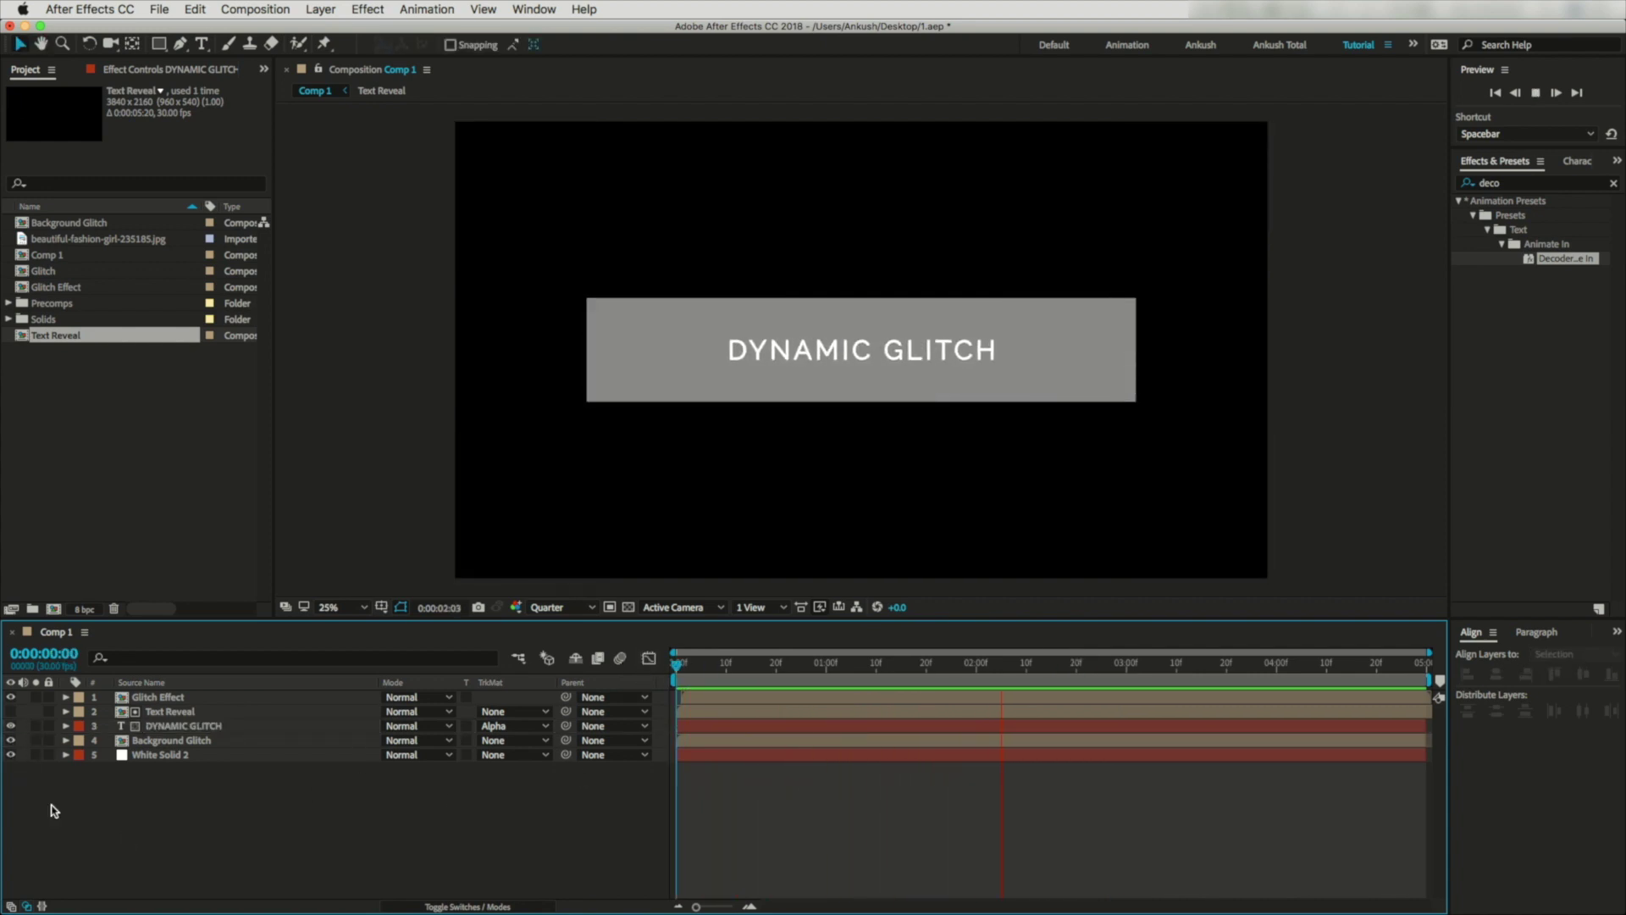
{"action": "left_click", "coordinate": [1029, 688]}
{"action": "left_click_drag", "start_coordinate": [1082, 669], "coordinate": [803, 688]}
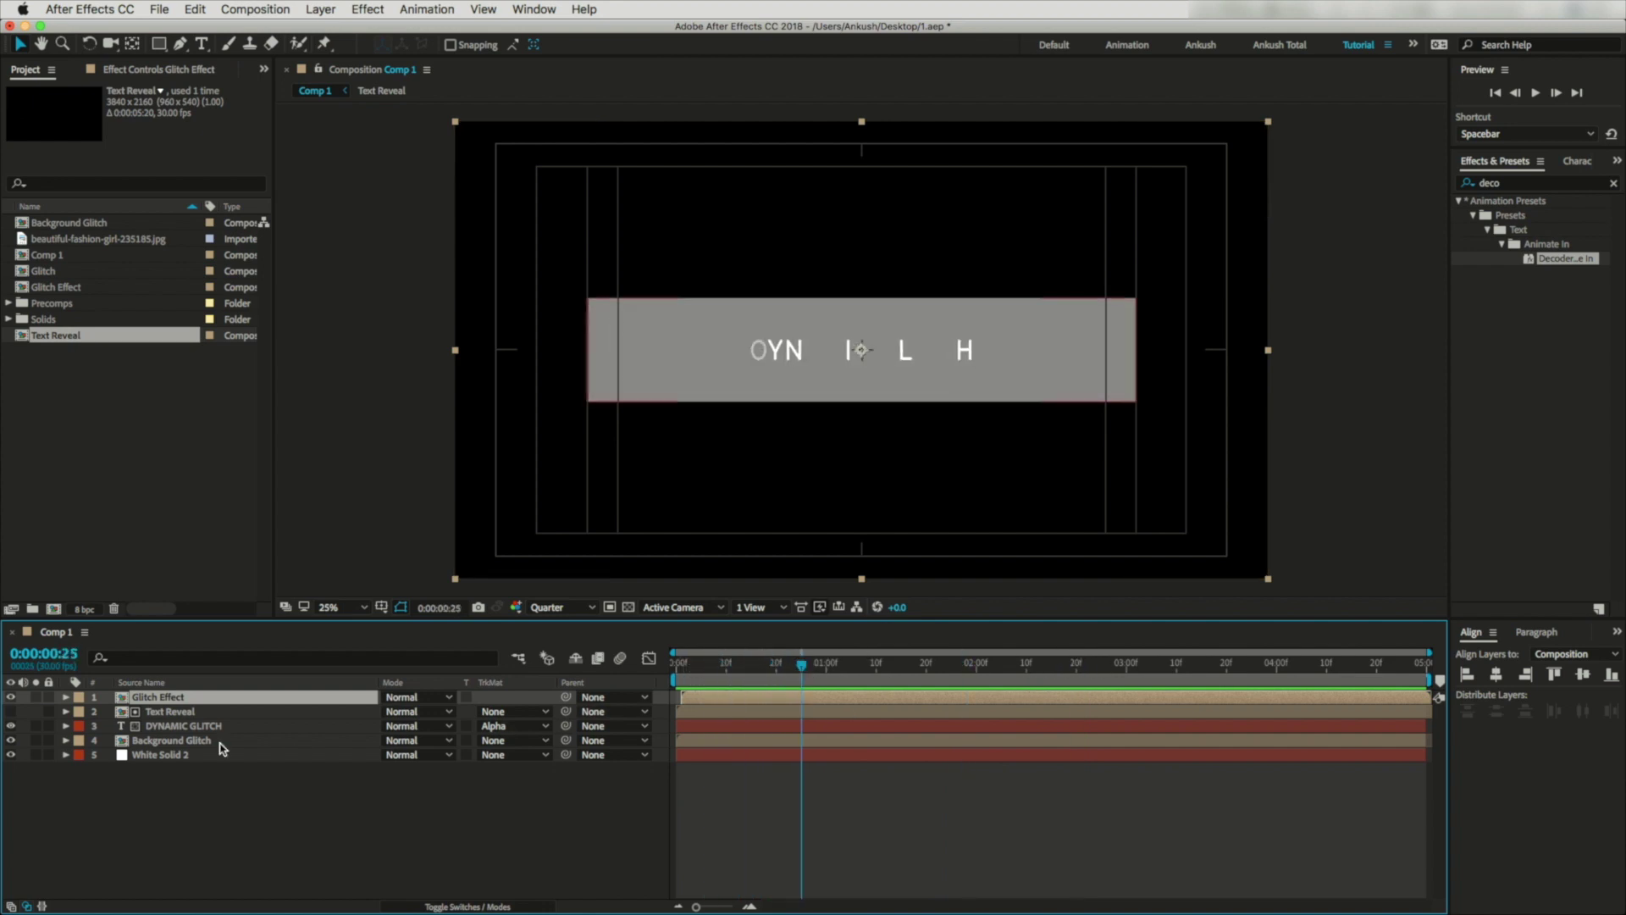
Make all three Glitch layers visible inside the Glitch Effect precomp, return to Comp 1 and preview it.
{"action": "left_click", "coordinate": [142, 699]}
{"action": "double_click", "coordinate": [142, 698]}
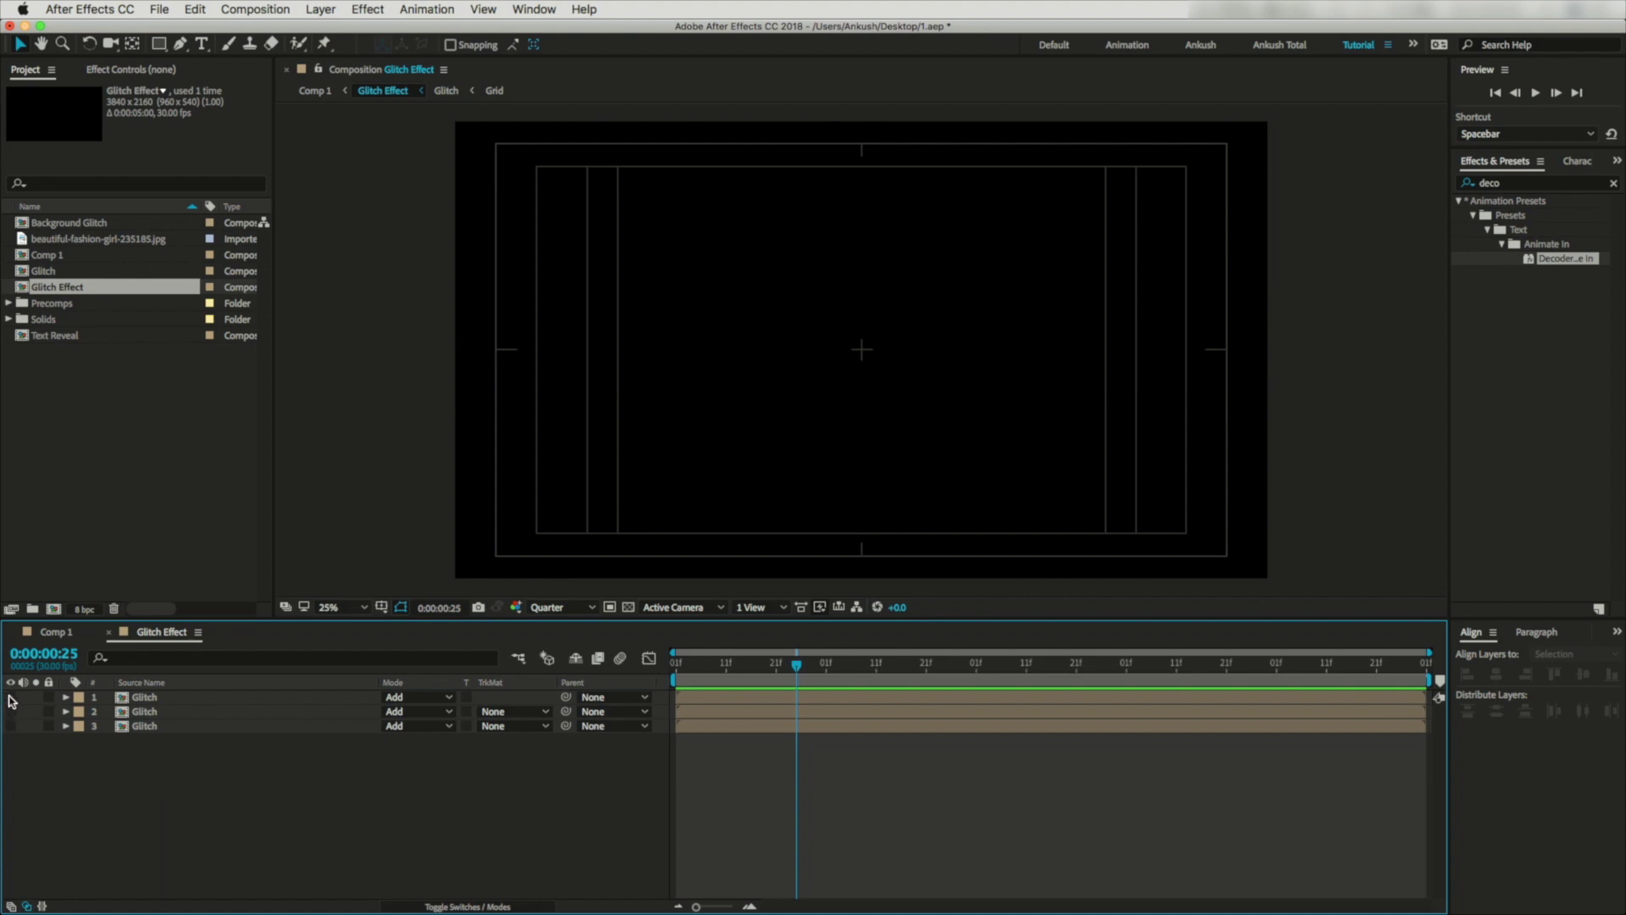
{"action": "left_click_drag", "start_coordinate": [11, 697], "coordinate": [11, 726]}
{"action": "left_click", "coordinate": [109, 632]}
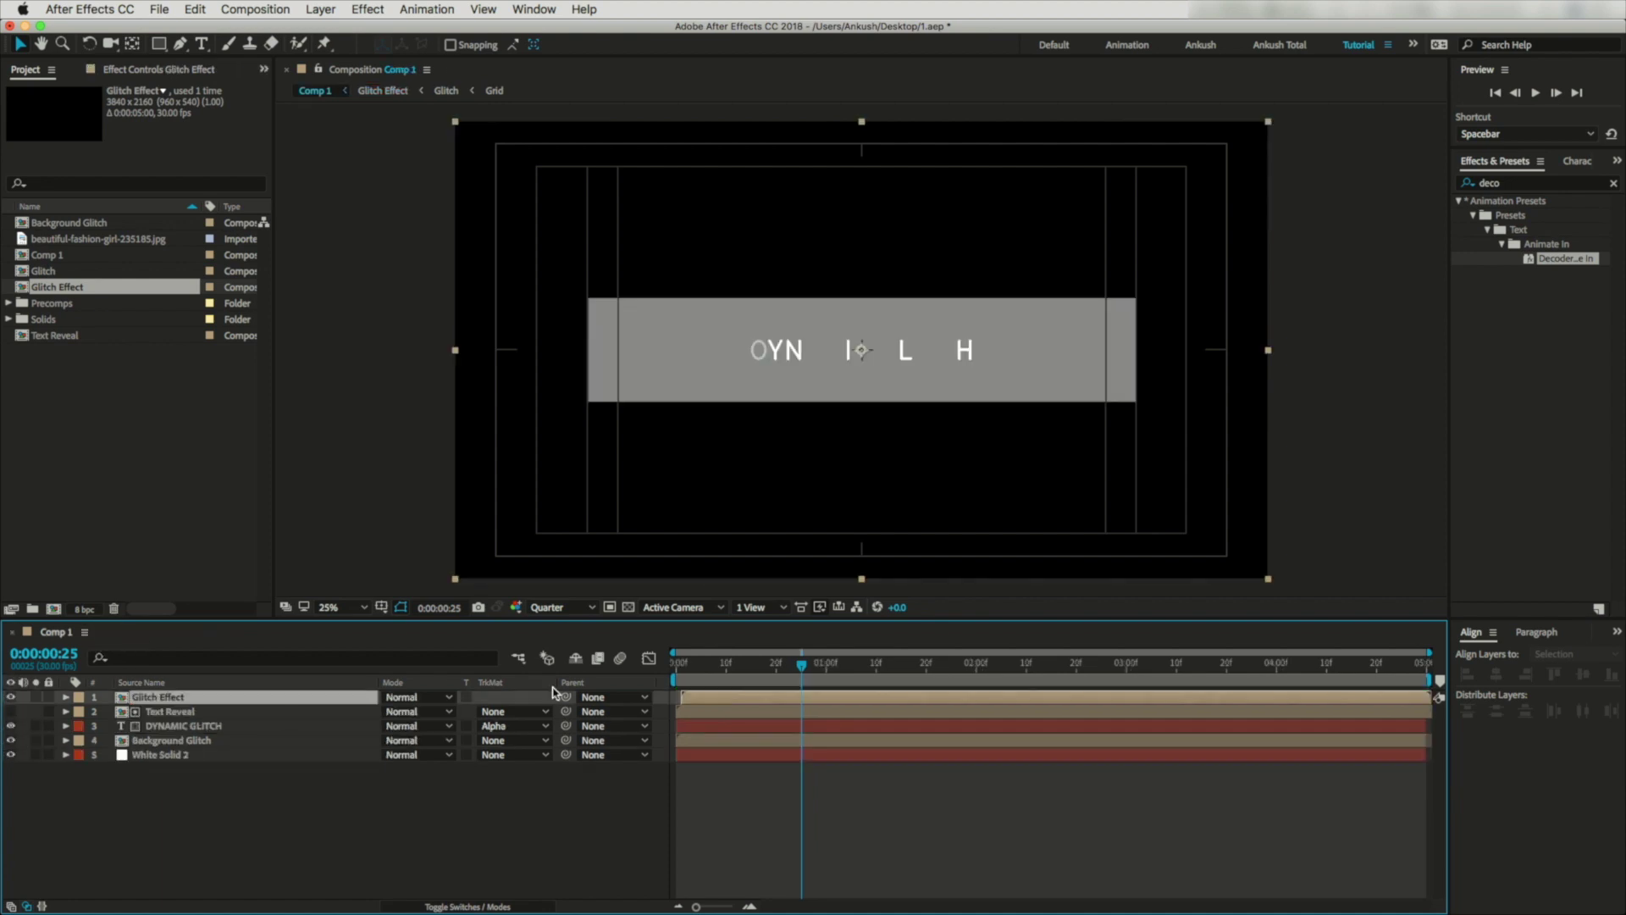
{"action": "key", "text": "Home"}
{"action": "key", "text": "space"}
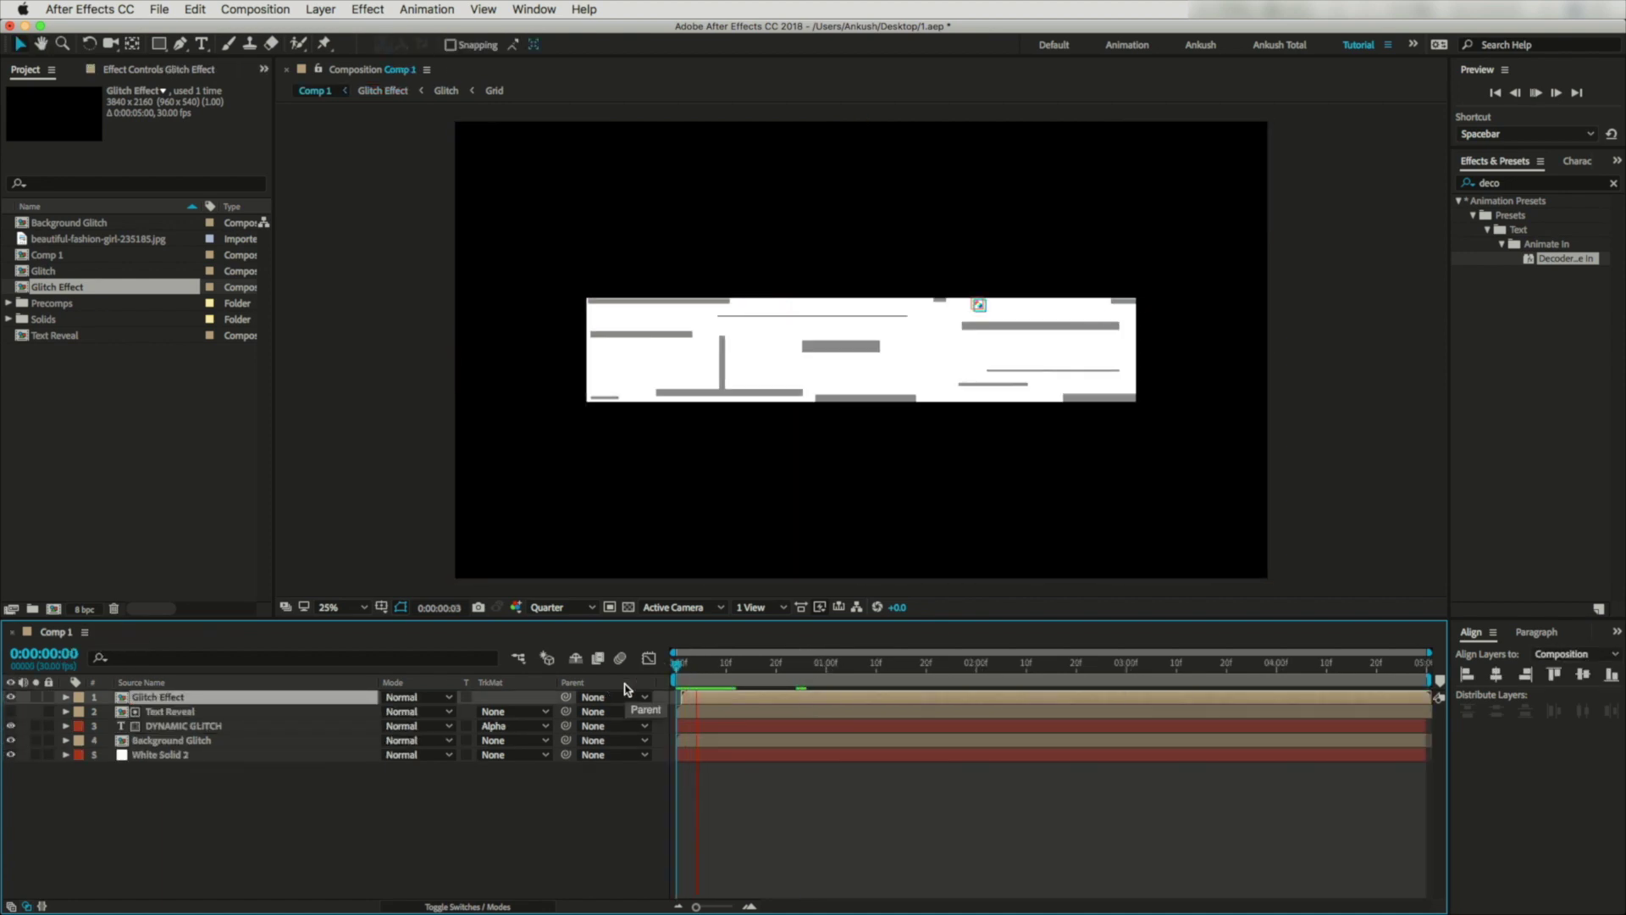
{"action": "key", "text": "space"}
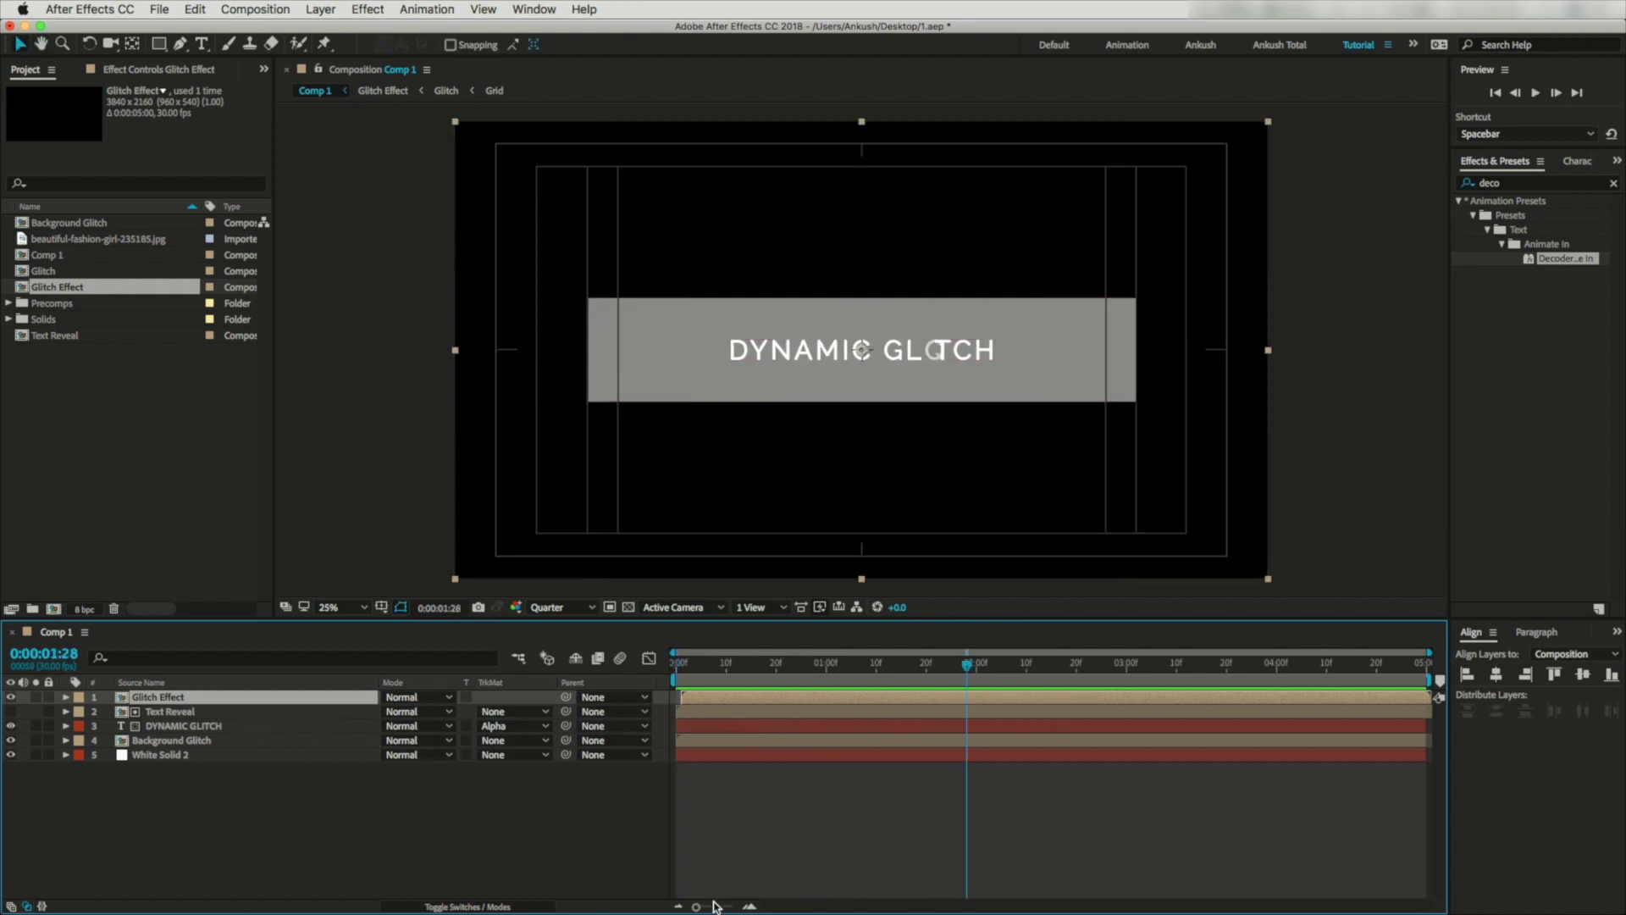
Shift the Glitch Effect layer to start at frame 2 and check the composition at that frame.
{"action": "left_click_drag", "start_coordinate": [696, 906], "coordinate": [730, 906]}
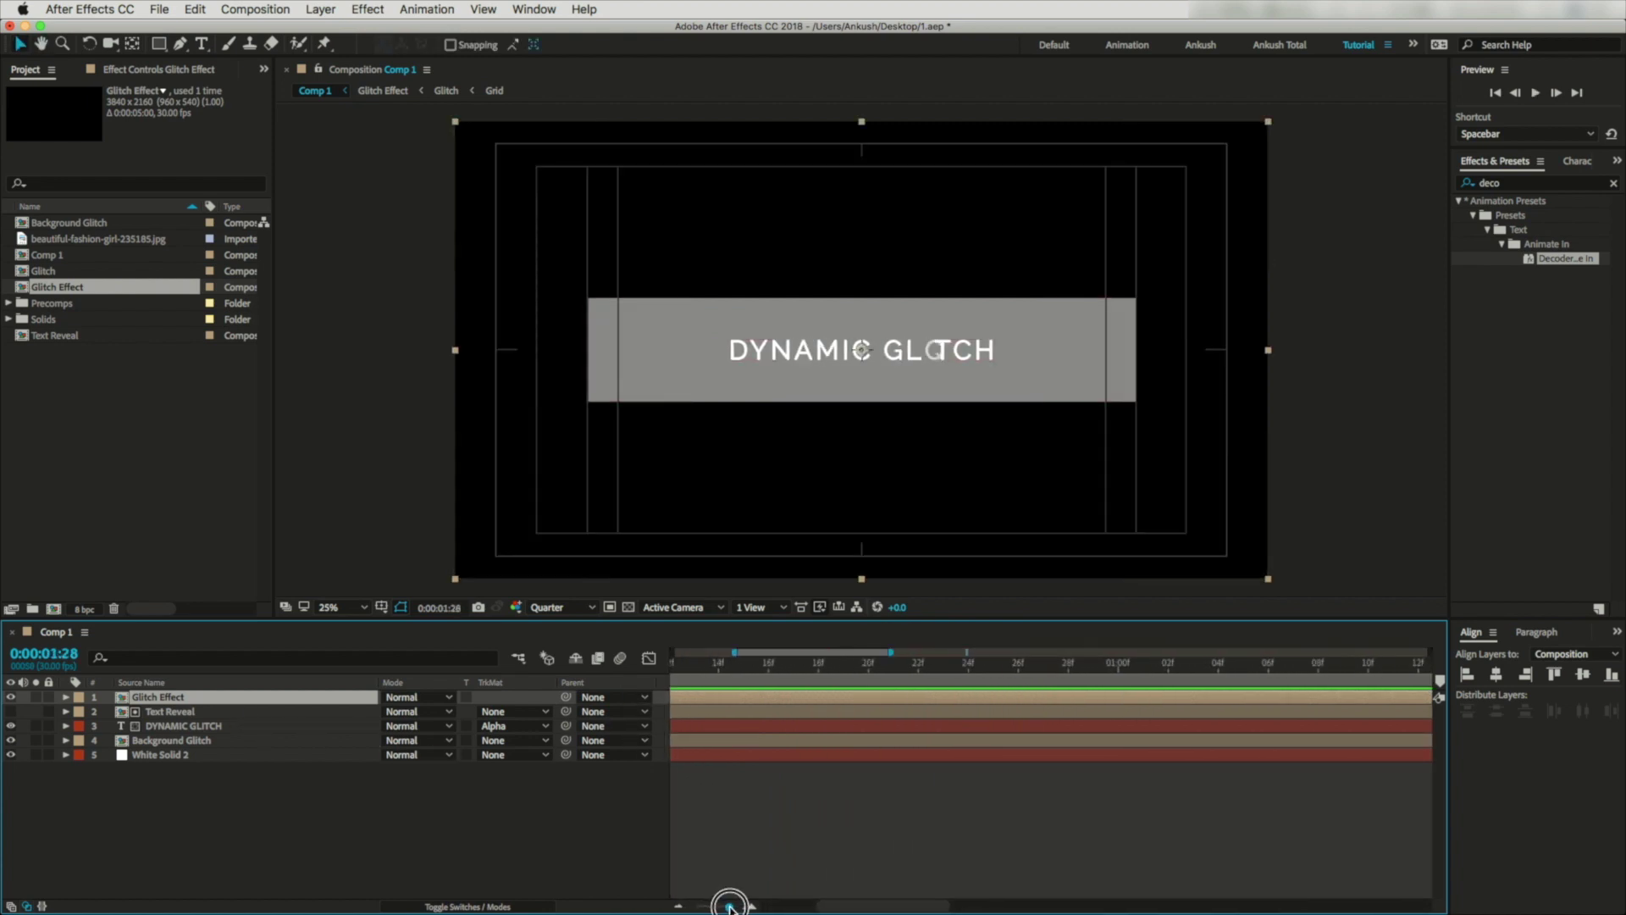
{"action": "left_click_drag", "start_coordinate": [864, 906], "coordinate": [784, 906]}
{"action": "left_click_drag", "start_coordinate": [730, 695], "coordinate": [749, 699]}
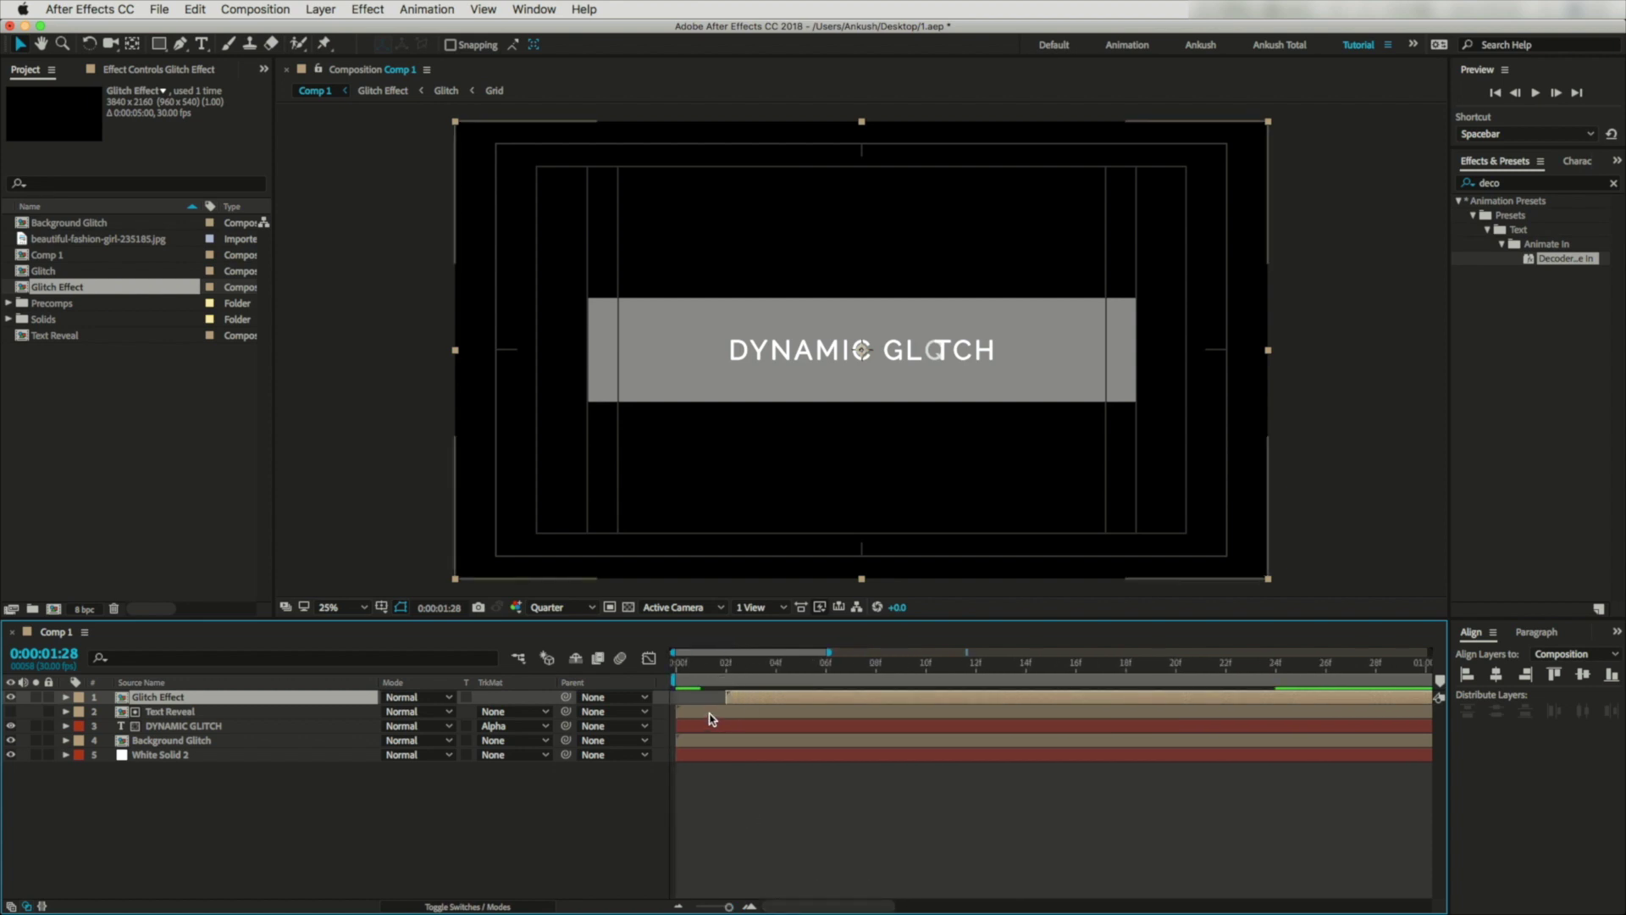
{"action": "left_click", "coordinate": [728, 666]}
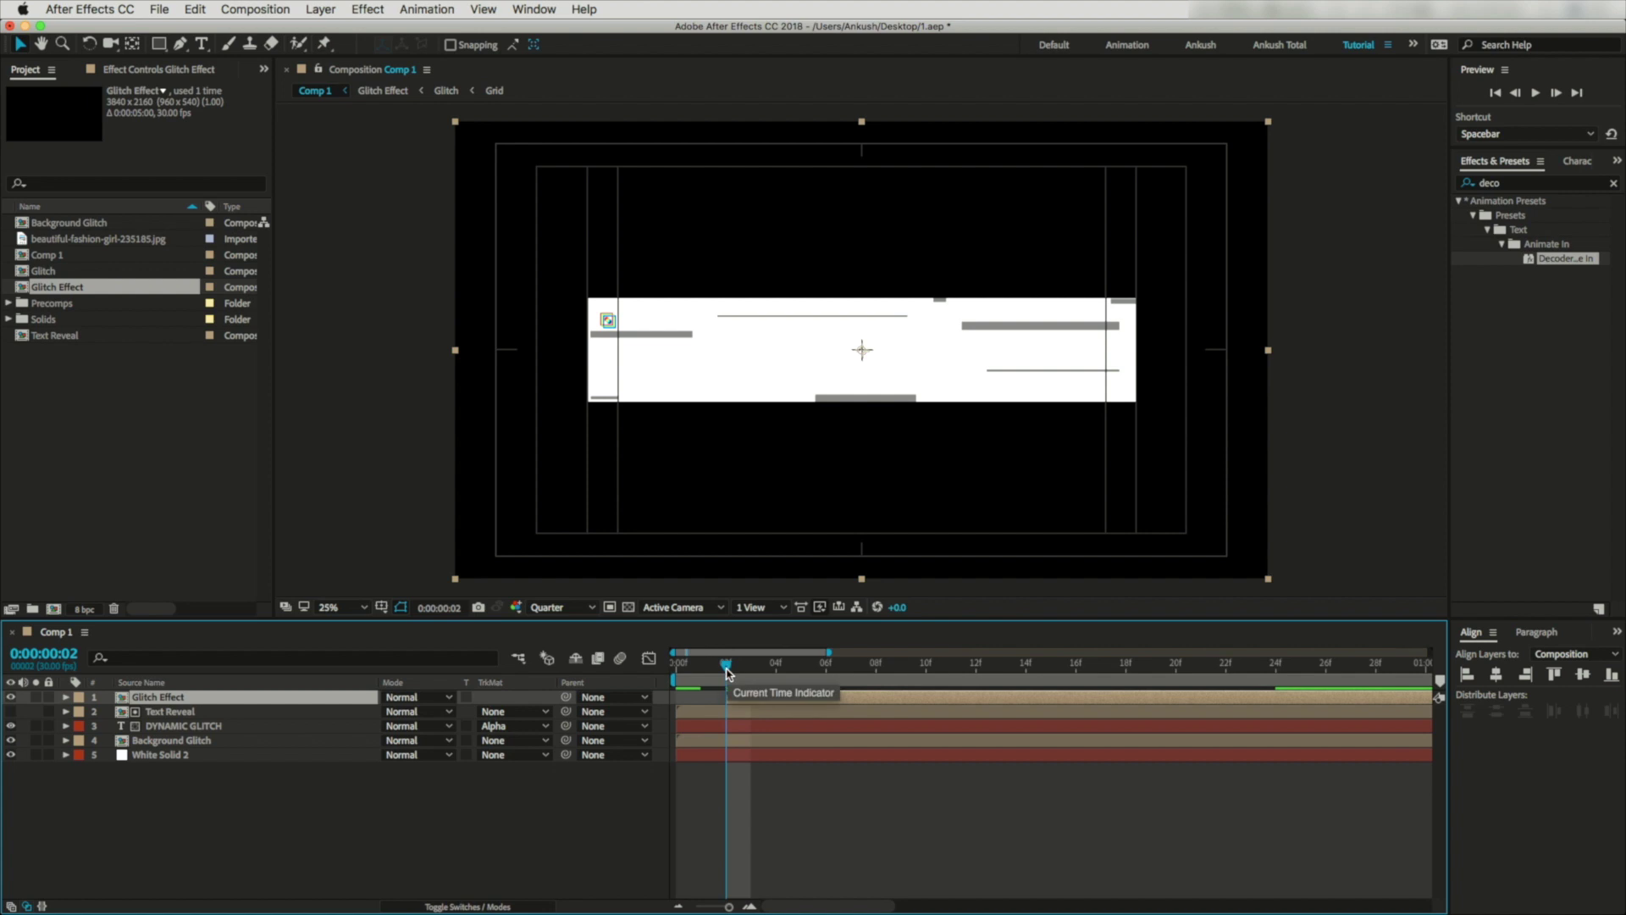
Stagger the layer starts with Background Glitch at frame 4, Text Reveal at frame 5 and DYNAMIC GLITCH at frame 2.
{"action": "left_click_drag", "start_coordinate": [726, 665], "coordinate": [776, 665]}
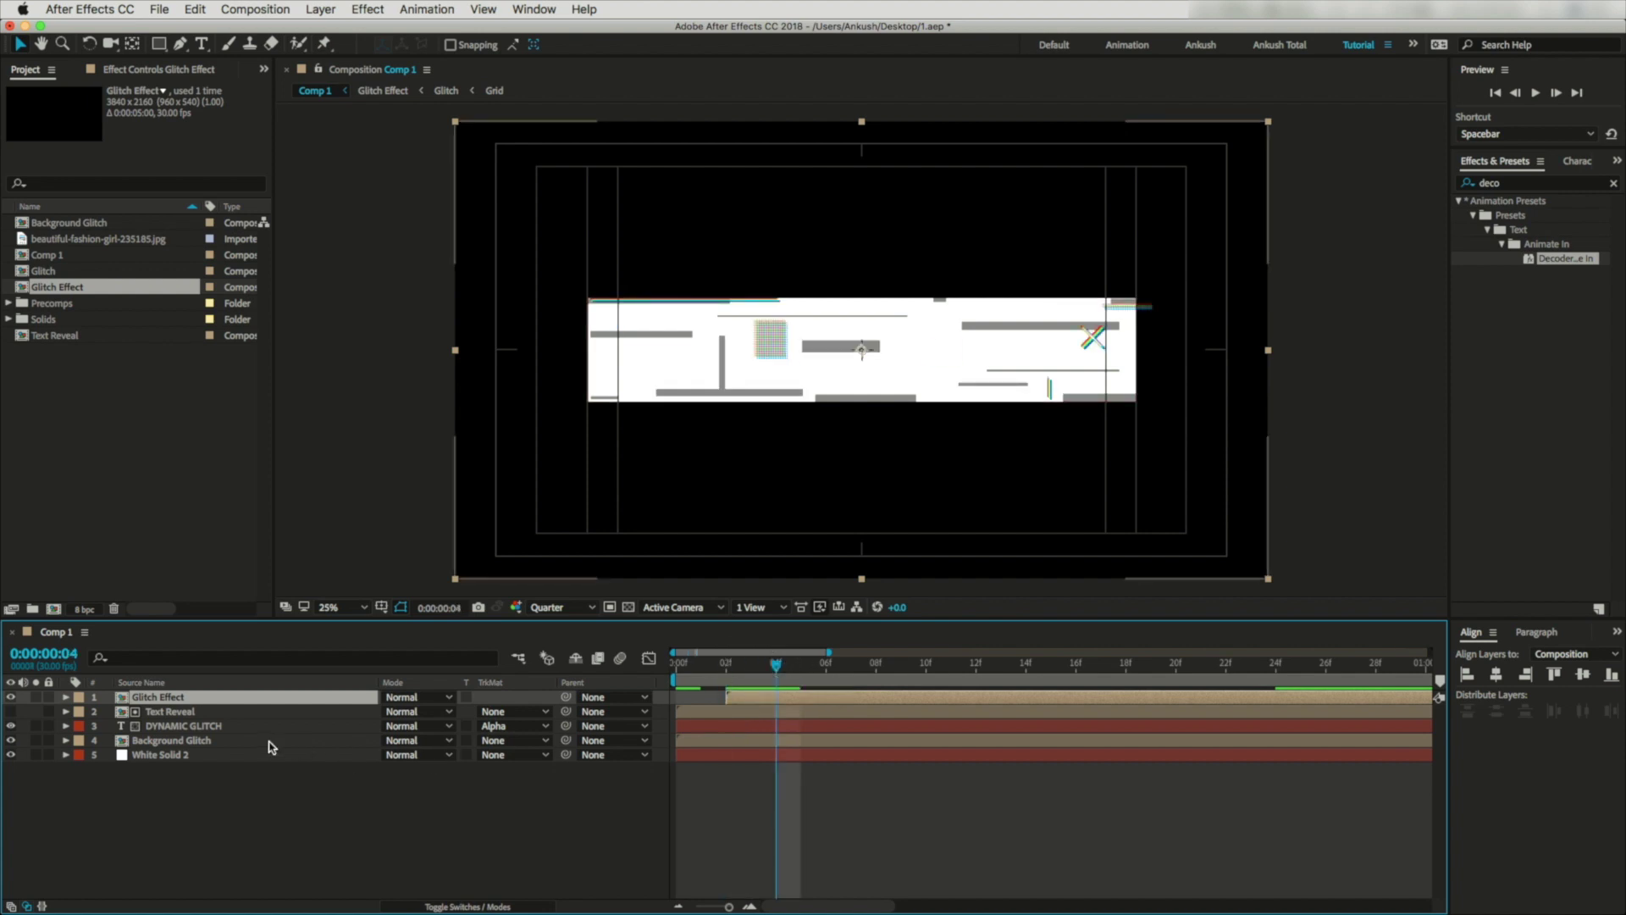
{"action": "left_click", "coordinate": [224, 743]}
{"action": "left_click_drag", "start_coordinate": [723, 745], "coordinate": [810, 743]}
{"action": "left_click_drag", "start_coordinate": [725, 712], "coordinate": [841, 711]}
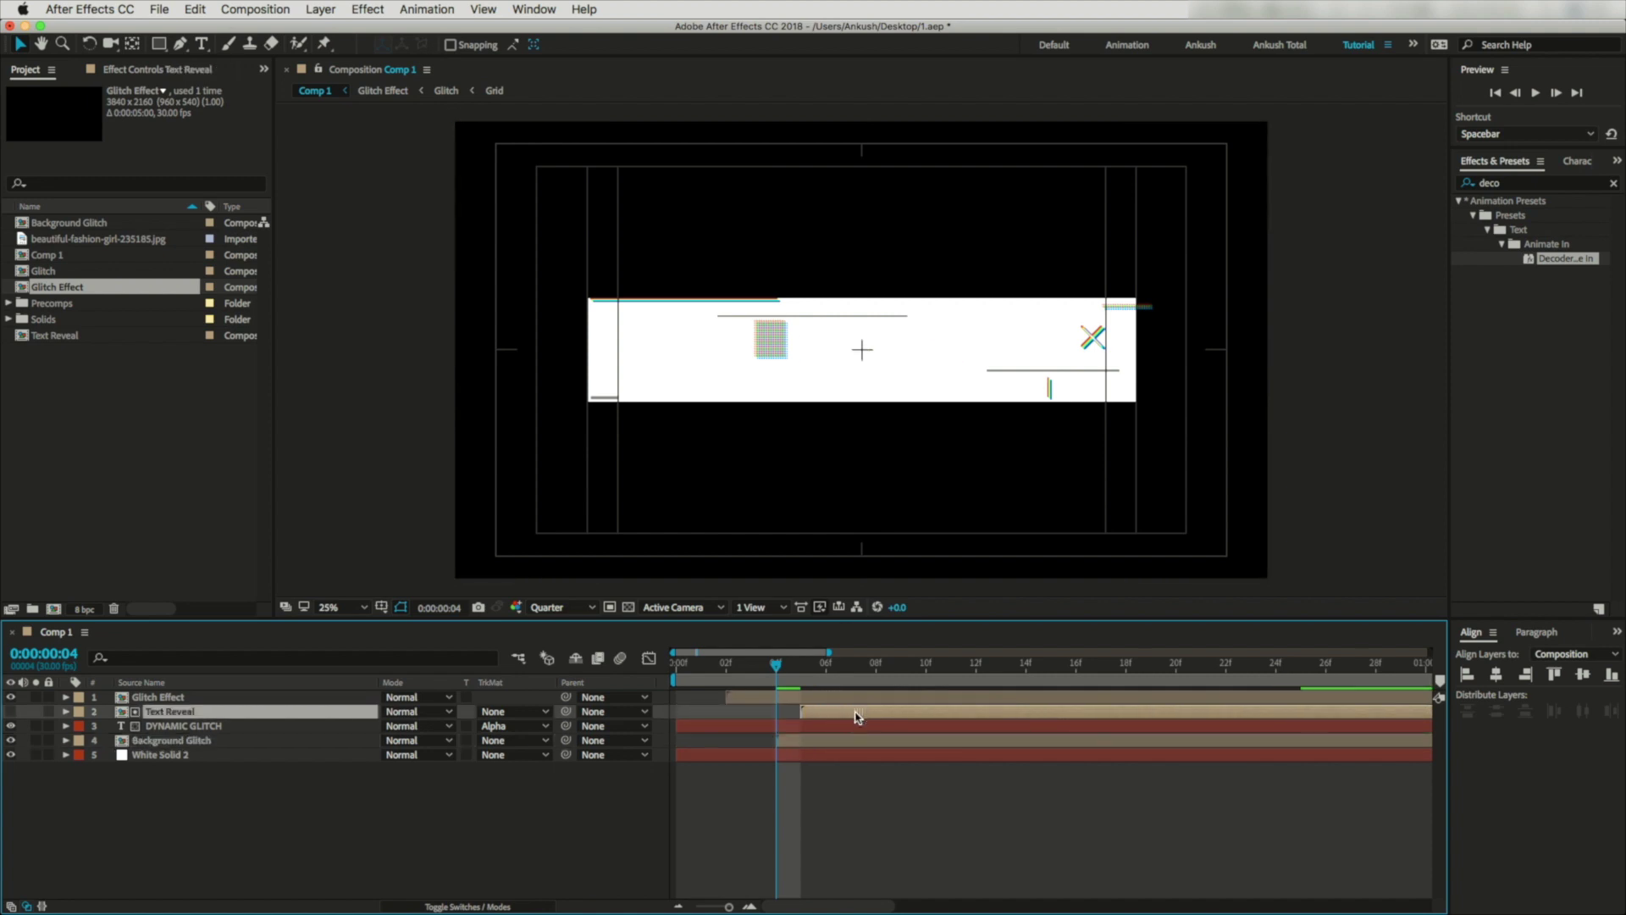
{"action": "left_click_drag", "start_coordinate": [733, 725], "coordinate": [1222, 768]}
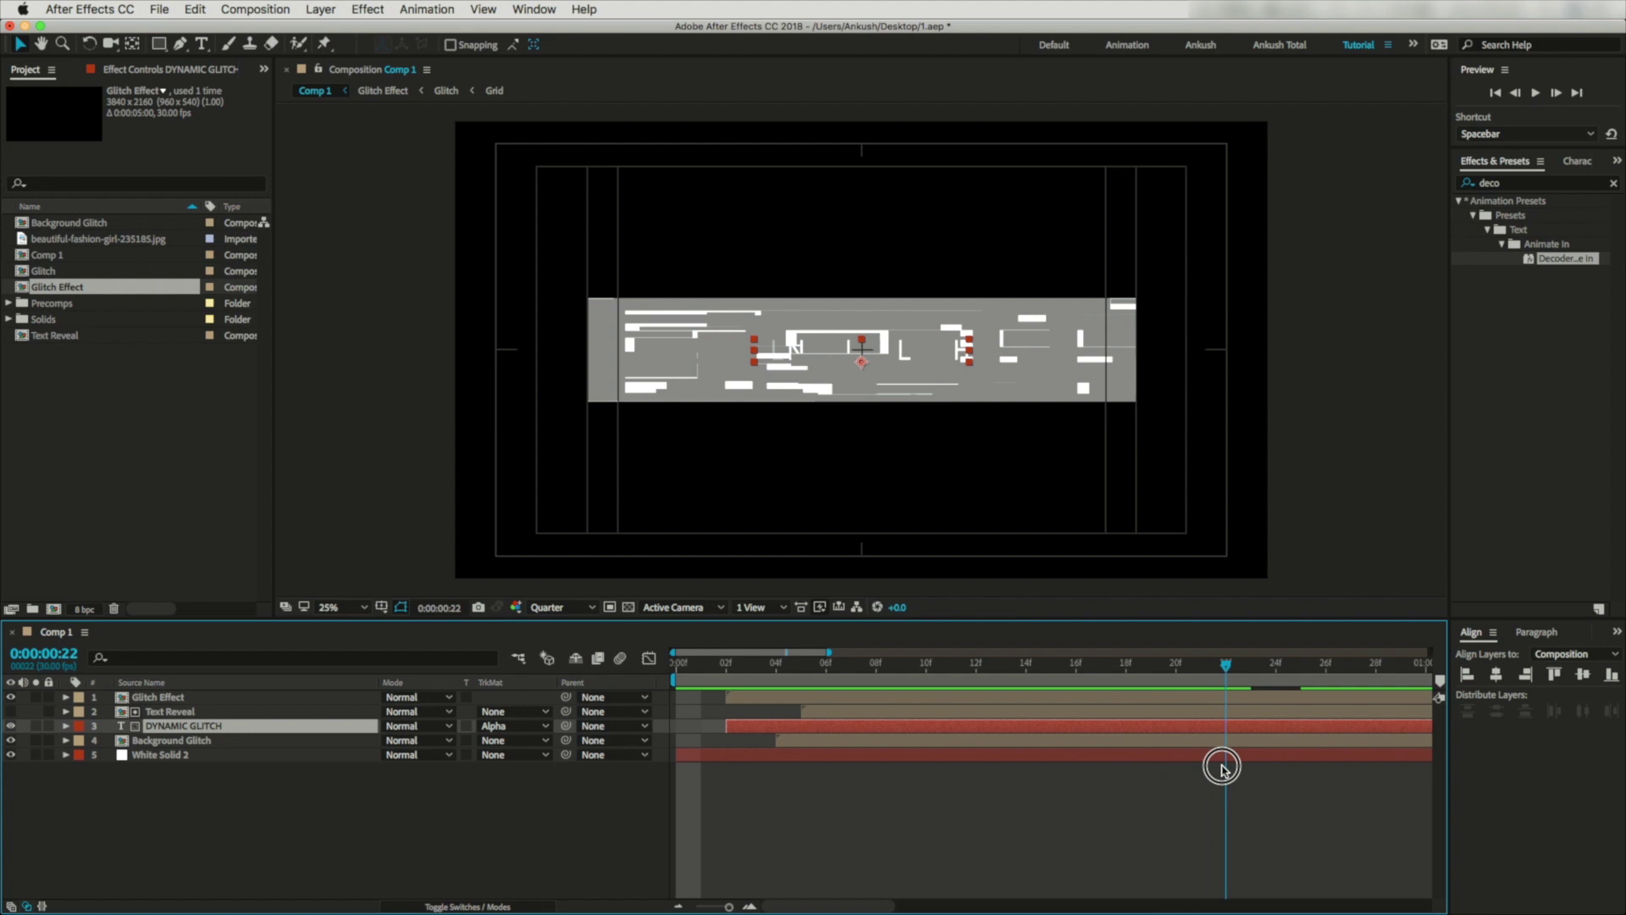
Change the font style of the DYNAMIC GLITCH text to Raleway Black.
{"action": "double_click", "coordinate": [180, 726]}
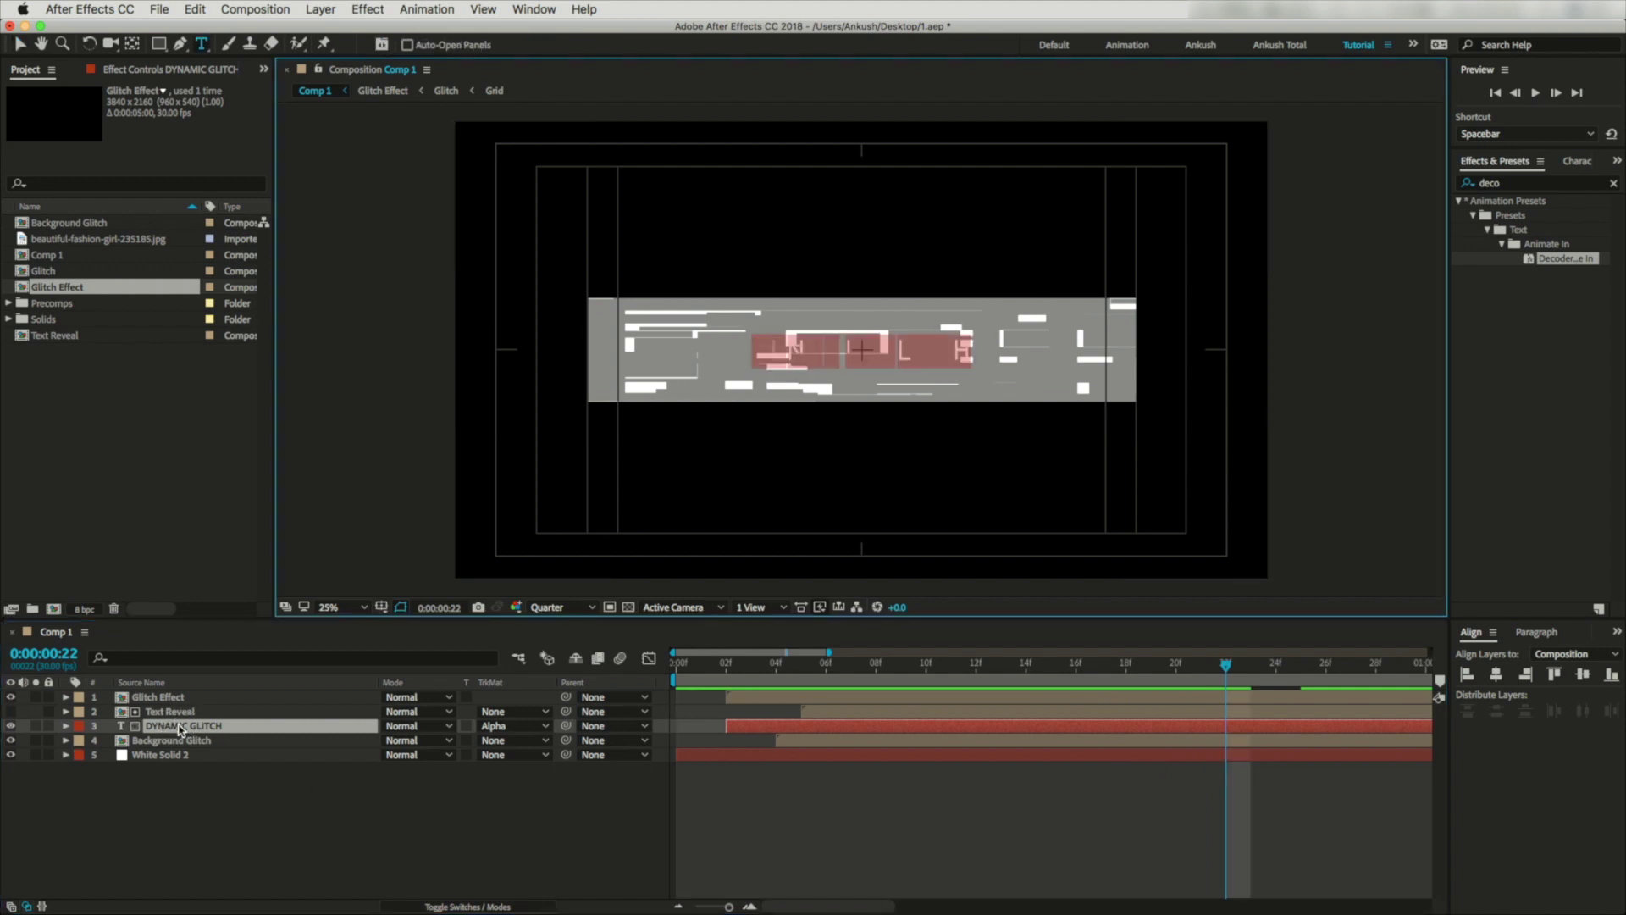
{"action": "left_click", "coordinate": [1575, 162]}
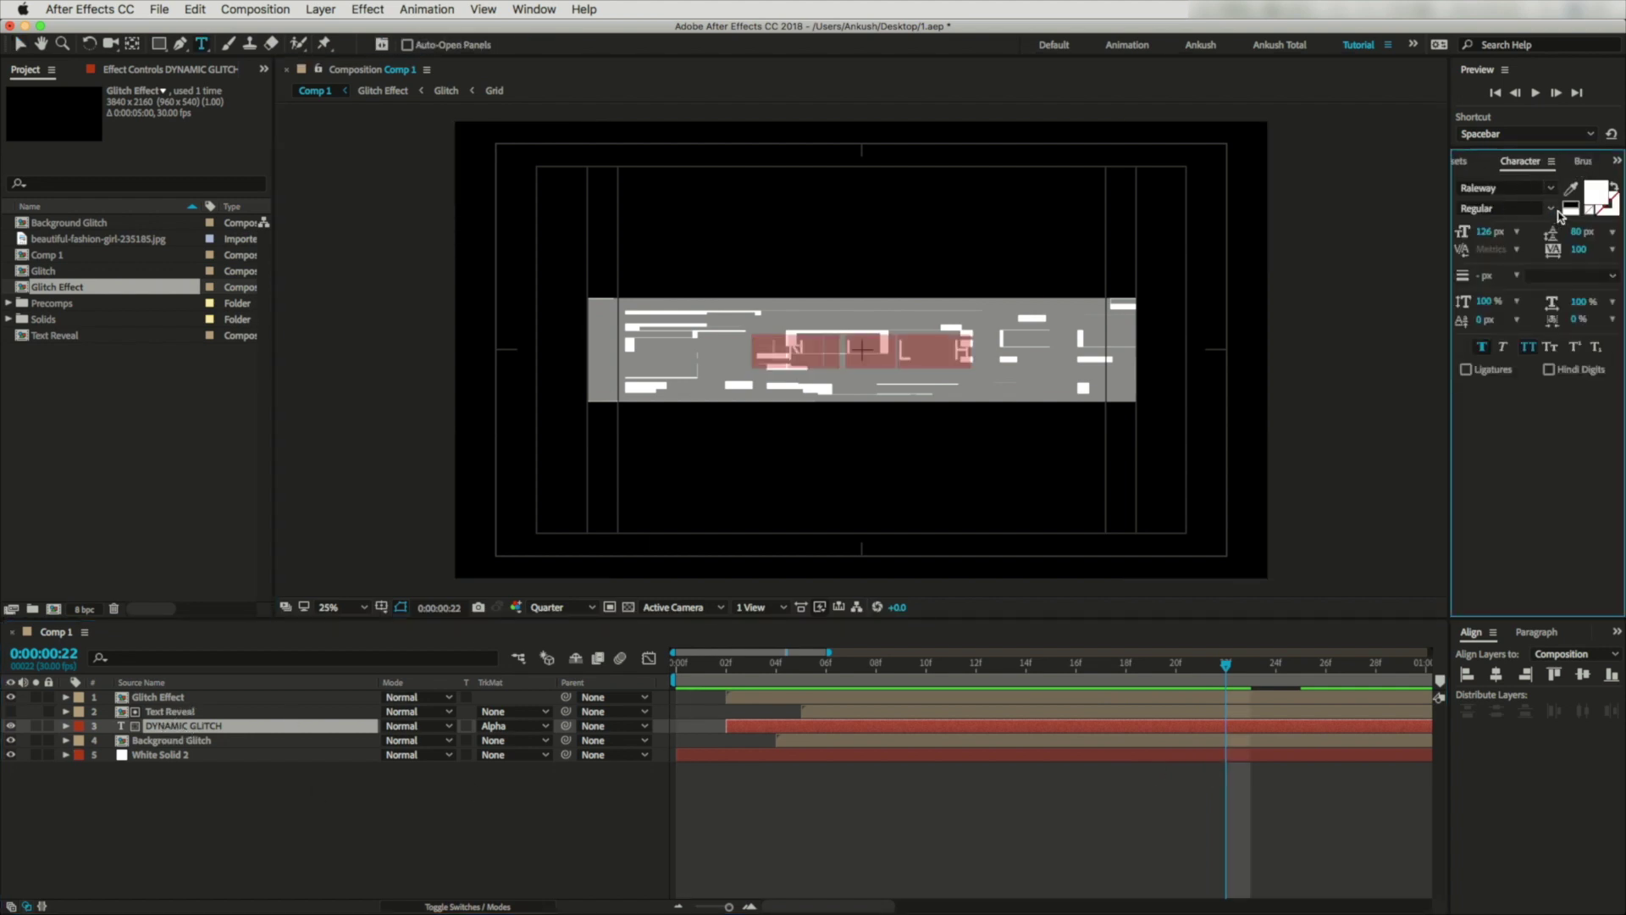
{"action": "left_click", "coordinate": [1557, 213]}
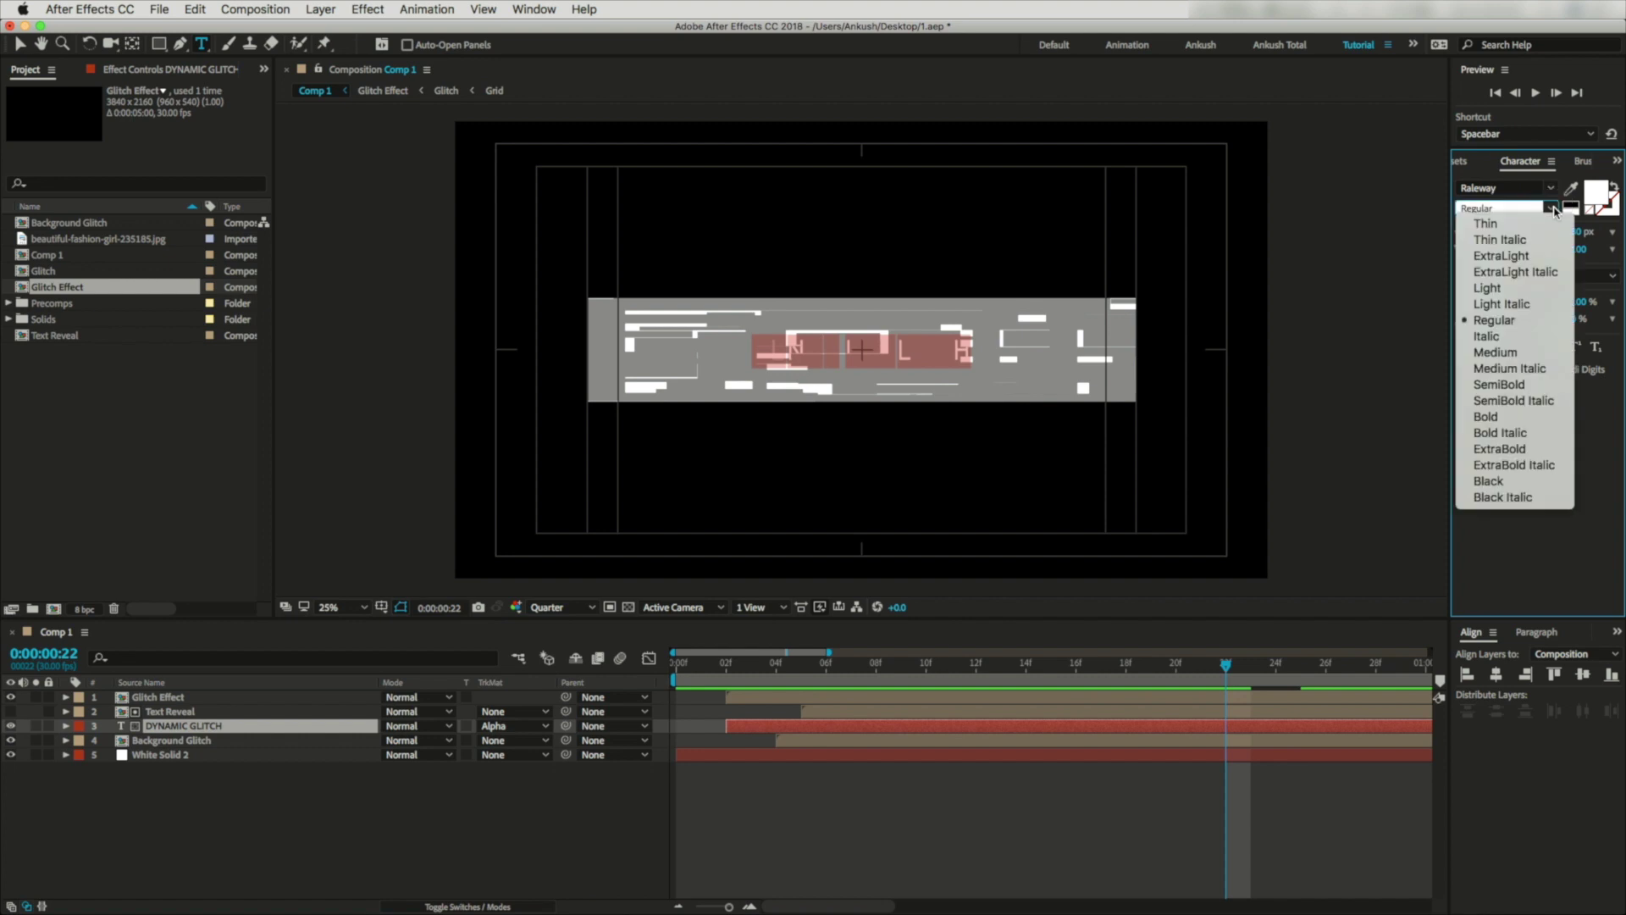
{"action": "left_click", "coordinate": [1491, 481]}
Hide the White Solid 2 layer and turn on the transparency grid for the composition view.
{"action": "left_click_drag", "start_coordinate": [1230, 677], "coordinate": [726, 670]}
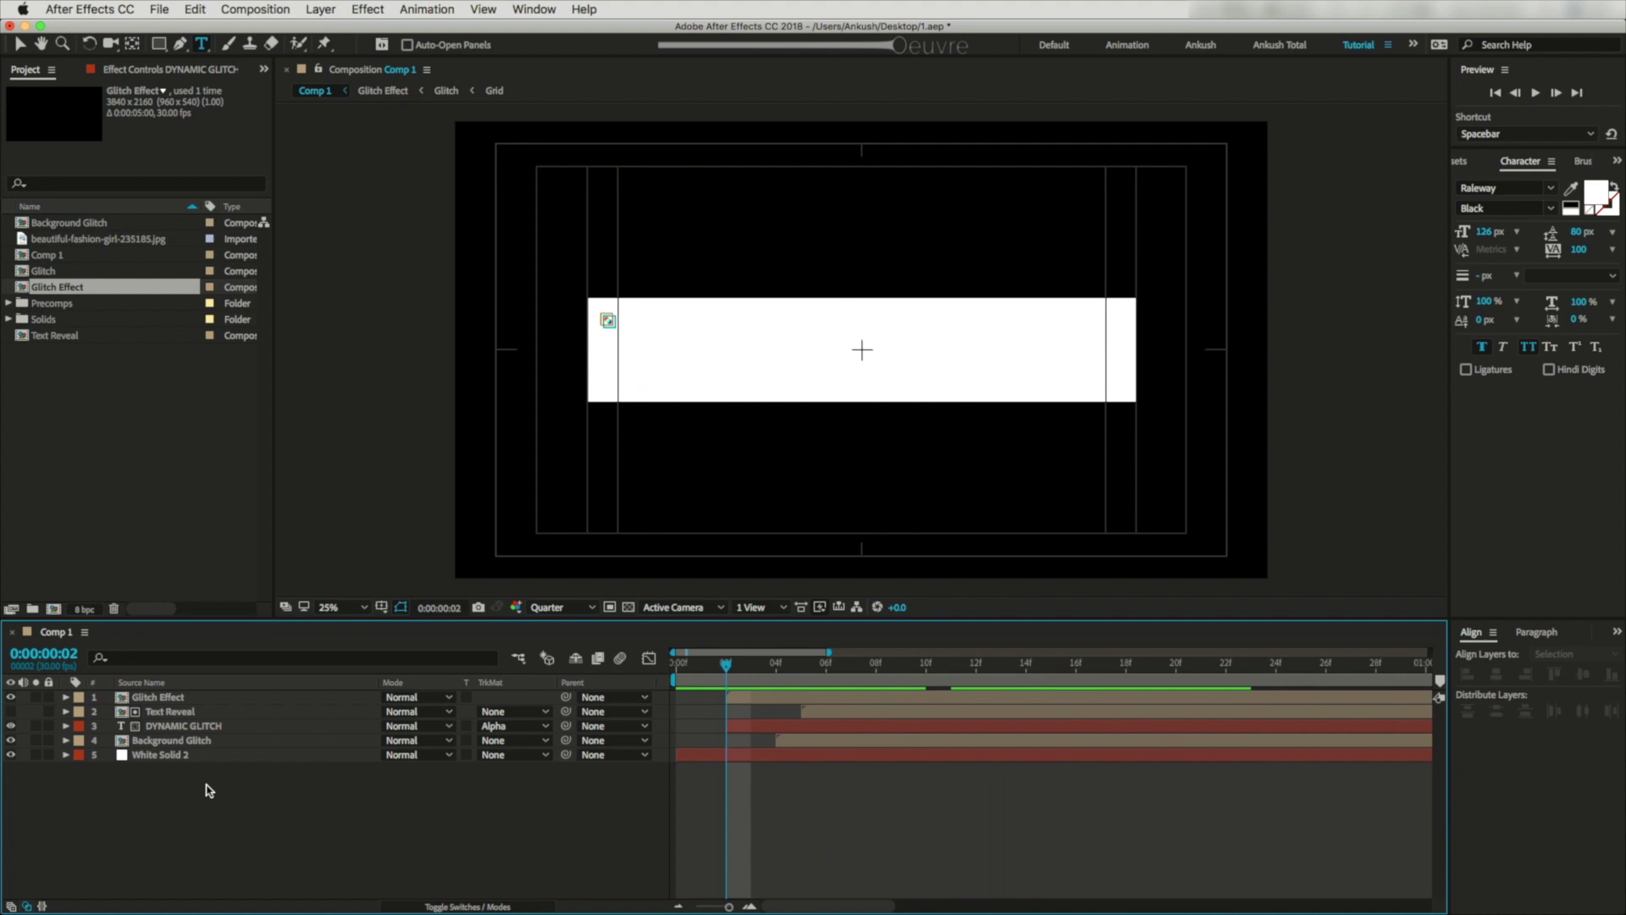
{"action": "left_click", "coordinate": [11, 755]}
{"action": "left_click", "coordinate": [628, 607]}
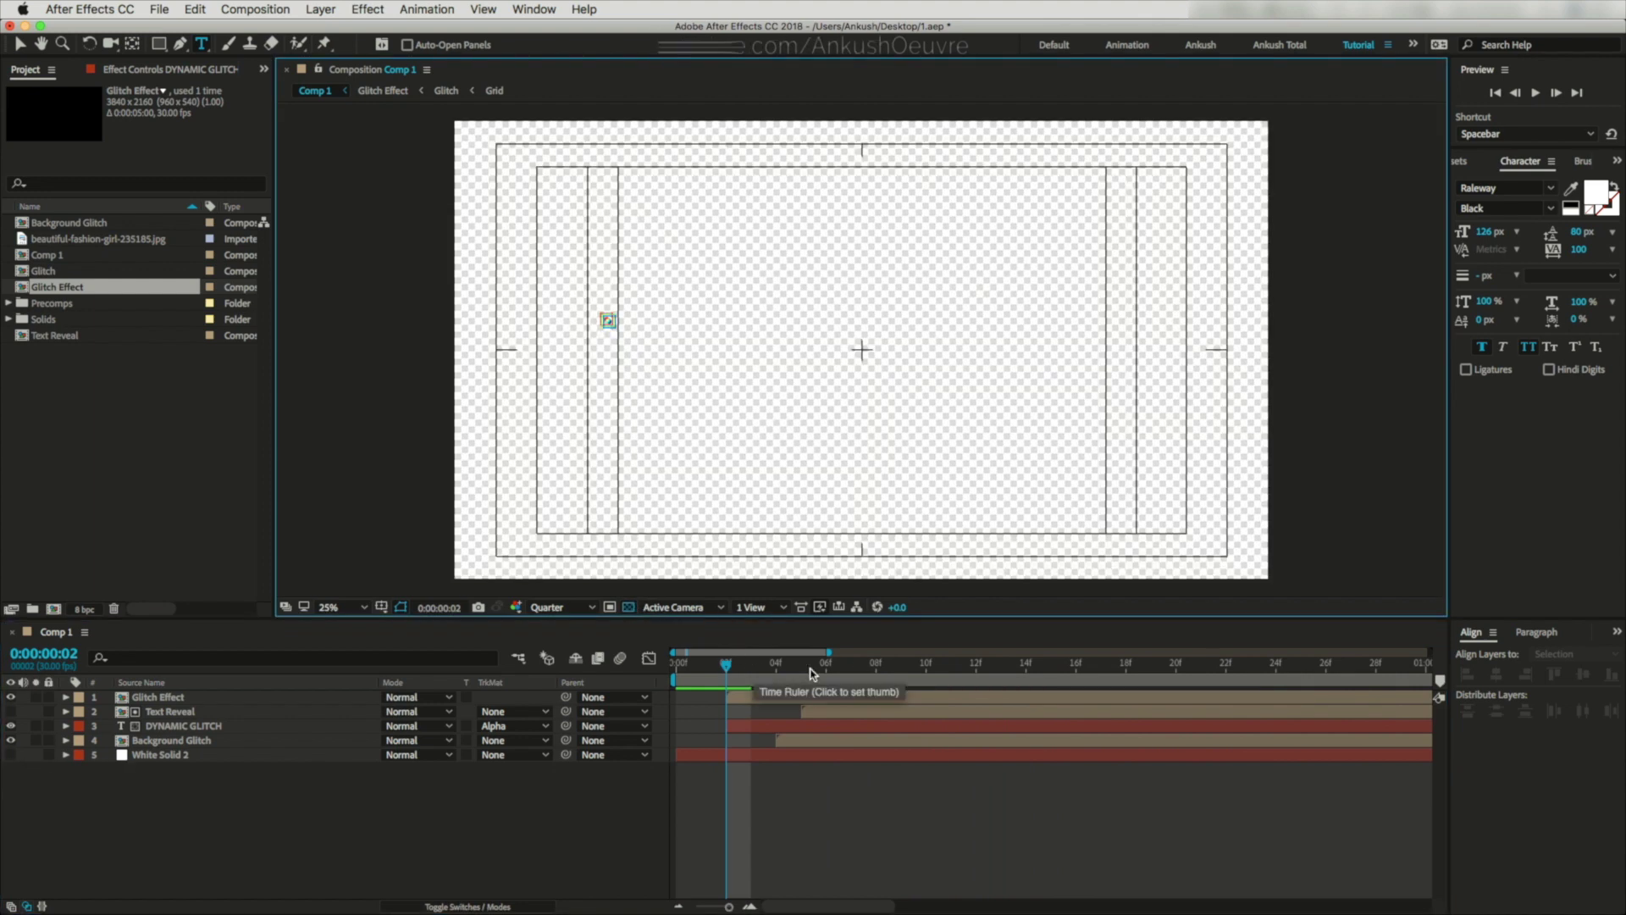
Move the DYNAMIC GLITCH layer's start back to frame 0 and preview the composition from the beginning.
{"action": "left_click_drag", "start_coordinate": [726, 690], "coordinate": [855, 727]}
{"action": "left_click_drag", "start_coordinate": [976, 675], "coordinate": [678, 673]}
{"action": "left_click_drag", "start_coordinate": [729, 907], "coordinate": [712, 908]}
{"action": "key", "text": "space"}
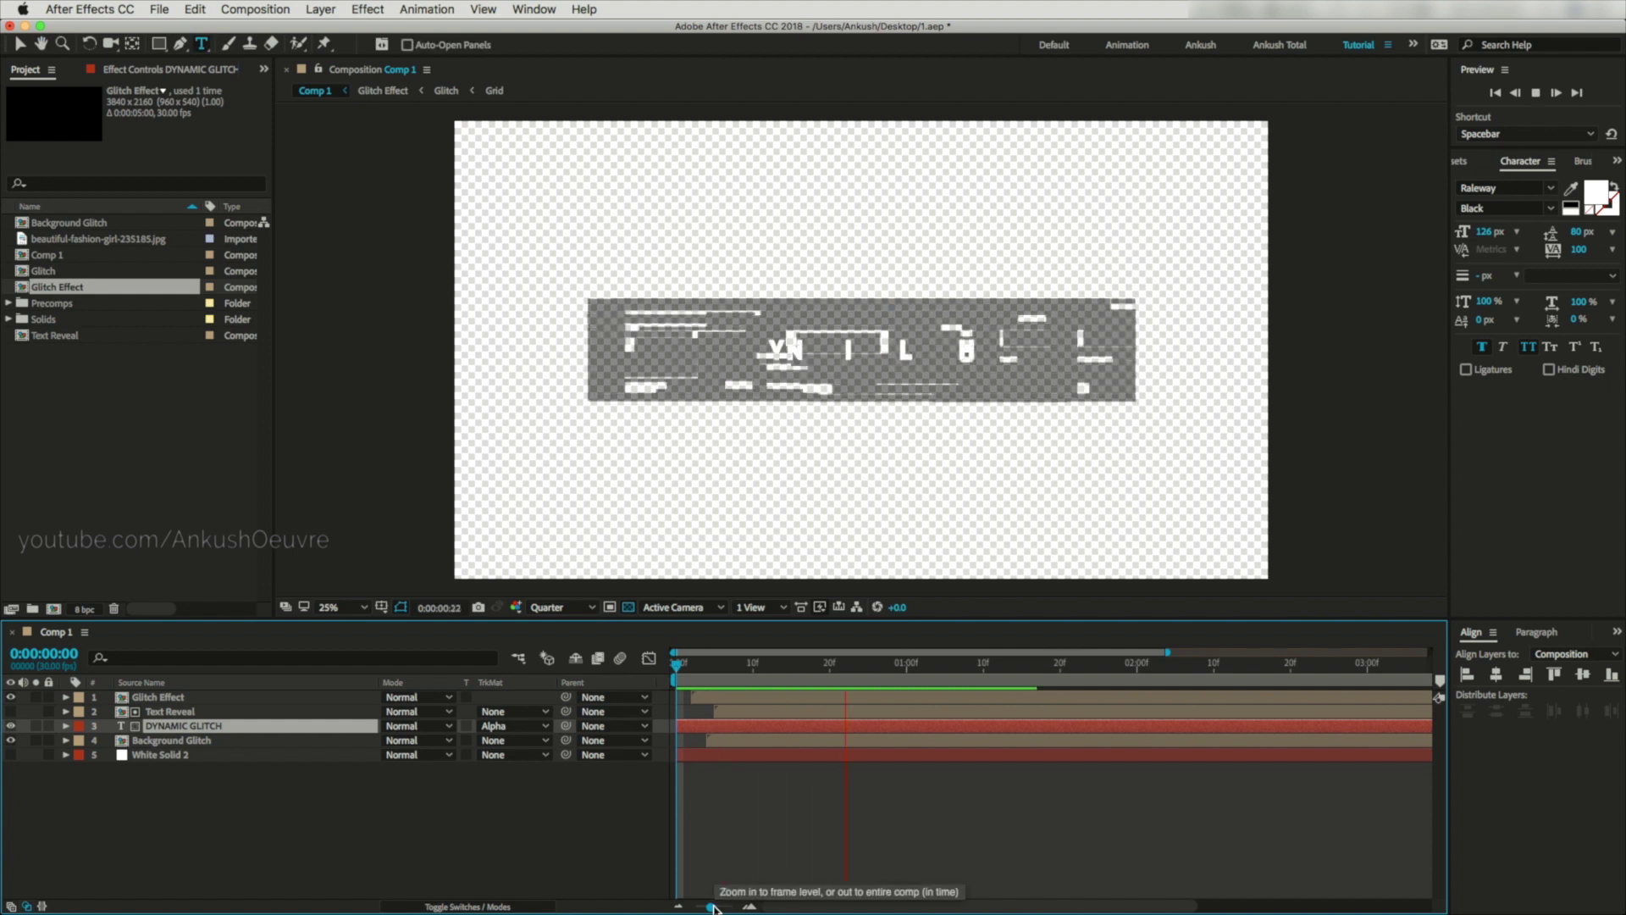
Apply the 4-Color Gradient effect to the Background Glitch layer, then turn off the transparency grid with the title fully shown at 0:00:02:06.
{"action": "left_click", "coordinate": [173, 741]}
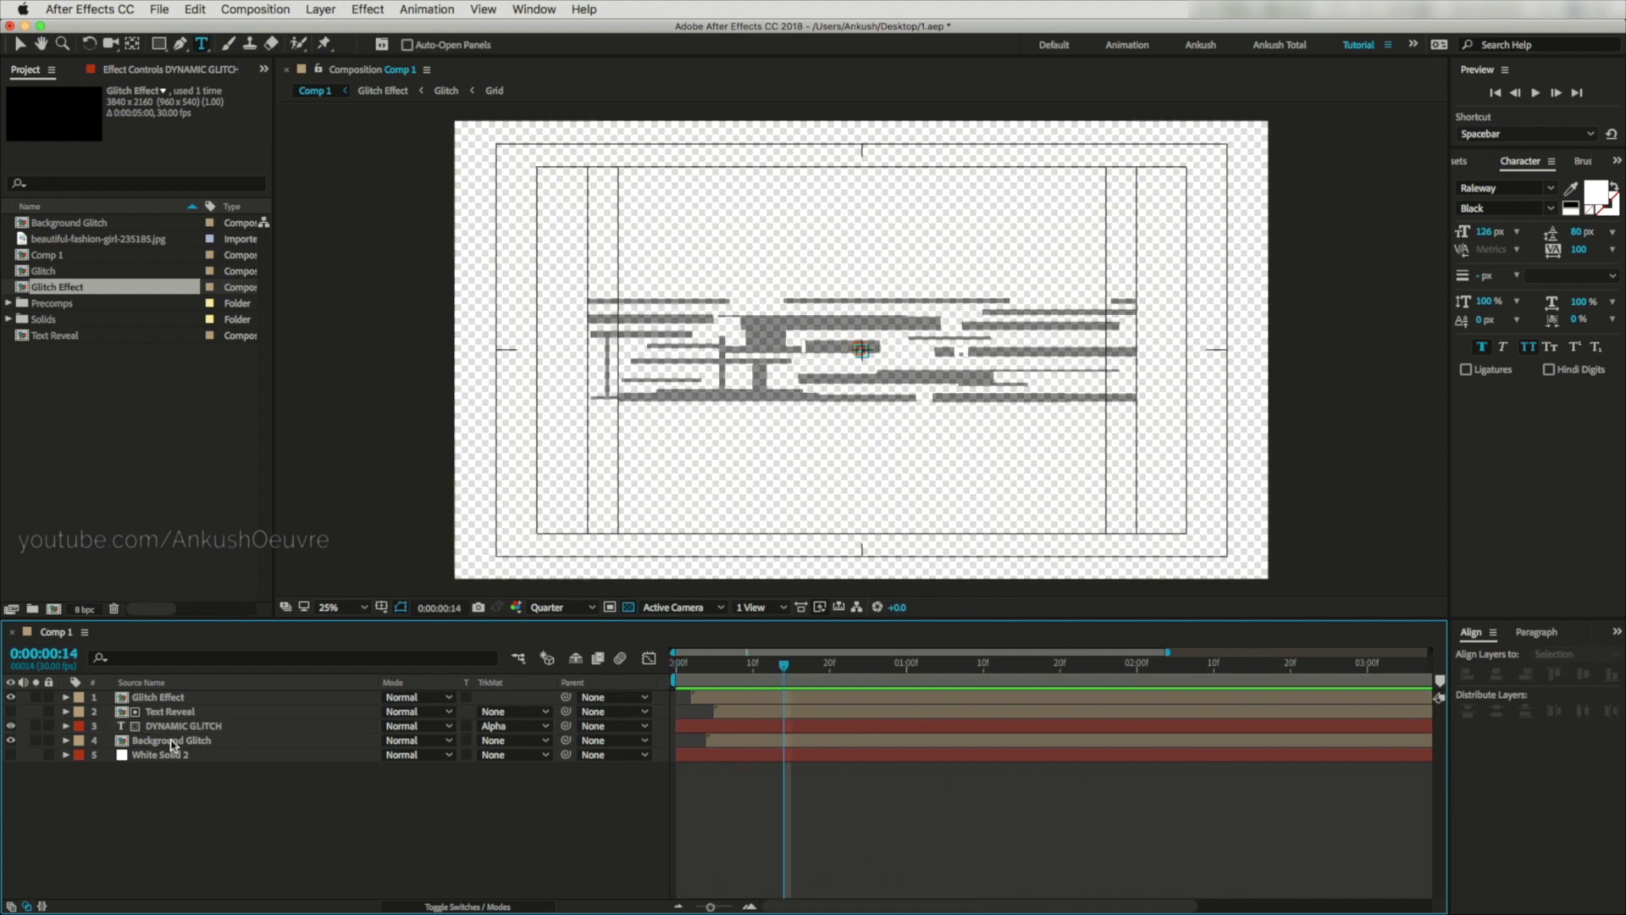
{"action": "left_click", "coordinate": [157, 72]}
{"action": "left_click", "coordinate": [1464, 162]}
{"action": "left_click", "coordinate": [1526, 185]}
{"action": "type", "text": "grad"}
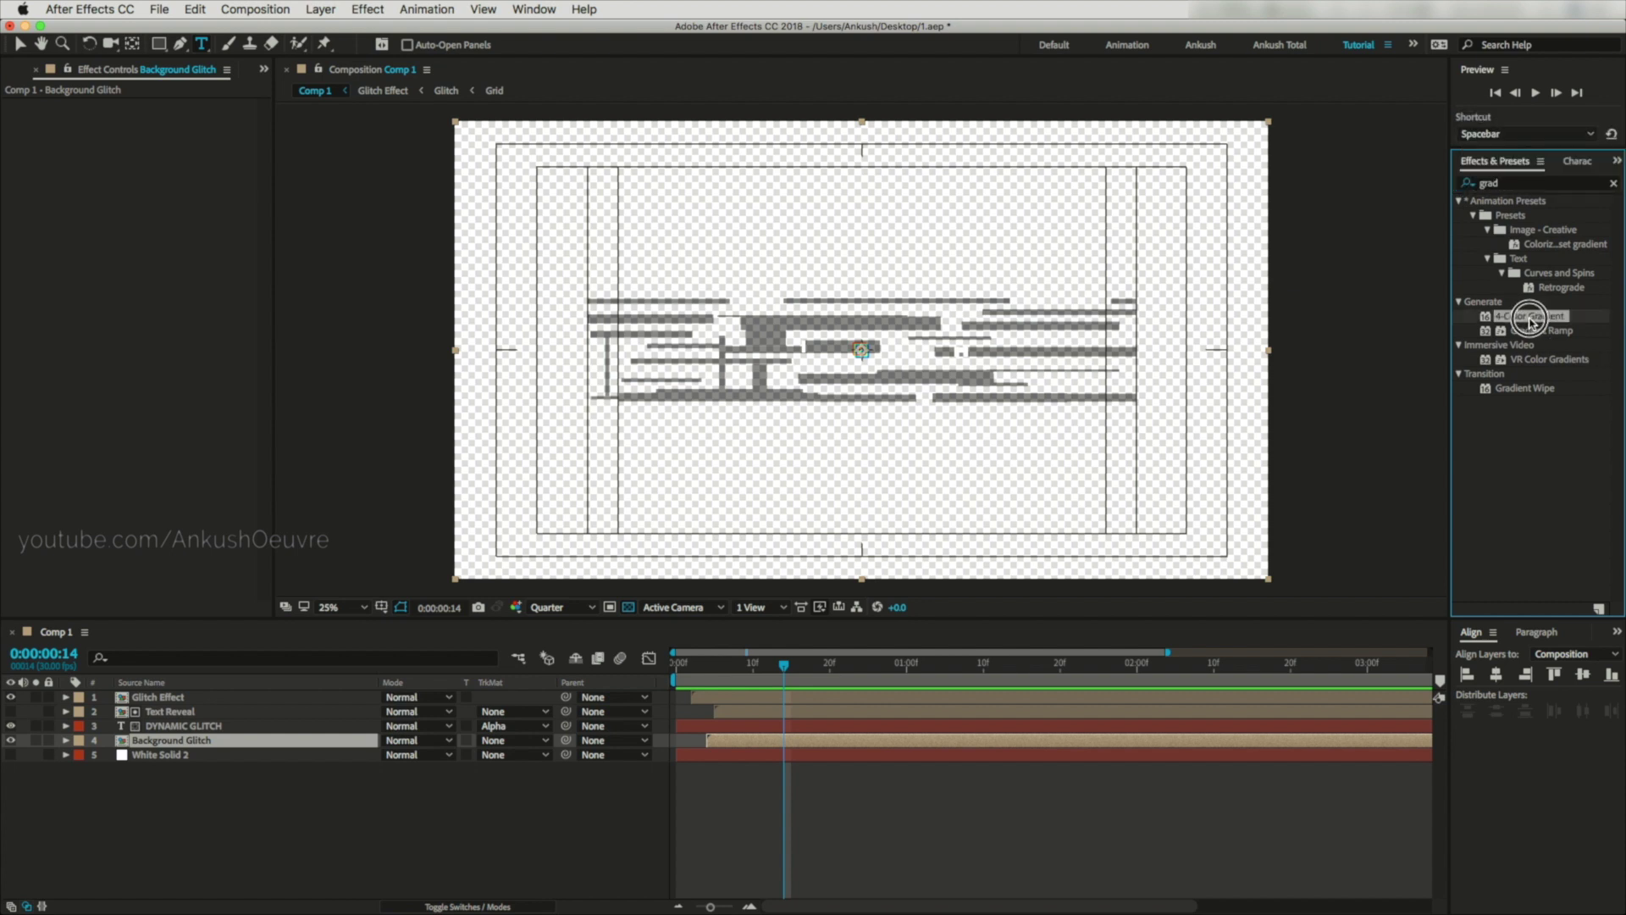
{"action": "left_click_drag", "start_coordinate": [1529, 316], "coordinate": [261, 745]}
{"action": "left_click", "coordinate": [1183, 710]}
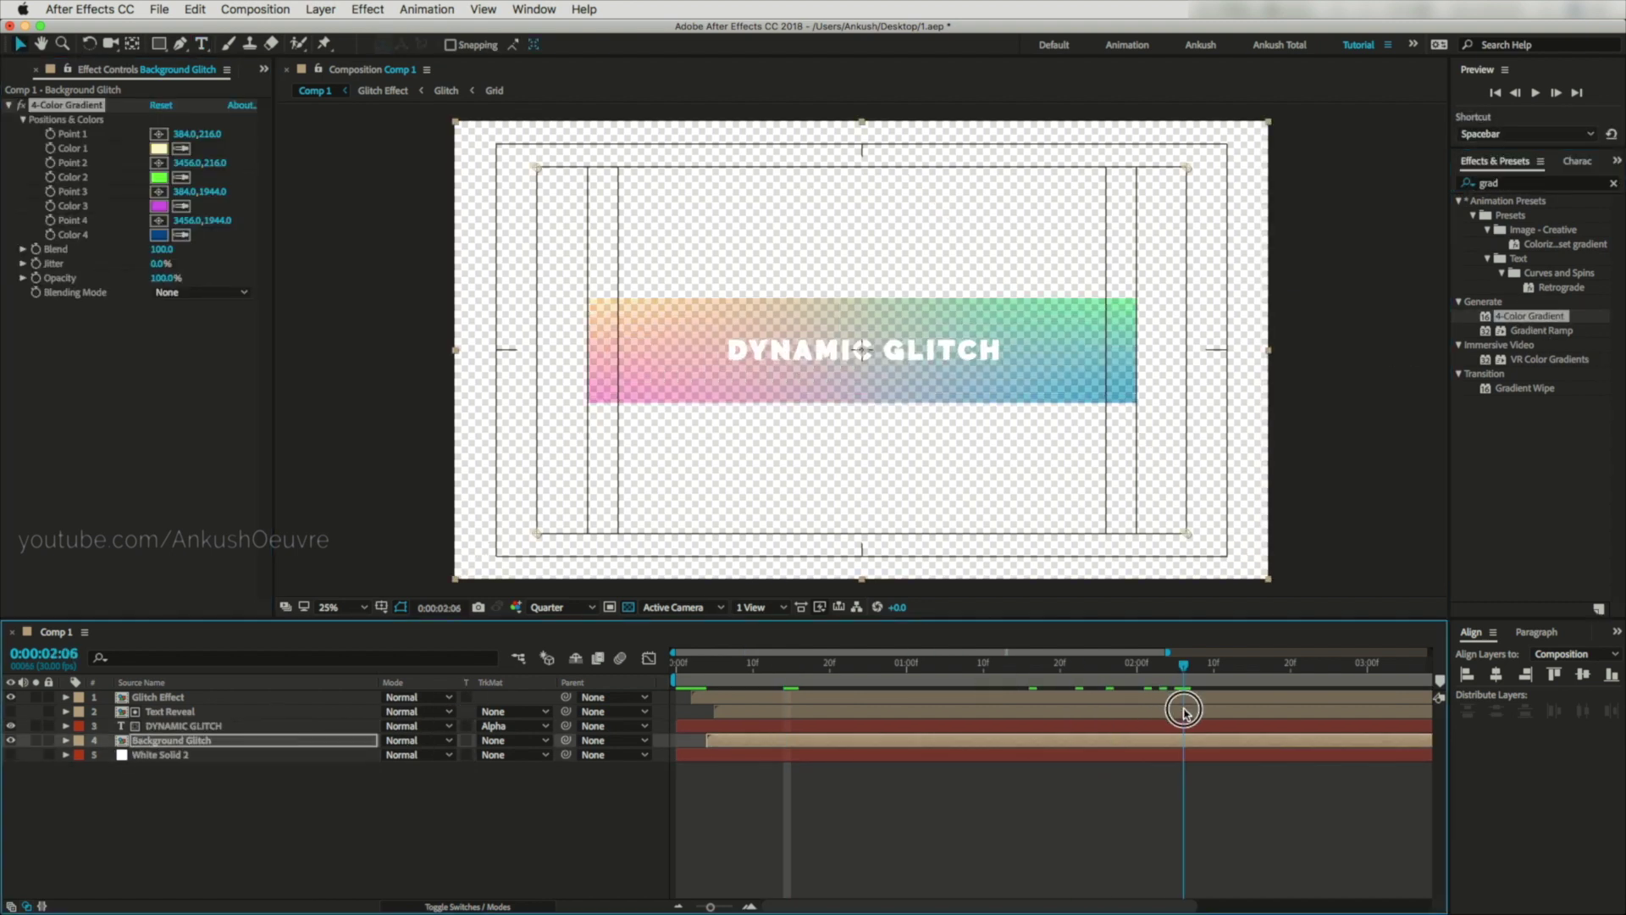
{"action": "left_click", "coordinate": [627, 607]}
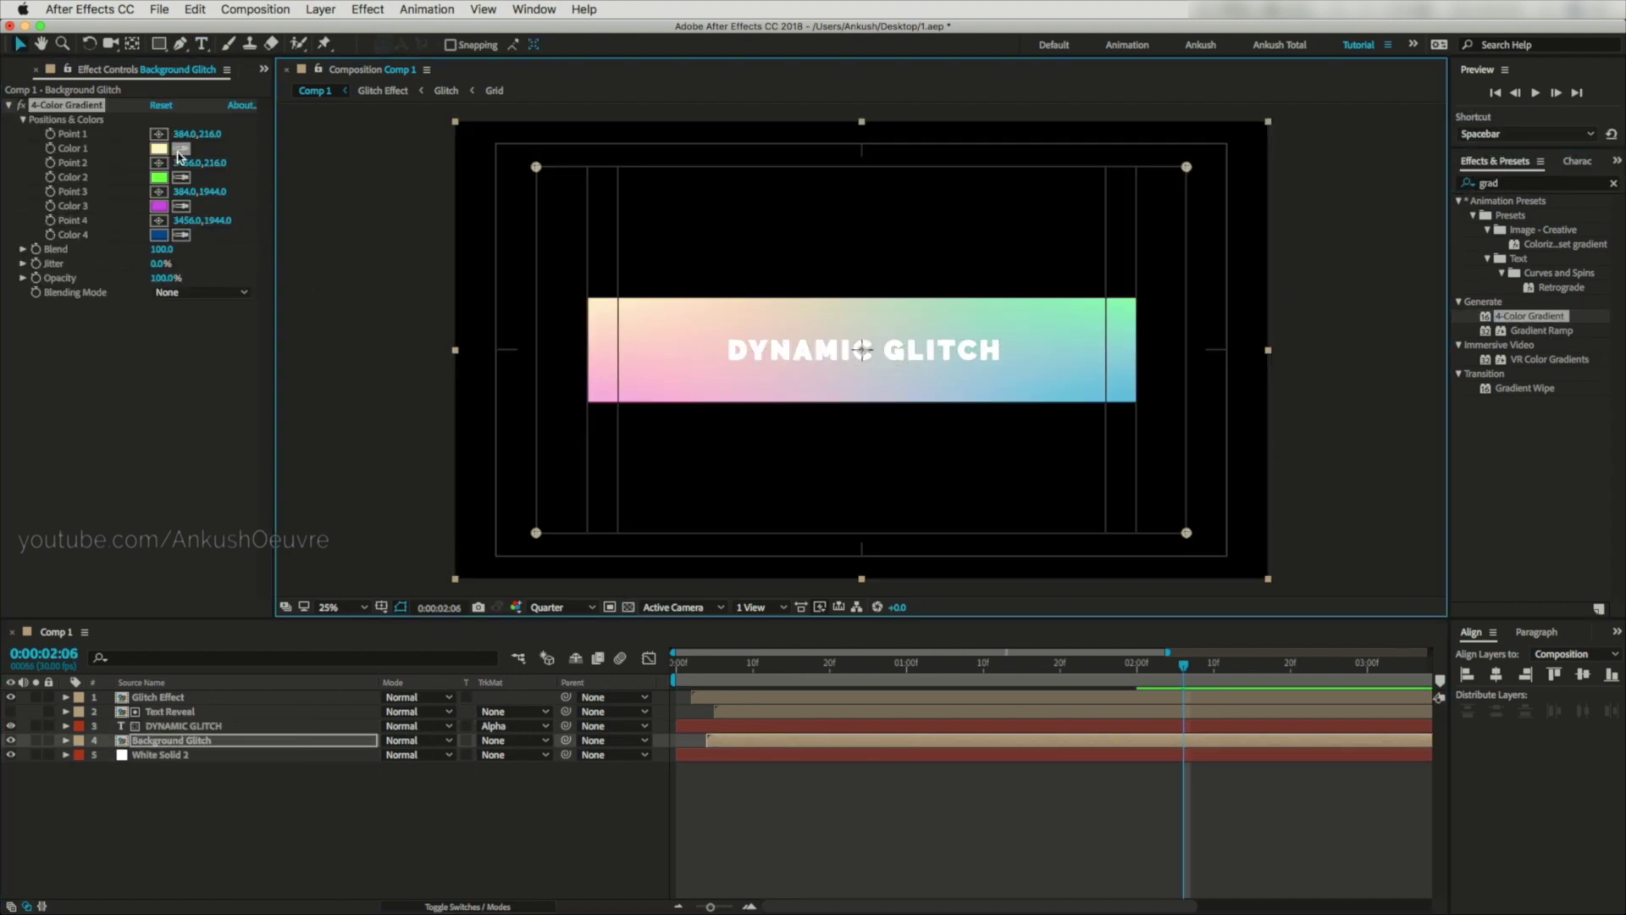
Place gradient Point 1 at about 736, 888 near the banner's upper-left corner and change Color 3 to red.
{"action": "left_click", "coordinate": [160, 136]}
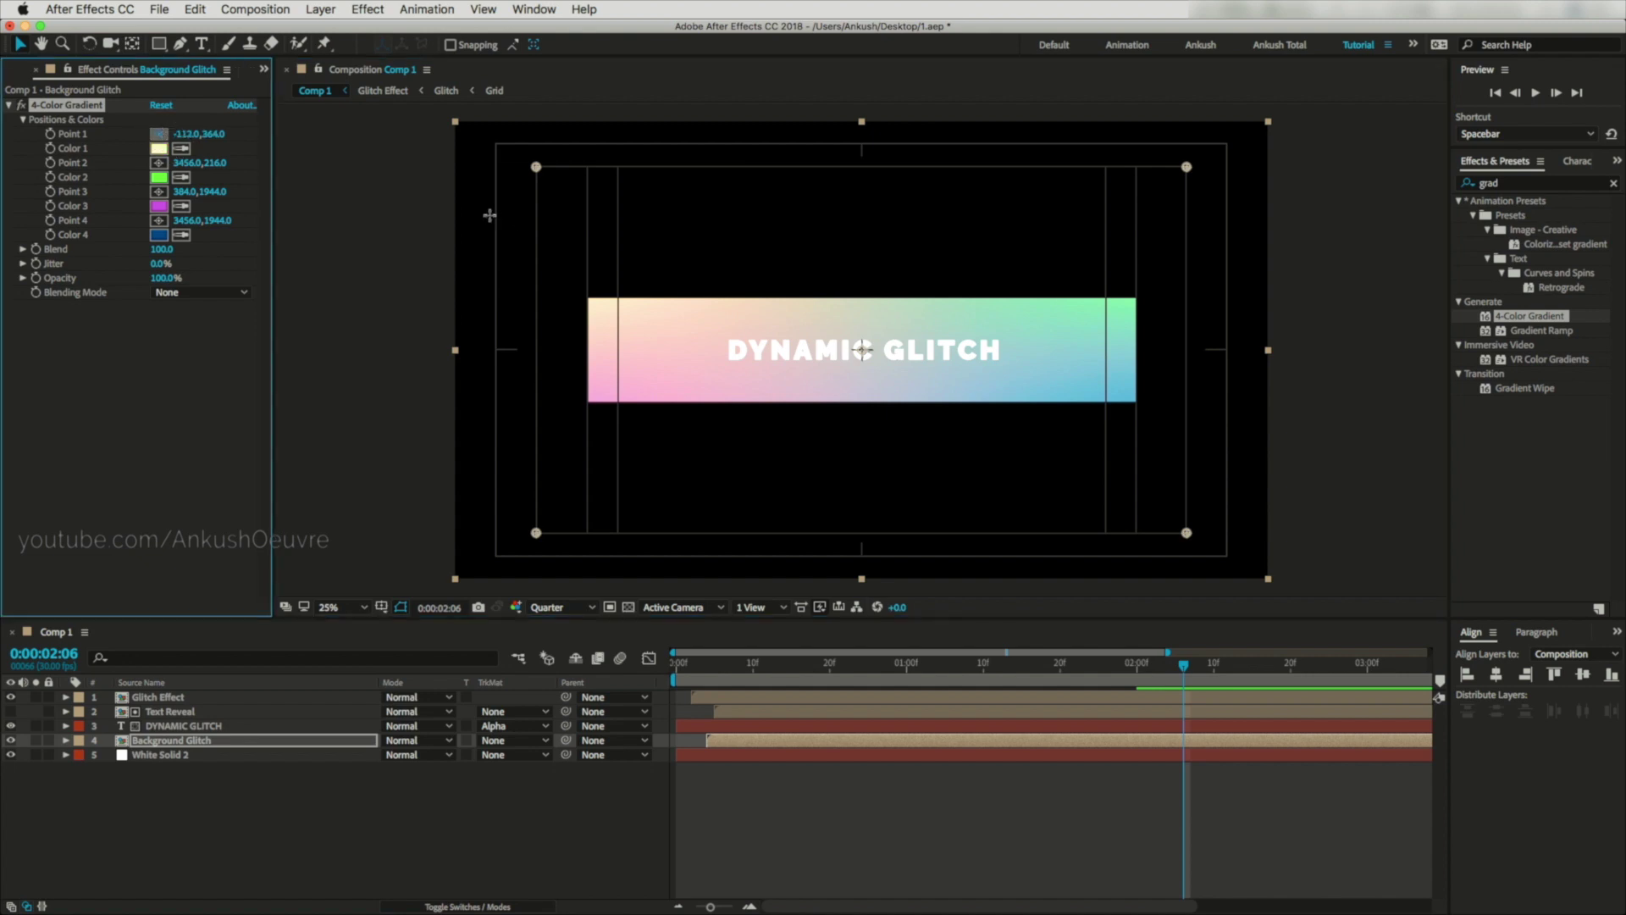
{"action": "left_click", "coordinate": [613, 310]}
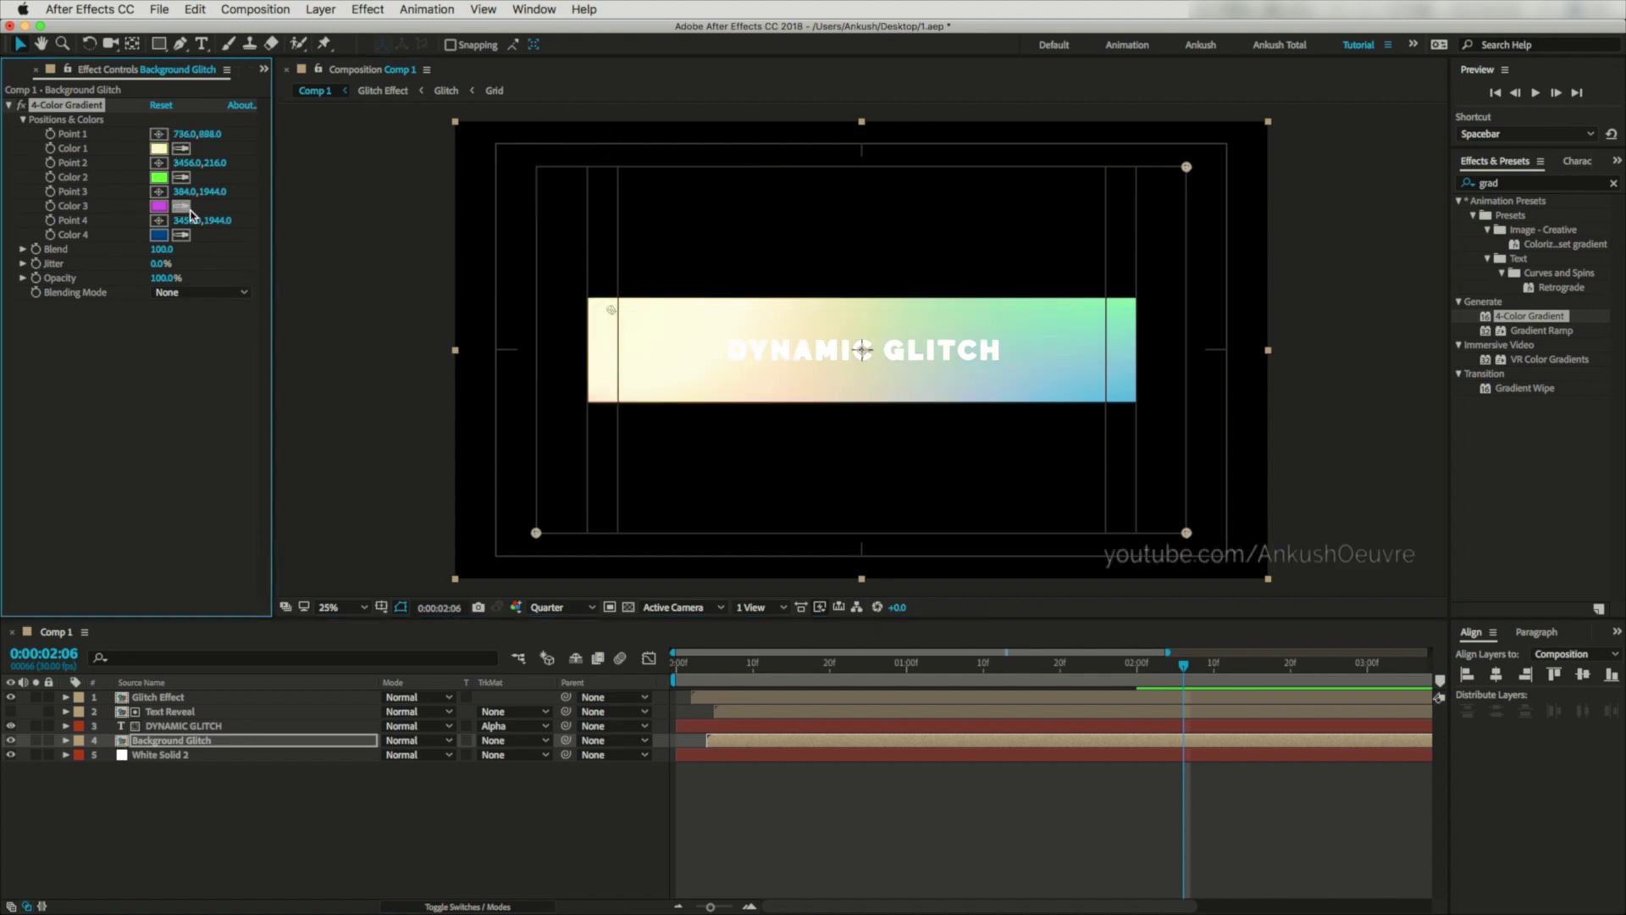
{"action": "left_click", "coordinate": [162, 208]}
{"action": "left_click_drag", "start_coordinate": [1309, 650], "coordinate": [1304, 875]}
{"action": "left_click", "coordinate": [1453, 598]}
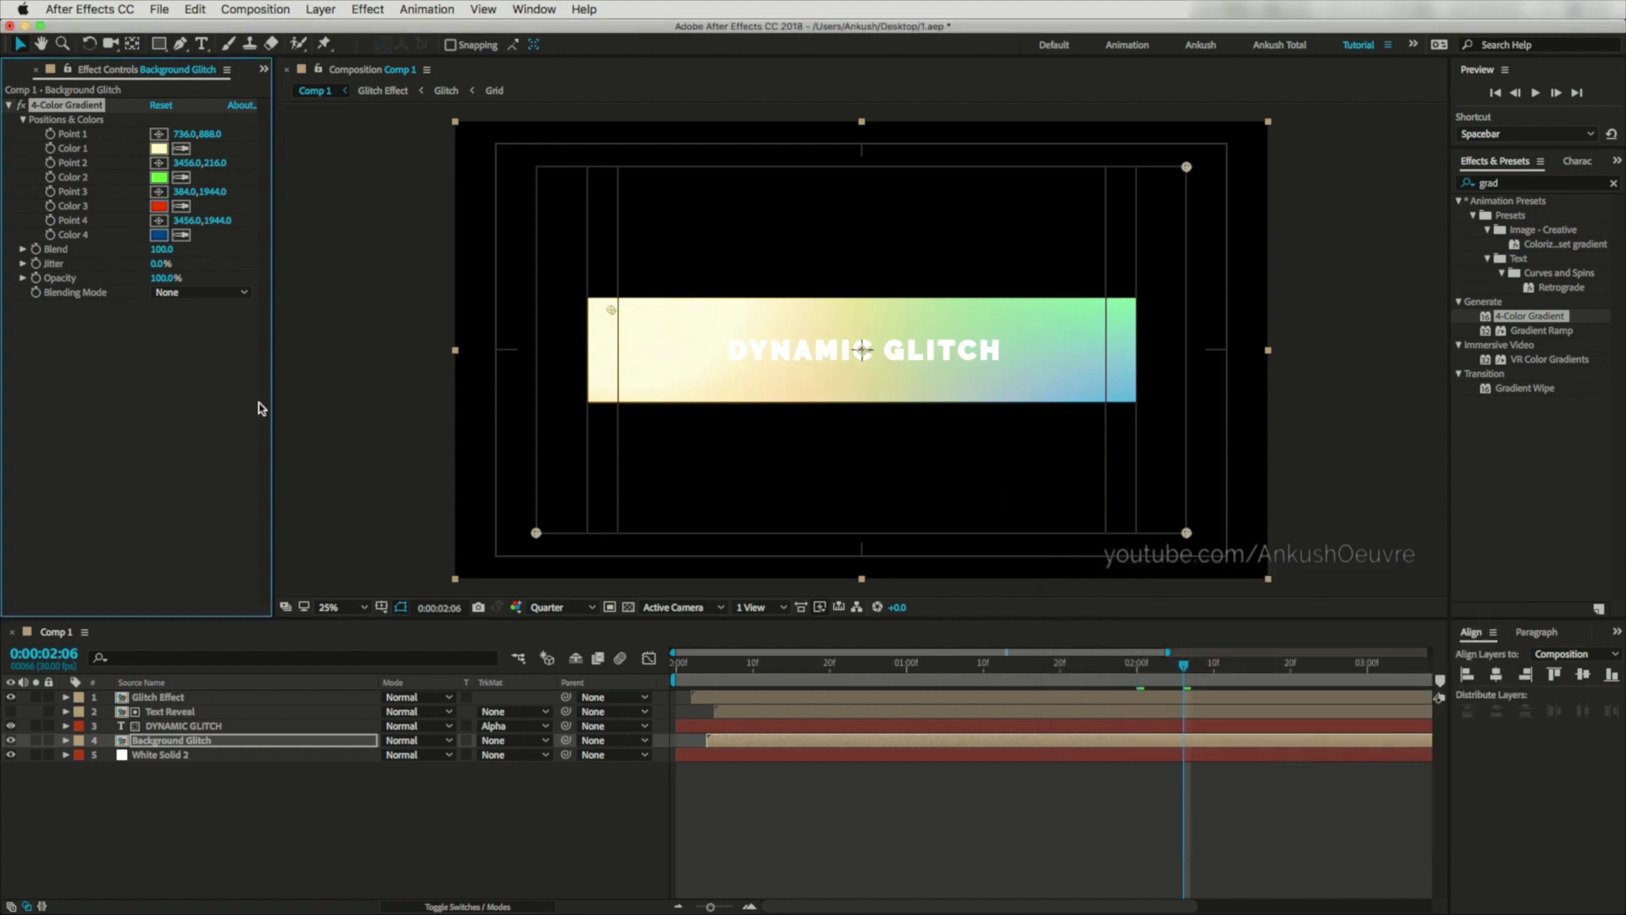
Reposition the gradient points around the banner: Point 1 about 648, 844, Point 2 about 2912, 652, Point 3 about 828, 1368, Point 4 about 2388, 1500.
{"action": "left_click_drag", "start_coordinate": [536, 534], "coordinate": [640, 423]}
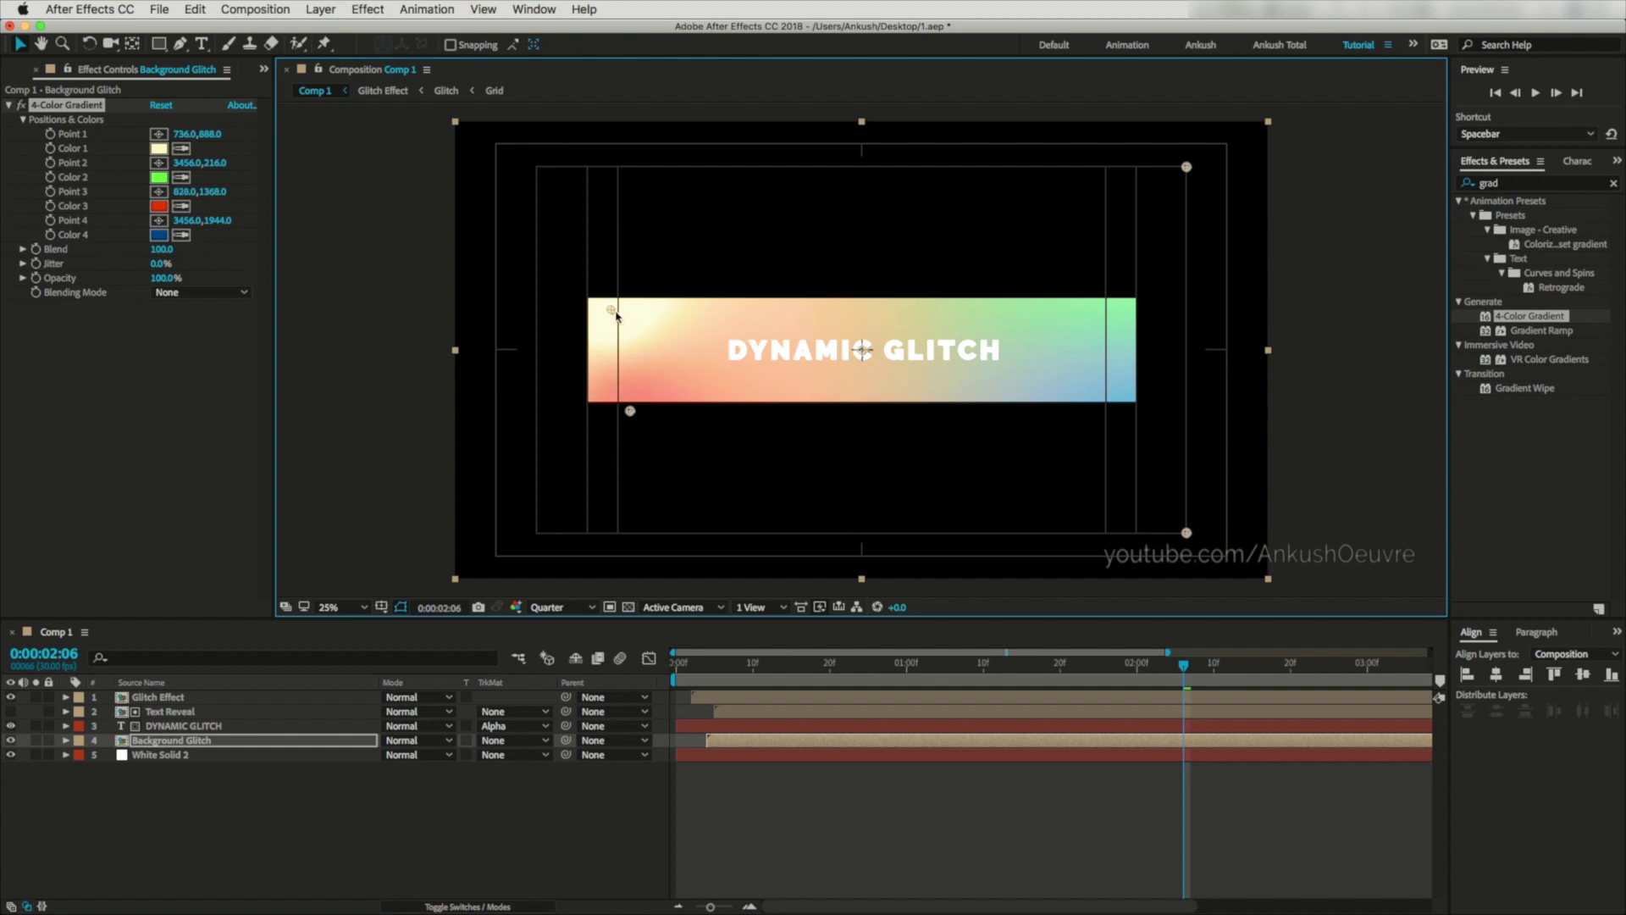
{"action": "left_click_drag", "start_coordinate": [617, 316], "coordinate": [592, 301]}
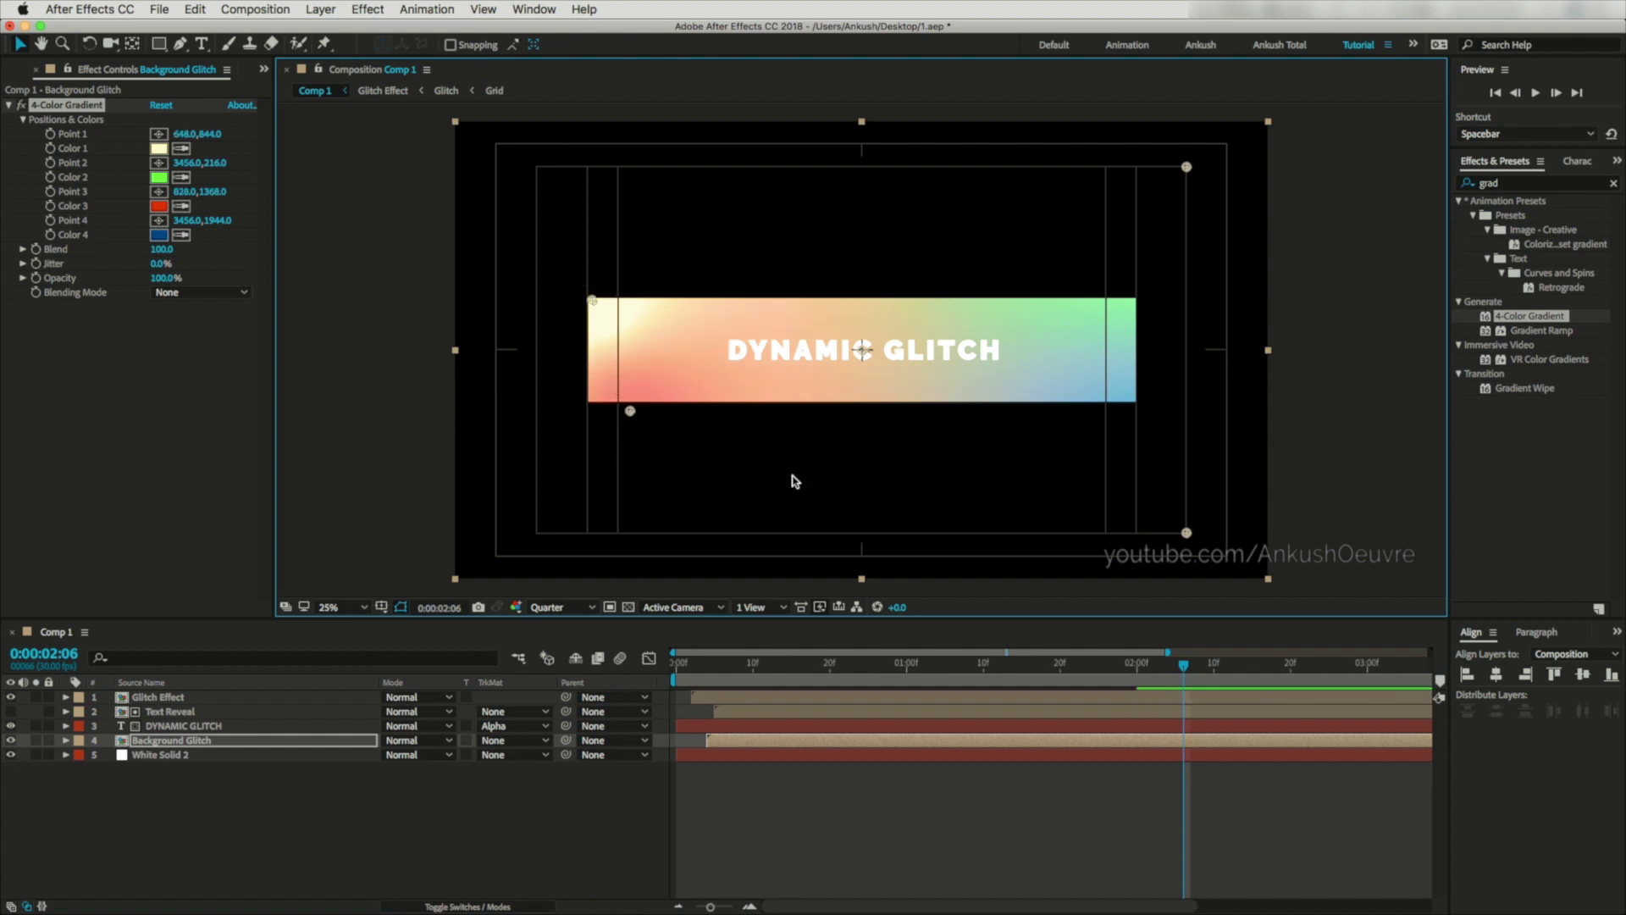
{"action": "left_click_drag", "start_coordinate": [1185, 534], "coordinate": [959, 451]}
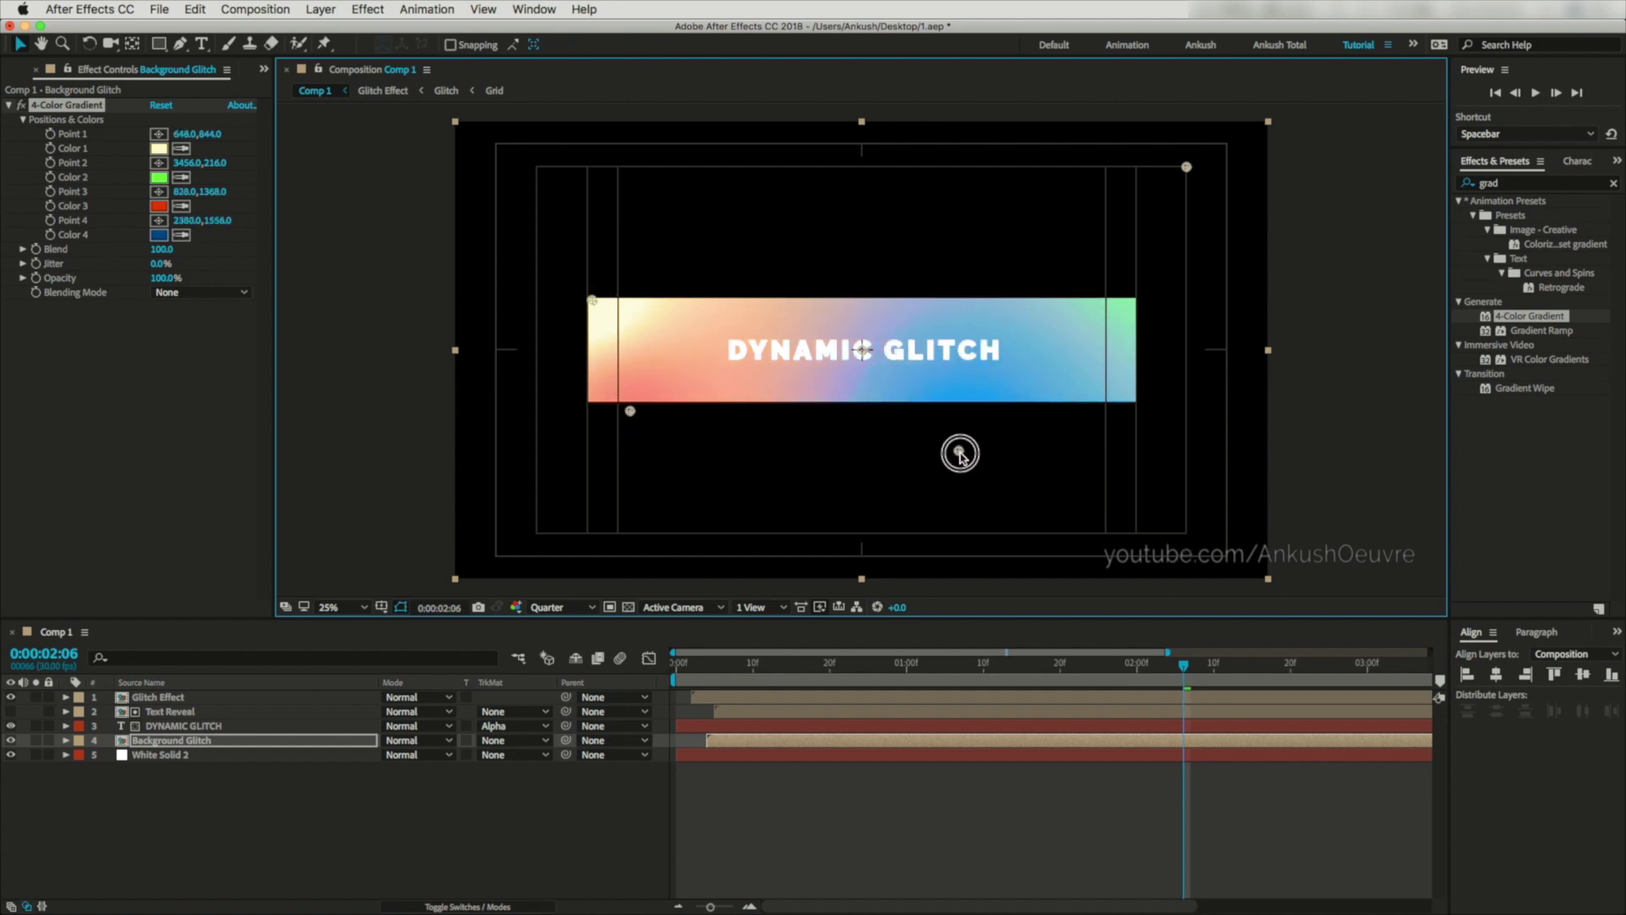
{"action": "left_click_drag", "start_coordinate": [1186, 168], "coordinate": [1071, 260]}
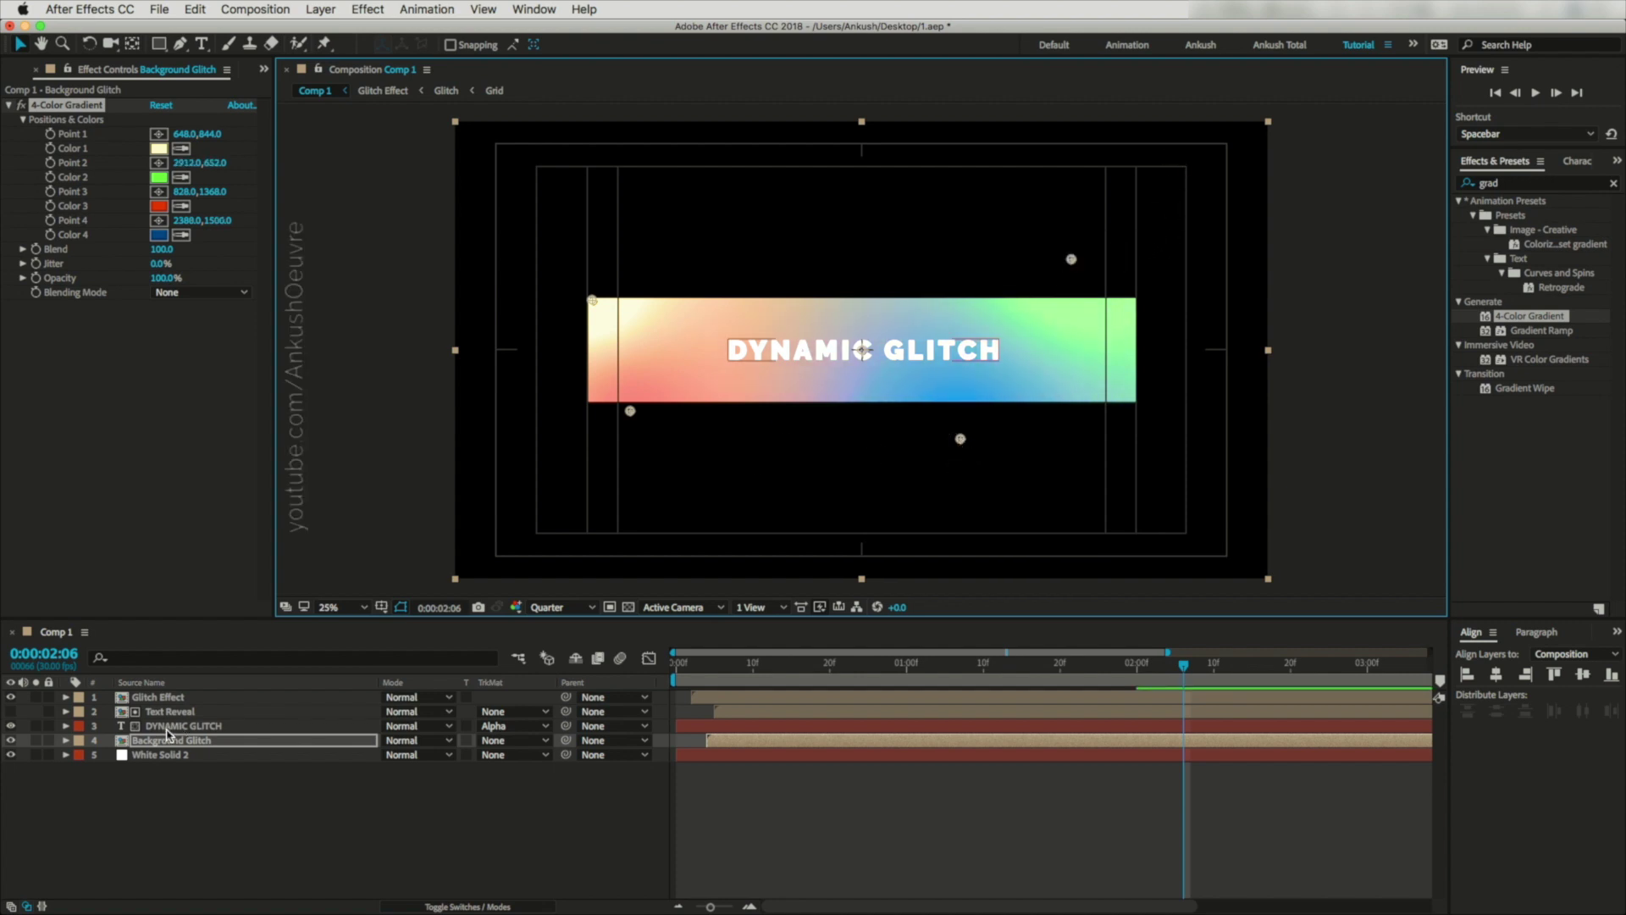
Enlarge the DYNAMIC GLITCH text to about 199 px, centre it horizontally and vertically in the composition, and return to the Selection tool.
{"action": "left_click", "coordinate": [167, 728]}
{"action": "key", "text": "ctrl+t"}
{"action": "left_click", "coordinate": [1481, 236]}
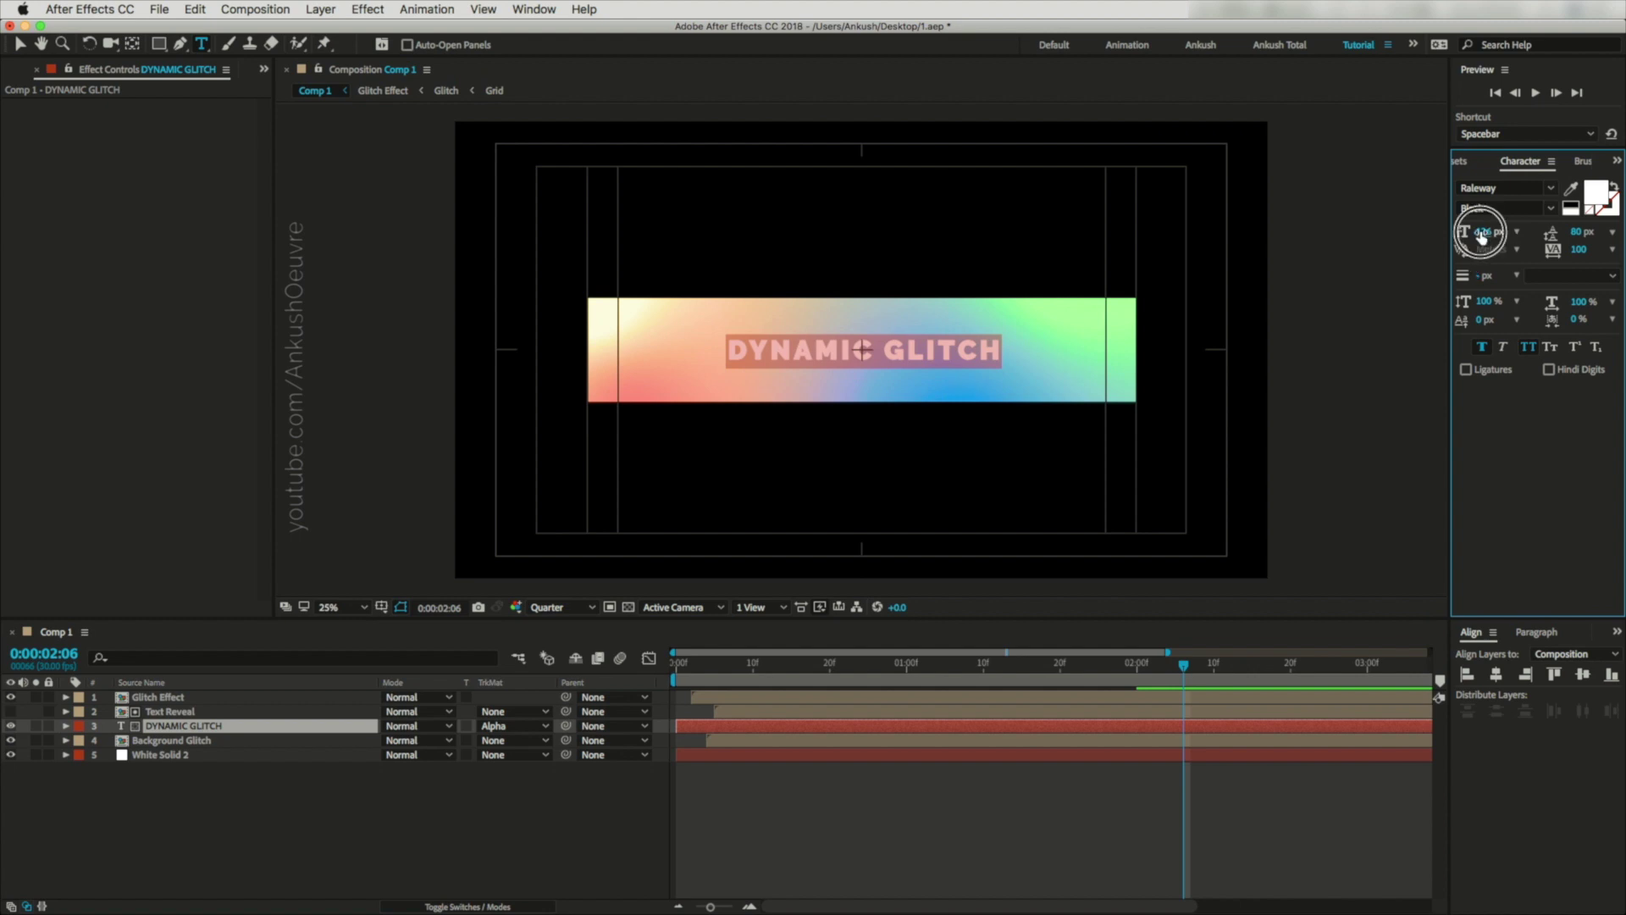
{"action": "mouse_move", "coordinate": [1481, 237]}
{"action": "left_mouse_down"}
{"action": "mouse_move", "coordinate": [1539, 235]}
{"action": "mouse_move", "coordinate": [1507, 236]}
{"action": "left_mouse_up"}
{"action": "left_click", "coordinate": [1497, 674]}
{"action": "left_click", "coordinate": [1580, 674]}
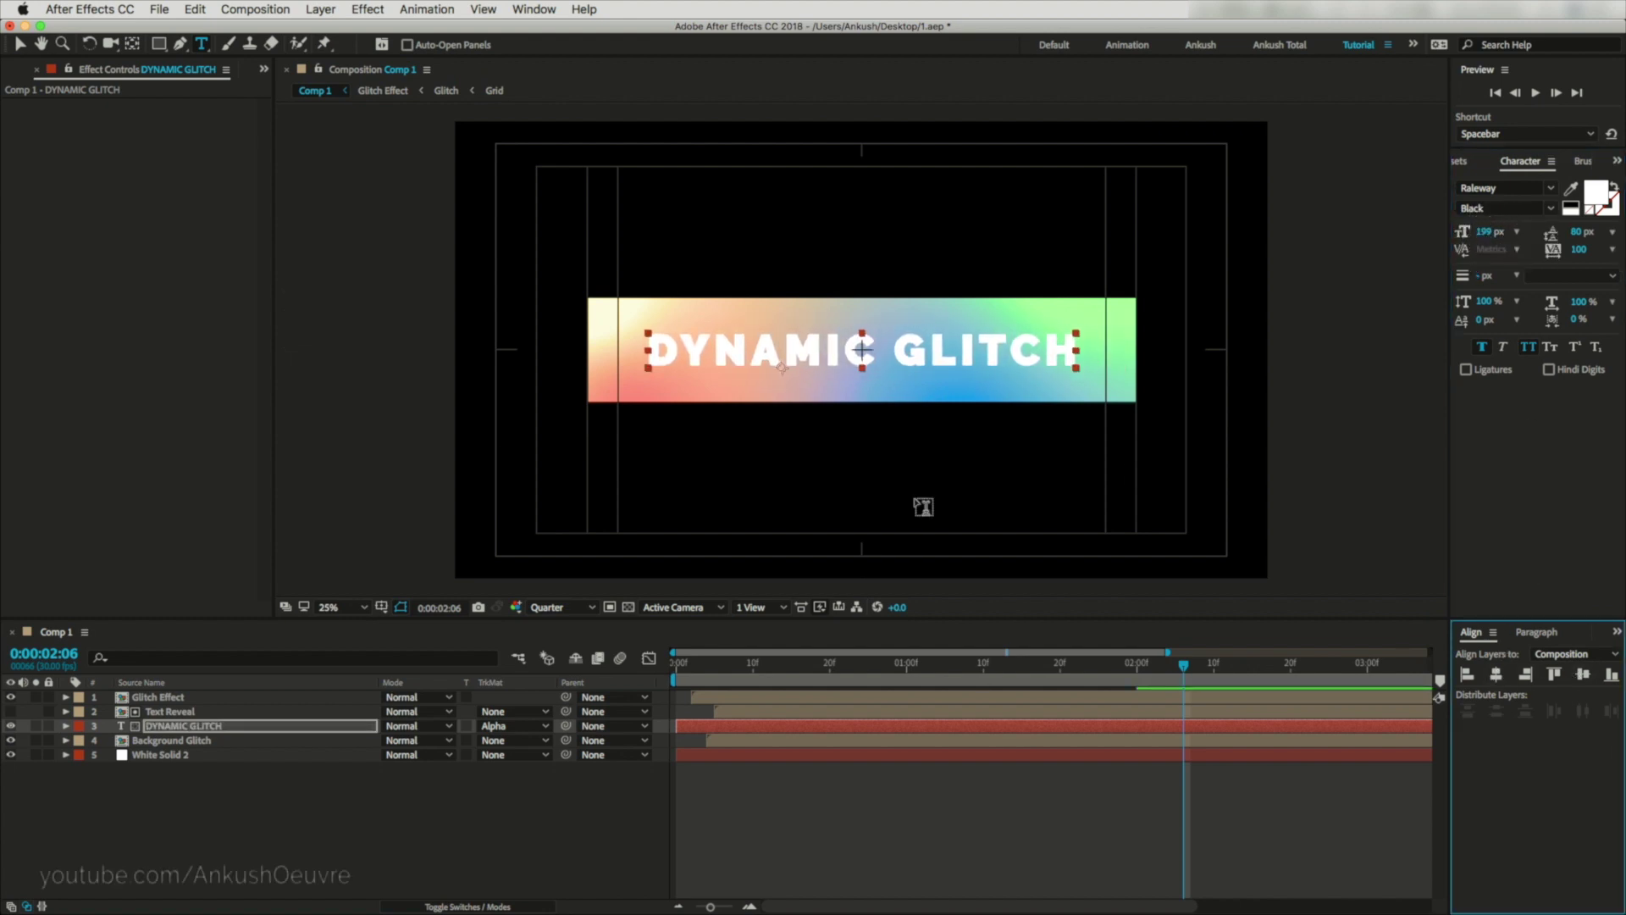
{"action": "left_click", "coordinate": [207, 805]}
{"action": "left_click", "coordinate": [19, 46]}
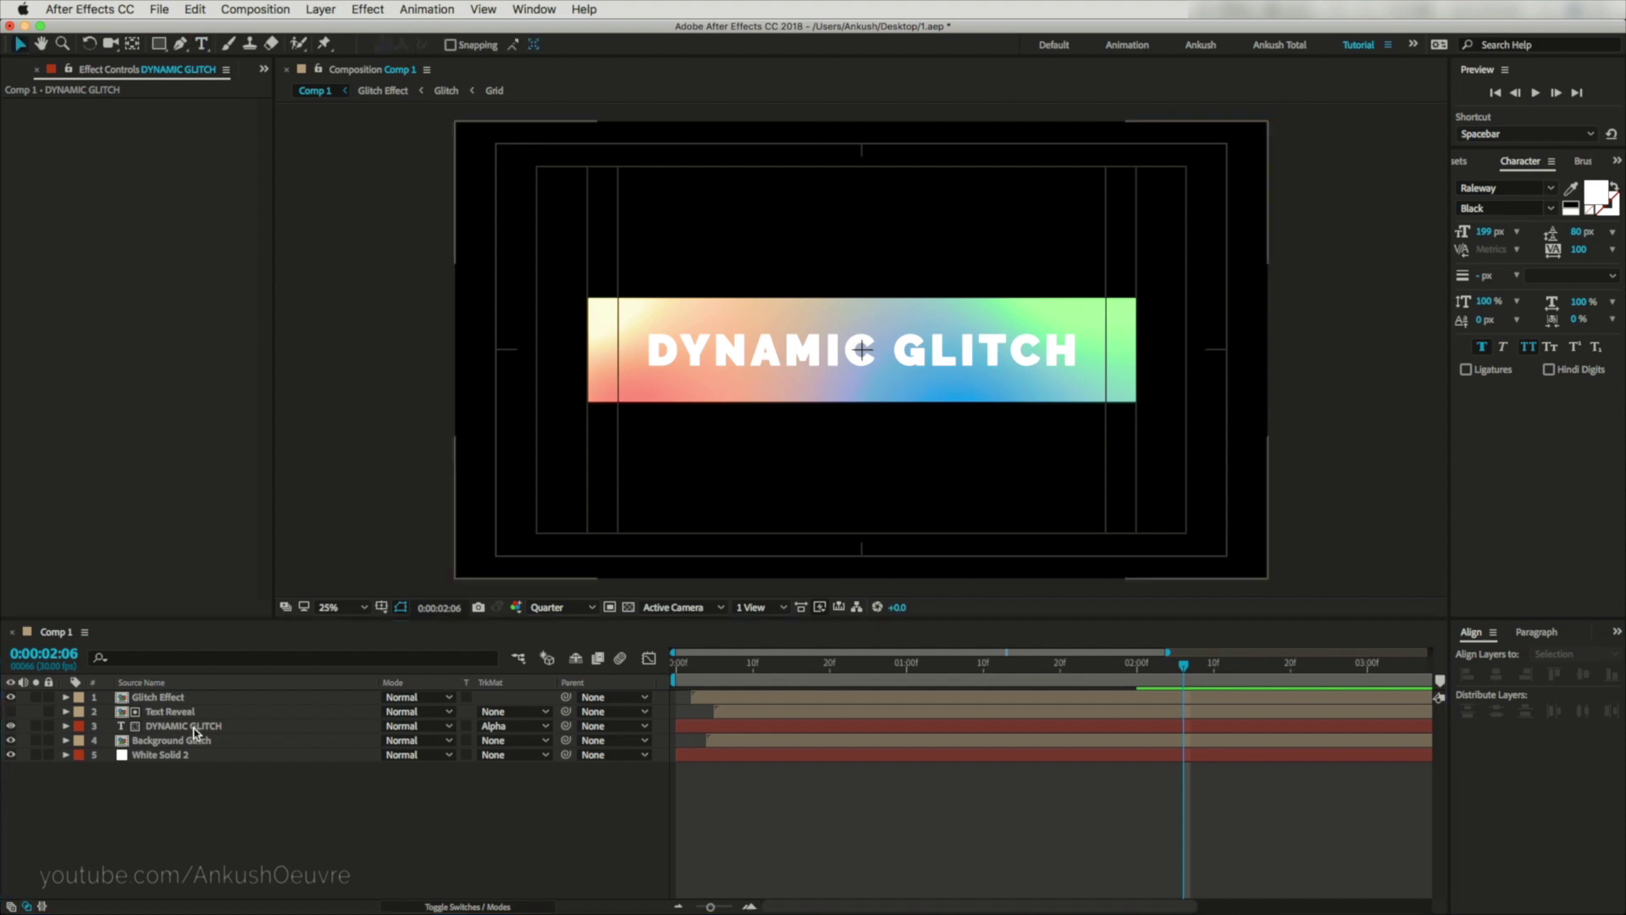
Apply the Venetian Blinds transition preset to the Text Reveal layer.
{"action": "left_click", "coordinate": [151, 711]}
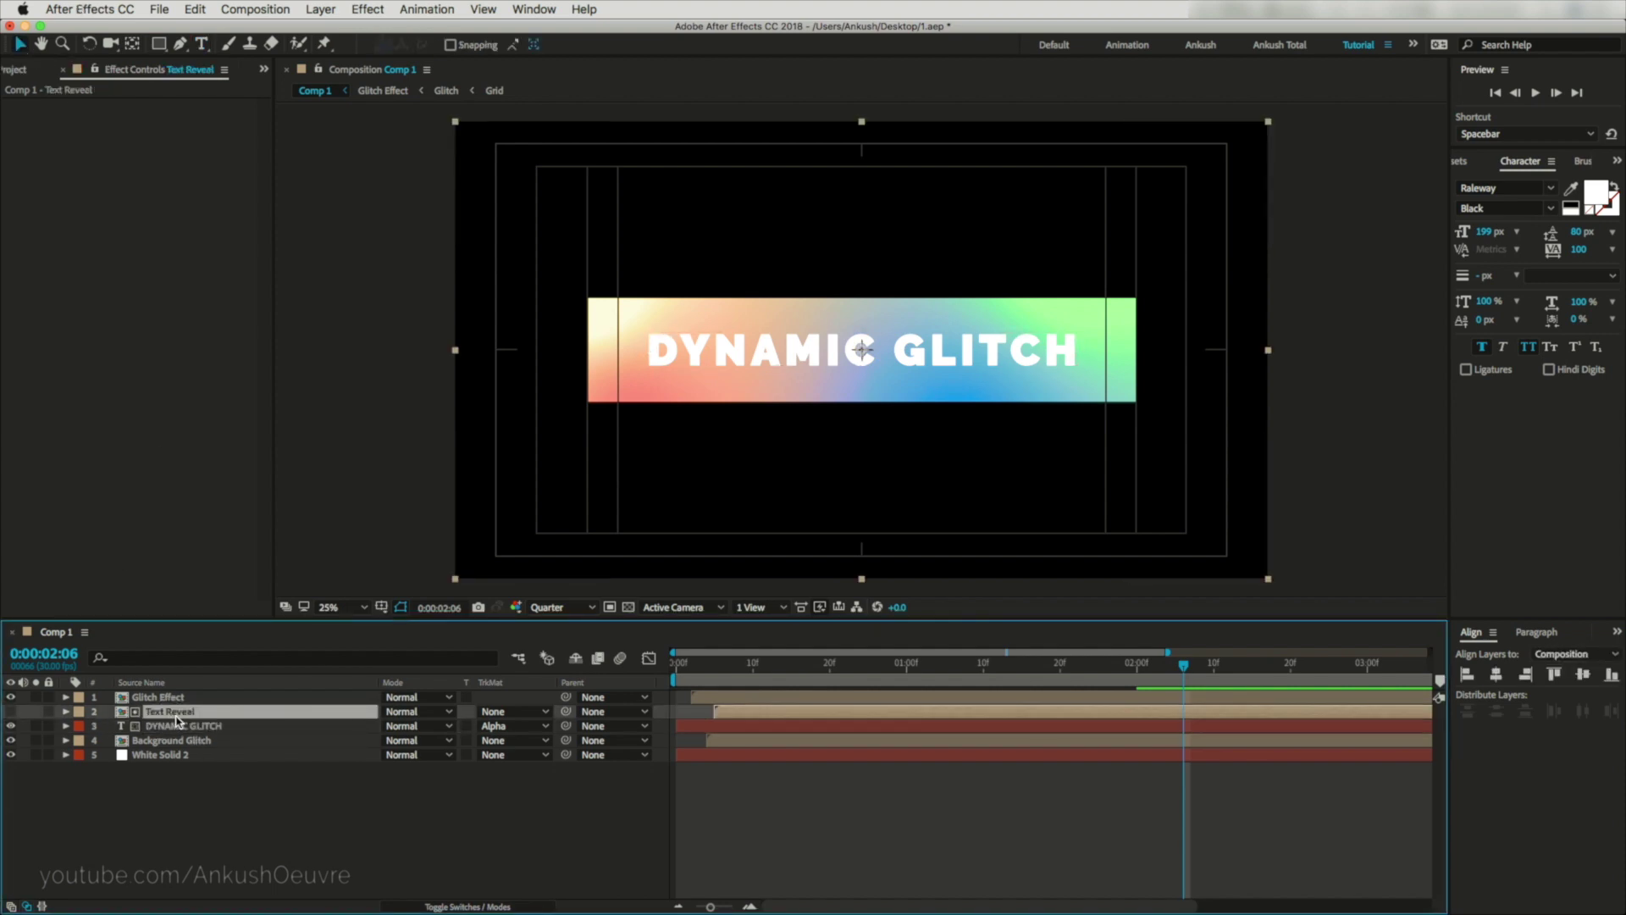
{"action": "left_click", "coordinate": [1459, 161]}
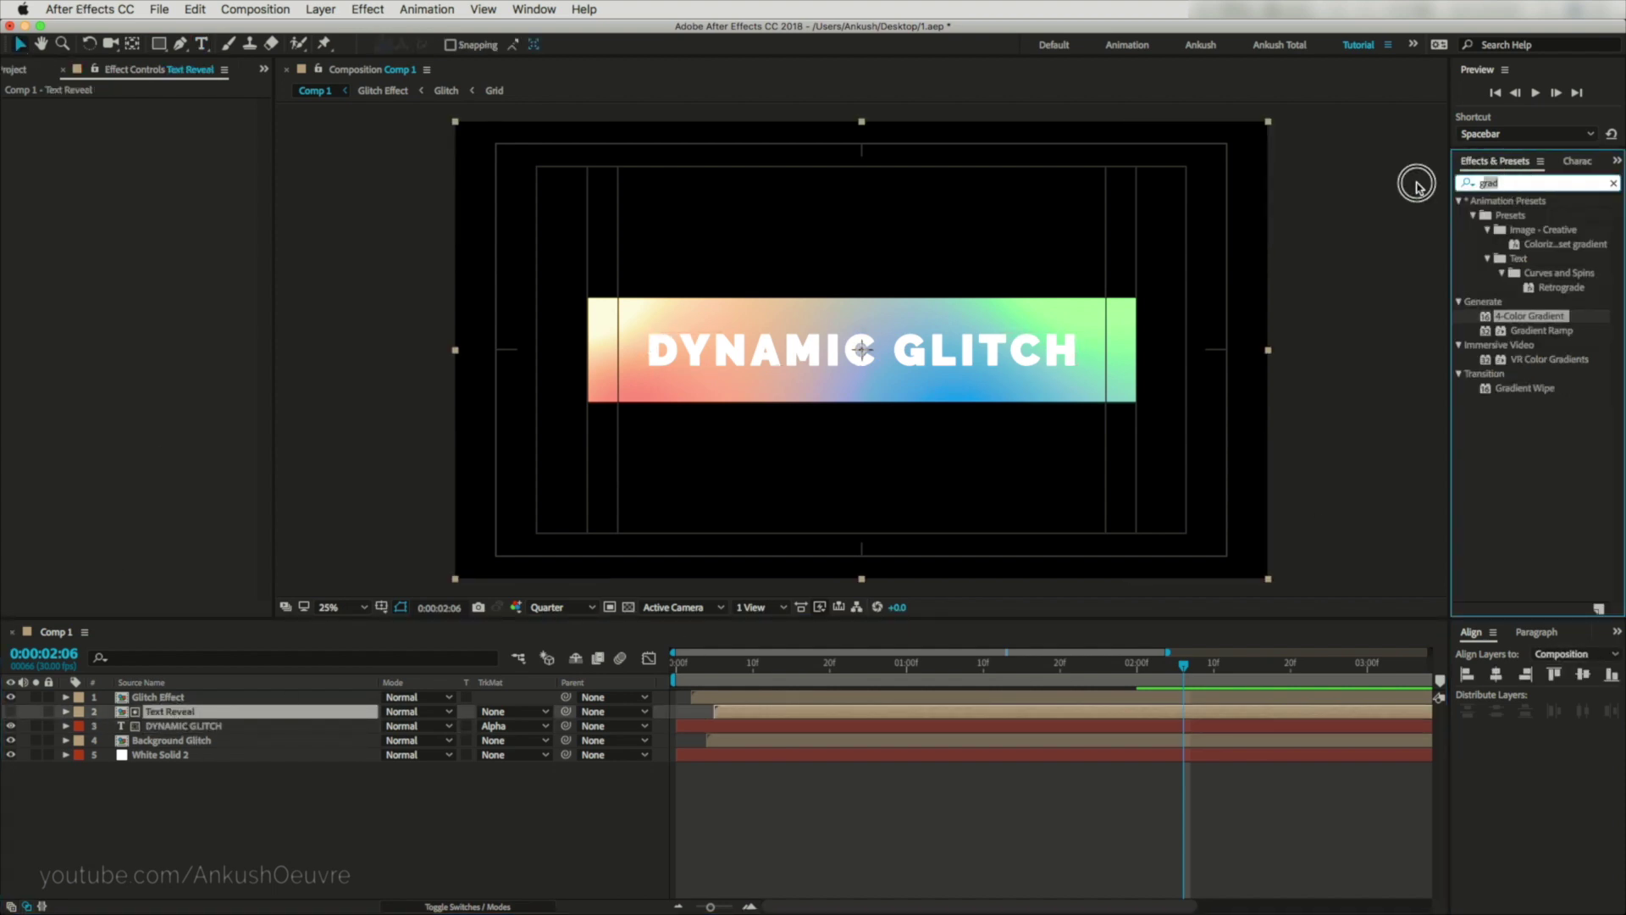
{"action": "type", "text": "vene"}
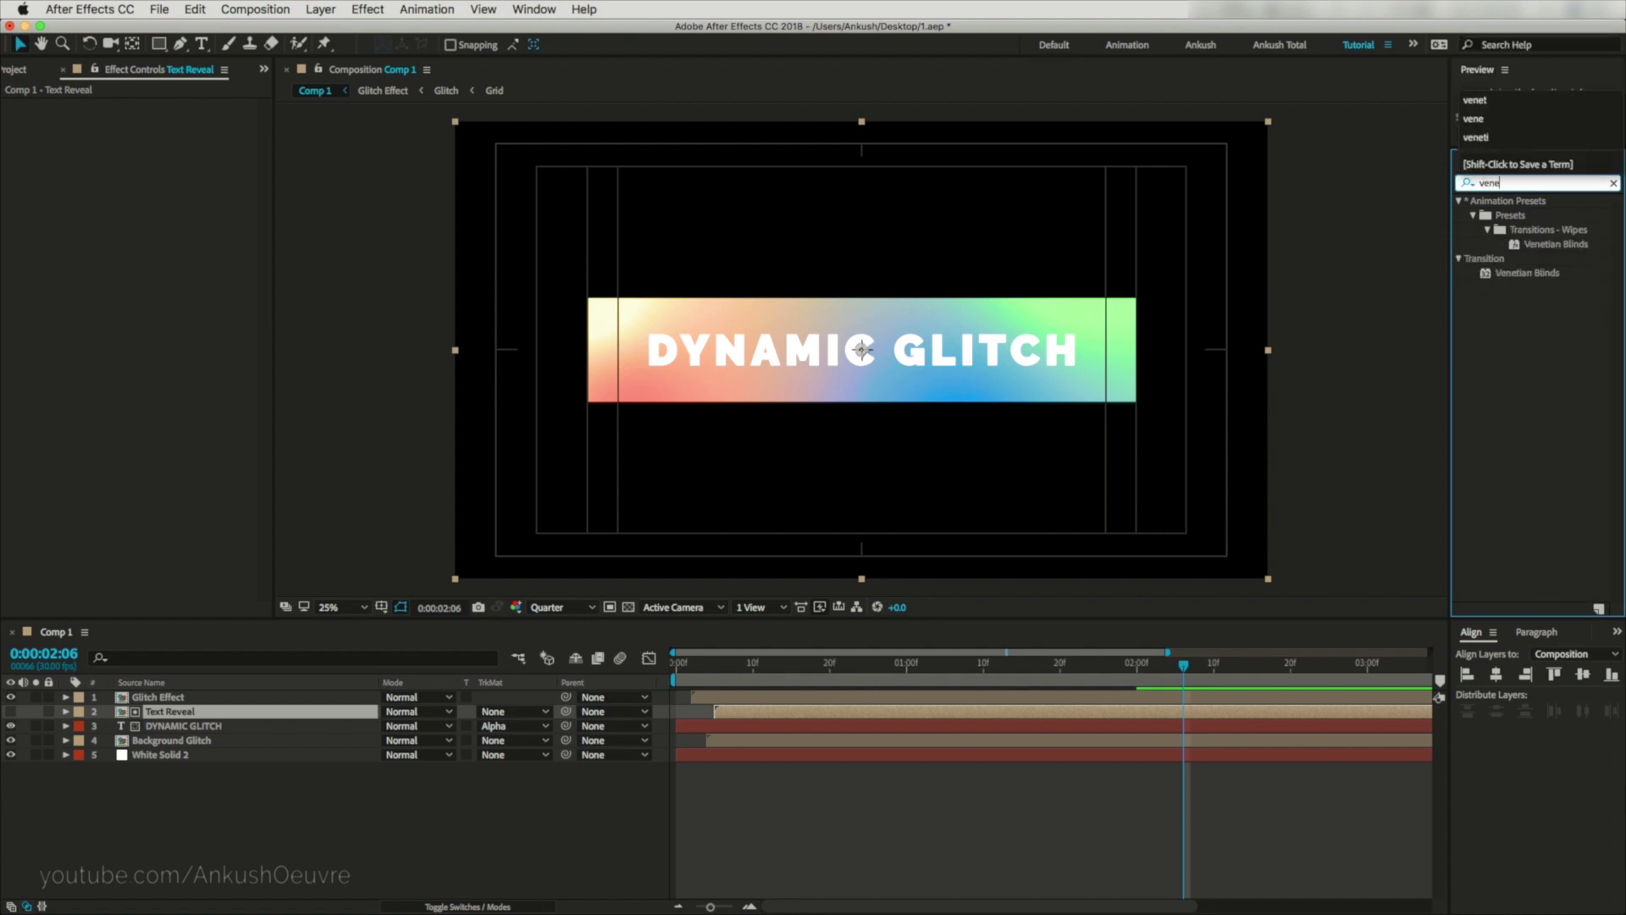
{"action": "double_click", "coordinate": [1556, 249]}
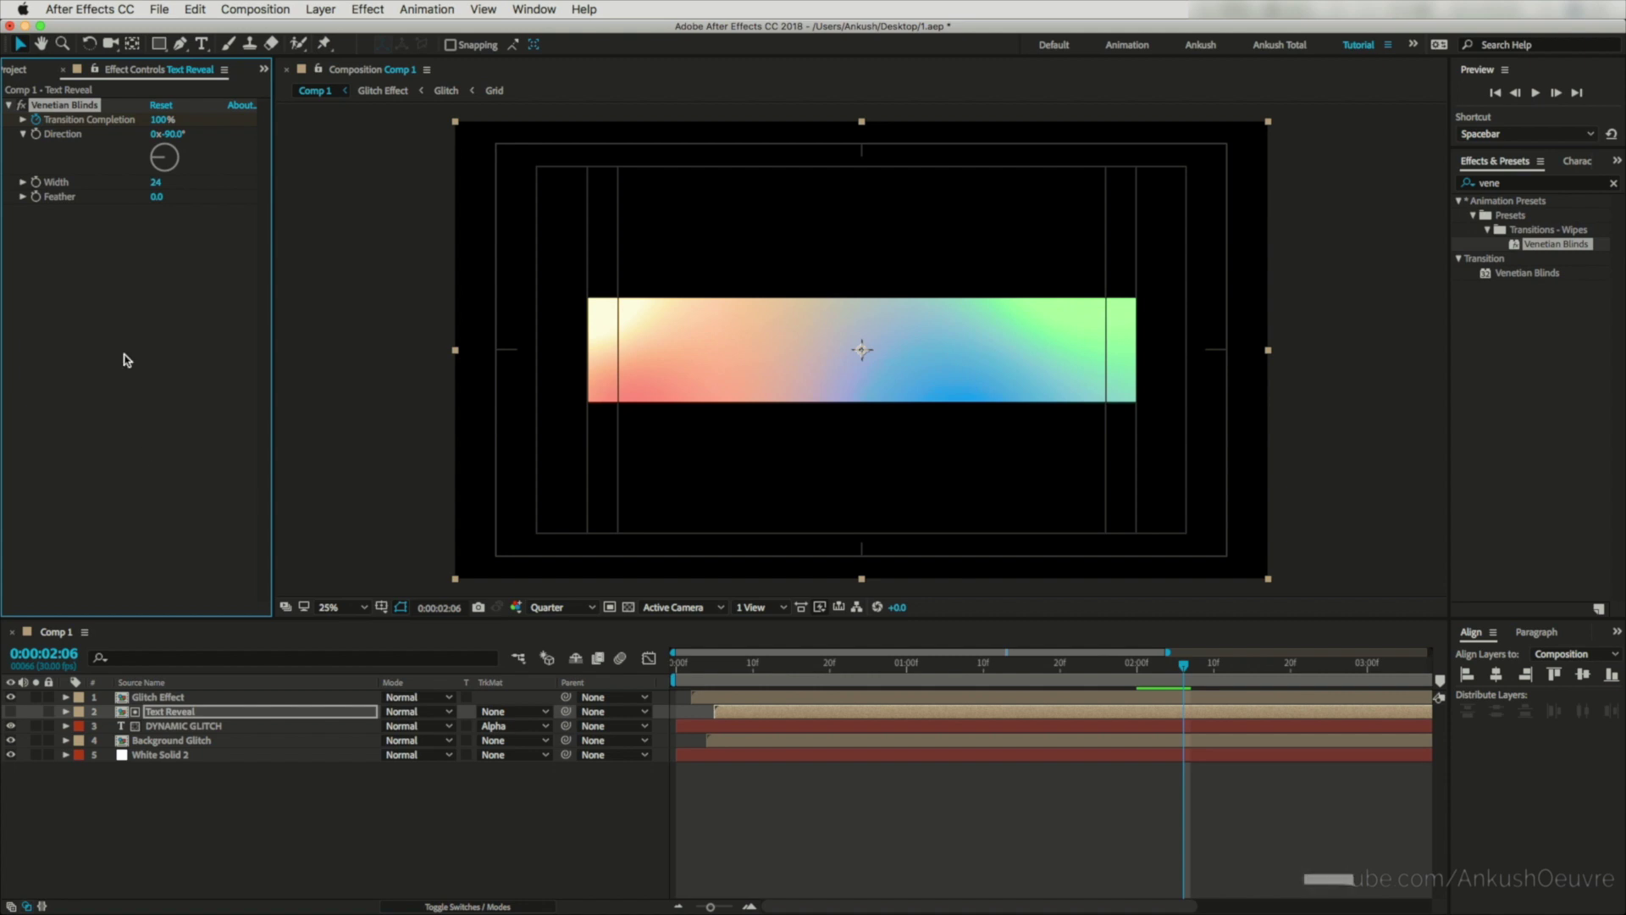
Set the Venetian Blinds Direction to 0° and Transition Completion to 50% on the Text Reveal layer.
{"action": "left_click", "coordinate": [171, 134]}
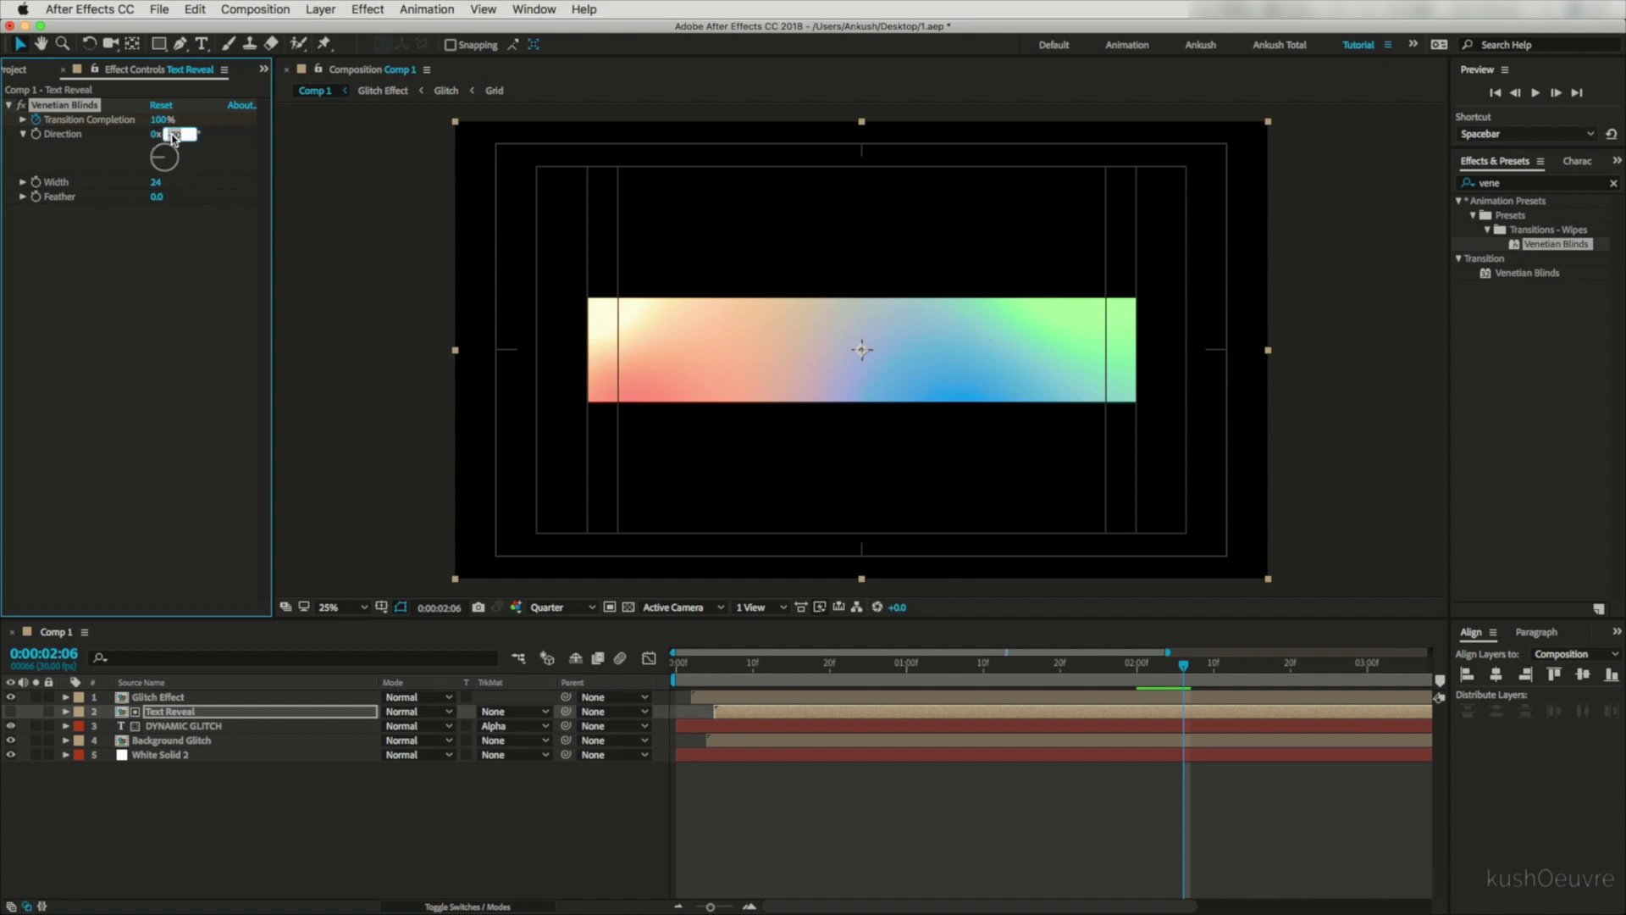
{"action": "type", "text": "0"}
{"action": "key", "text": "Return"}
{"action": "left_click", "coordinate": [161, 119]}
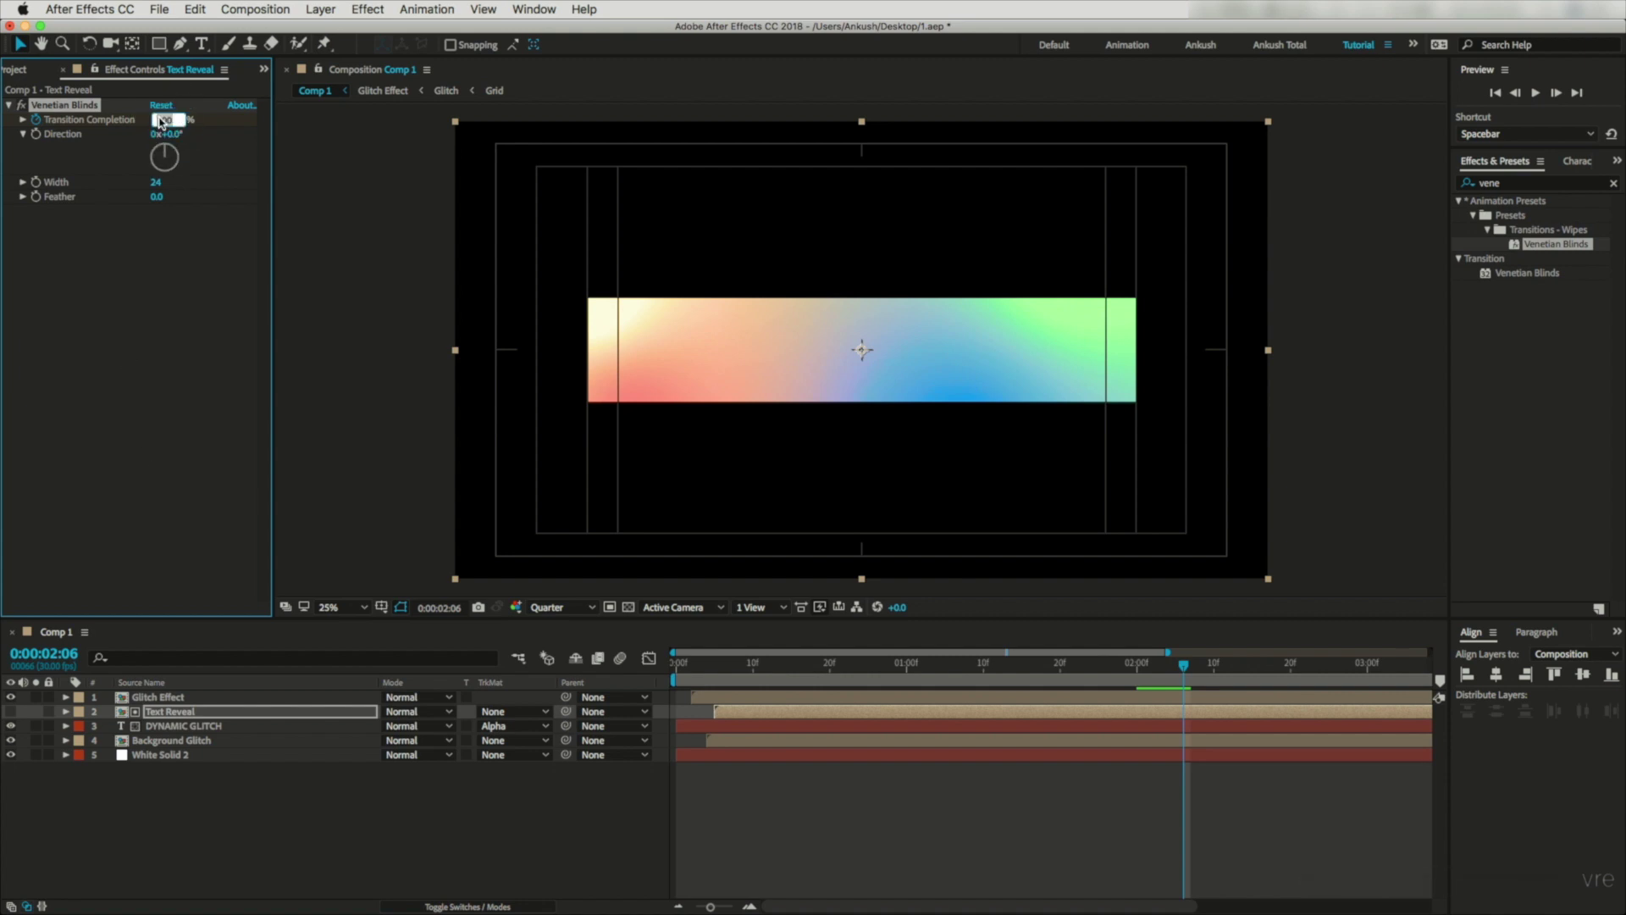
{"action": "type", "text": "50"}
{"action": "key", "text": "Return"}
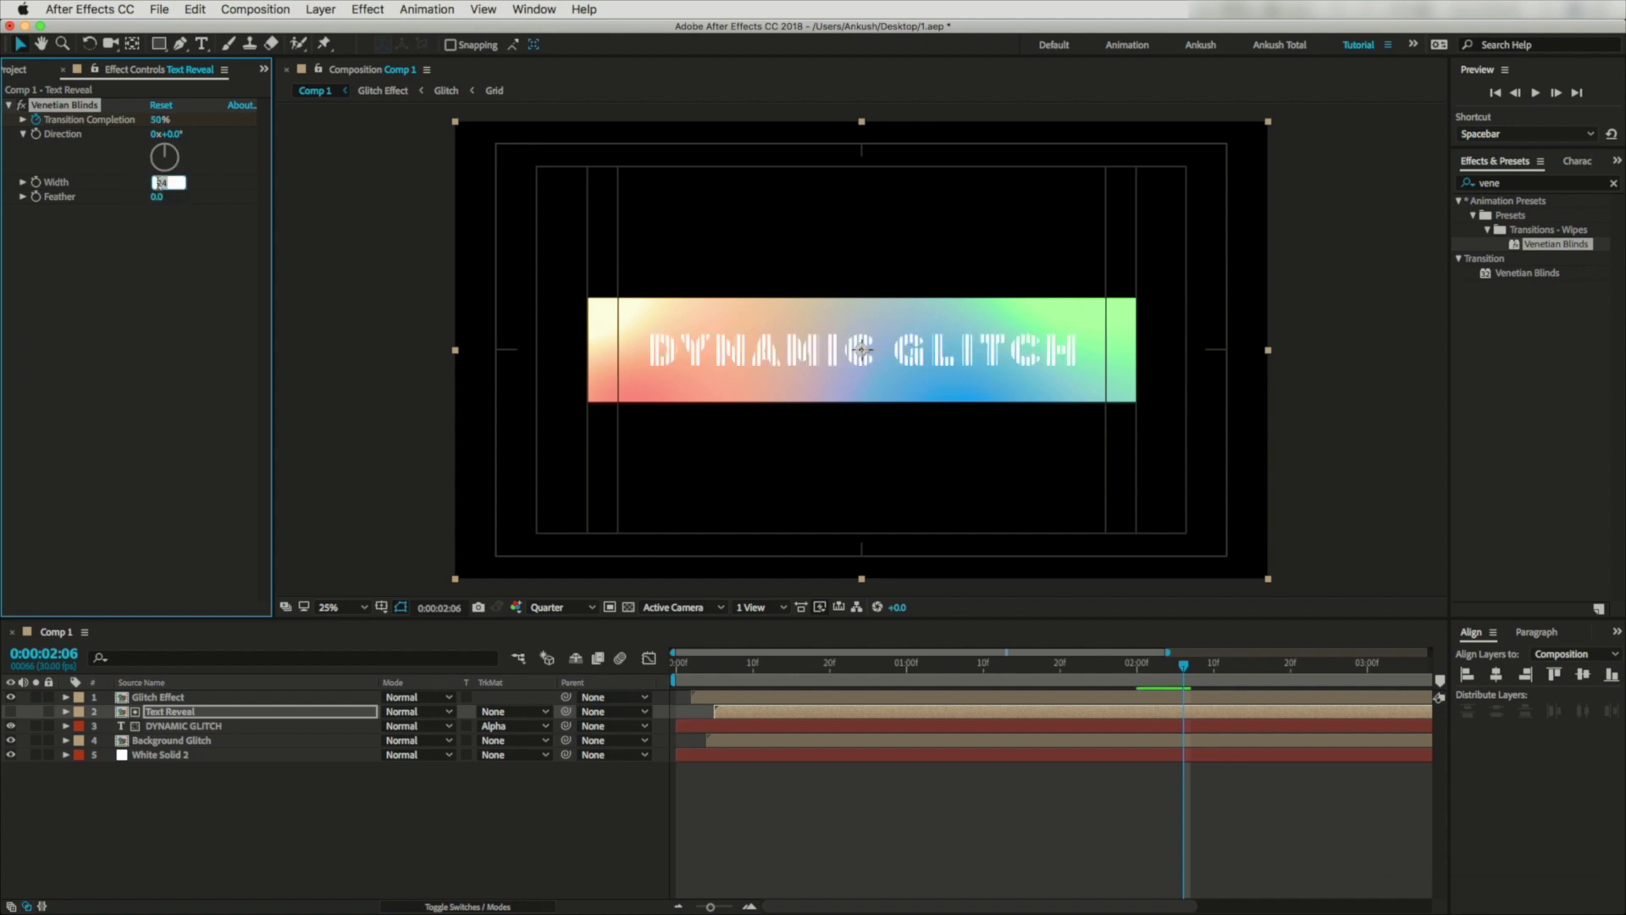
Set the Venetian Blinds Transition Completion to 10% and Width to 10 on the Text Reveal layer.
{"action": "left_click", "coordinate": [159, 119]}
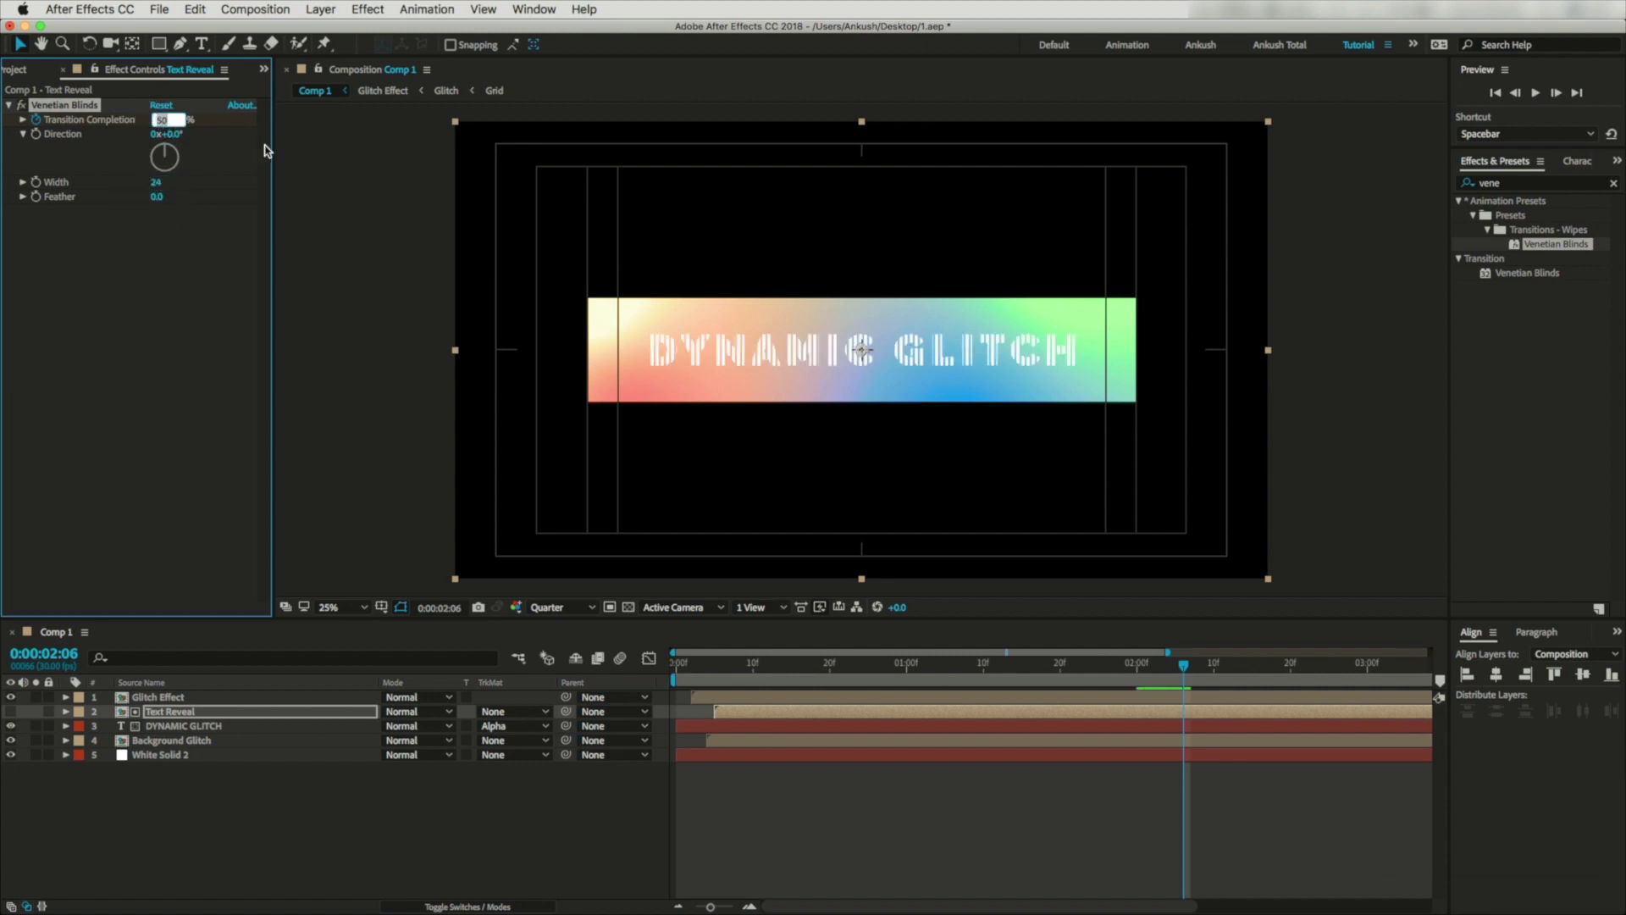
{"action": "type", "text": "10"}
{"action": "key", "text": "Return"}
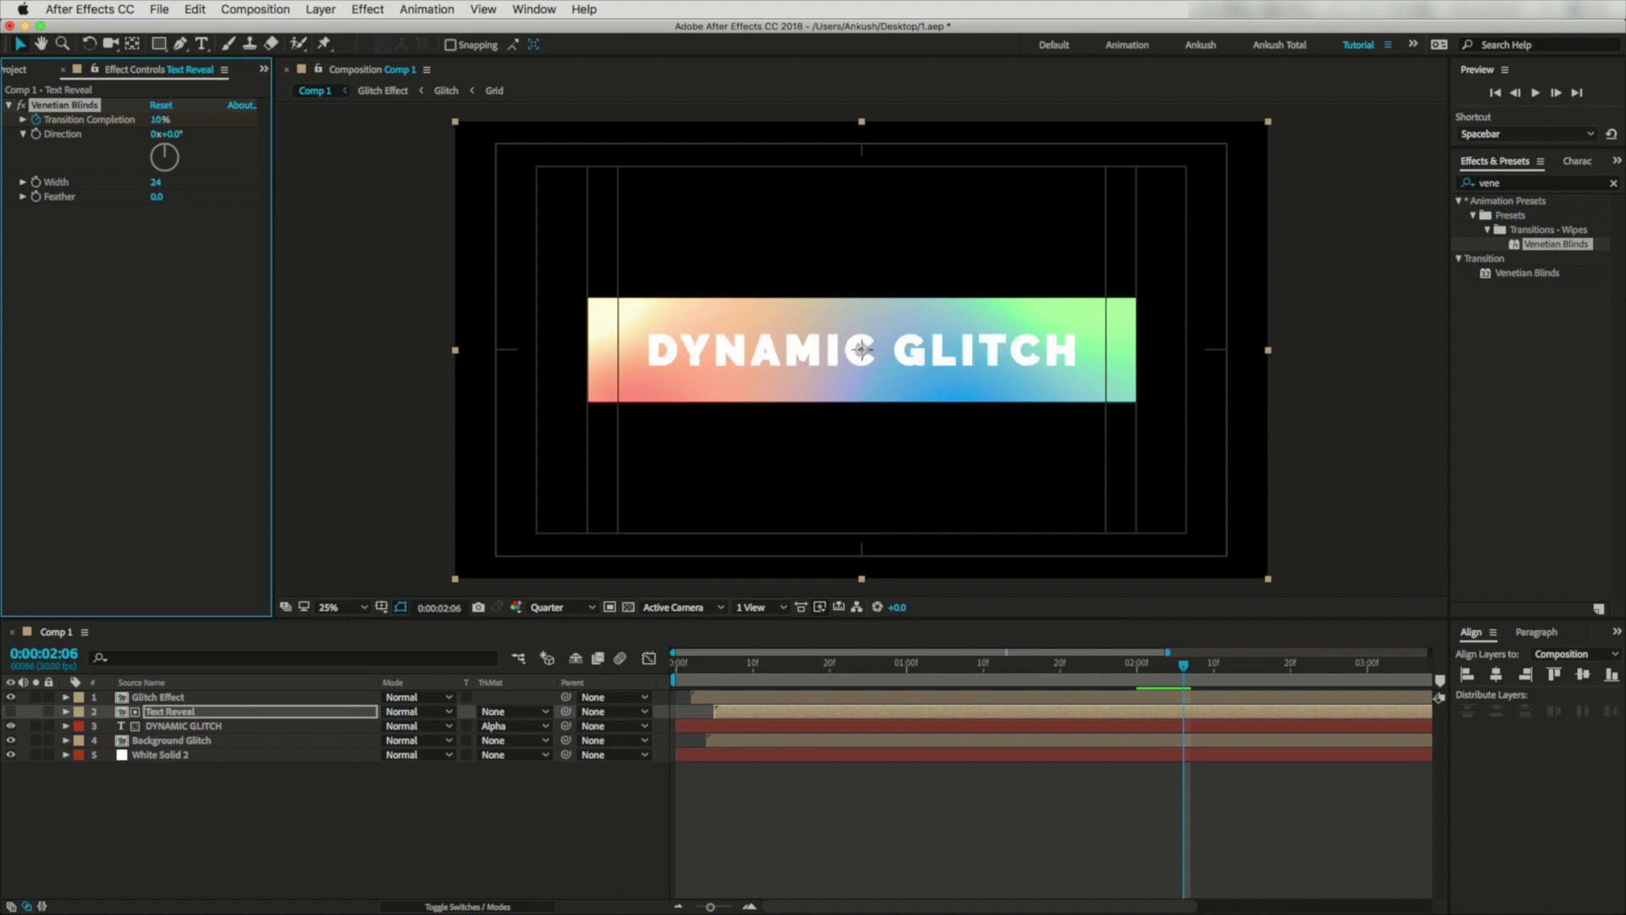
{"action": "left_click", "coordinate": [157, 187]}
{"action": "key", "text": "period"}
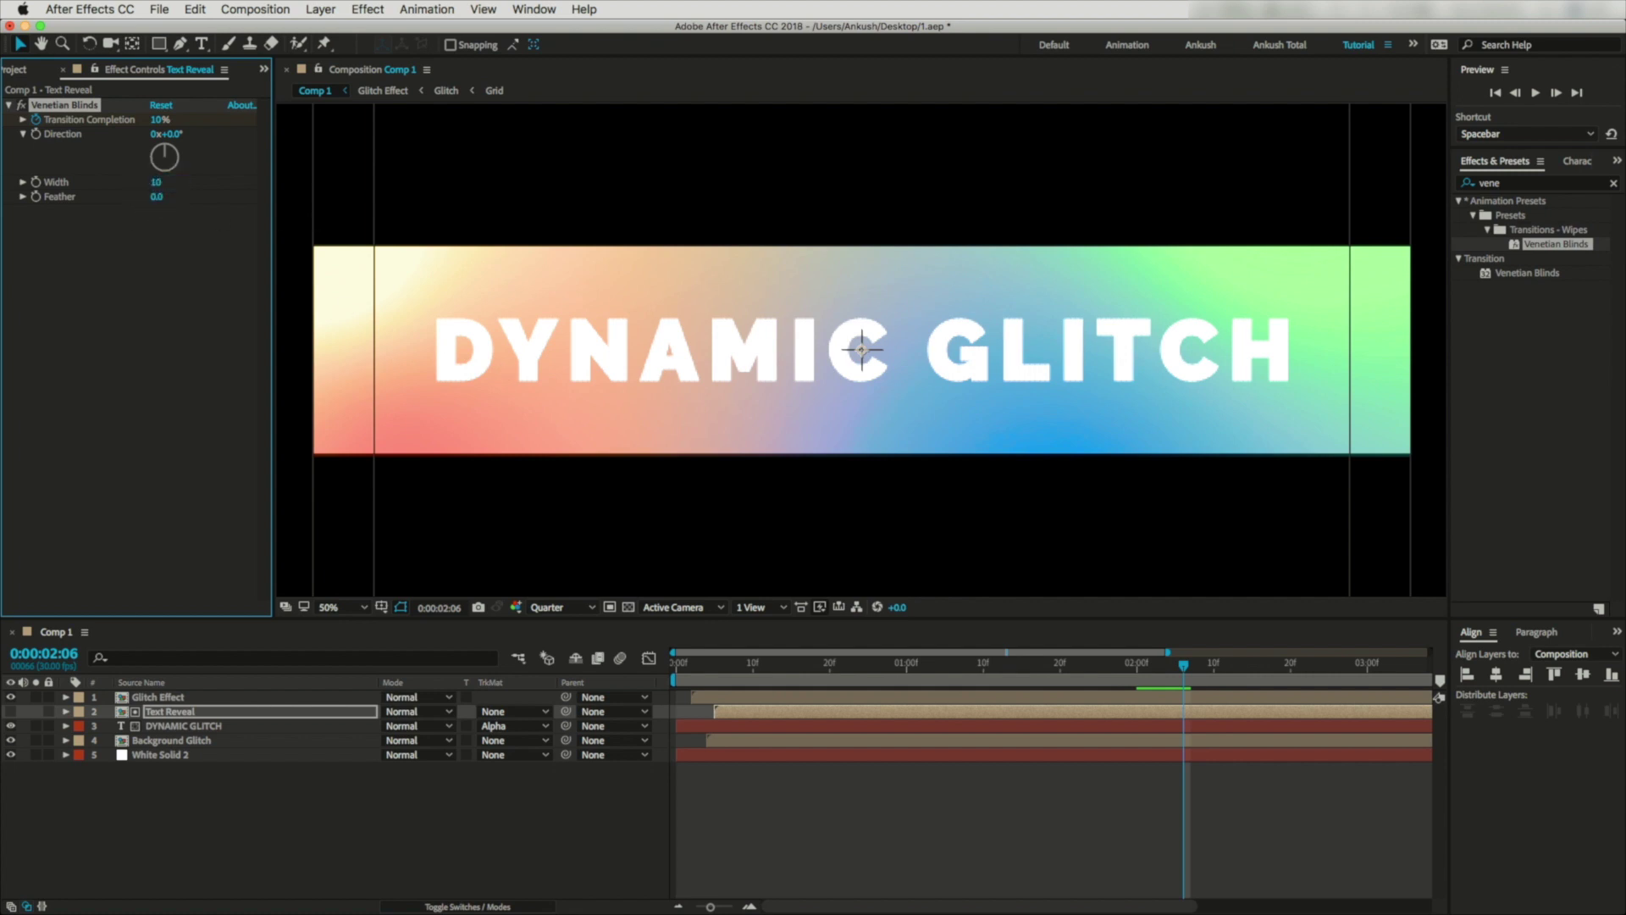
Duplicate the Venetian Blinds effect on Text Reveal, set the copy's Direction to 90°, and reduce the copy's Width.
{"action": "left_click", "coordinate": [122, 341]}
{"action": "left_click", "coordinate": [69, 110]}
{"action": "key", "text": "super+d"}
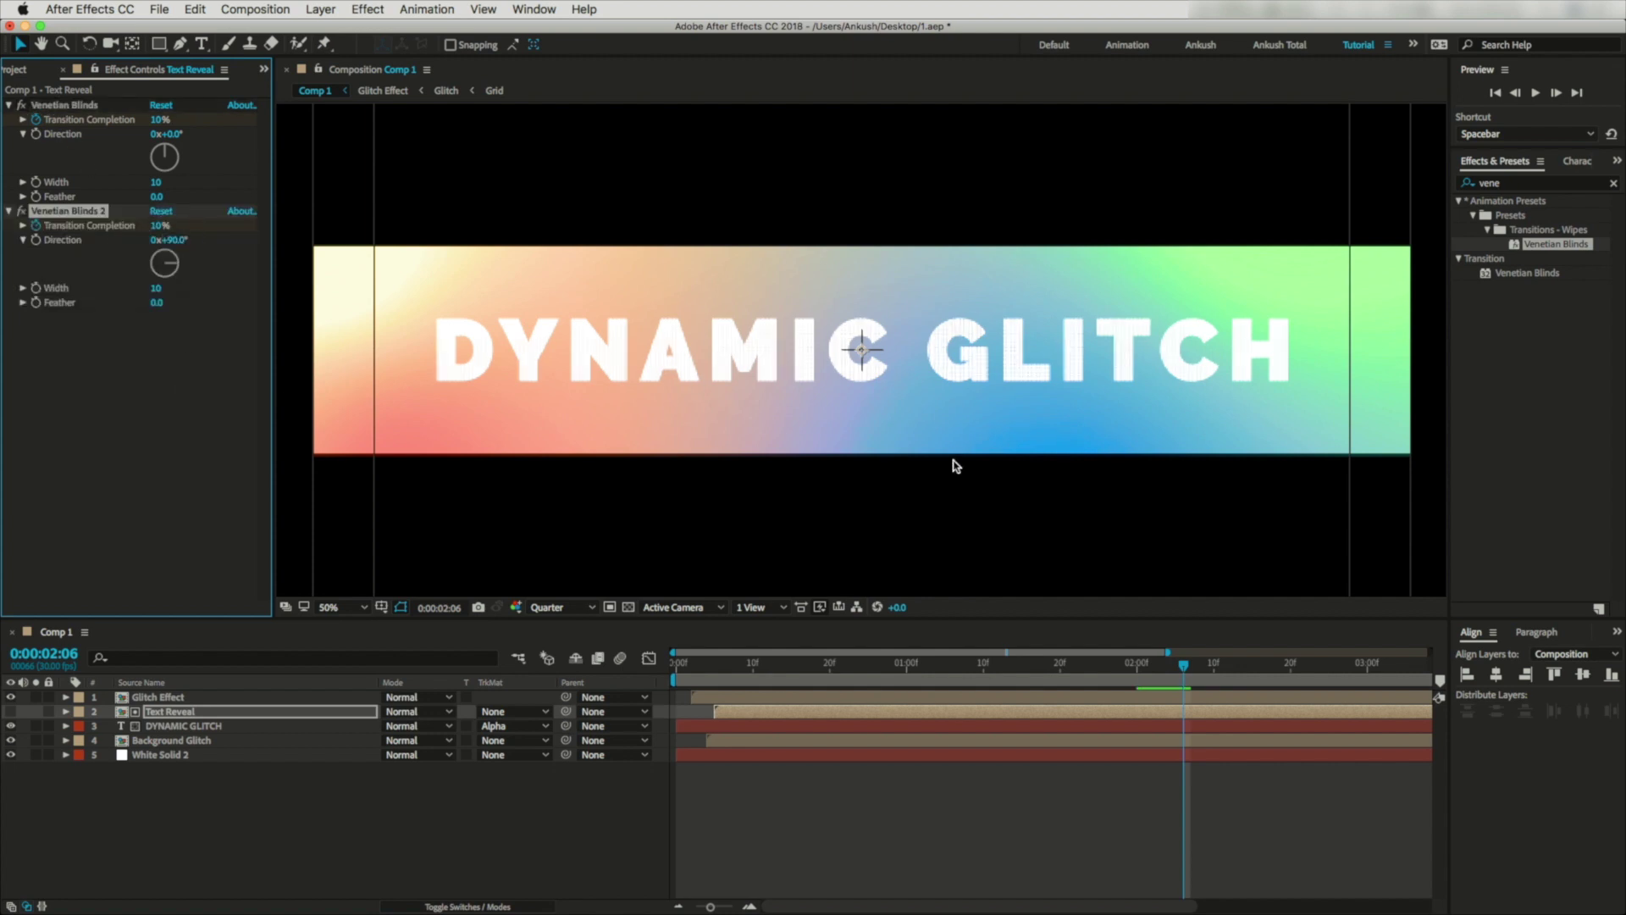
{"action": "key", "text": "comma"}
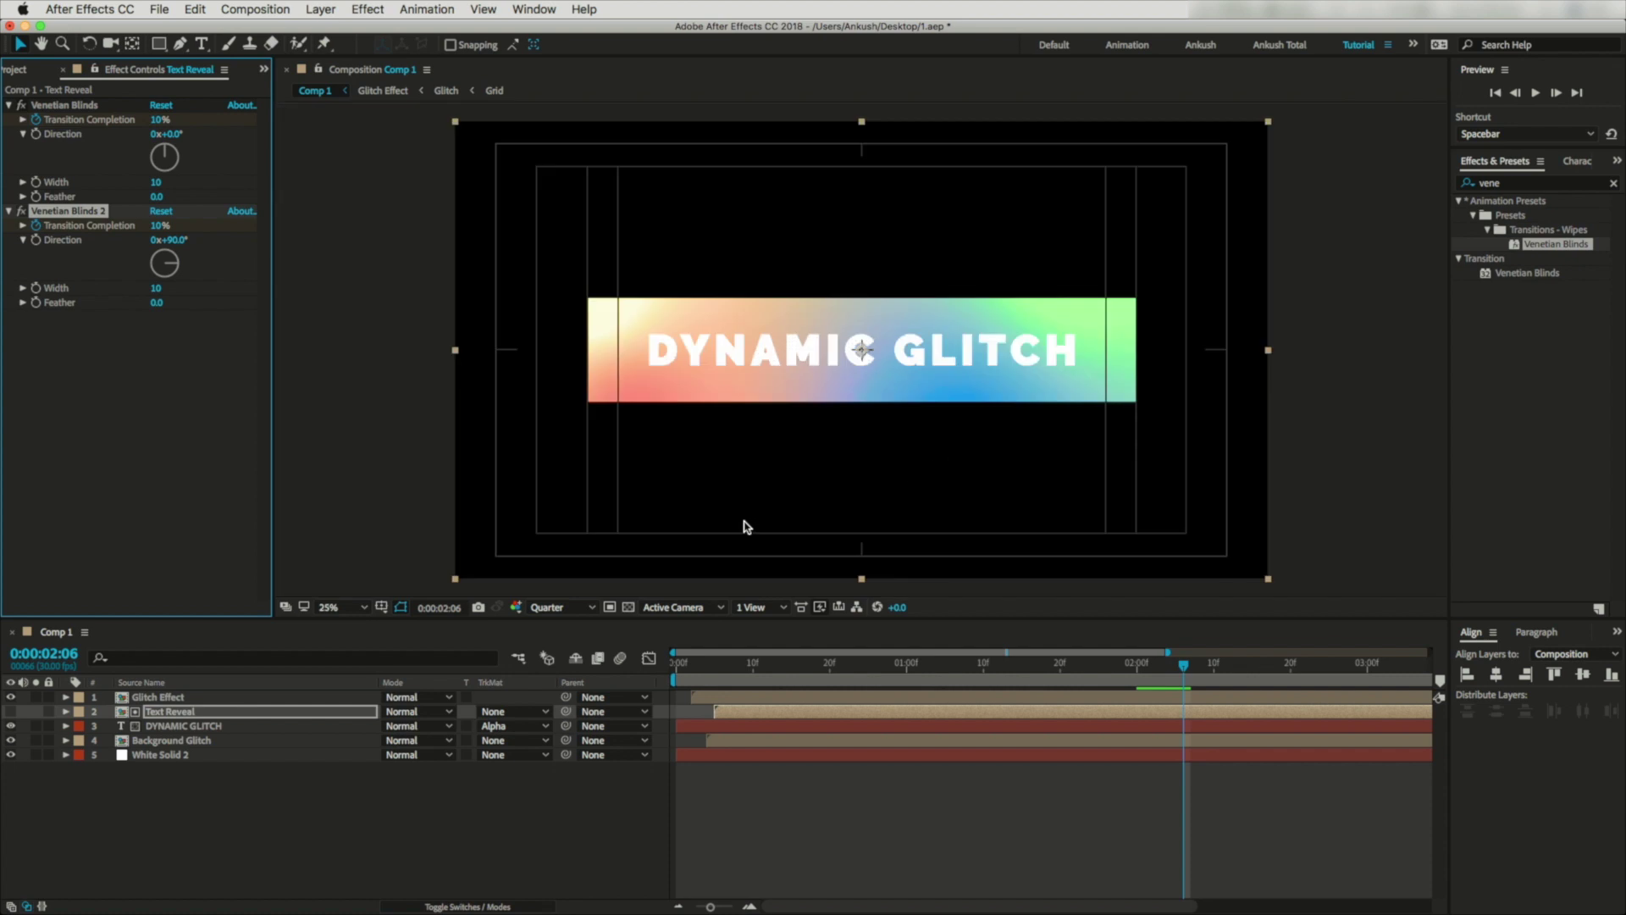
{"action": "key", "text": "period"}
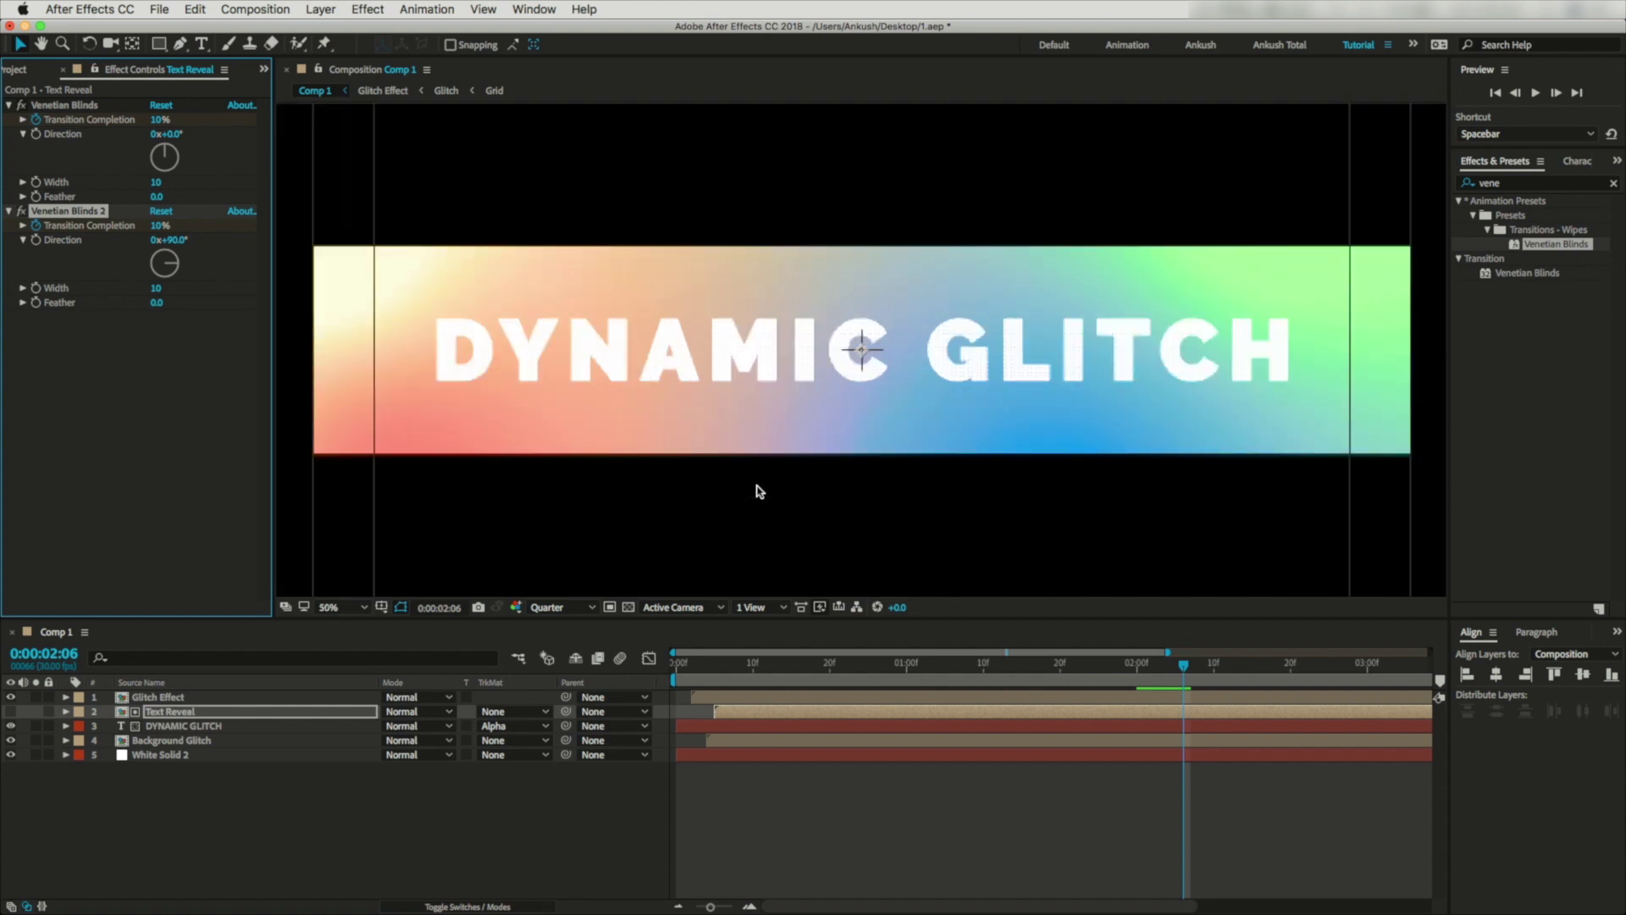
{"action": "left_click_drag", "start_coordinate": [159, 292], "coordinate": [149, 292]}
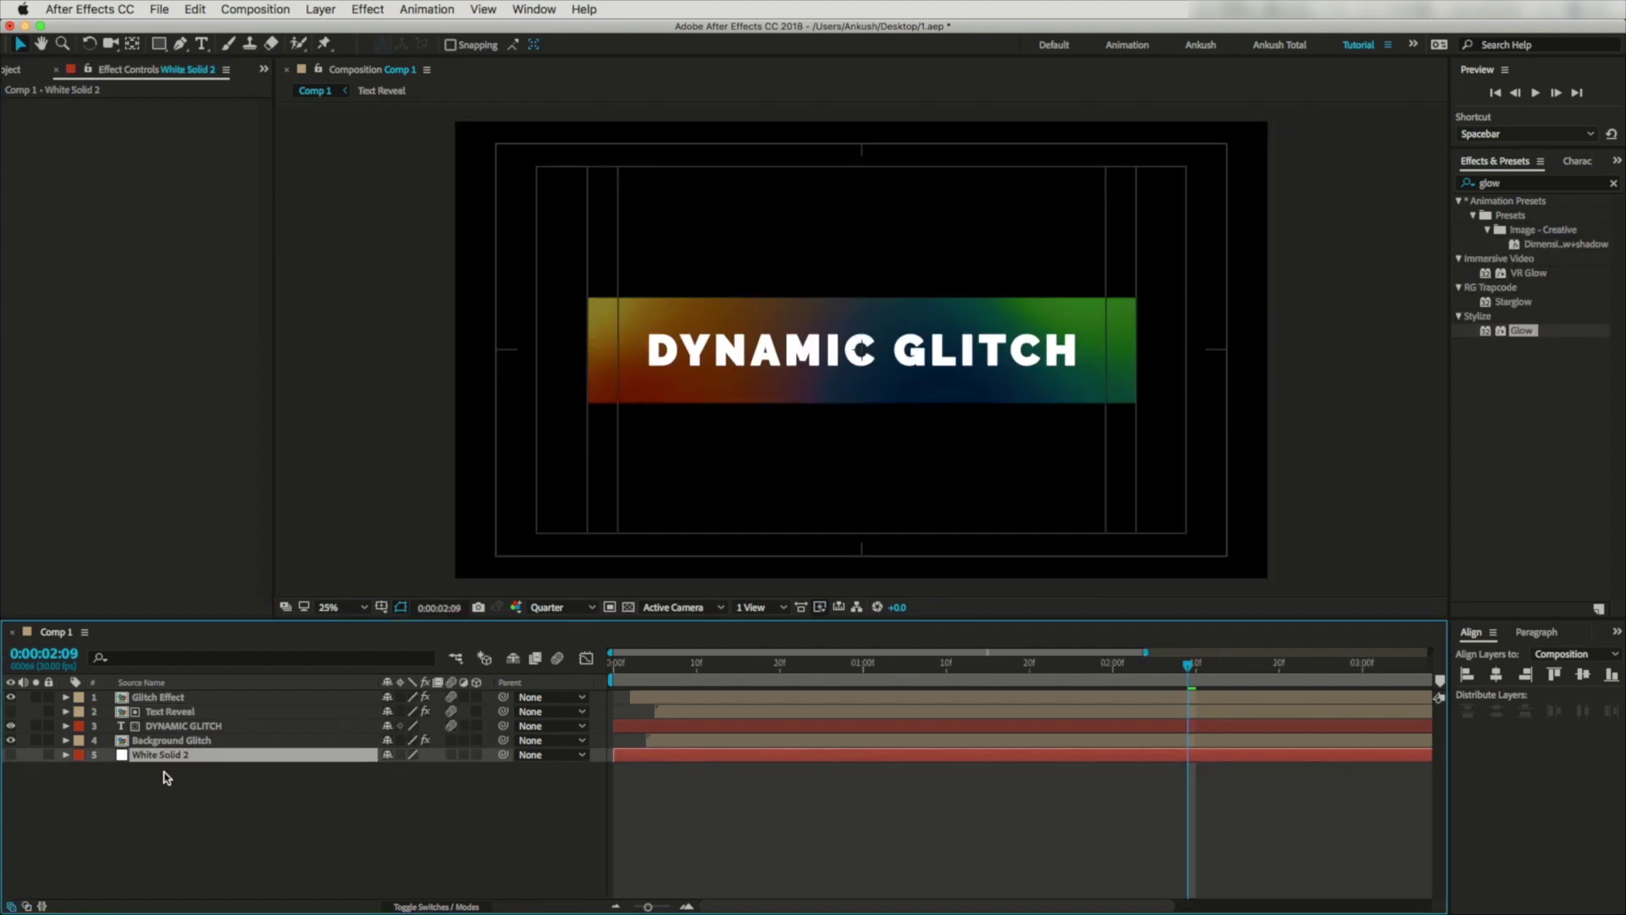
Enable motion blur for the composition and preview it from the first frame.
{"action": "left_click", "coordinate": [157, 696]}
{"action": "left_click", "coordinate": [557, 658]}
{"action": "key", "text": "Home"}
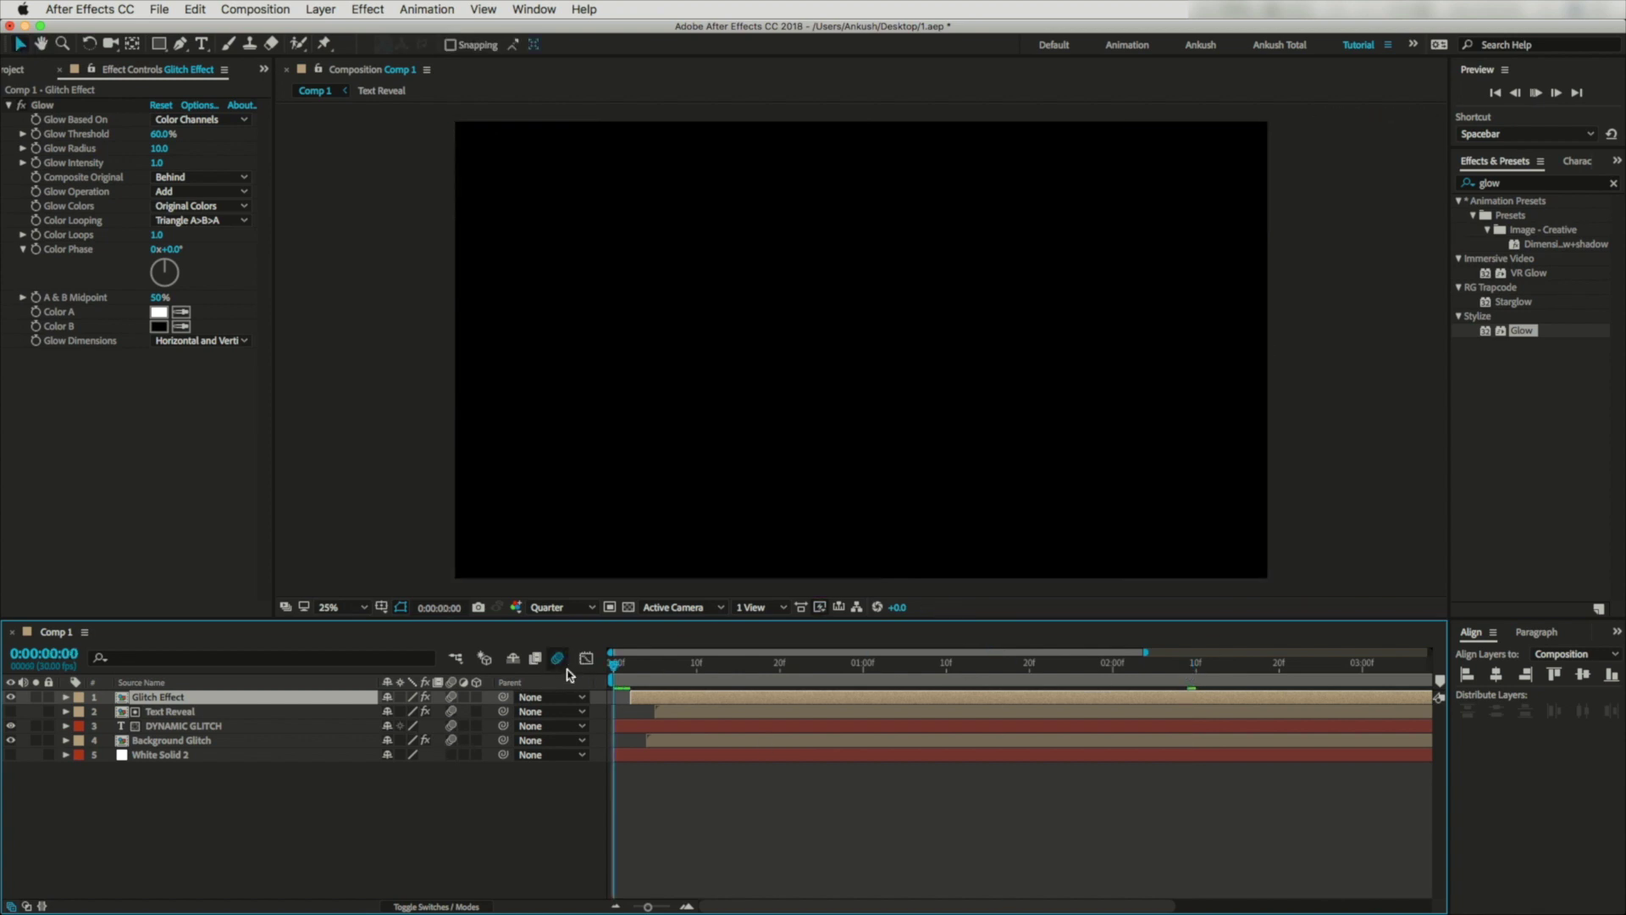
{"action": "key", "text": "space"}
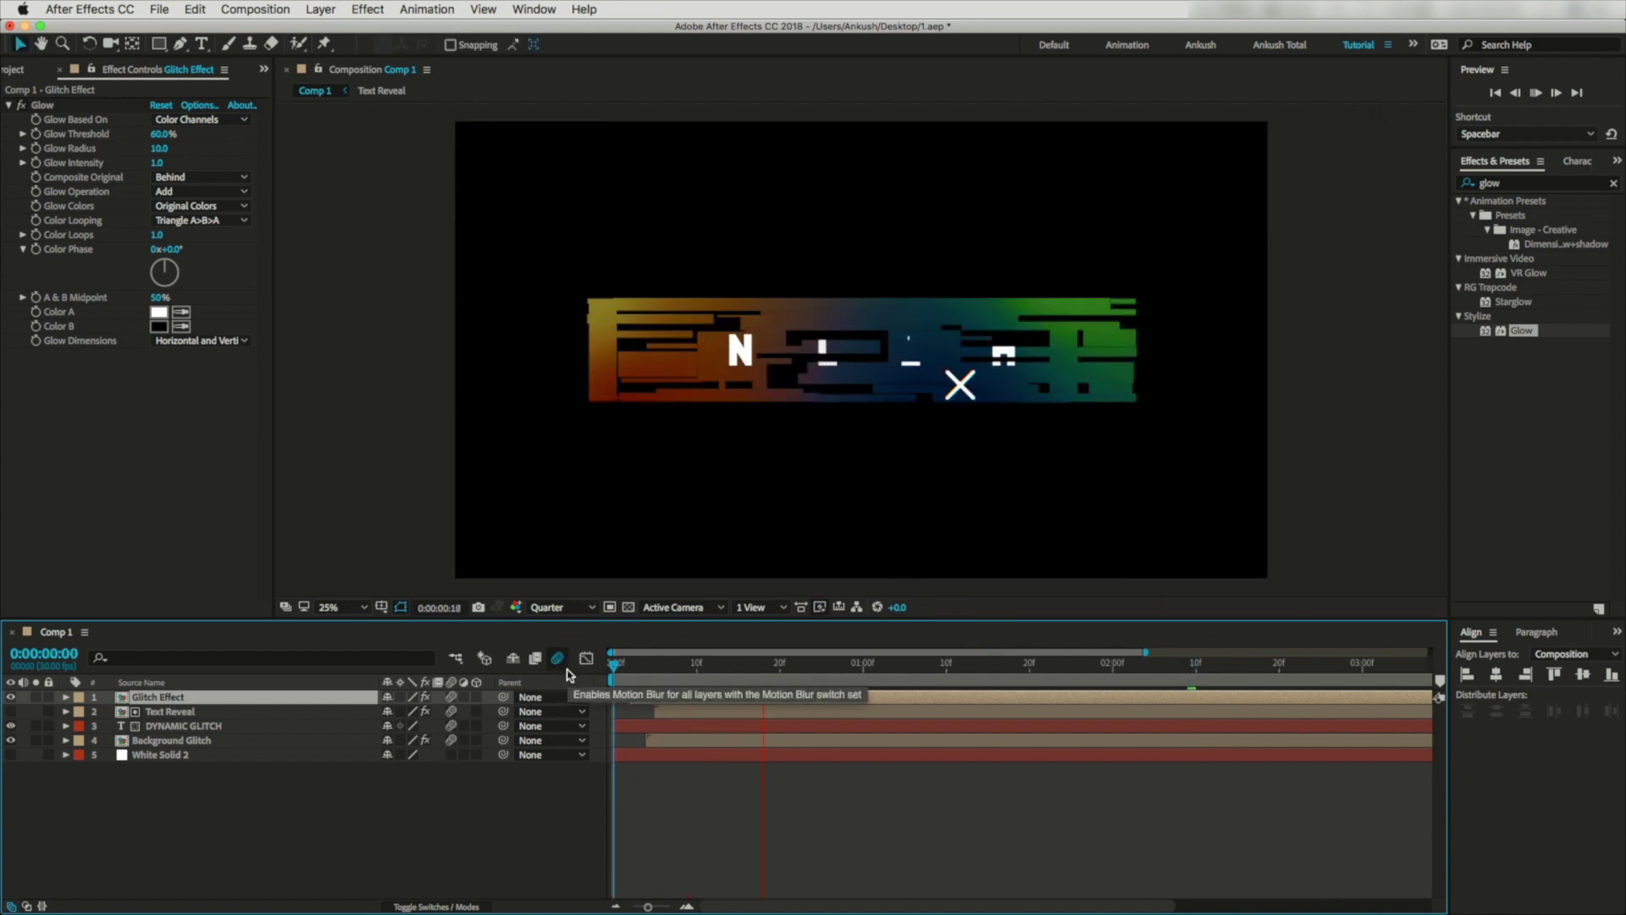
Set the Background Glitch layer's Opacity to 40%.
{"action": "left_click", "coordinate": [188, 741]}
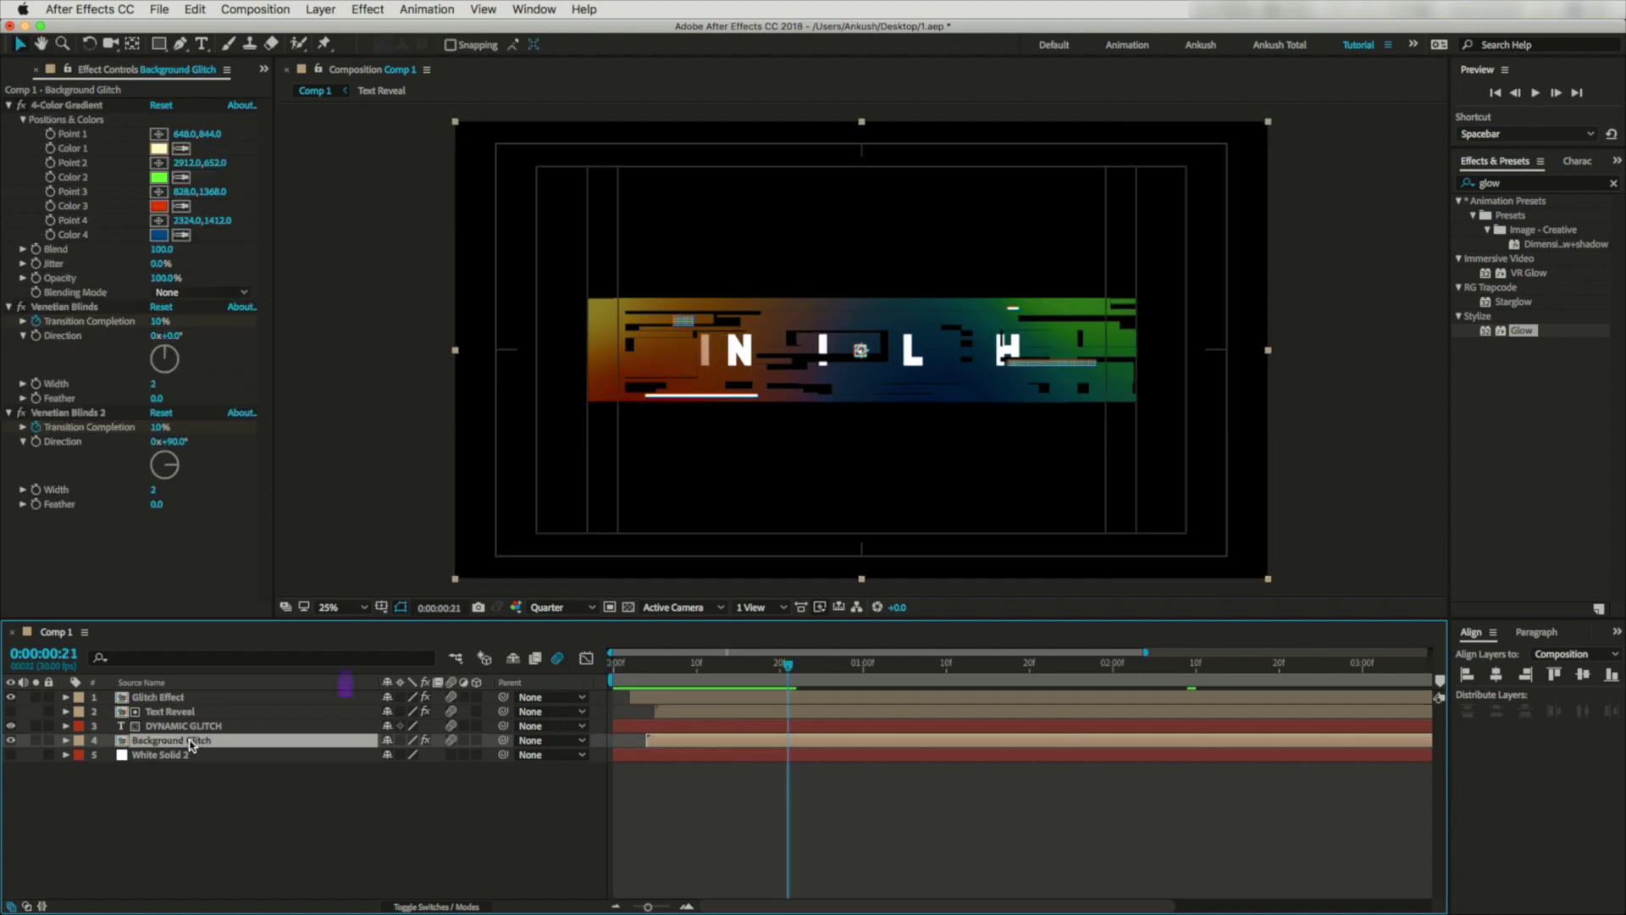
{"action": "key", "text": "t"}
{"action": "left_click", "coordinate": [393, 754]}
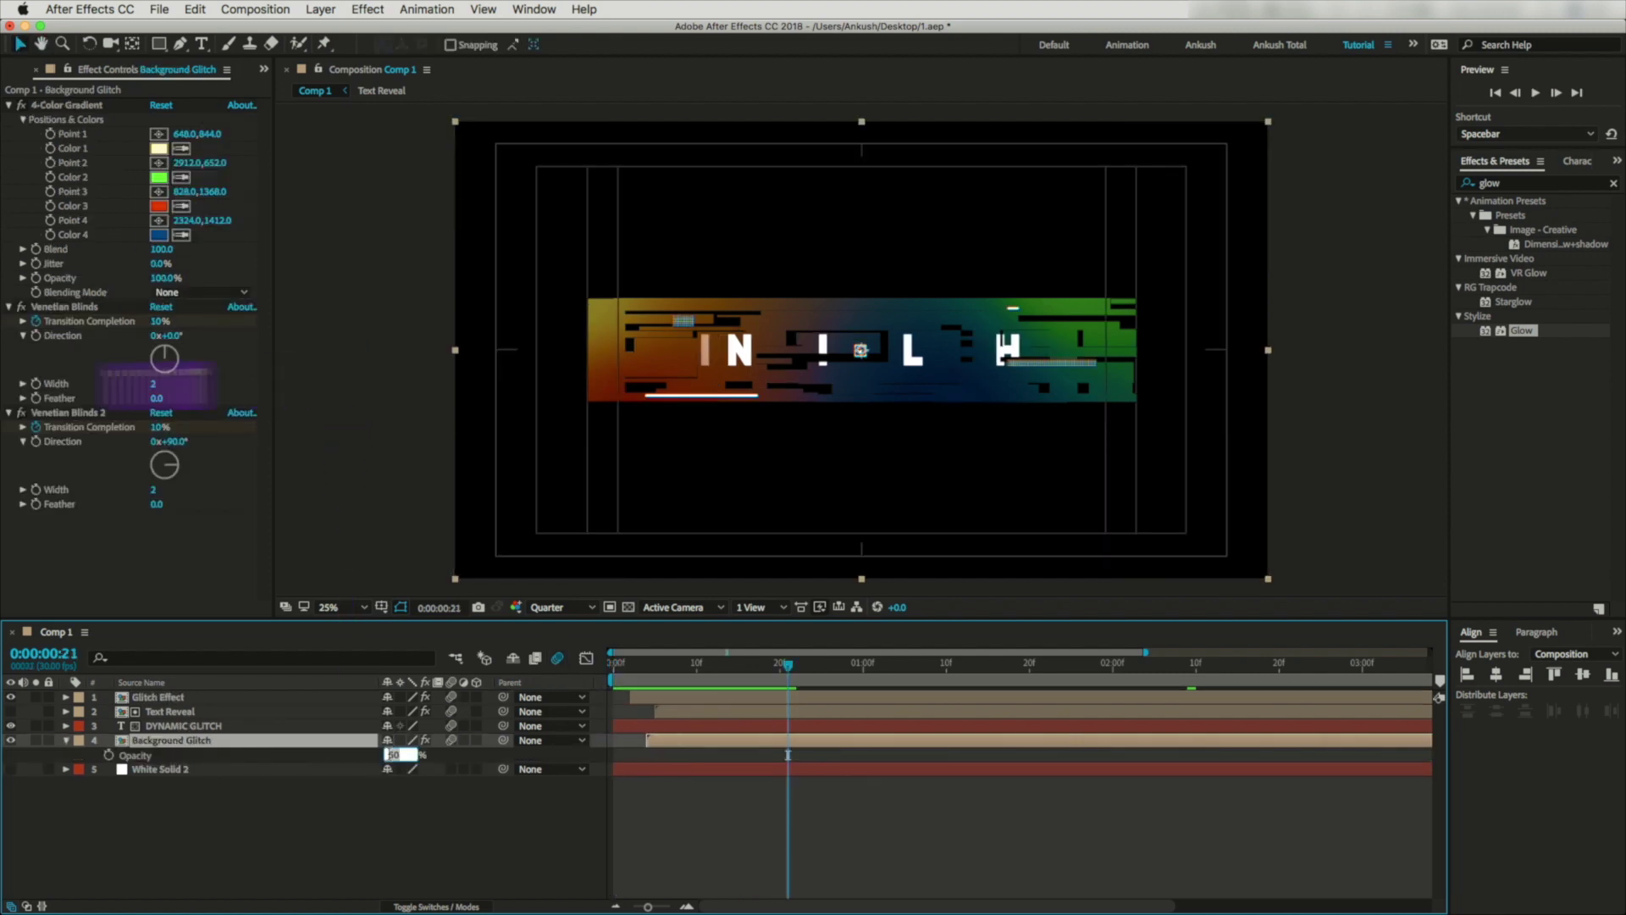
{"action": "type", "text": "40"}
{"action": "key", "text": "Return"}
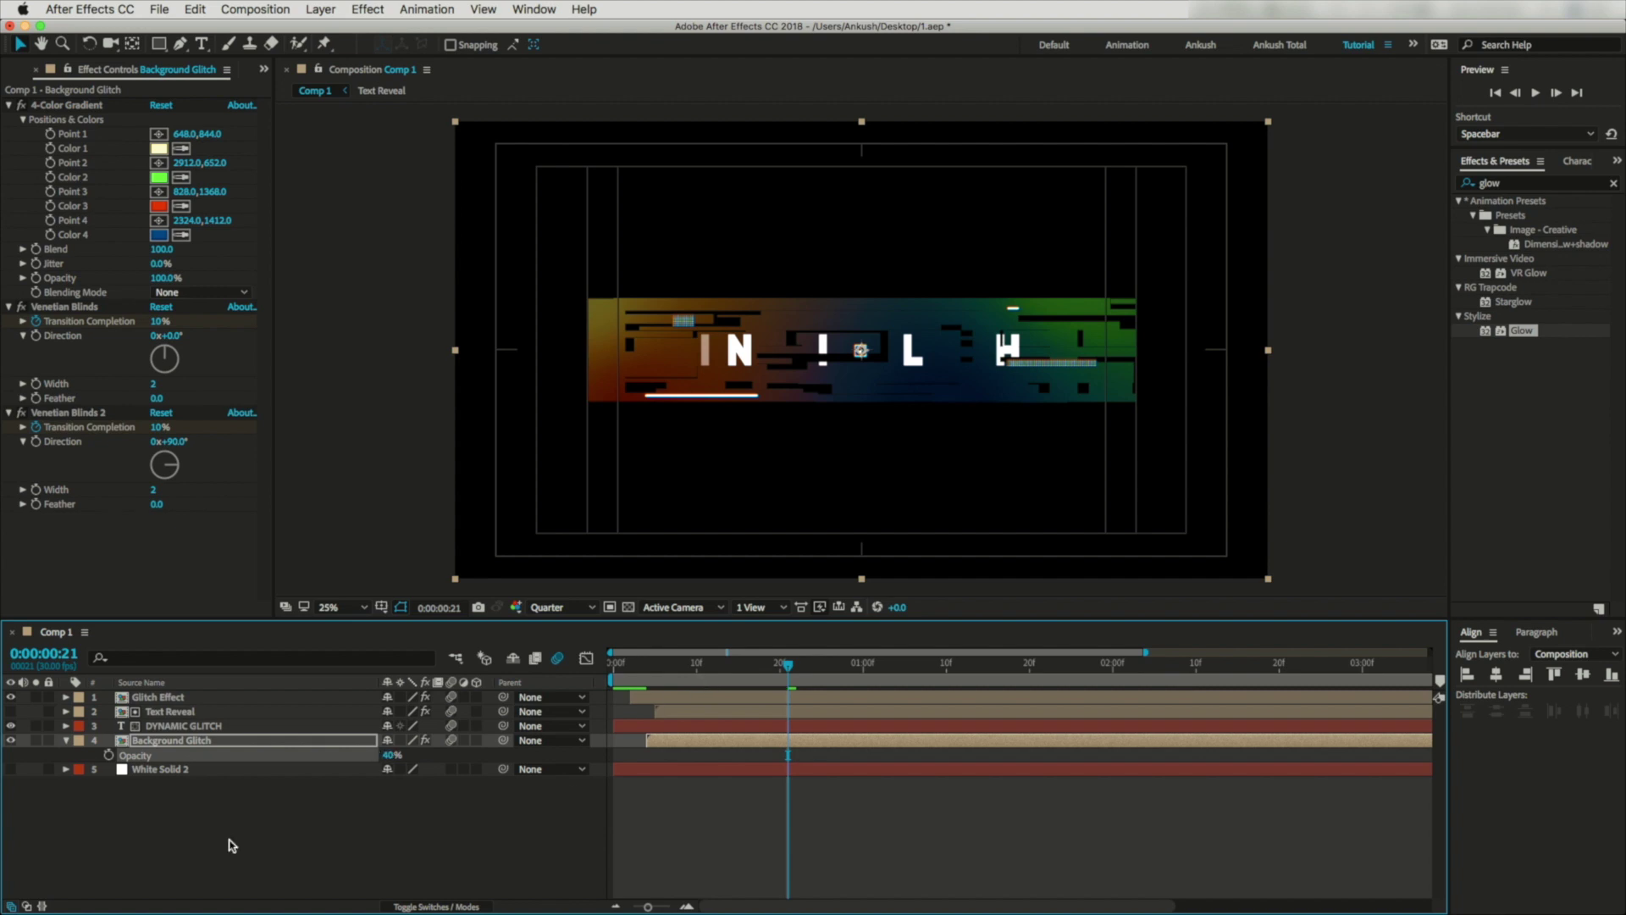
Play the composition from frame 0 to check the full glitch title animation.
{"action": "left_click", "coordinate": [232, 845]}
{"action": "left_click", "coordinate": [611, 666]}
{"action": "key", "text": "space"}
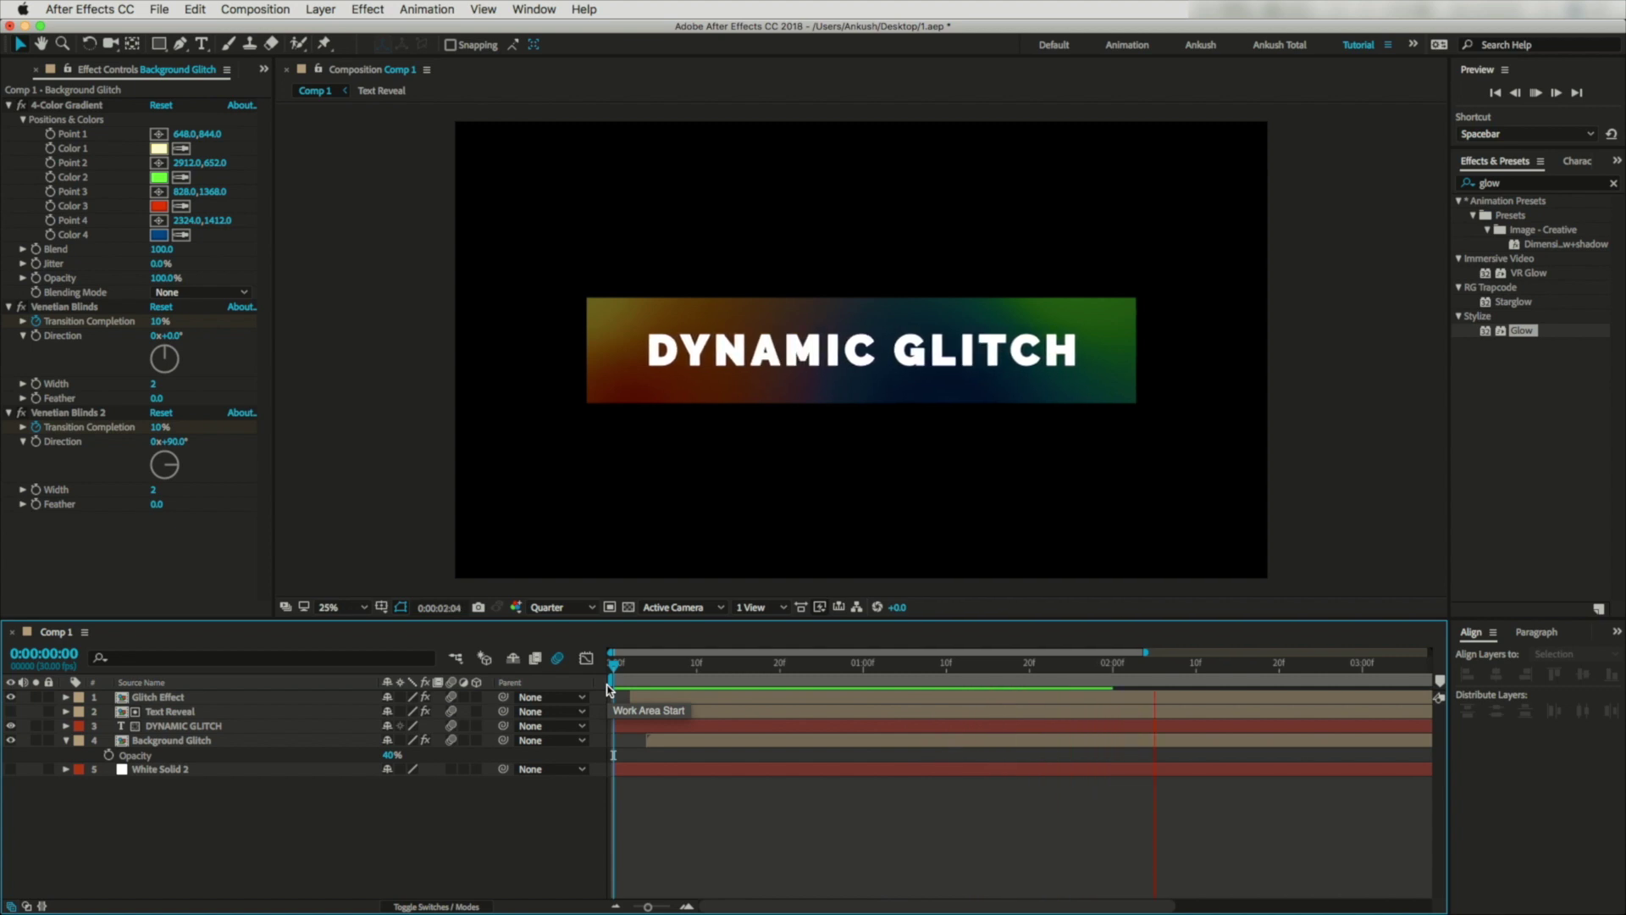
{"action": "key", "text": "space"}
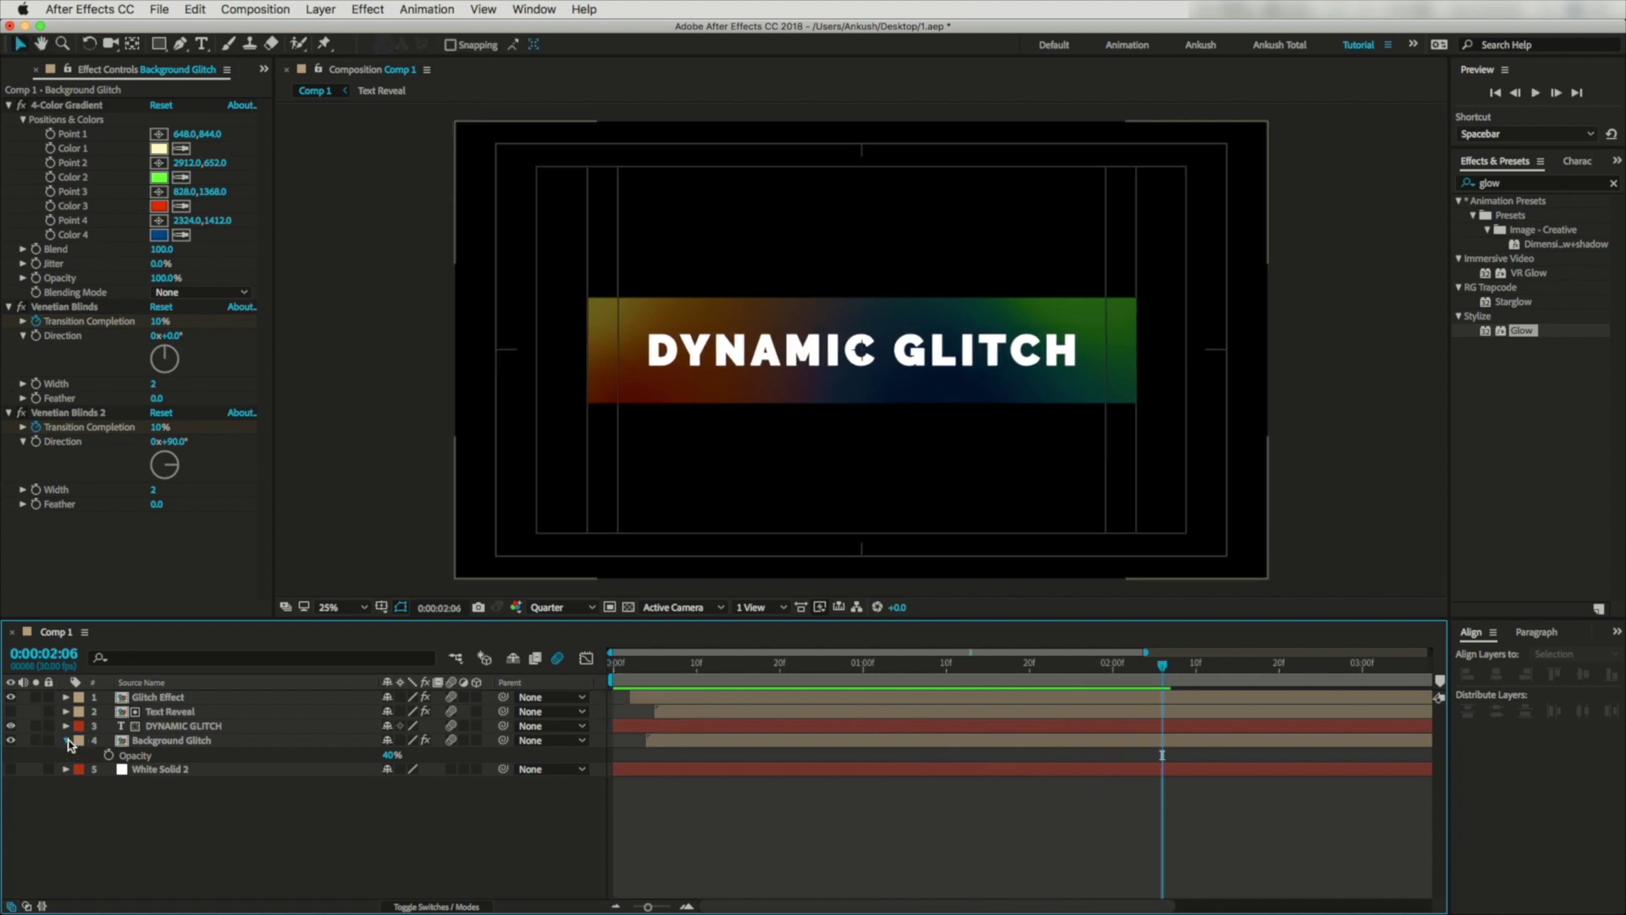
Place beautiful-fashion-girl-235185.jpg at the bottom of Comp 1's layer stack at 79% scale and delete the White Solid 2 layer.
{"action": "left_click", "coordinate": [67, 740]}
{"action": "left_click", "coordinate": [17, 73]}
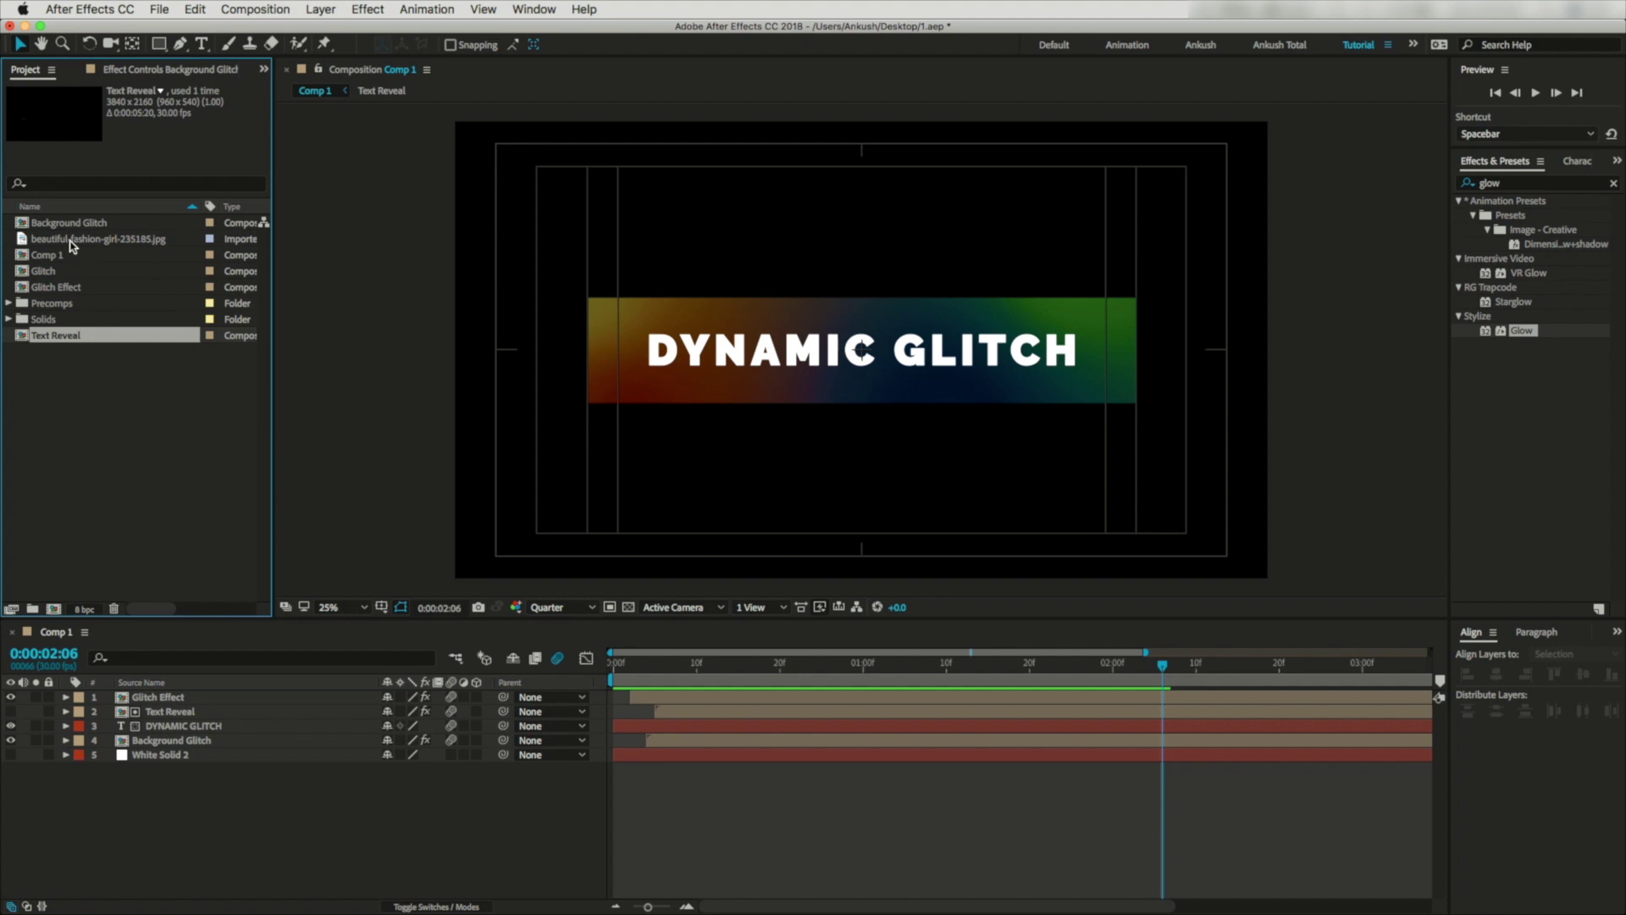
{"action": "left_click_drag", "start_coordinate": [72, 245], "coordinate": [154, 808]}
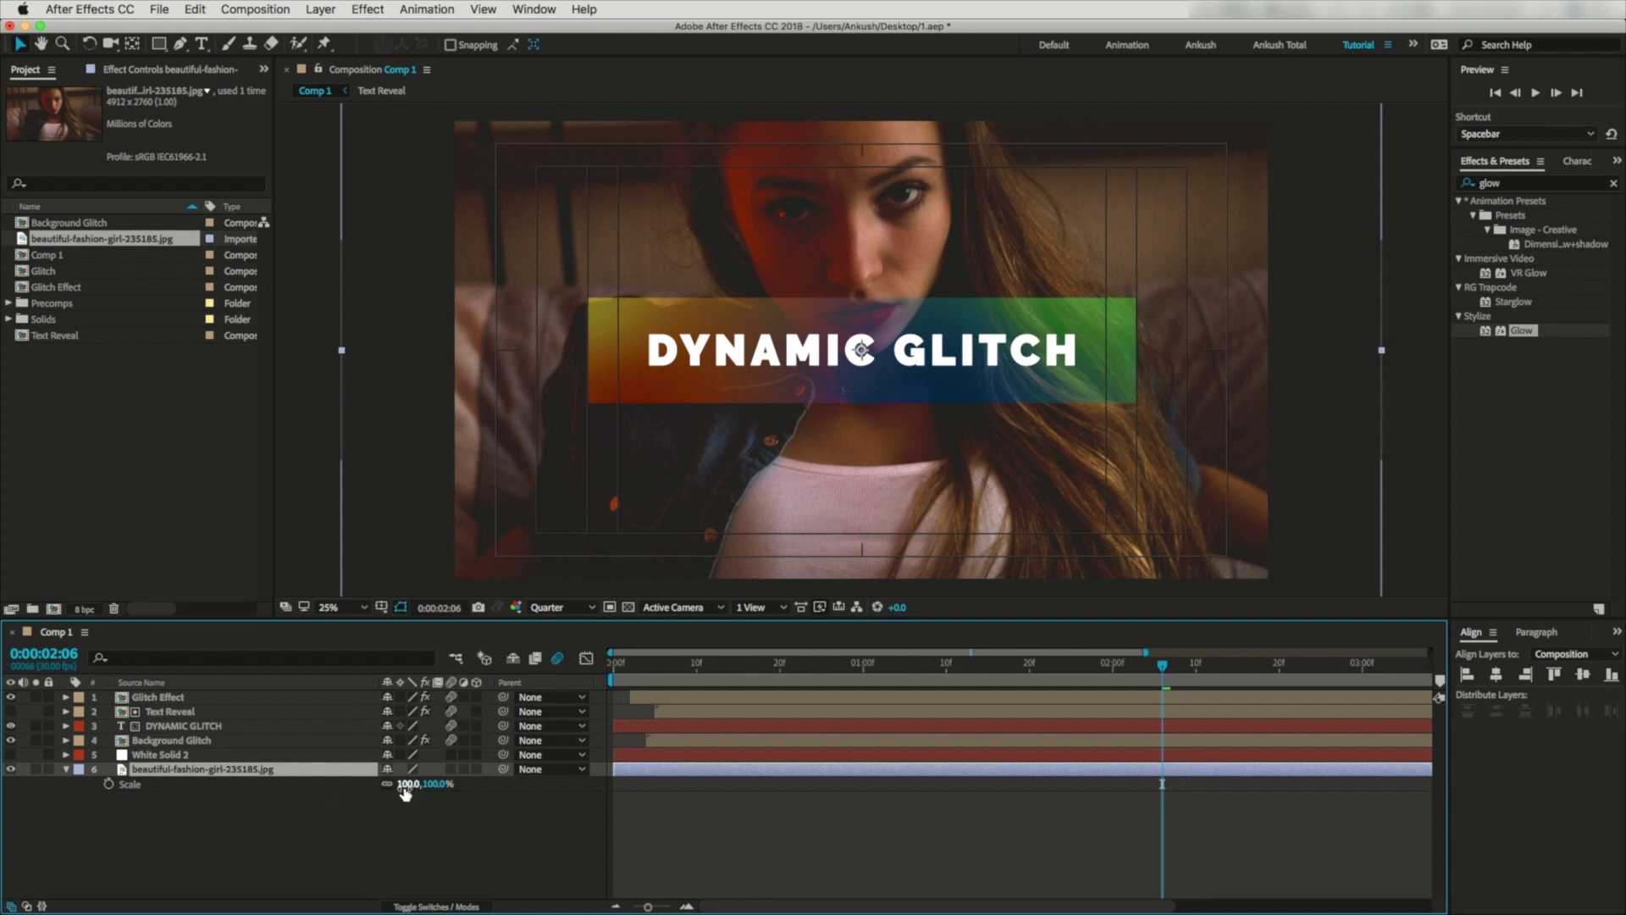
{"action": "left_click_drag", "start_coordinate": [409, 783], "coordinate": [388, 786]}
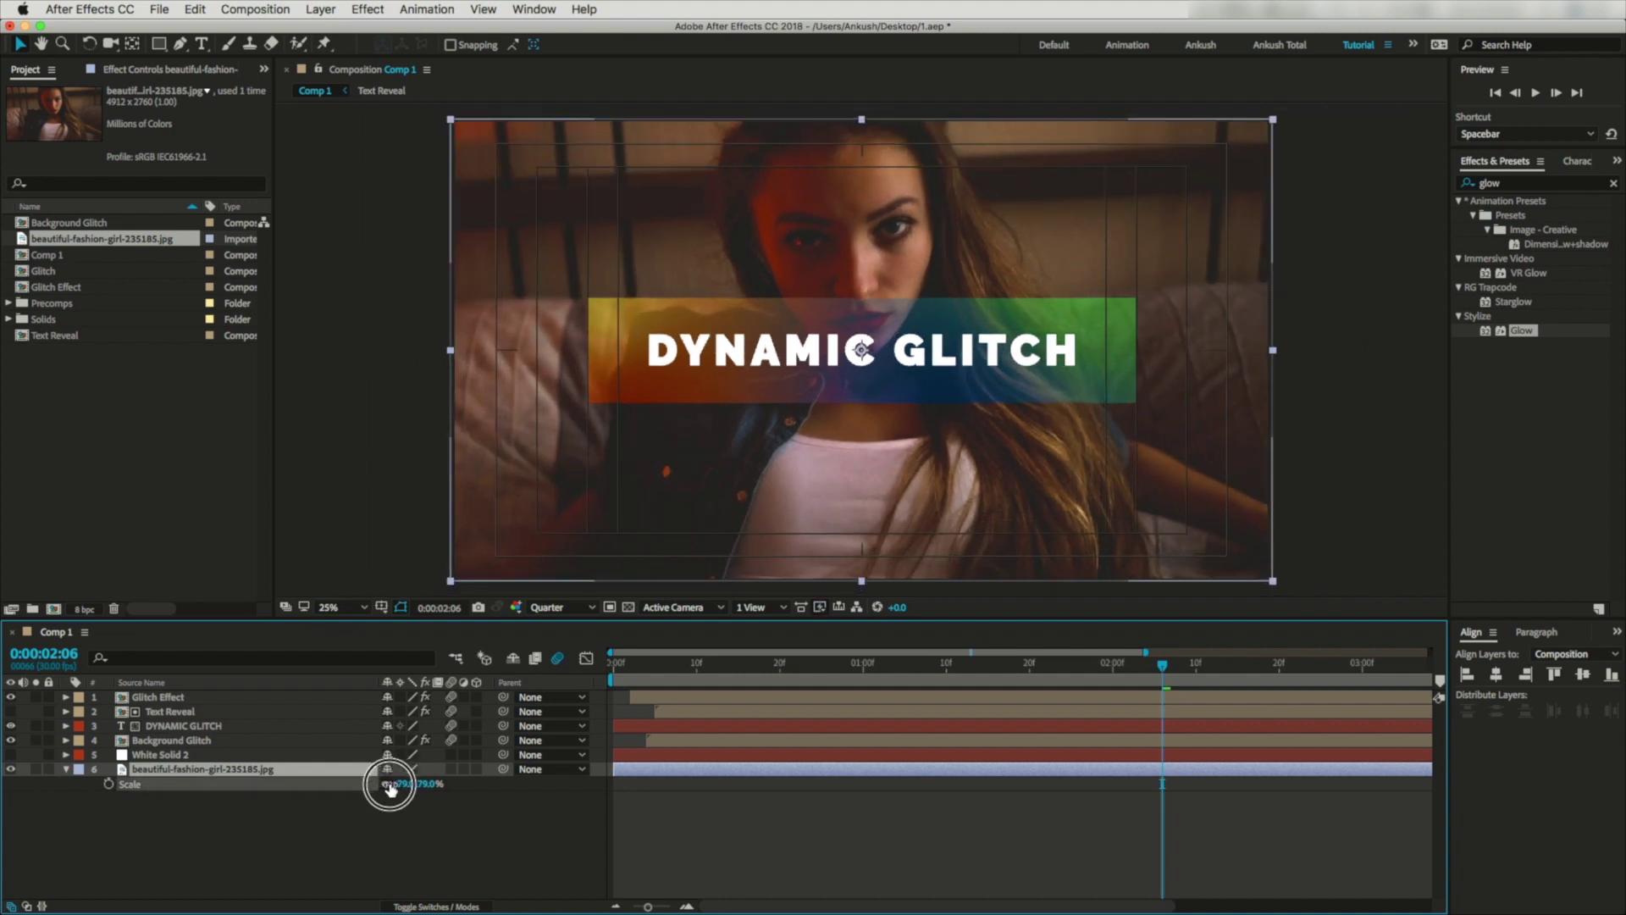
{"action": "left_click", "coordinate": [169, 754]}
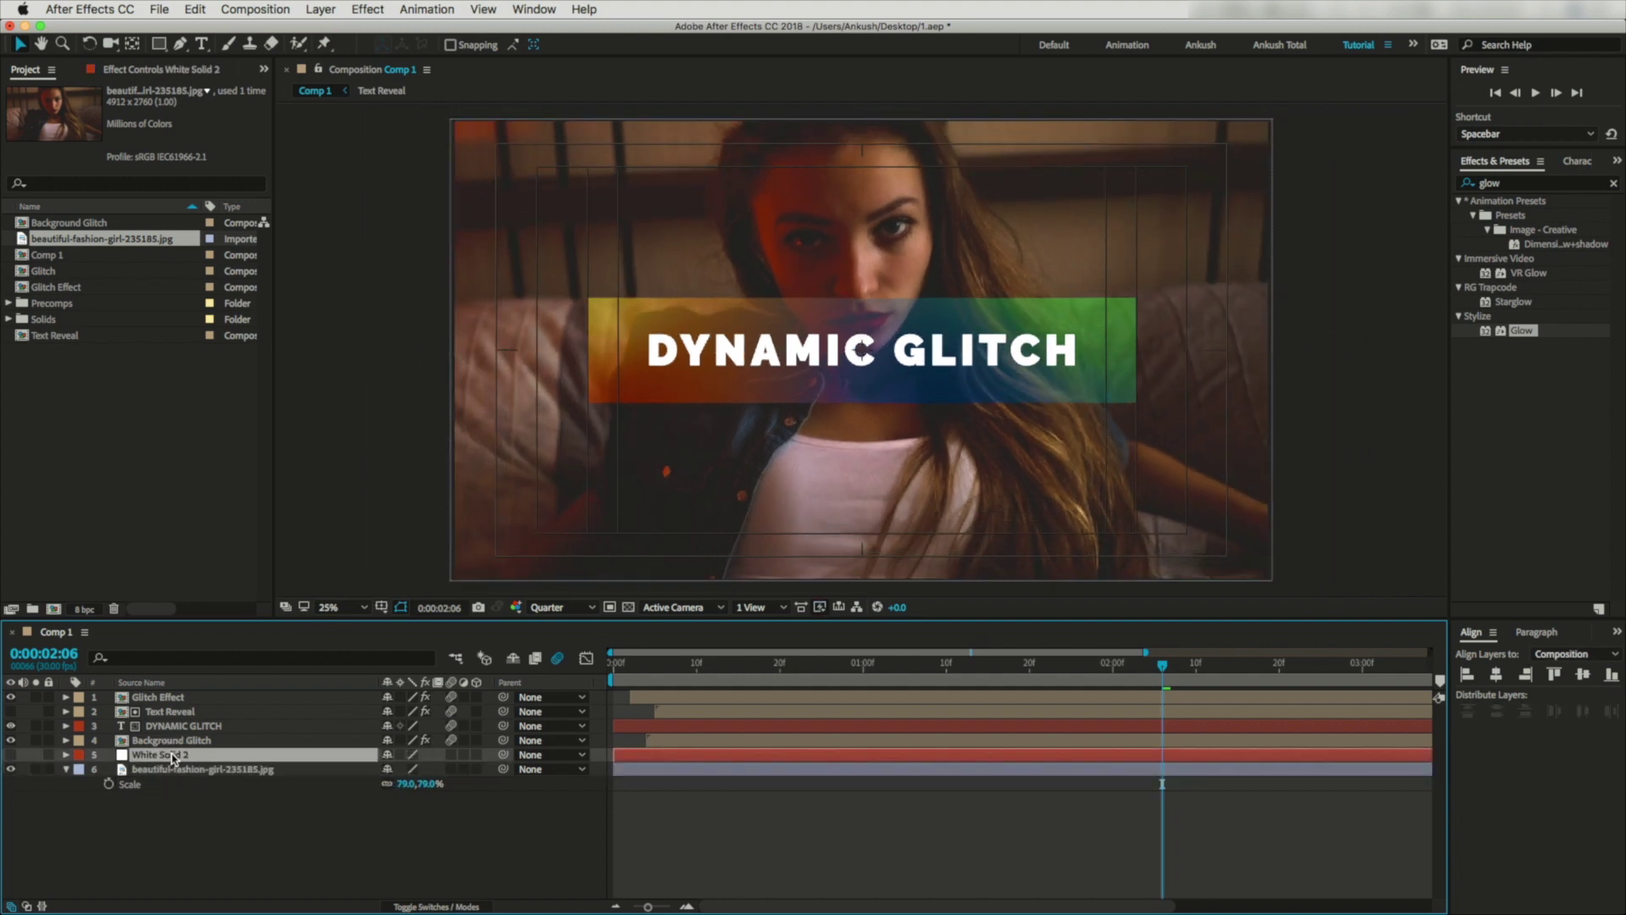
{"action": "key", "text": "Delete"}
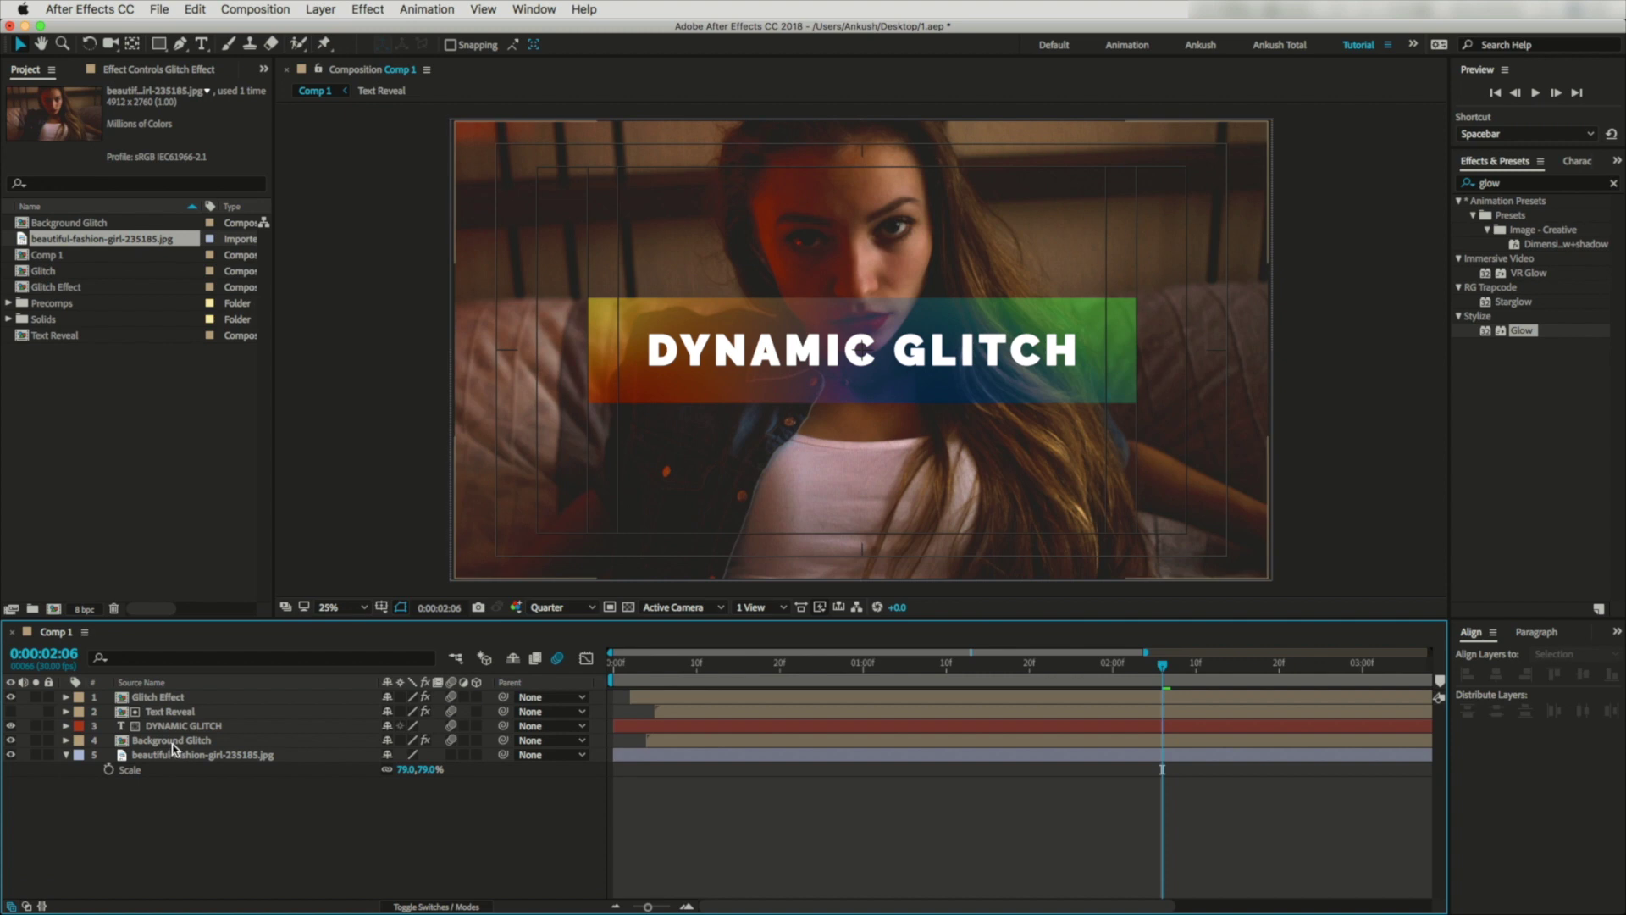
Pre-compose the Glitch Effect, Text Reveal, DYNAMIC GLITCH and Background Glitch layers into a composition named Dynamic Glitch.
{"action": "left_click", "coordinate": [174, 748]}
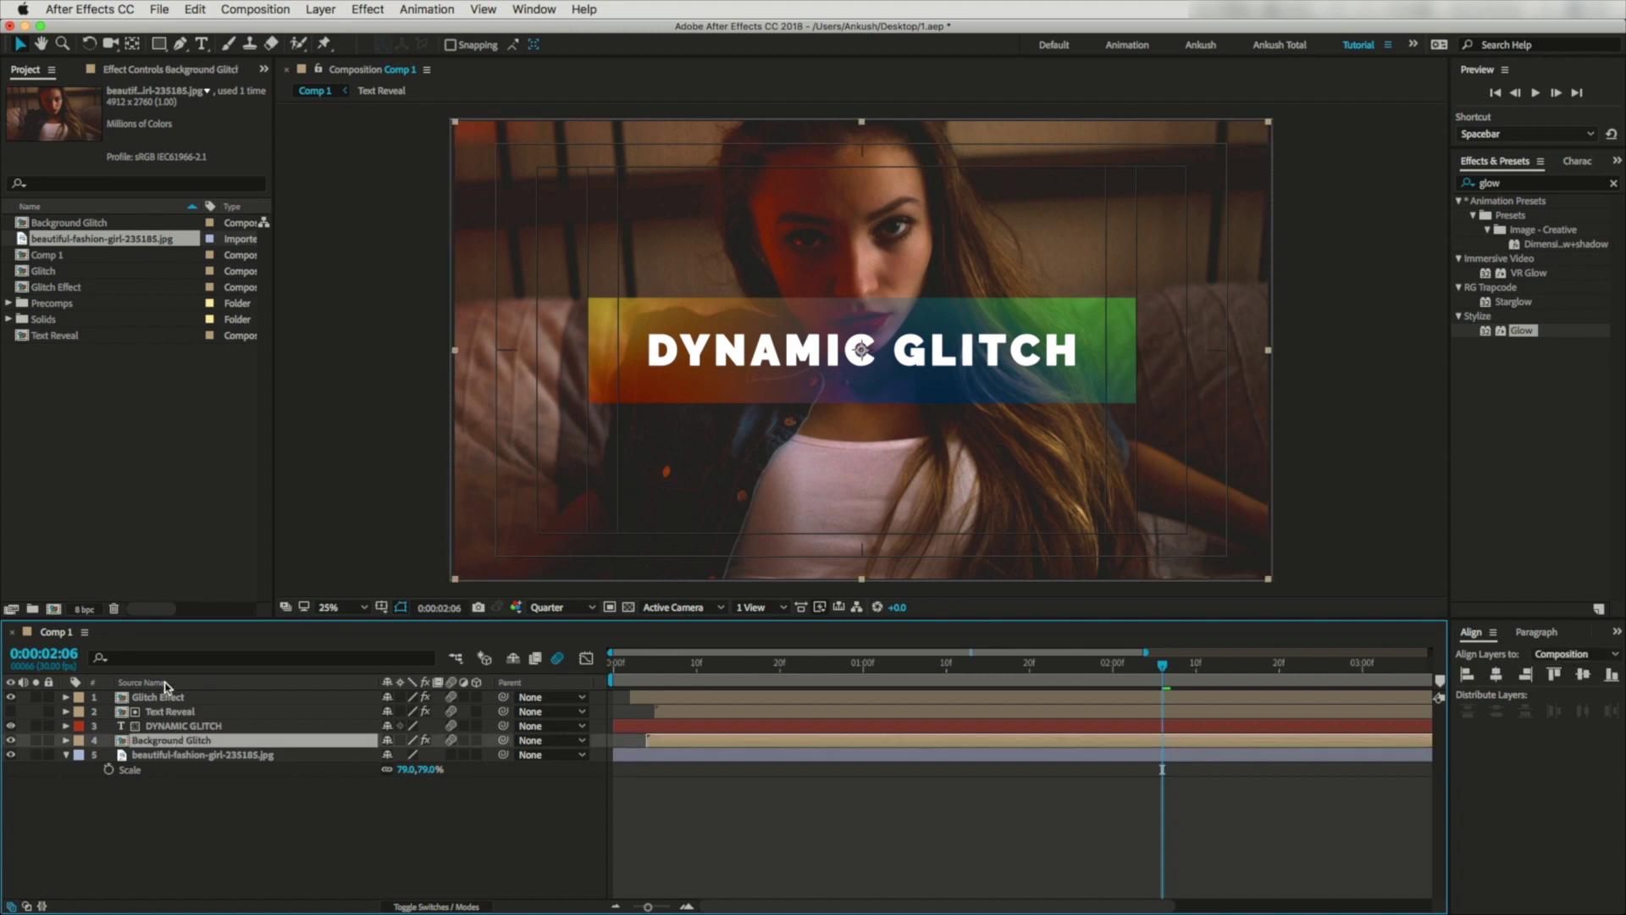
{"action": "left_click", "coordinate": [167, 697], "text": "shift"}
{"action": "right_click", "coordinate": [167, 697]}
{"action": "left_click", "coordinate": [230, 761]}
{"action": "type", "text": "Dynamic Glitch"}
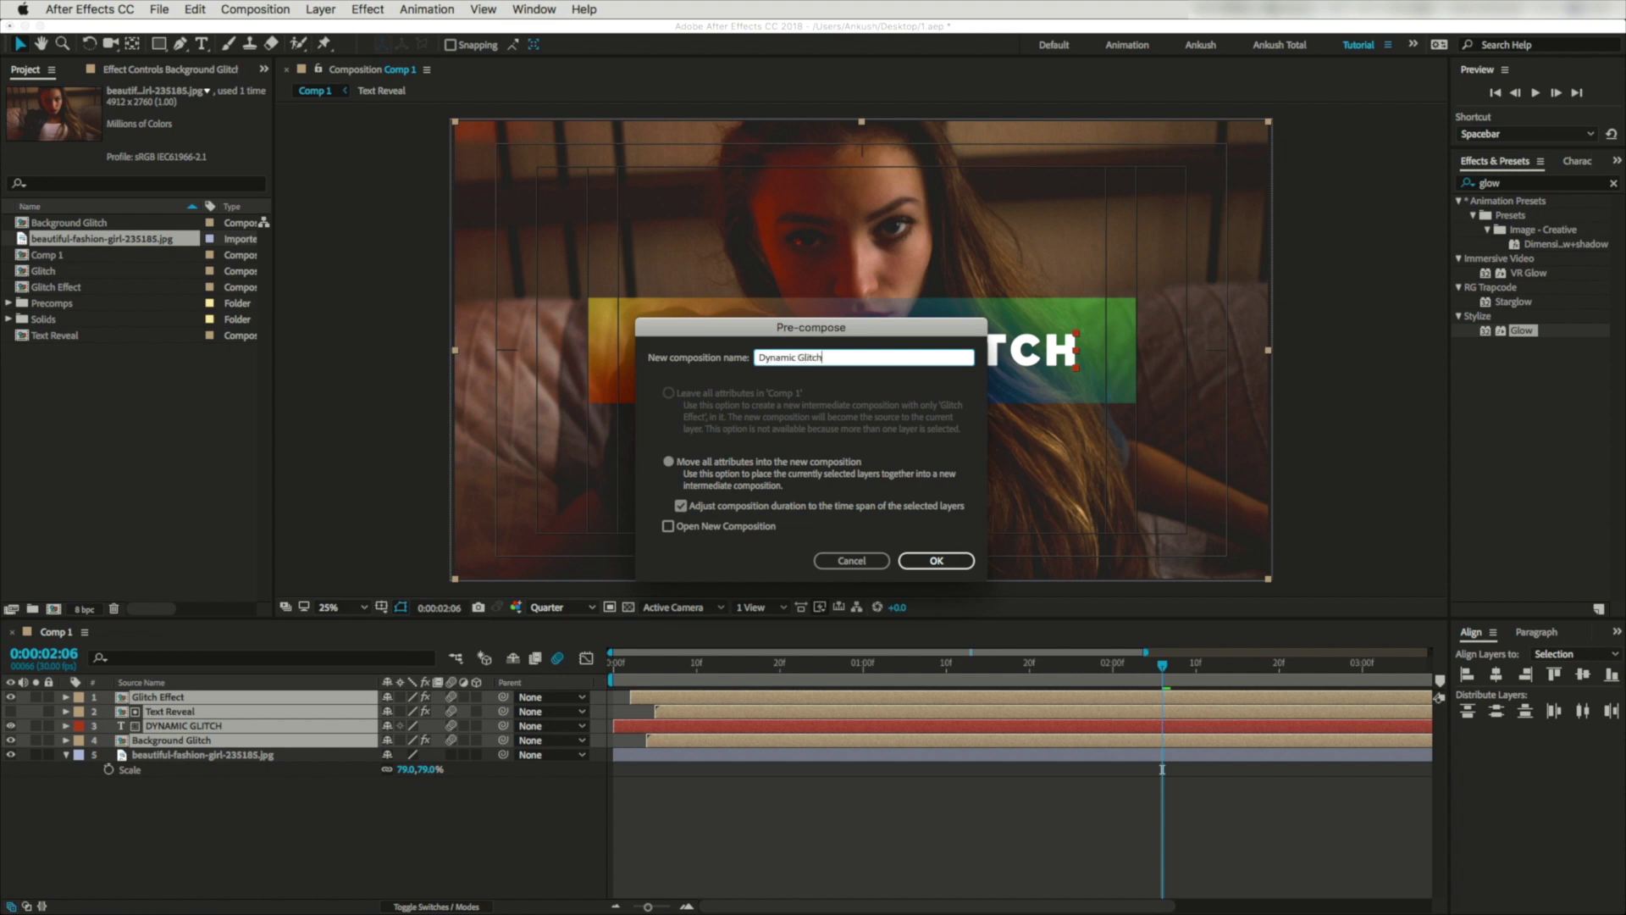
{"action": "left_click", "coordinate": [939, 561]}
Scale the Dynamic Glitch layer to 49% and move it to the lower-left corner of the photo as a lower third.
{"action": "key", "text": "s"}
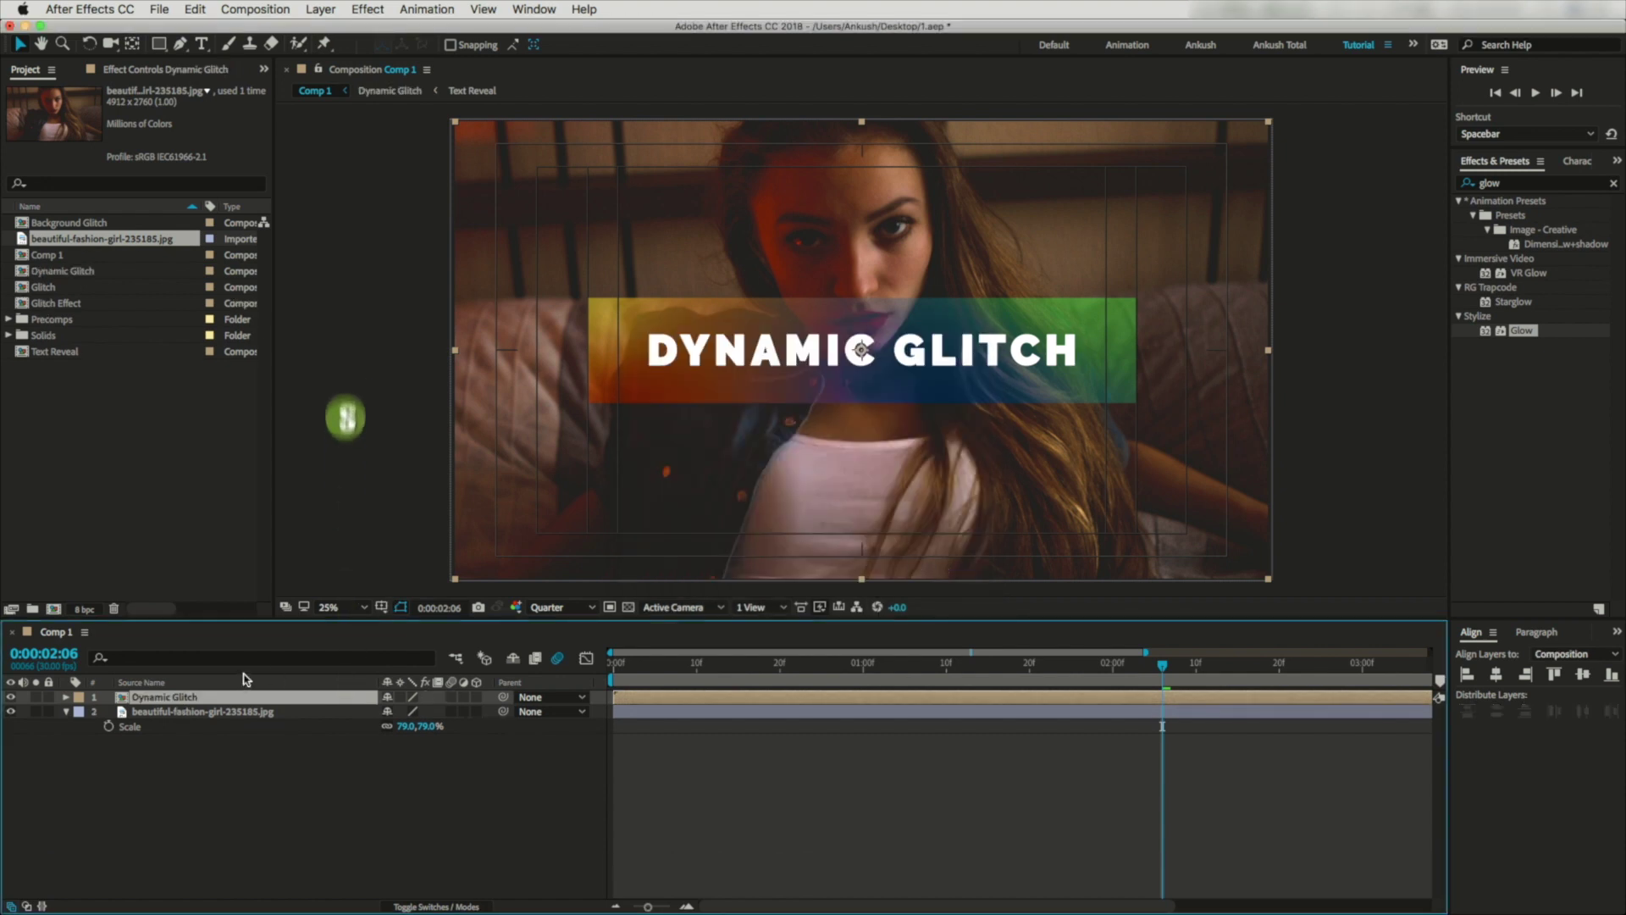
{"action": "left_click", "coordinate": [402, 711]}
{"action": "left_click_drag", "start_coordinate": [402, 711], "coordinate": [363, 711]}
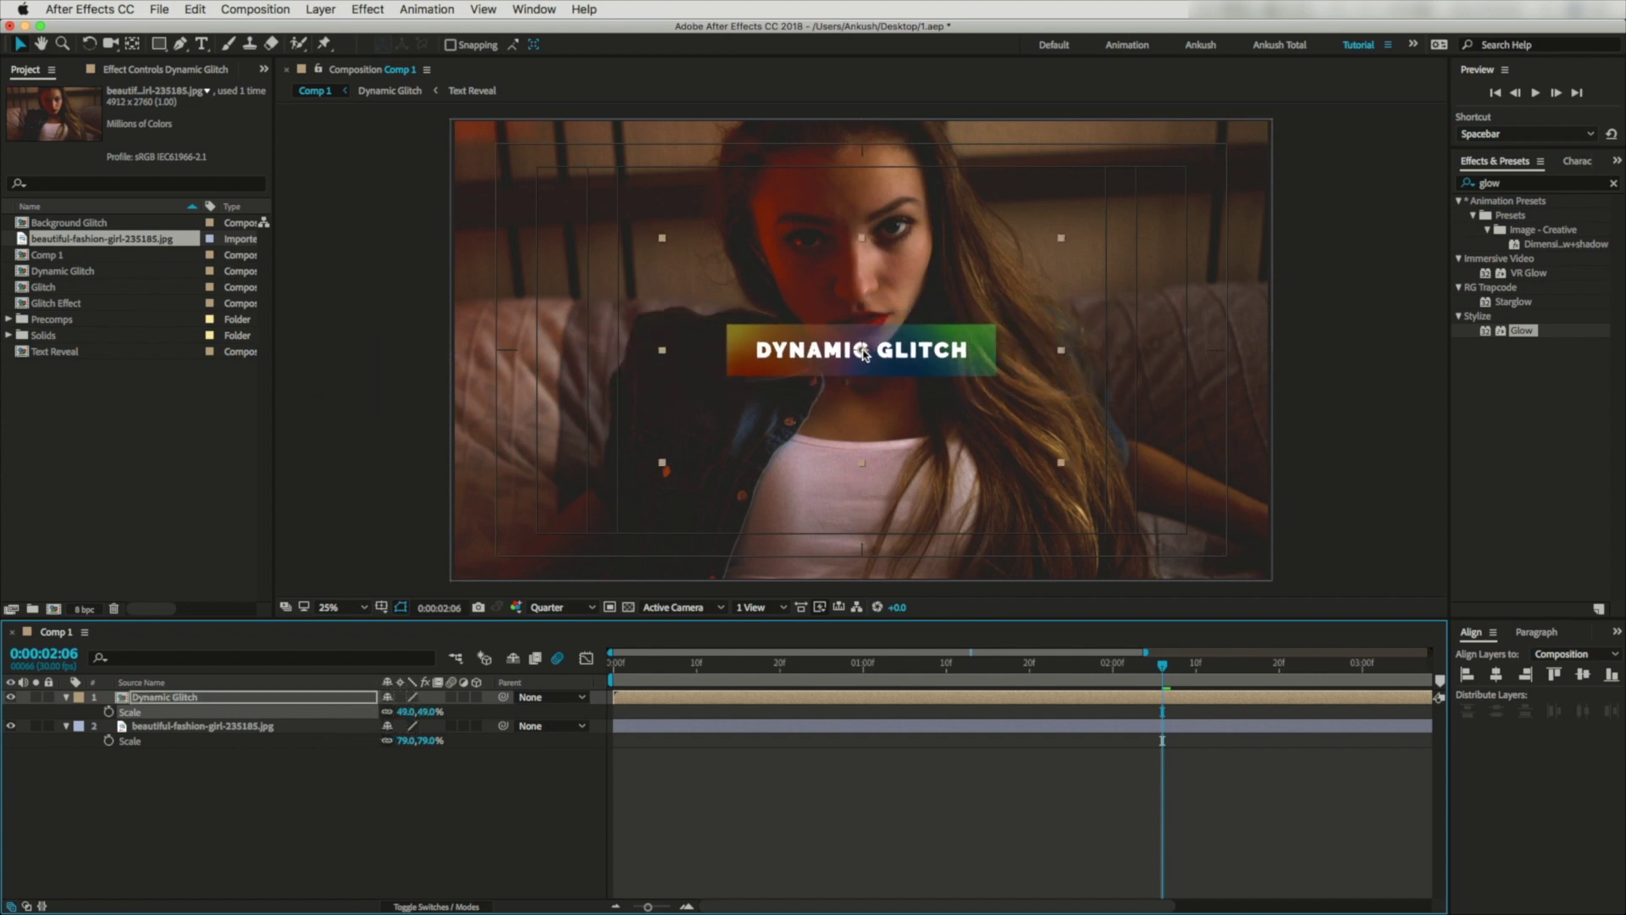
{"action": "left_click_drag", "start_coordinate": [864, 354], "coordinate": [633, 531]}
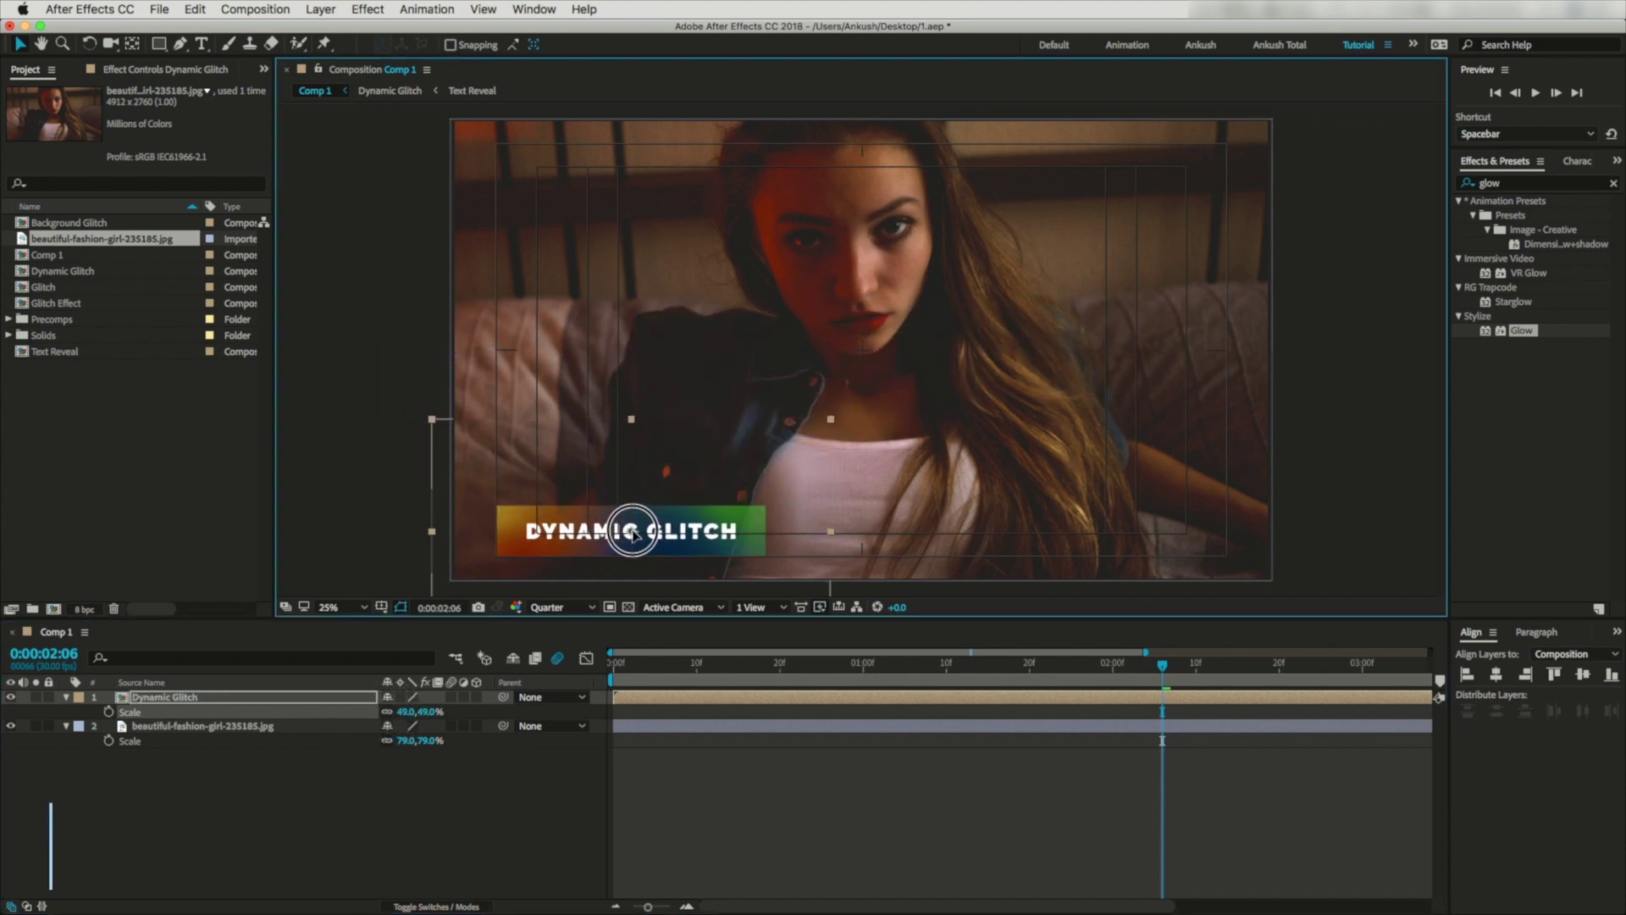
{"action": "left_click", "coordinate": [303, 760]}
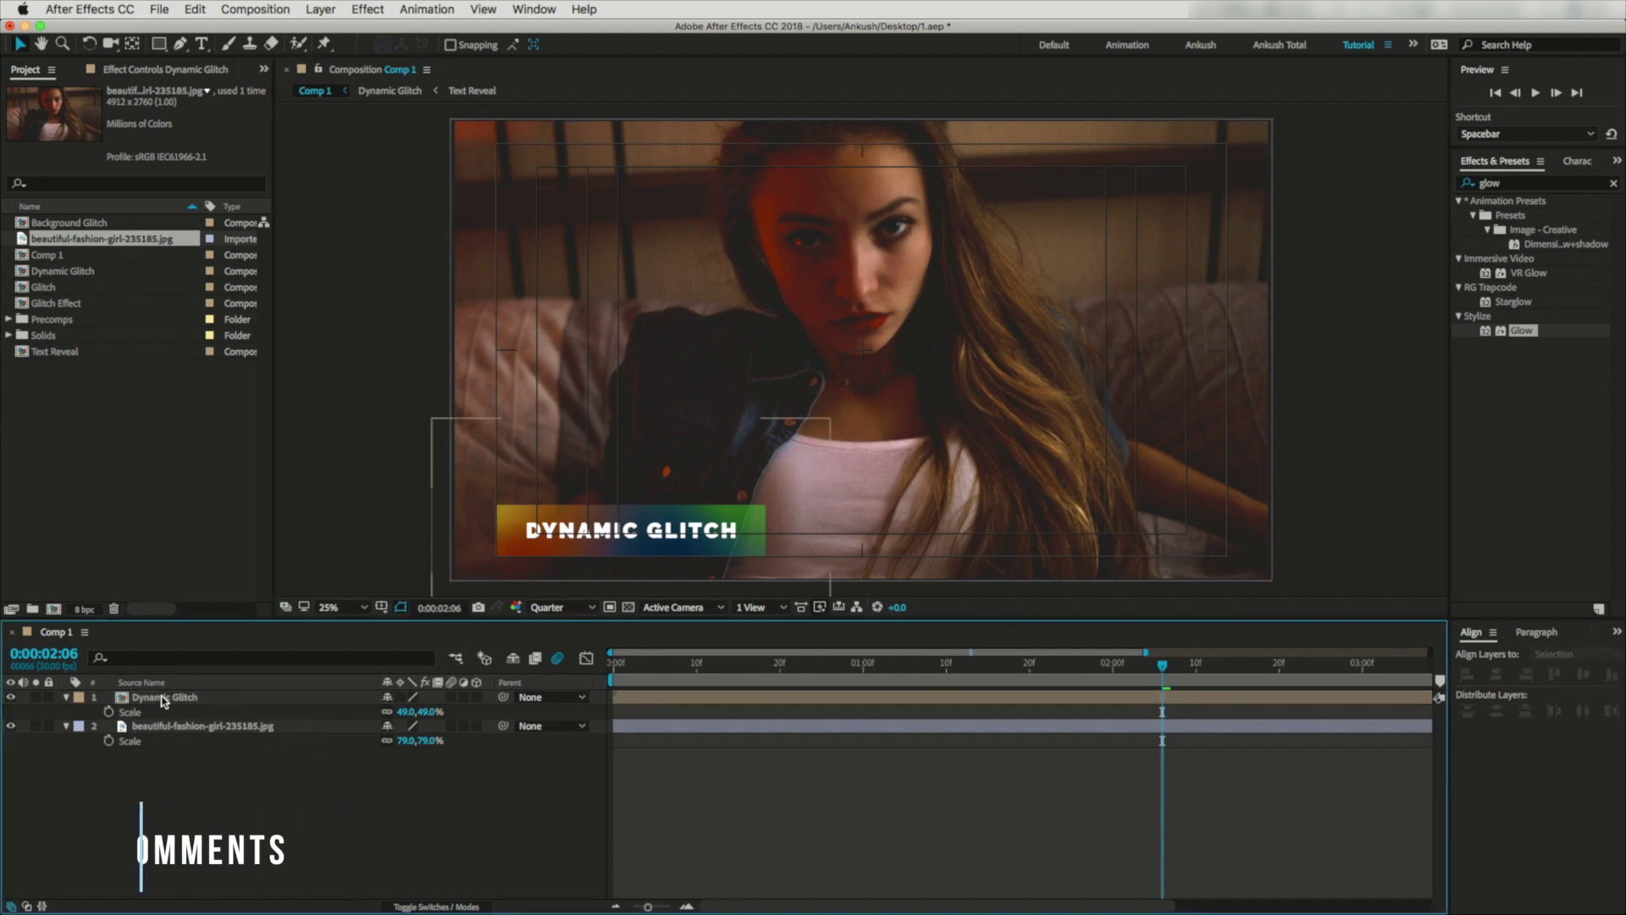
Open the Dynamic Glitch precomp and set the Background Glitch layer's Scale to 80%.
{"action": "double_click", "coordinate": [164, 699]}
{"action": "left_click", "coordinate": [173, 726]}
{"action": "left_click", "coordinate": [174, 741]}
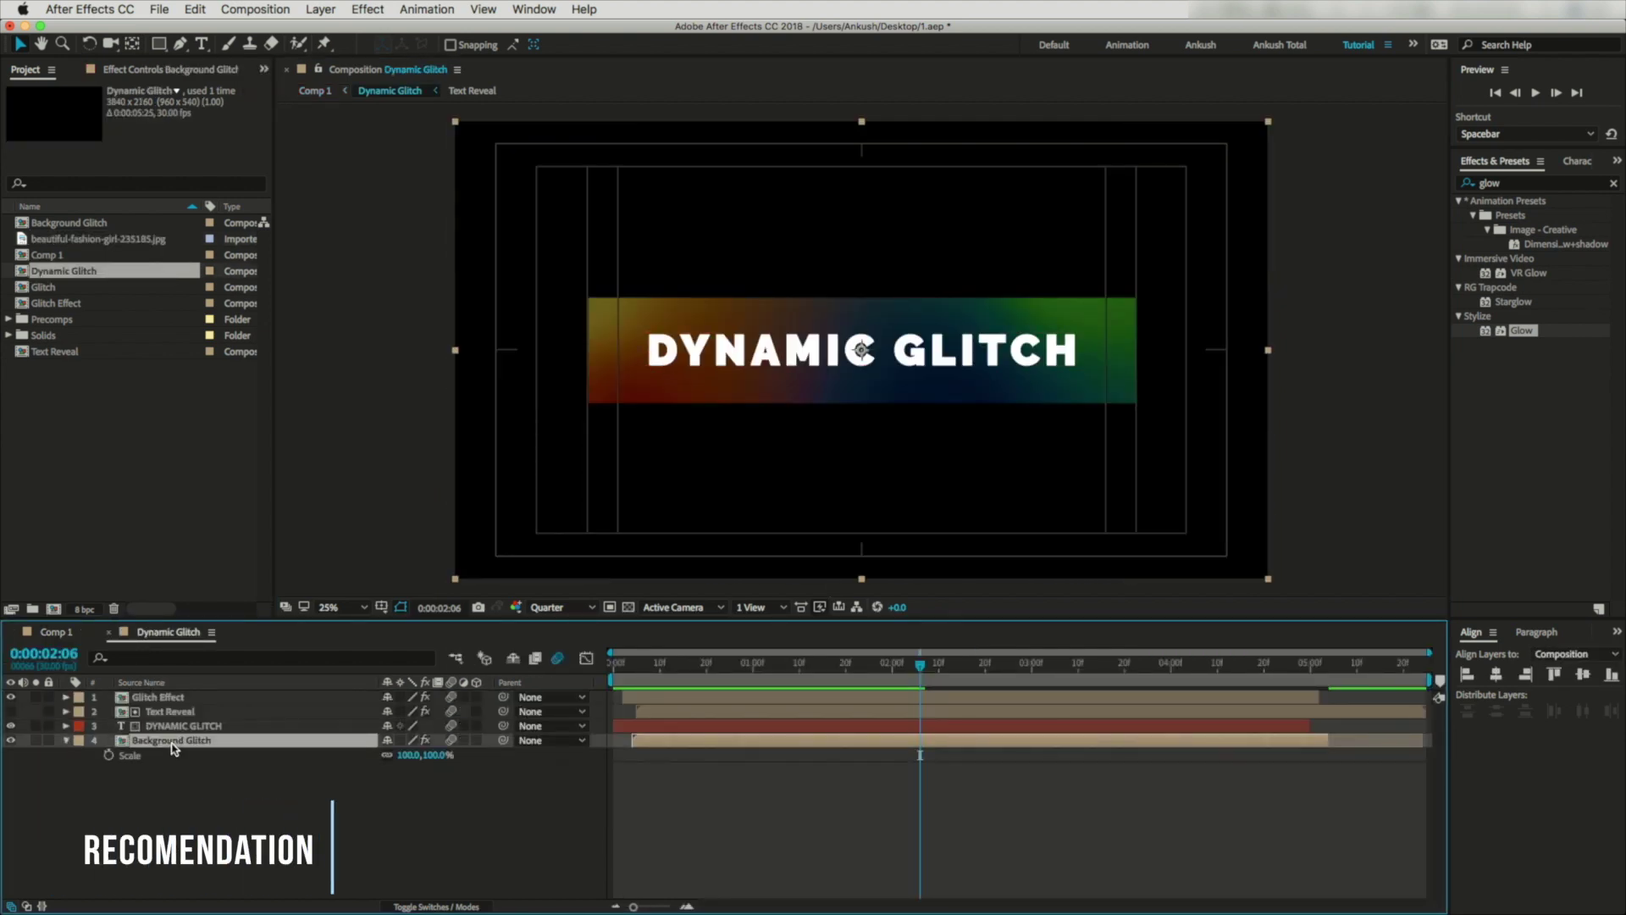
{"action": "left_click_drag", "start_coordinate": [406, 754], "coordinate": [388, 757]}
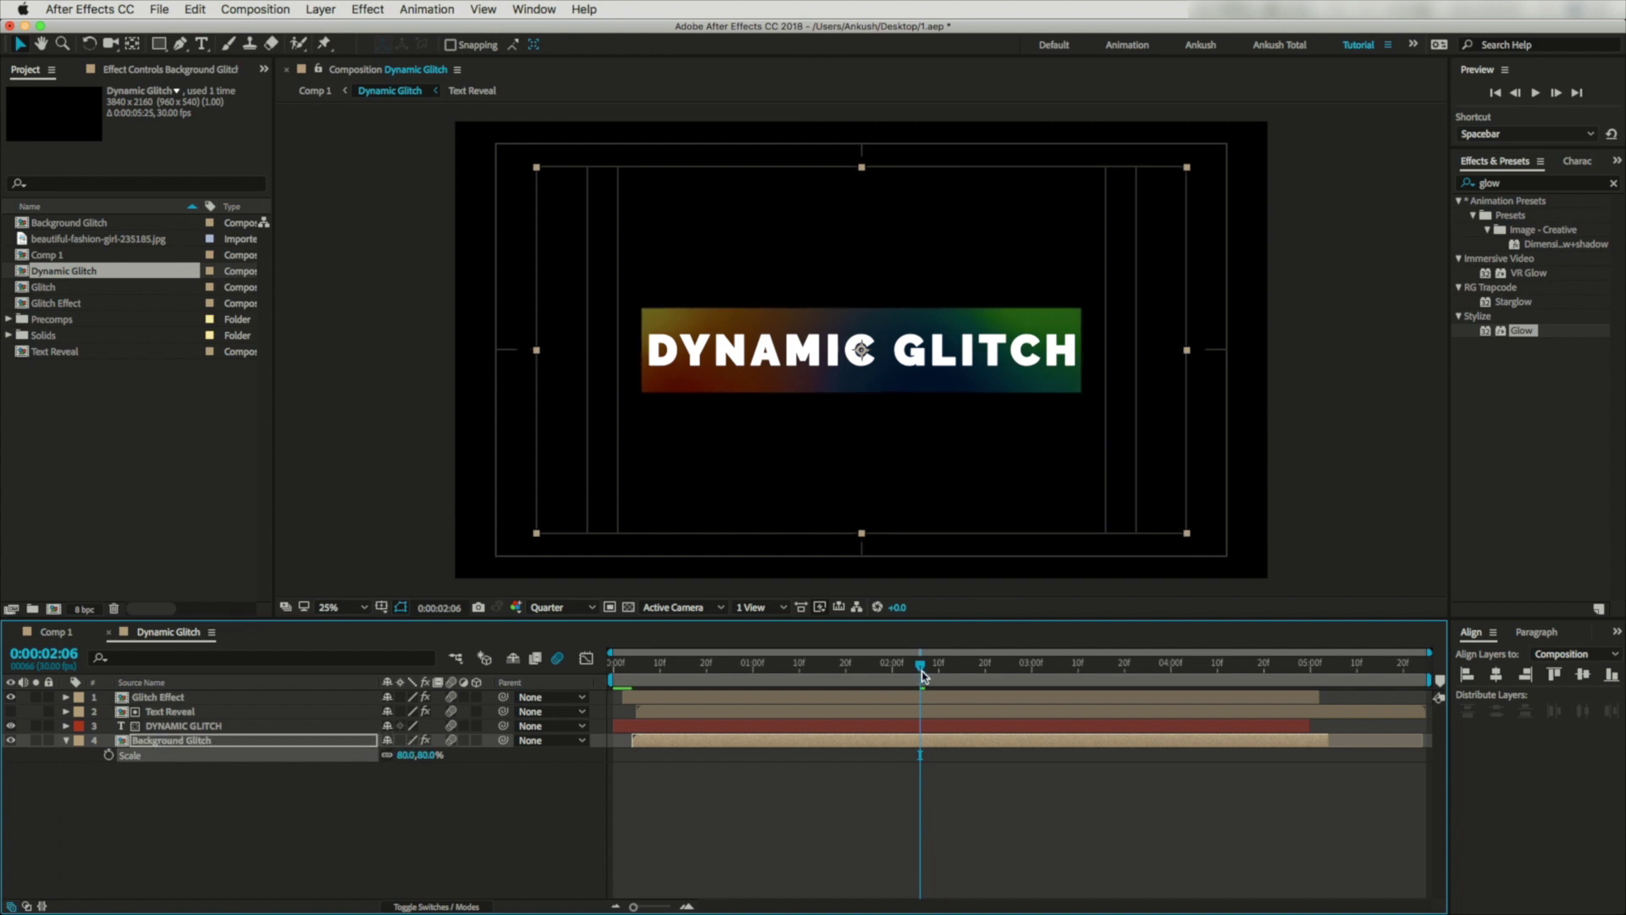
Shift the Background Glitch and Text Reveal layers slightly later in Dynamic Glitch and preview from the first frame.
{"action": "left_click_drag", "start_coordinate": [920, 666], "coordinate": [646, 742]}
{"action": "left_click", "coordinate": [659, 713]}
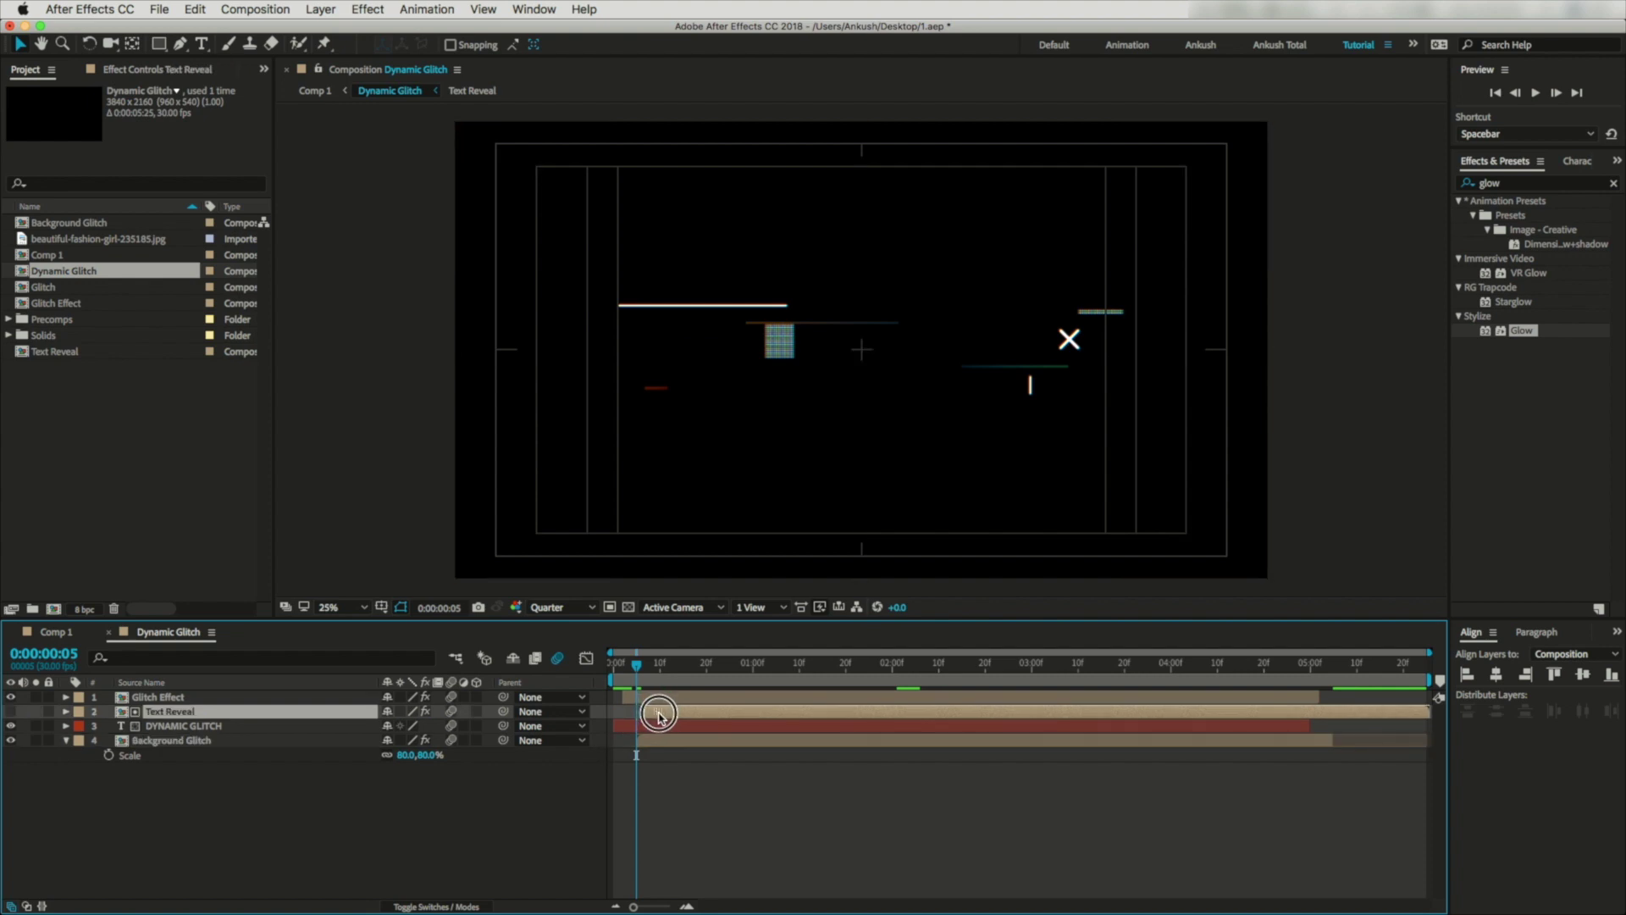
{"action": "left_click_drag", "start_coordinate": [659, 714], "coordinate": [613, 675]}
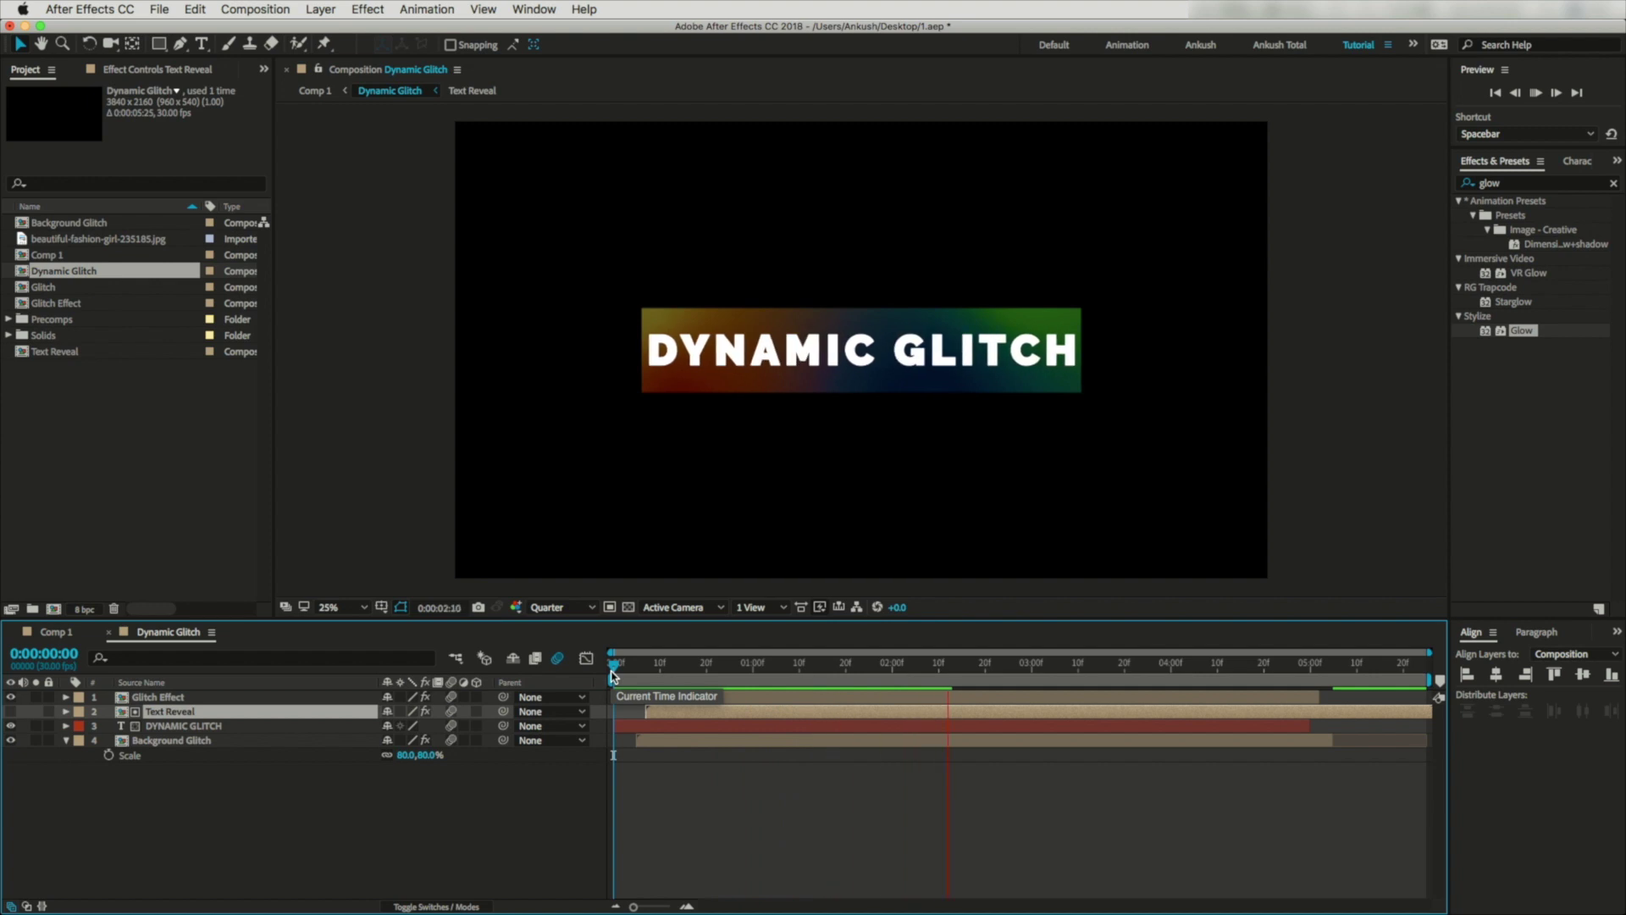
{"action": "key", "text": "space"}
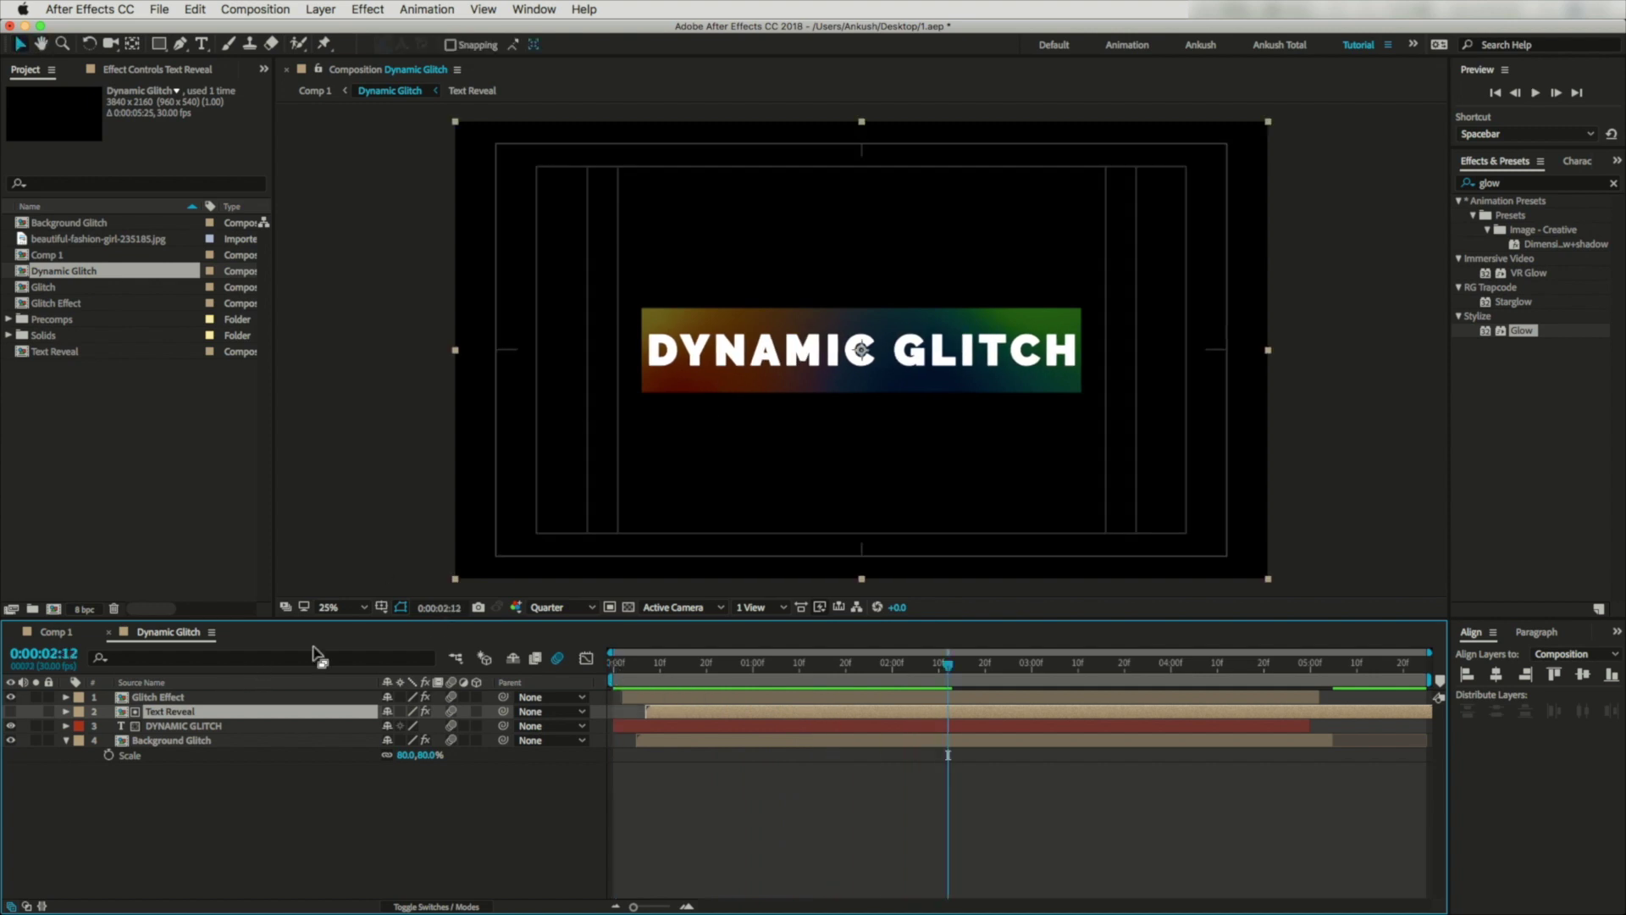
Preview the lower-third title animation over the photo in Comp 1.
{"action": "left_click", "coordinate": [49, 632]}
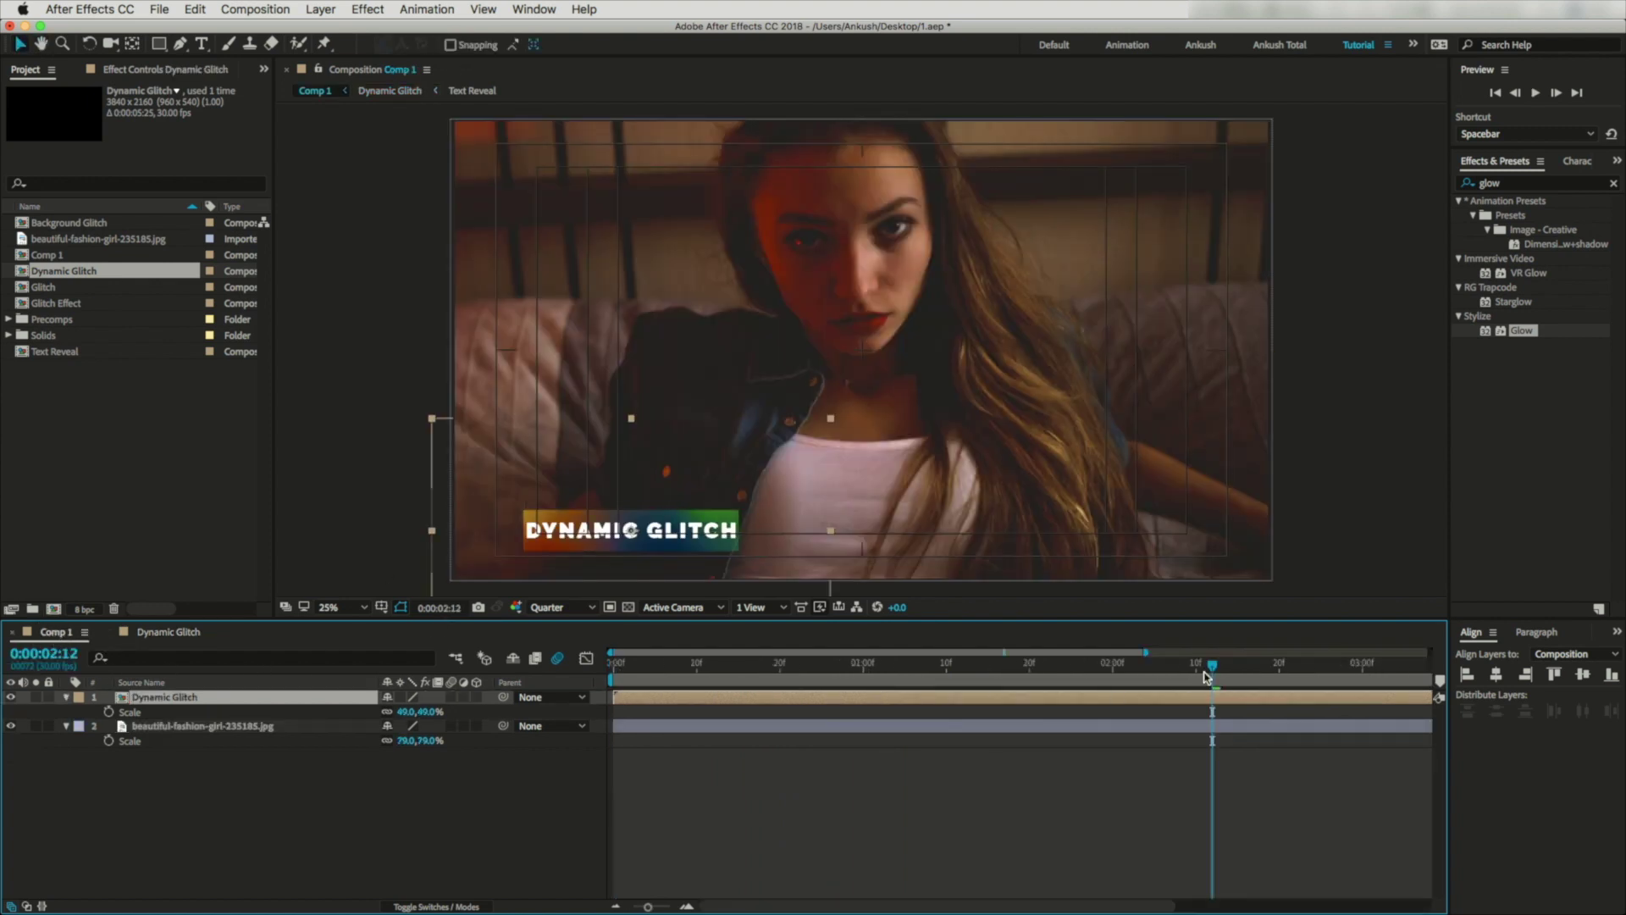
{"action": "left_click_drag", "start_coordinate": [1206, 675], "coordinate": [625, 673]}
{"action": "key", "text": "space"}
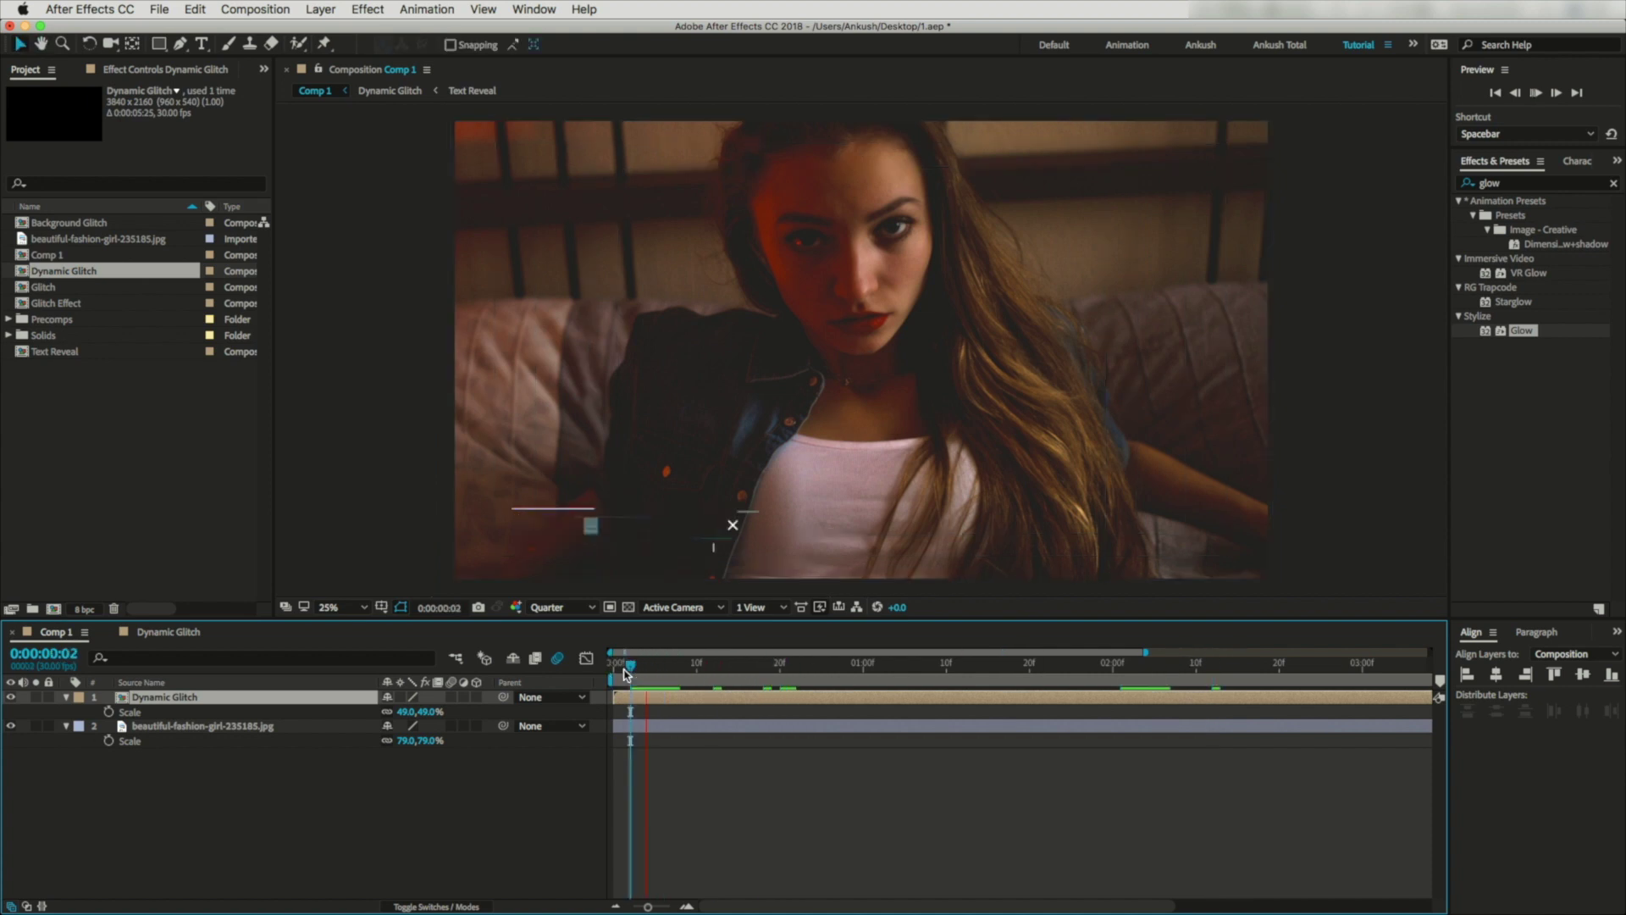
{"action": "key", "text": "space"}
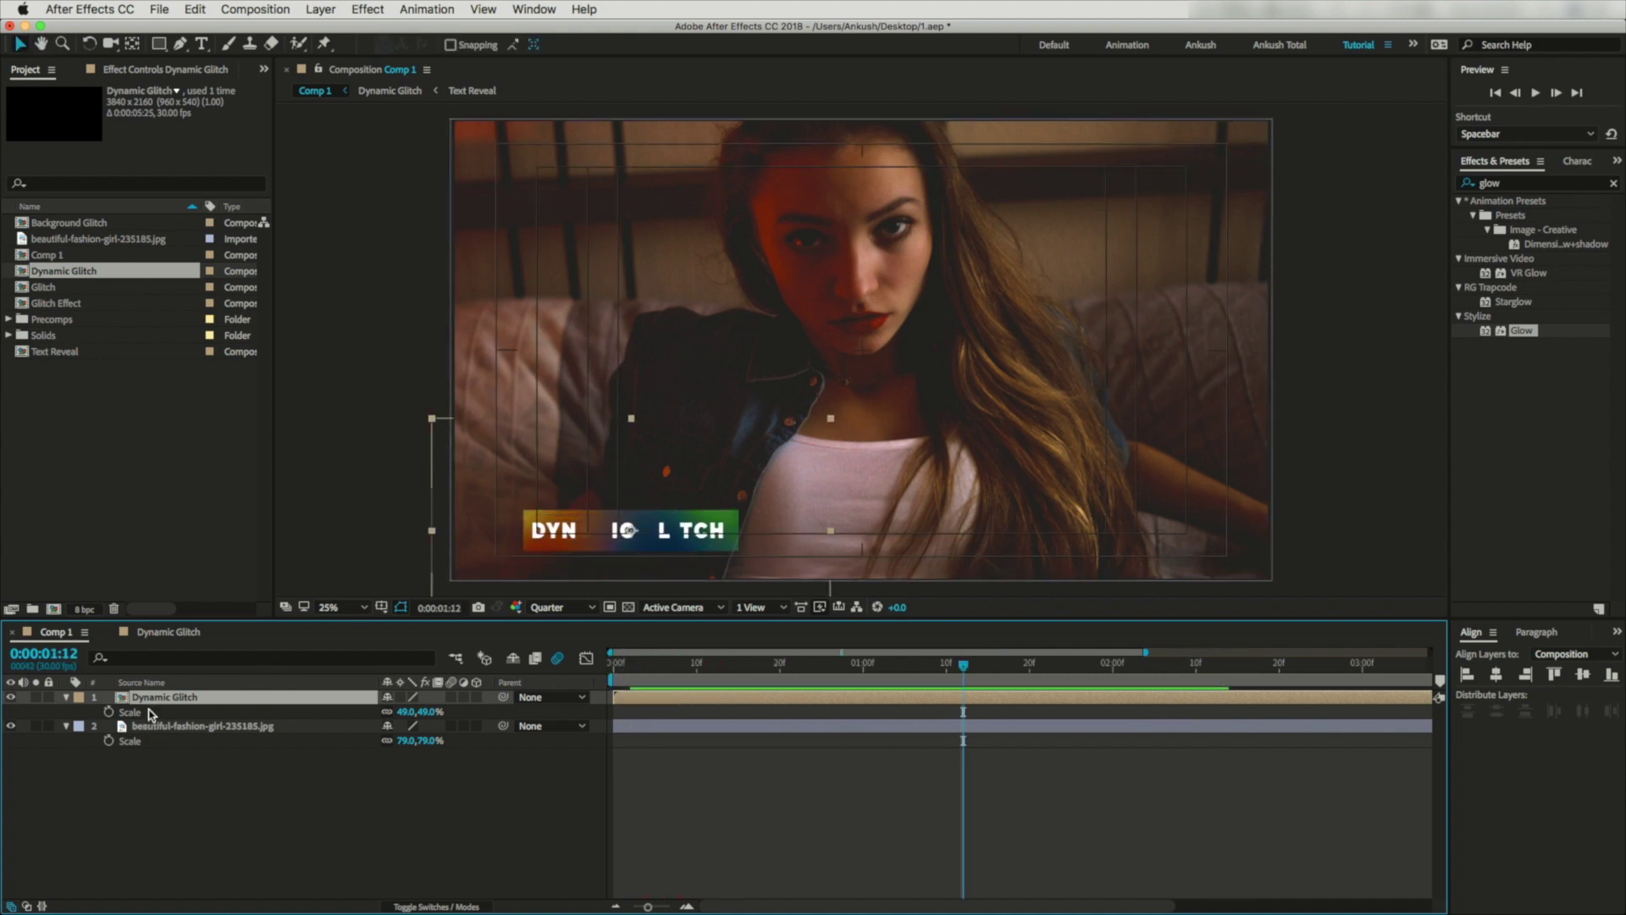
Try disabling the 4-Color Gradient on Background Glitch in Dynamic Glitch and preview Comp 1 from the first frame.
{"action": "left_click", "coordinate": [169, 635]}
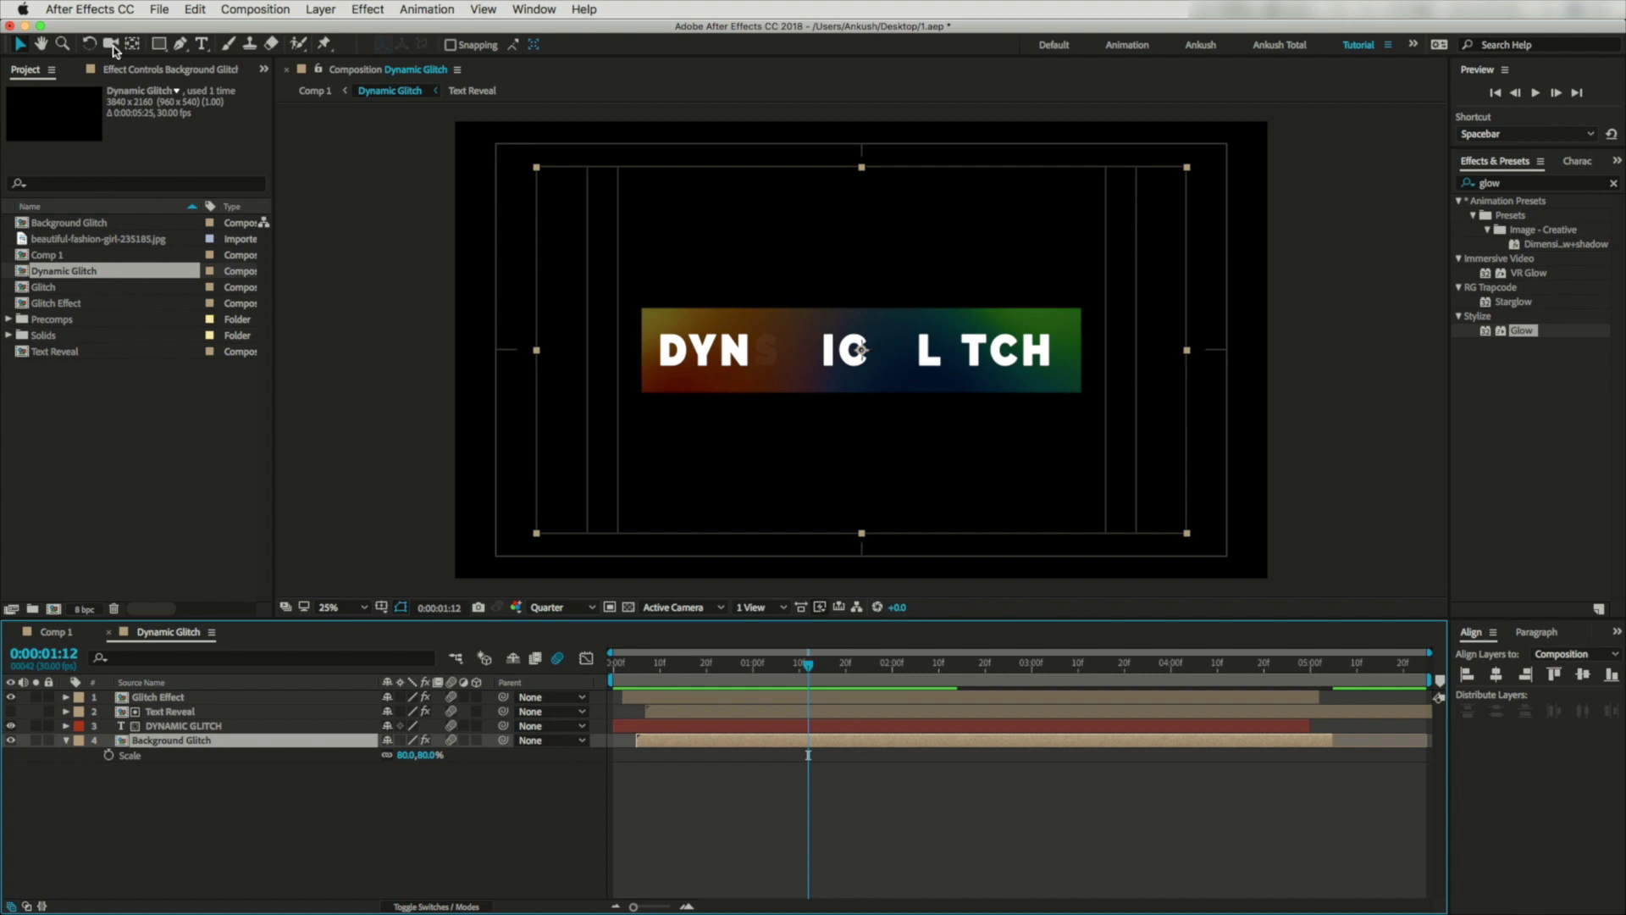
{"action": "left_click", "coordinate": [123, 70]}
{"action": "left_click", "coordinate": [21, 105]}
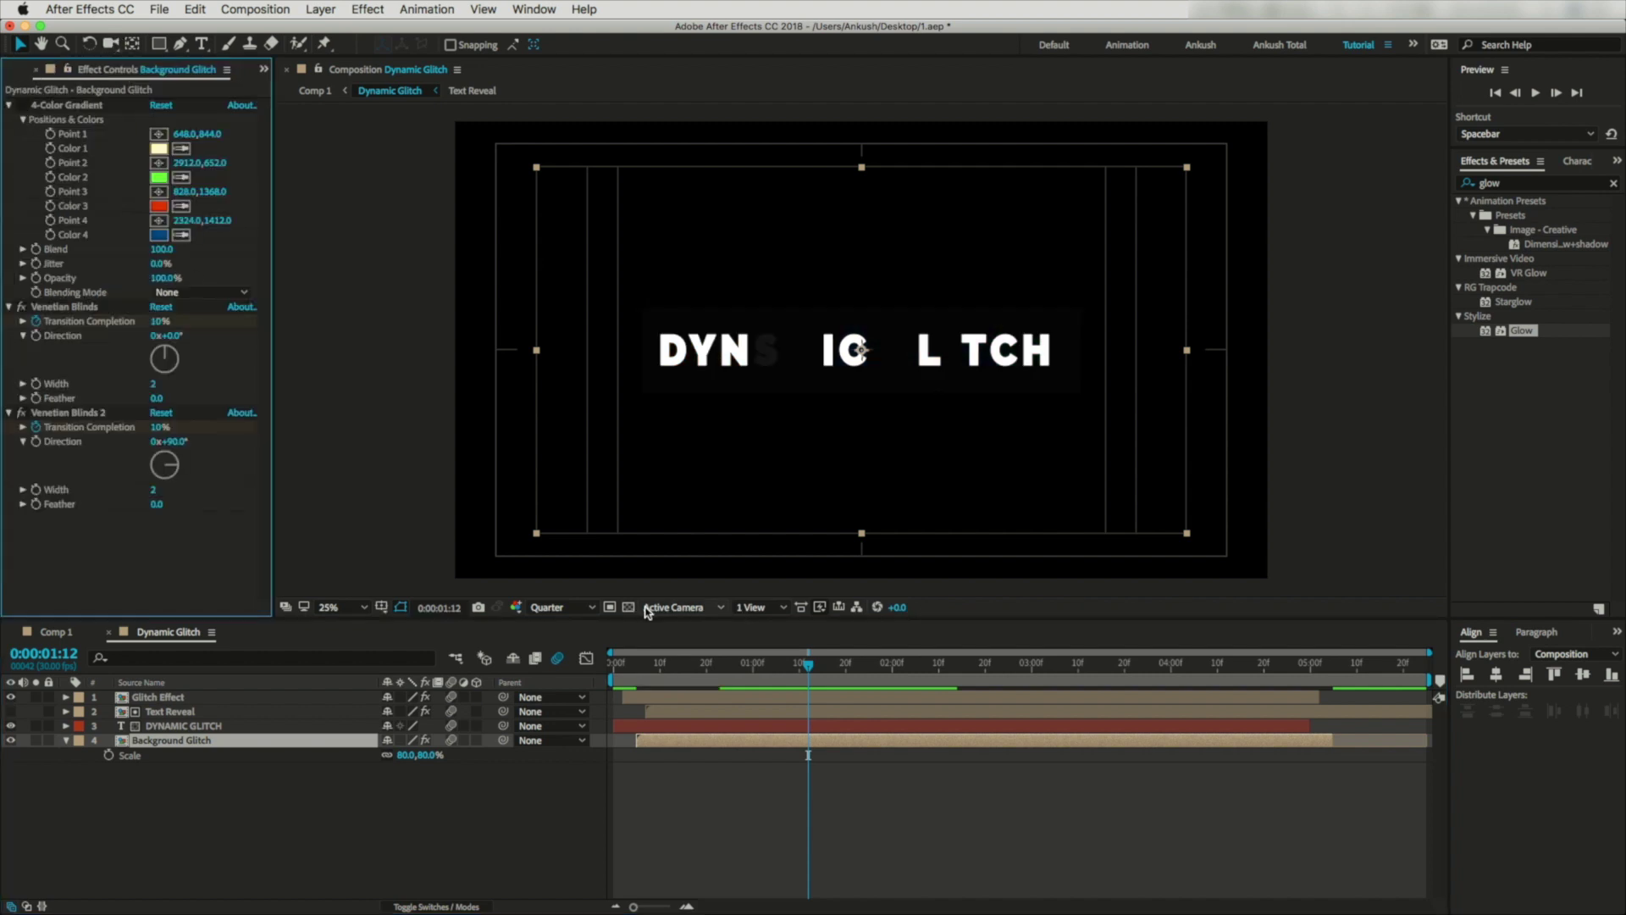
{"action": "left_click", "coordinate": [85, 632]}
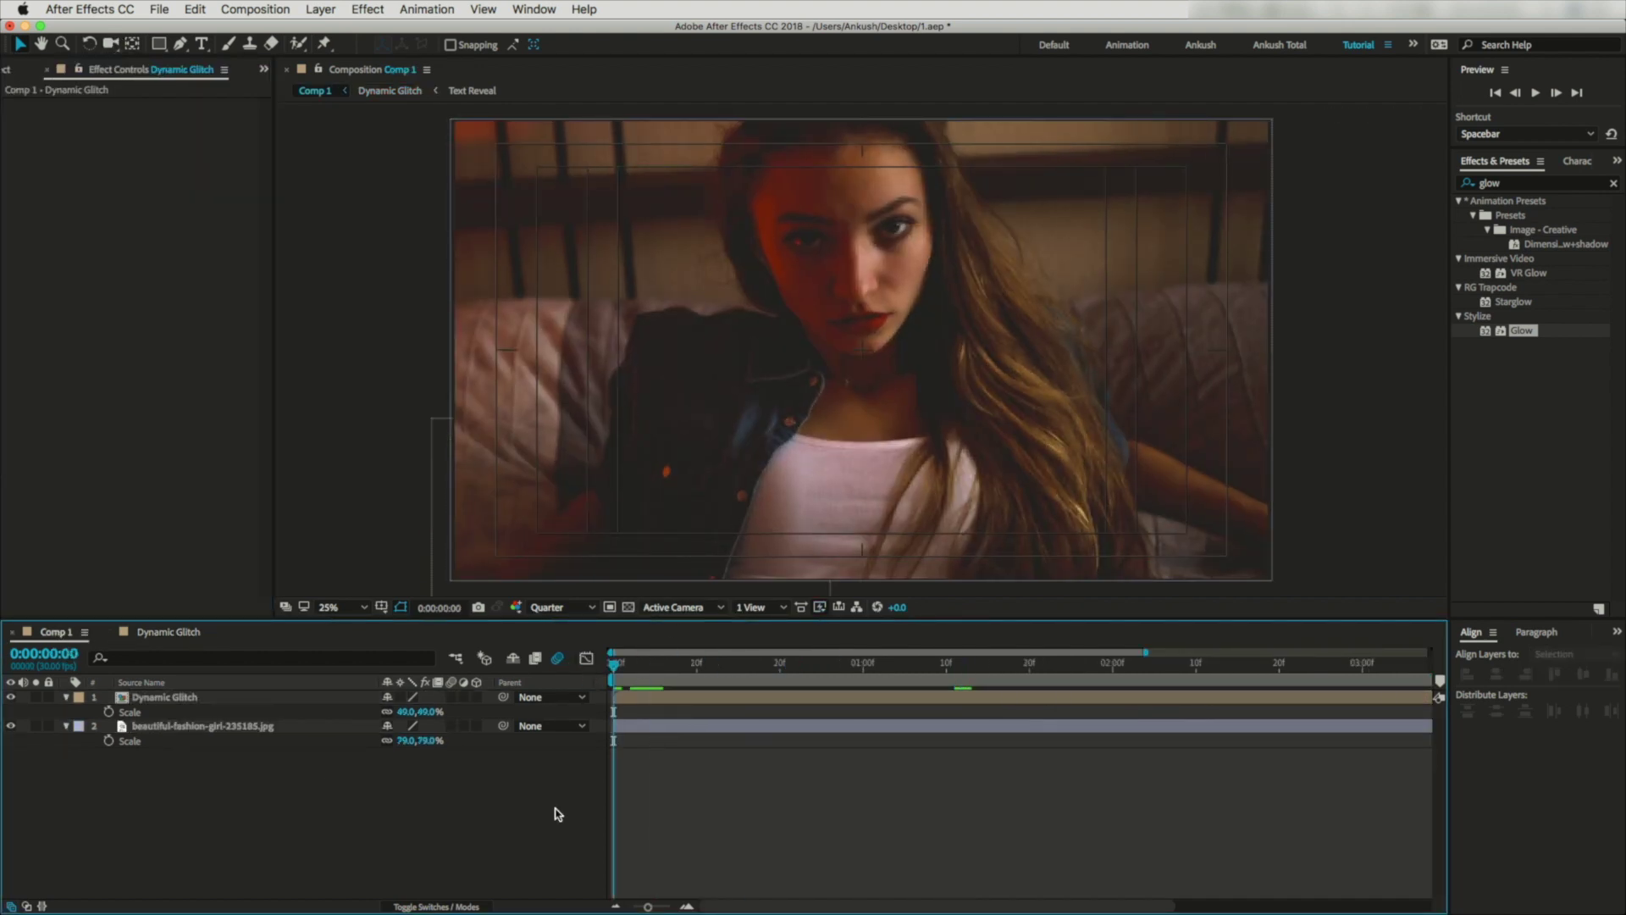
{"action": "key", "text": "space"}
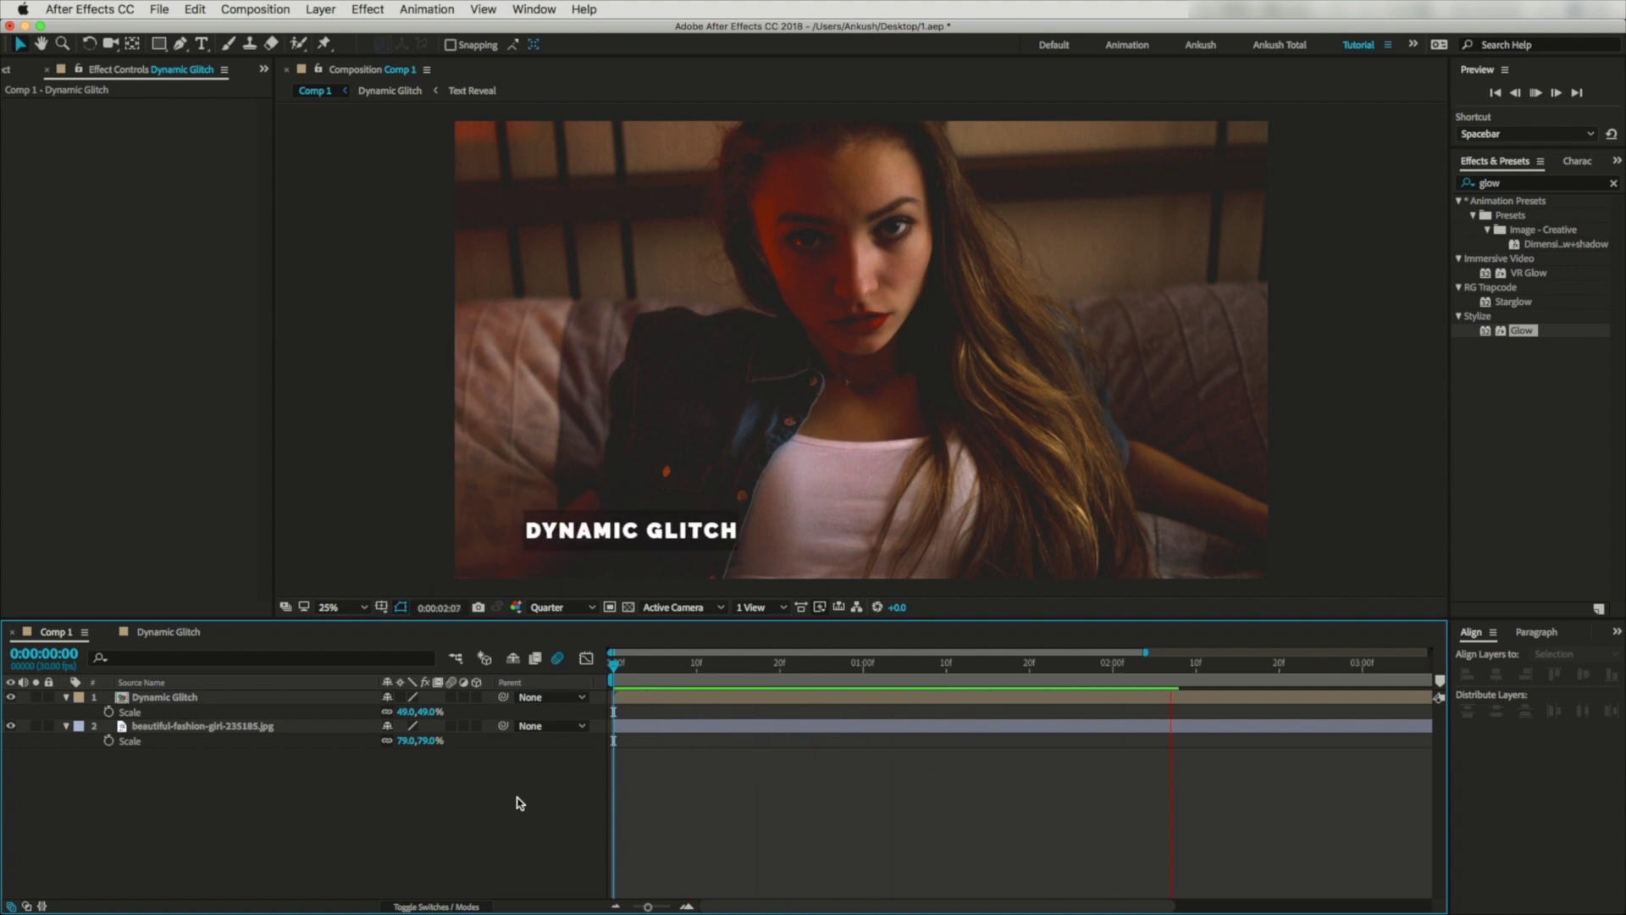
{"action": "key", "text": "space"}
Inspect the title without the gradient up close in Comp 1, then re-enable the 4-Color Gradient on Background Glitch.
{"action": "left_click_drag", "start_coordinate": [1190, 670], "coordinate": [763, 665]}
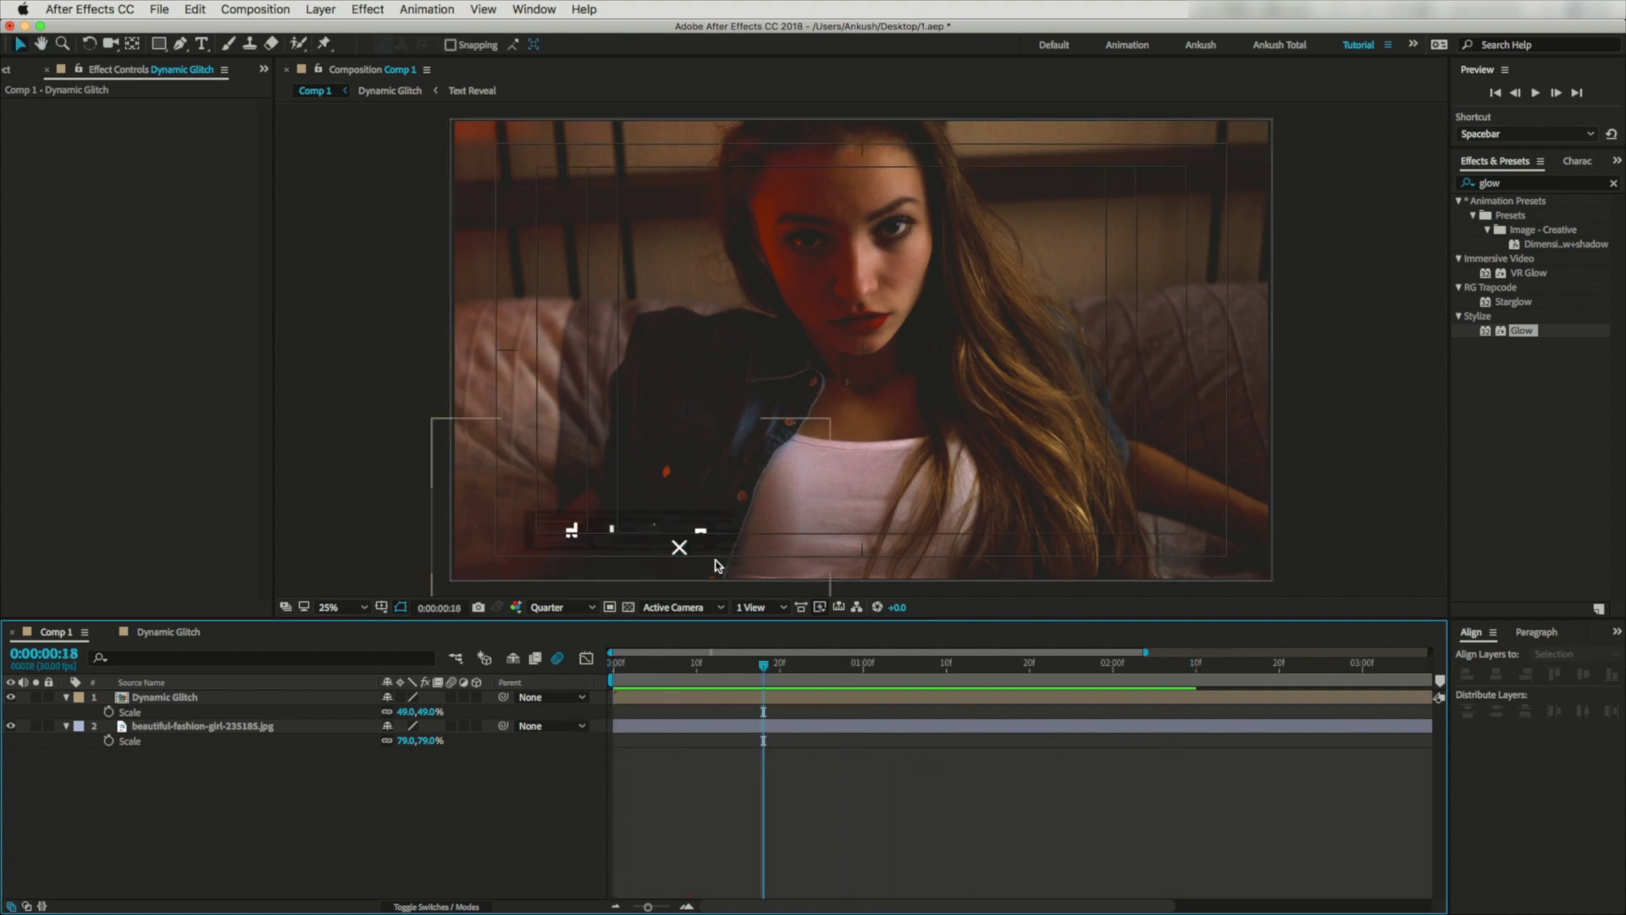
{"action": "key", "text": "period"}
{"action": "left_click_drag", "start_coordinate": [812, 448], "coordinate": [1136, 200]}
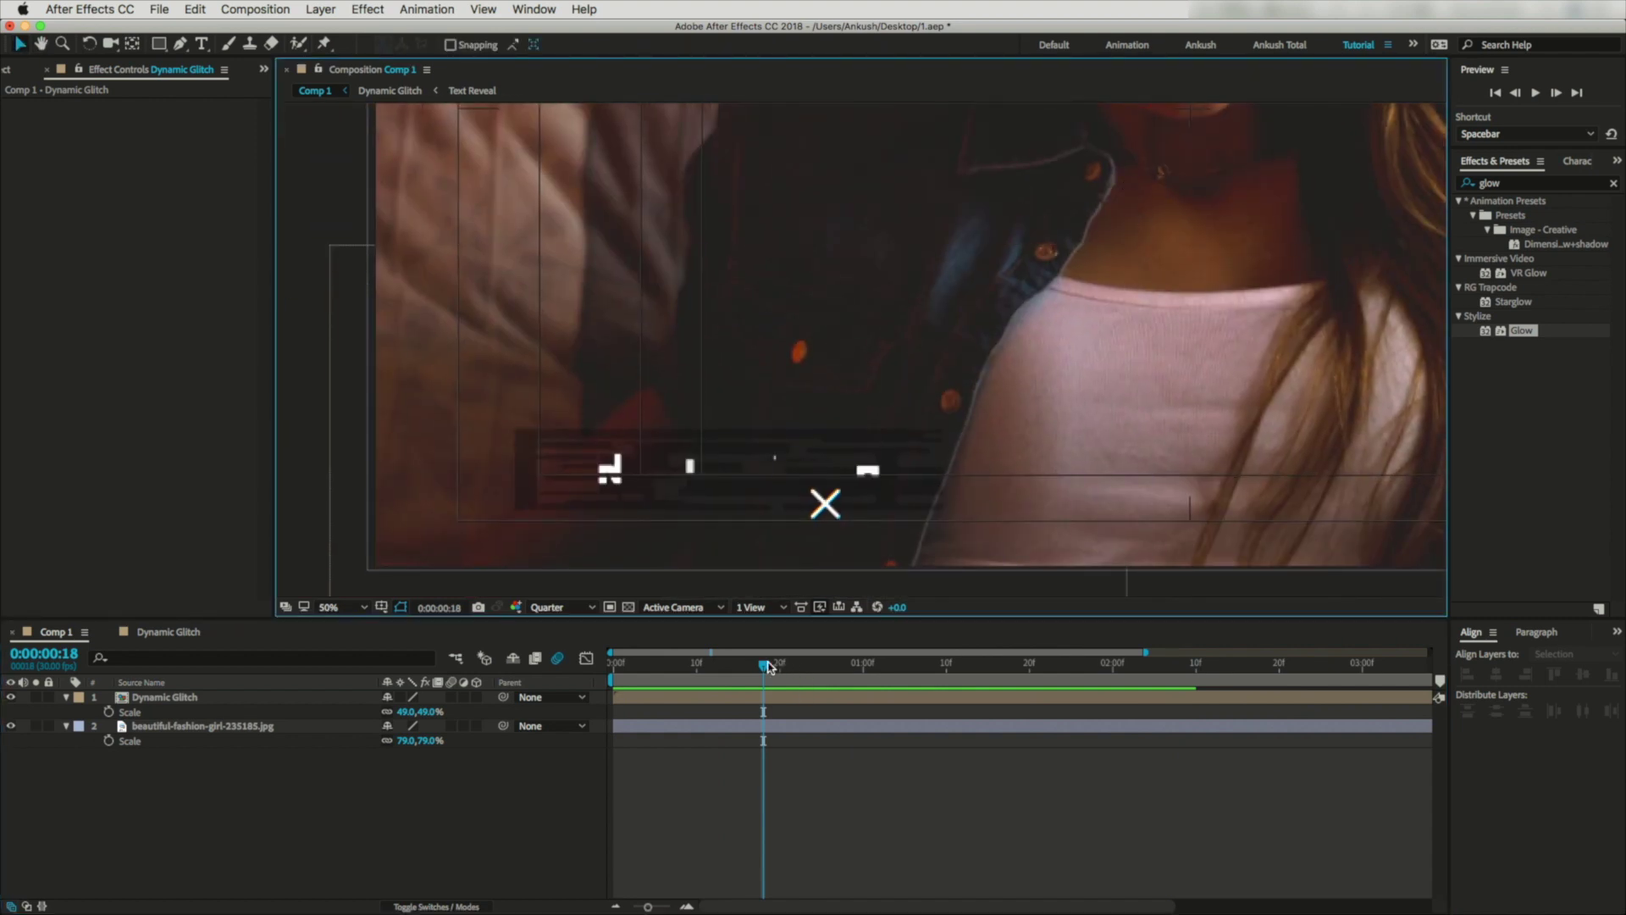
{"action": "left_click_drag", "start_coordinate": [765, 665], "coordinate": [1021, 712]}
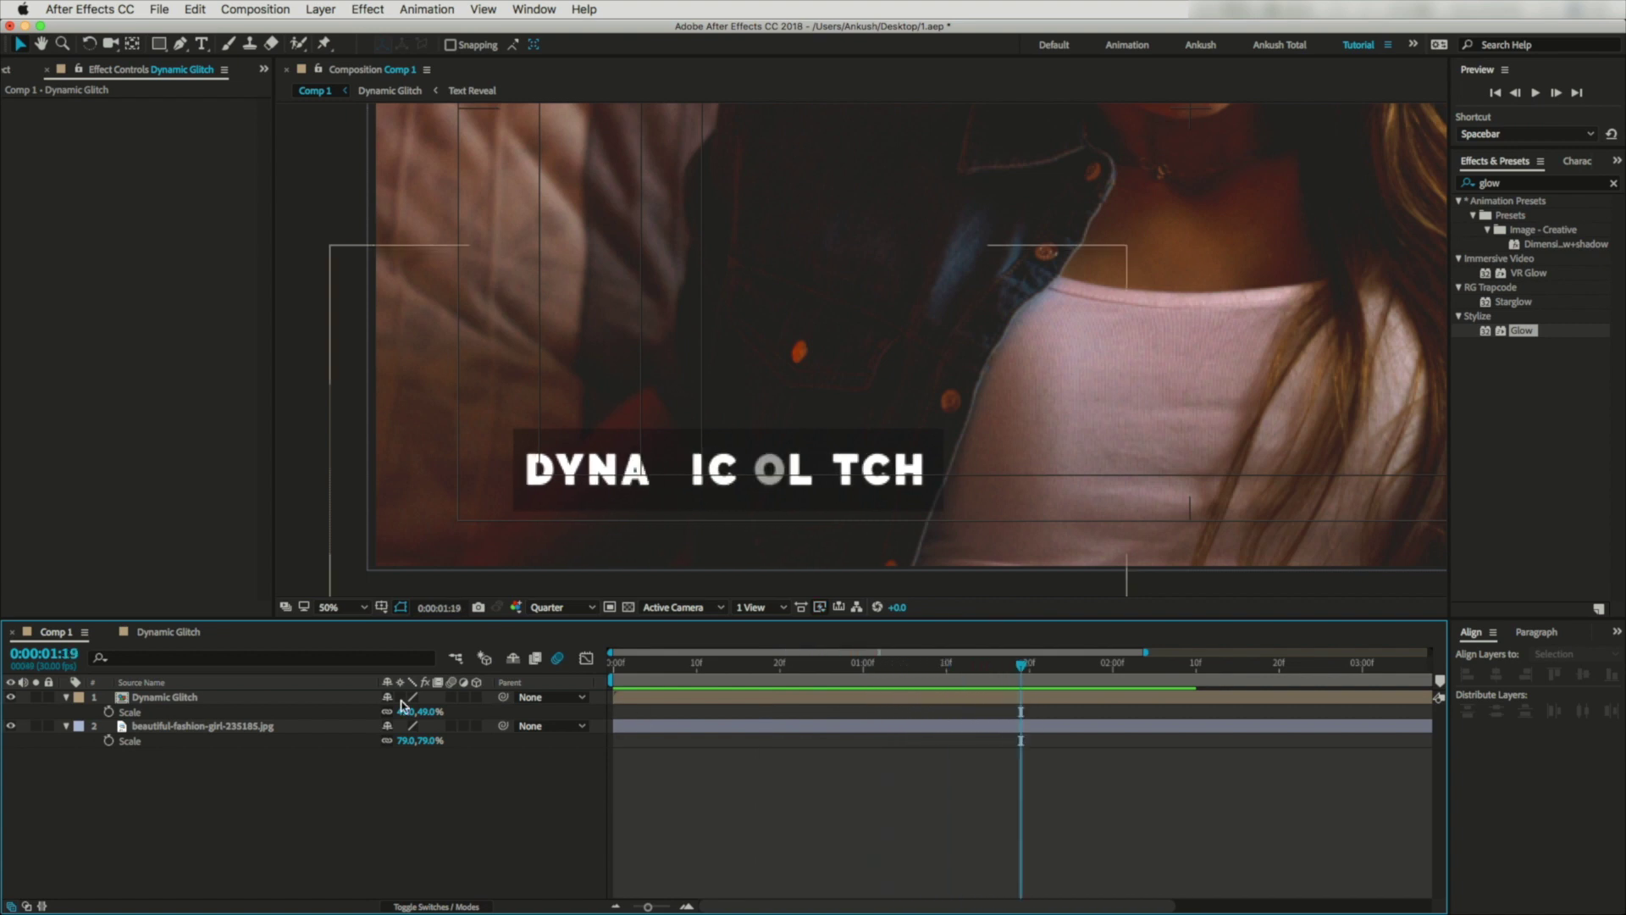
{"action": "left_click", "coordinate": [165, 633]}
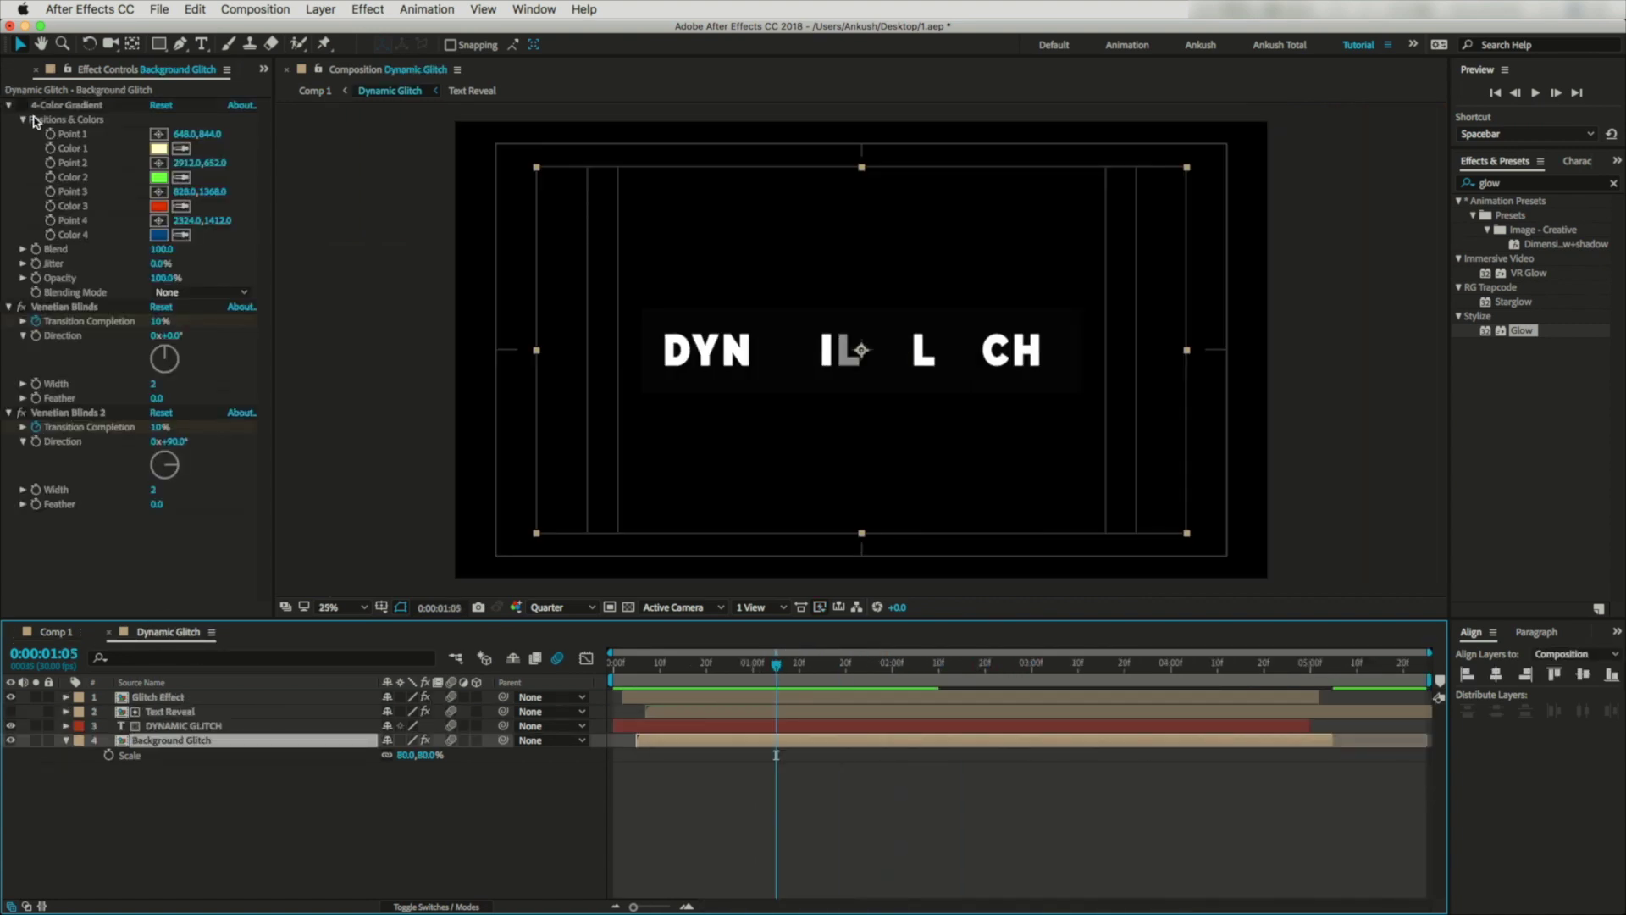
{"action": "left_click", "coordinate": [21, 106]}
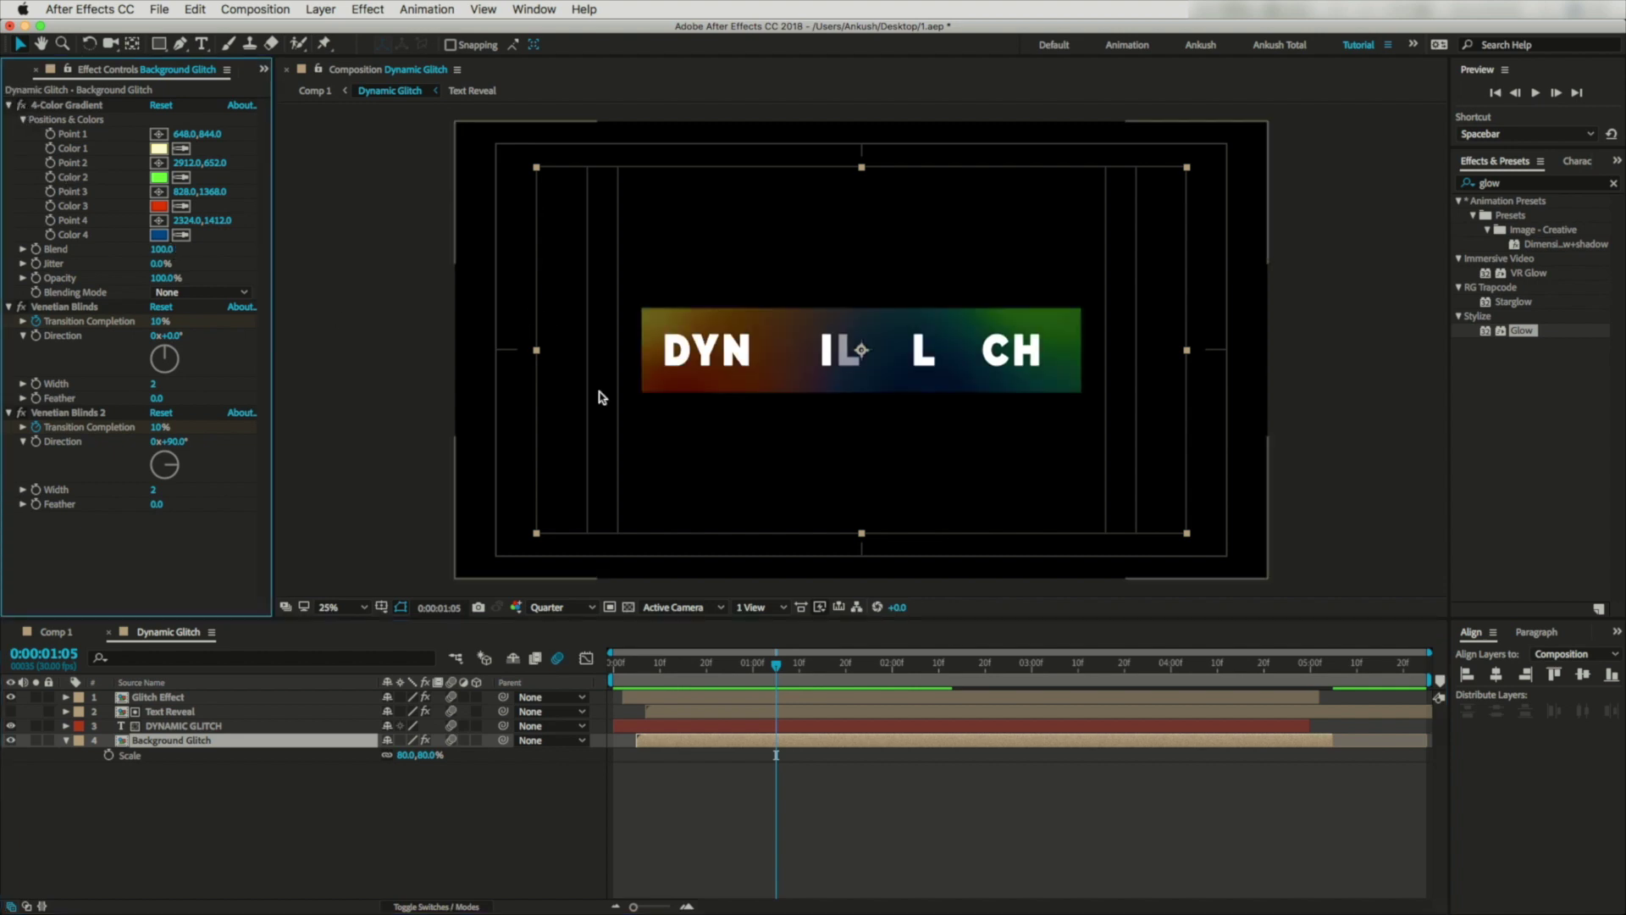
Set the 4-Color Gradient's Color 2 to dark green 068706 and reposition the gradient's color points further outward.
{"action": "left_click", "coordinate": [159, 178]}
{"action": "left_click_drag", "start_coordinate": [1288, 668], "coordinate": [1288, 700]}
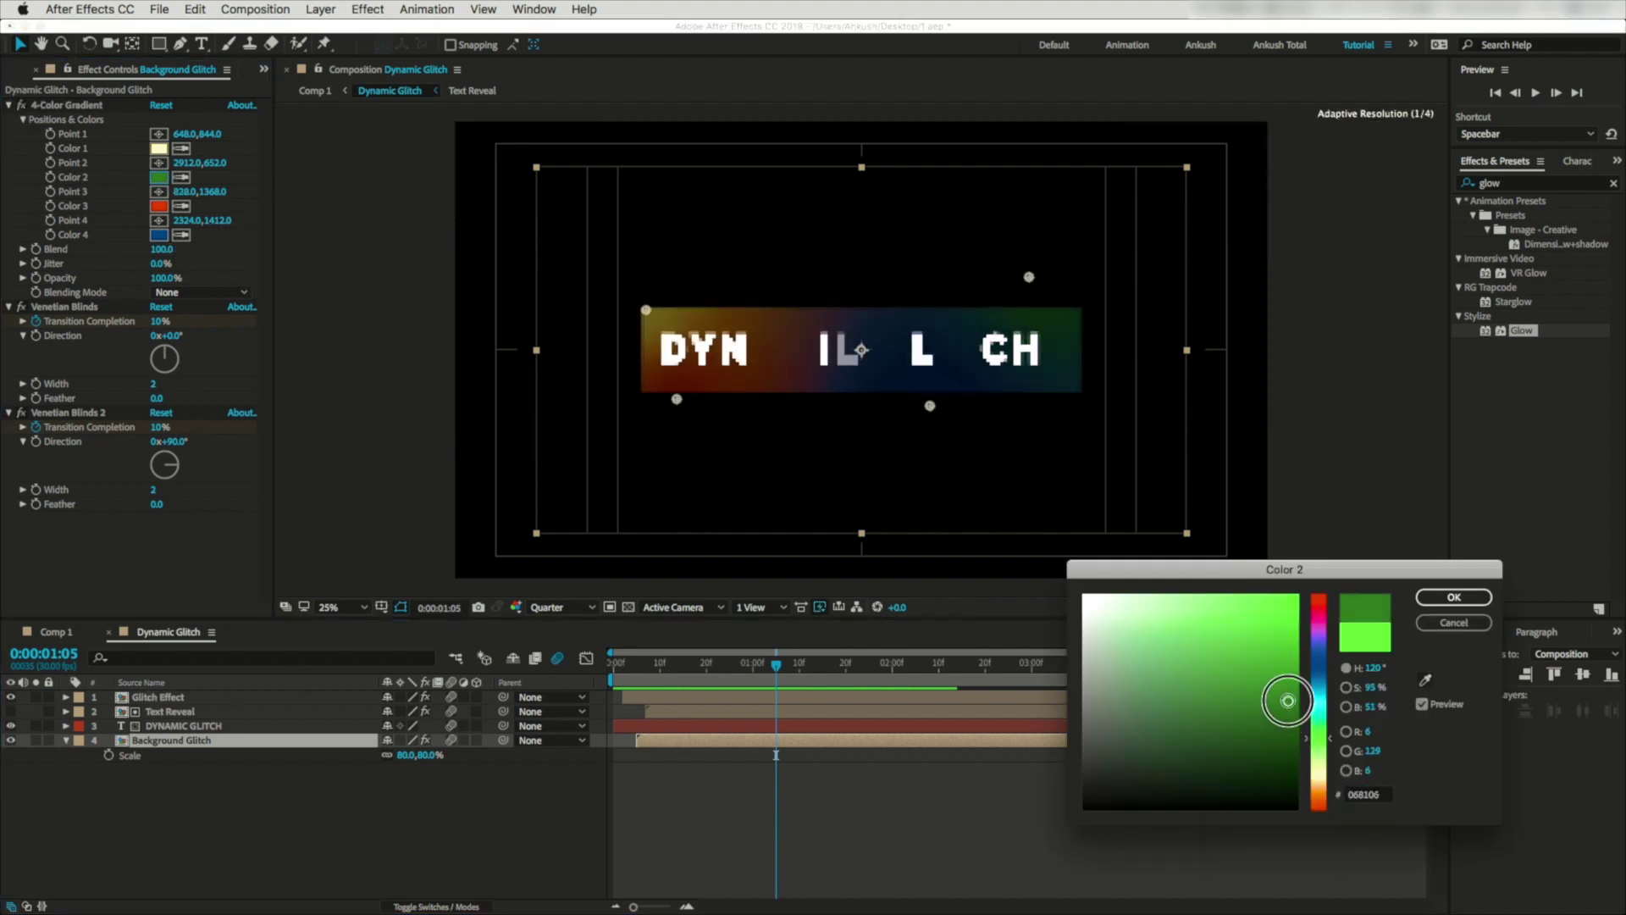
{"action": "left_click", "coordinate": [1452, 598]}
{"action": "mouse_move", "coordinate": [676, 399]}
{"action": "left_mouse_down"}
{"action": "mouse_move", "coordinate": [693, 412]}
{"action": "mouse_move", "coordinate": [678, 424]}
{"action": "left_mouse_up"}
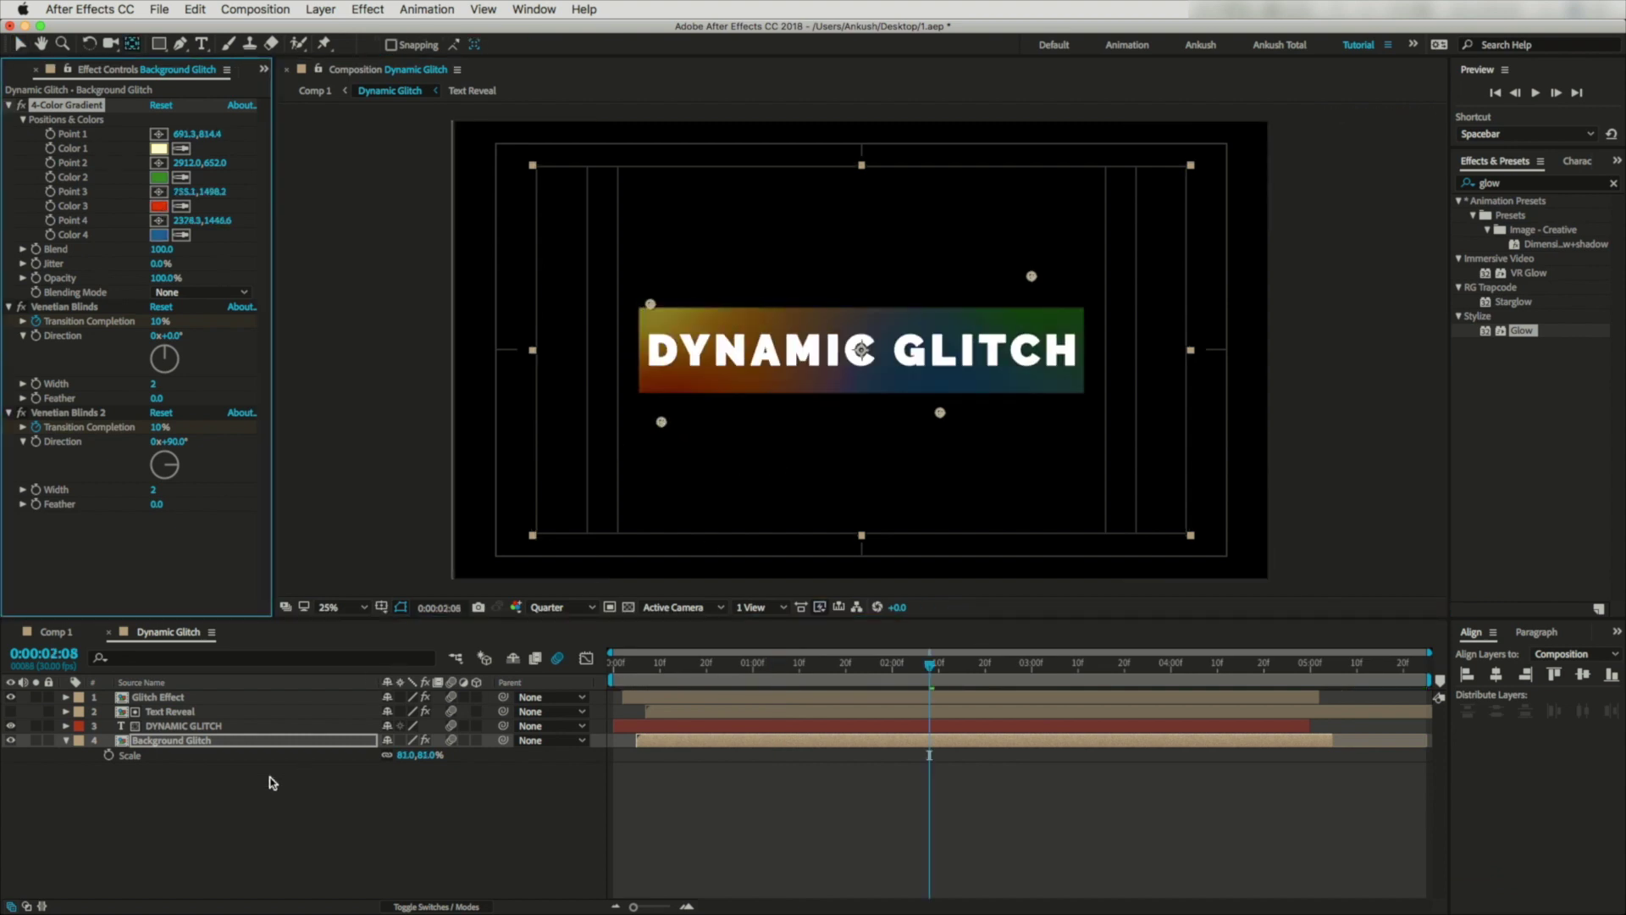
{"action": "left_click", "coordinate": [213, 805]}
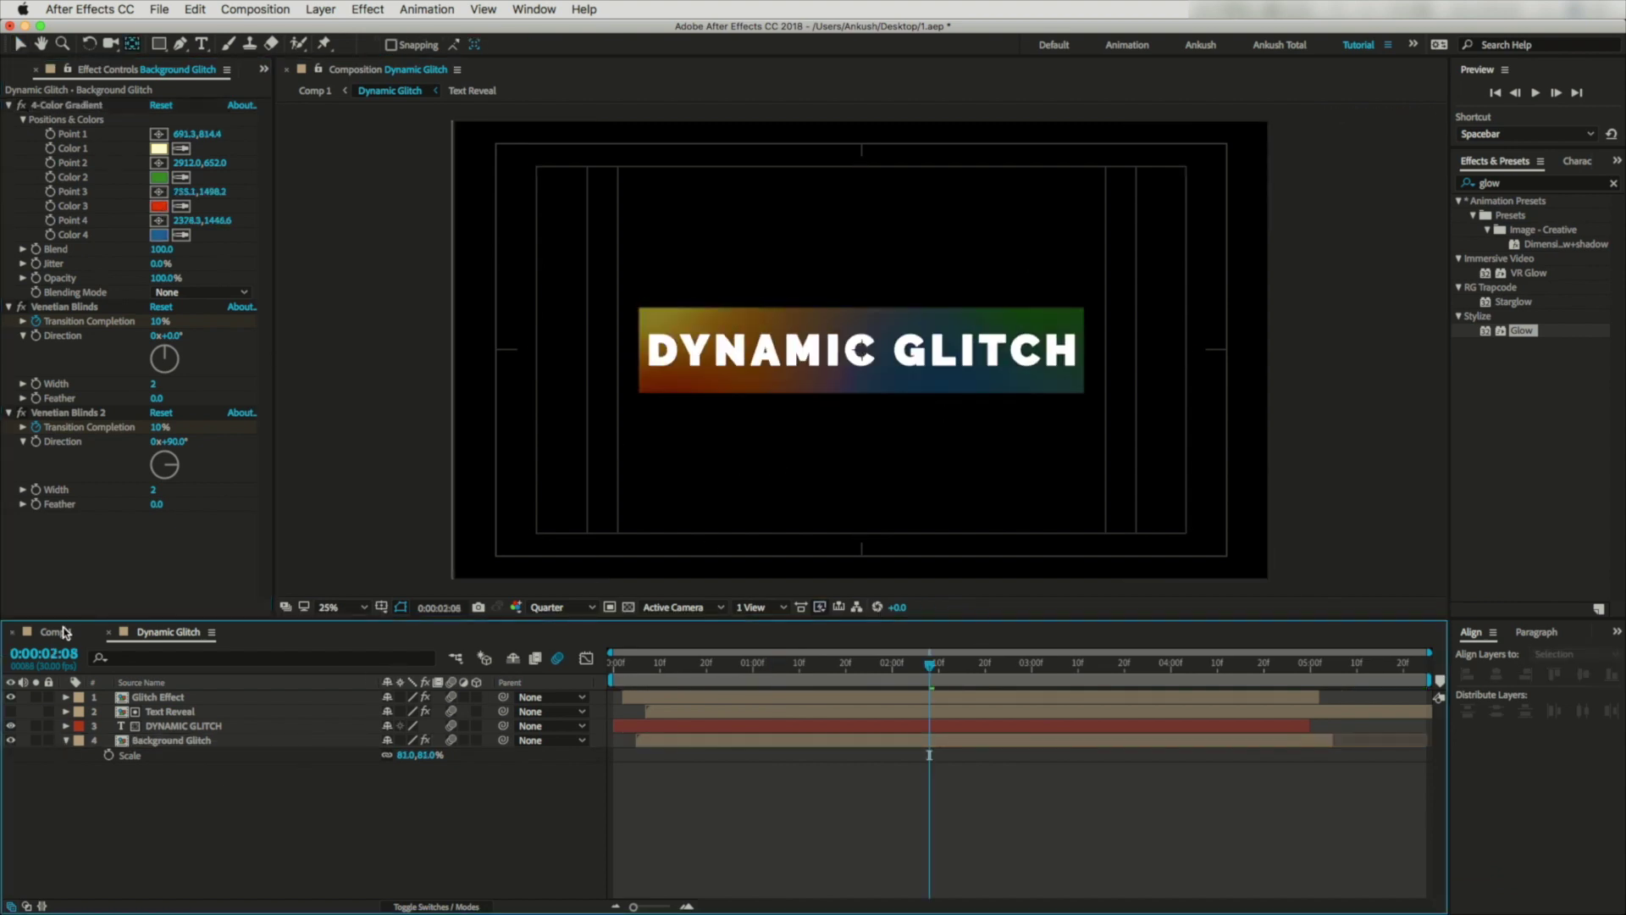
Split the Dynamic Glitch and photo layers in Comp 1 at 0:00:03:00.
{"action": "left_click", "coordinate": [62, 632]}
{"action": "left_click_drag", "start_coordinate": [996, 544], "coordinate": [924, 571]}
{"action": "key", "text": "shift+slash"}
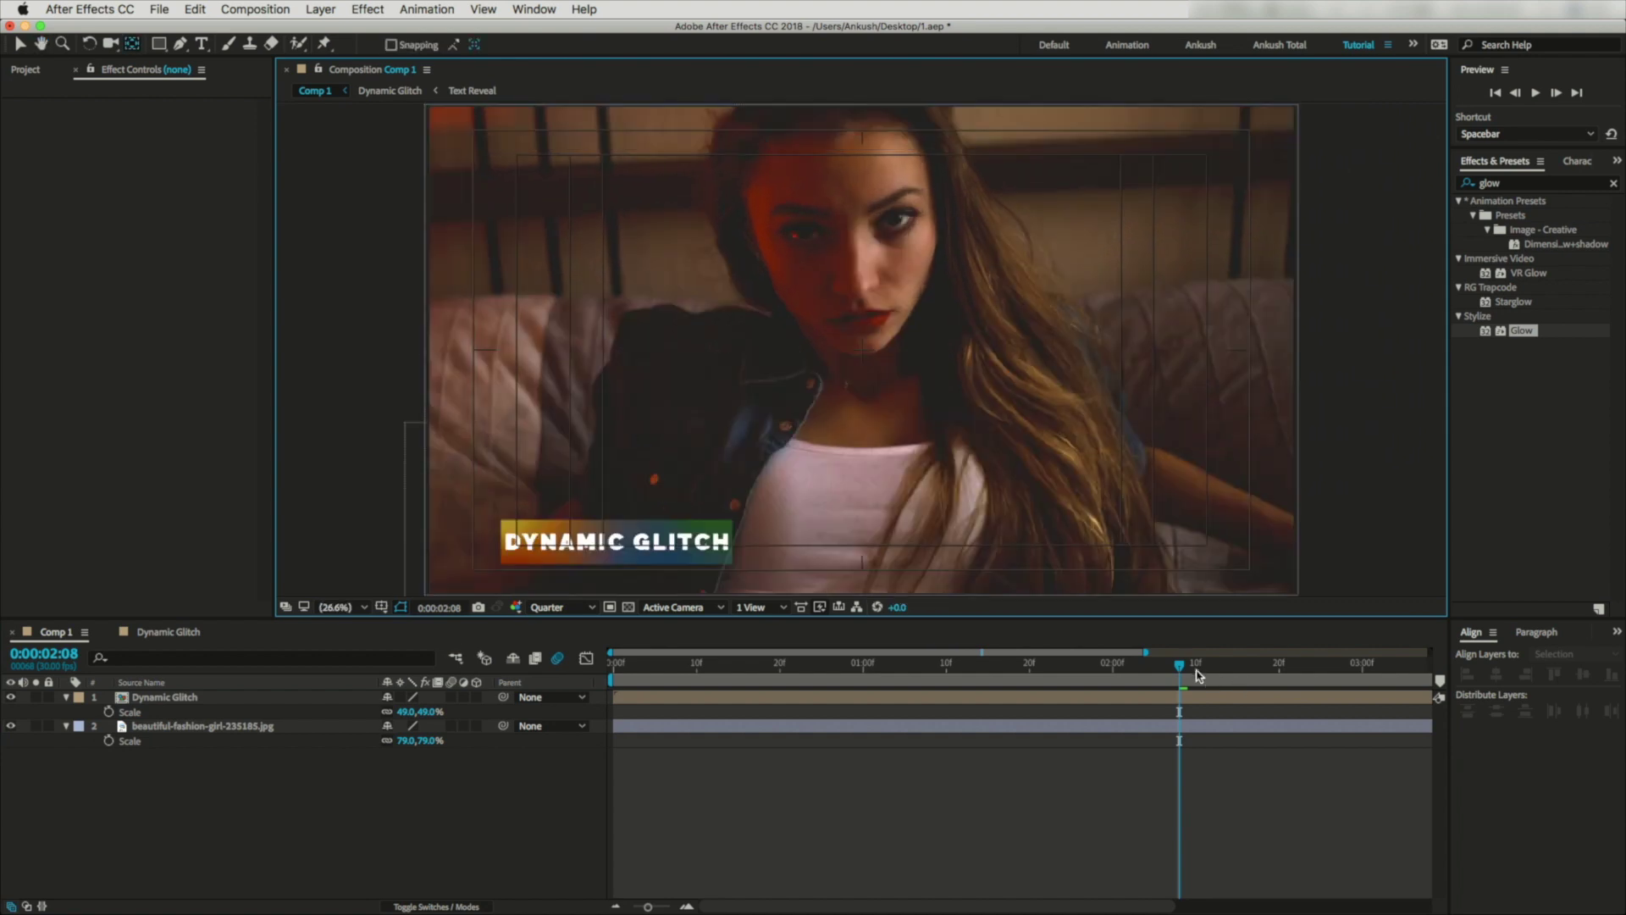
{"action": "left_click_drag", "start_coordinate": [1179, 667], "coordinate": [1113, 666]}
{"action": "left_click_drag", "start_coordinate": [647, 907], "coordinate": [630, 907]}
{"action": "left_click_drag", "start_coordinate": [938, 667], "coordinate": [1086, 669]}
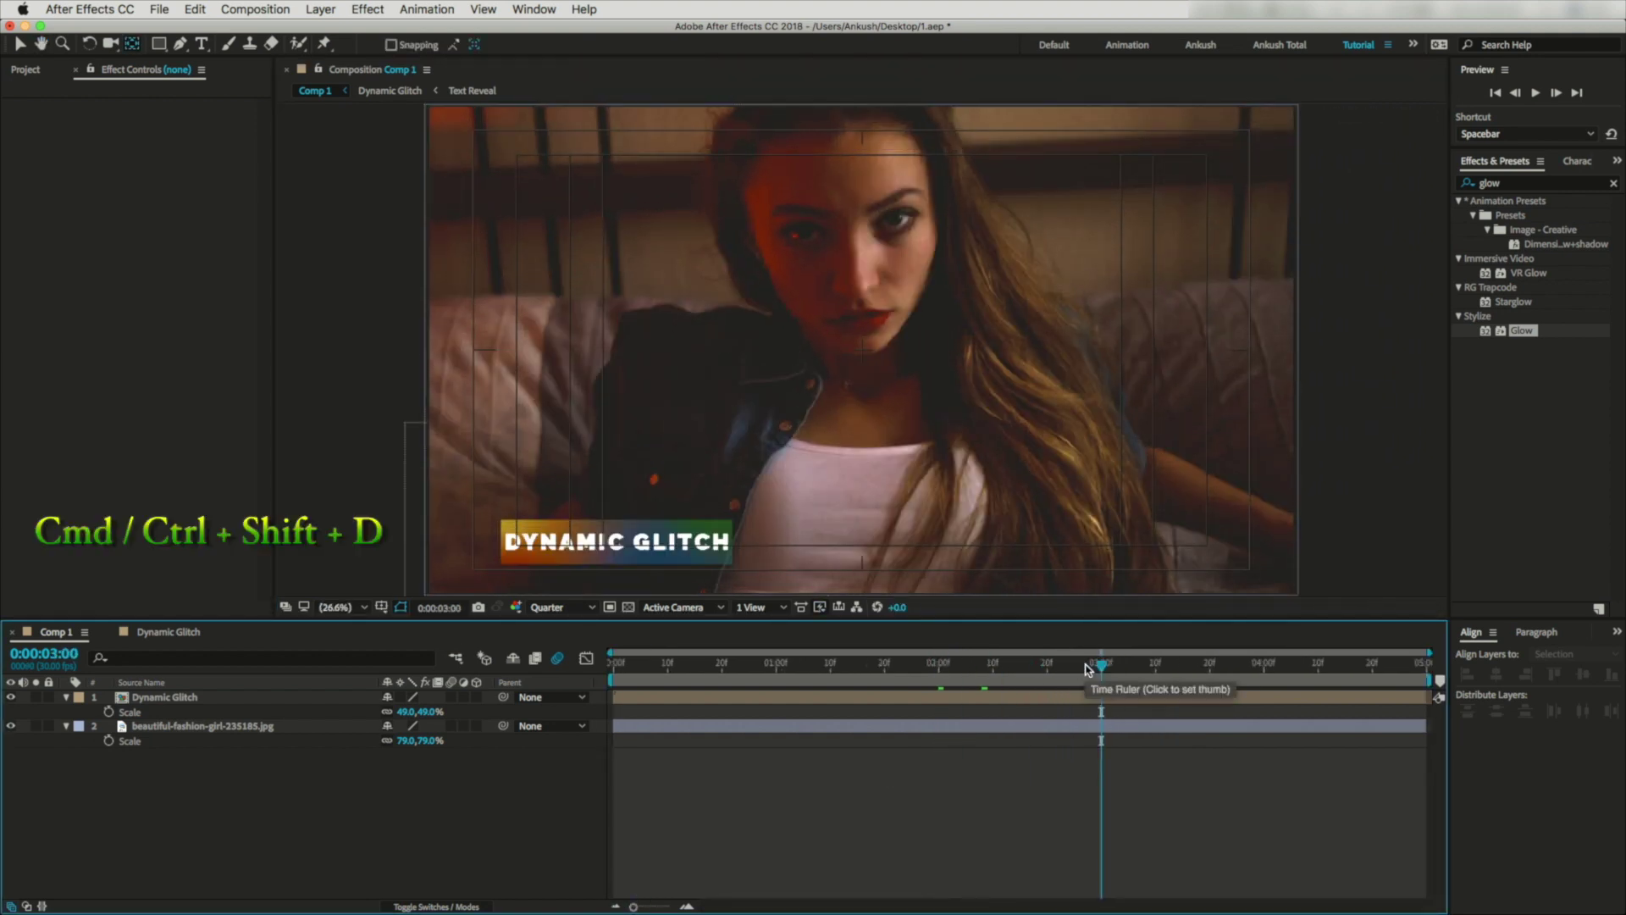
{"action": "key", "text": "super+shift+d"}
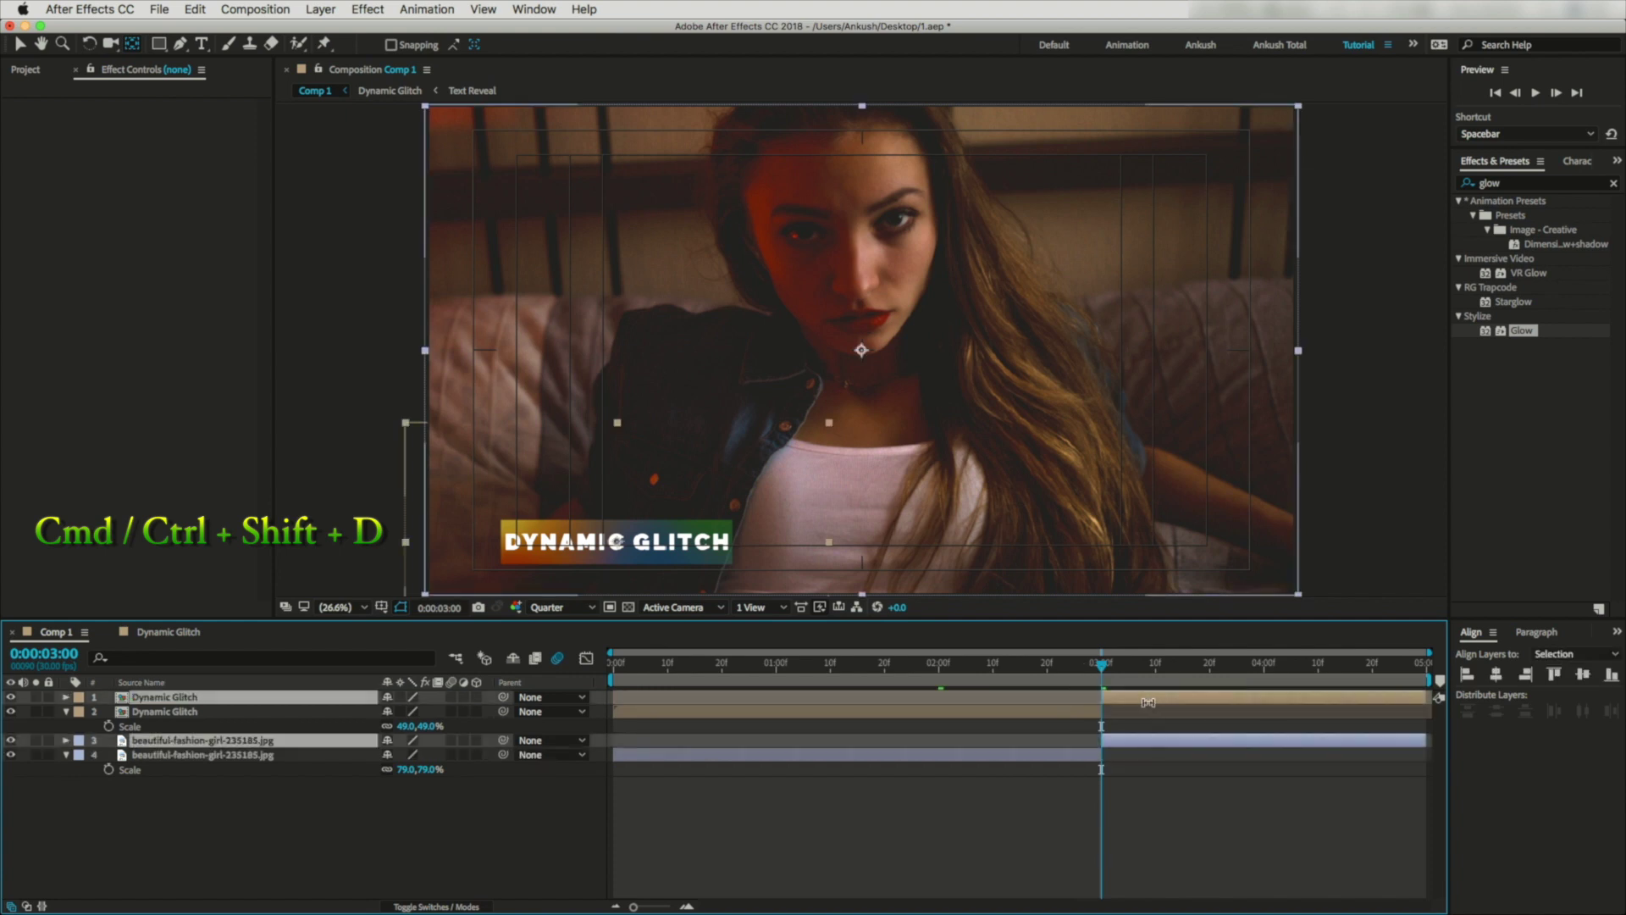
Time-reverse the selected Dynamic Glitch and photo segments that start at the 3-second split.
{"action": "right_click", "coordinate": [1147, 702]}
{"action": "mouse_move", "coordinate": [1264, 365]}
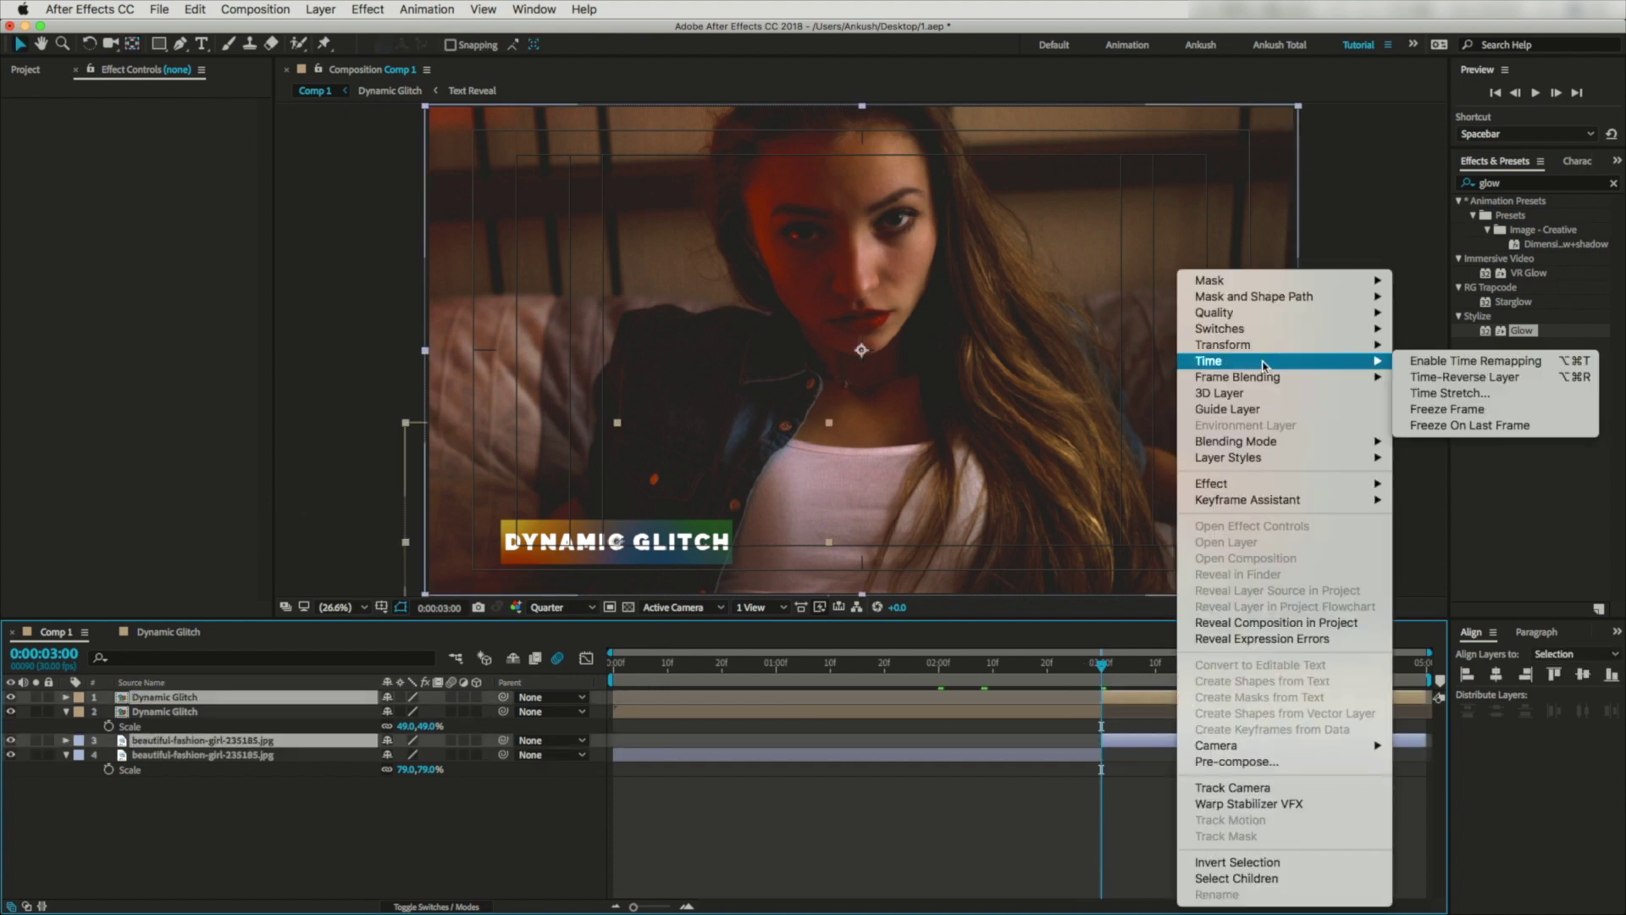
{"action": "left_click", "coordinate": [1449, 376]}
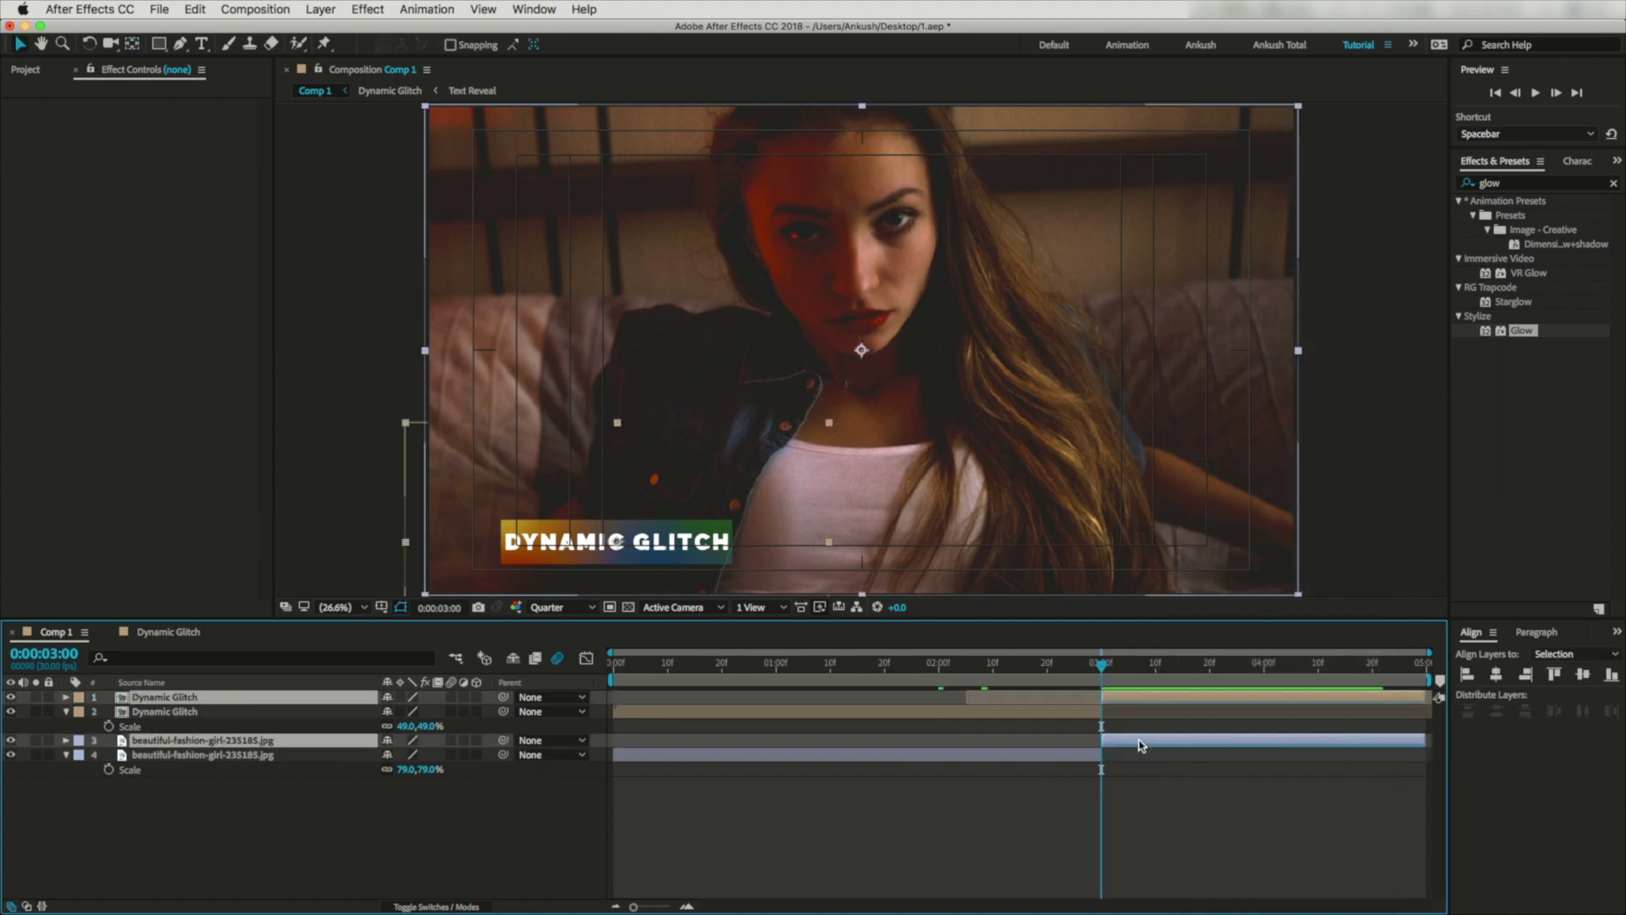
Extend the original photo layer to the end of Comp 1 and delete its split duplicate.
{"action": "left_click_drag", "start_coordinate": [1103, 756], "coordinate": [1430, 755]}
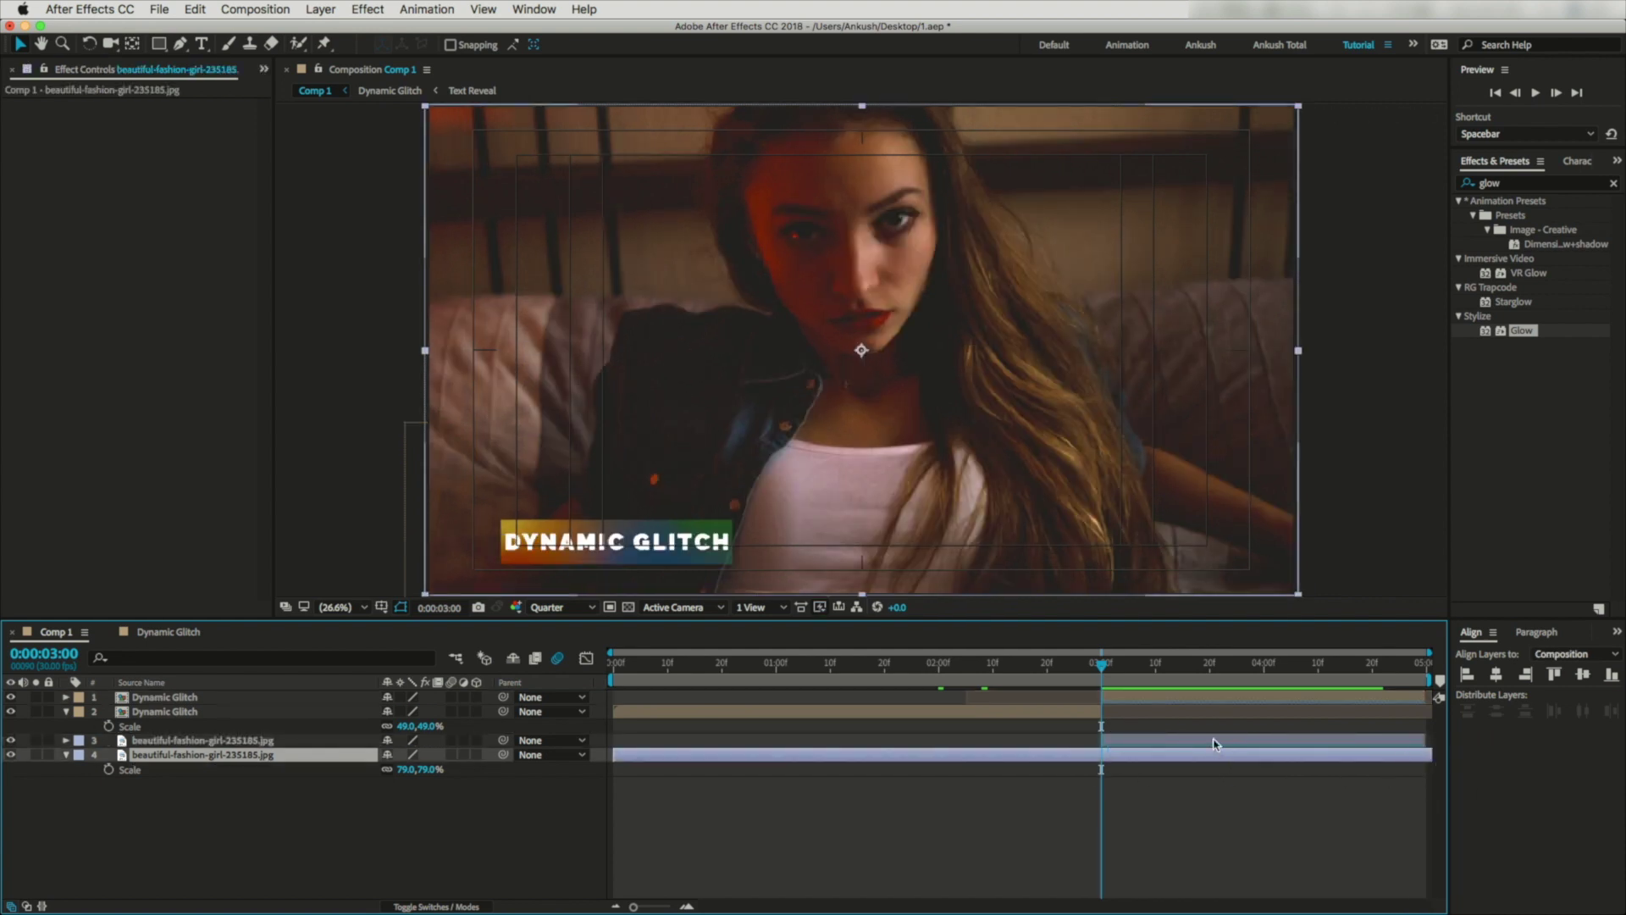
{"action": "left_click", "coordinate": [1216, 741]}
{"action": "key", "text": "Delete"}
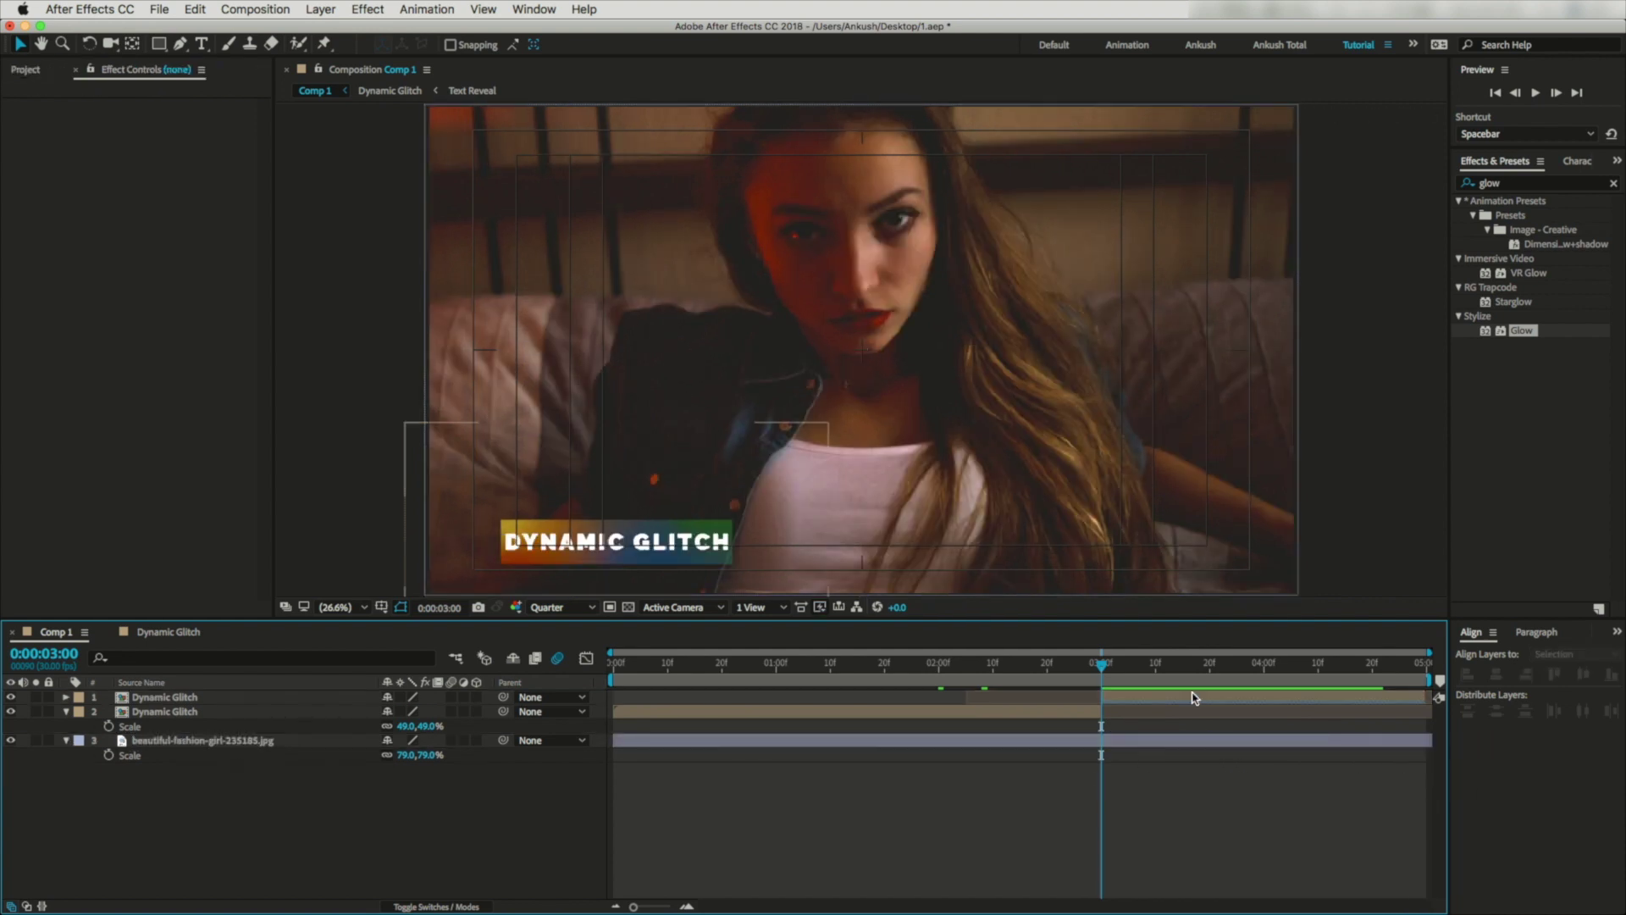
Extend the reversed Dynamic Glitch layer to full length, ending at the end of Comp 1, and trim its start to 0:00:03:00.
{"action": "left_click_drag", "start_coordinate": [1192, 698], "coordinate": [775, 697]}
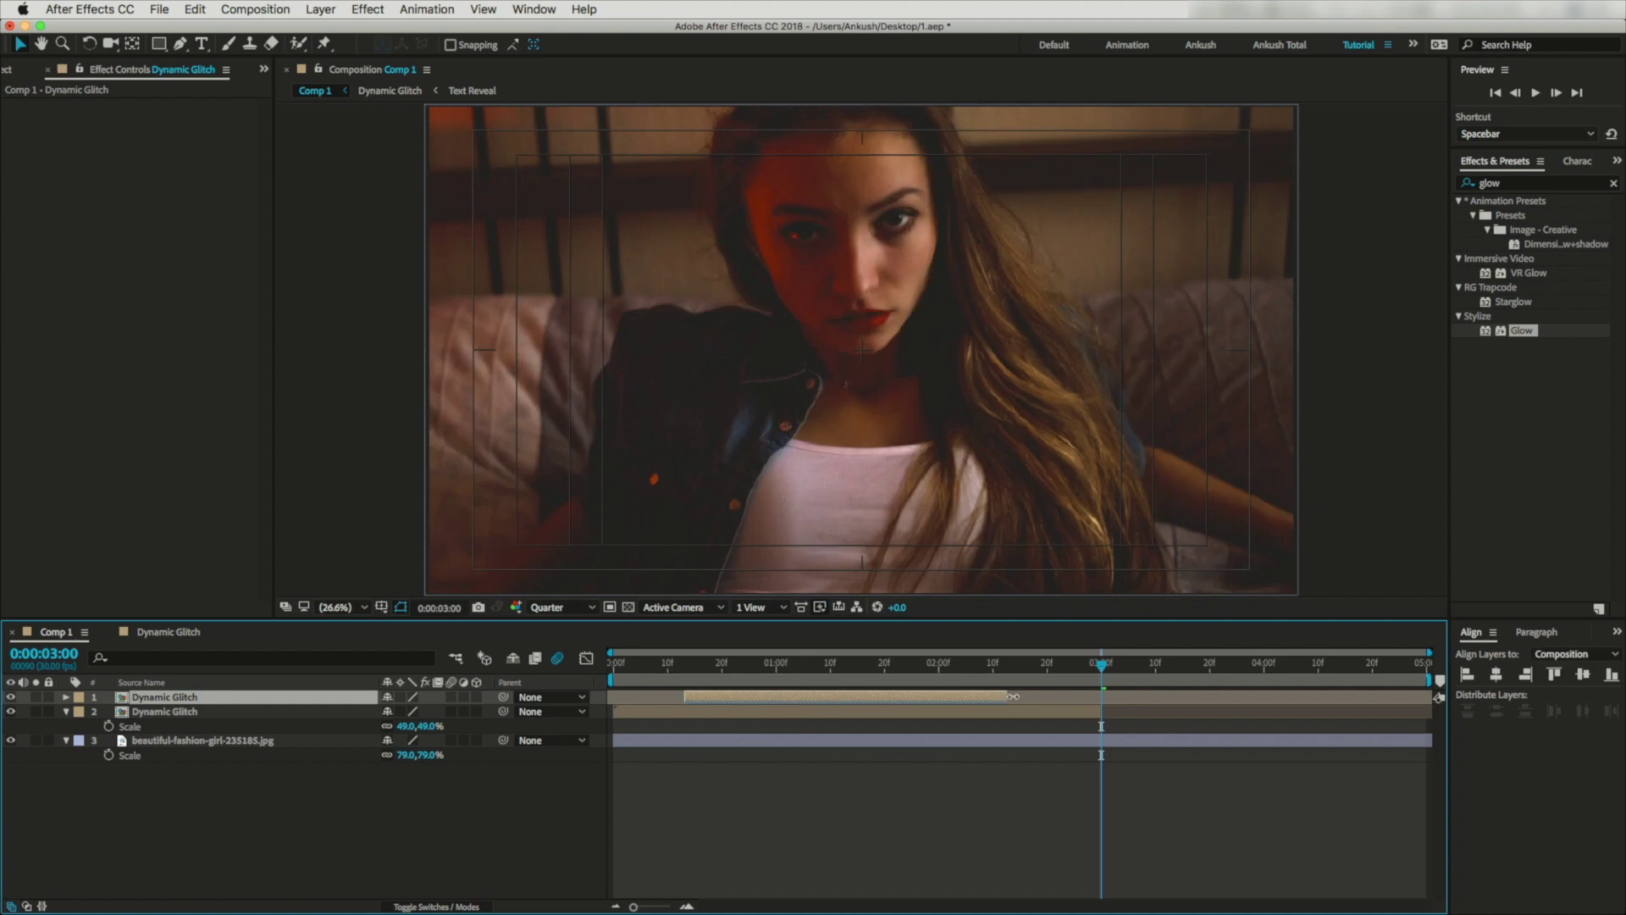
{"action": "left_click_drag", "start_coordinate": [1013, 696], "coordinate": [1573, 696]}
{"action": "left_click_drag", "start_coordinate": [1229, 697], "coordinate": [966, 706]}
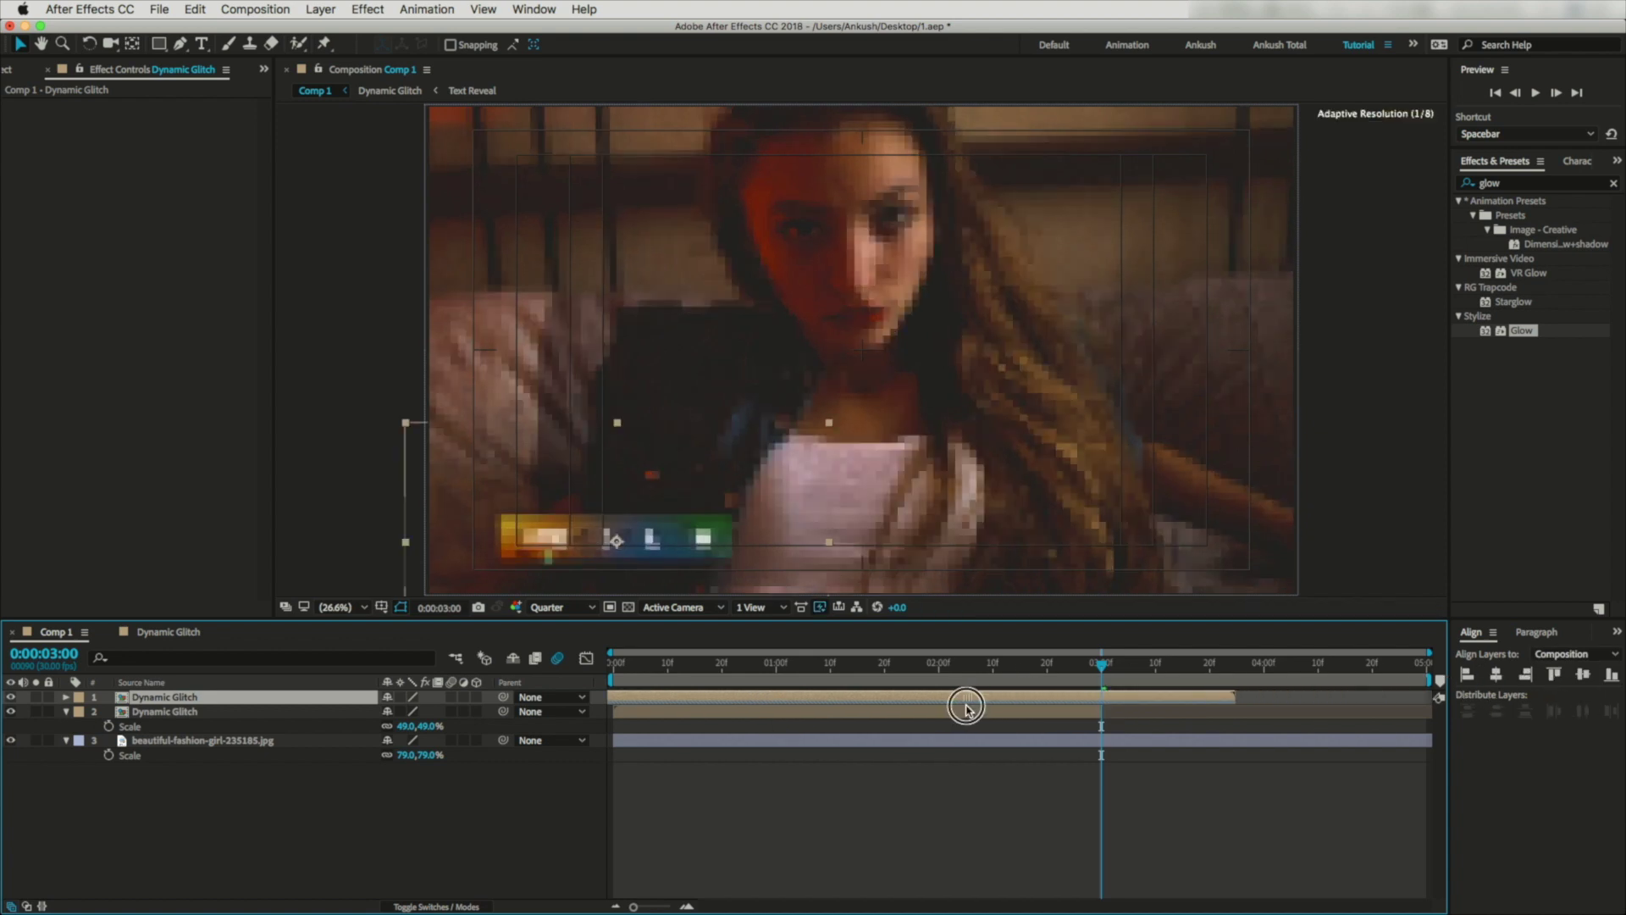
{"action": "left_click_drag", "start_coordinate": [1196, 708], "coordinate": [1380, 705]}
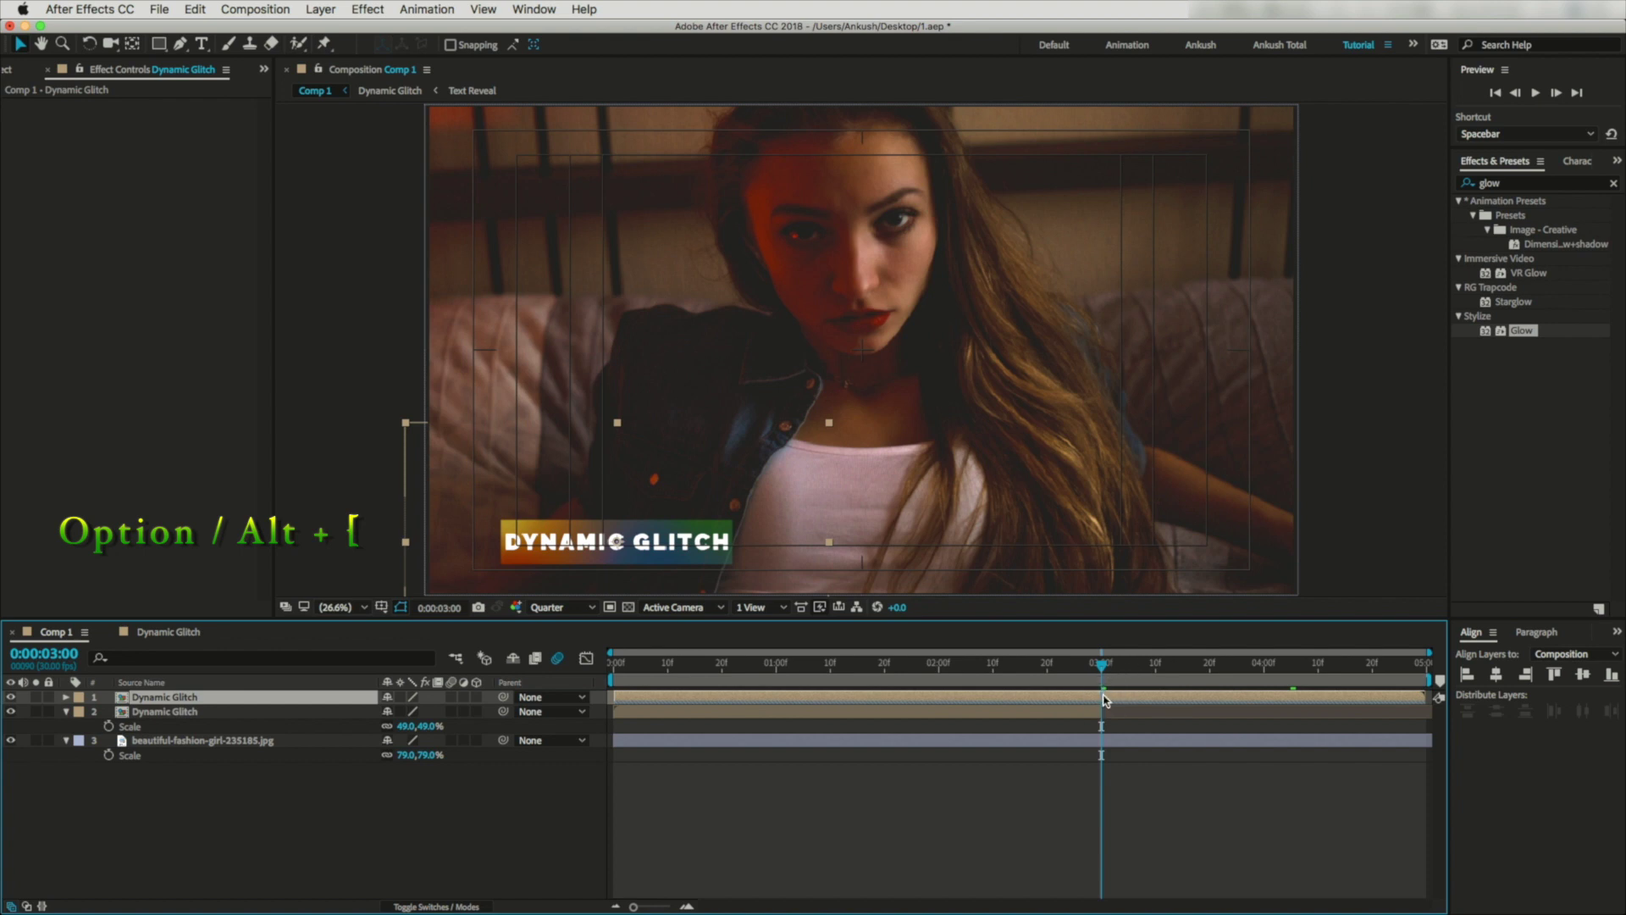
{"action": "key", "text": "alt+bracketleft"}
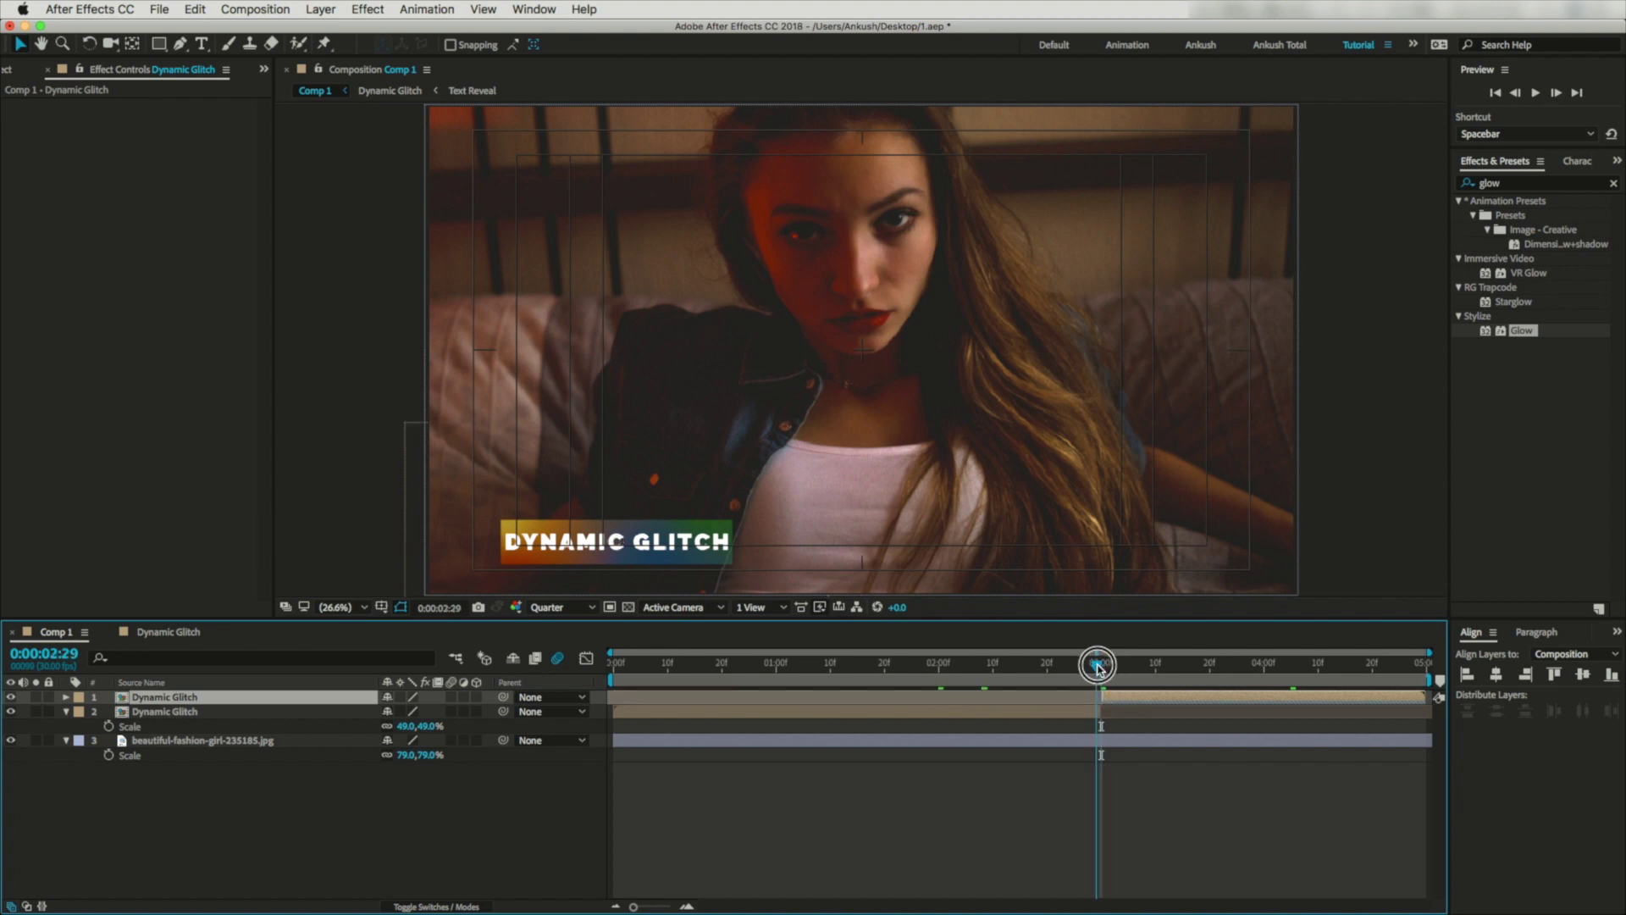
Collapse the layers' Scale properties and preview the lower third in Comp 1 from 0:00:00:00.
{"action": "left_click_drag", "start_coordinate": [1098, 668], "coordinate": [188, 689]}
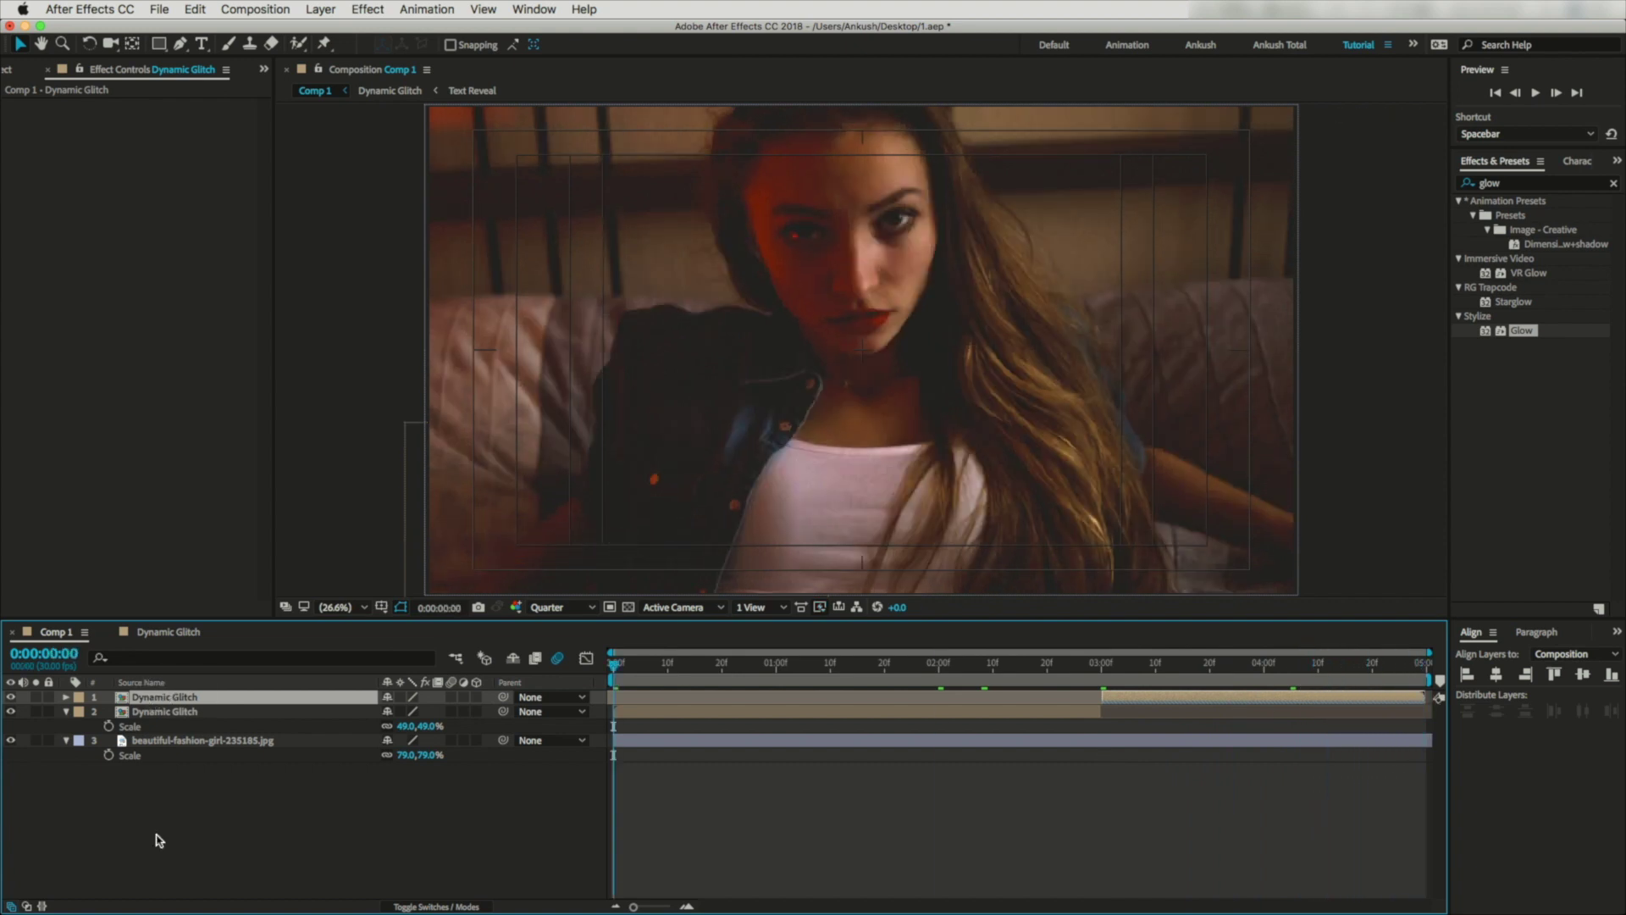
{"action": "left_click", "coordinate": [66, 711]}
{"action": "left_click", "coordinate": [66, 726]}
{"action": "left_click", "coordinate": [195, 726]}
{"action": "key", "text": "space"}
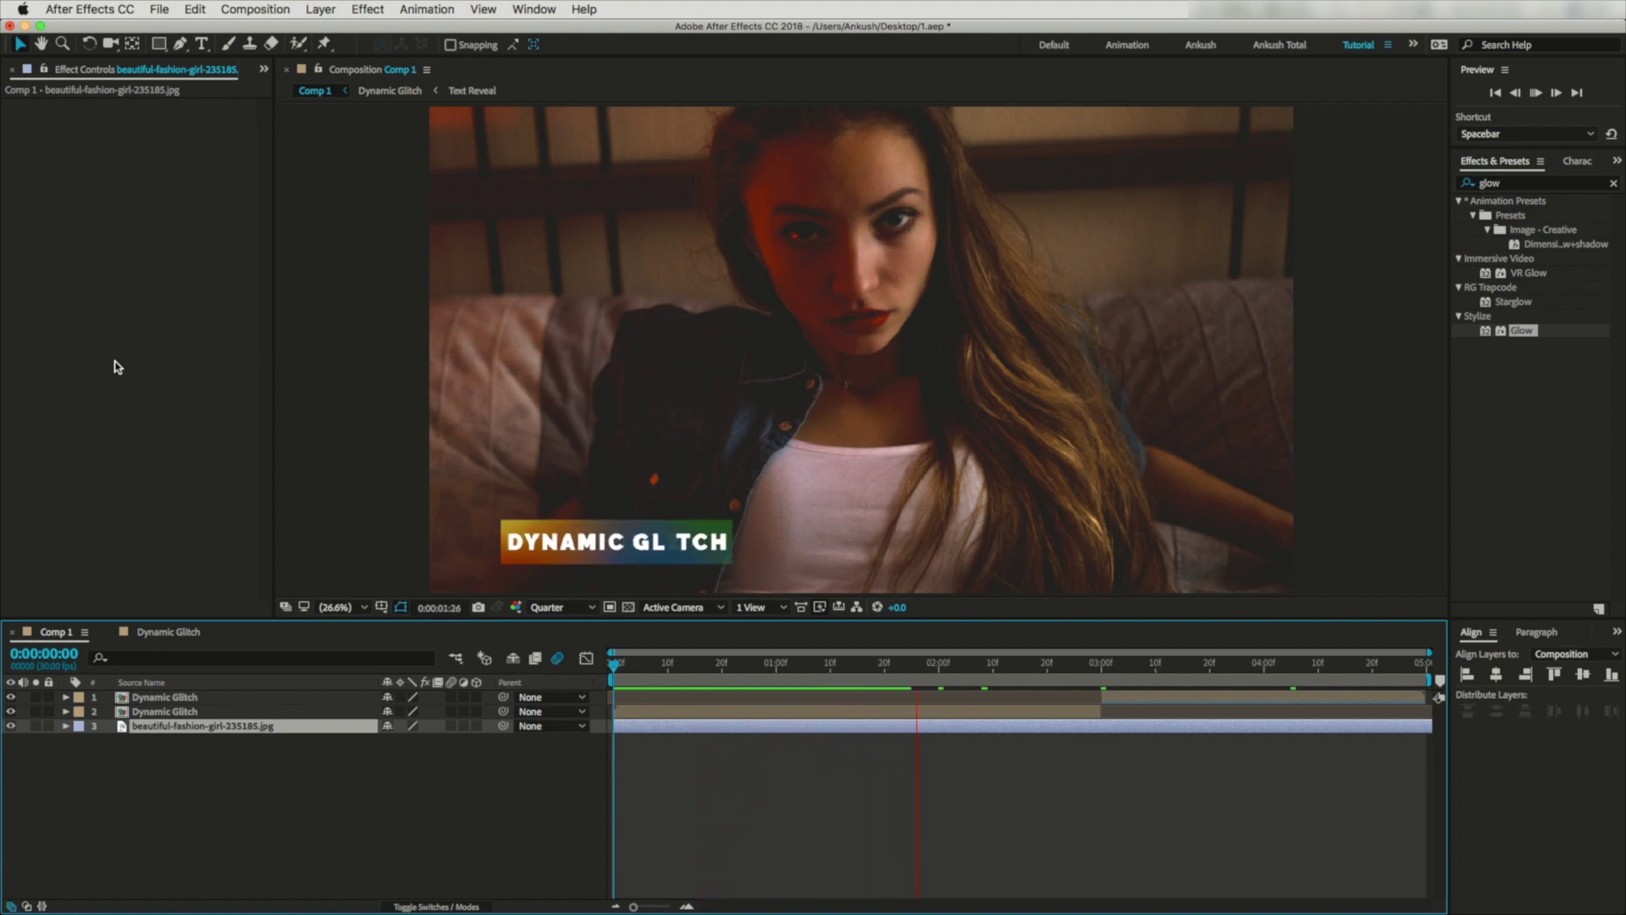
{"action": "key", "text": "space"}
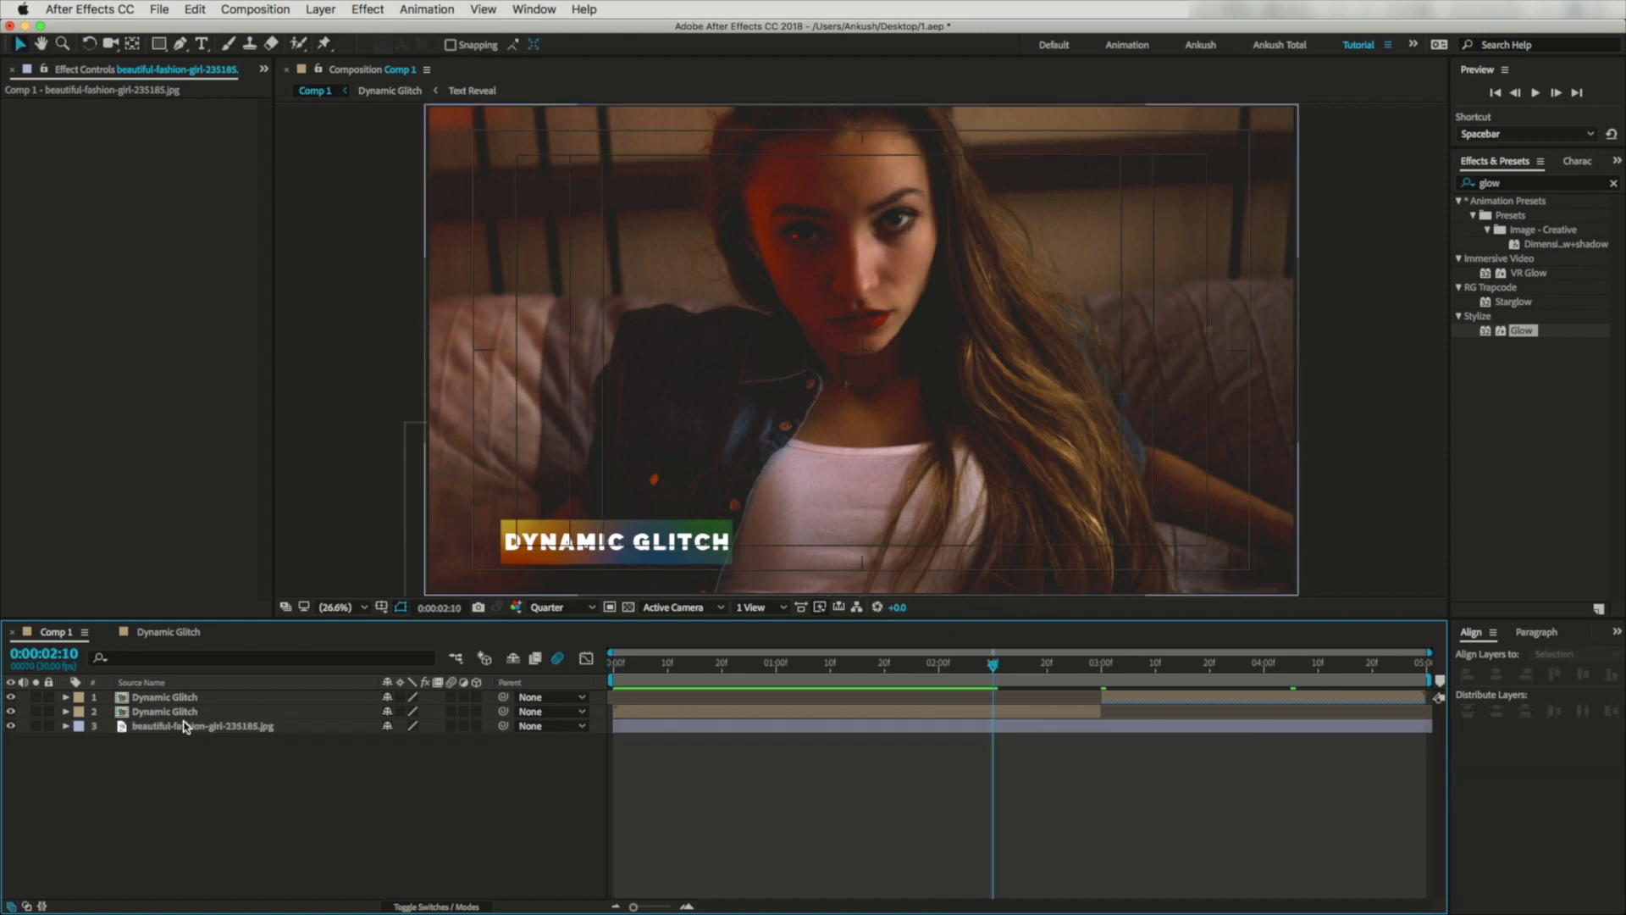
{"action": "left_click", "coordinate": [176, 711]}
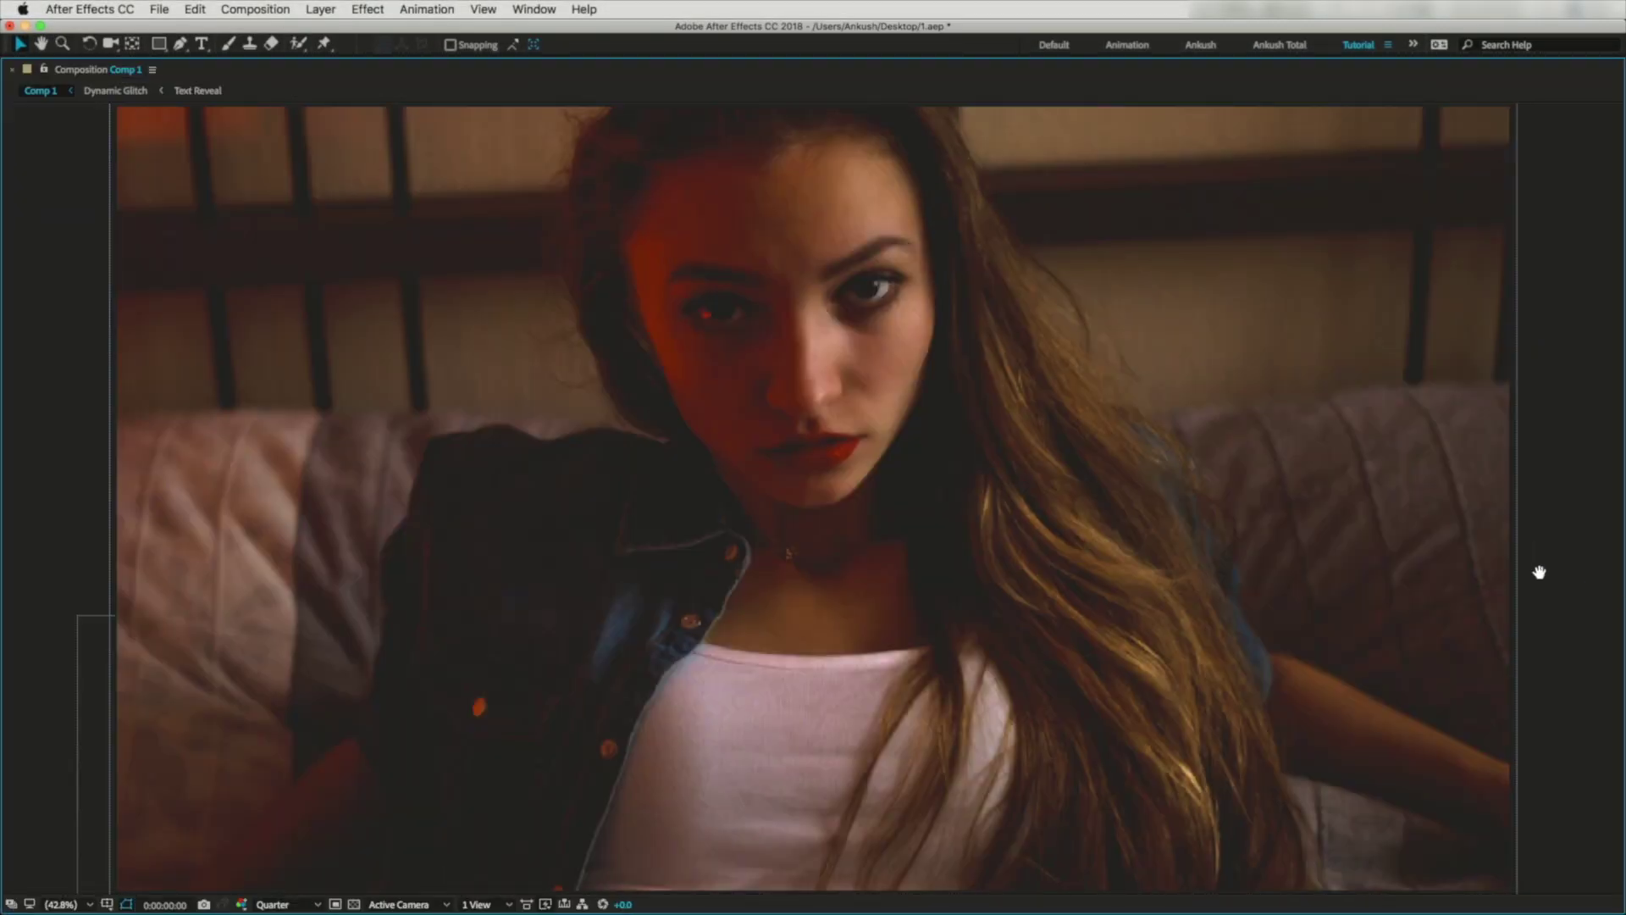
{"action": "key", "text": "space"}
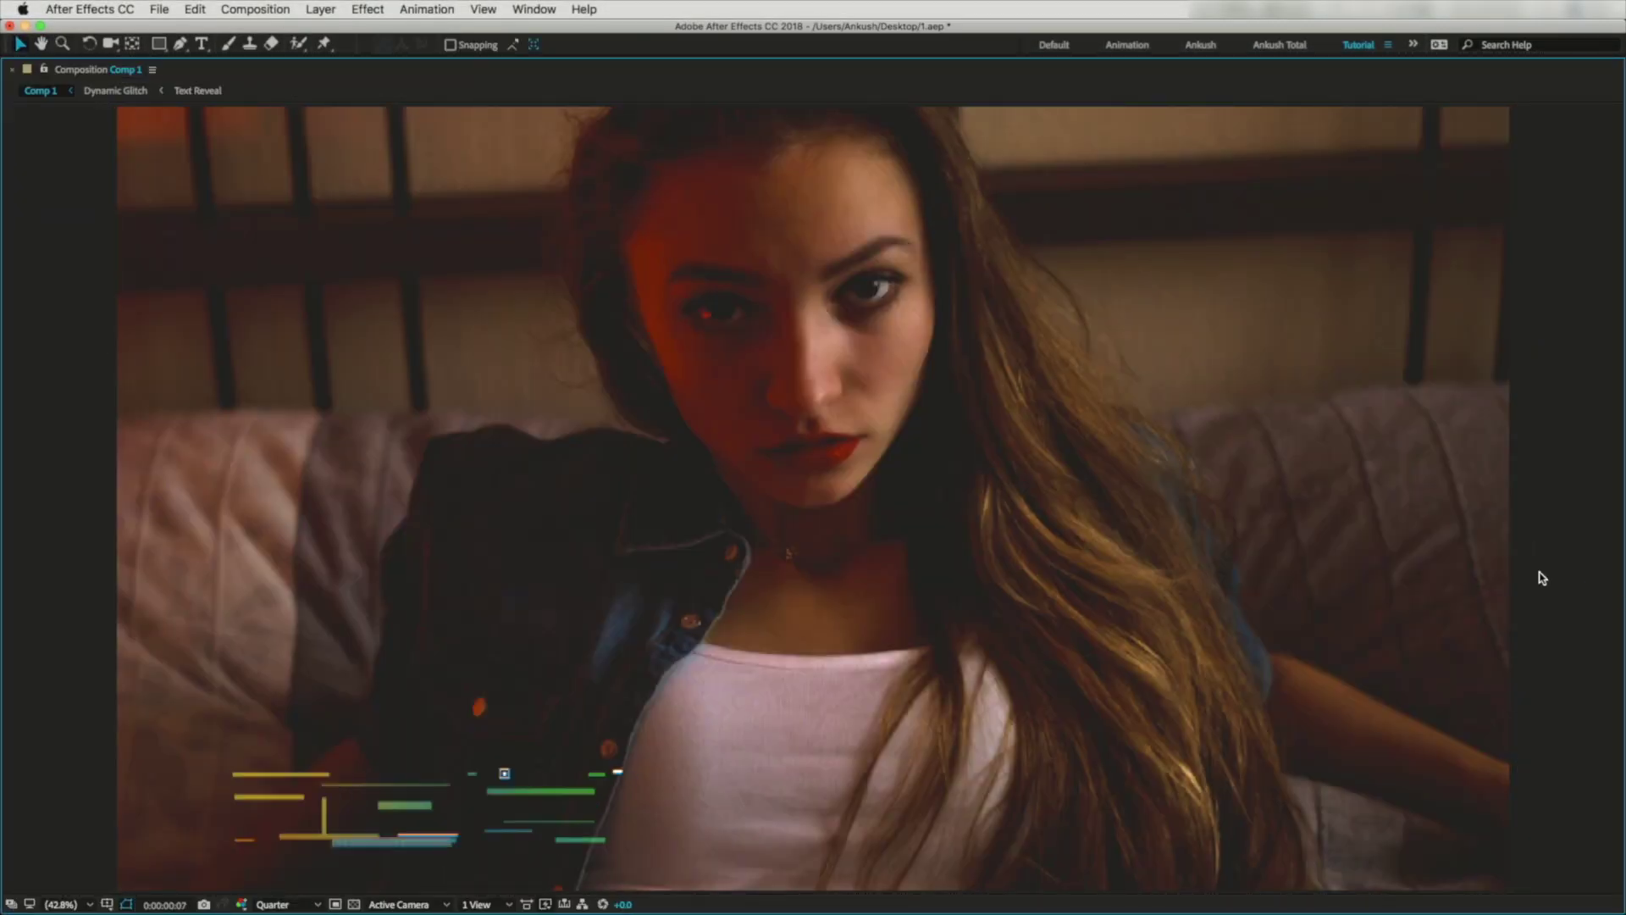